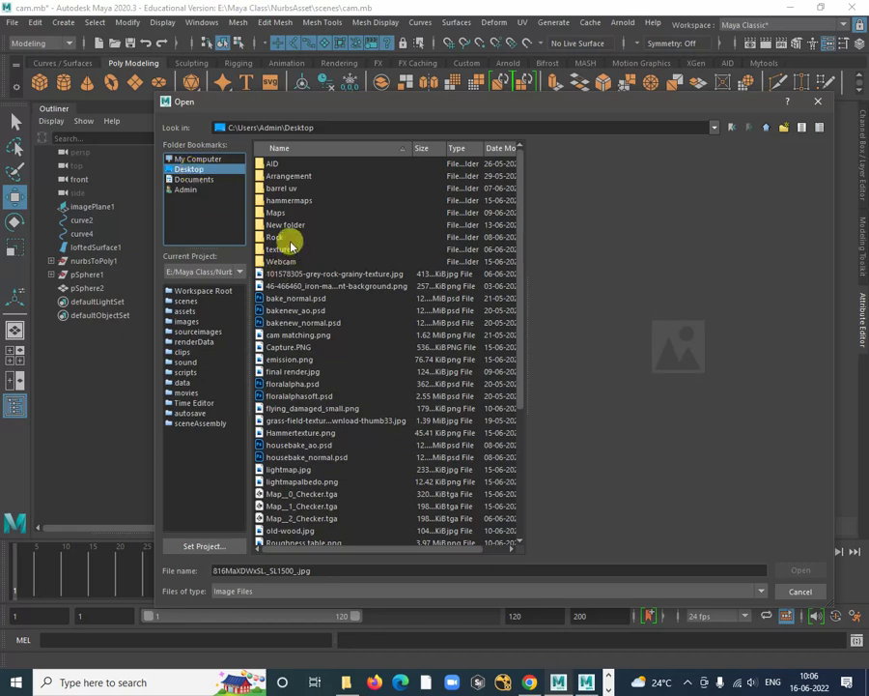
Open the Webcam folder in the image dialog, then switch to File Explorer and select 3.jfif in that folder
double_click(279, 260)
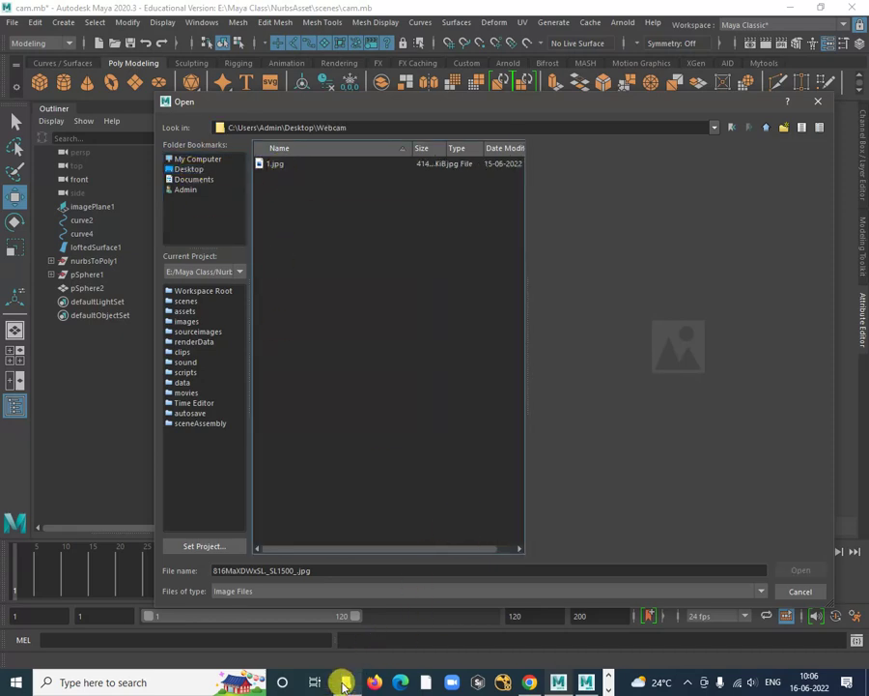
mouse_move(342, 680)
left_click(368, 596)
left_click(386, 172)
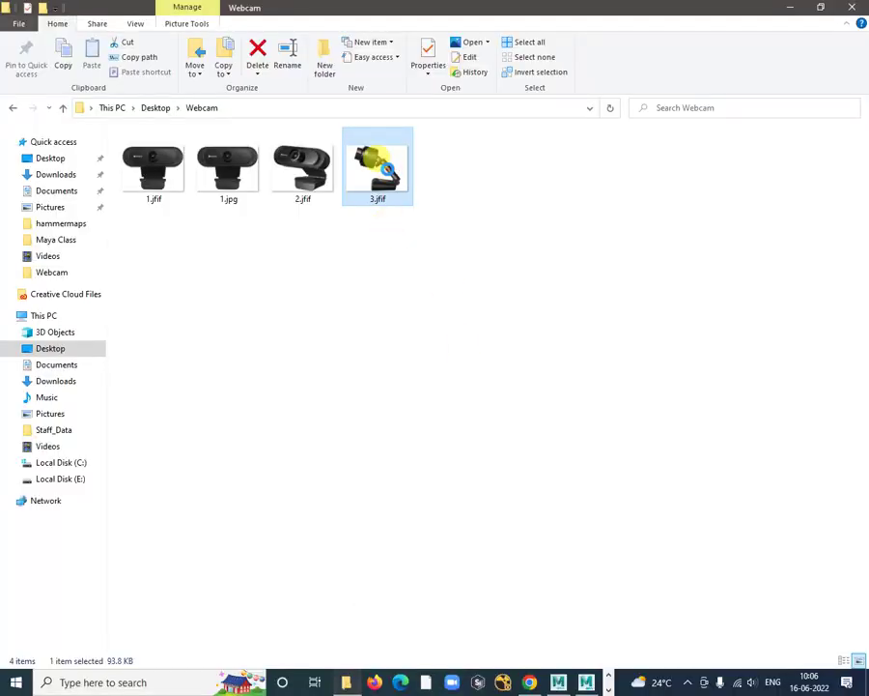
right_click(387, 171)
left_click(492, 416)
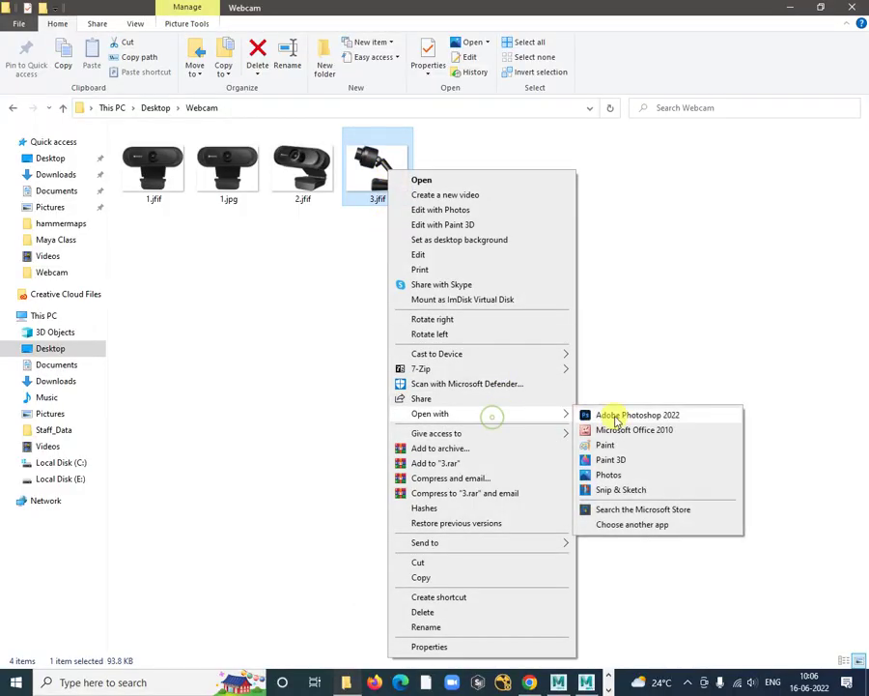
left_click(623, 460)
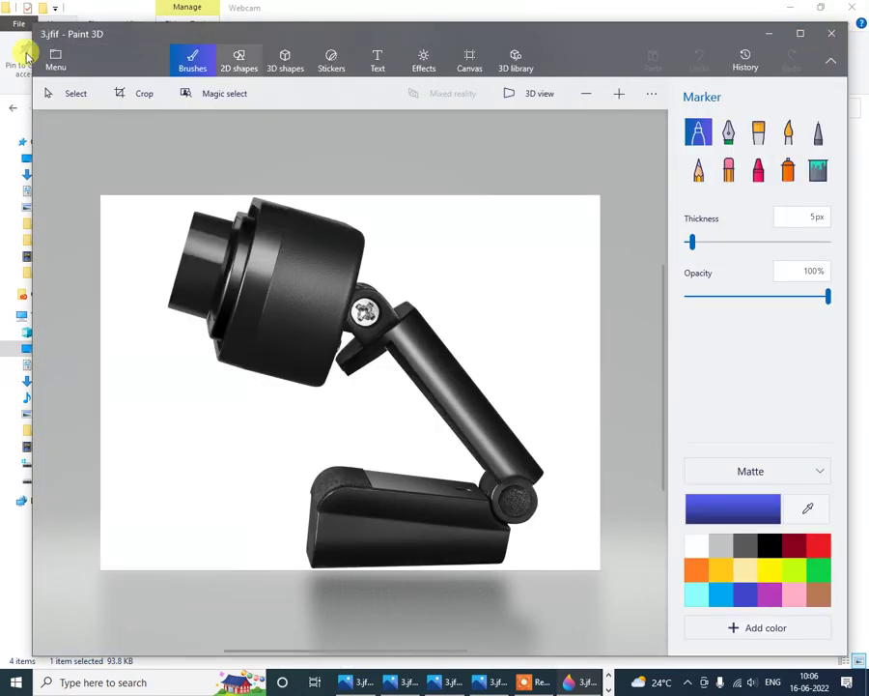
left_click(831, 33)
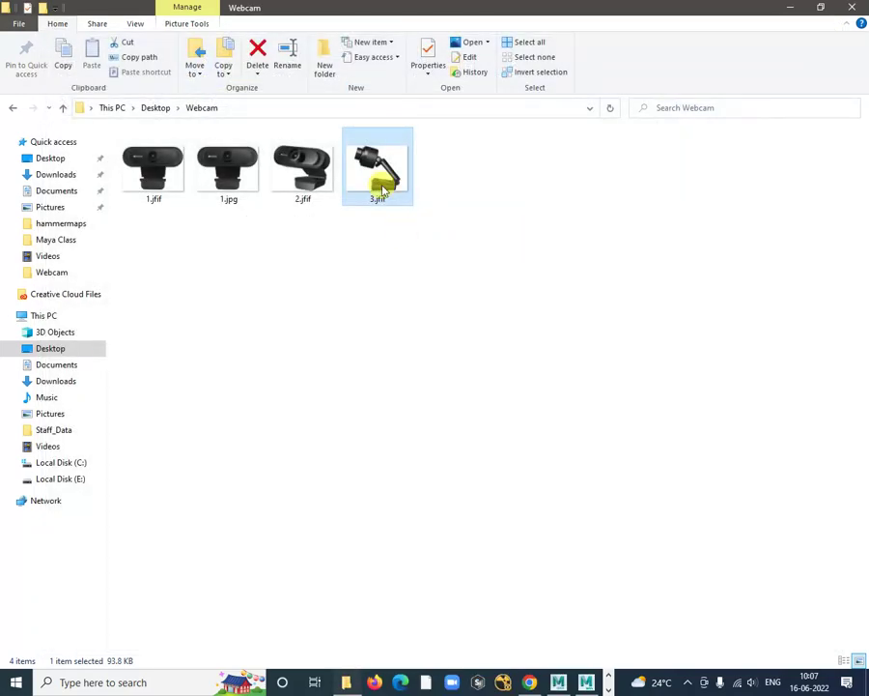
Open the webcam side-view image 3.jfif in Paint
right_click(380, 177)
left_click(522, 423)
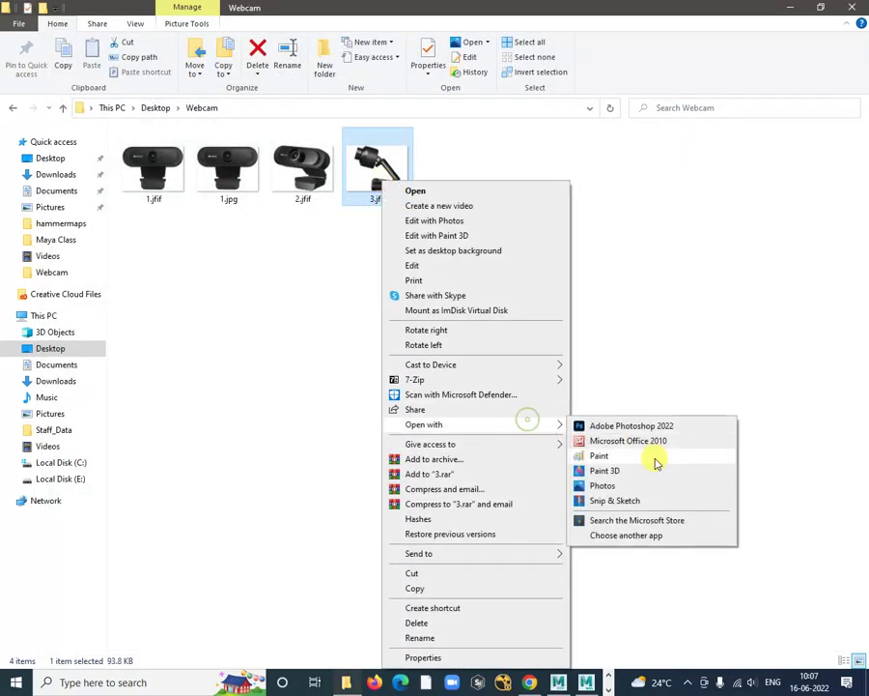
left_click(601, 456)
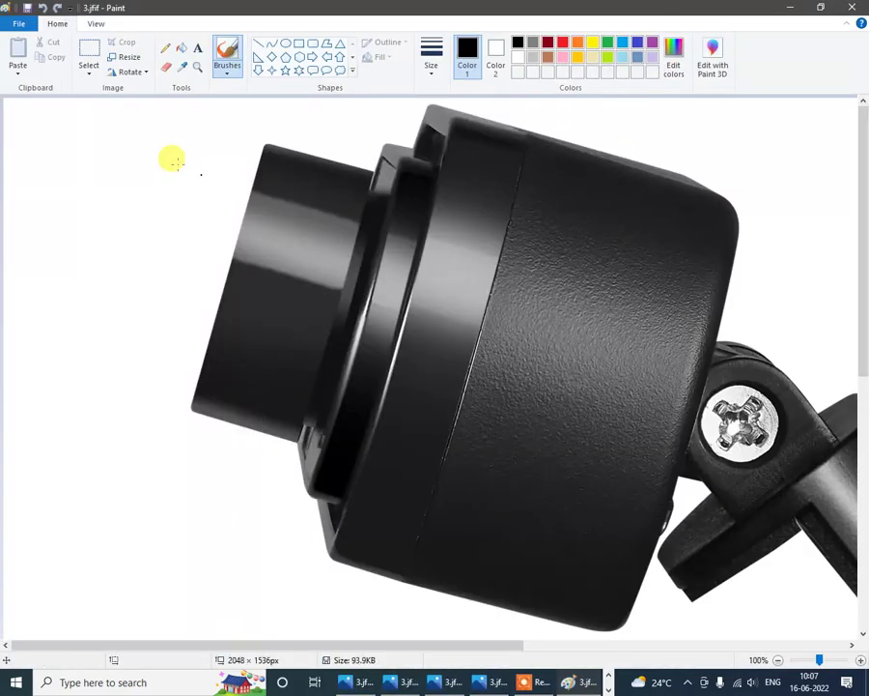
scroll(402, 344, "down", 3, "ctrl")
scroll(210, 192, "up", 3, "ctrl")
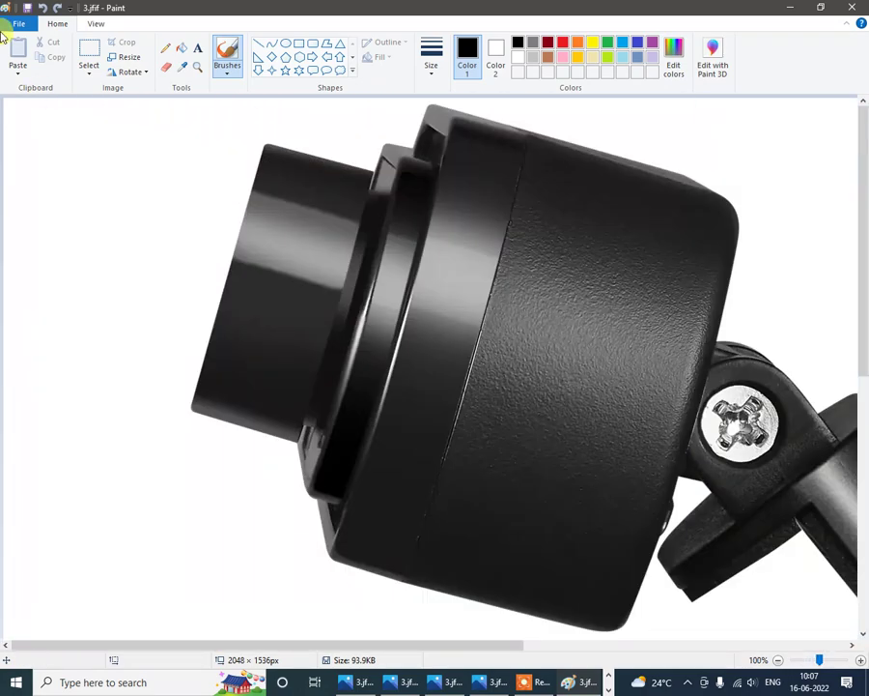
Save a JPEG copy of the image as 3.jpg in the Webcam folder, accepting the loss of transparency
left_click(18, 23)
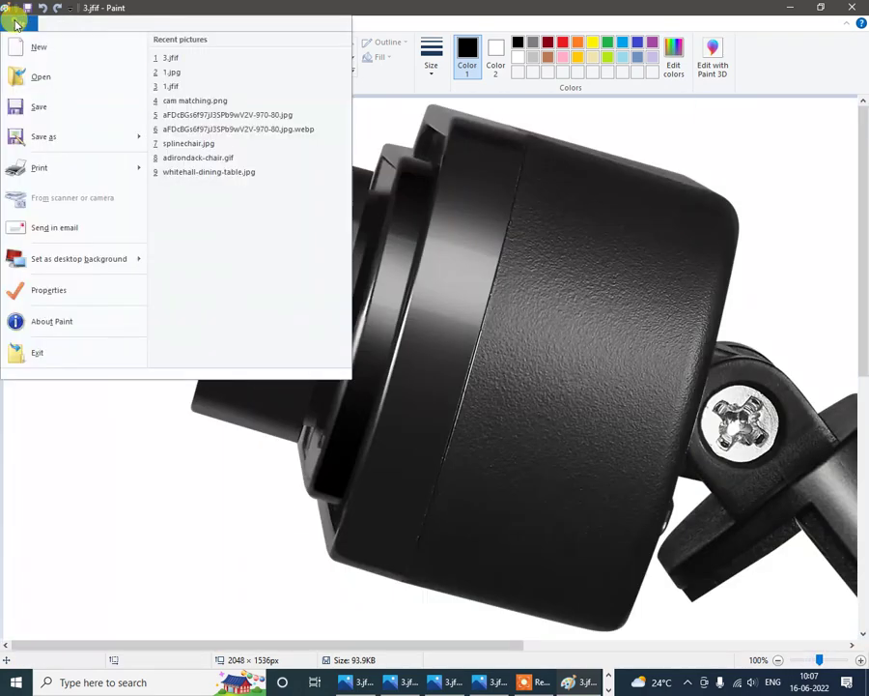
left_click(55, 133)
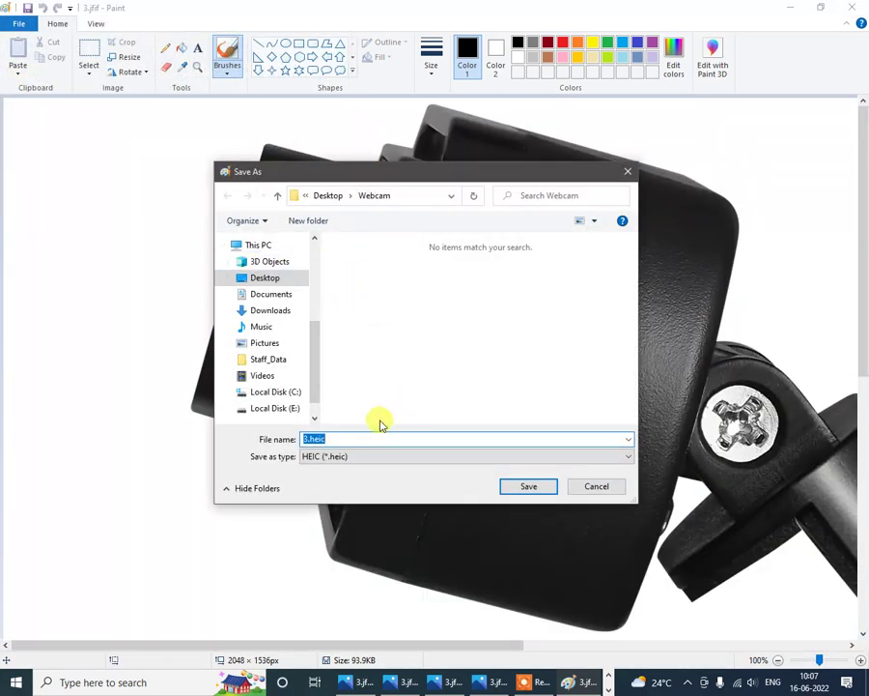
left_click(361, 456)
left_click(325, 510)
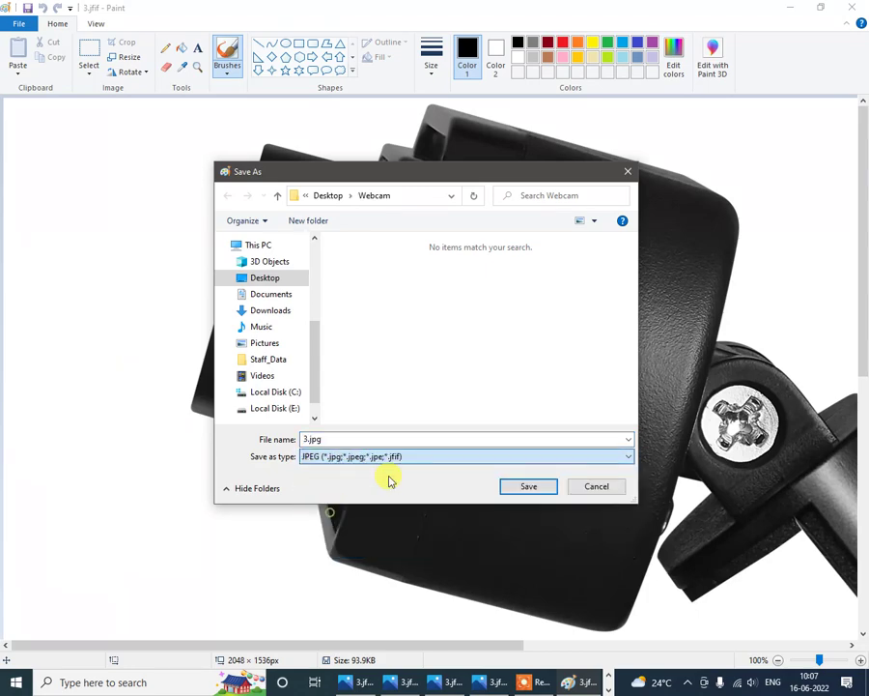
left_click(529, 489)
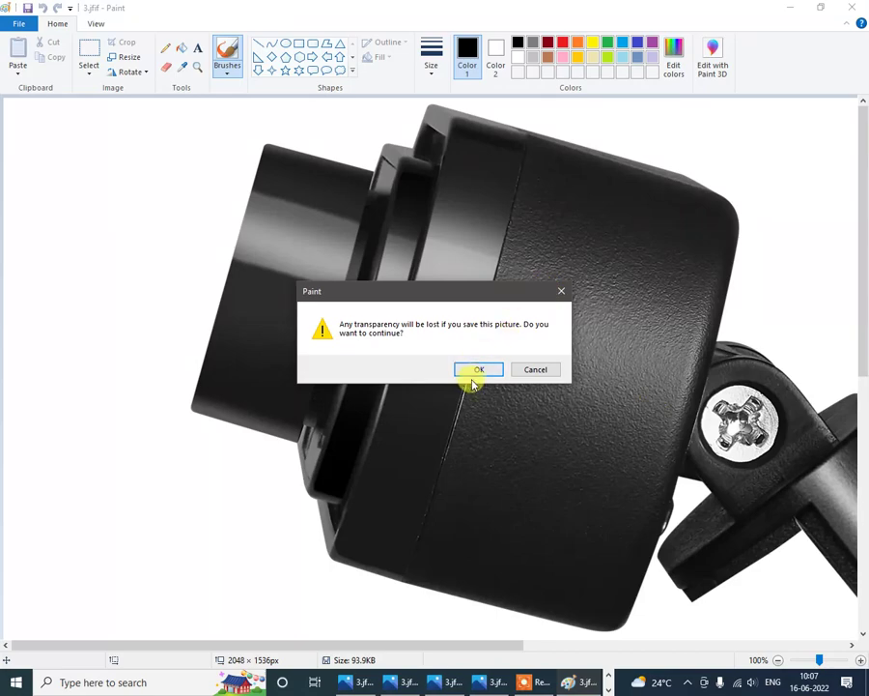
left_click(471, 370)
Switch back to Maya and load 3.jpg from the Webcam folder as the side view's image plane
left_click(790, 7)
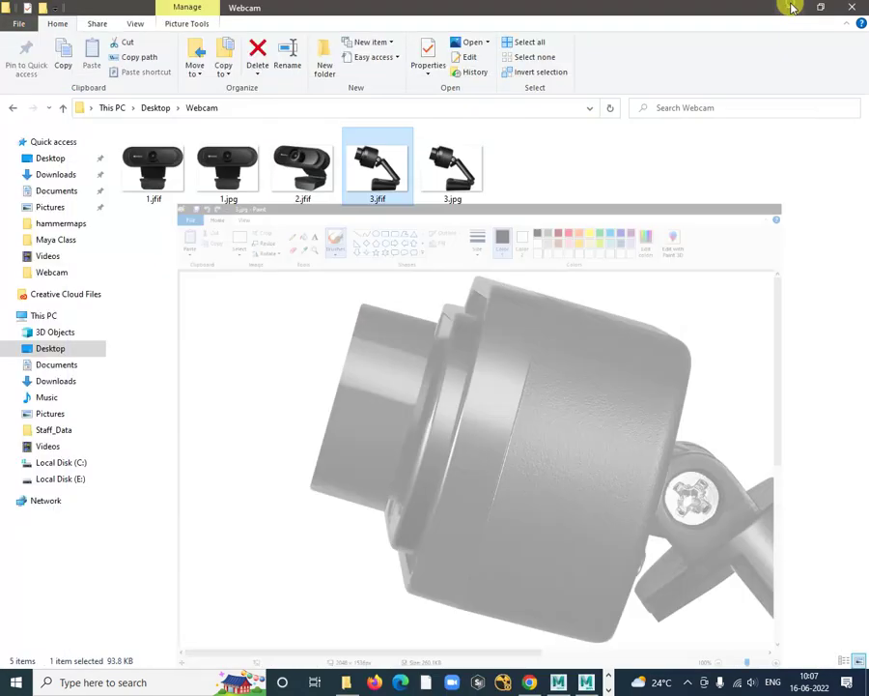
left_click(558, 683)
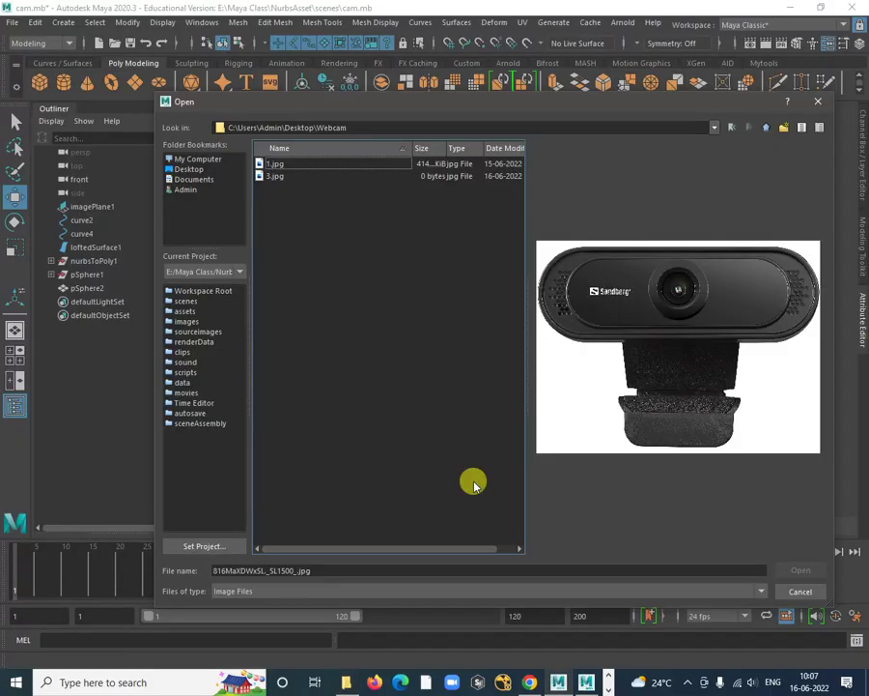
double_click(280, 176)
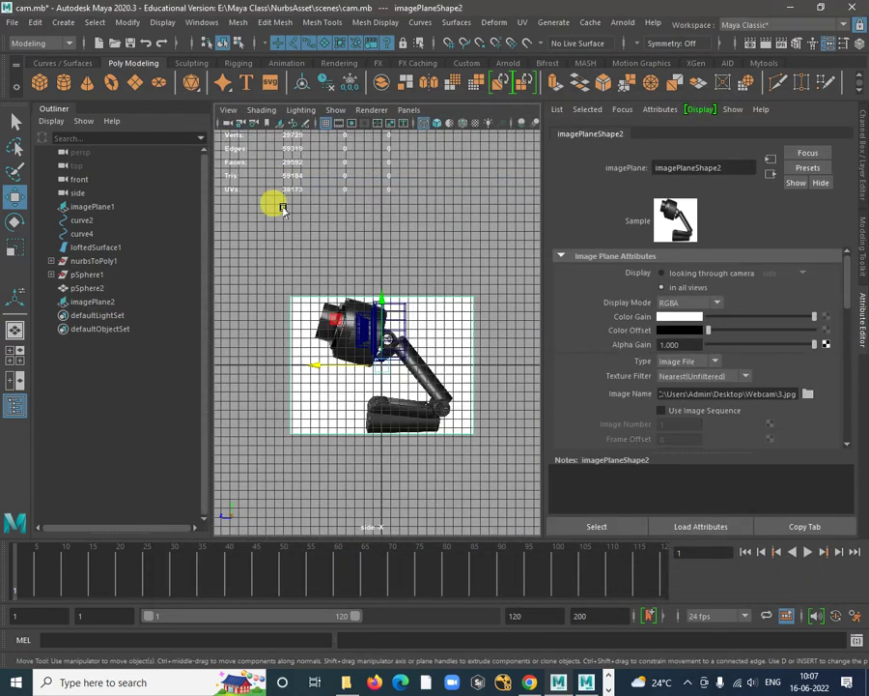
Shift the side image plane toward the webcam model and scale it uniformly to about 0.94
right_click_drag(404, 321, 431, 375, "alt")
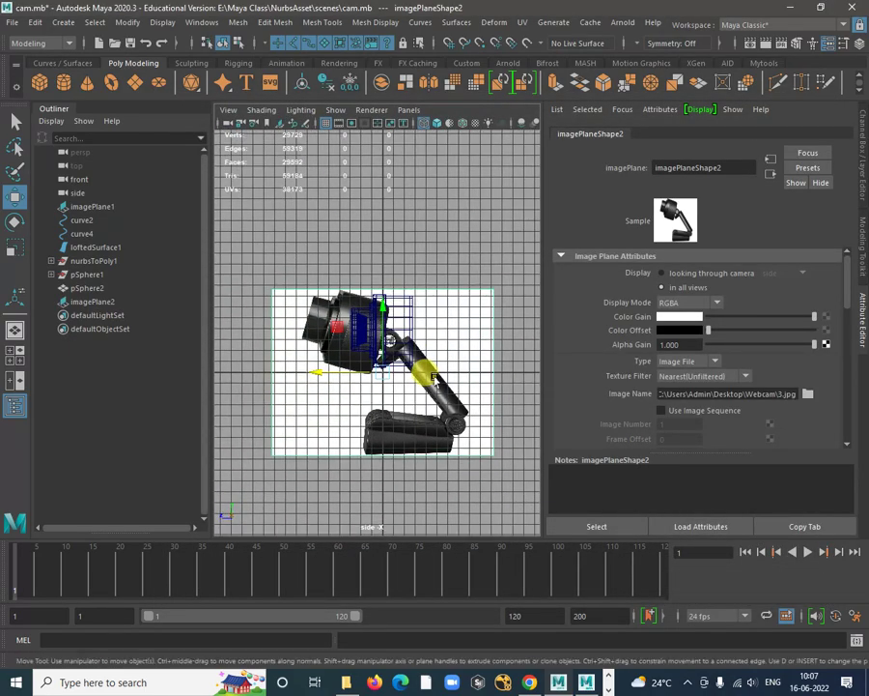
left_click_drag(383, 363, 402, 392)
key("r")
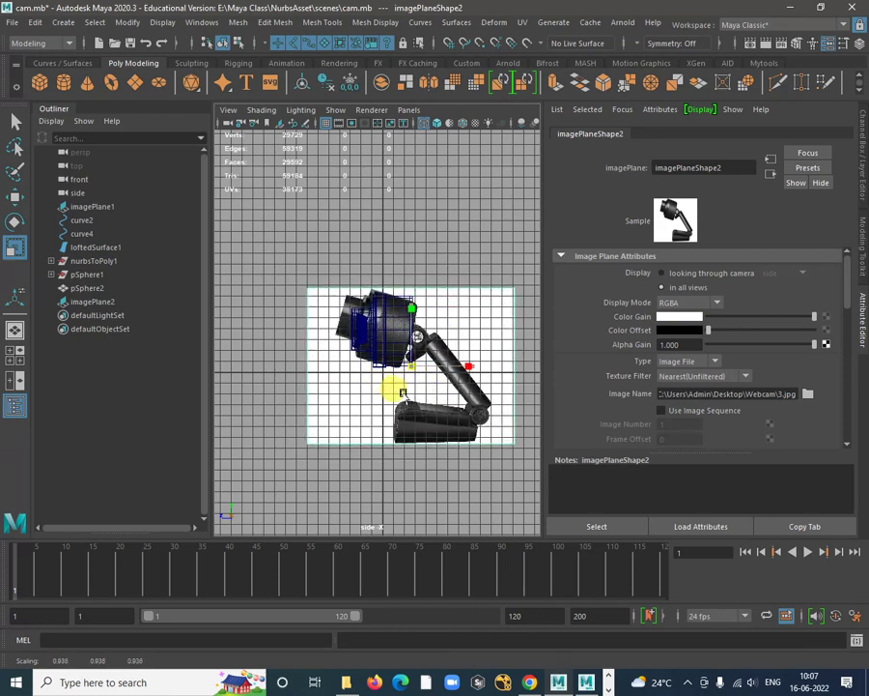
key("w")
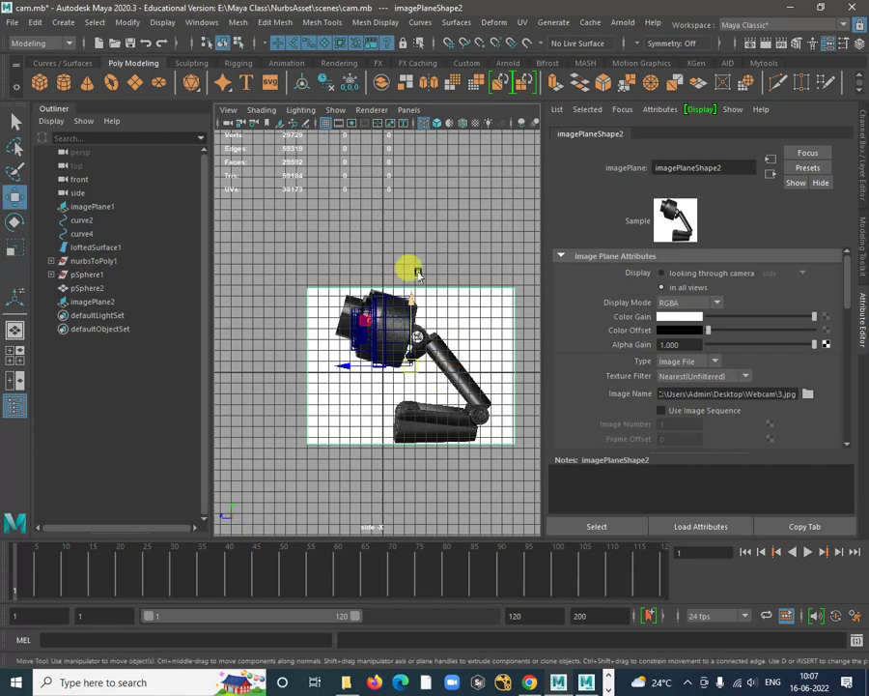
Fine-tune the side image plane's position so the pictured camera head lines up with the modelled webcam body
right_click_drag(435, 293, 475, 450, "alt")
middle_click_drag(475, 405, 359, 384, "alt")
right_click_drag(406, 393, 322, 273, "alt")
right_click_drag(375, 275, 387, 337, "alt")
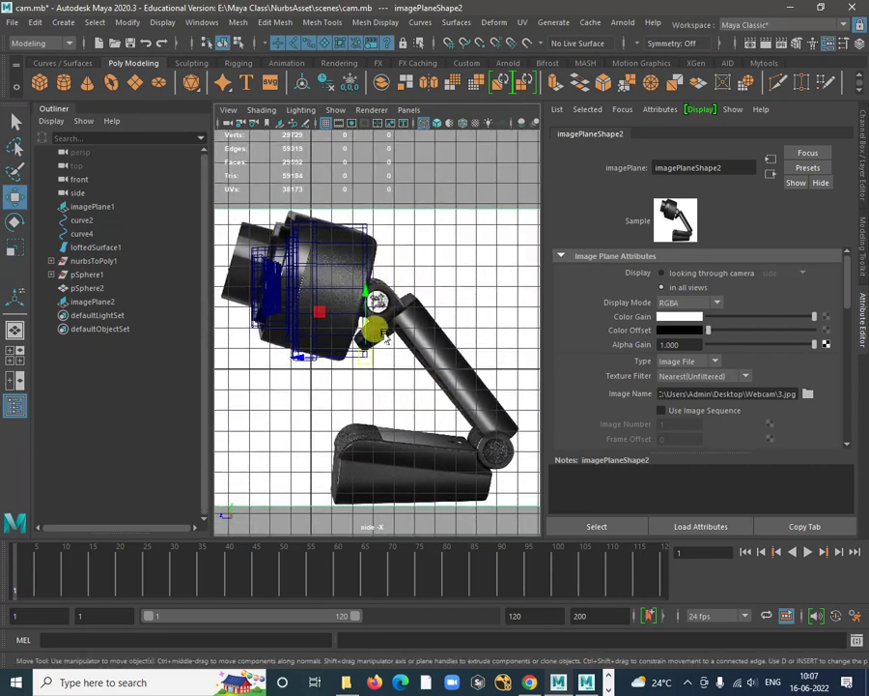
left_click_drag(365, 349, 372, 355)
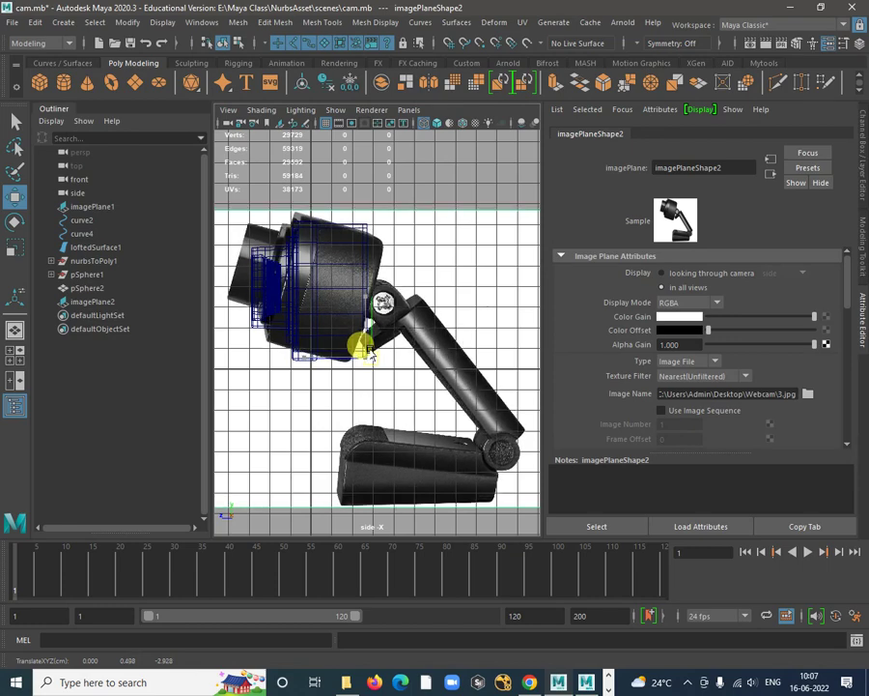
right_click_drag(371, 324, 407, 357, "alt")
middle_click_drag(408, 358, 338, 338, "alt")
right_click_drag(338, 338, 319, 239, "alt")
middle_click_drag(319, 239, 329, 243, "alt")
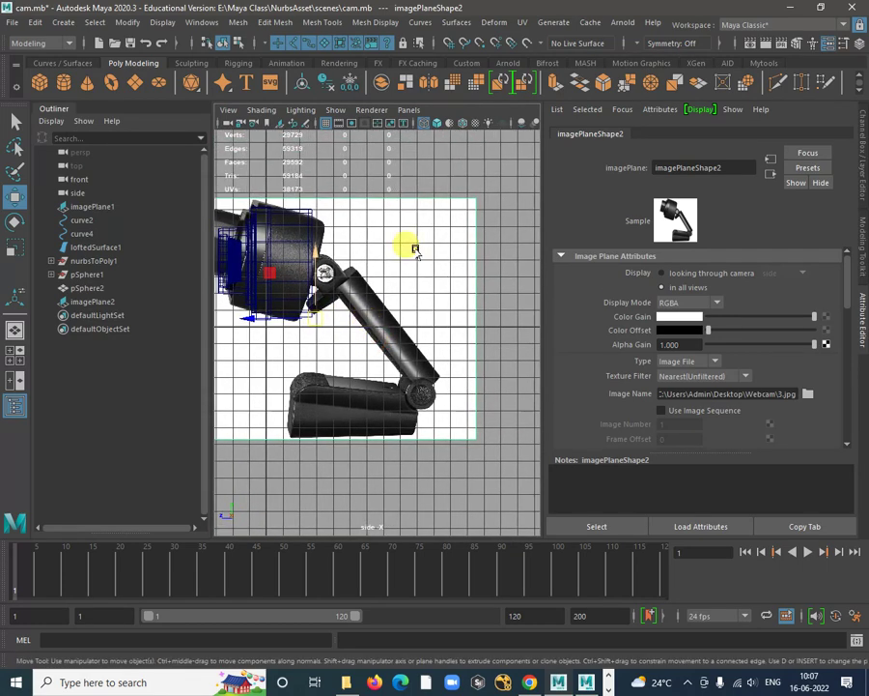
Create a polygon cube, place it over the stand arm's lower end and scale it to about 7.7 × 7.7 × 1.4
left_click(455, 227)
right_click_drag(360, 346, 346, 301, "alt")
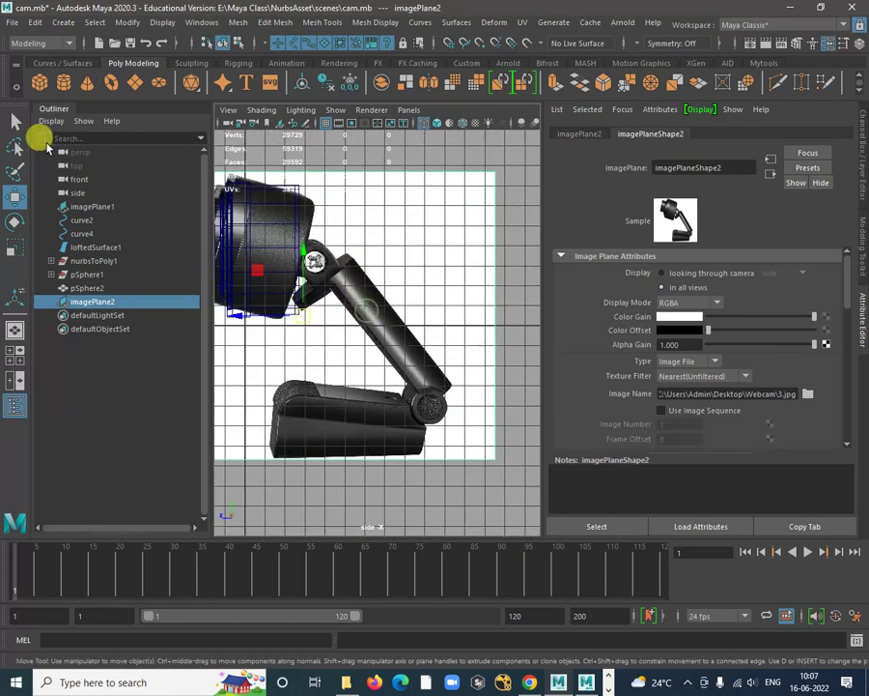
left_click(39, 85)
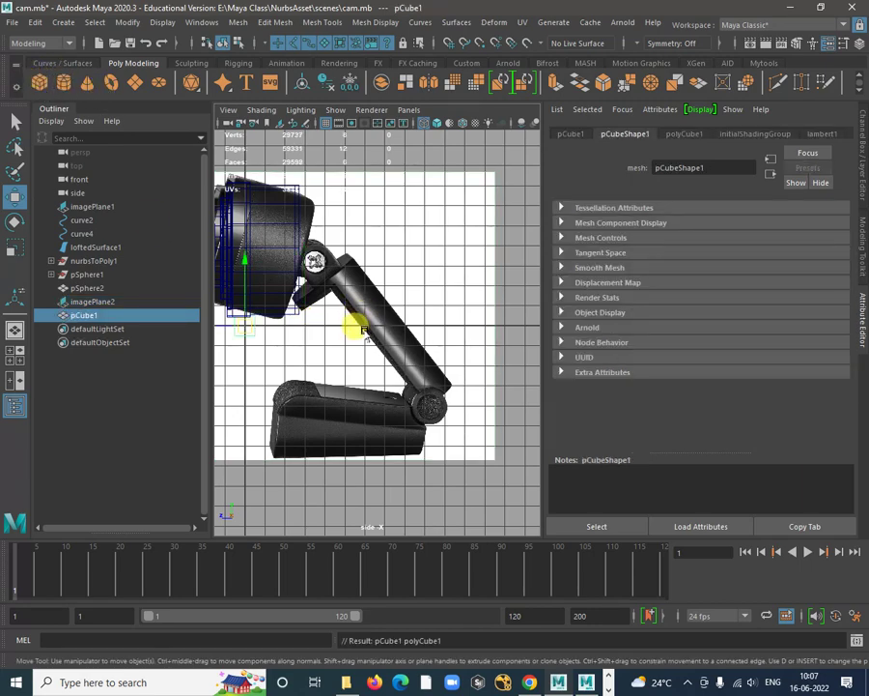
right_click_drag(397, 344, 375, 344, "alt")
left_click_drag(250, 320, 496, 411)
key("r")
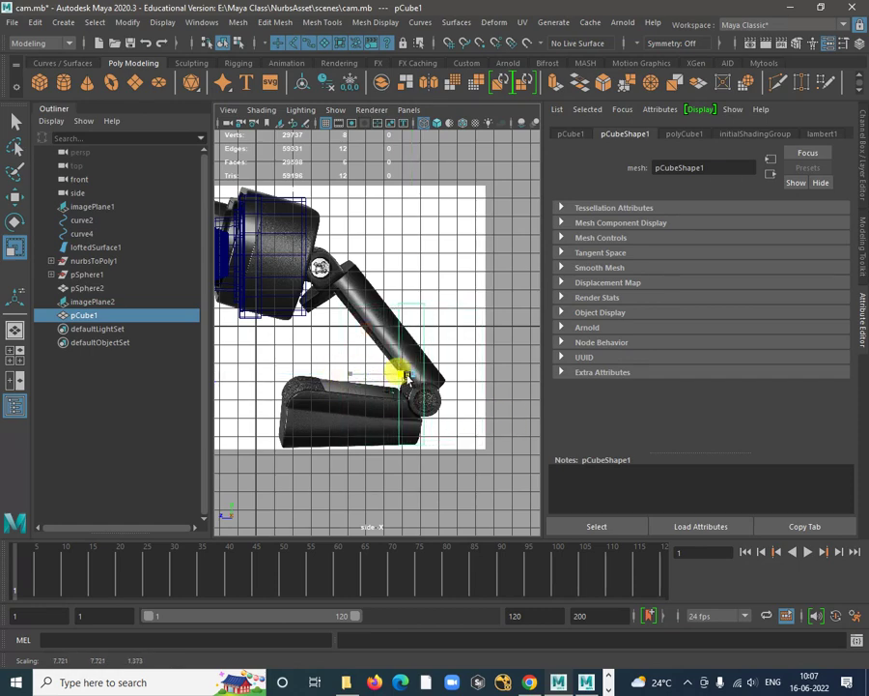
Raise the cube in the side view so its lower end sits just above the stand's base joint
key("w")
left_click_drag(408, 375, 383, 325)
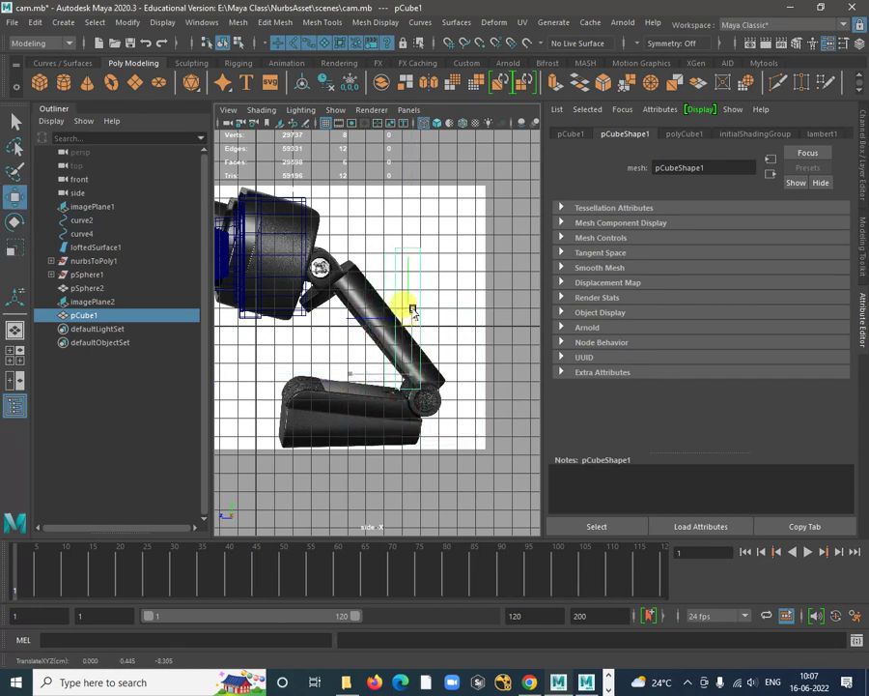
right_click_drag(415, 300, 443, 333, "alt")
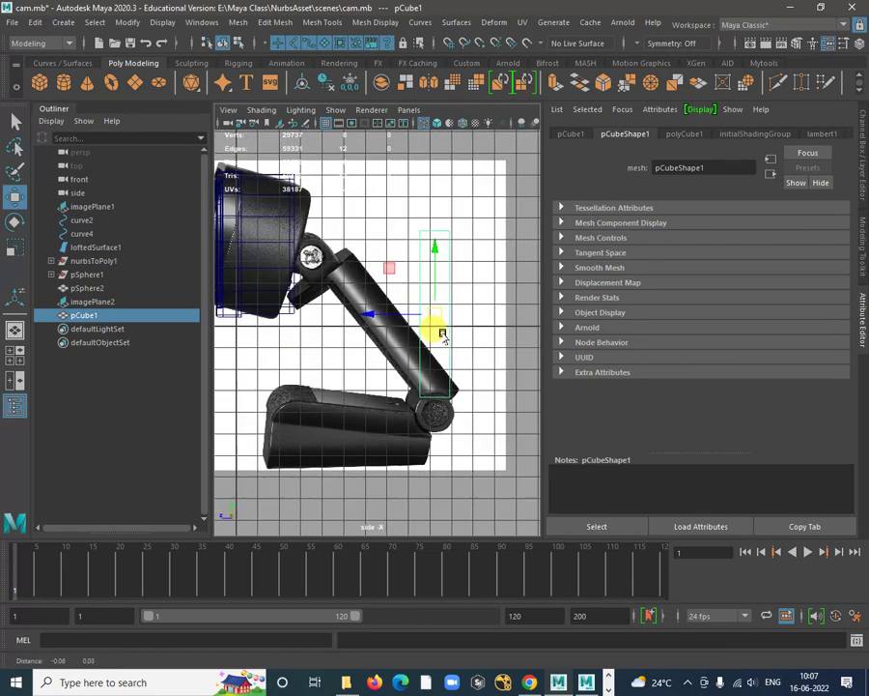
middle_click_drag(443, 333, 399, 300, "alt")
right_click_drag(399, 300, 417, 331, "alt")
middle_click_drag(417, 332, 448, 333, "alt")
mouse_move(447, 334)
right_mouse_down("alt")
mouse_move(425, 328)
mouse_move(435, 324)
right_mouse_up("alt")
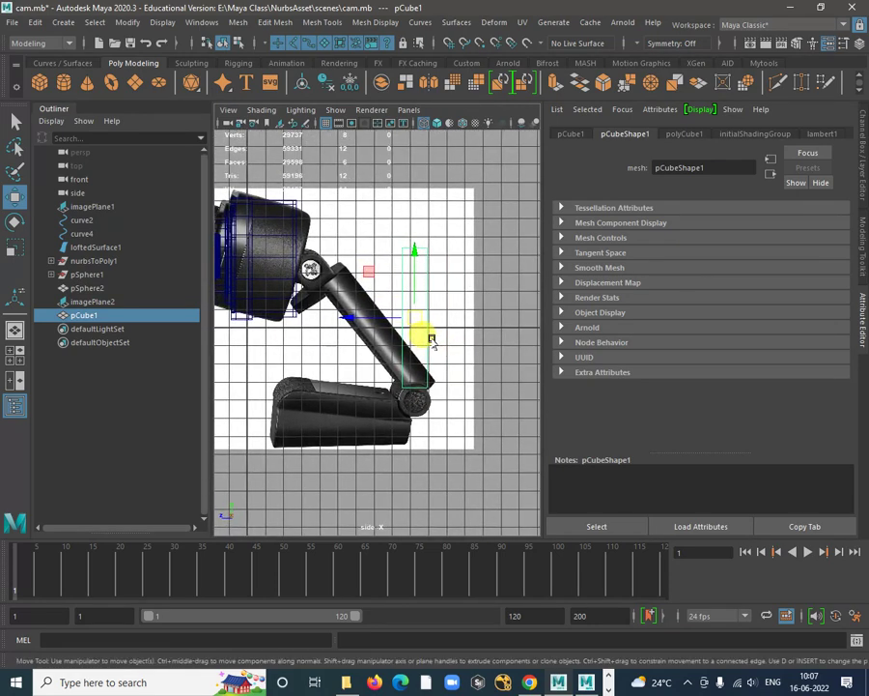
Widen the cube in the front view to fit the stand's upper section and raise it slightly to match its lower edge
key("r")
key("space")
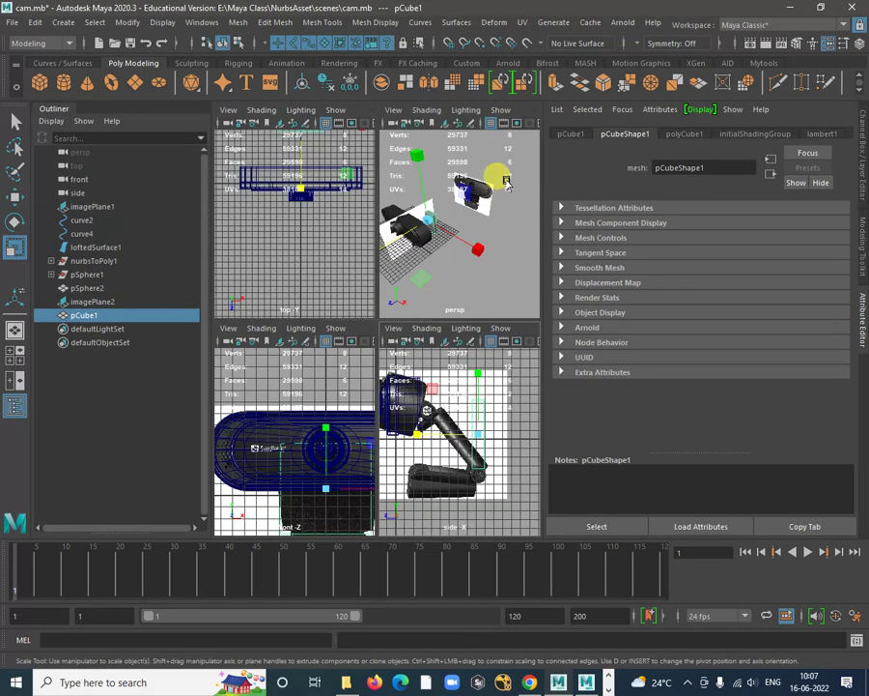
key("space")
right_click_drag(467, 432, 395, 402, "alt")
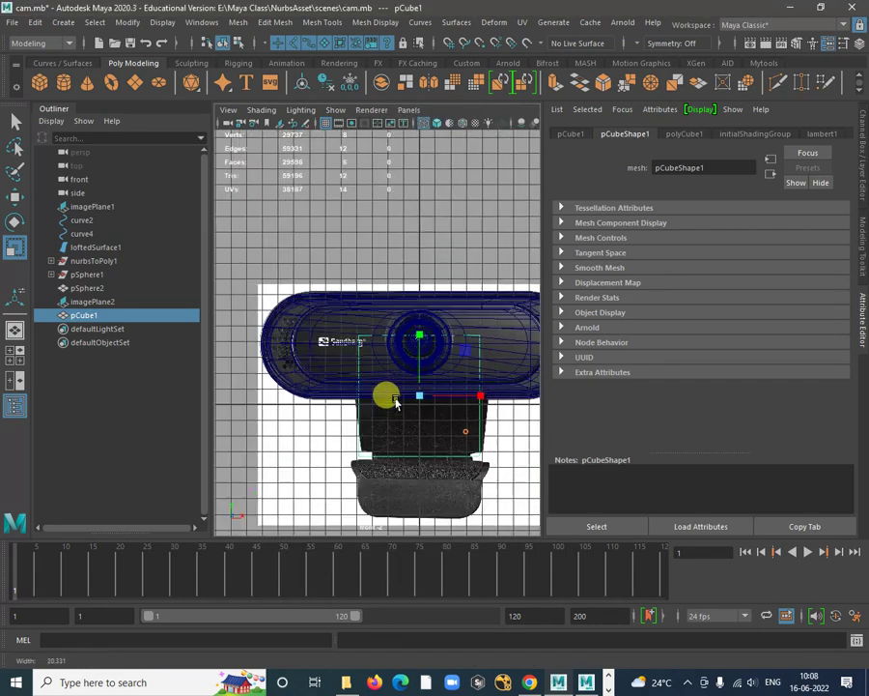
middle_click_drag(448, 383, 374, 332, "alt")
right_click_drag(383, 317, 431, 368, "alt")
middle_click_drag(420, 345, 432, 347, "alt")
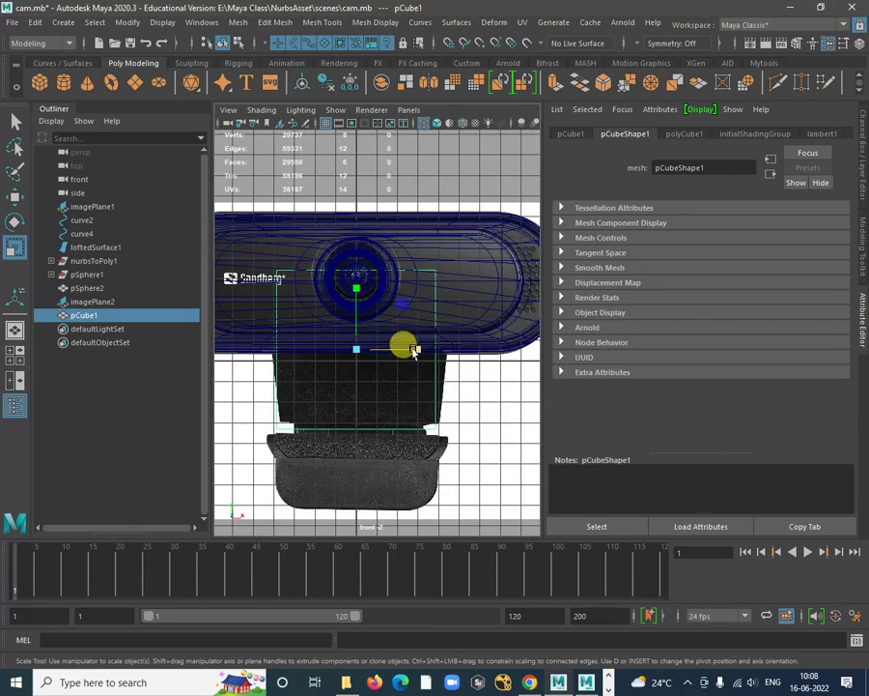
left_click_drag(415, 351, 420, 350)
key("w")
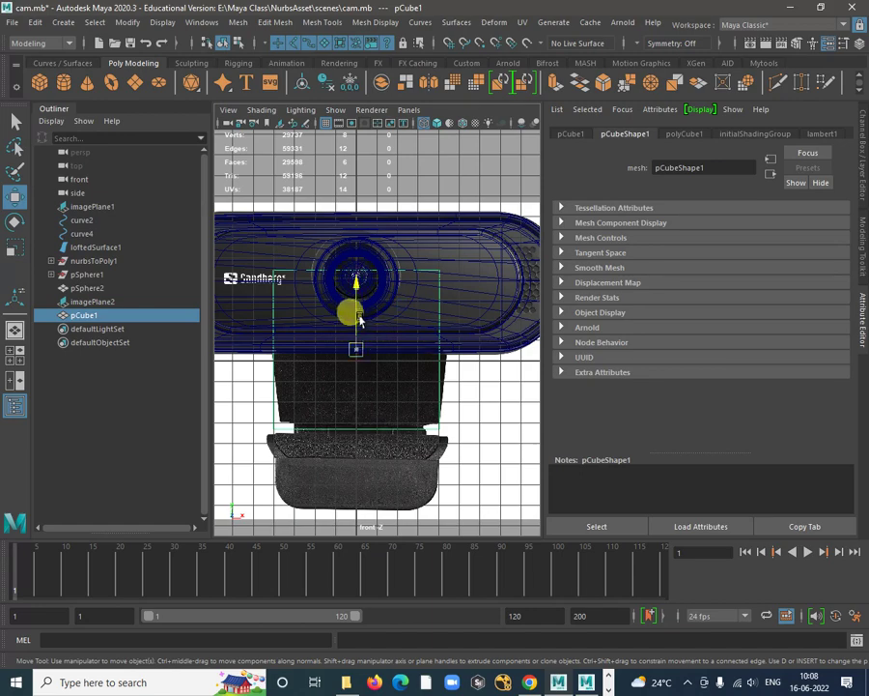
mouse_move(359, 320)
left_mouse_down()
mouse_move(371, 309)
mouse_move(356, 299)
left_mouse_up()
Move the cube's pivot down to its lower end at the base joint, working in the side view
key("space")
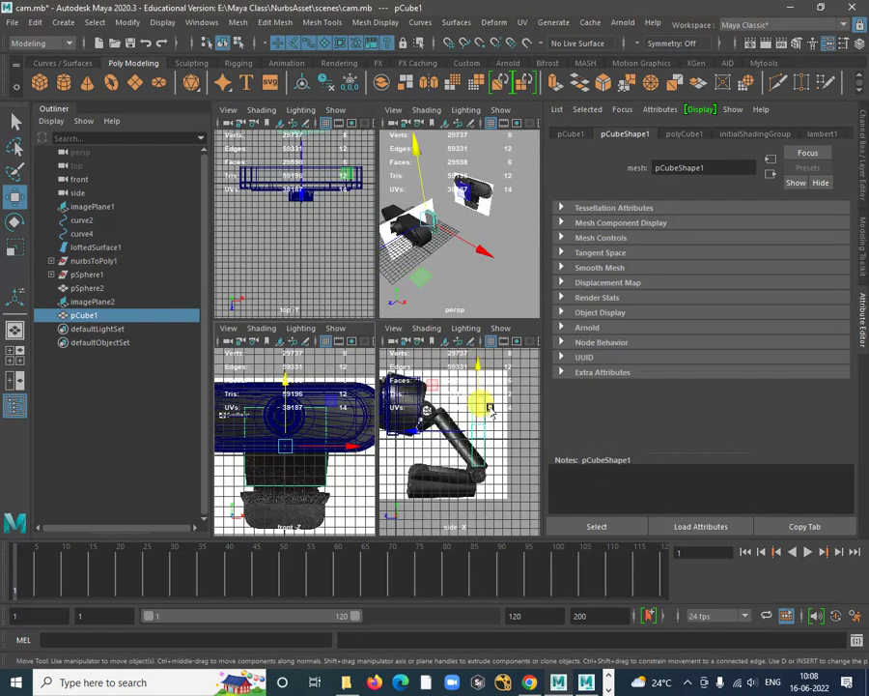
key("space")
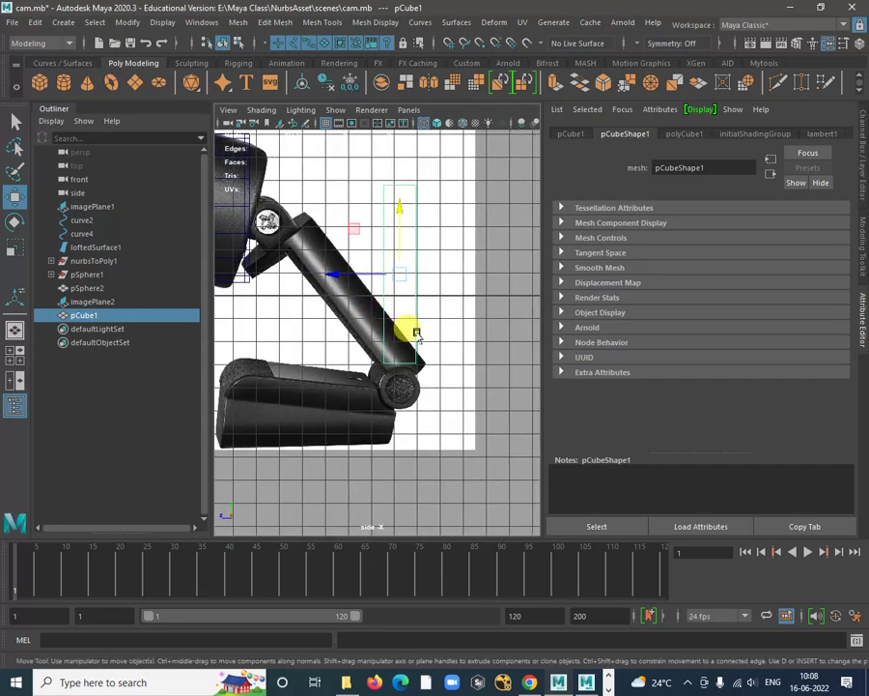
key("d")
left_click_drag(415, 333, 397, 282)
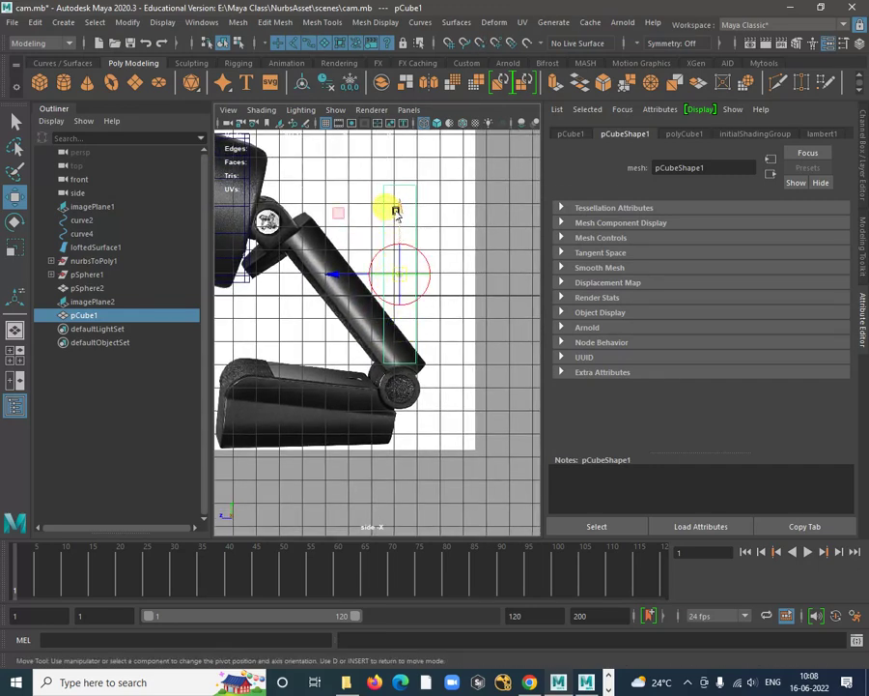
left_click_drag(396, 213, 406, 297)
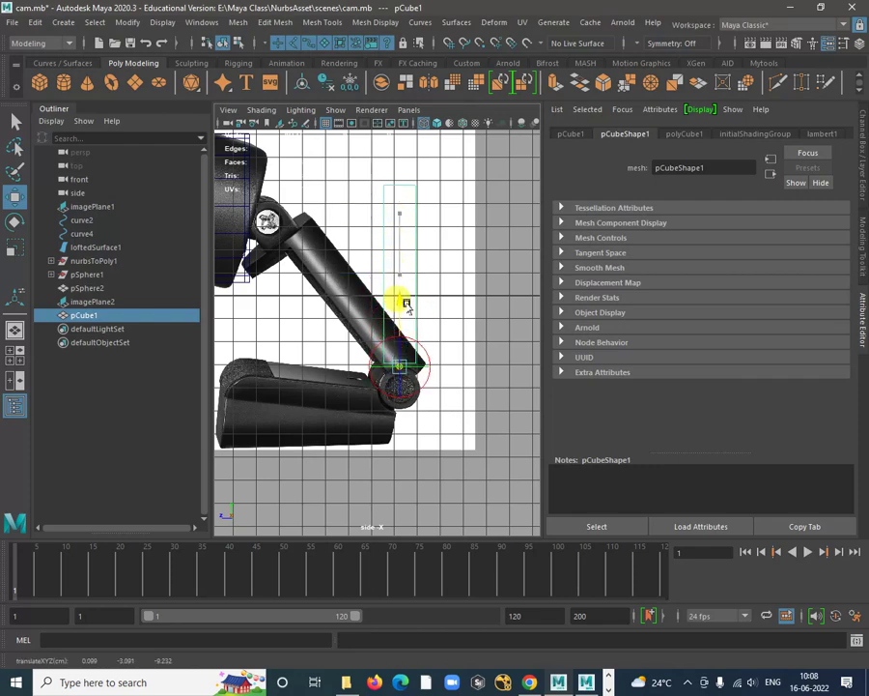
Rotate the cube about 39° in the side view to match the arm's tilt and scale it to about 8.9 × 7.2 × 1.5
key("e")
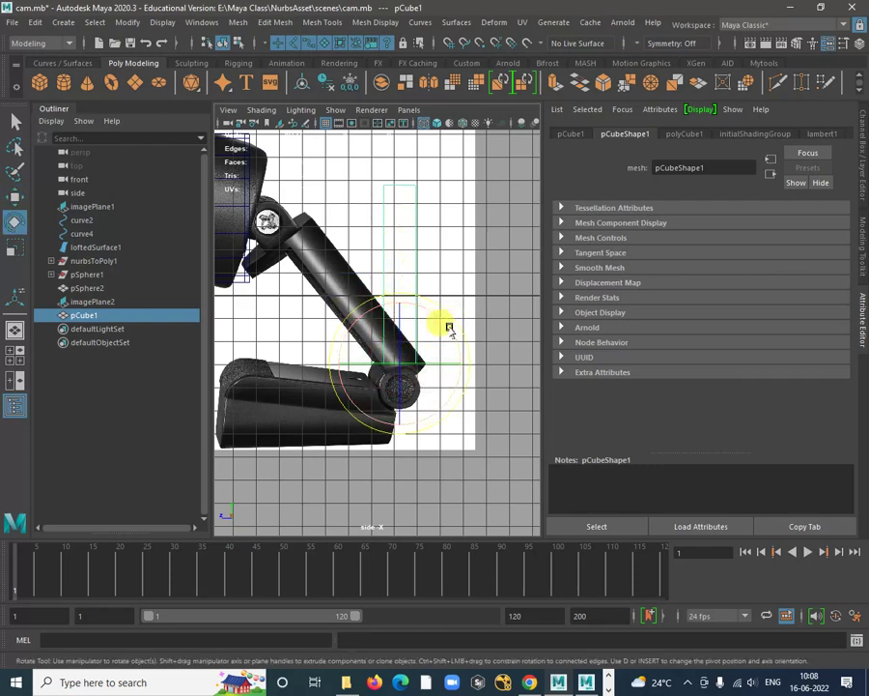
left_click_drag(418, 311, 413, 306)
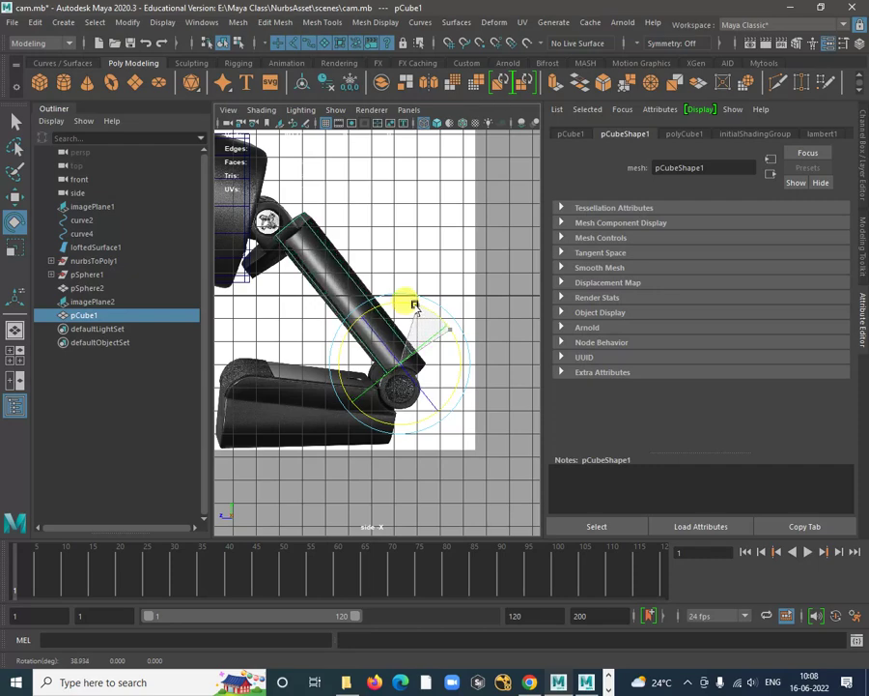
key("r")
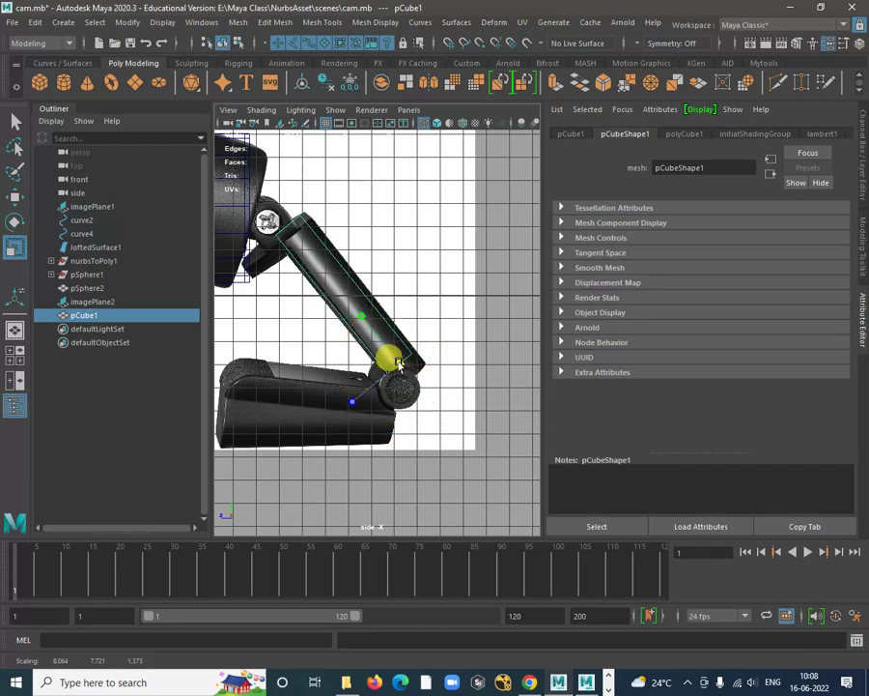
key("w")
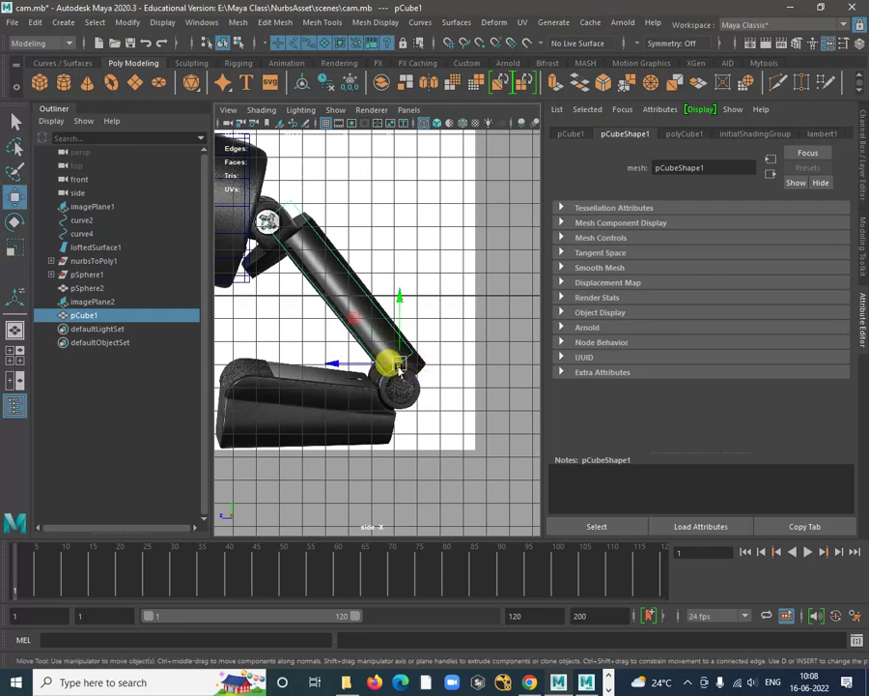
key("ctrl+z")
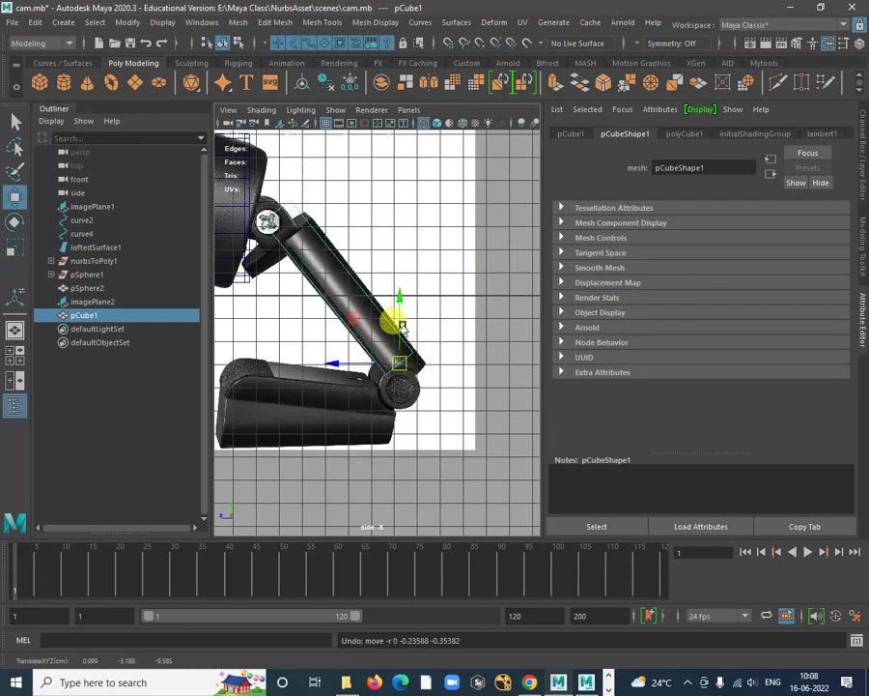
key("r")
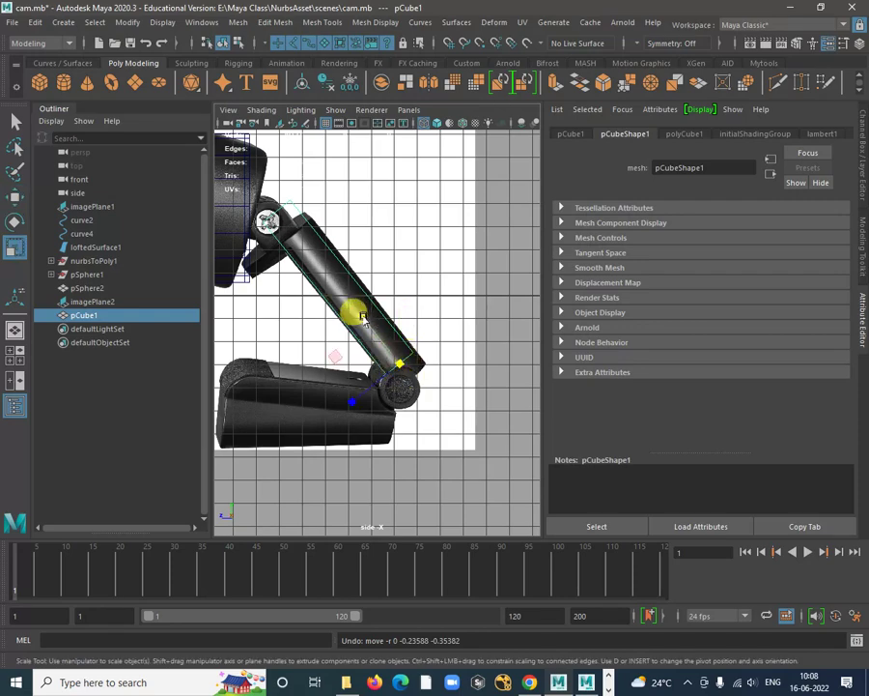
left_click_drag(362, 316, 373, 325)
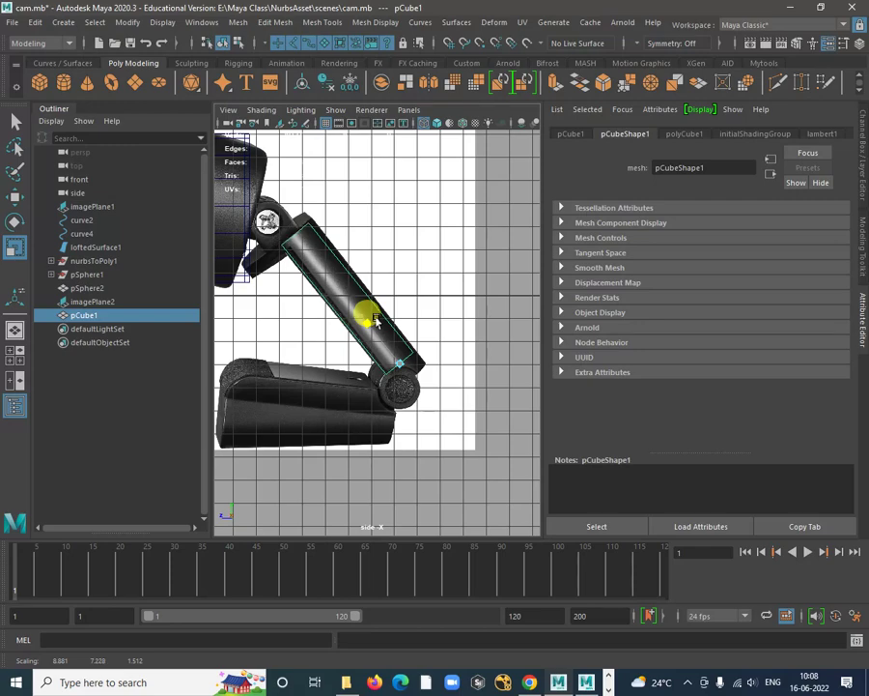
Shift the tilted cube slightly in the side view so it lies over the stand arm of the reference image
left_click(446, 355)
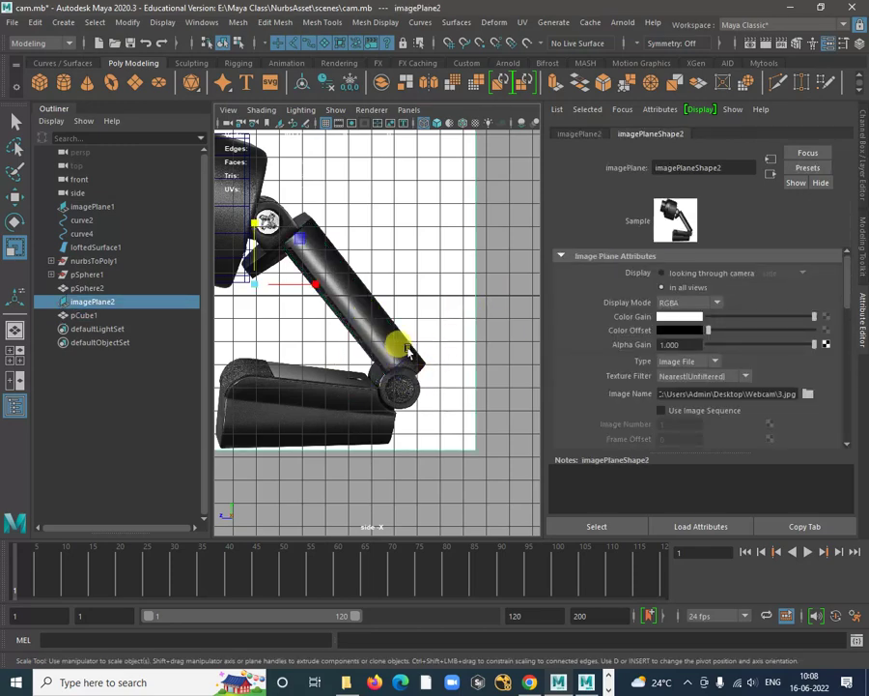
right_click_drag(399, 345, 438, 410, "alt")
left_click(429, 366)
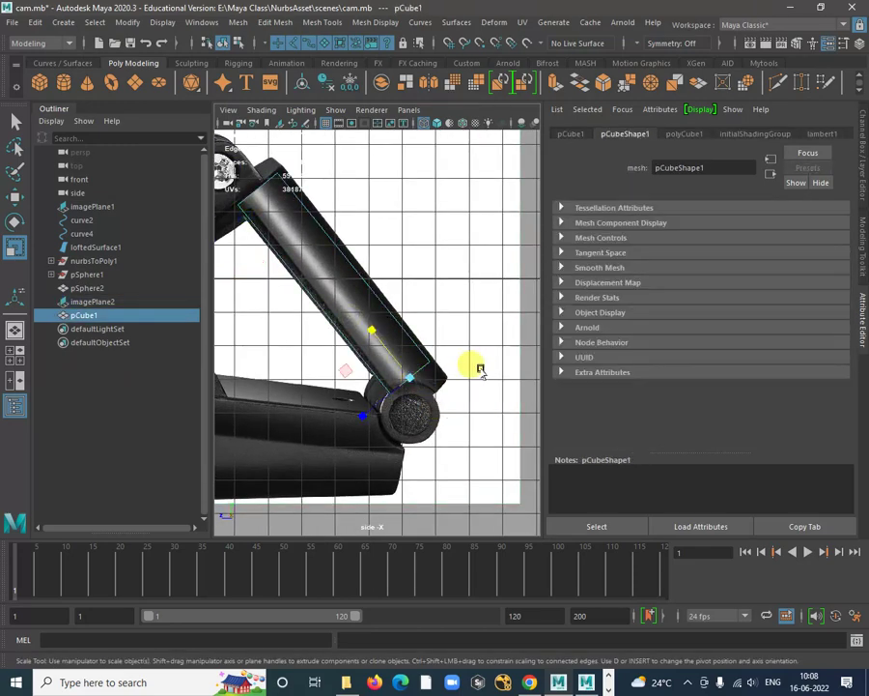
scroll(394, 368, "up", 5)
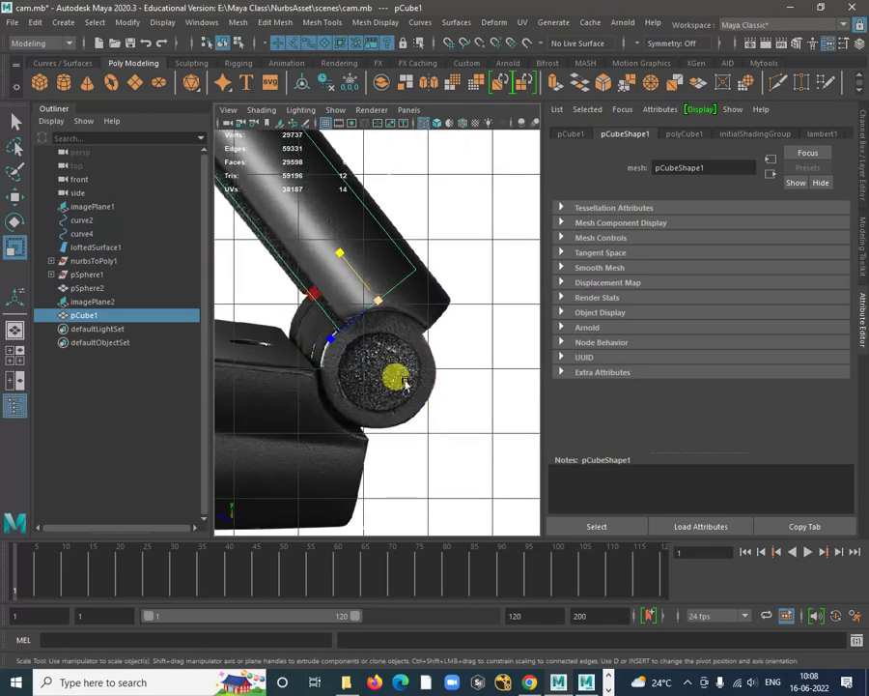
scroll(422, 332, "down", 3)
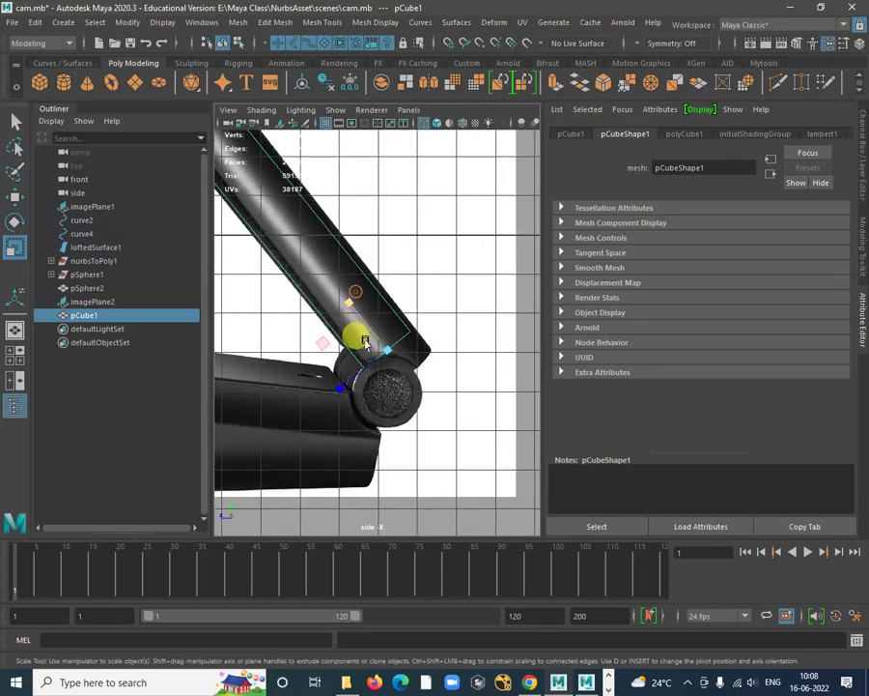
key("w")
left_click_drag(393, 355, 392, 349)
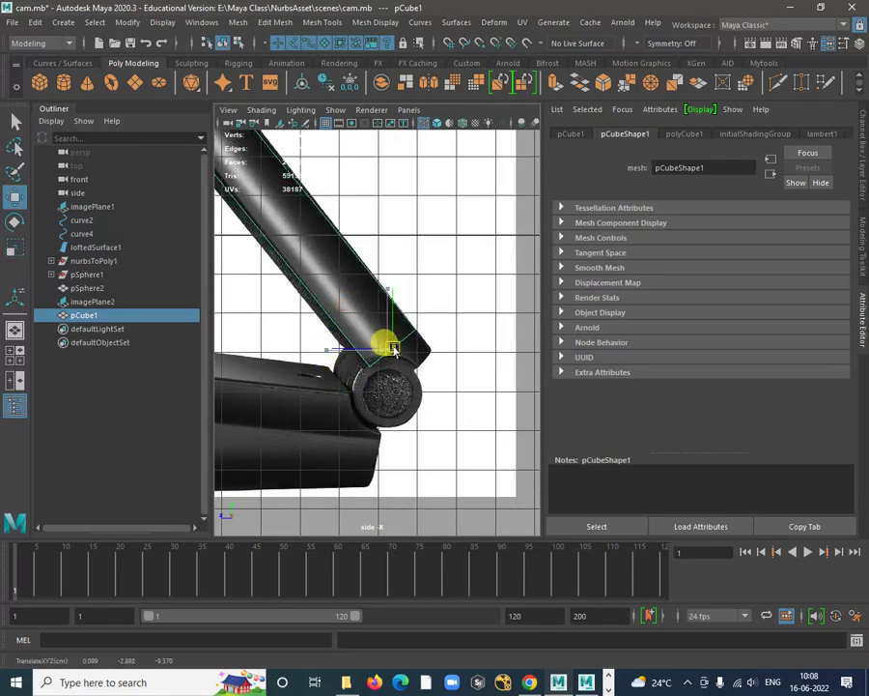
scroll(387, 354, "down", 3)
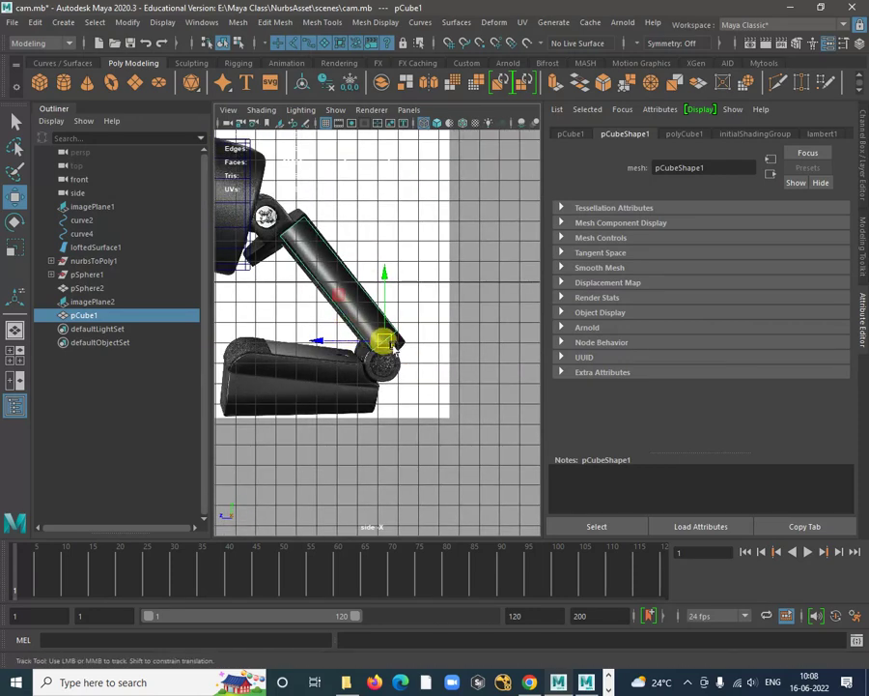
Set the Move tool's axis orientation to Component for the tilted cube in the perspective view
key("space")
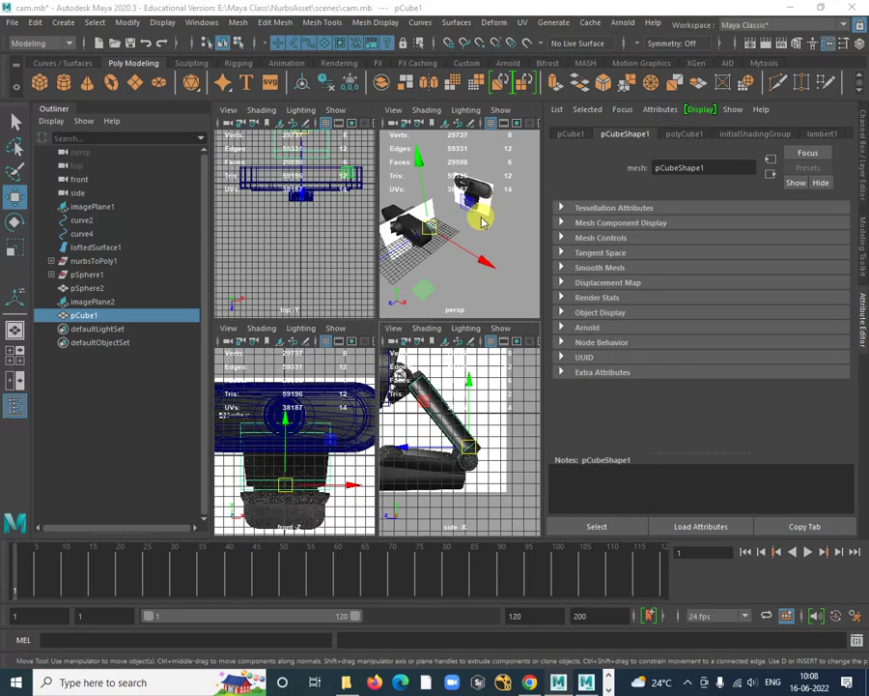
key("space")
left_click_drag(310, 271, 441, 297, "alt")
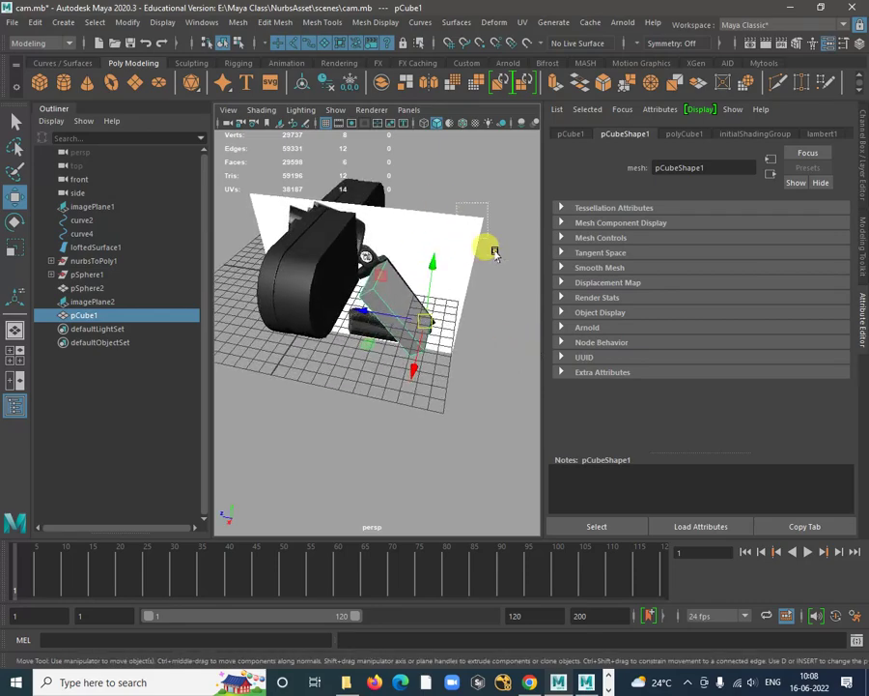
left_click_drag(495, 251, 496, 254)
right_click_drag(490, 288, 406, 324, "alt")
left_click_drag(425, 329, 359, 363, "alt")
left_click(413, 357)
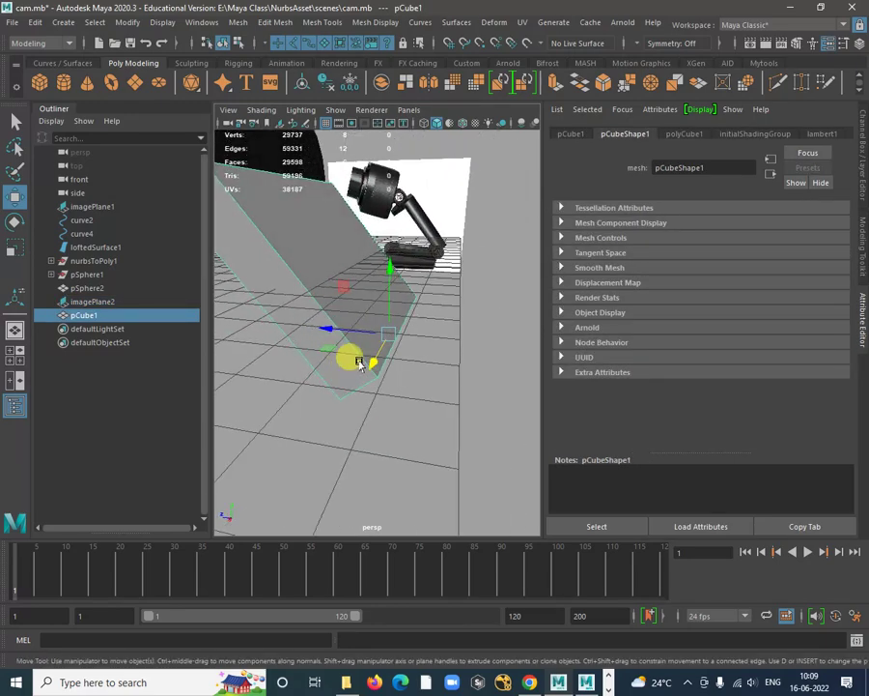
left_click(387, 334)
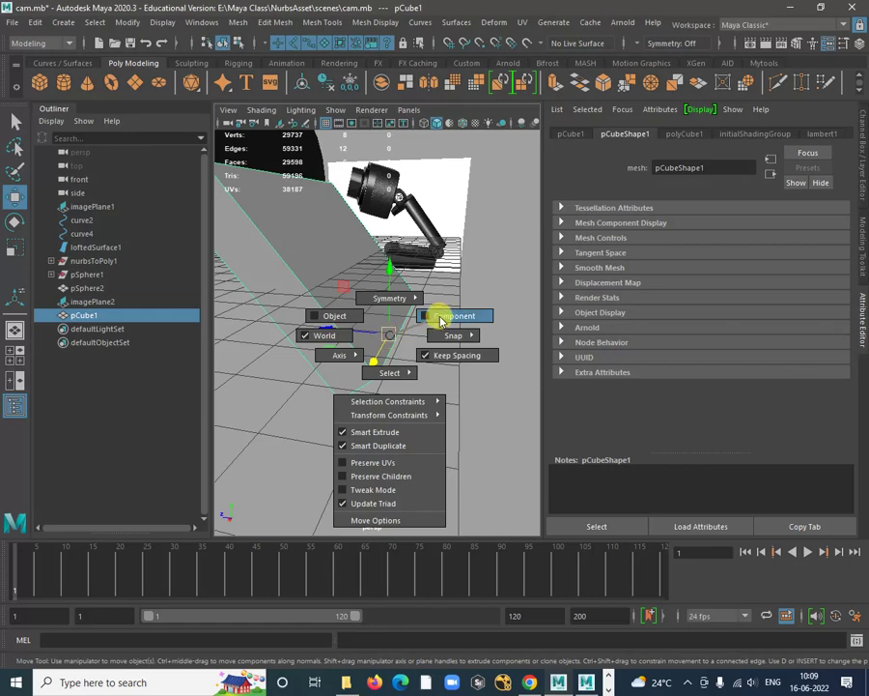
left_click_drag(439, 319, 402, 328)
left_click(411, 317)
left_click(380, 317)
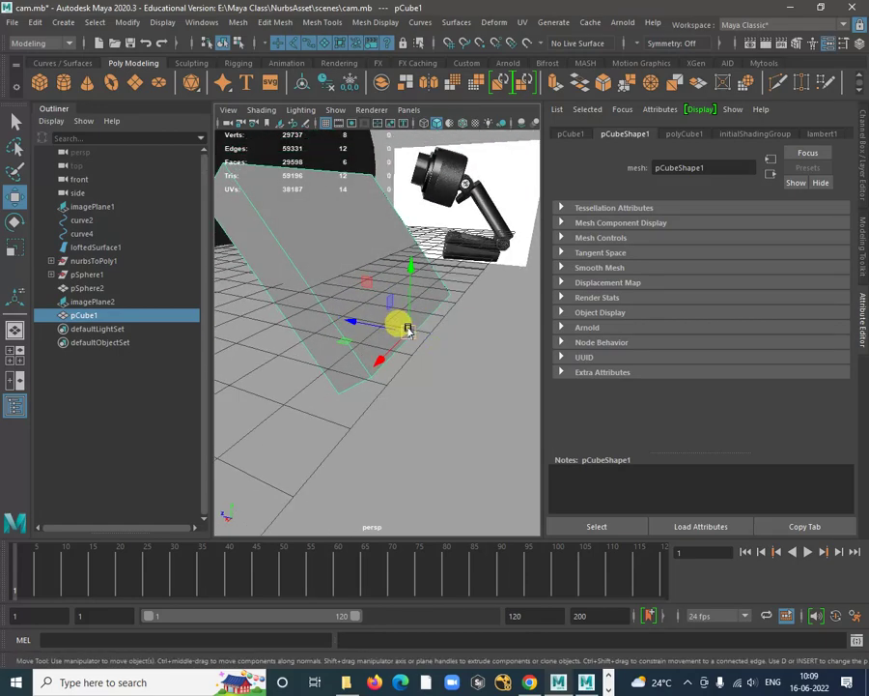
left_click(410, 331)
left_click(359, 311)
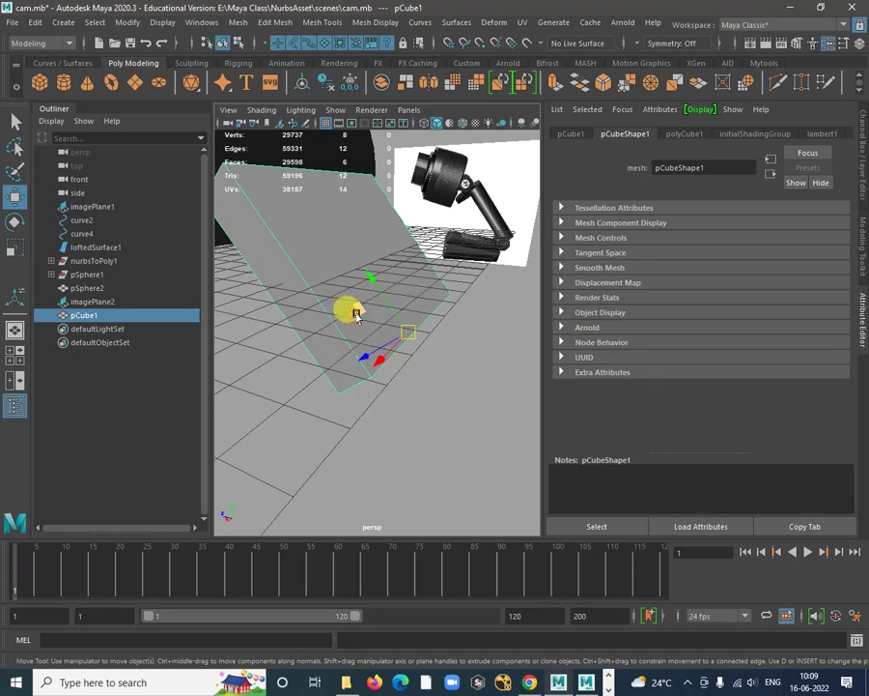
left_click_drag(407, 332, 453, 312)
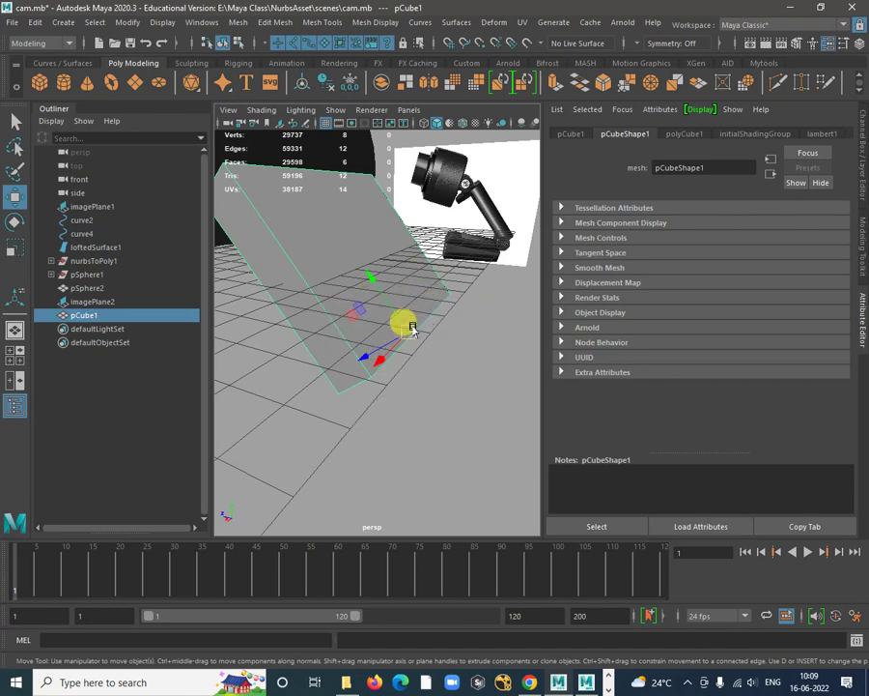
left_click(404, 334)
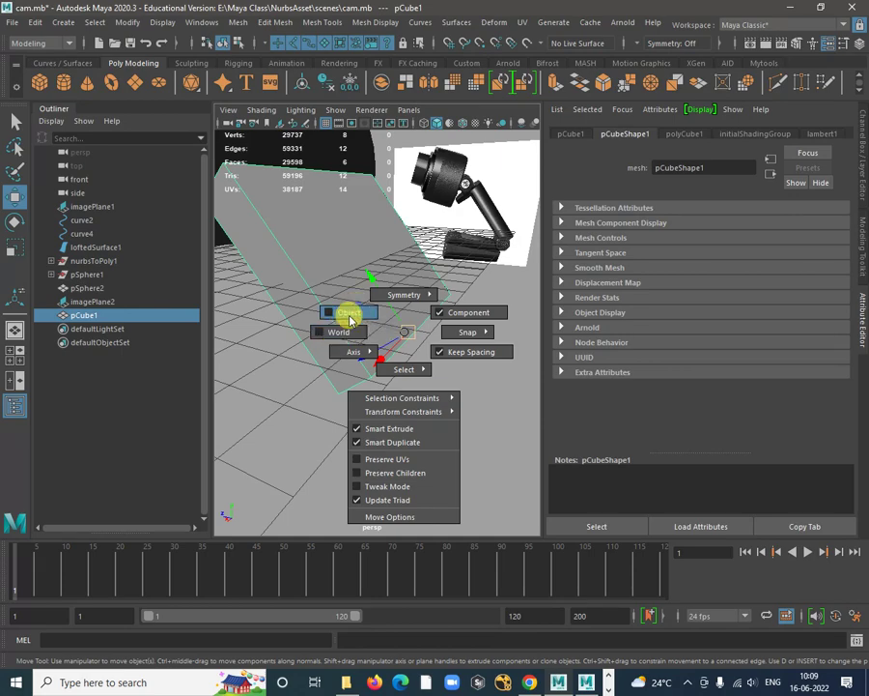
left_click(437, 314)
Examine the stand arm and its joints on the side reference image from the perspective view
left_click_drag(419, 304, 509, 348, "alt")
left_click_drag(533, 412, 414, 385, "alt")
scroll(352, 375, "down", 10)
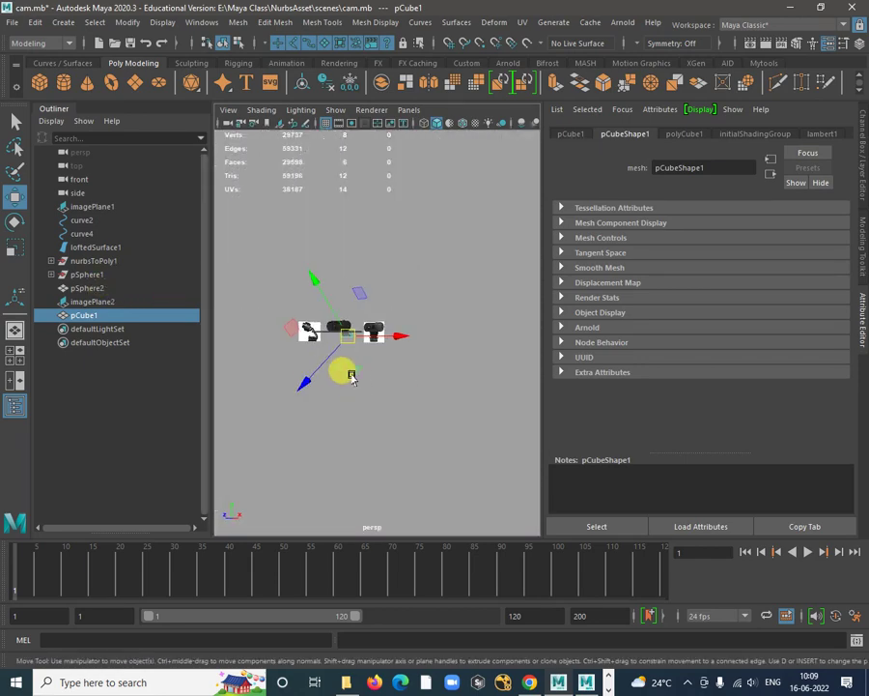
scroll(340, 314, "up", 10)
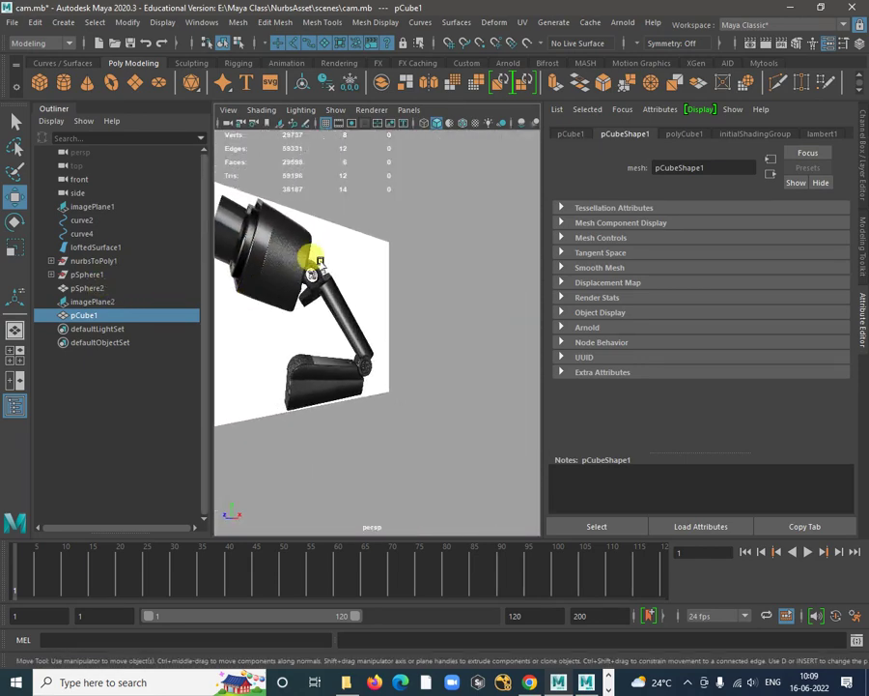
mouse_move(370, 316)
left_mouse_down("alt")
mouse_move(384, 312)
mouse_move(375, 319)
left_mouse_up("alt")
scroll(375, 319, "up", 3)
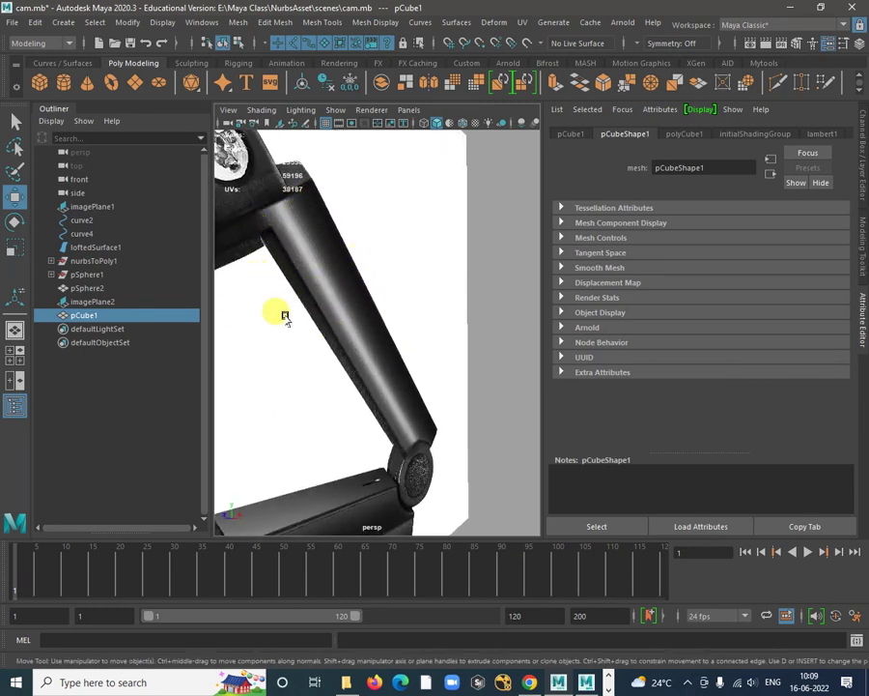
left_click_drag(376, 273, 329, 302, "alt")
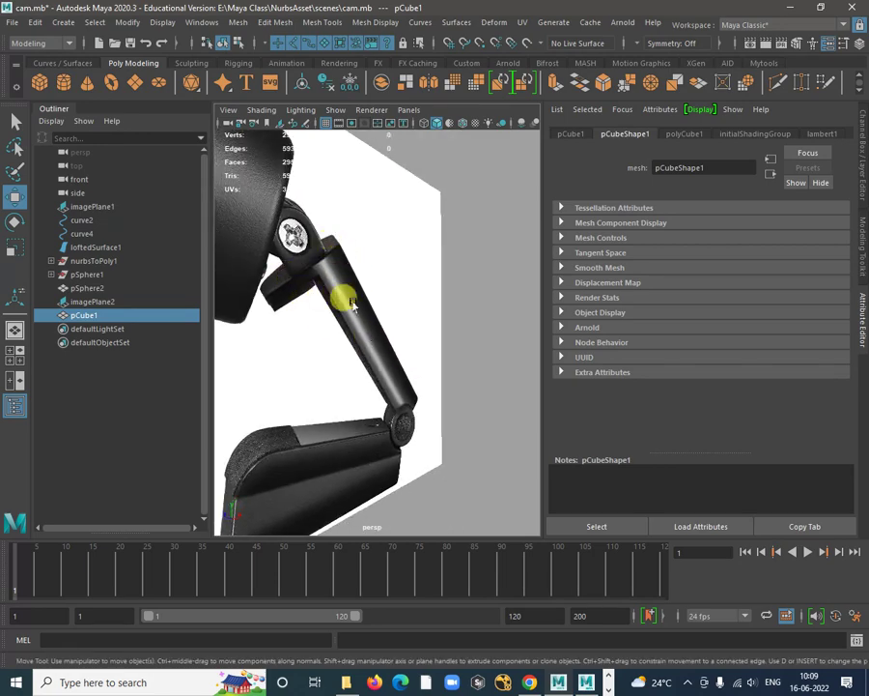
key("space")
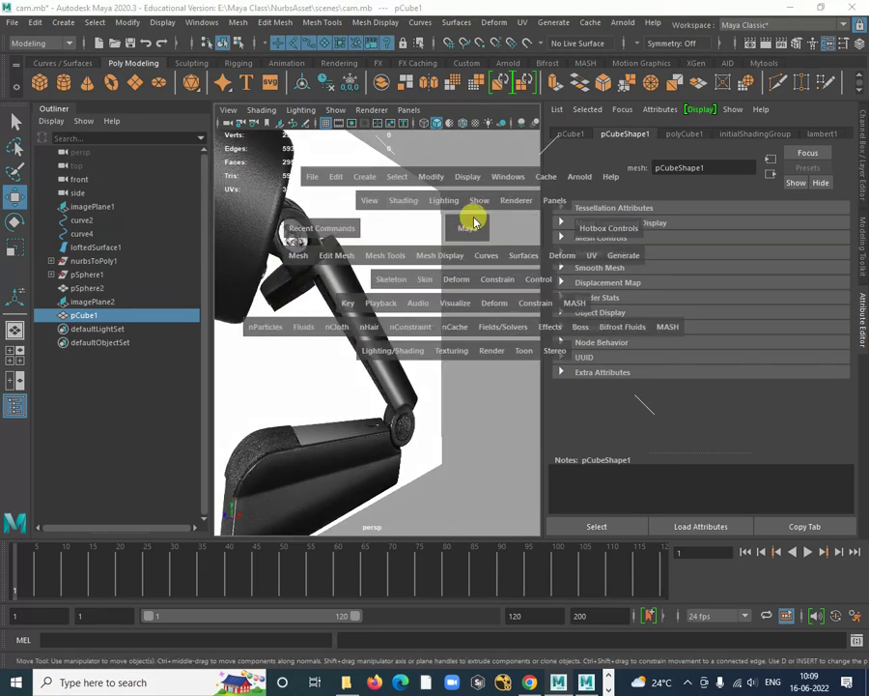
key("space")
scroll(504, 311, "down", 10)
left_click_drag(505, 311, 369, 358, "alt")
scroll(365, 266, "up", 8)
middle_click_drag(365, 266, 390, 400, "alt")
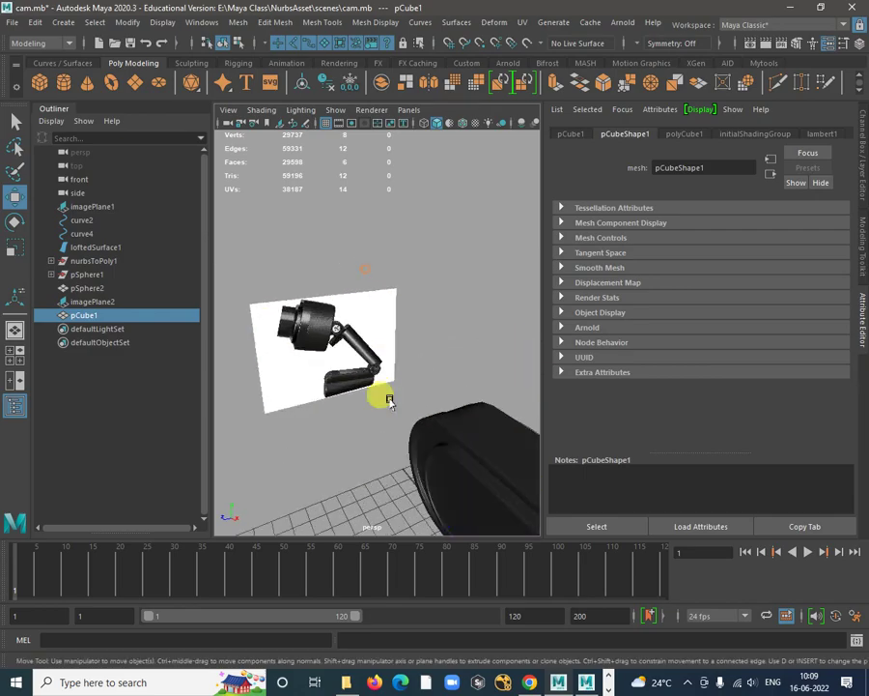
left_click_drag(390, 400, 348, 268, "alt")
Select the four vertices at the cube's upper end, scale them to about 1.045 in width, and return to object mode
right_click_drag(296, 267, 293, 268)
left_click_drag(293, 271, 445, 302, "alt")
middle_click_drag(445, 301, 339, 285, "alt")
left_click_drag(476, 274, 476, 273)
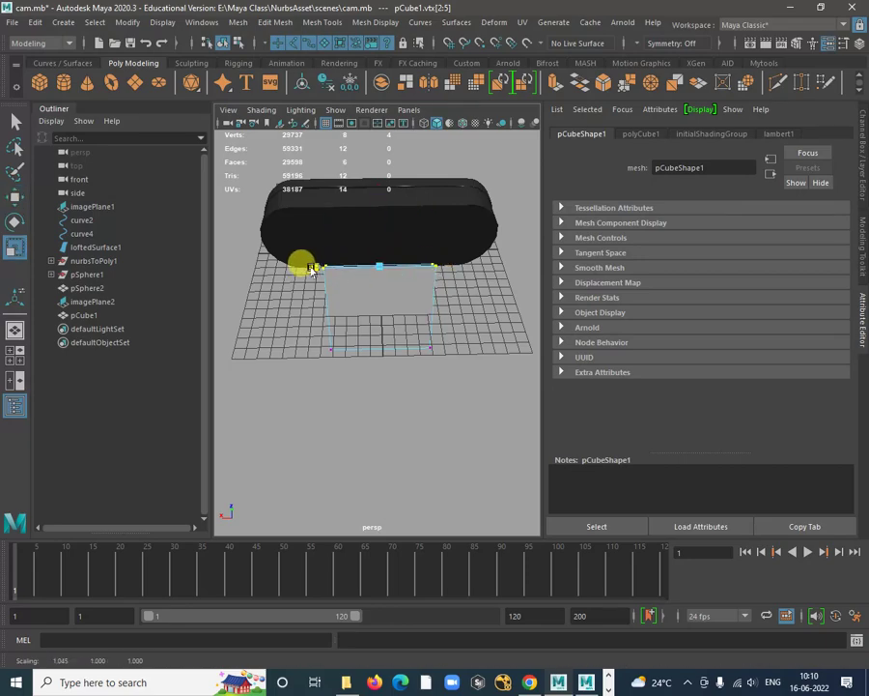
left_click_drag(307, 270, 398, 200, "alt")
right_click_drag(402, 199, 462, 176)
Bevel the two long edges on the cube's rear face, facing away from the camera body, with fraction 0.5 and 1 segment
left_click_drag(418, 208, 390, 208, "alt")
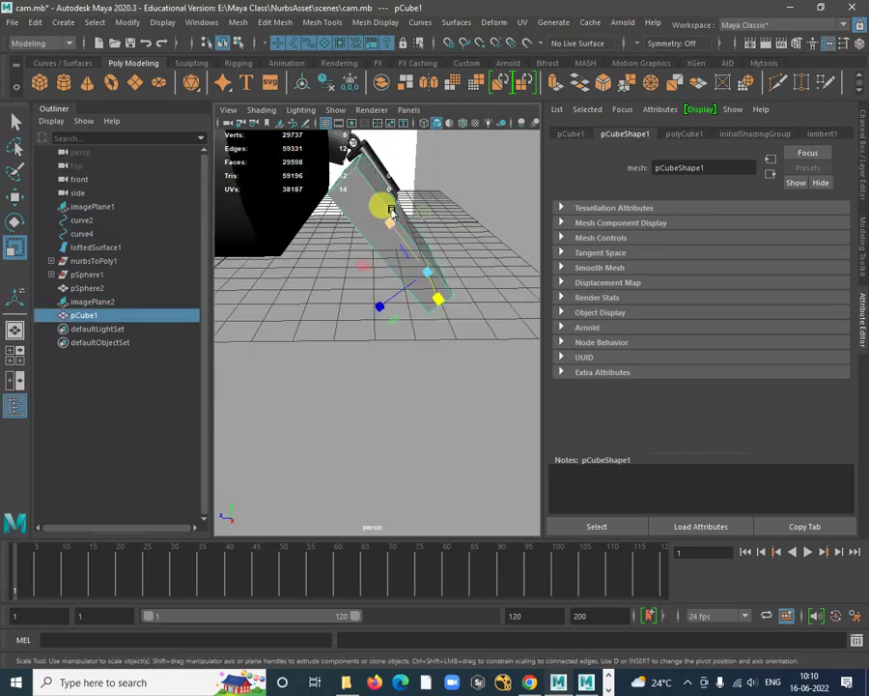
right_click_drag(390, 208, 388, 184)
left_click(376, 203)
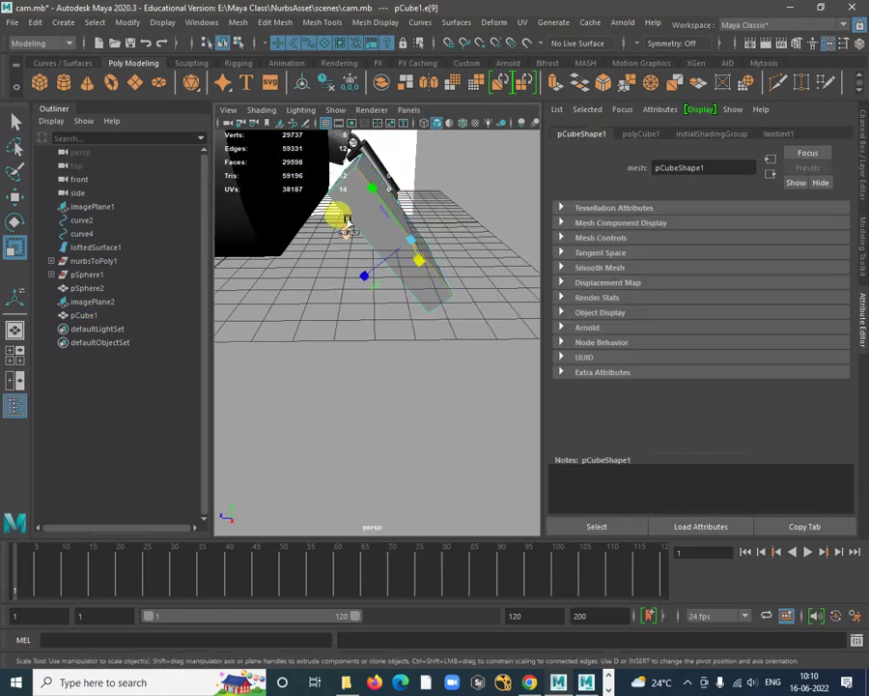
left_click_drag(460, 293, 296, 322, "alt")
left_click_drag(319, 263, 370, 310, "alt")
left_click(353, 262)
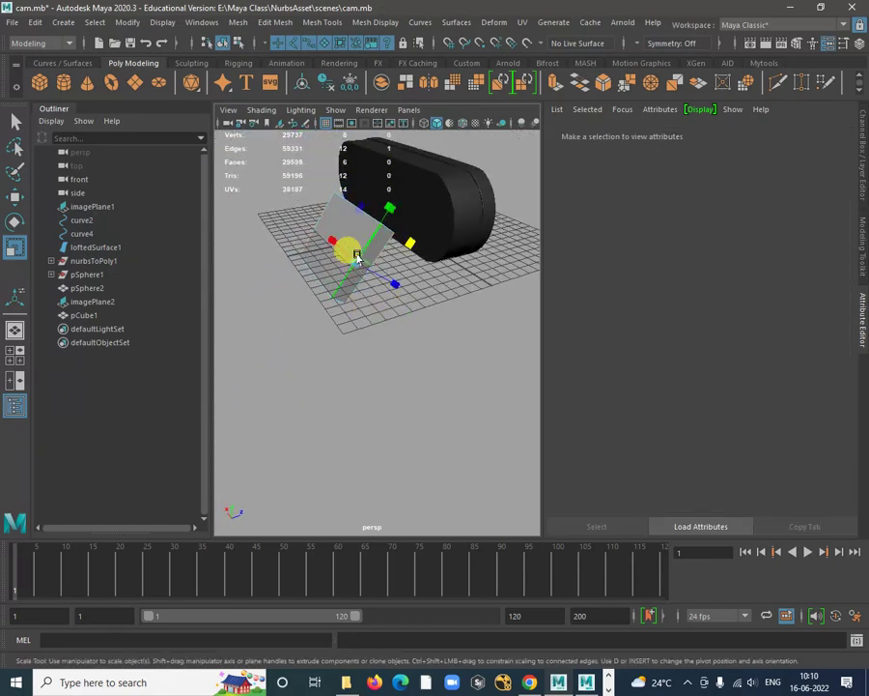
left_click(356, 256)
left_click_drag(357, 256, 417, 321, "alt")
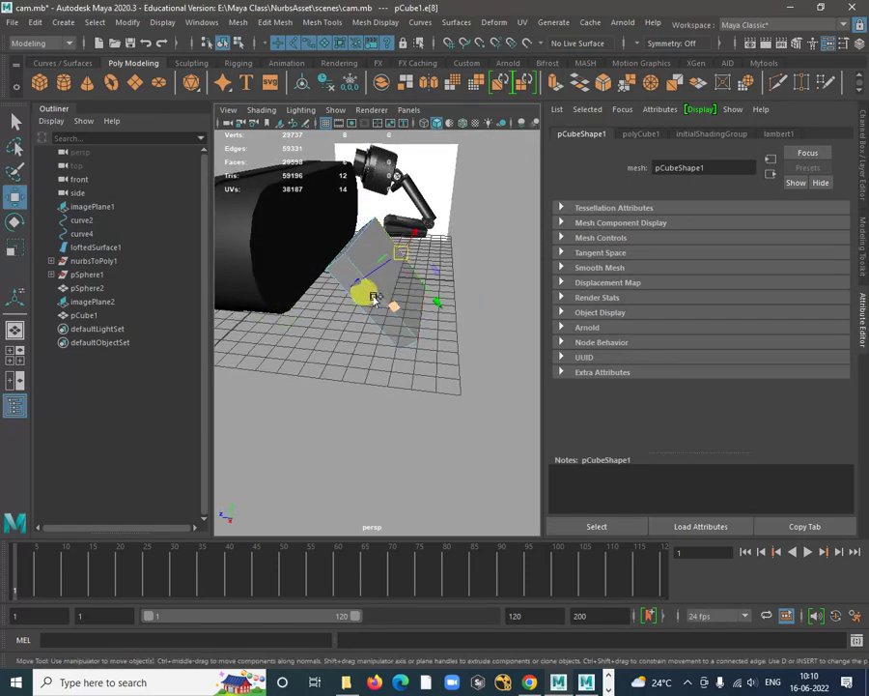
key("q")
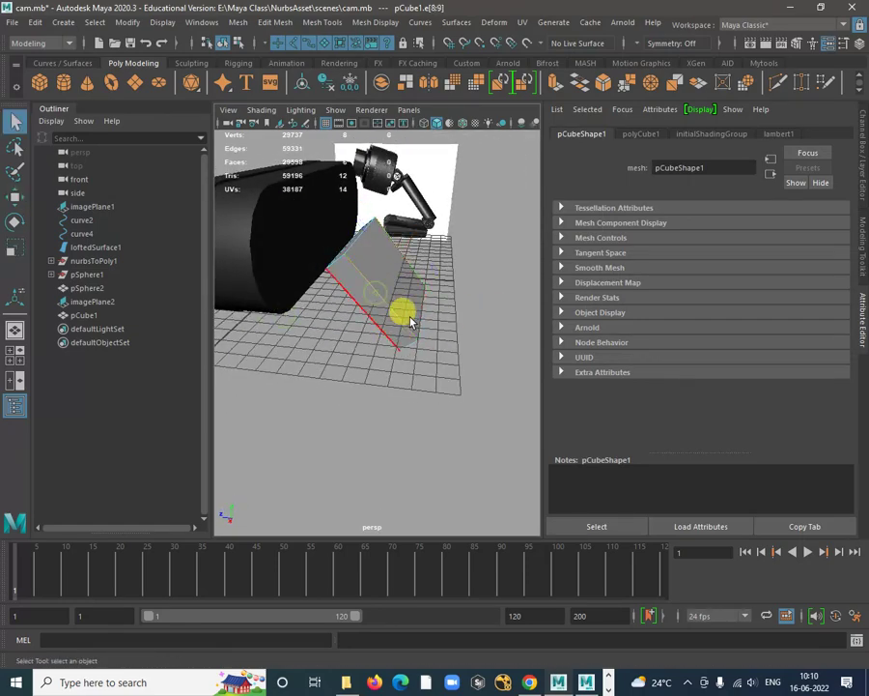
left_click_drag(411, 322, 437, 316, "alt")
right_click(459, 274, "shift")
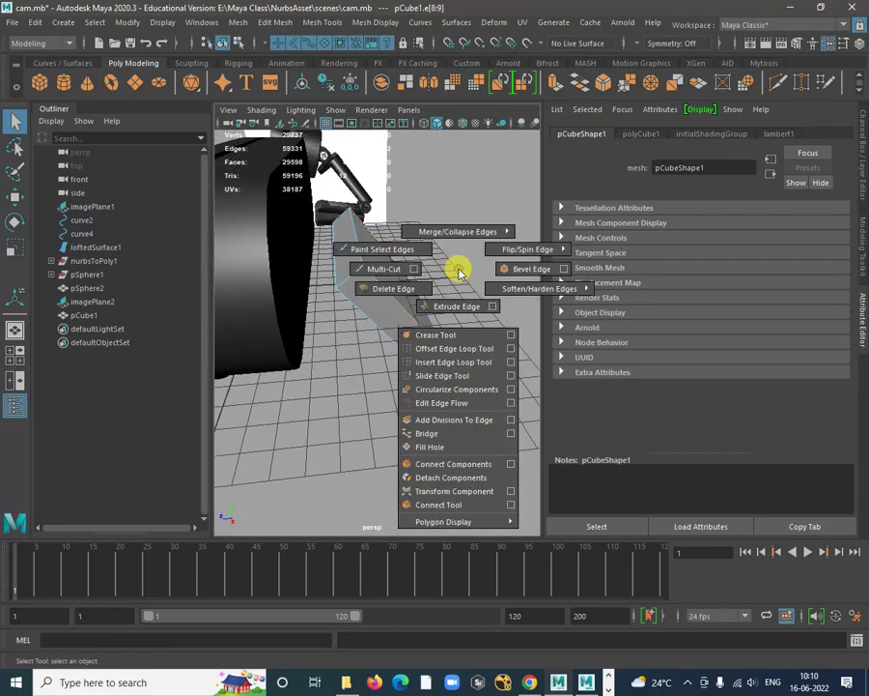
left_click(514, 275)
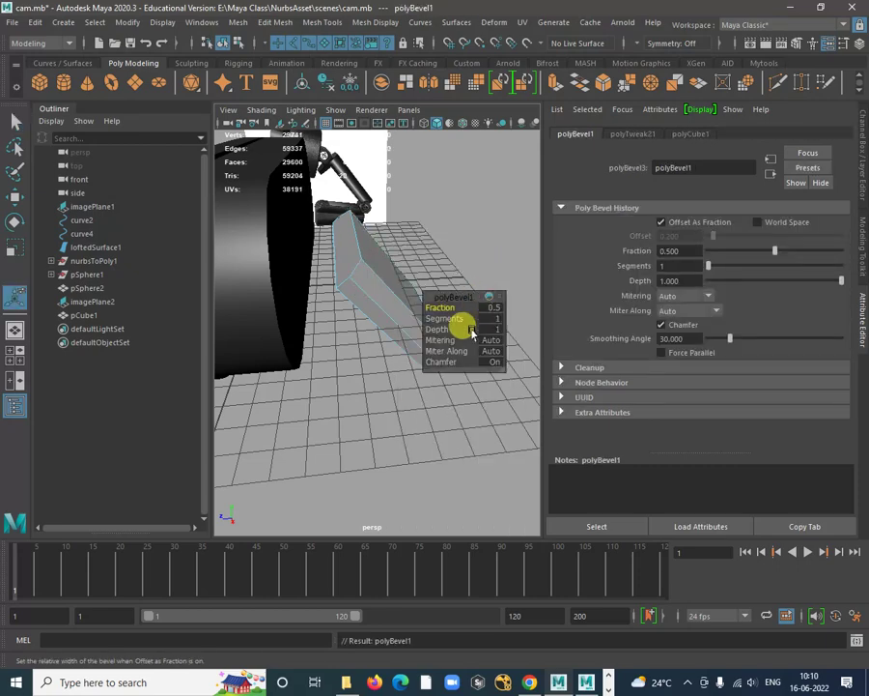
Set the rear-edge bevel's fraction to 0.7 and segments to 3, and return the cube to object mode
mouse_move(465, 330)
left_mouse_down("alt")
mouse_move(379, 413)
mouse_move(276, 410)
mouse_move(252, 352)
mouse_move(318, 340)
mouse_move(398, 381)
mouse_move(404, 402)
mouse_move(431, 412)
mouse_move(452, 341)
left_mouse_up("alt")
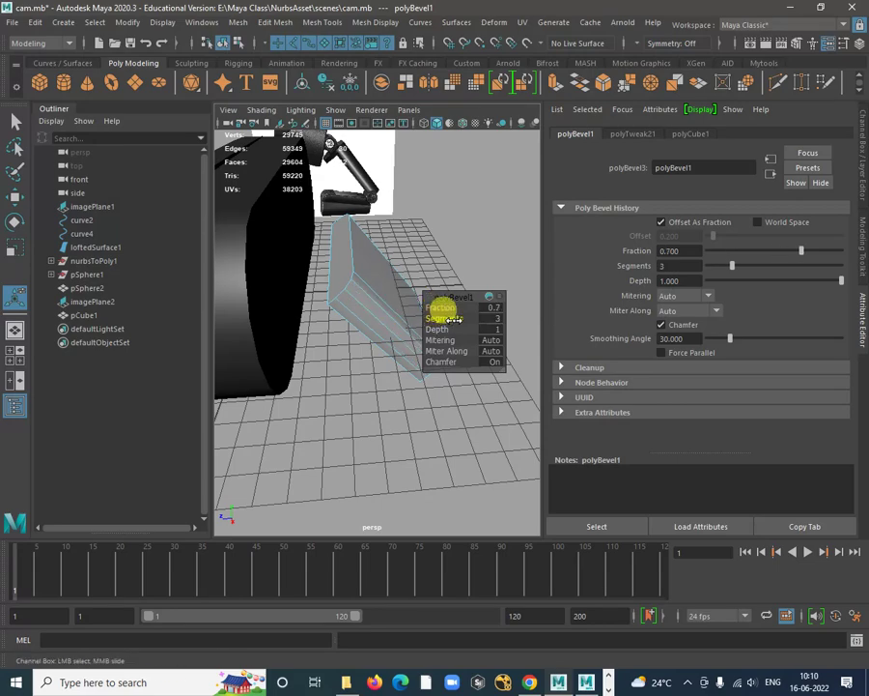
left_click_drag(451, 317, 367, 382, "alt")
right_click_drag(344, 231, 431, 209)
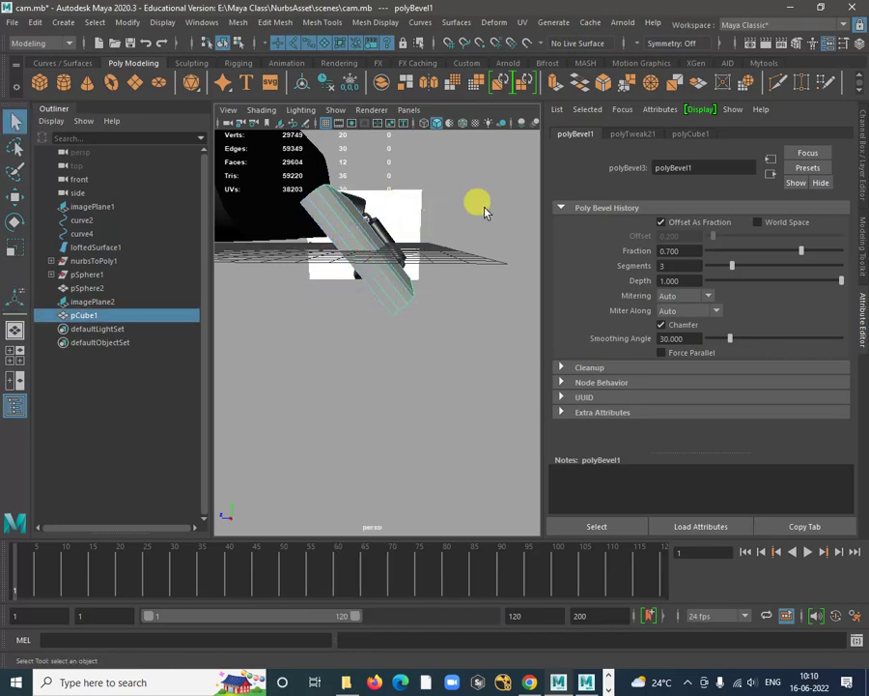
left_click(485, 211)
left_click_drag(485, 210, 327, 307, "alt")
left_click(344, 235)
left_click_drag(344, 235, 334, 256, "alt")
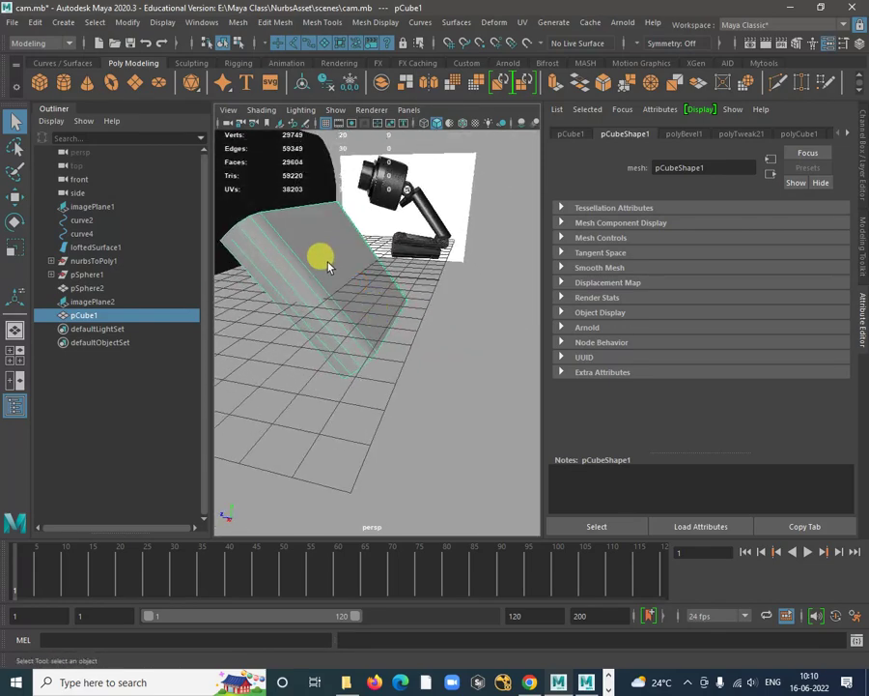
left_click_drag(344, 317, 406, 320, "alt")
right_click_drag(374, 239, 377, 191)
left_click(382, 225)
right_click(385, 228, "shift")
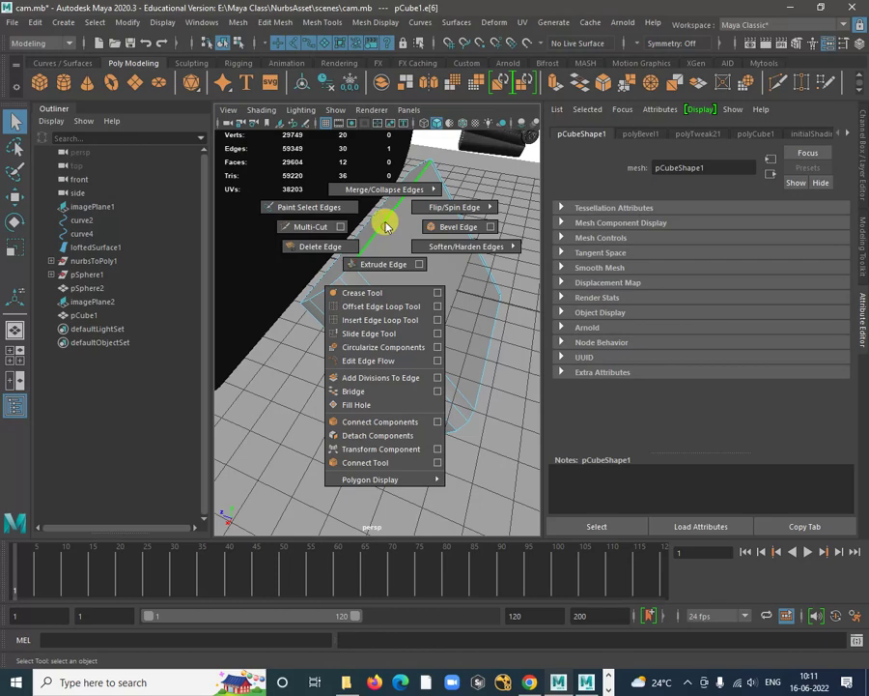
left_click_drag(384, 225, 356, 304, "alt")
key("w")
right_click(384, 274)
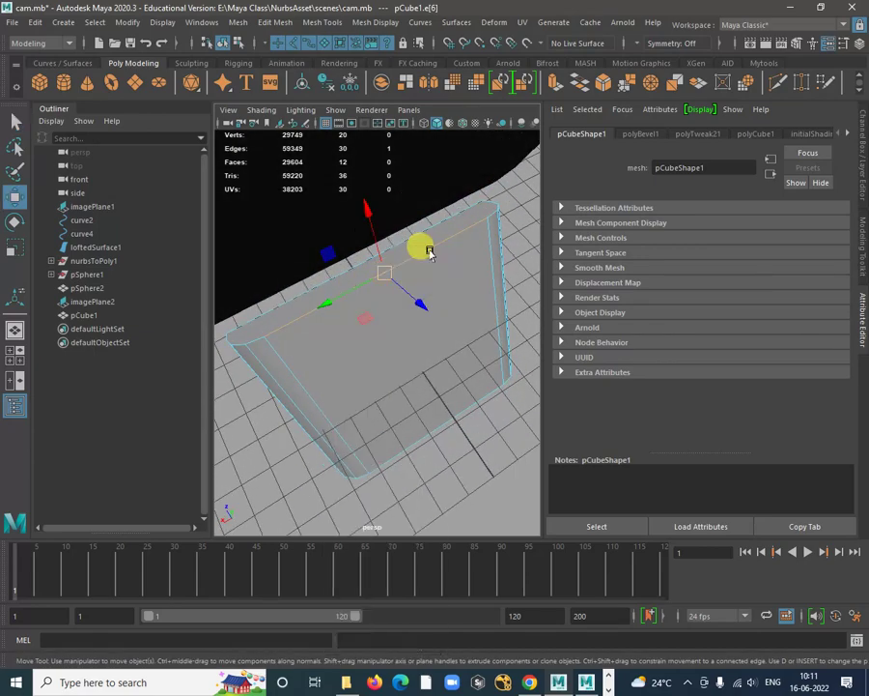
Examine the stand arm and its upper and lower joints on the side reference image
mouse_move(430, 251)
left_mouse_down("alt")
mouse_move(435, 320)
mouse_move(391, 252)
mouse_move(489, 252)
mouse_move(462, 316)
mouse_move(470, 329)
mouse_move(431, 357)
mouse_move(433, 333)
mouse_move(371, 209)
mouse_move(489, 379)
mouse_move(417, 272)
mouse_move(415, 242)
left_mouse_up("alt")
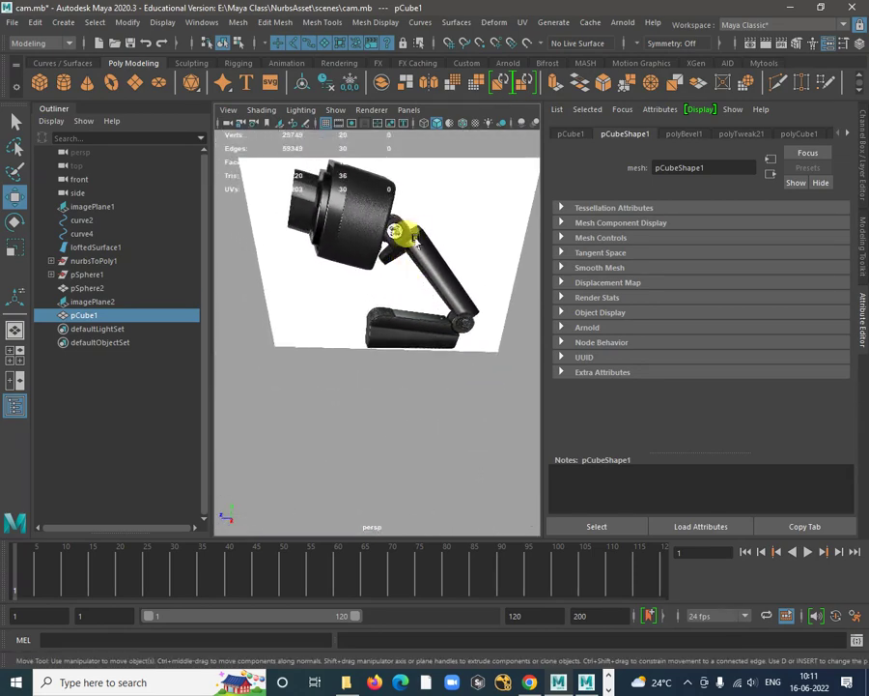
right_click_drag(425, 236, 436, 285, "alt")
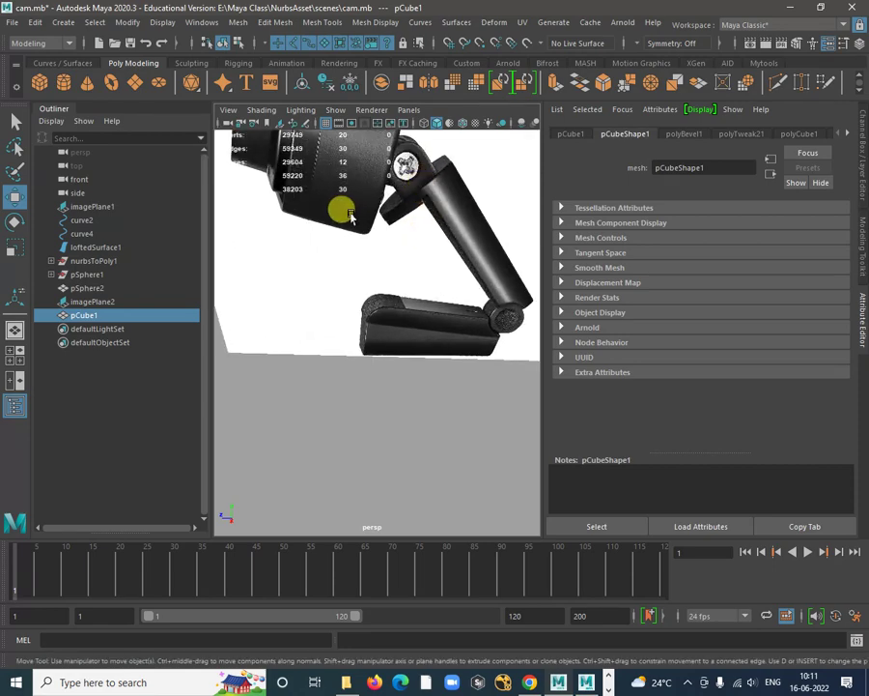
left_click_drag(374, 215, 398, 204, "alt")
key("space")
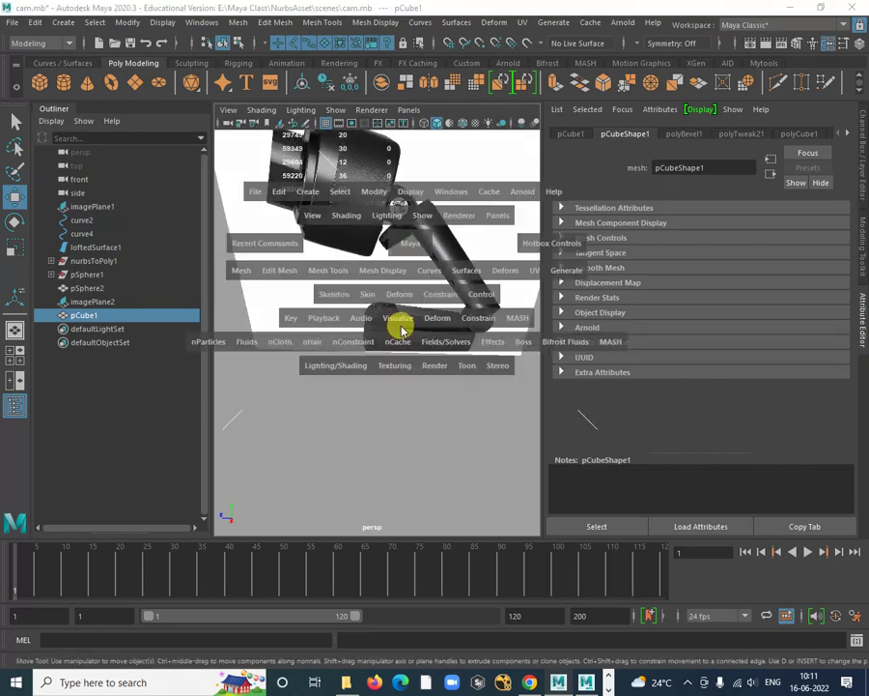
key("space")
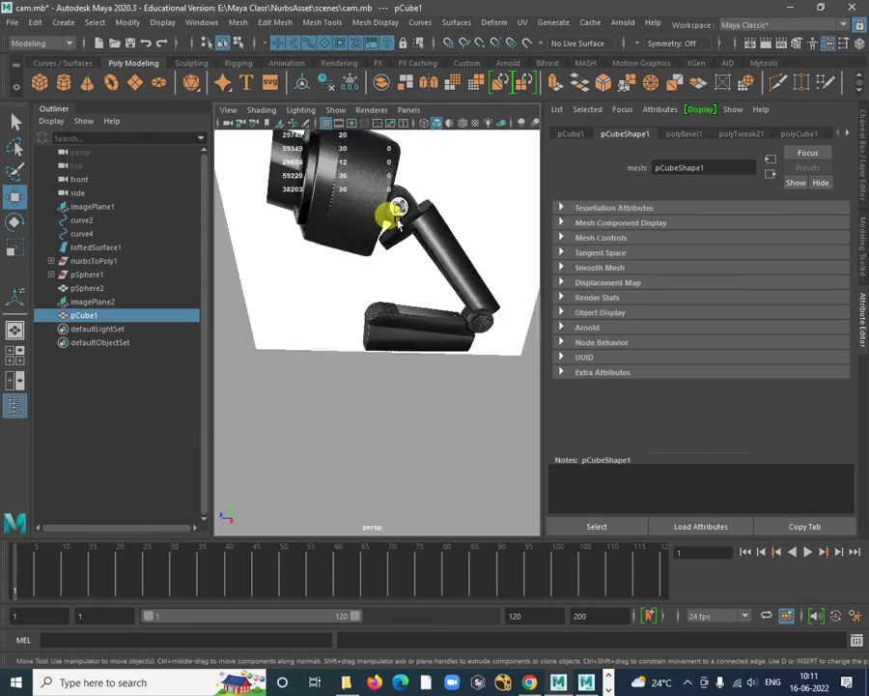
key("space")
key("space")
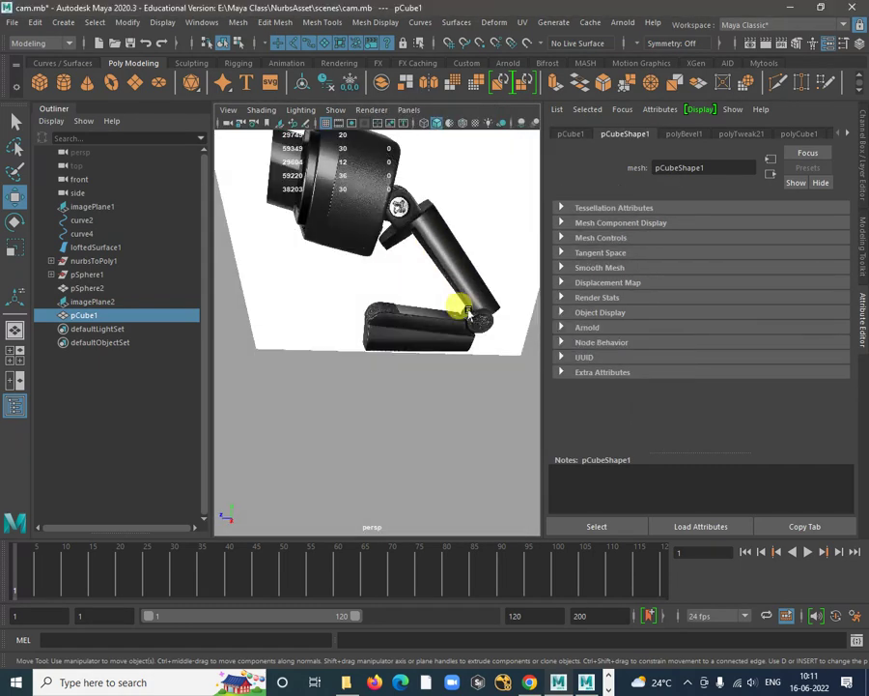
key("space")
left_click_drag(464, 256, 465, 226)
right_click_drag(484, 336, 277, 277, "alt")
Insert an edge loop around the tilted cube just below its upper end
left_click_drag(277, 276, 404, 273, "alt")
right_click(409, 263, "shift")
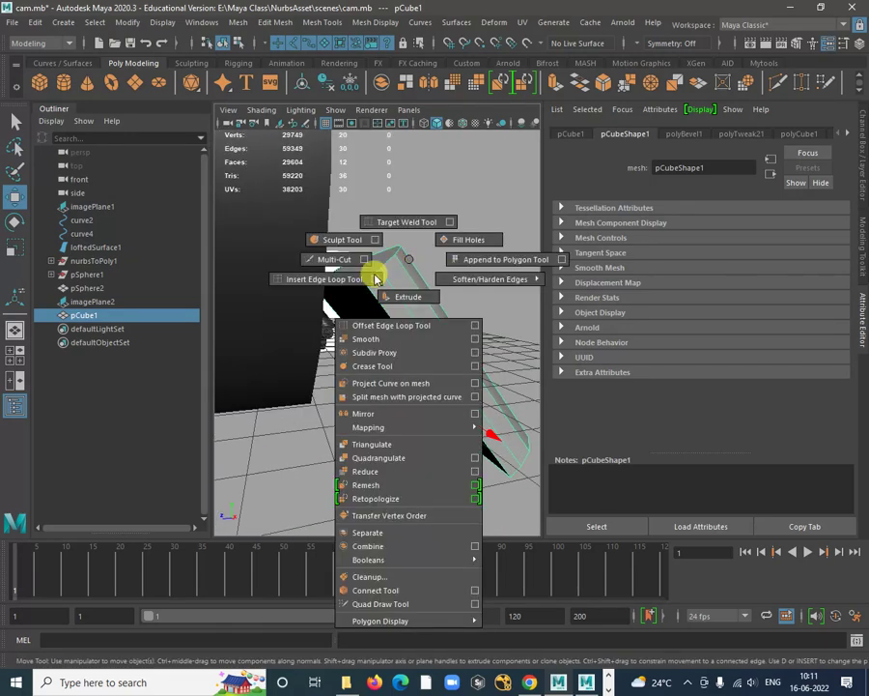
left_click(336, 282)
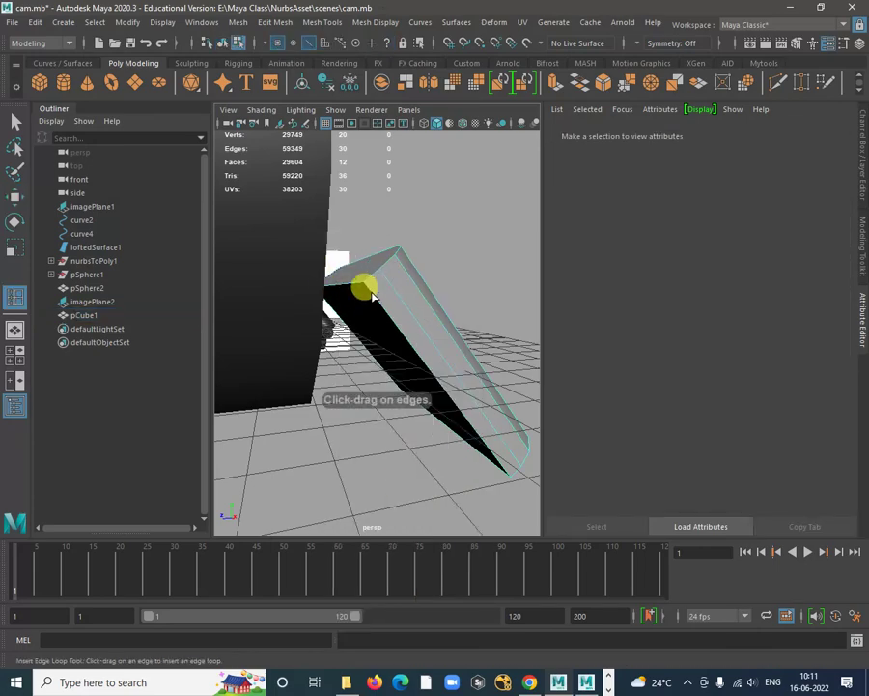
left_click(373, 303)
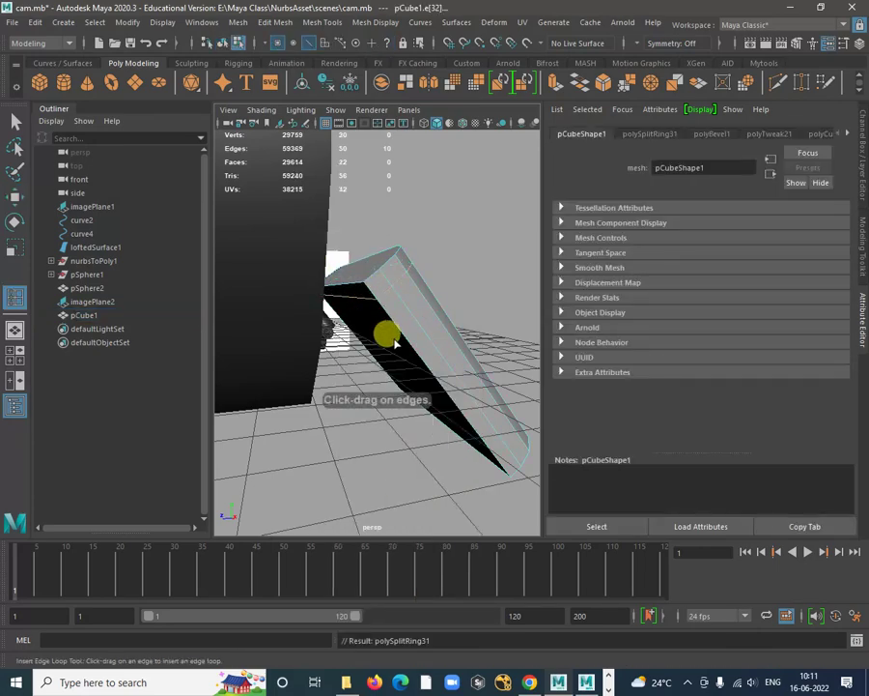
Select the tilted cube in object mode and isolate it in the perspective view
left_click_drag(386, 333, 343, 307, "alt")
right_click_drag(325, 283, 306, 251, "alt")
left_click_drag(361, 328, 365, 261, "alt")
middle_click_drag(366, 261, 367, 226, "alt")
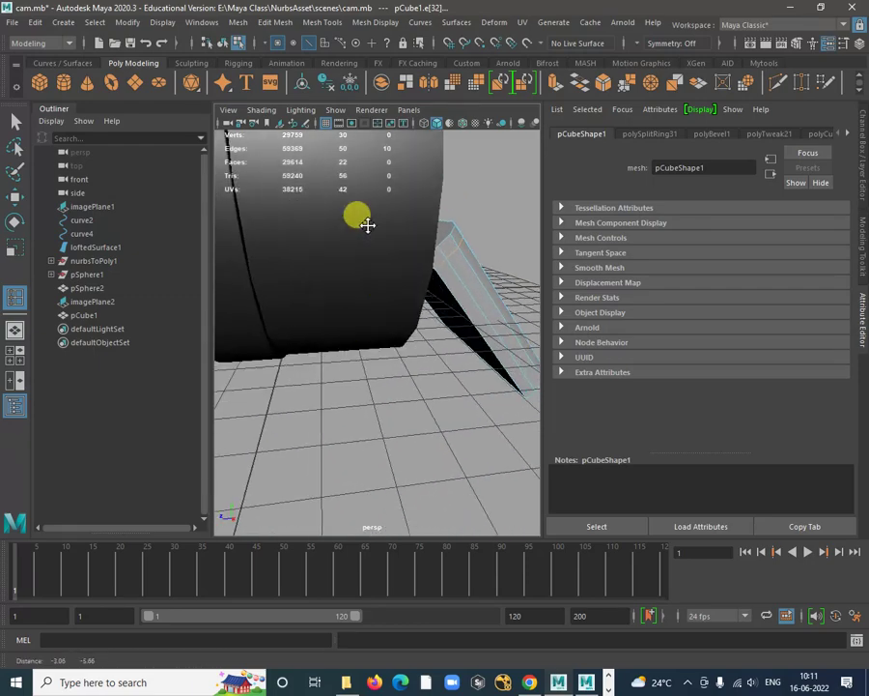
left_click_drag(367, 225, 381, 204, "alt")
middle_click_drag(381, 204, 391, 230, "alt")
right_click_drag(391, 230, 442, 178, "alt")
key("w")
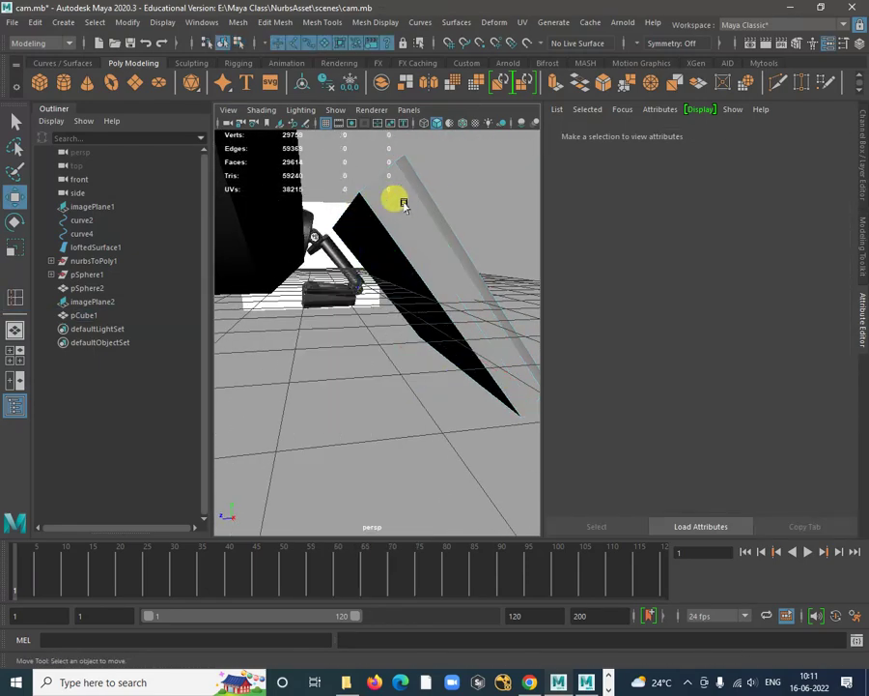
left_click(401, 202)
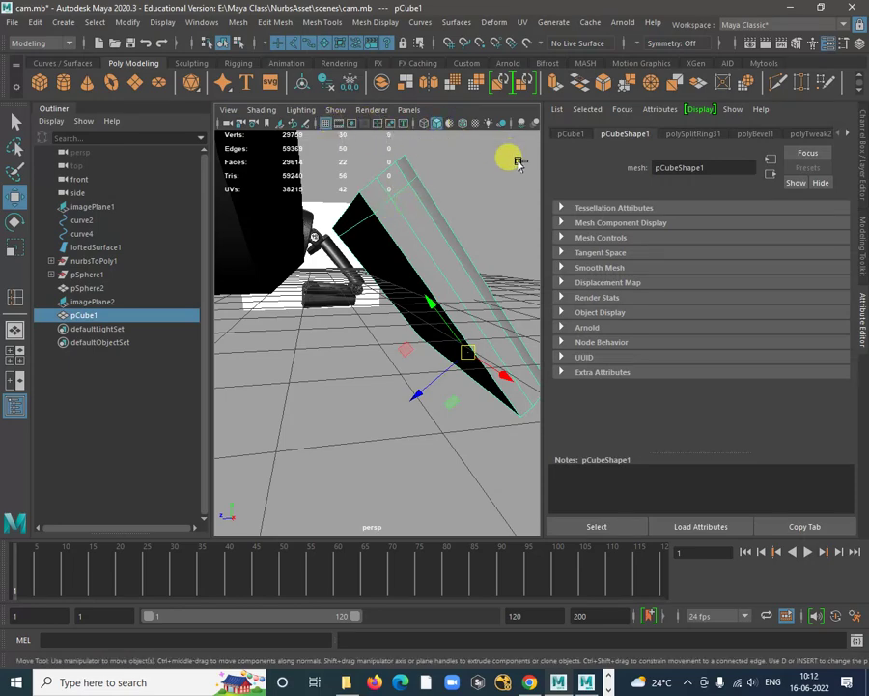
key("ctrl+space")
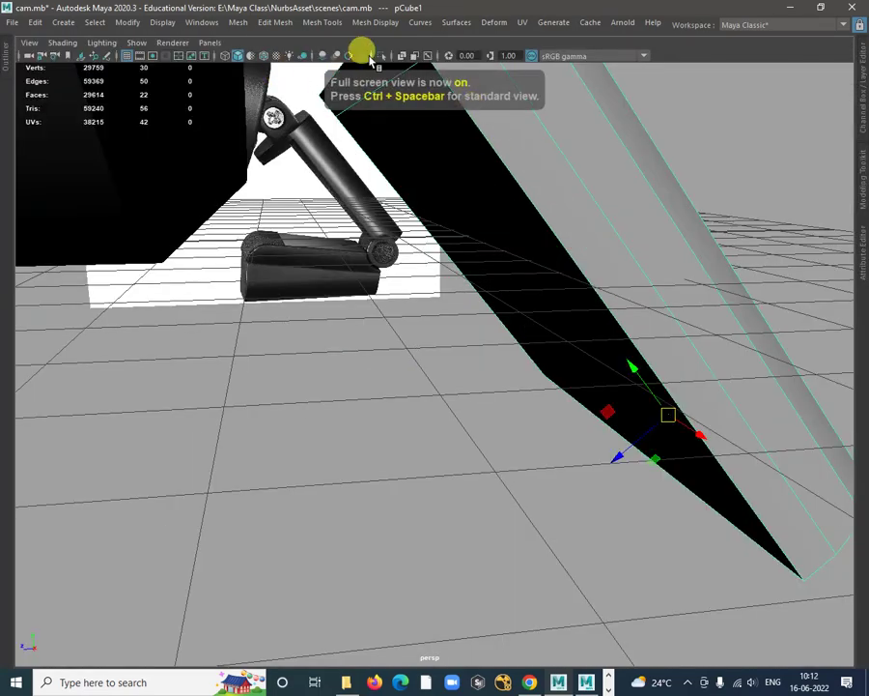
left_click(384, 56)
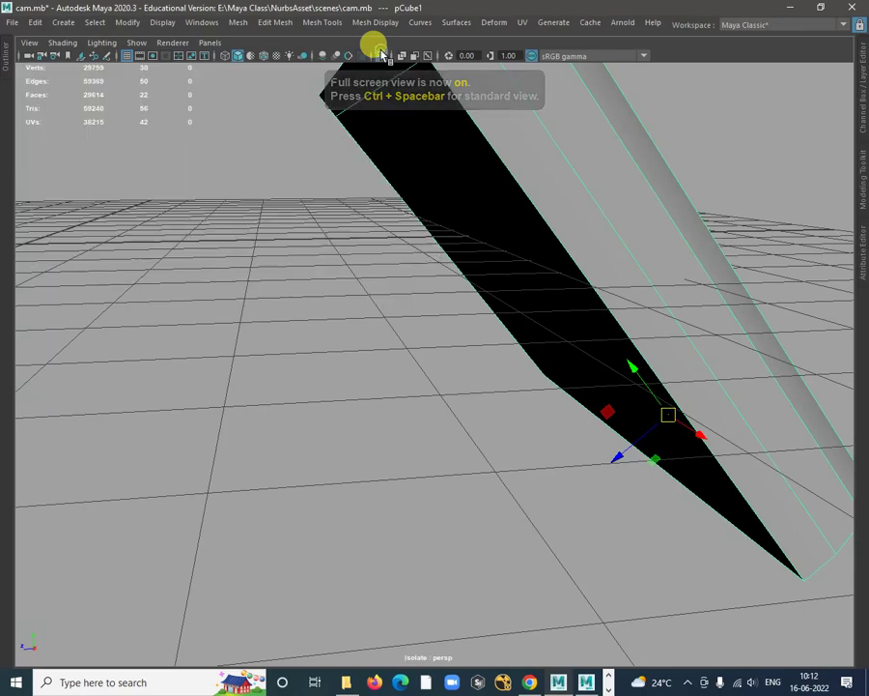
key("ctrl+space")
Extrude the narrow upper face on the camera-facing side of the cube by about 1.505 in local Z, and return to object mode
scroll(402, 350, "down", 5)
left_click_drag(422, 348, 386, 184, "alt")
scroll(404, 346, "up", 5)
scroll(413, 281, "down", 2)
right_click_drag(404, 162, 398, 190)
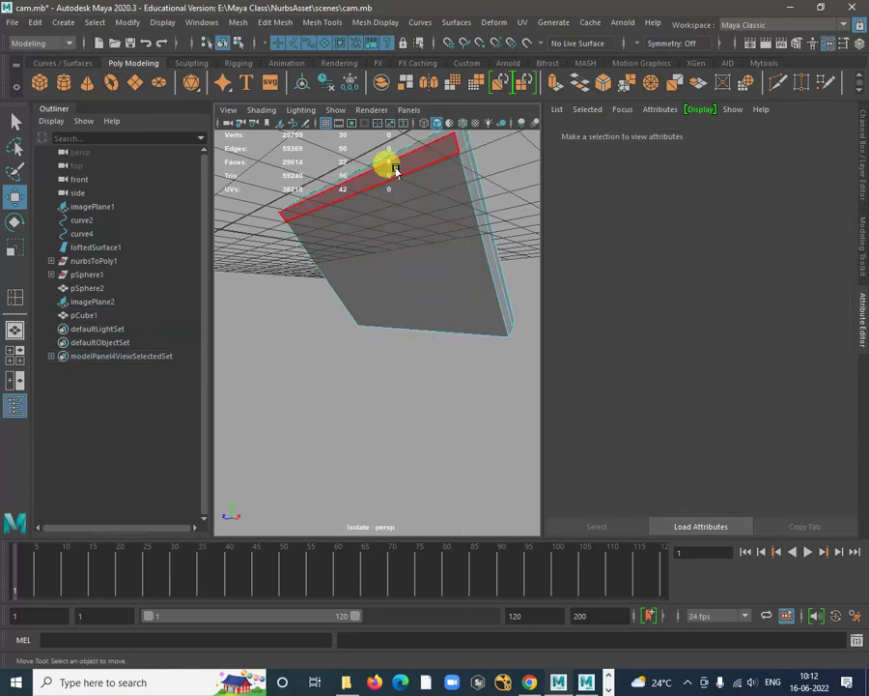
left_click(392, 166)
scroll(390, 169, "down", 3)
left_click_drag(390, 170, 440, 218, "alt")
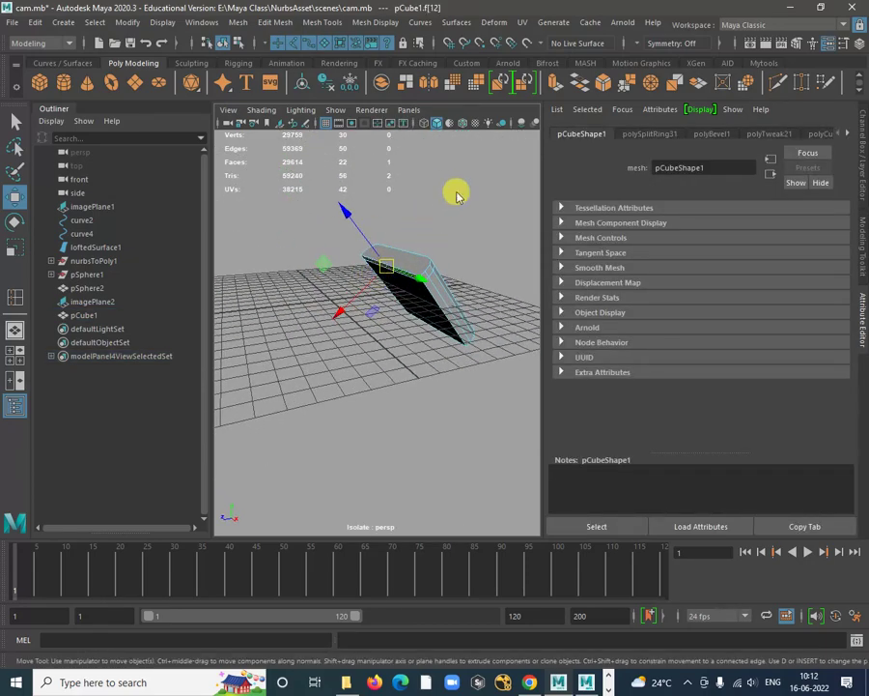
right_click_drag(458, 196, 450, 227, "shift")
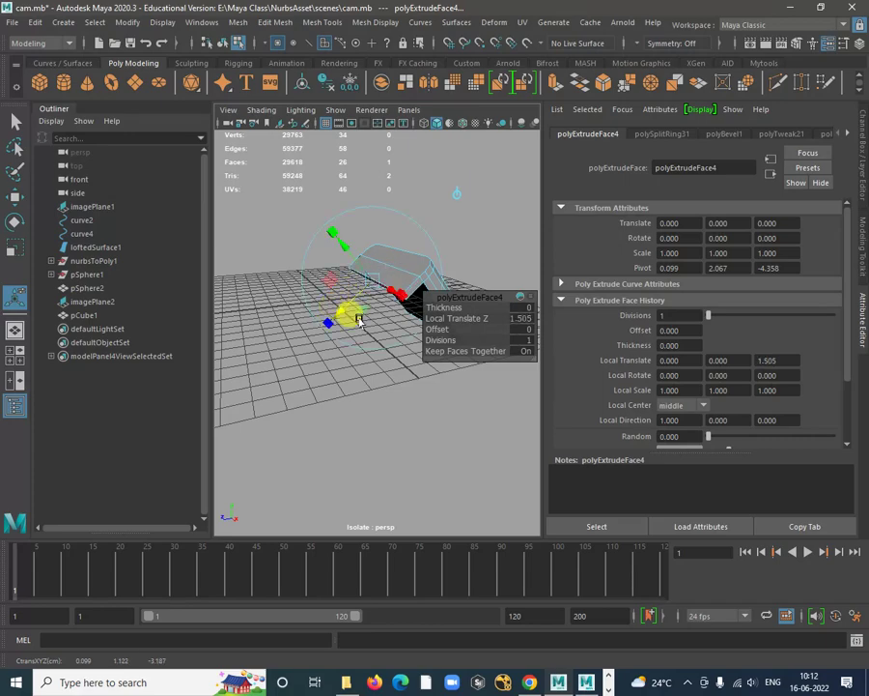
left_click_drag(359, 321, 429, 275, "alt")
scroll(349, 274, "down", 3)
scroll(309, 320, "up", 2)
right_click_drag(416, 189, 485, 167)
scroll(464, 196, "down", 3)
left_click_drag(464, 196, 449, 222, "alt")
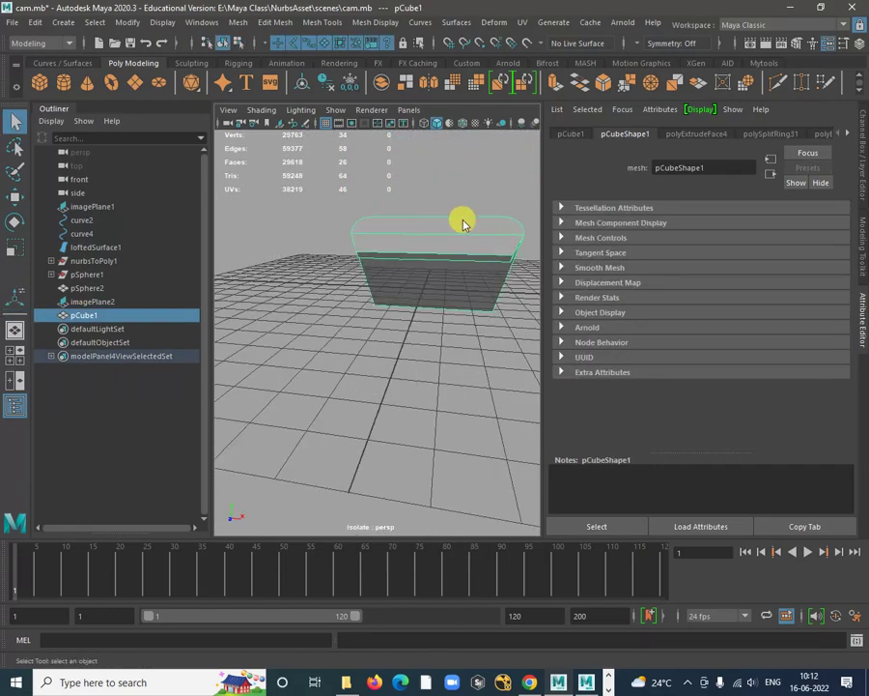
Try to insert an edge loop lengthwise down the middle of the cube
right_click(463, 225, "shift")
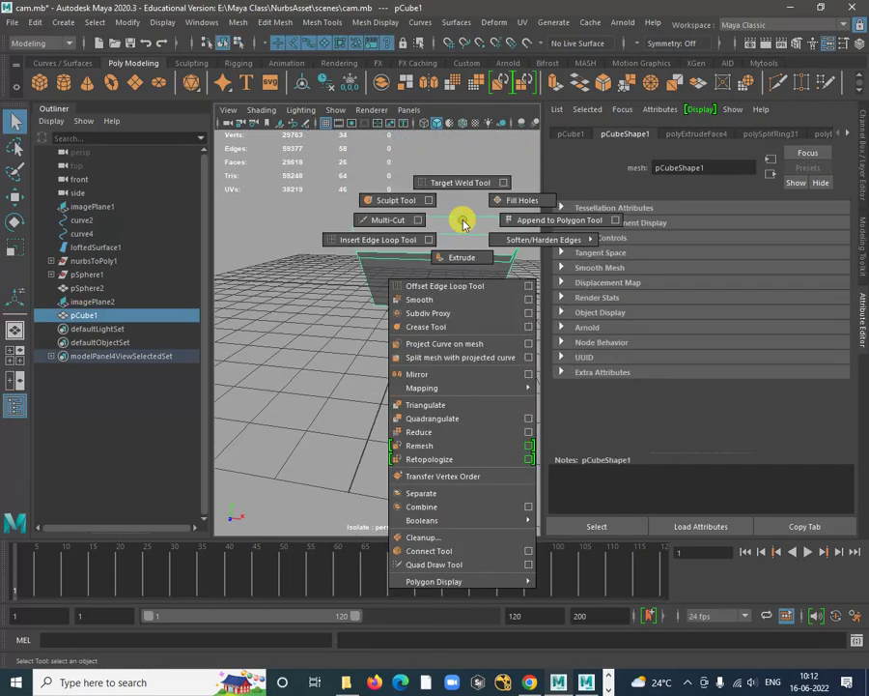
left_click(379, 241)
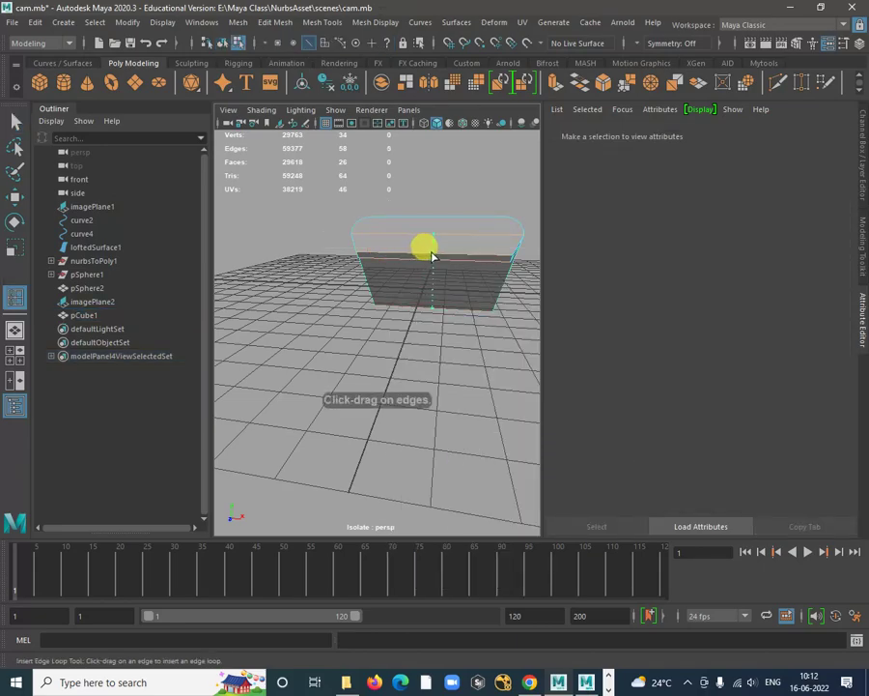
left_click(433, 256)
left_click_drag(431, 259, 407, 322, "alt")
left_click_drag(480, 259, 392, 338, "alt")
left_click_drag(328, 354, 410, 326, "alt")
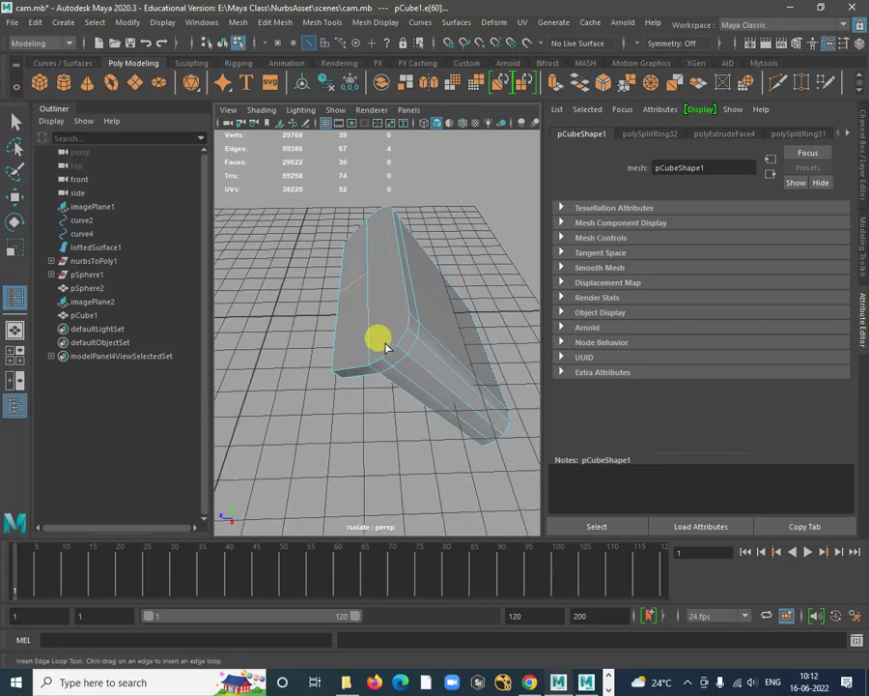
key("w")
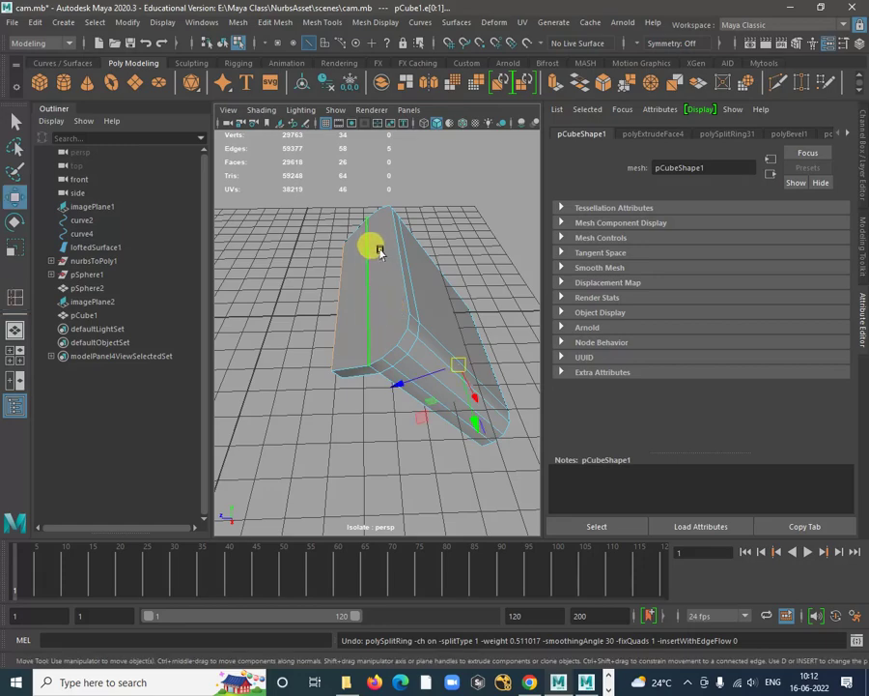
Connect the inner corner vertex at the extrusion's base to the bevel vertex across the cube's end on one side
right_click_drag(378, 245, 423, 229)
right_click_drag(377, 254, 334, 249, "shift")
left_click(370, 370)
left_click_drag(326, 376, 575, 377, "alt")
left_click_drag(338, 196, 354, 234, "alt")
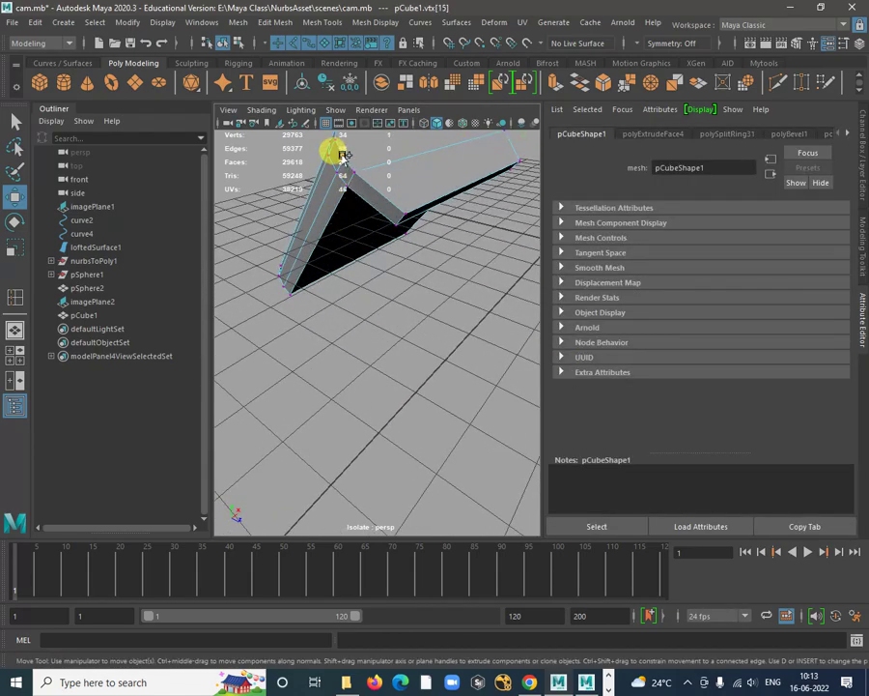
left_click_drag(397, 286, 442, 218, "alt")
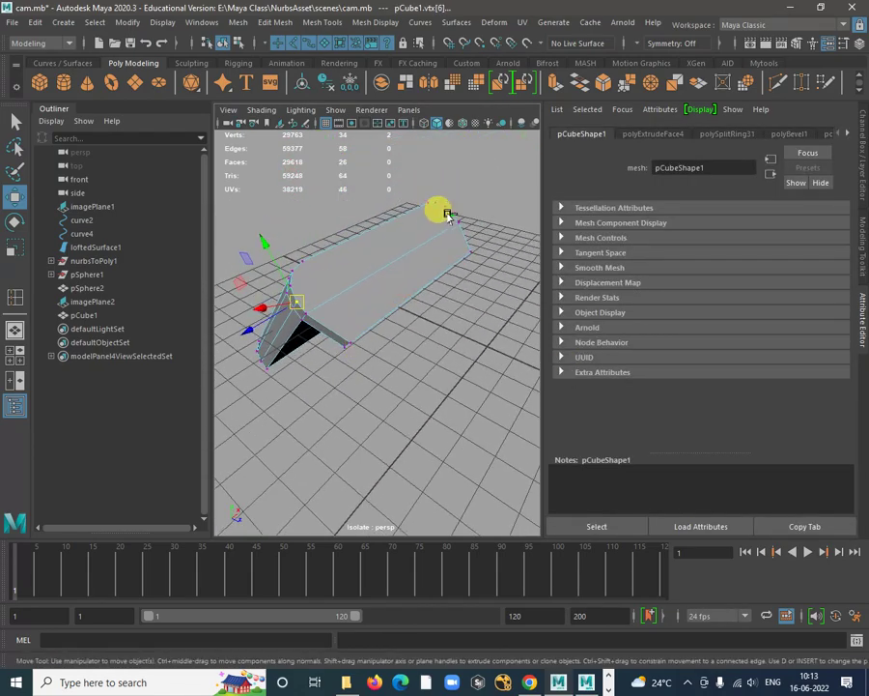
right_click_drag(447, 214, 450, 217, "shift")
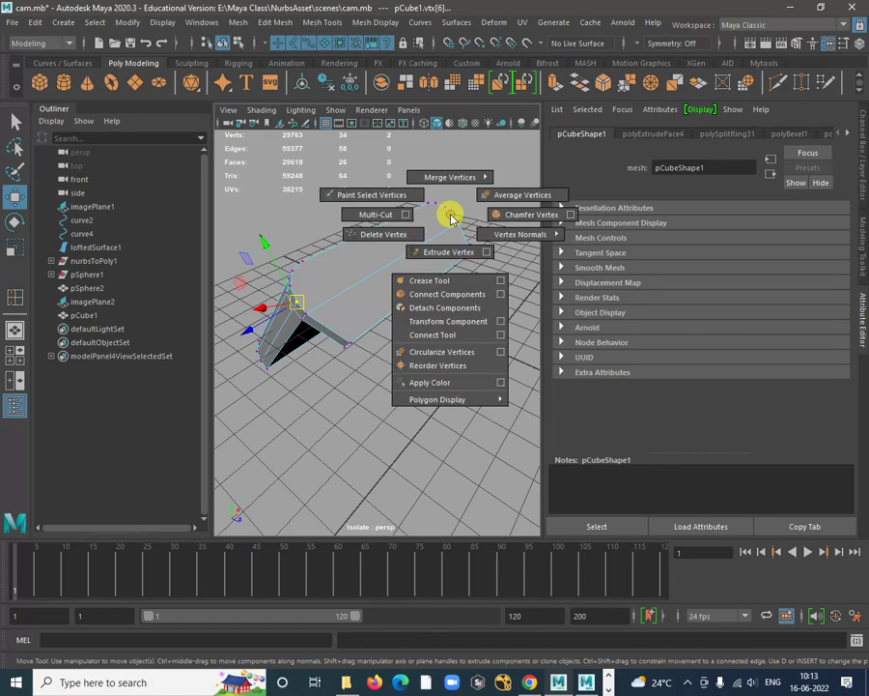
right_click_drag(438, 298, 436, 300, "shift")
left_click(431, 300)
Connect the matching pair of vertices at the extrusion's base on the cube's opposite side
left_click_drag(343, 289, 501, 257, "alt")
left_click(327, 292)
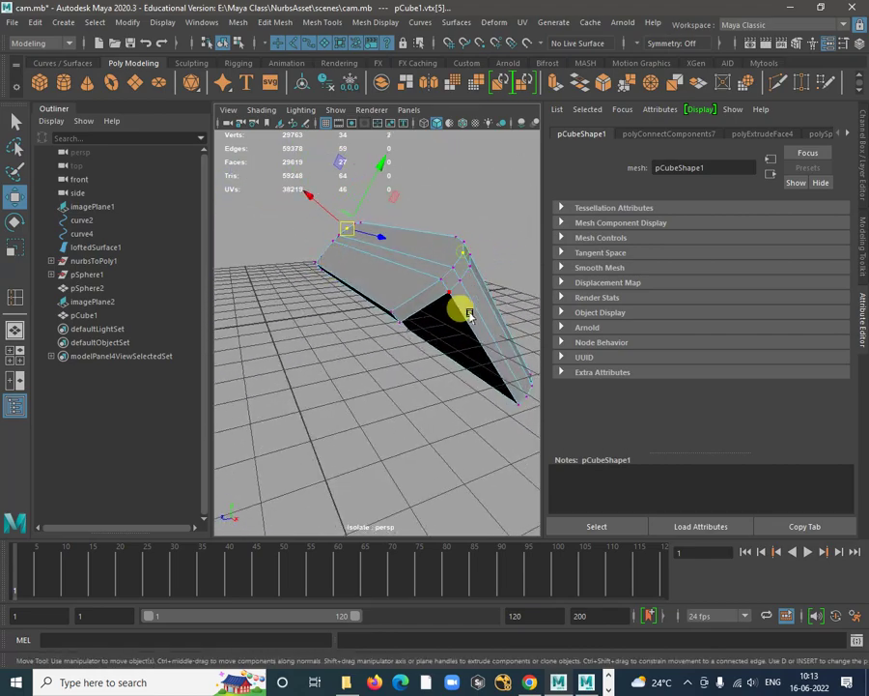
key("g")
left_click_drag(466, 317, 414, 331, "alt")
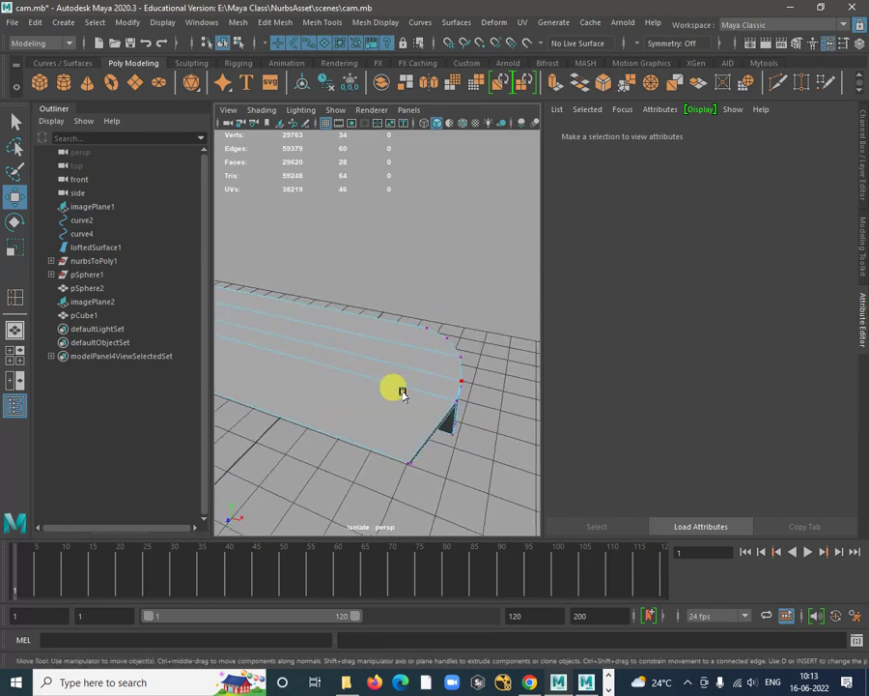
Insert an edge loop across the arm's width close to one bevelled side, running through the extruded top
left_click(425, 295)
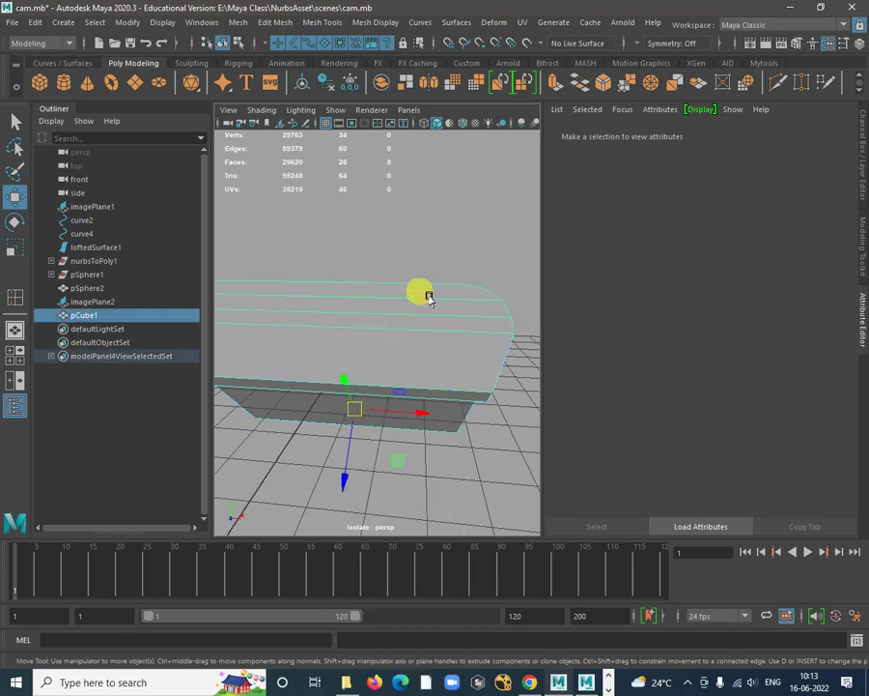
right_click_drag(437, 288, 364, 311, "shift")
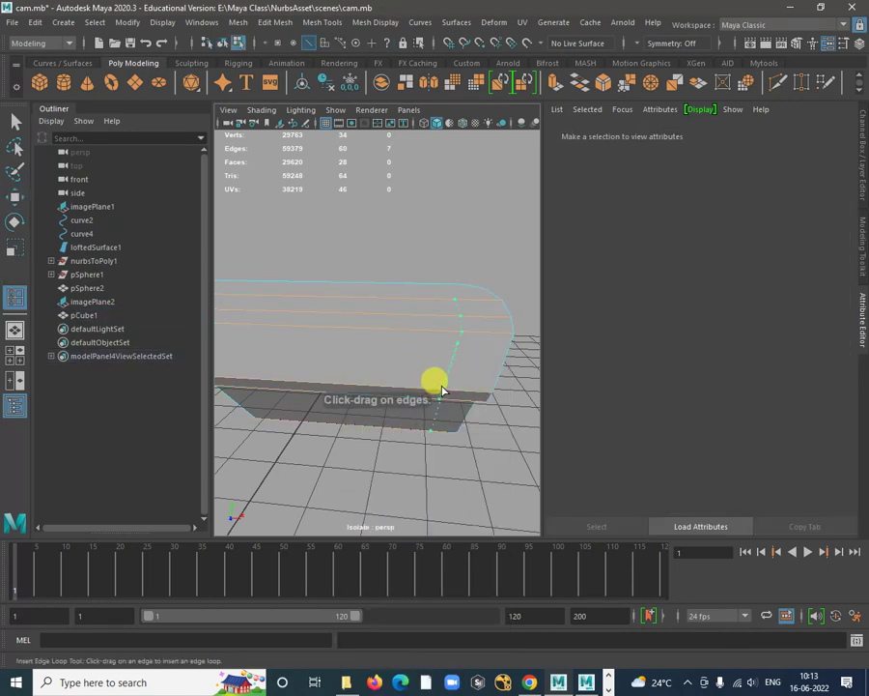
left_click(441, 390)
mouse_move(433, 403)
left_mouse_down("alt")
mouse_move(433, 379)
mouse_move(396, 346)
mouse_move(396, 361)
mouse_move(394, 347)
left_mouse_up("alt")
Turn on Wireframe on Shaded display in the perspective view and leave the edge loop tool
left_click(256, 110)
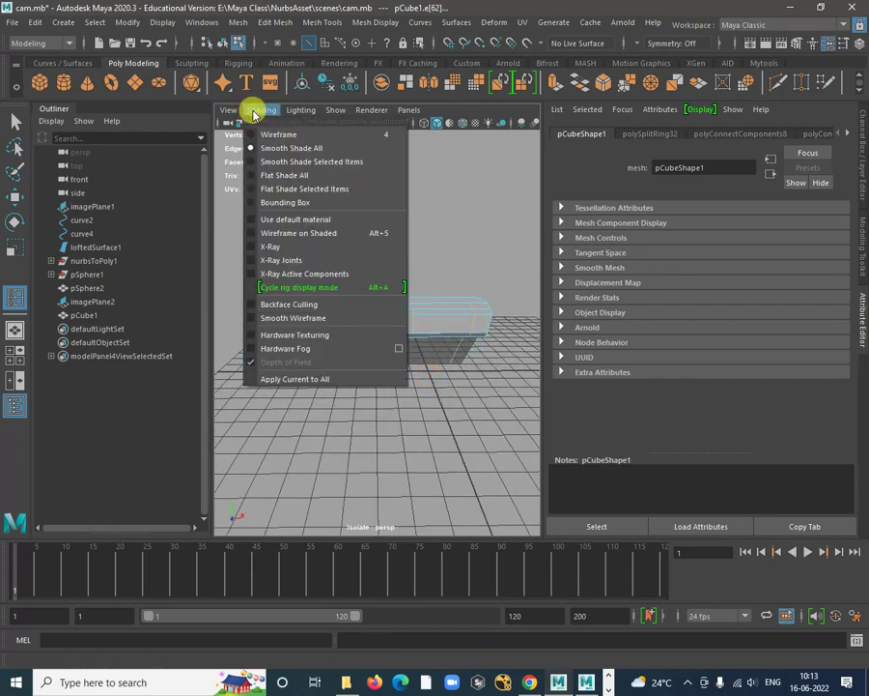
left_click(306, 235)
key("w")
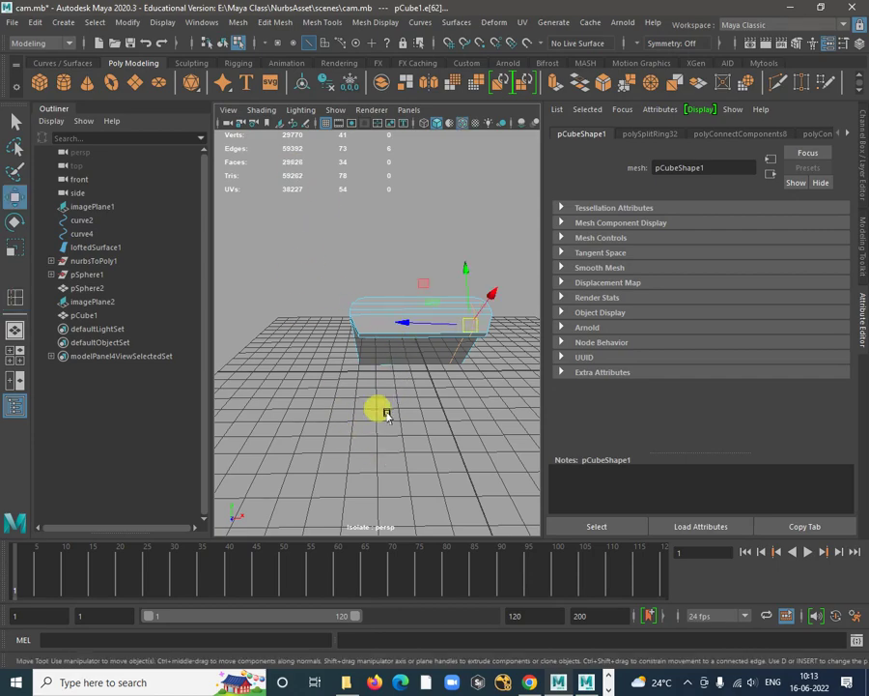
Insert an edge loop across the arm's width close to the other bevelled end, running over the rounded top
left_click(381, 408)
left_click_drag(425, 371, 534, 469, "alt")
scroll(413, 312, "up", 8)
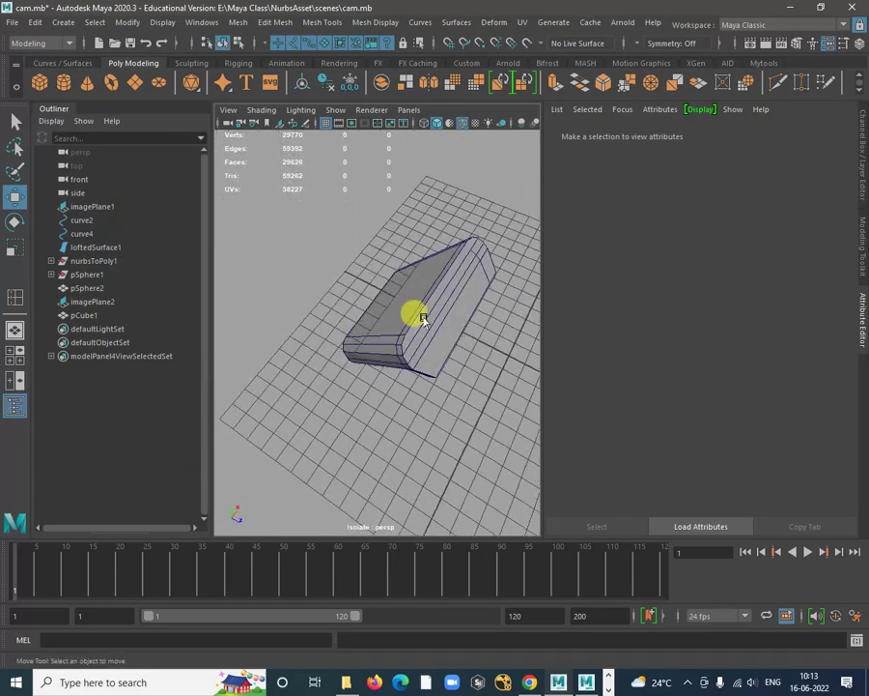
right_click(408, 296, "shift")
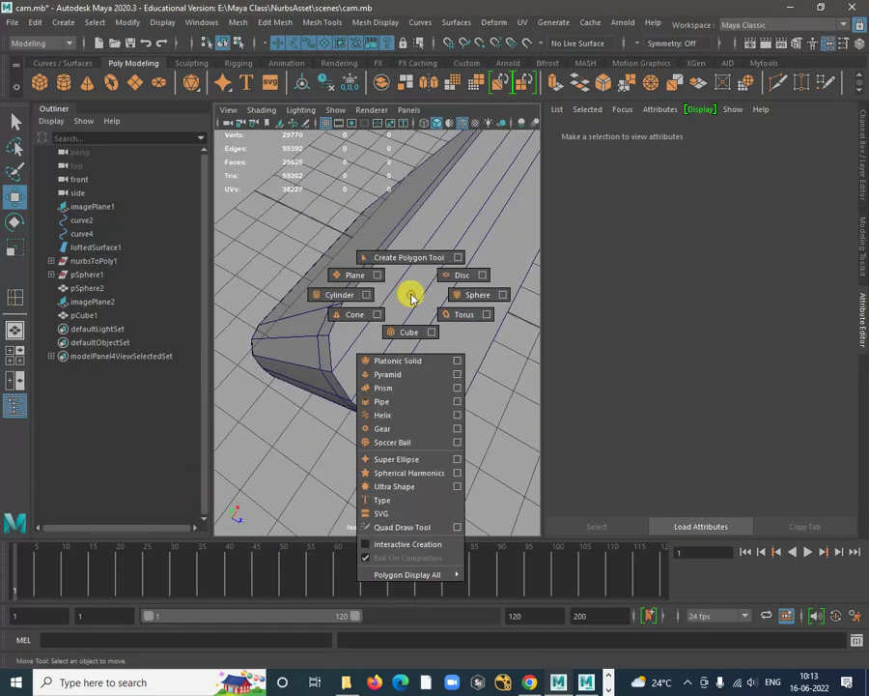
left_click(405, 261)
right_click(423, 259, "shift")
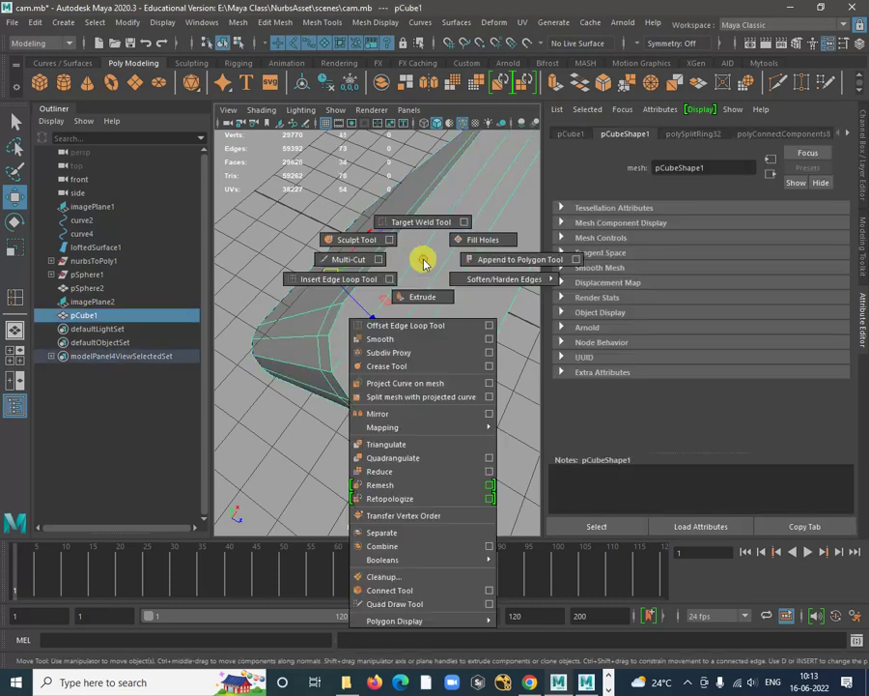
left_click(356, 280)
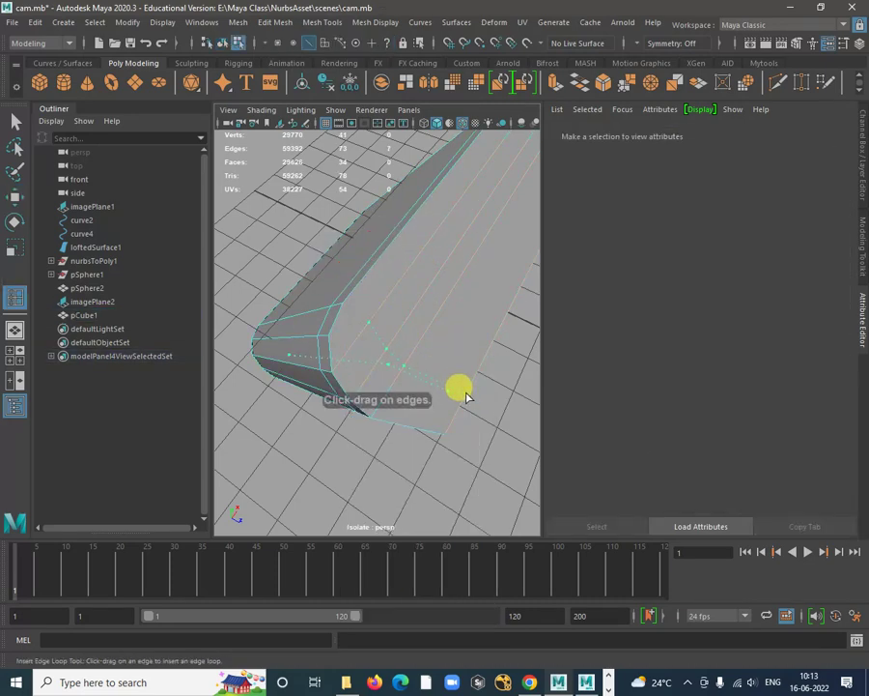
left_click_drag(466, 393, 445, 398)
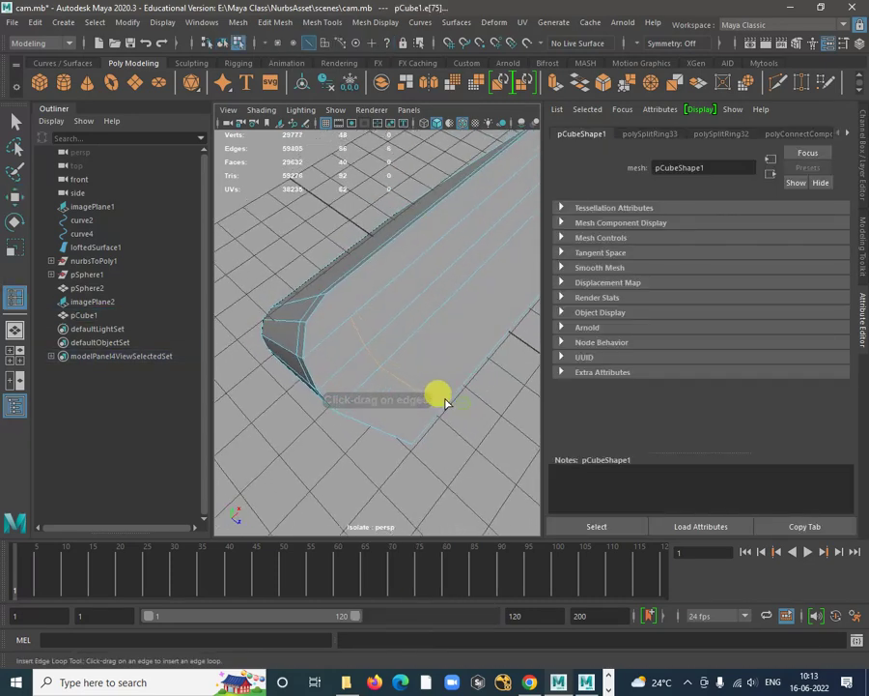
scroll(350, 331, "up", 4)
key("w")
Connect the new loop's end vertex to the adjacent bevel corner vertex at that end of the arm
right_click_drag(327, 302, 271, 299)
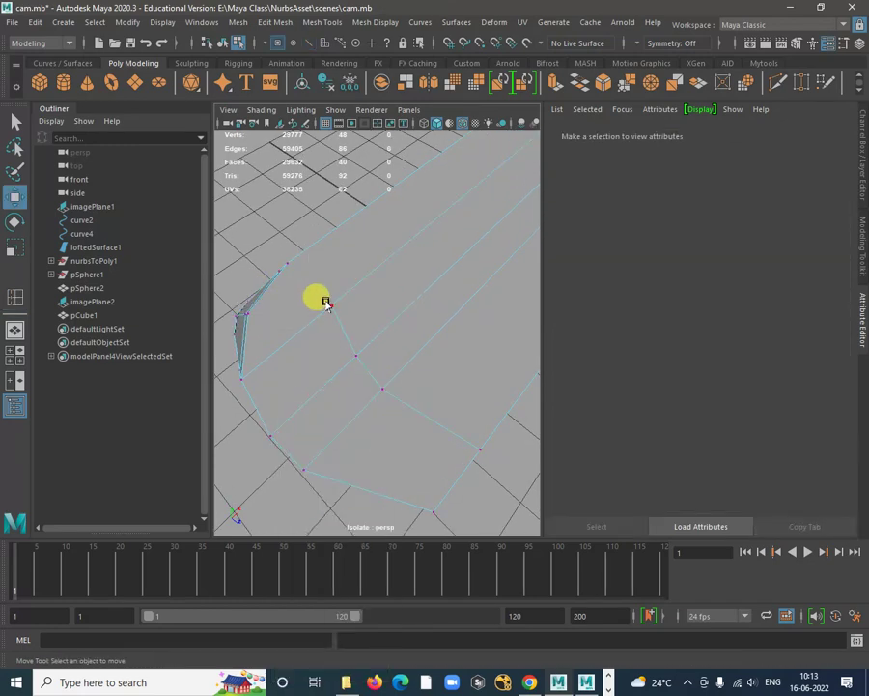
left_click(328, 304)
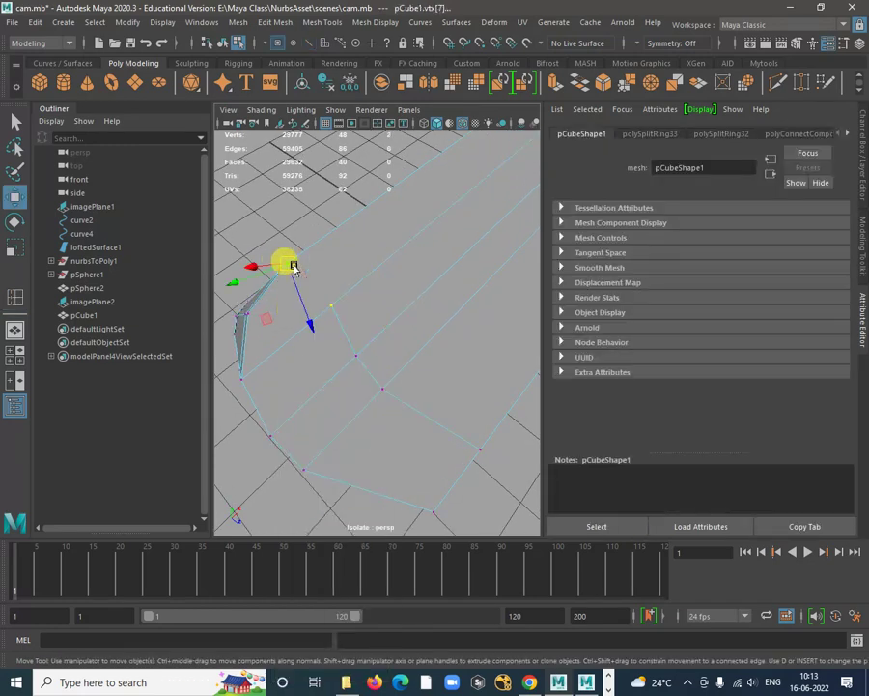
right_click_drag(288, 263, 294, 344, "shift")
Connect the matching loop end vertex to the bevel corner vertex at the arm's opposite end
right_click_drag(390, 385, 327, 357, "alt")
left_click_drag(326, 358, 186, 376, "alt")
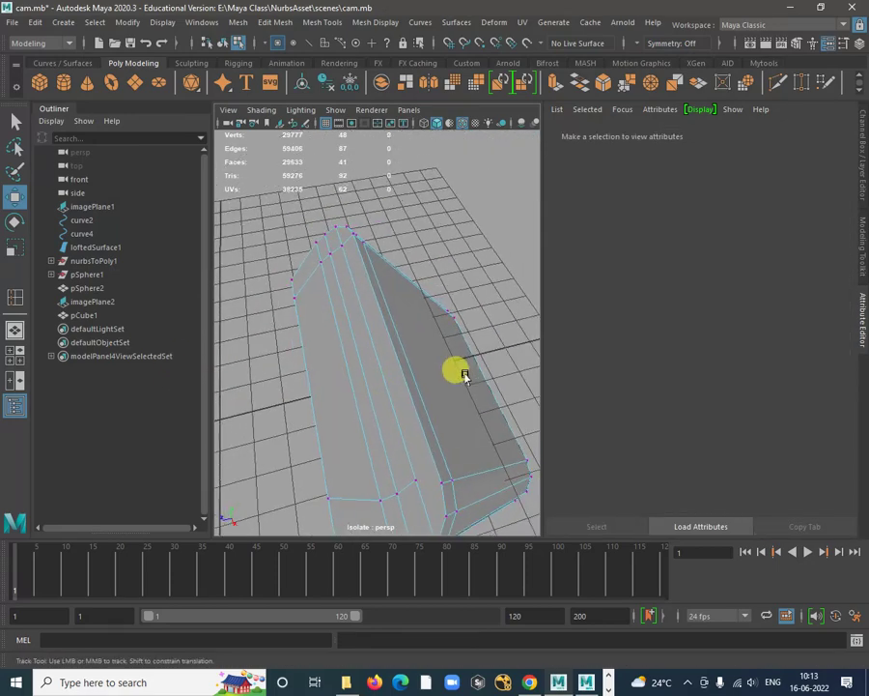
left_click_drag(464, 375, 330, 274, "alt")
left_click(332, 268)
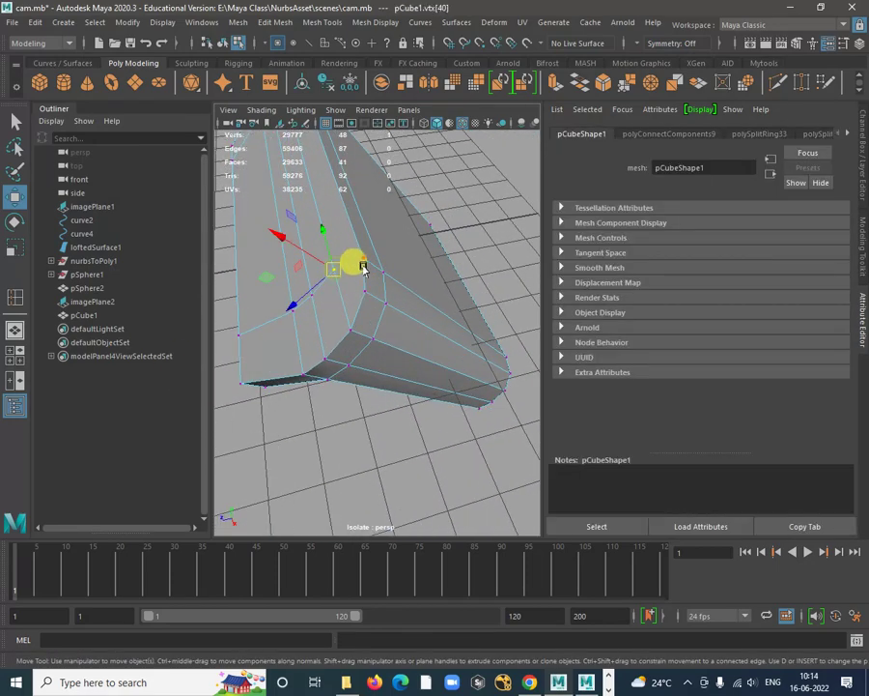
left_click(363, 257, "shift")
key("g")
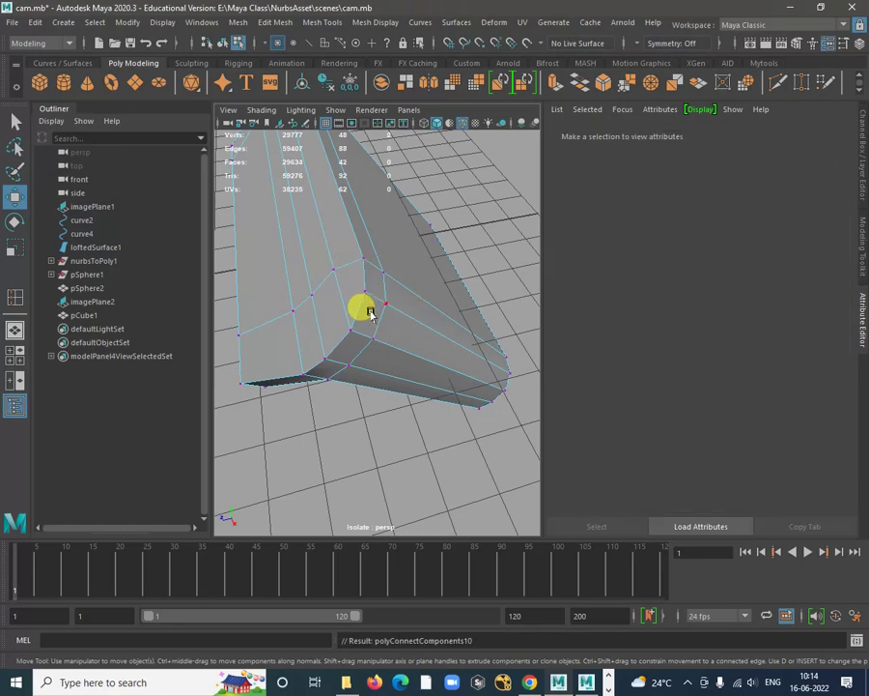
Connect a pair of bevel vertices at the arm's two ends with a lengthwise edge along its back face
right_click_drag(467, 410, 392, 369, "alt")
left_click_drag(438, 377, 323, 260, "alt")
right_click_drag(323, 261, 350, 330, "alt")
left_click_drag(350, 329, 374, 308, "alt")
middle_click_drag(375, 307, 317, 256, "alt")
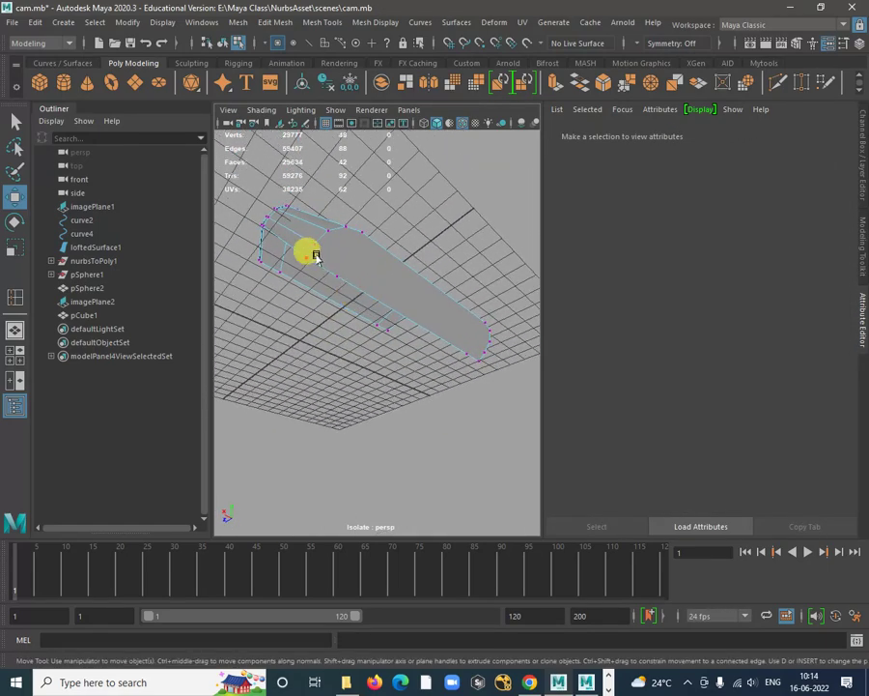
left_click(312, 241)
left_click_drag(441, 321, 414, 245, "alt")
left_click(413, 244, "shift")
key("g")
Connect the next pair of bevel vertices with a second lengthwise edge along the arm's back face
left_click(362, 338)
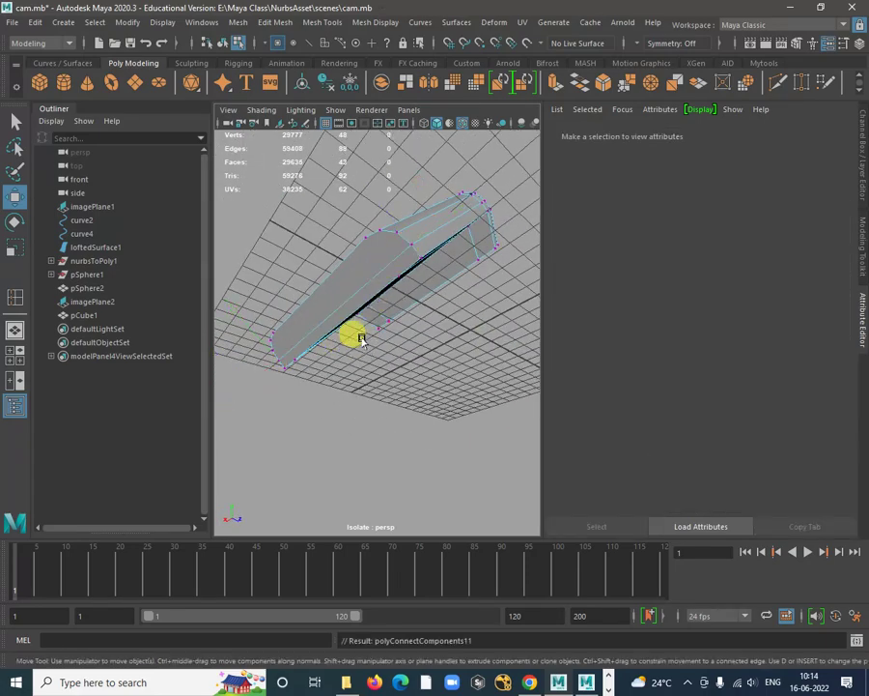
left_click_drag(363, 338, 435, 303, "alt")
left_click(452, 248)
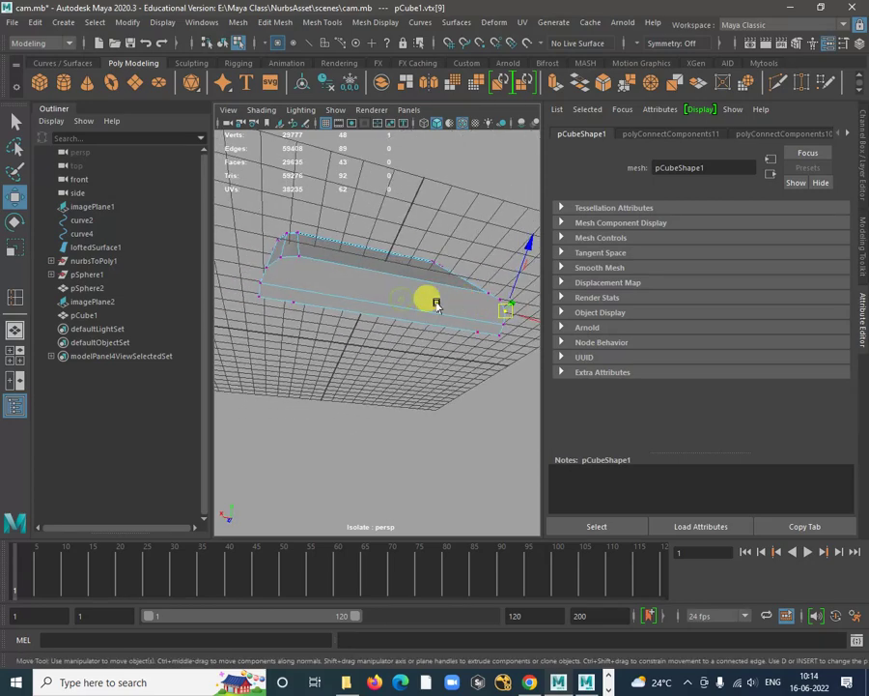
left_click(267, 267, "shift")
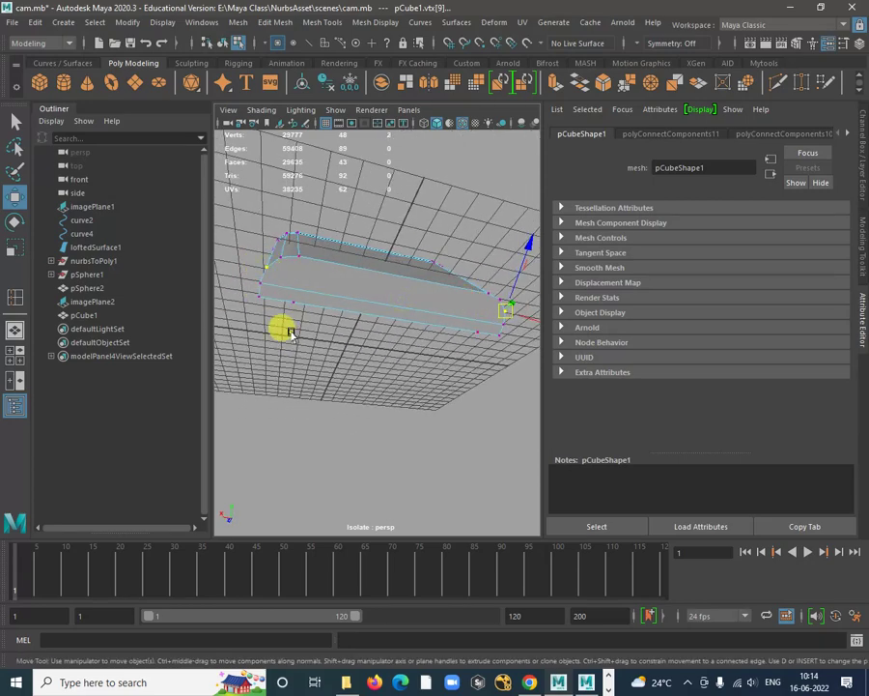
left_click(290, 329)
left_click_drag(280, 342, 357, 306, "alt")
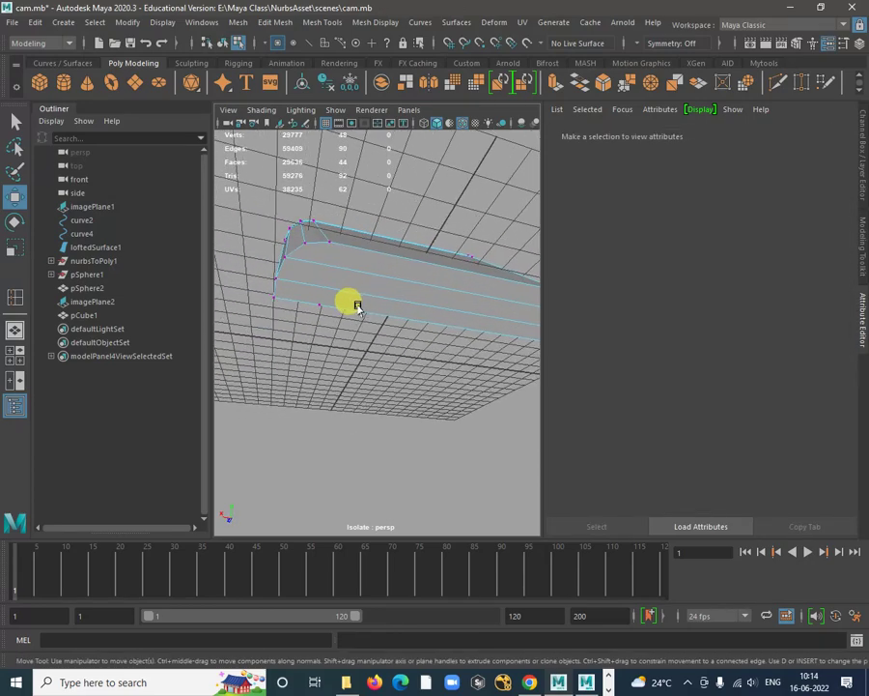
Cut from the loop corner vertices across the back face's lengthwise edges at both ends with Multi-Cut
right_click_drag(315, 262, 386, 237)
right_click(334, 253, "shift")
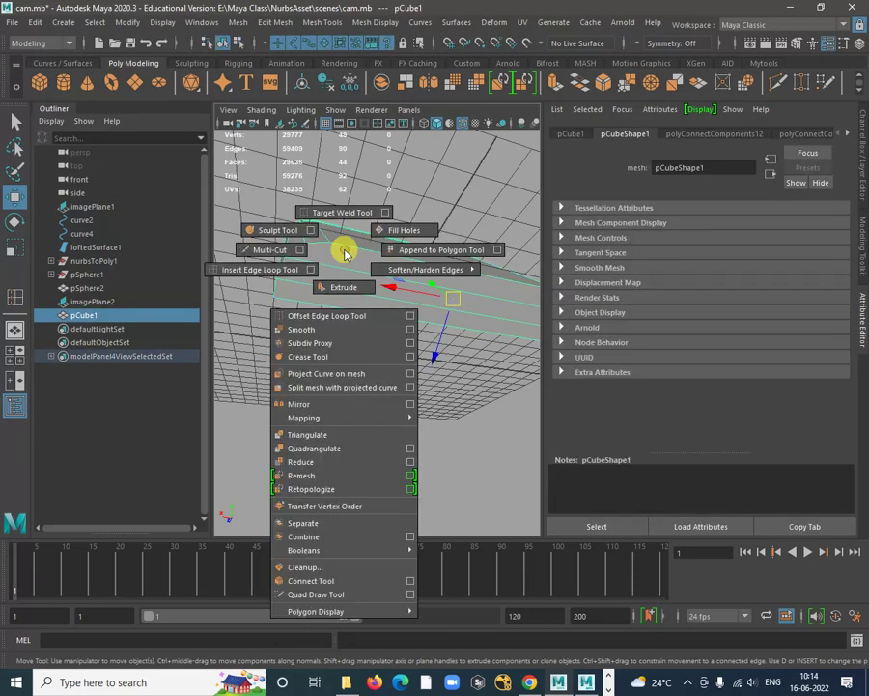
left_click(276, 249)
left_click(330, 242)
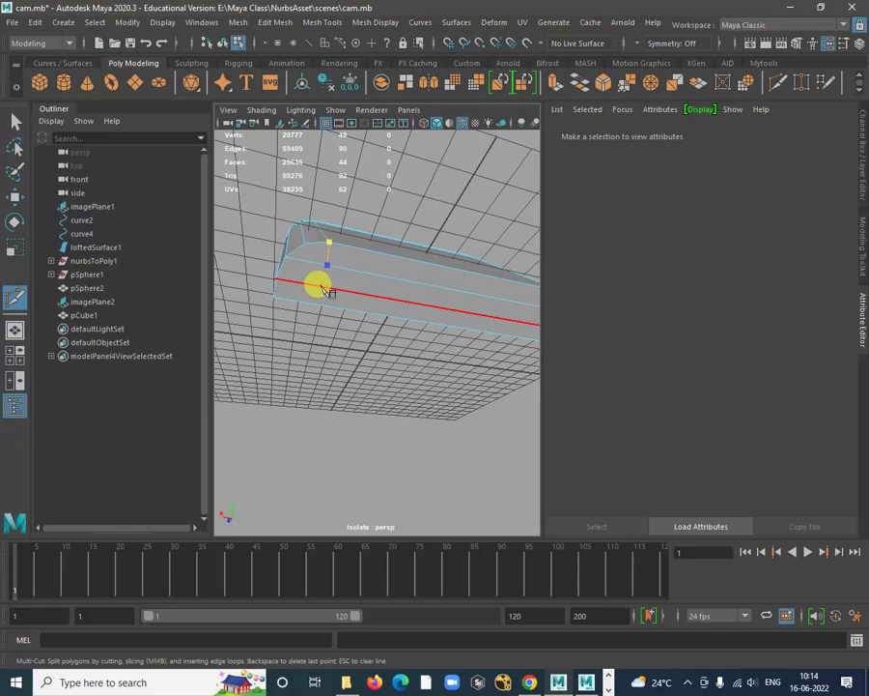
left_click_drag(310, 375, 400, 248, "alt")
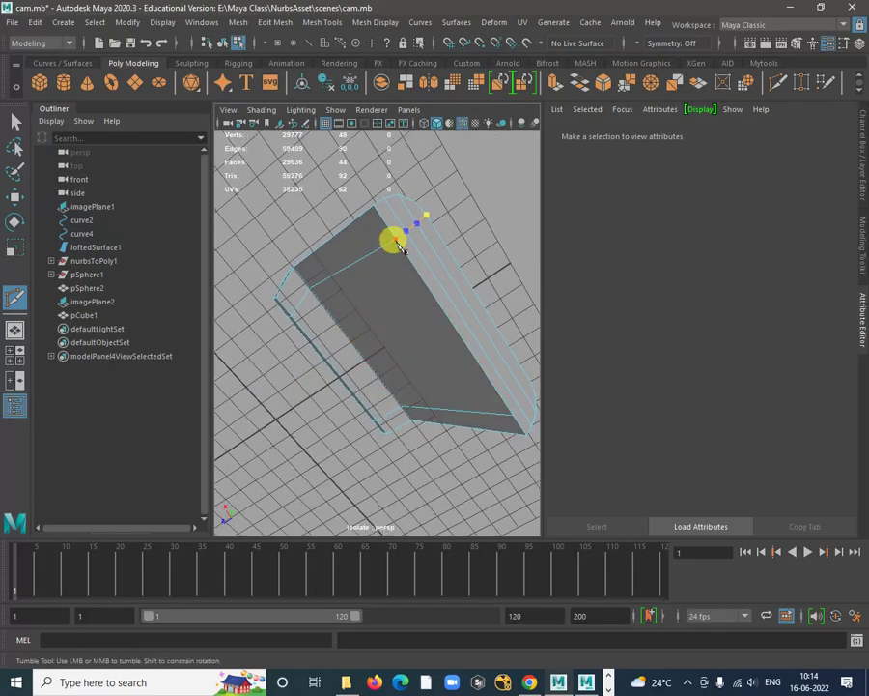
left_click_drag(384, 300, 348, 273, "alt")
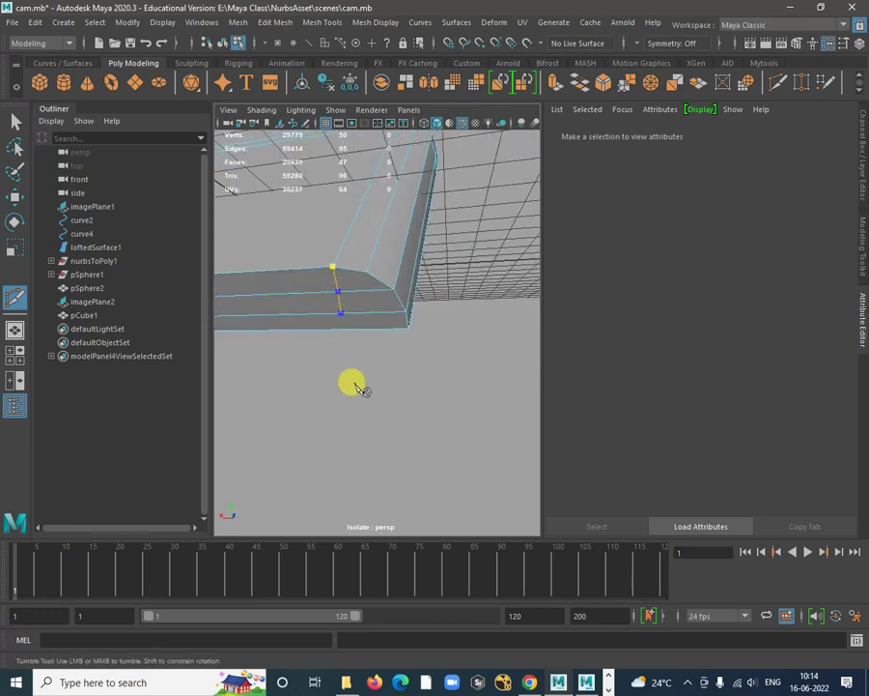
left_click_drag(358, 386, 346, 425, "alt")
key("w")
Extrude the cross edges near one end of the arm and scale them inward along X
right_click_drag(353, 361, 385, 292, "alt")
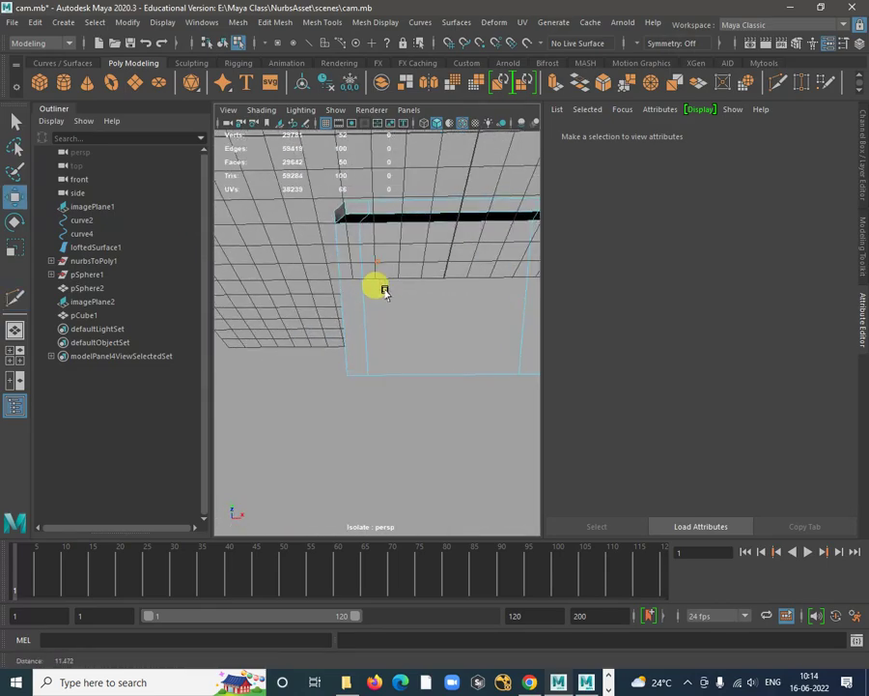
left_click(360, 268)
left_click_drag(360, 268, 360, 247, "alt")
key("ctrl+e")
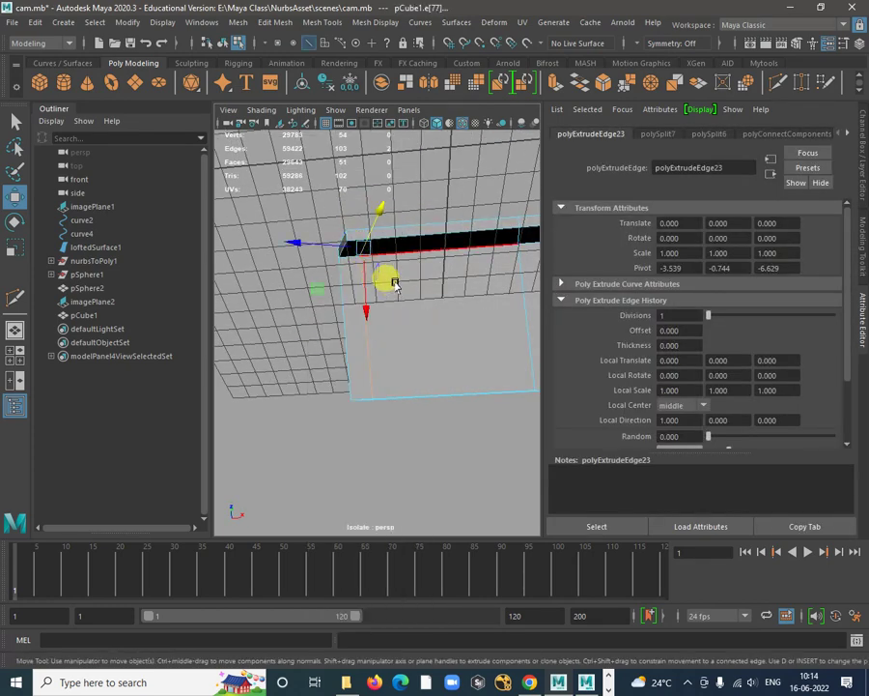
key("r")
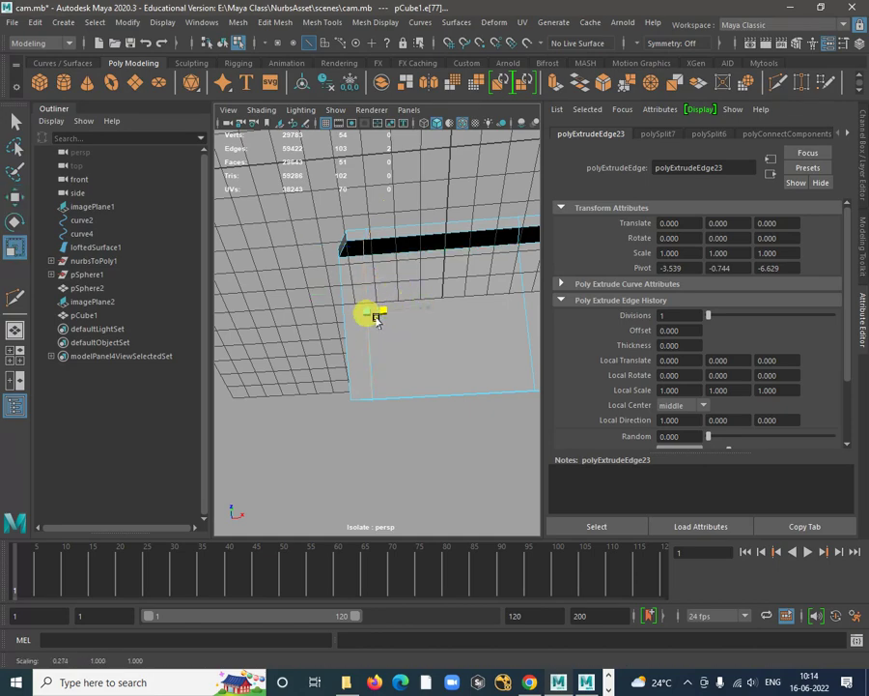
left_click_drag(368, 319, 375, 276, "alt")
key("w")
Select the remaining cross edges of the cut near that end and scale them along X to align them
key("q")
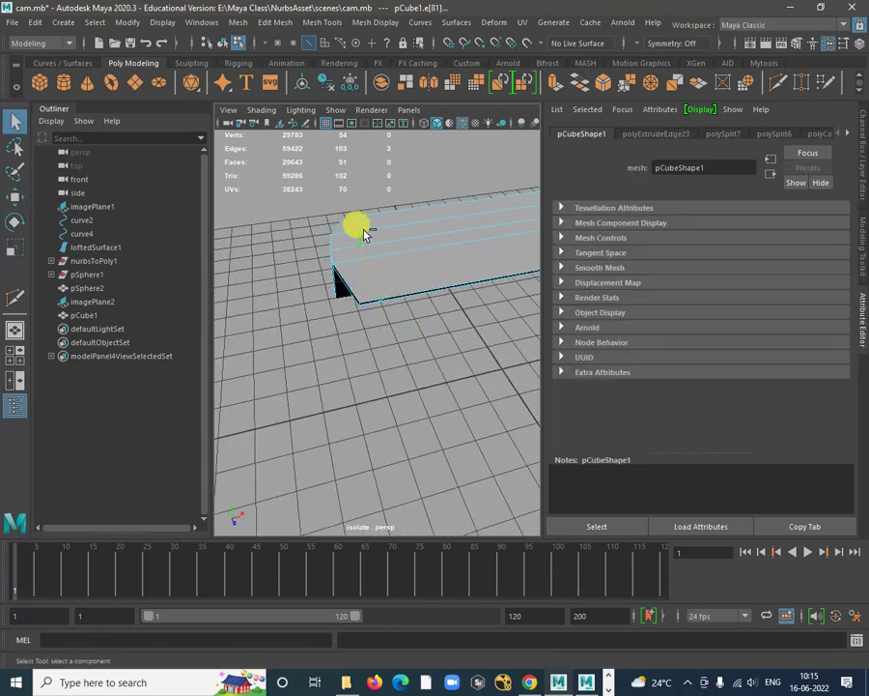
left_click(390, 259, "shift")
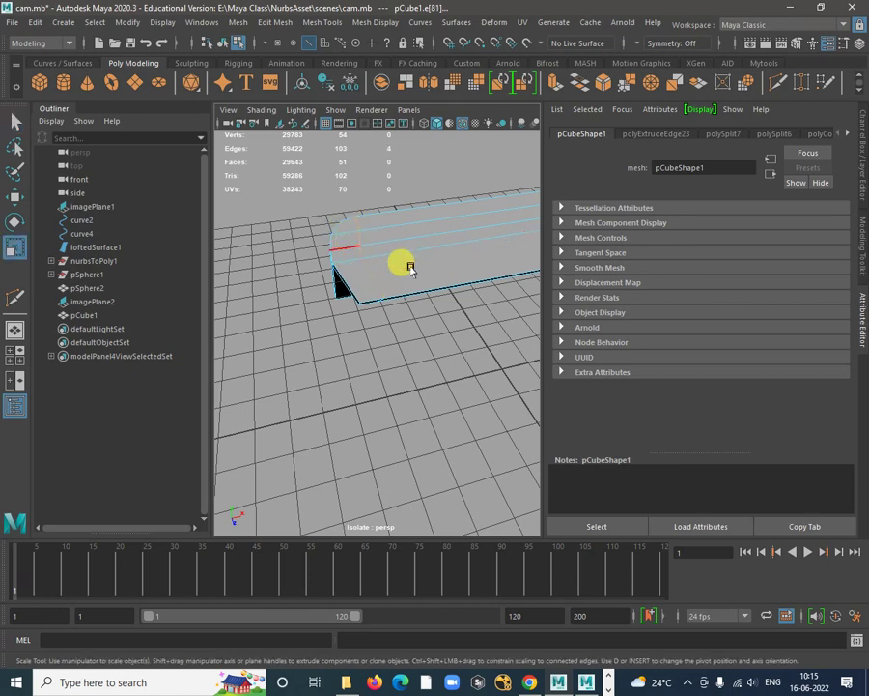
key("r")
left_click_drag(417, 243, 379, 273)
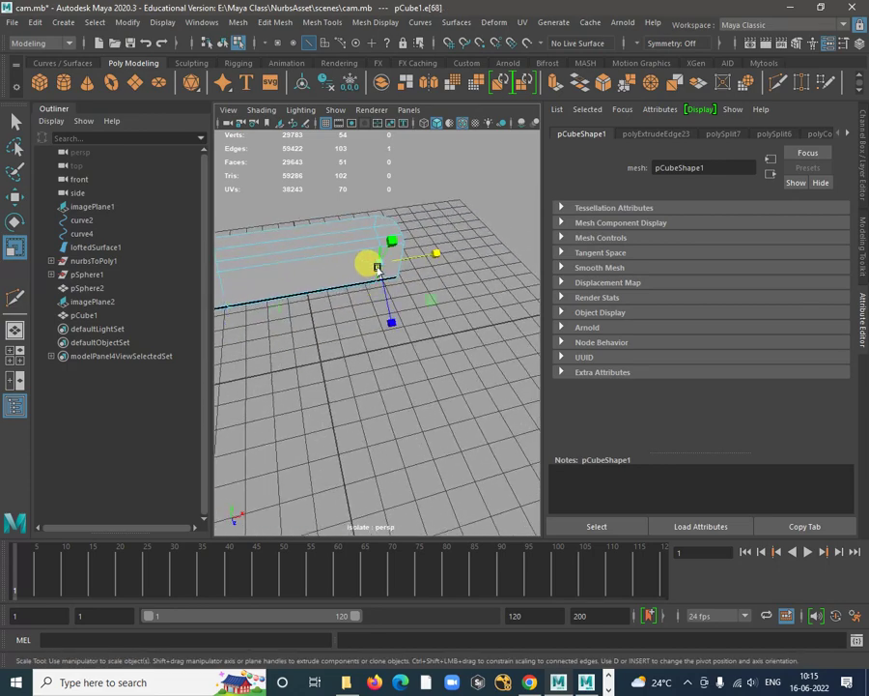
Select the cross edges of the cut near the opposite end and scale them along X to align them
key("w")
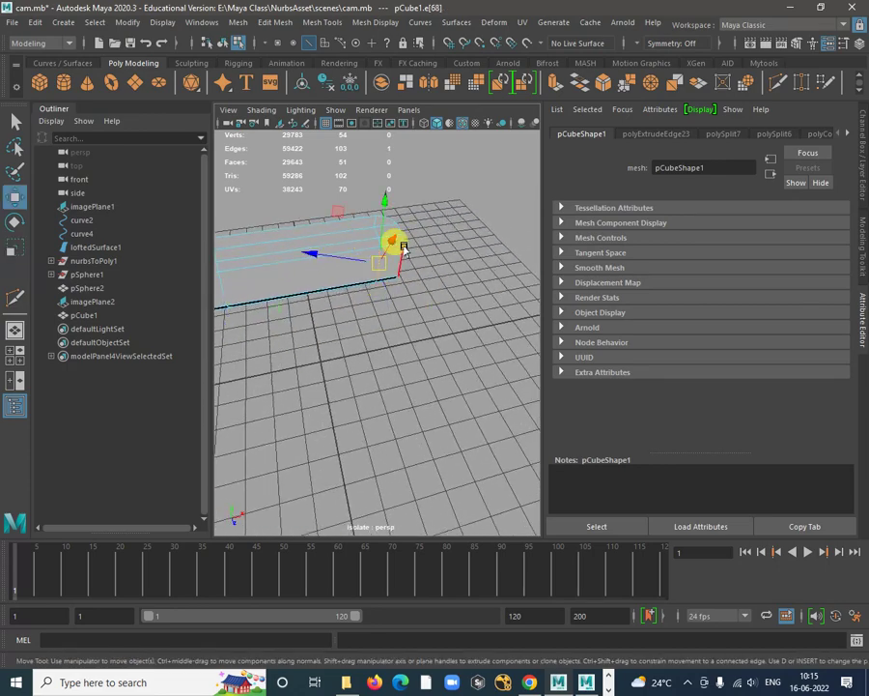
key("q")
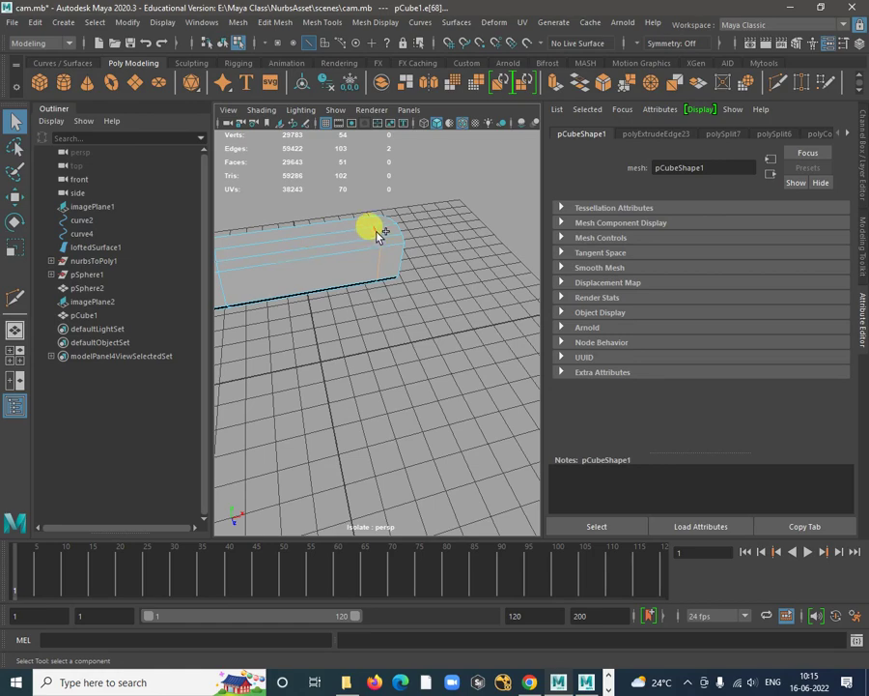
key("r")
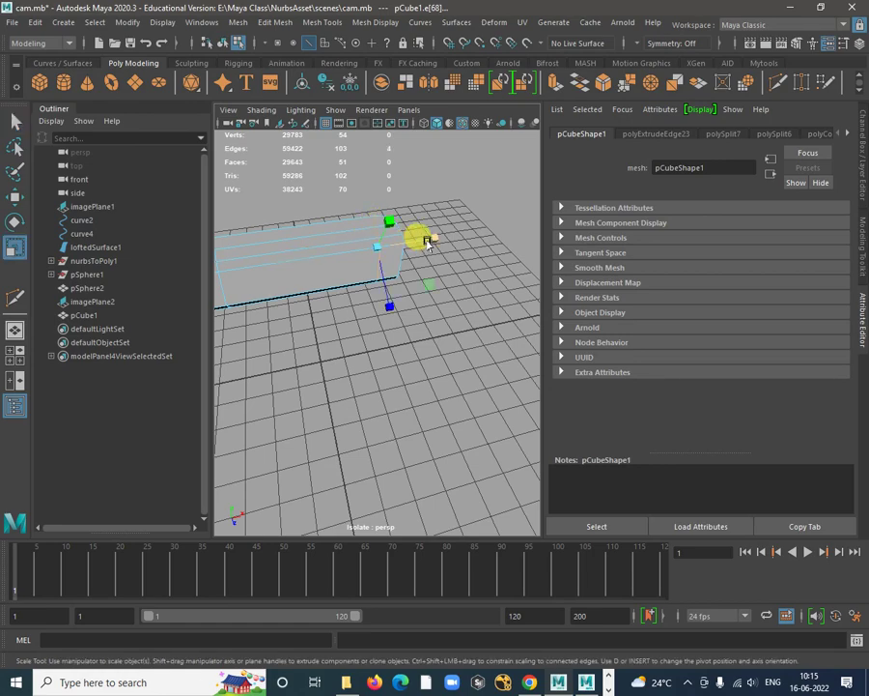
left_click_drag(427, 242, 426, 372)
key("w")
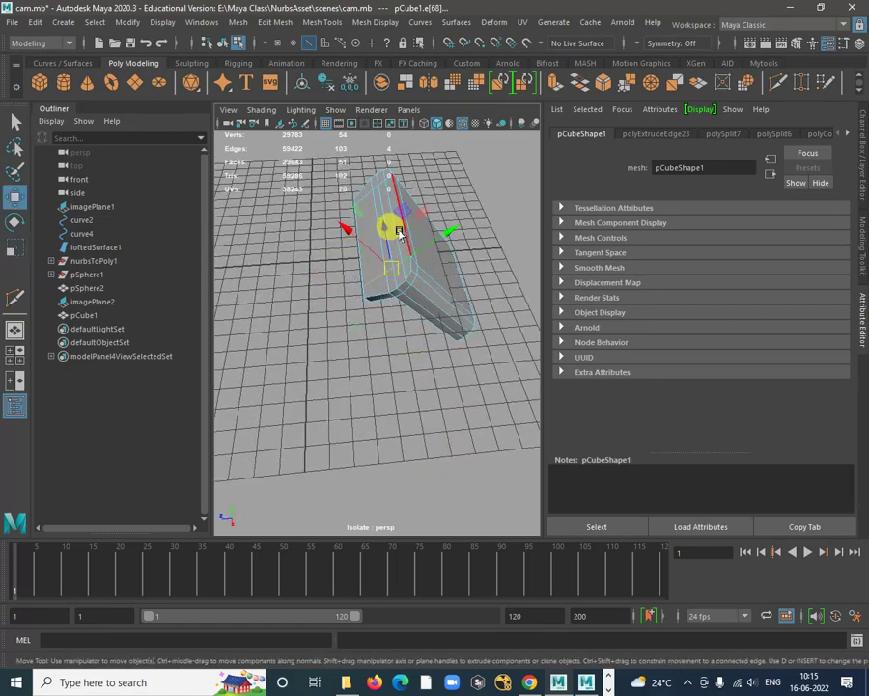
Insert an edge loop across the middle of the arm and pull its open lower edge outward
right_click_drag(400, 231, 455, 198)
left_click(468, 209)
left_click_drag(451, 321, 342, 266, "alt")
left_click(342, 262)
right_click_drag(362, 249, 328, 255, "shift")
left_click(347, 261)
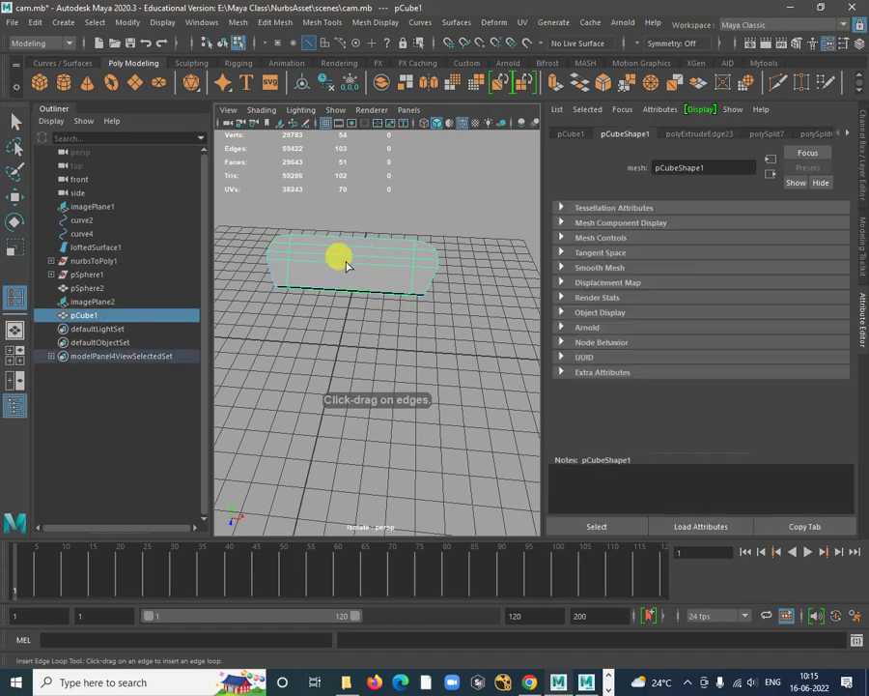
left_click(347, 266)
left_click_drag(358, 290, 363, 253, "alt")
key("w")
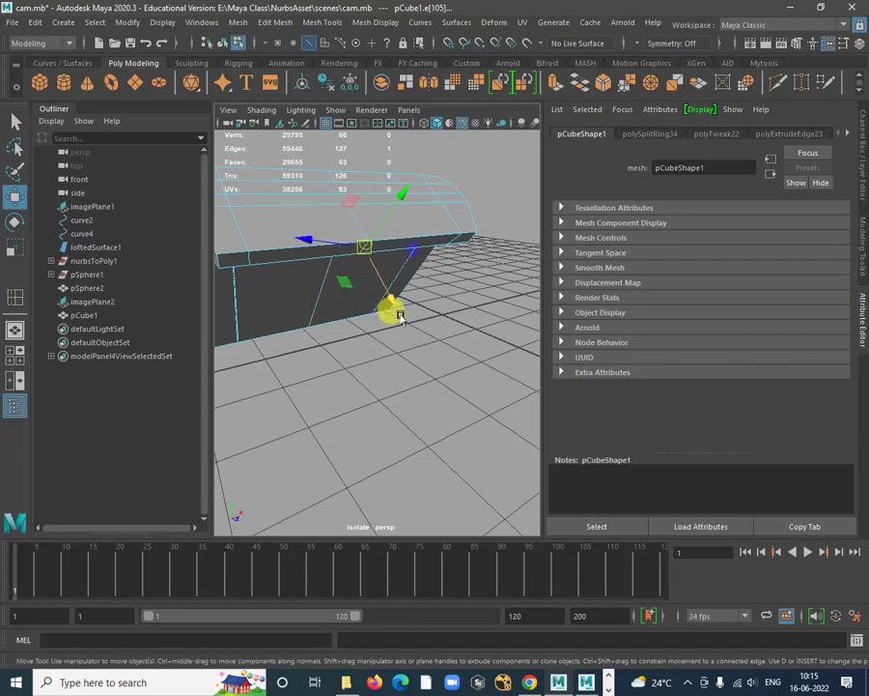
left_click_drag(400, 317, 378, 253, "alt")
Insert two more edge loops across the arm, one on each side of the middle loop
right_click_drag(385, 245, 338, 273)
left_click(380, 263)
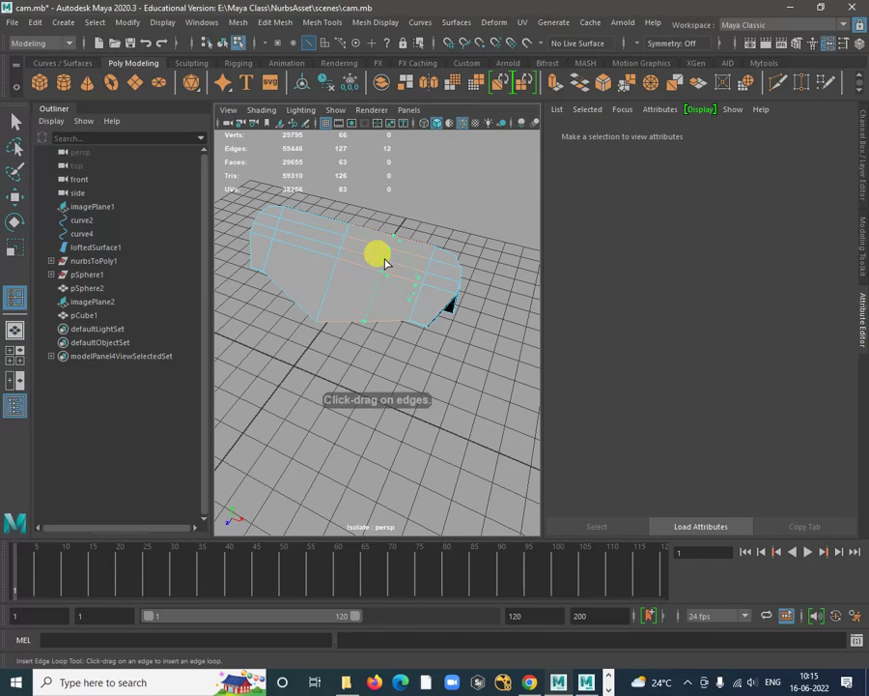
left_click(295, 261)
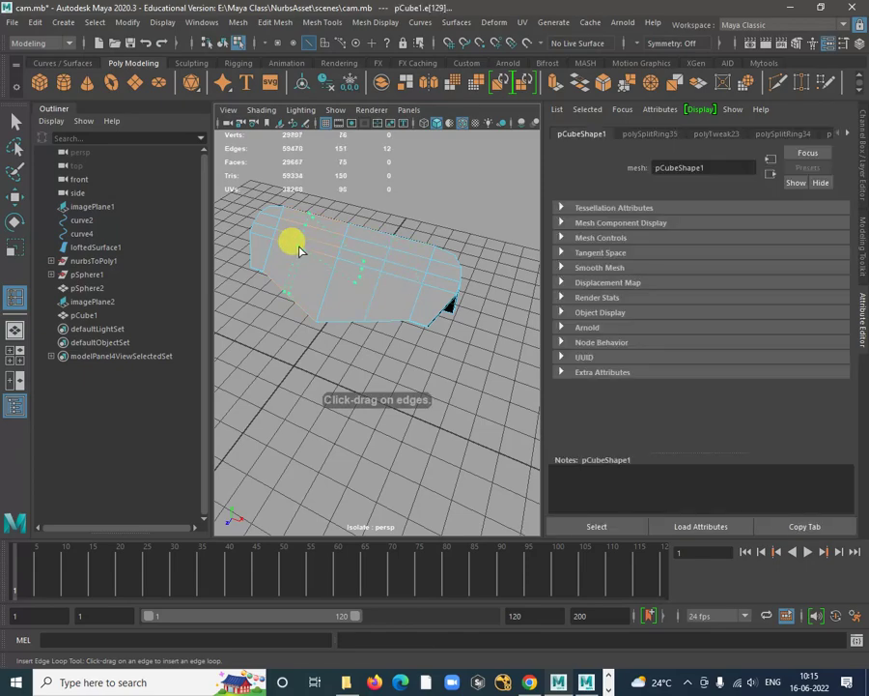
left_click(299, 250)
left_click_drag(375, 332, 313, 281, "alt")
key("w")
Move single edges of the arm's open lower outline to smooth its curve toward the end, undoing the last unwanted change
left_click_drag(428, 356, 399, 287, "alt")
left_click(452, 356)
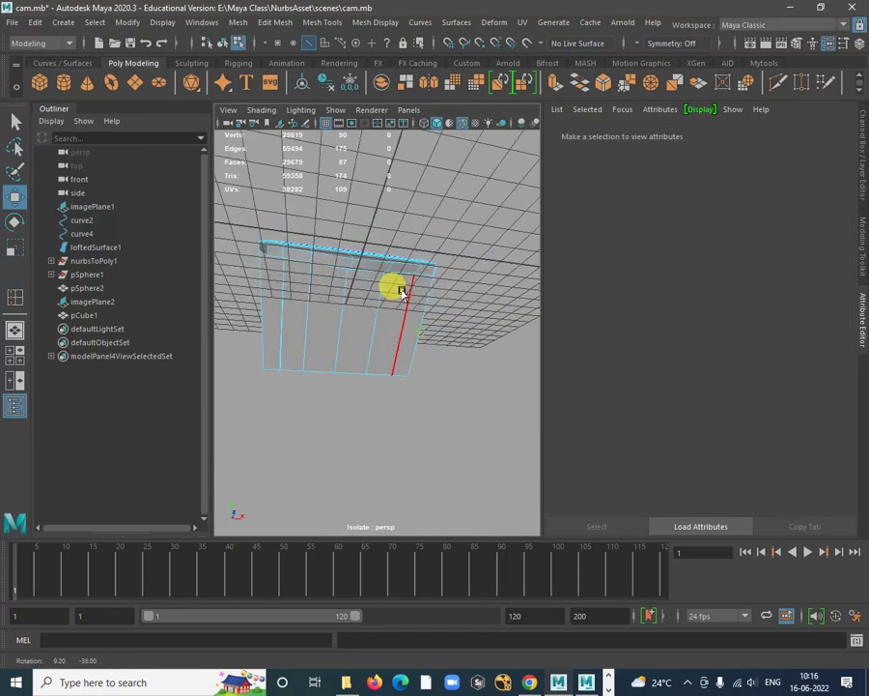
right_click_drag(395, 217, 409, 263, "alt")
left_click(395, 225)
left_click_drag(398, 247, 465, 192, "alt")
left_click_drag(381, 325, 424, 404, "alt")
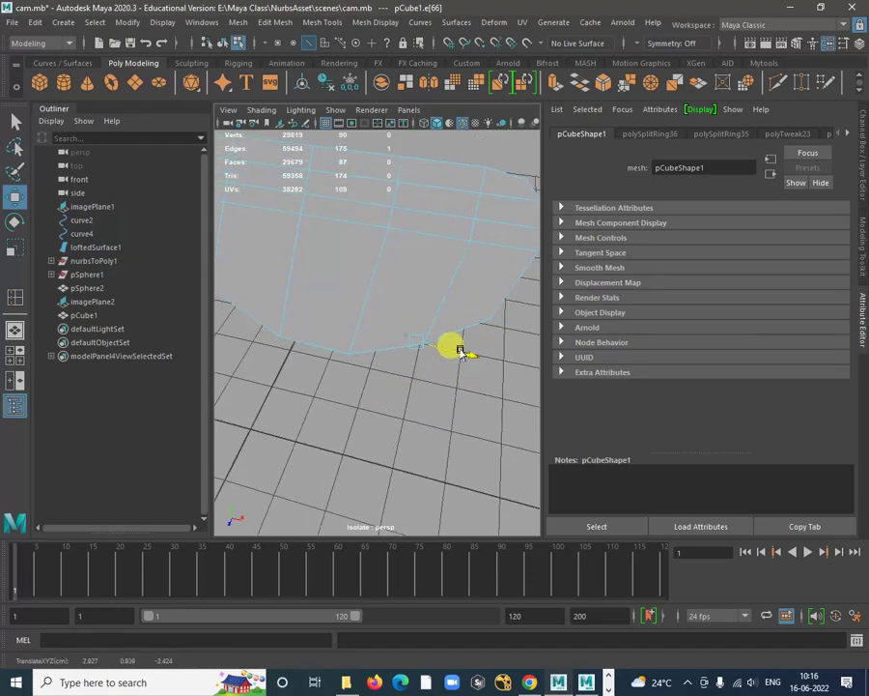
left_click_drag(459, 355, 363, 352, "alt")
left_click(436, 394)
key("ctrl+z")
left_click_drag(379, 309, 333, 342, "alt")
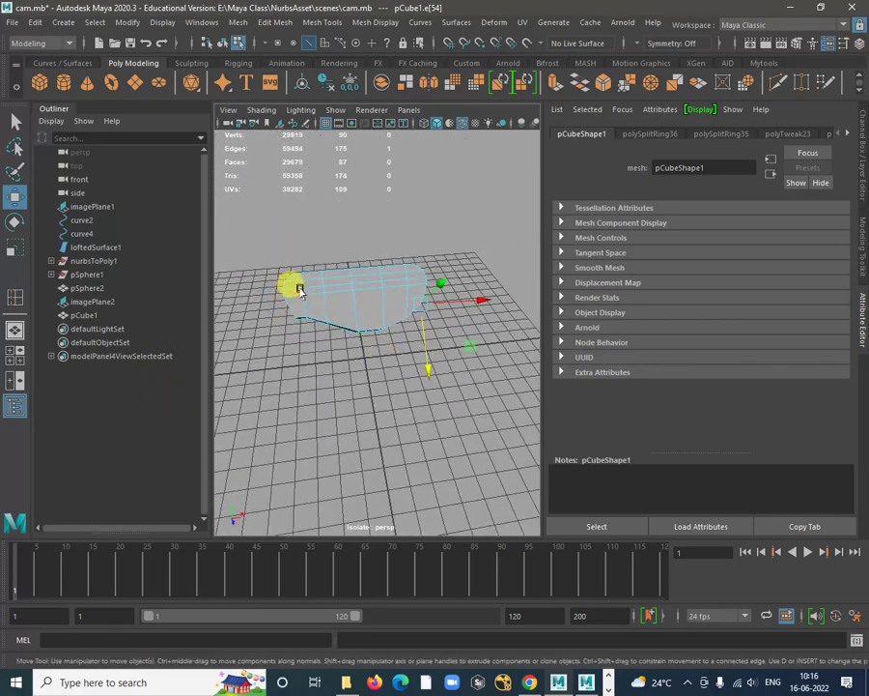
In the top view, select the vertices of the arm's middle edge loop and scale them to 0 along X
right_click_drag(316, 280, 315, 317)
key("space")
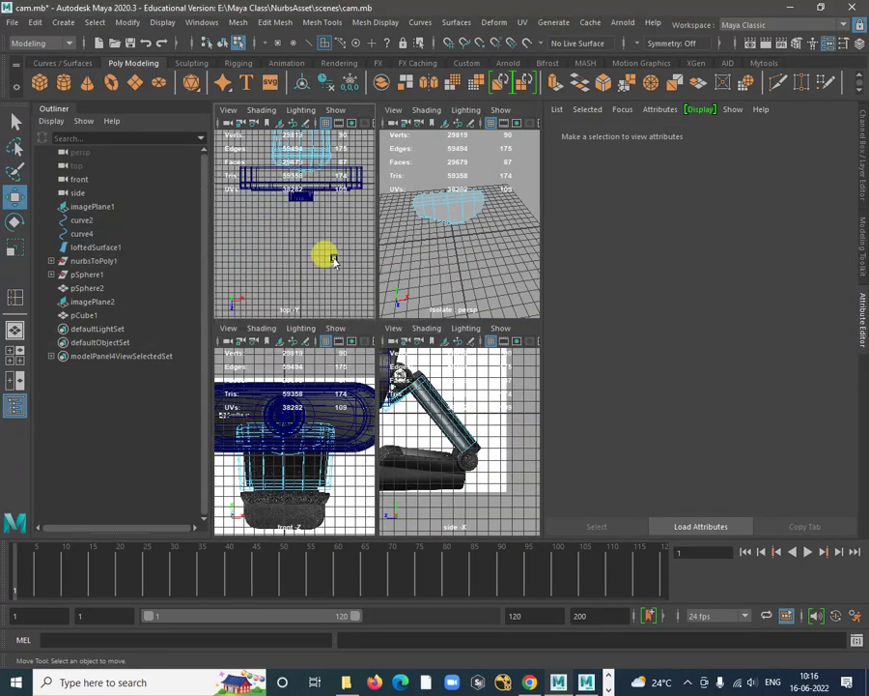
key("space")
scroll(349, 233, "down", 1)
middle_click_drag(340, 158, 329, 261, "alt")
scroll(330, 263, "up", 3)
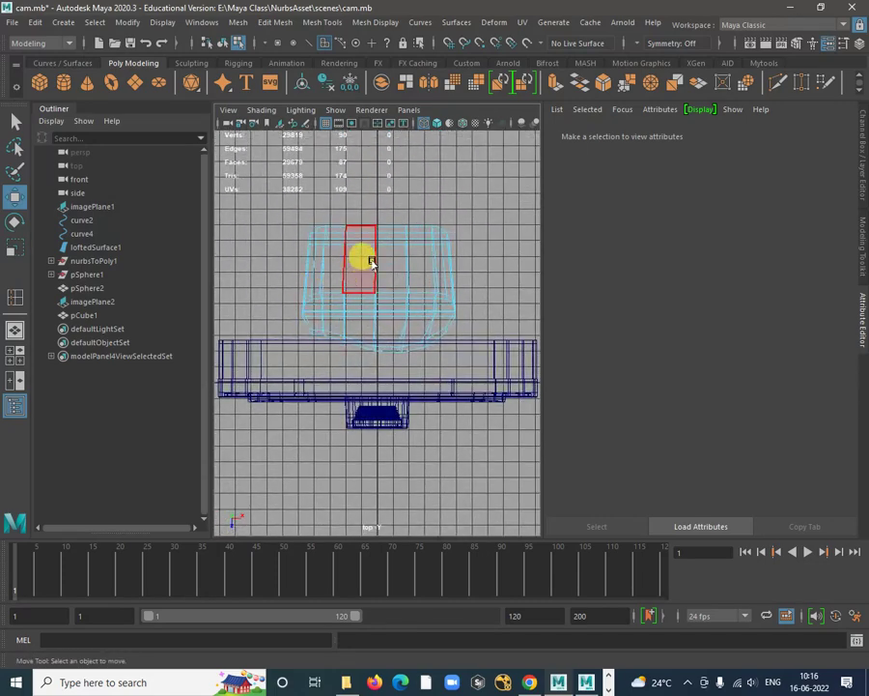
right_click_drag(370, 261, 311, 258)
left_click_drag(350, 200, 376, 396)
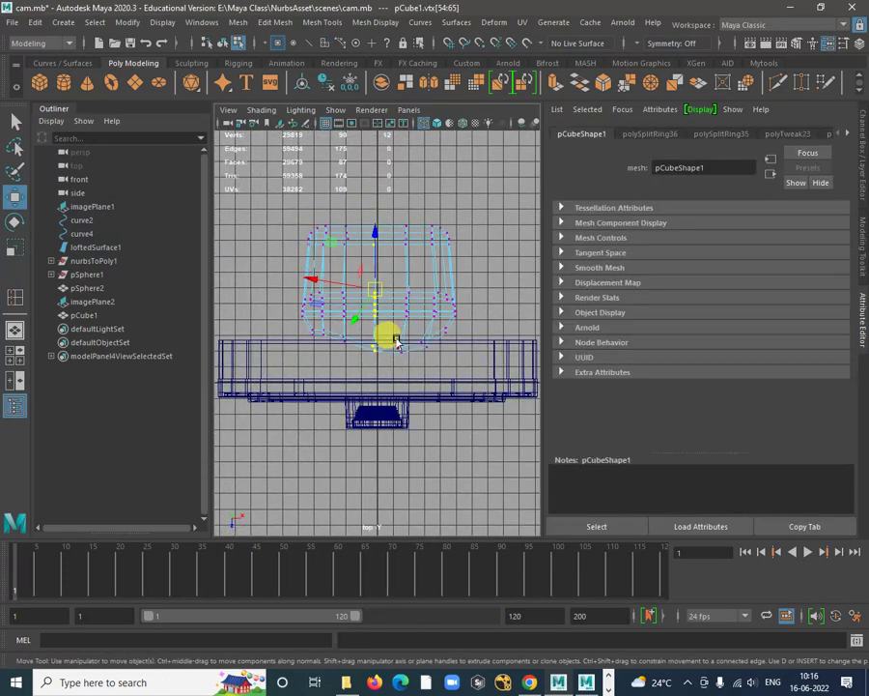
key("r")
left_click_drag(428, 288, 358, 297)
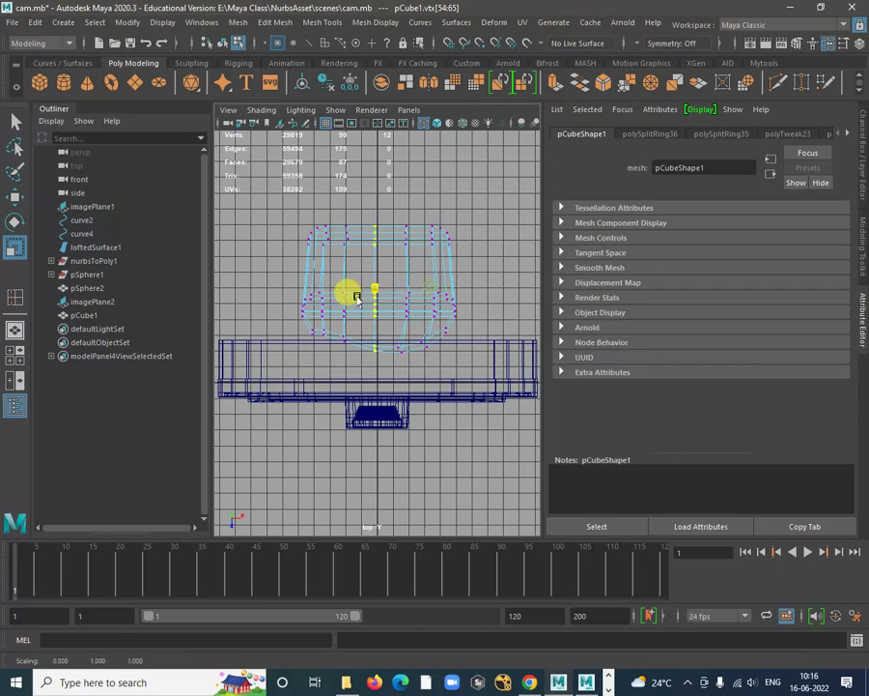
Set the Move tool to world orientation and shift the middle loop's vertices along X onto the grid's centre line
key("w")
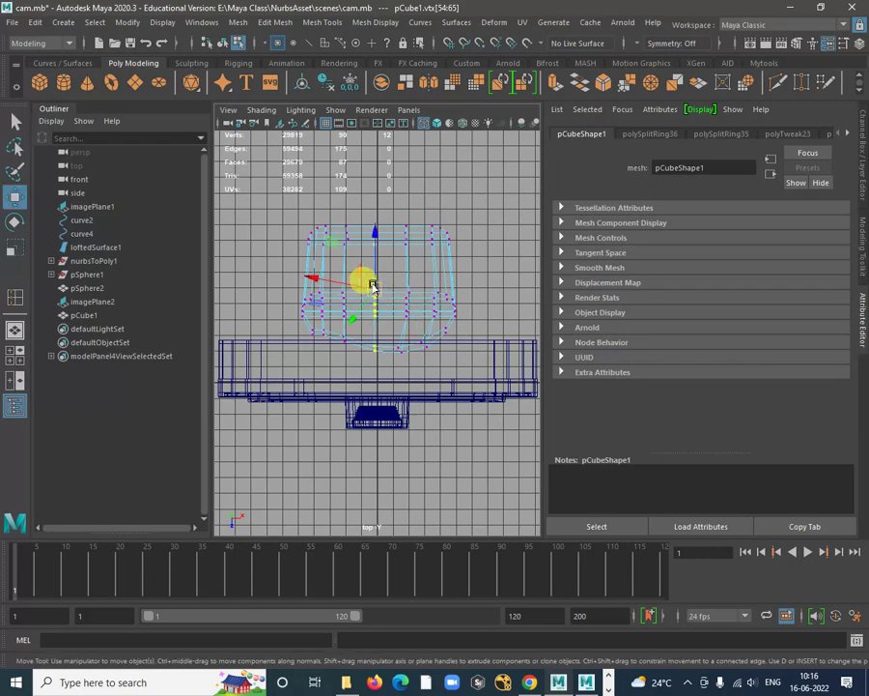
left_click(374, 287)
left_click(326, 271)
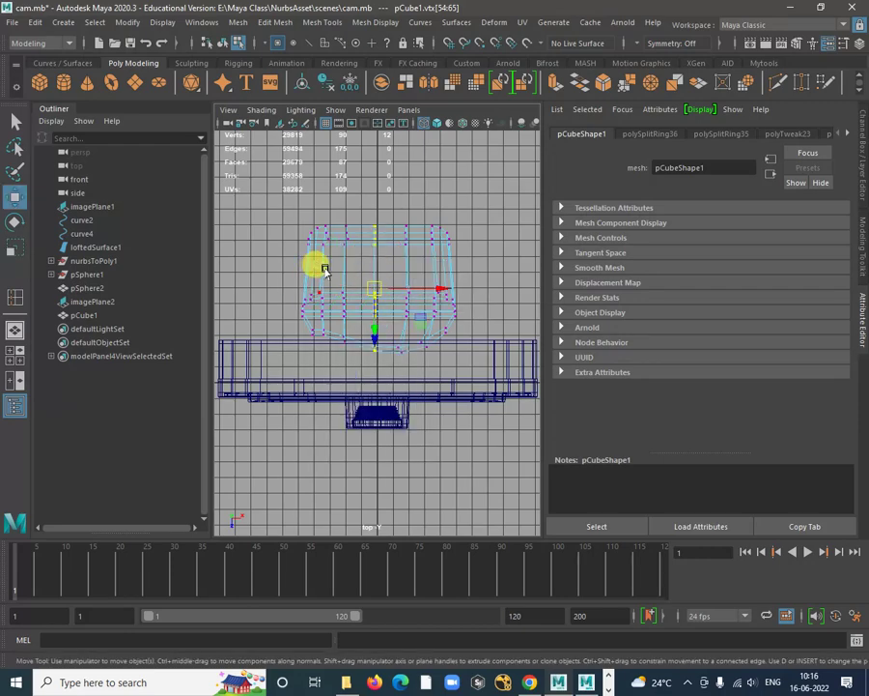
left_click_drag(416, 290, 417, 288)
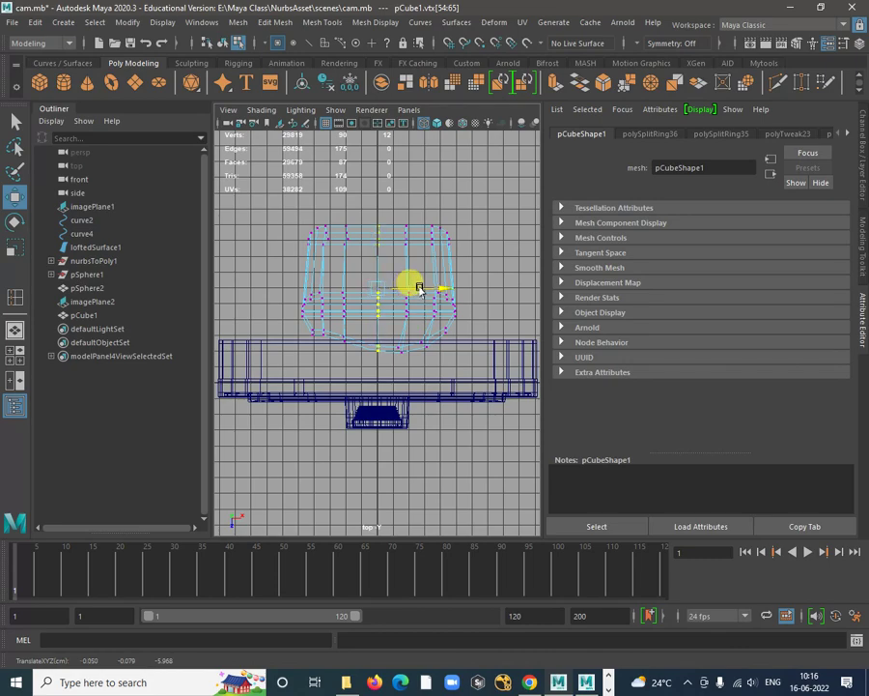
Select all faces on the negative X side of the arm's middle loop and delete them, leaving half of the arm
right_click_drag(350, 226, 347, 261)
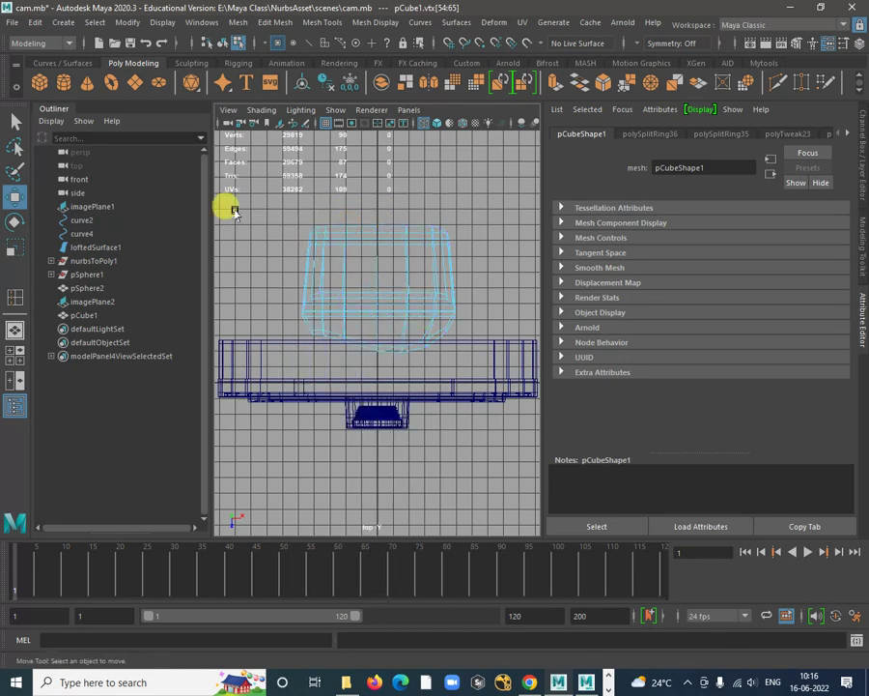
left_click_drag(227, 208, 352, 394)
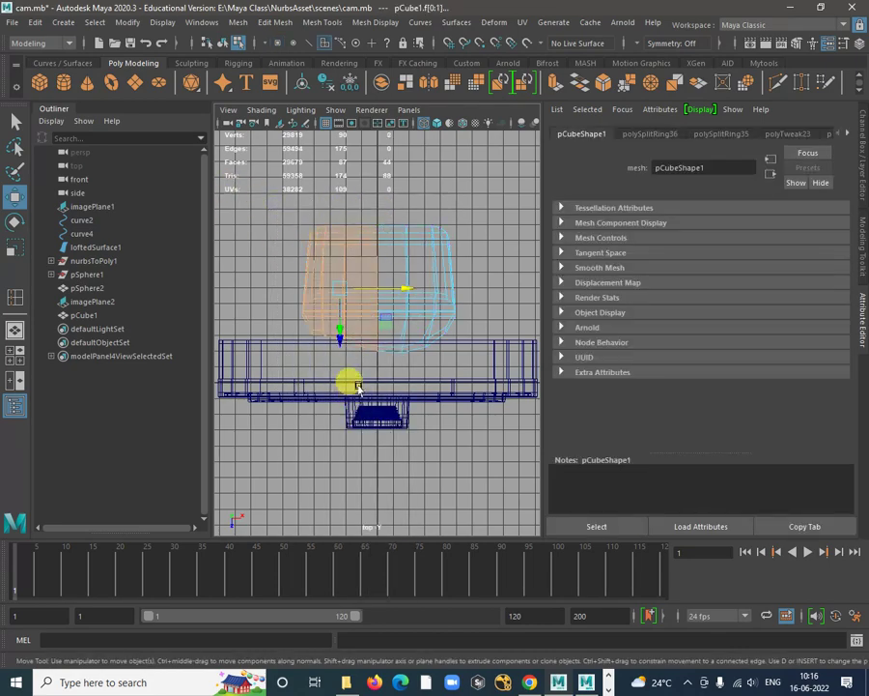
left_click(357, 386)
key("space")
key("space")
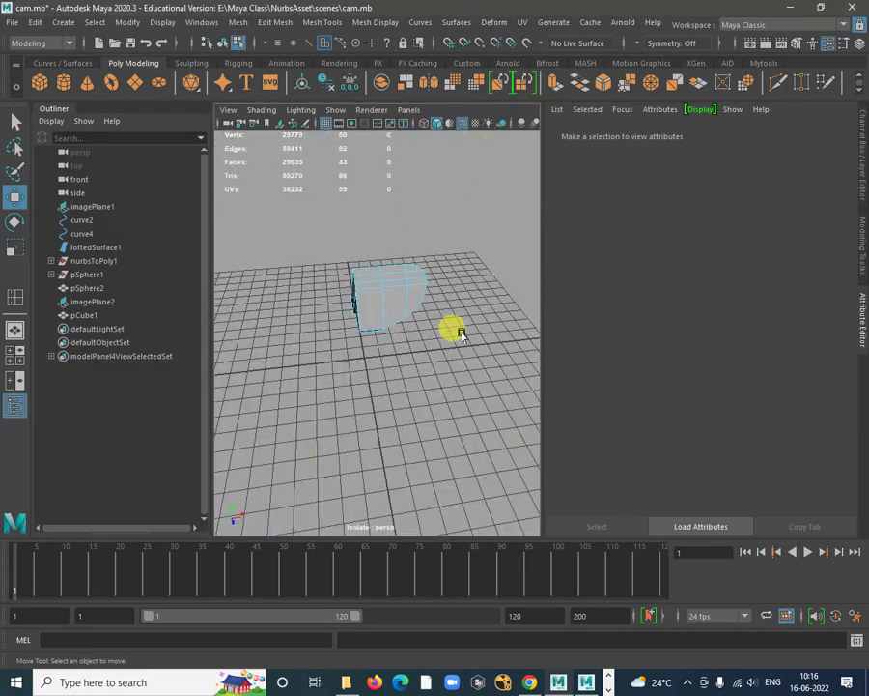
Reposition vertices on the remaining half's open lower outline with the Move tool set to component orientation
left_click_drag(462, 333, 309, 358, "alt")
scroll(450, 354, "up", 4)
left_click_drag(449, 354, 259, 306, "alt")
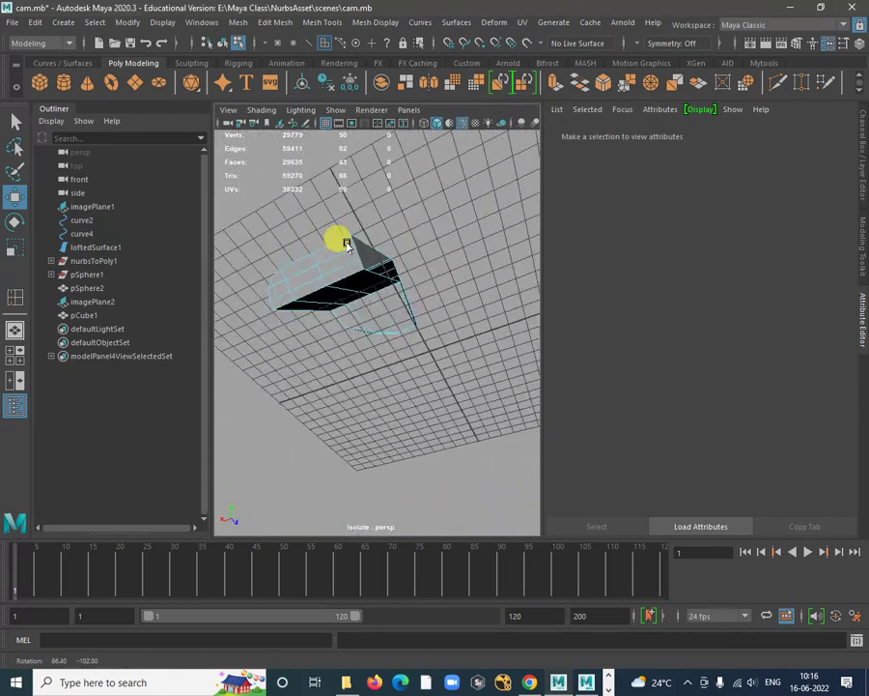
left_click_drag(347, 243, 434, 290, "alt")
right_click_drag(417, 199, 359, 197)
left_click_drag(360, 197, 390, 271, "alt")
left_click(400, 268)
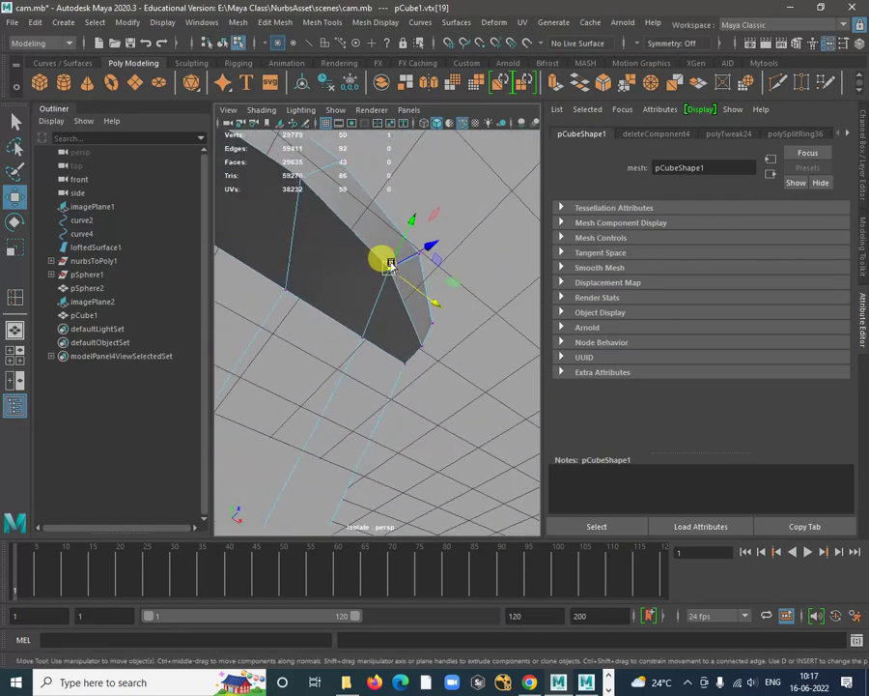
key("w")
left_click(393, 269)
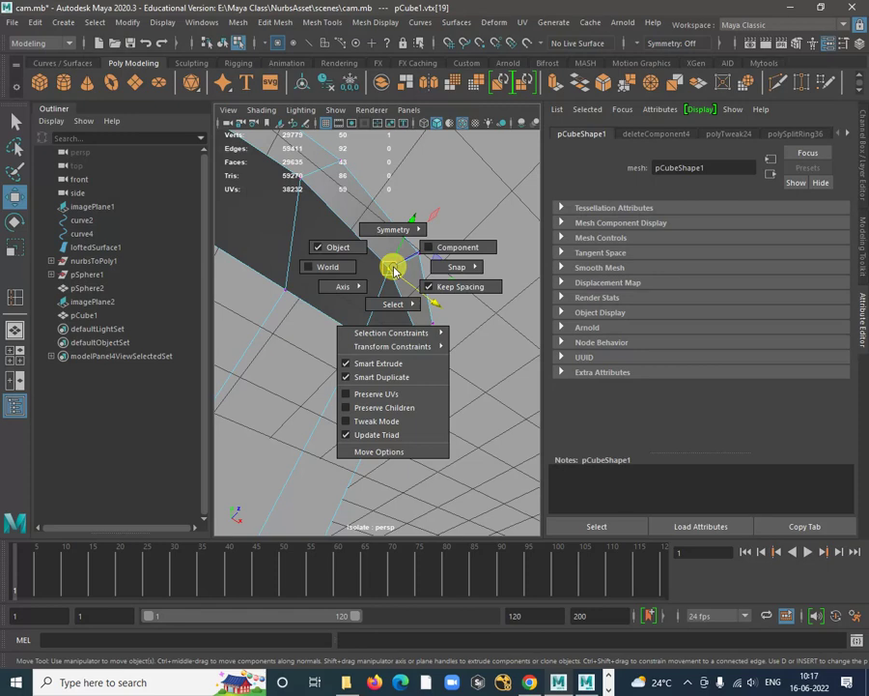
left_click(450, 249)
left_click_drag(449, 247, 444, 304, "alt")
left_click_drag(375, 371, 441, 201)
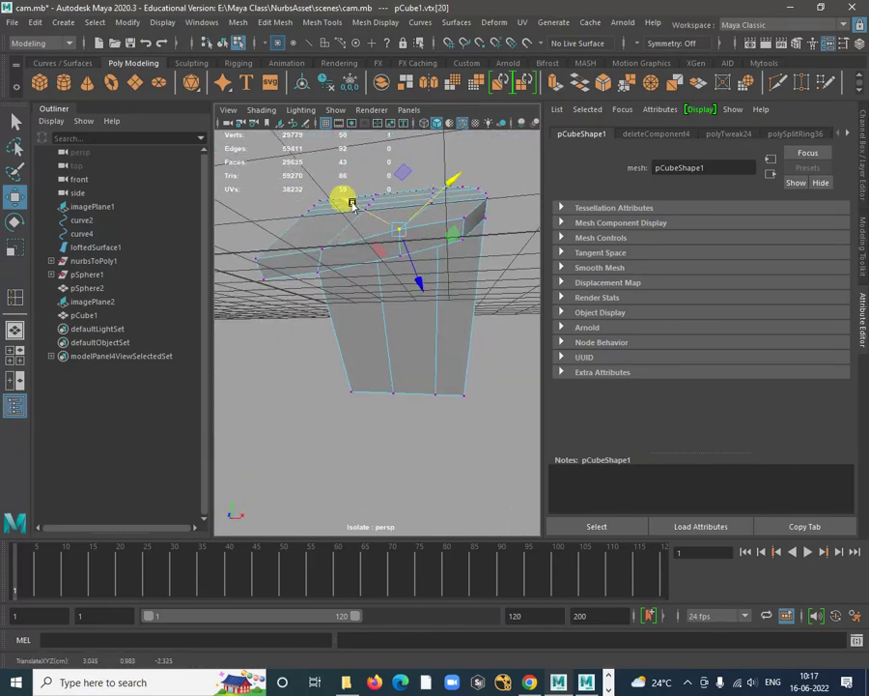
Set the Move tool to world orientation and move the selected outline vertex along Y to even out the curve
left_click(407, 226)
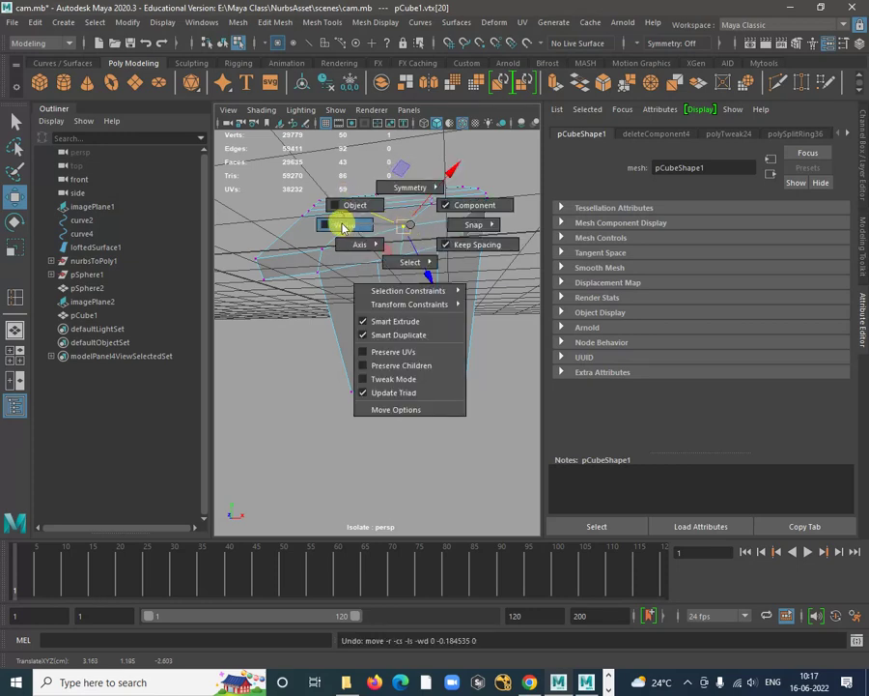
left_click(342, 227)
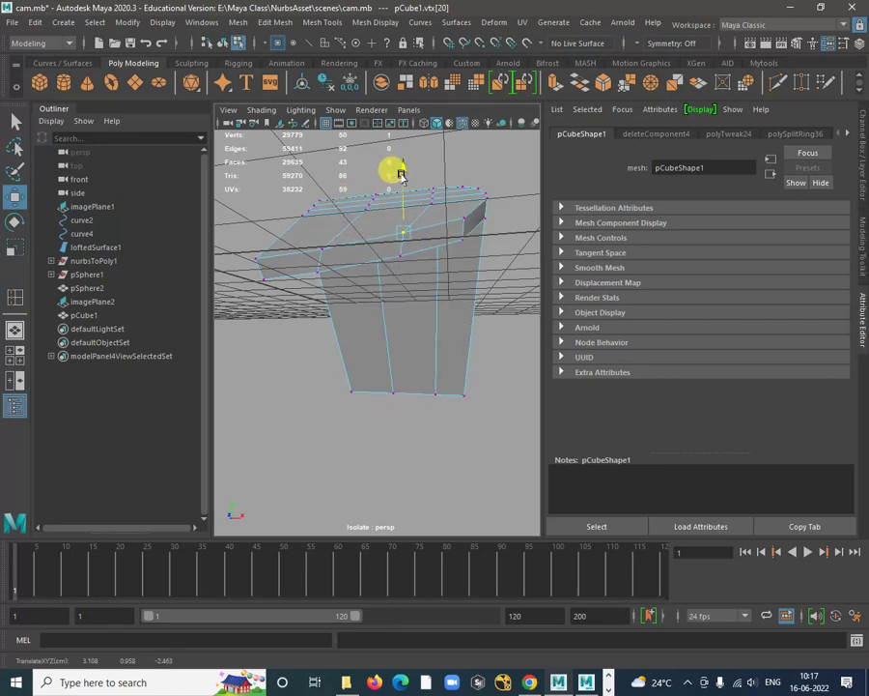
left_click_drag(401, 174, 356, 346, "alt")
Select the whole half arm in object mode and rotate it about X in the side view until its long part stands upright
right_click_drag(346, 278, 417, 255)
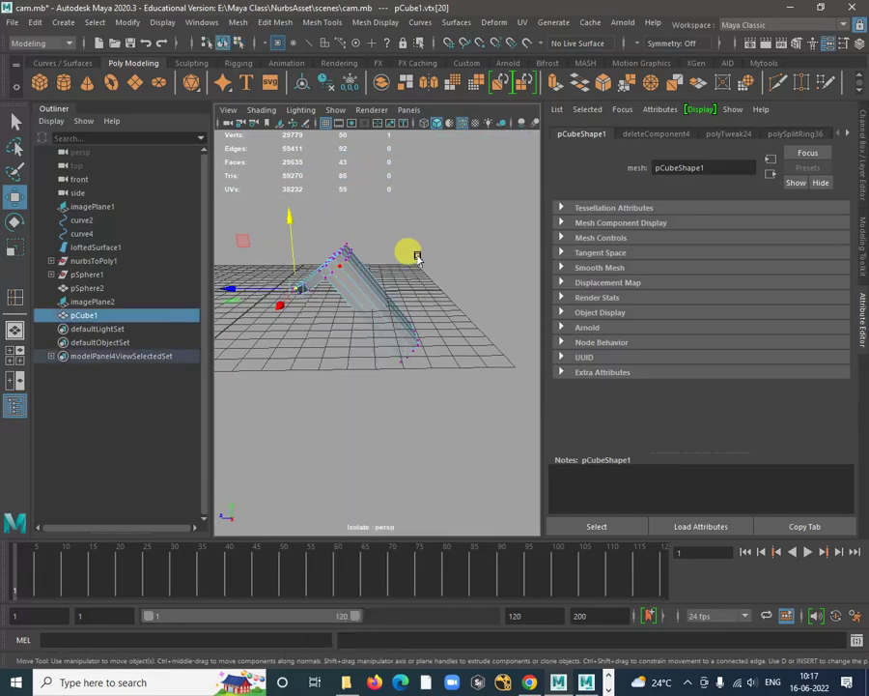
left_click(417, 255)
left_click(364, 305)
key("space")
key("space")
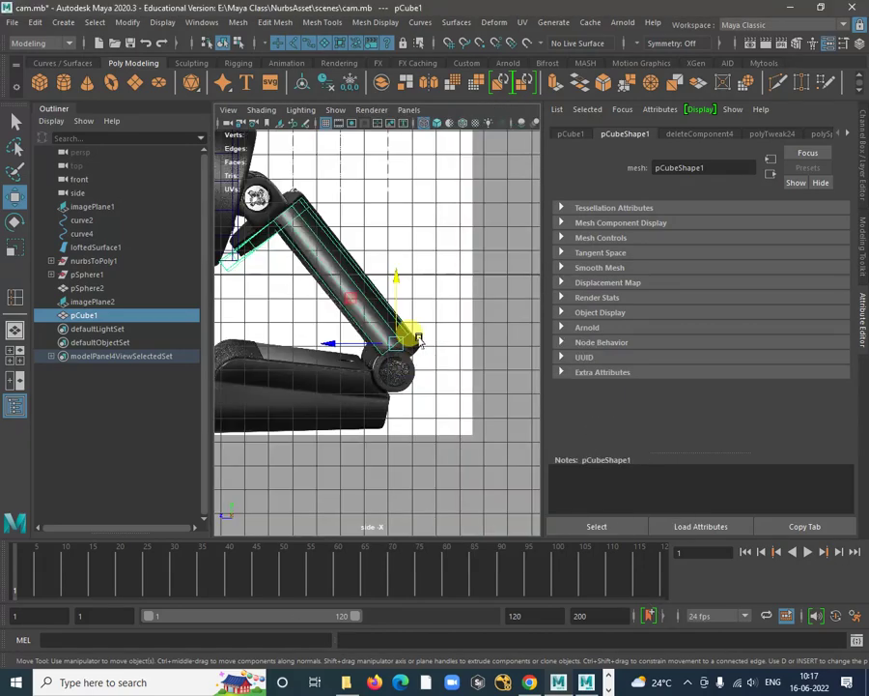
middle_click_drag(418, 340, 435, 346, "alt")
right_click_drag(435, 346, 418, 256, "alt")
key("e")
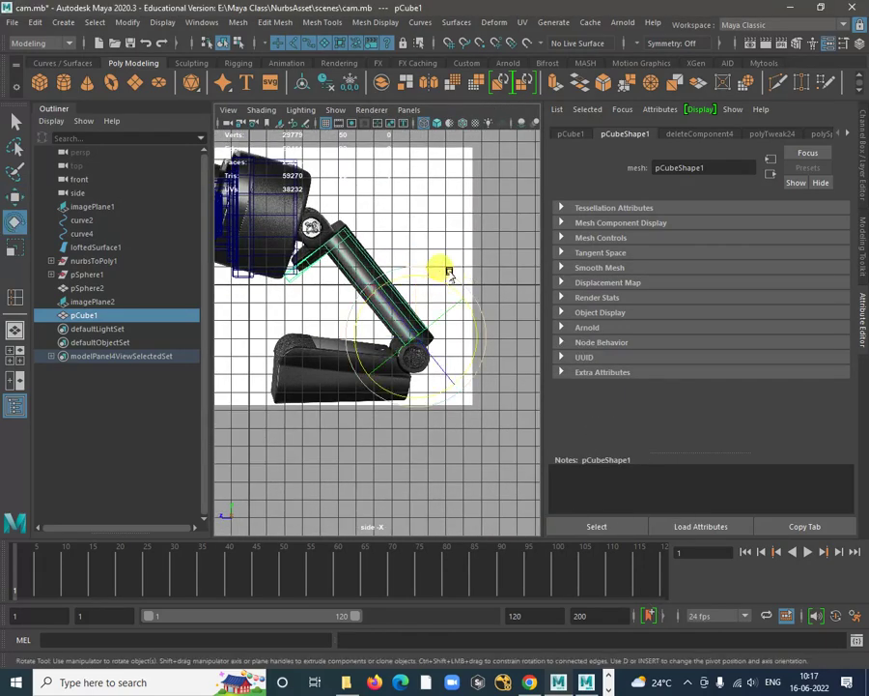
left_click_drag(455, 275, 480, 320)
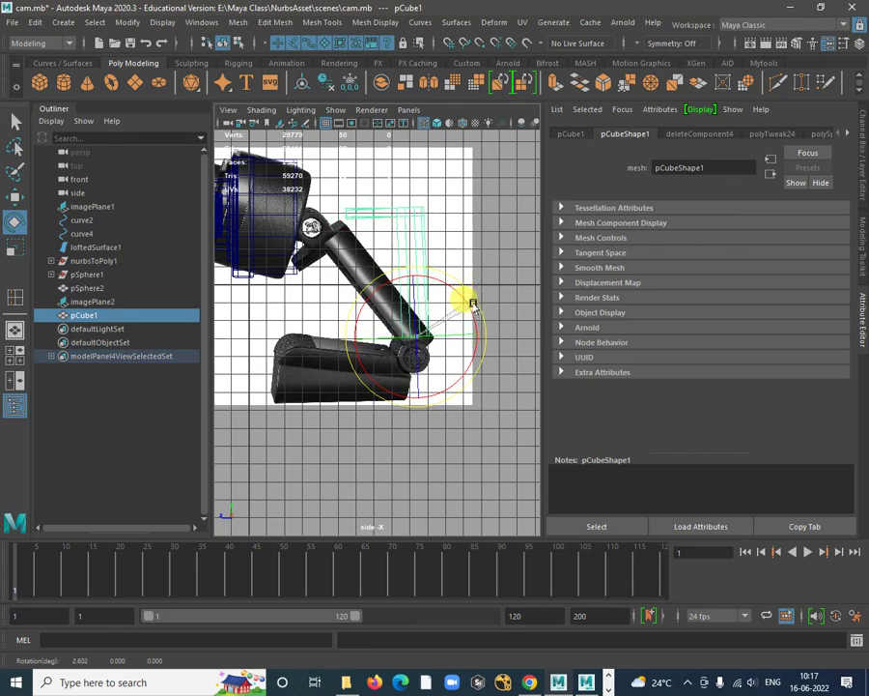
left_click(484, 237)
Select the side reference image and rotate it until the pictured arm stands upright, to about 53° in Y
key("space")
key("space")
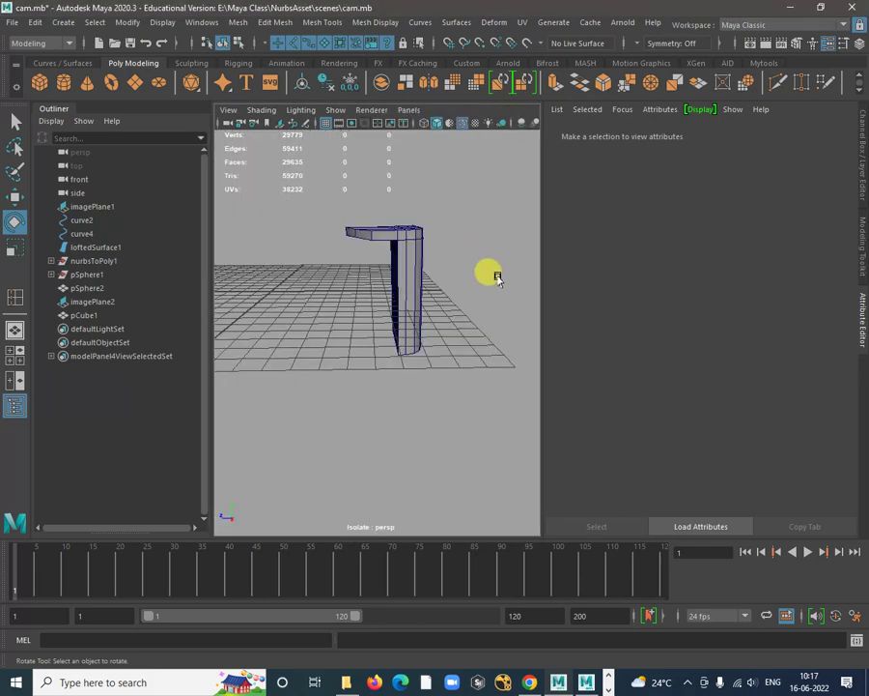
left_click_drag(494, 275, 406, 307, "alt")
left_click(396, 290)
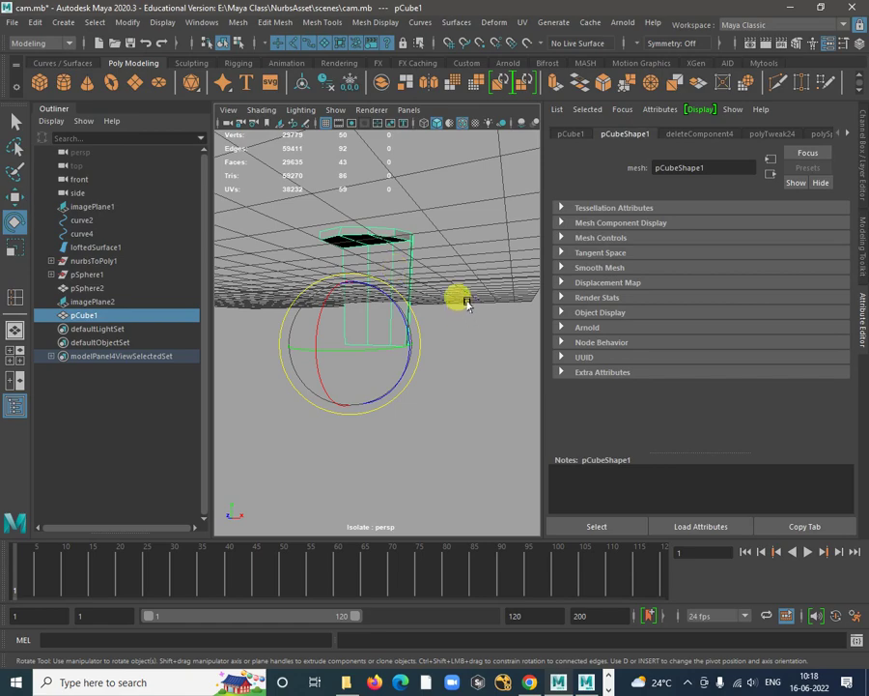
key("space")
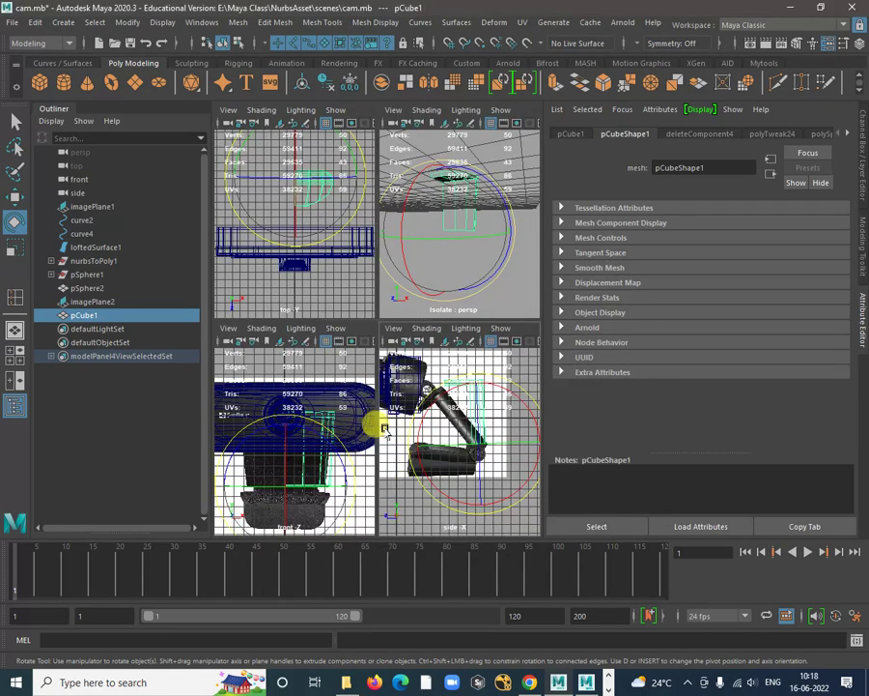
key("space")
right_click_drag(368, 309, 375, 317, "alt")
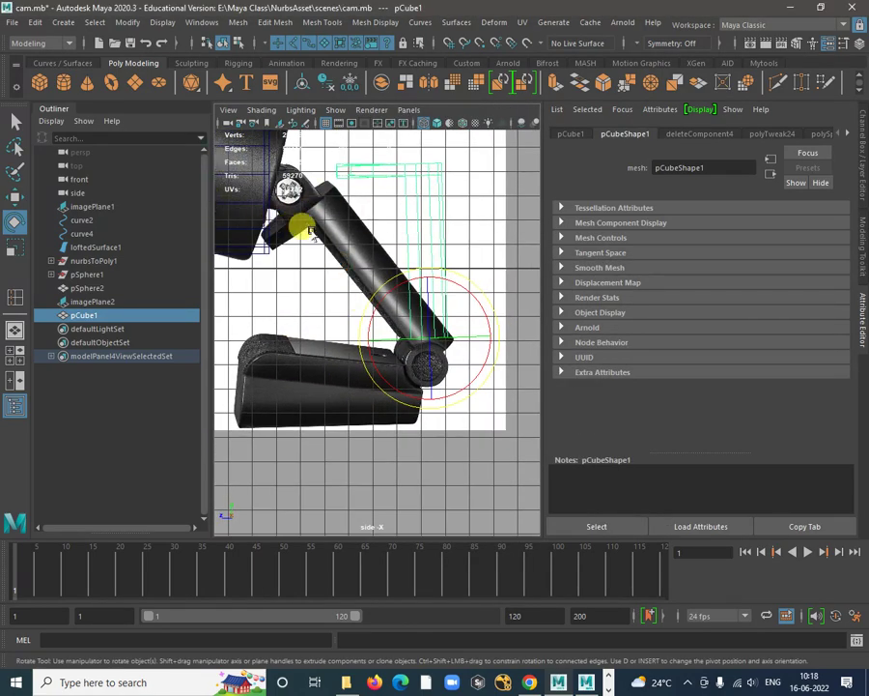
left_click(327, 199)
right_click_drag(521, 324, 462, 309, "alt")
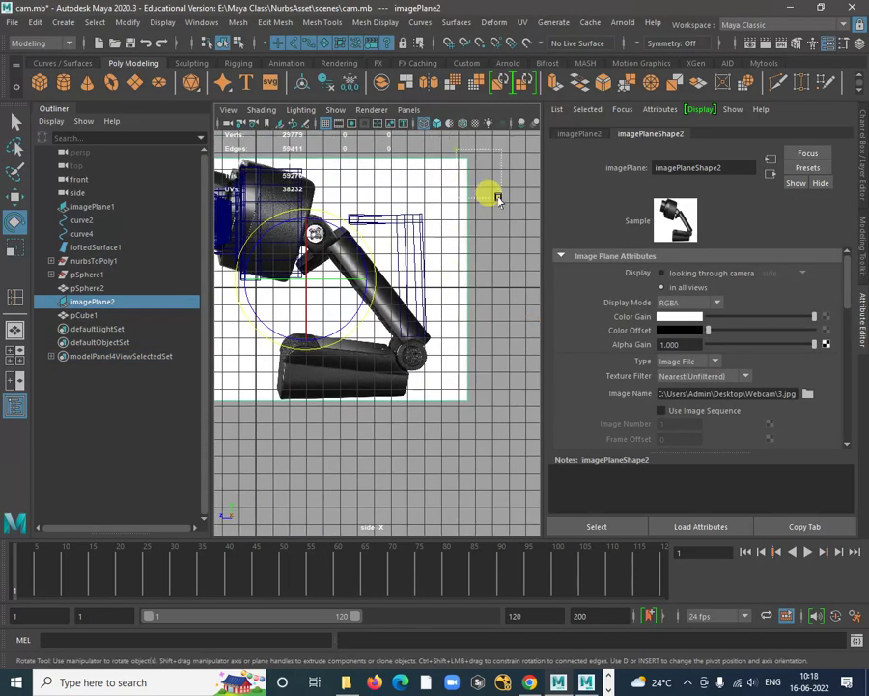
left_click_drag(358, 249, 389, 289)
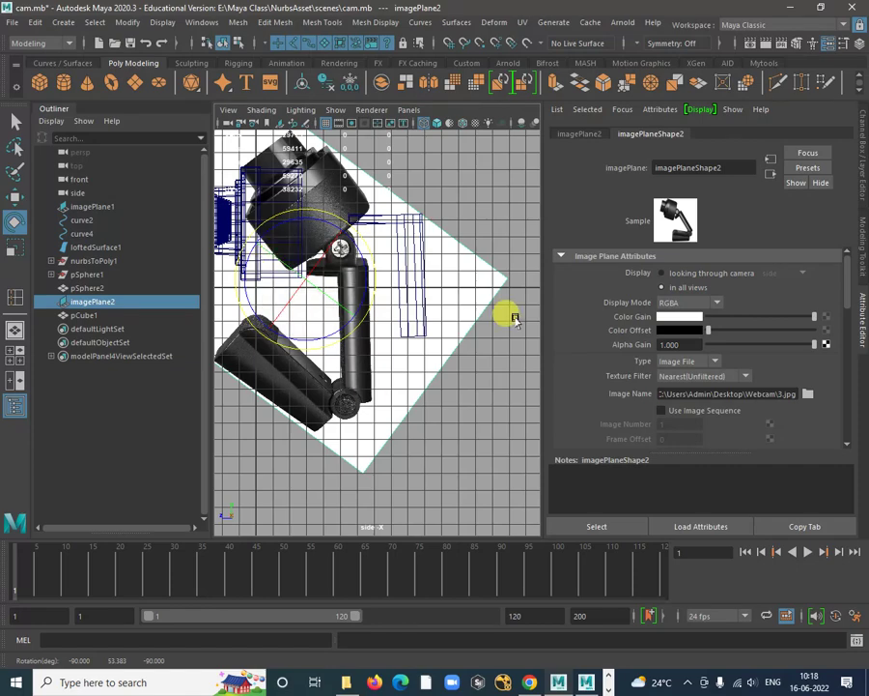
Select the half arm mesh again and fine-tune its upright position by rotating it about 2° around X
left_click(416, 226)
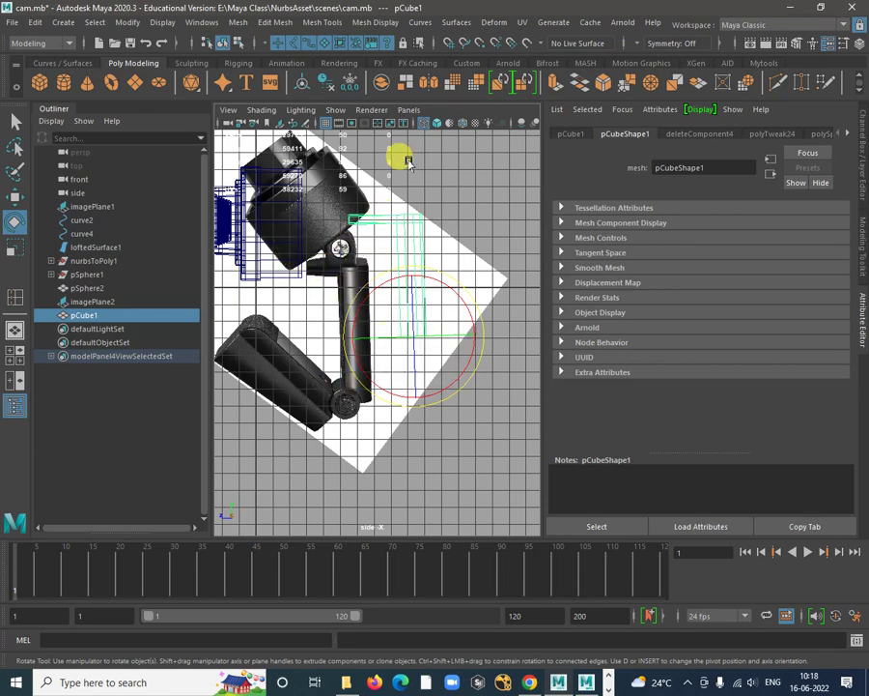
key("w")
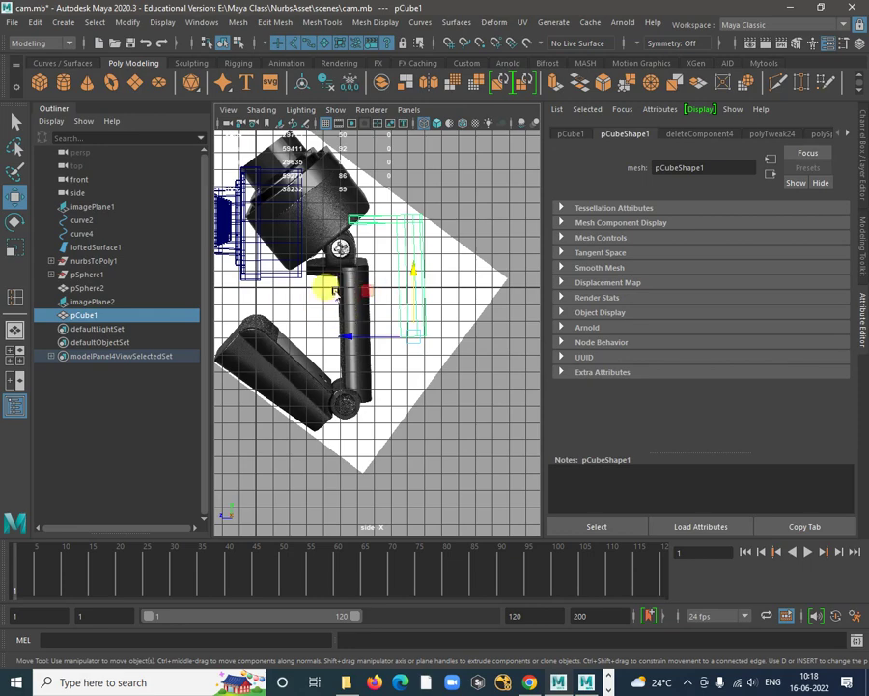
key("e")
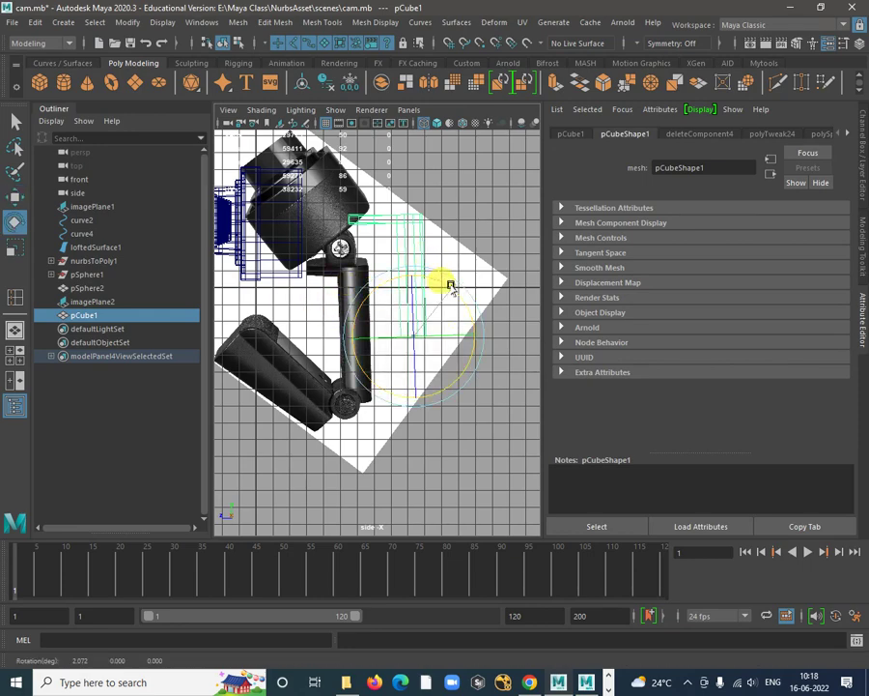
left_click_drag(448, 285, 452, 287)
key("w")
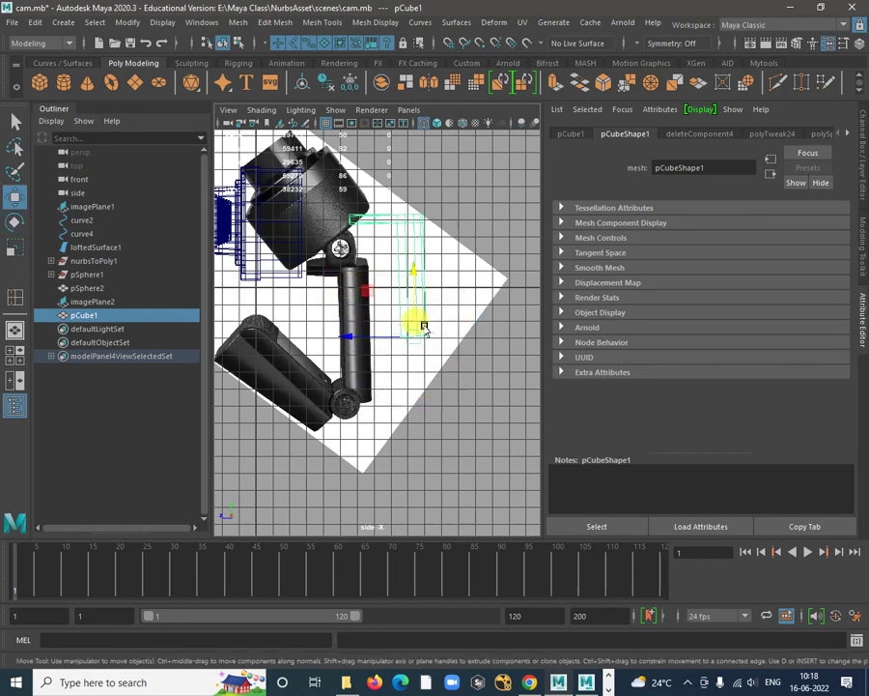
Fine-tune the side reference image's rotation to about 51° in Y so its pictured arm matches the vertical
left_click(442, 286)
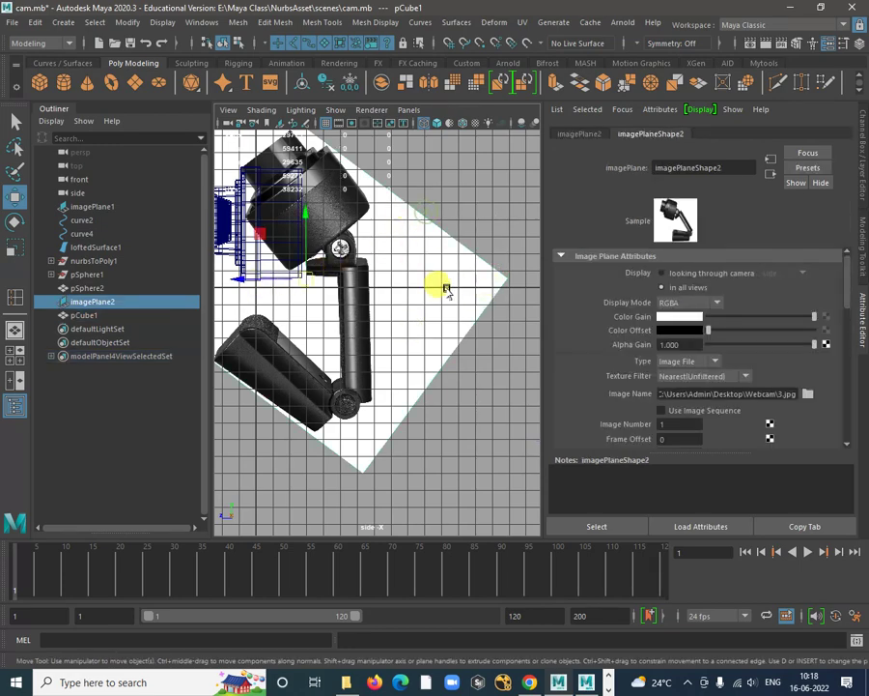
key("e")
left_click_drag(367, 247, 369, 252)
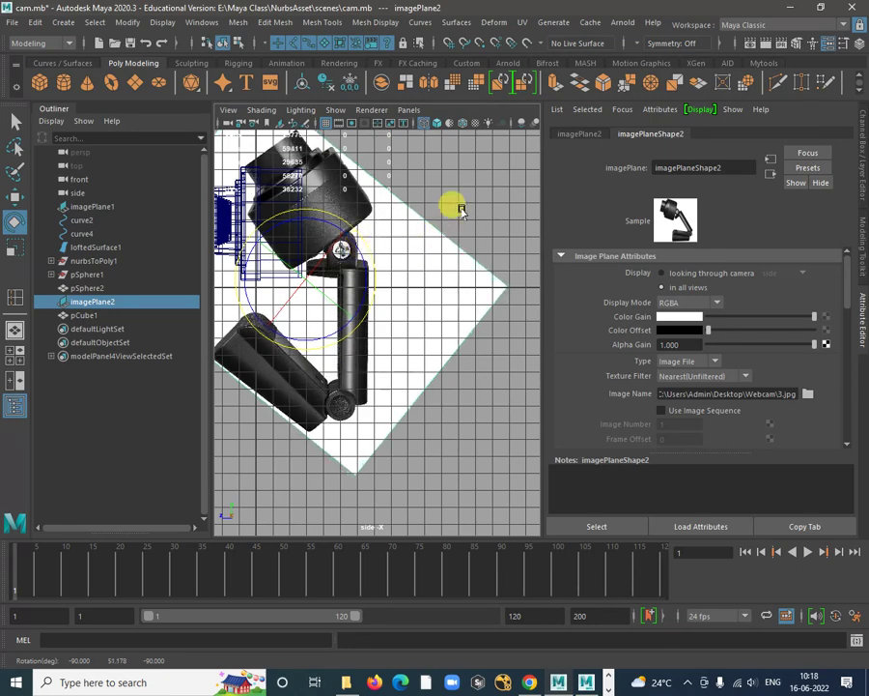
Create a new polygon cube and move it onto the lower part of the pictured upright arm in the side view
left_click(398, 451)
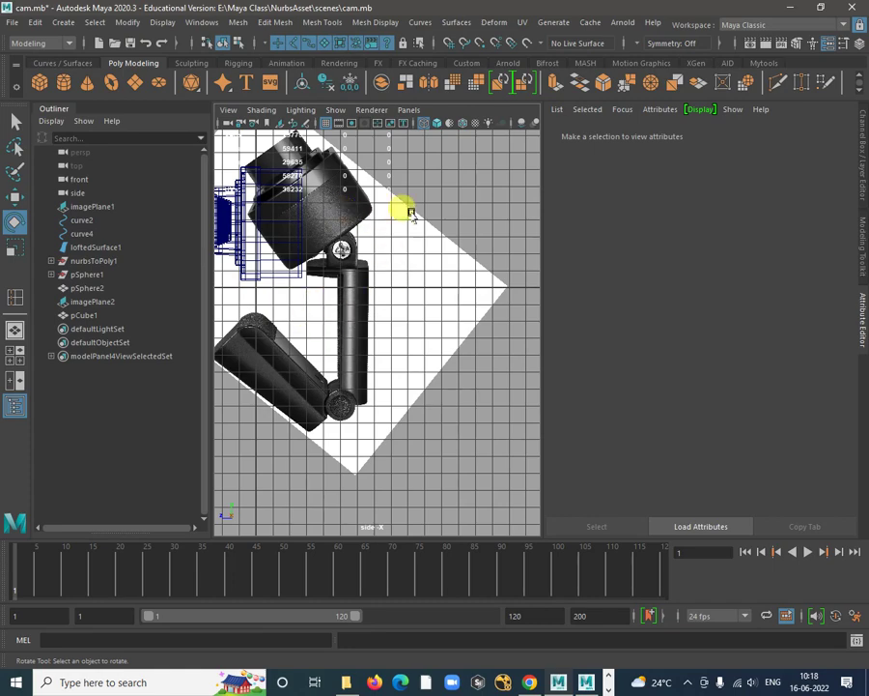
right_click_drag(505, 330, 304, 292, "alt")
left_click(501, 325)
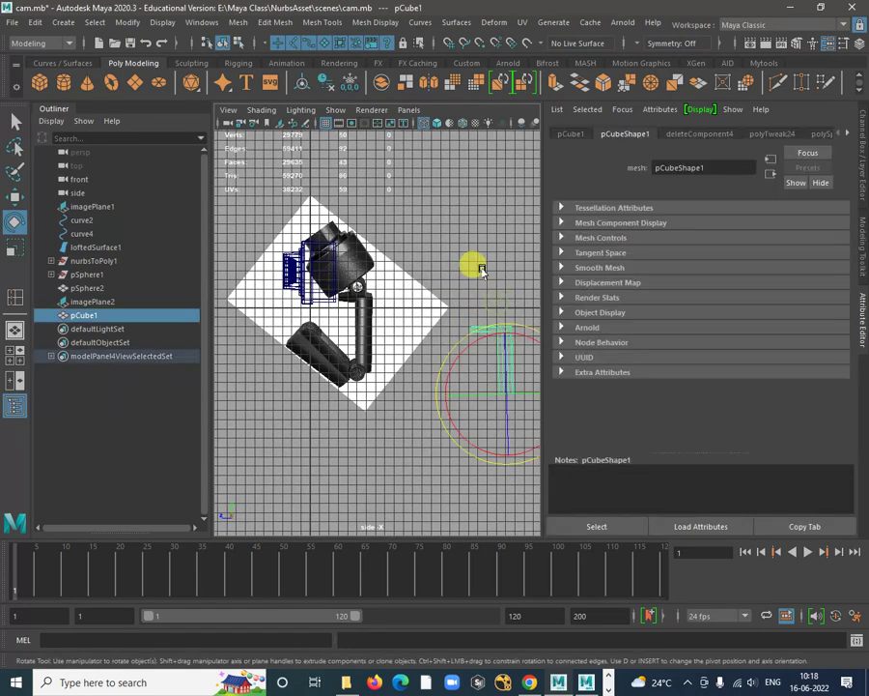
left_click(435, 276)
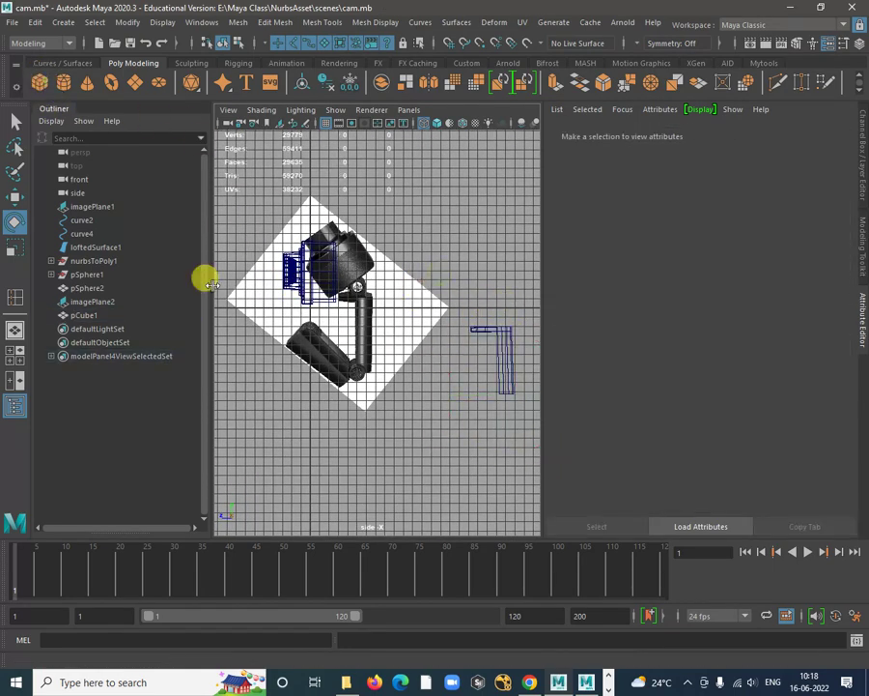
left_click(63, 83)
right_click_drag(357, 283, 365, 344, "alt")
key("w")
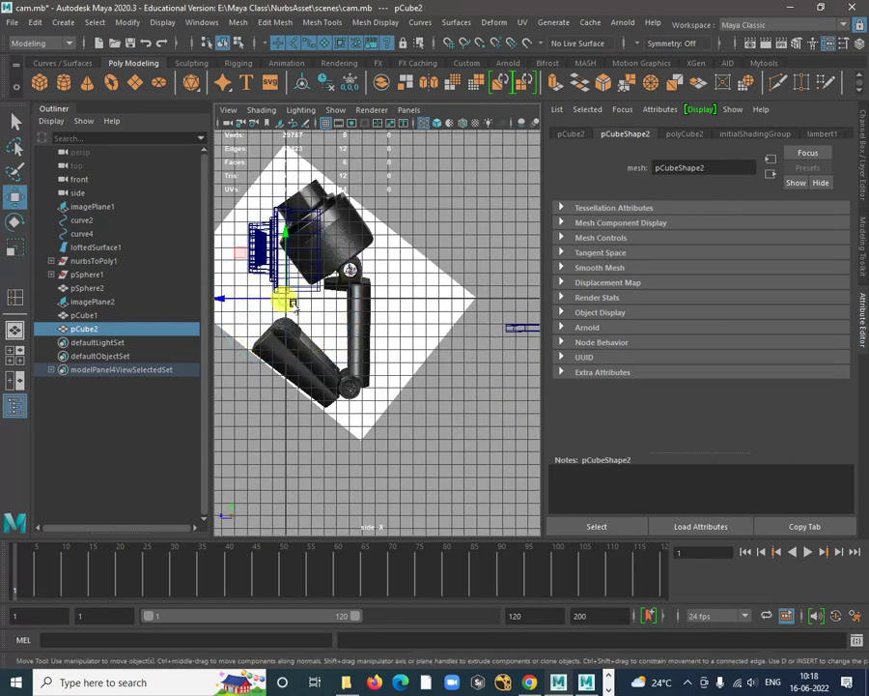
left_click_drag(292, 303, 367, 387)
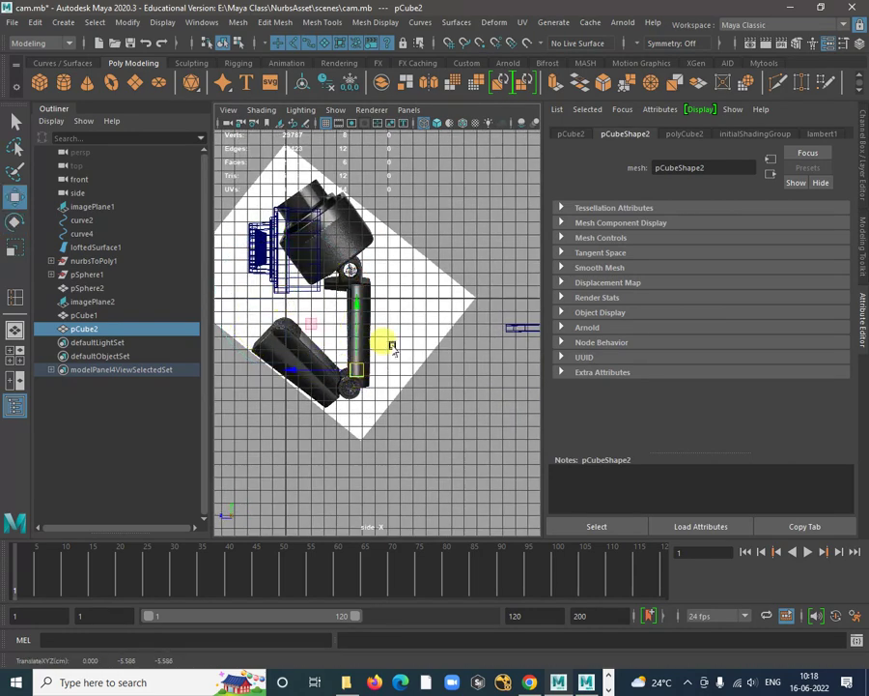
Scale the cube to about 6.5 × 8.3 × 1.7 and shift it in the side view to cover the pictured upright arm
key("r")
right_click(460, 247)
left_click(354, 361)
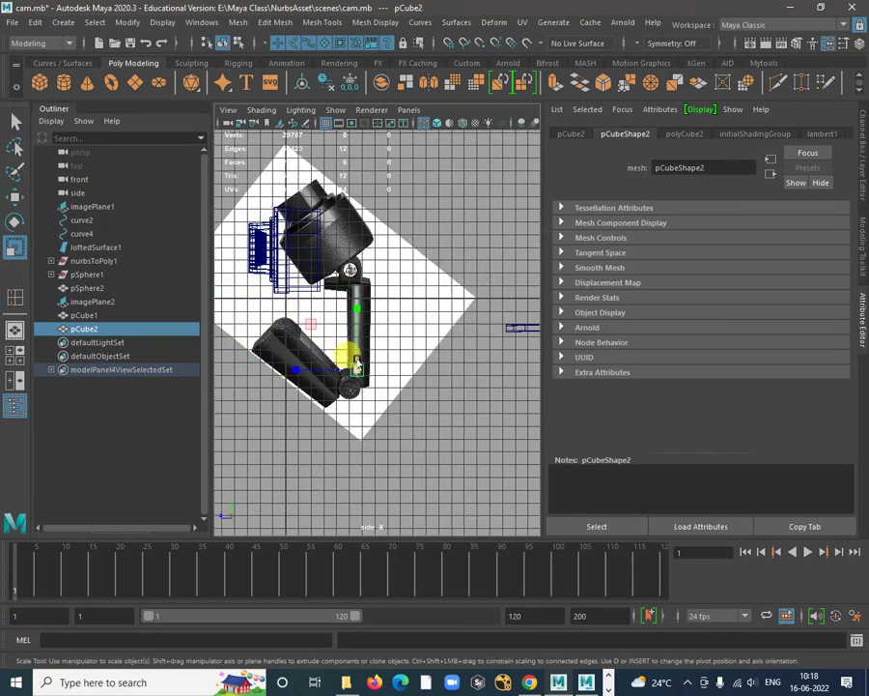
left_click_drag(354, 370, 407, 435)
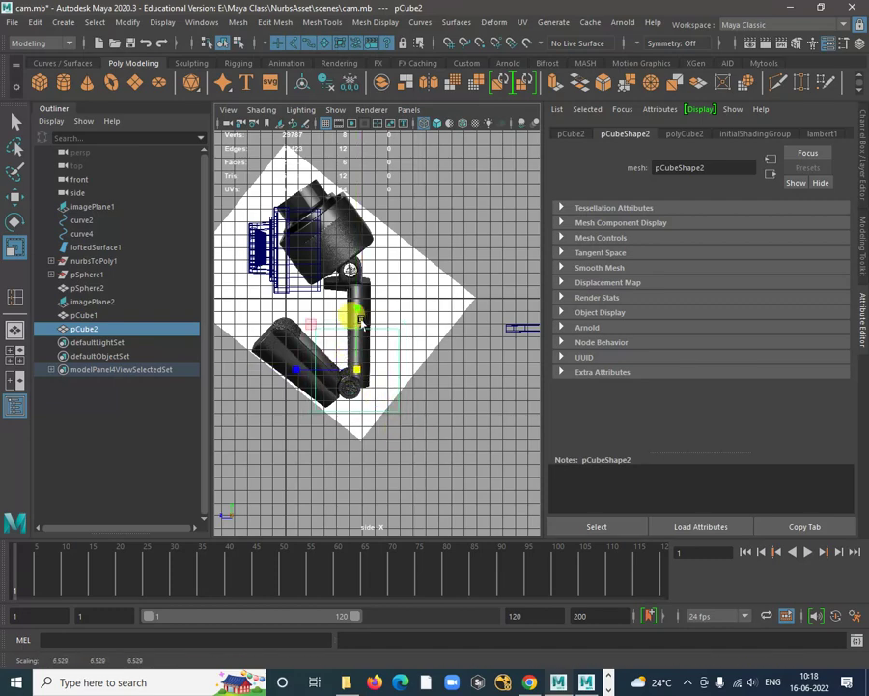
left_click_drag(358, 317, 358, 276)
left_click_drag(294, 371, 356, 279)
key("w")
key("r")
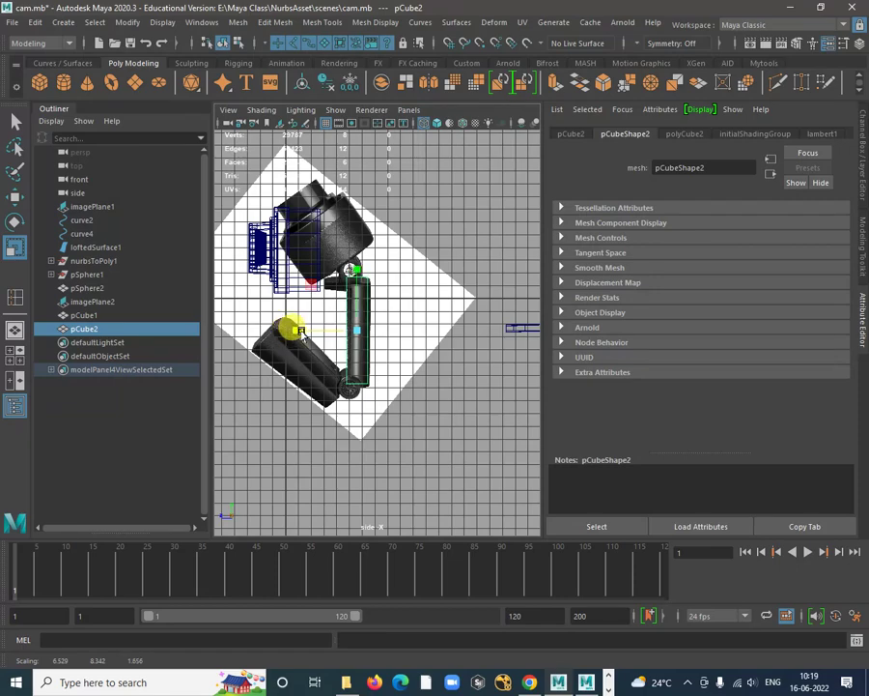
key("w")
left_click_drag(332, 331, 329, 331)
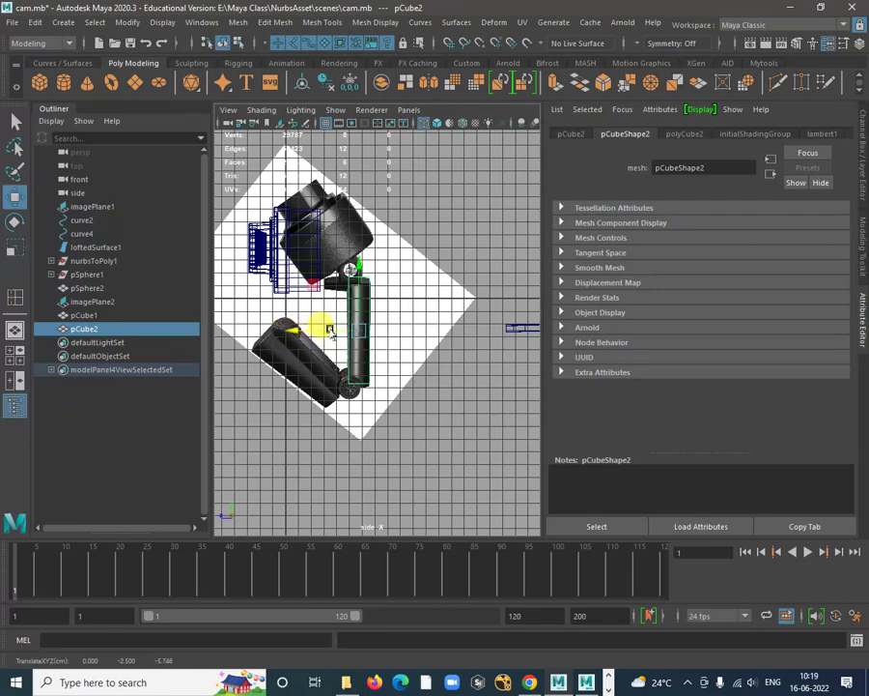
Select the cube's four top vertices in the perspective view and scale them slightly wider along X
key("space")
key("space")
left_click_drag(434, 245, 387, 285, "alt")
scroll(425, 442, "down", 5)
right_click_drag(385, 270, 225, 227)
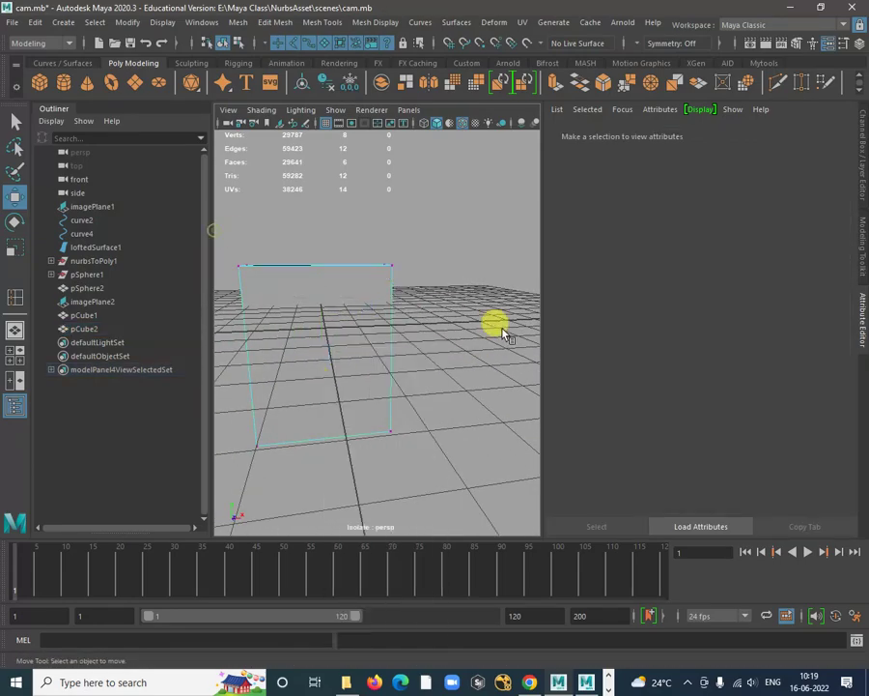
left_click_drag(459, 303, 380, 287, "alt")
left_click_drag(276, 266, 474, 348)
left_click_drag(338, 333, 410, 350, "alt")
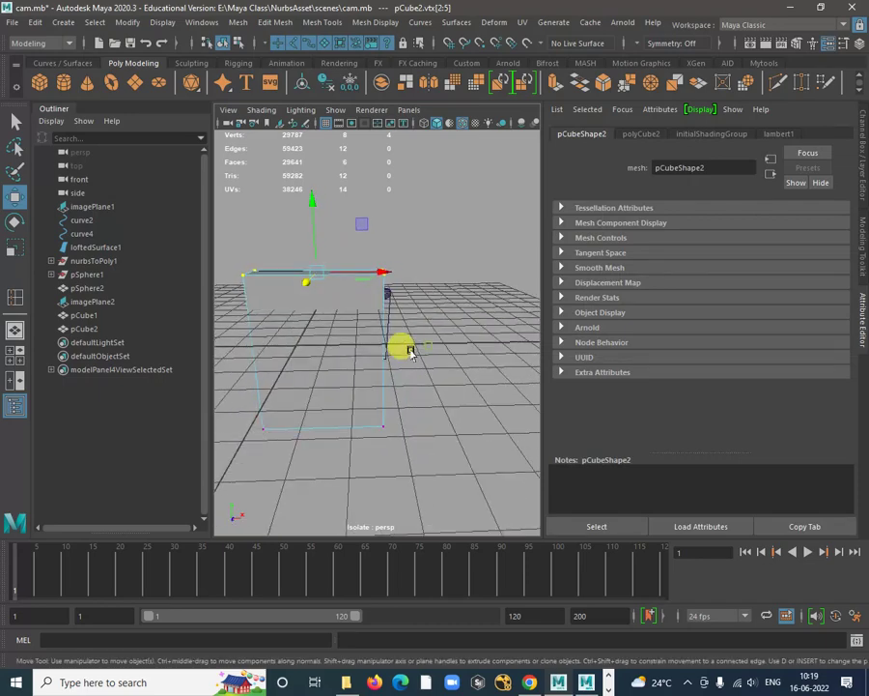
key("r")
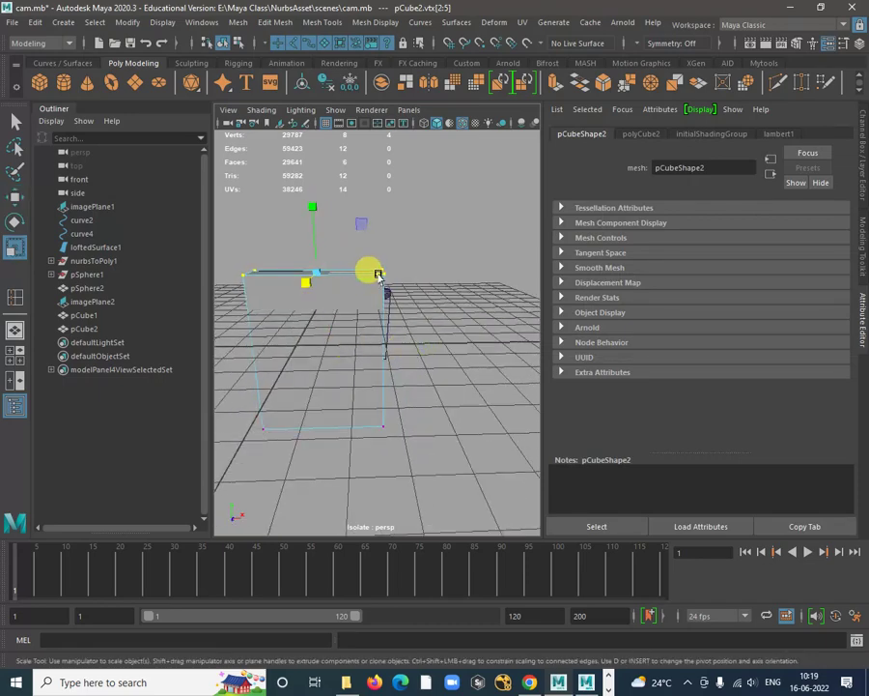
left_click_drag(381, 271, 259, 406, "alt")
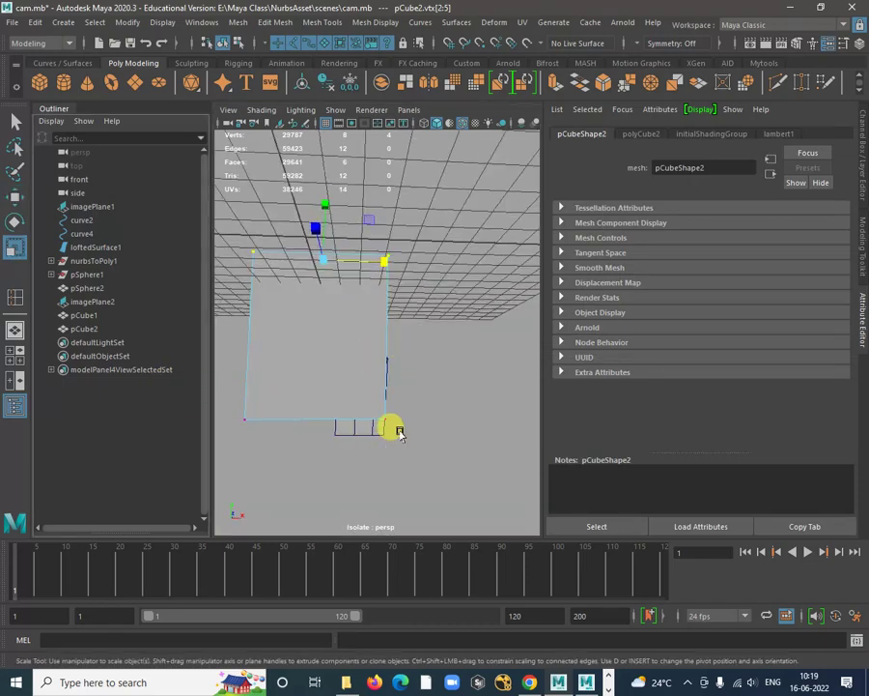
Scale the cube's bottom vertices narrower along X to taper the block downward, and reselect the whole block in object mode
left_click_drag(445, 380, 224, 464)
mouse_move(386, 406)
left_mouse_down("alt")
mouse_move(394, 426)
mouse_move(364, 422)
mouse_move(365, 458)
mouse_move(351, 478)
mouse_move(386, 386)
left_mouse_up("alt")
key("w")
right_click_drag(361, 325, 431, 310)
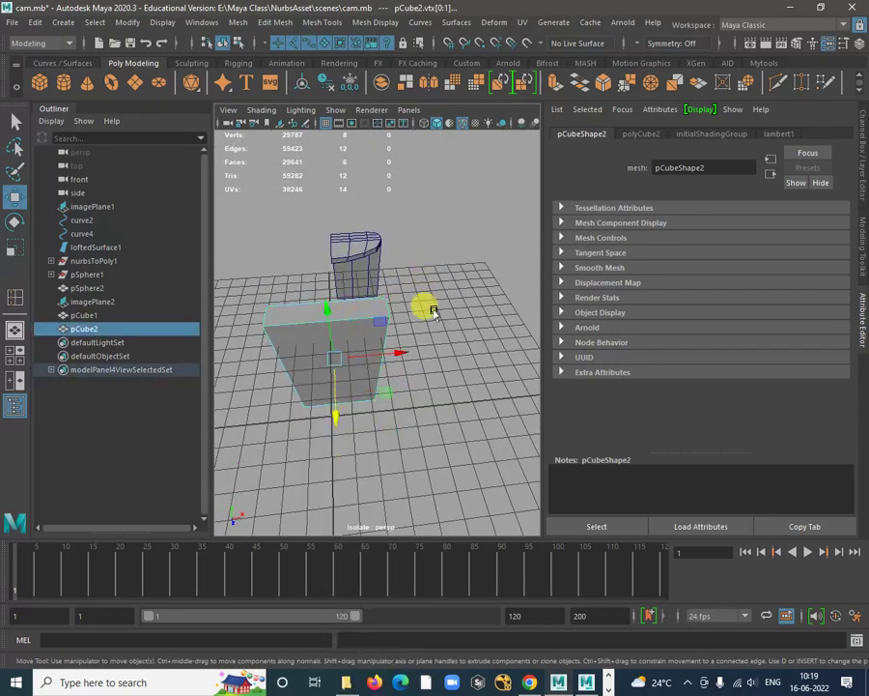
left_click(433, 311)
left_click(358, 338)
Nudge the tapered block slightly along X in the top view, keeping it centred on the vertical axis
key("space")
key("space")
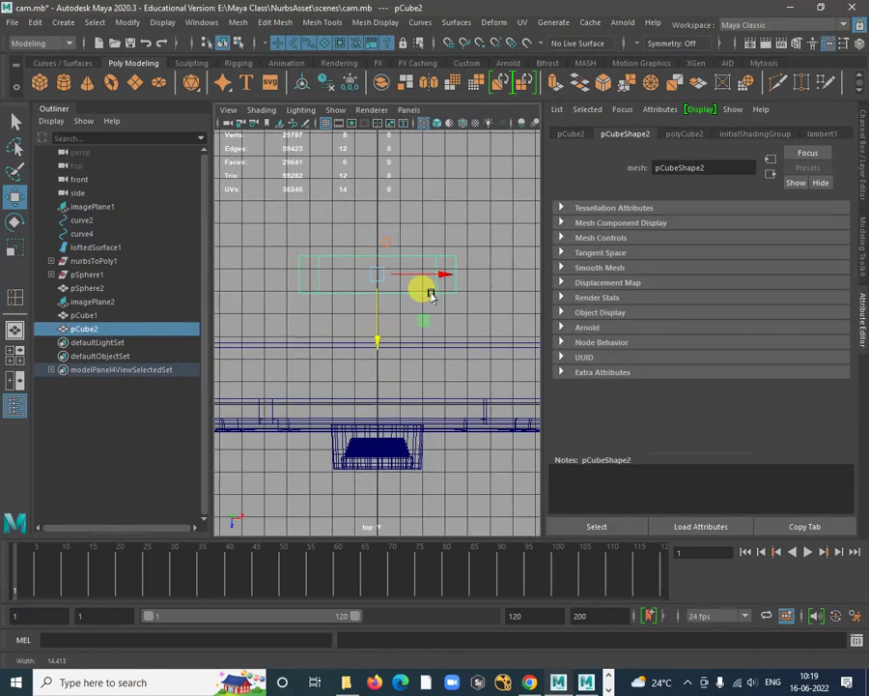
left_click(421, 272)
key("ctrl+z")
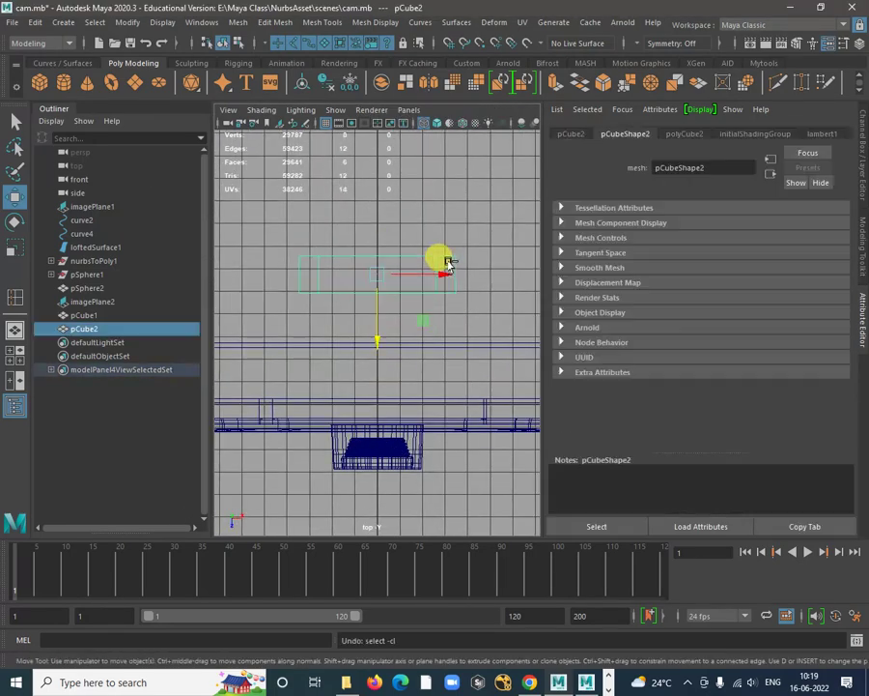
left_click_drag(440, 268, 439, 276)
key("space")
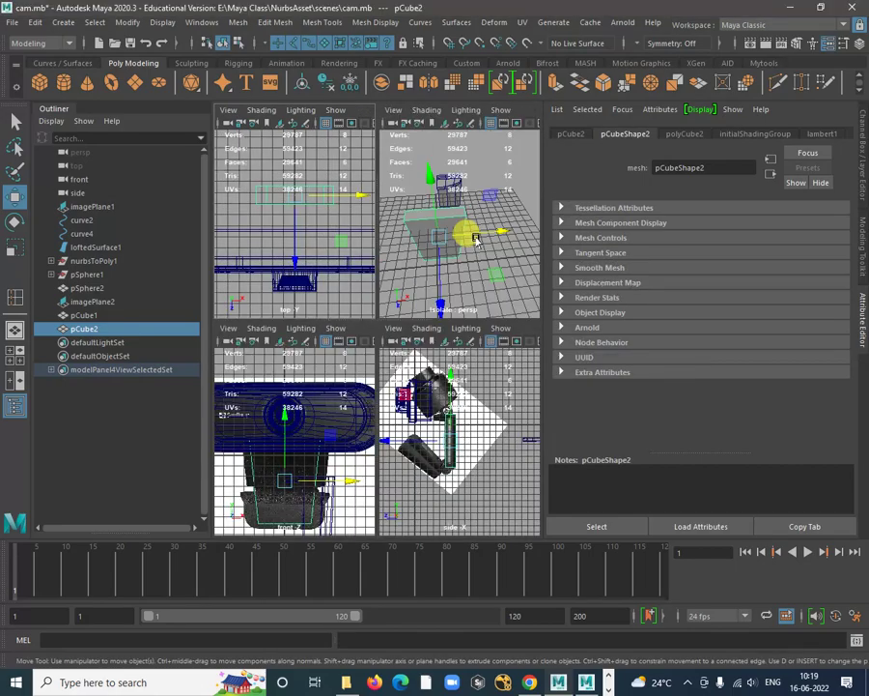
Insert a horizontal edge loop around the tapered block just below its top
key("space")
mouse_move(471, 330)
left_mouse_down("alt")
mouse_move(336, 295)
mouse_move(401, 289)
mouse_move(440, 266)
mouse_move(396, 290)
mouse_move(425, 232)
left_mouse_up("alt")
key("ctrl+1")
right_click_drag(421, 249, 494, 227)
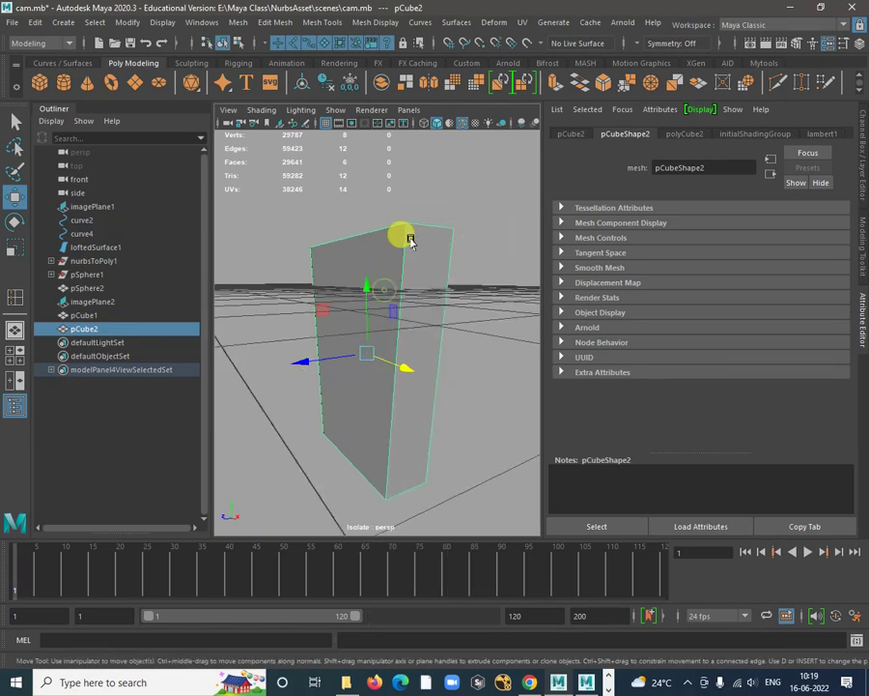
right_click_drag(415, 238, 388, 252, "shift")
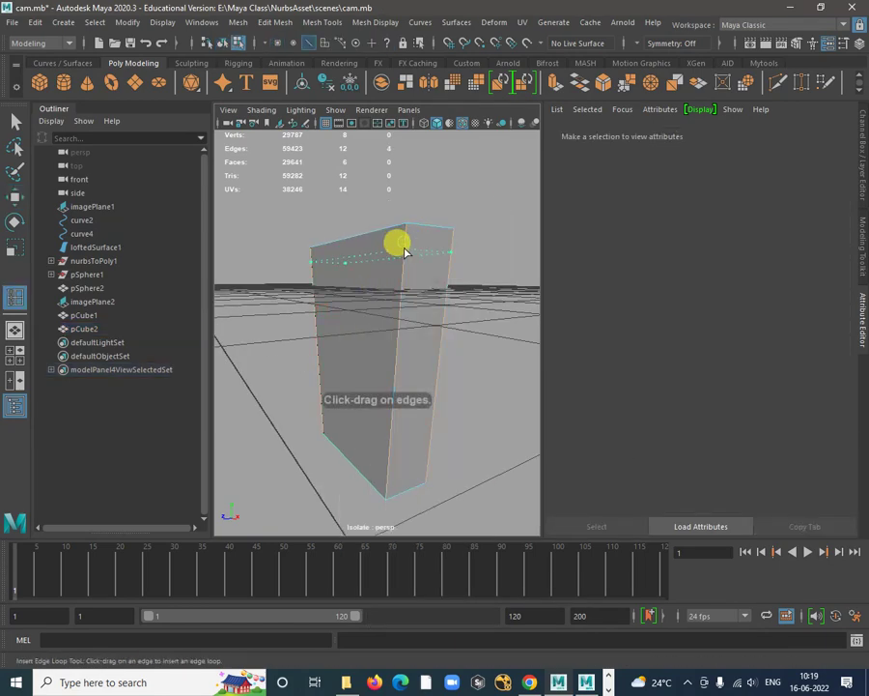
left_click_drag(404, 251, 392, 300, "alt")
key("w")
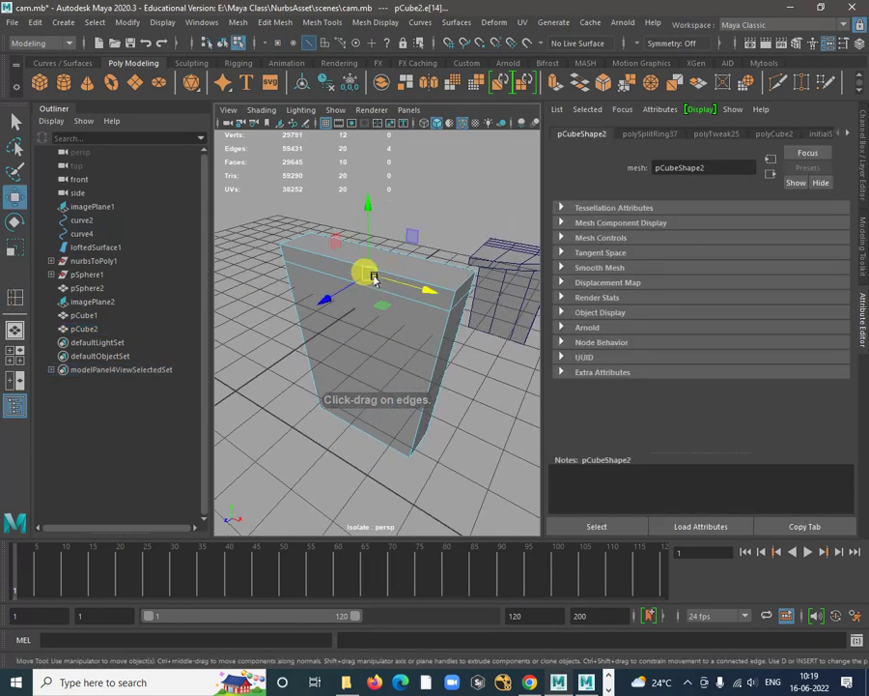
Extrude the narrow front face above the edge loop outward by about 2.5 to form a ledge
right_click_drag(376, 281, 377, 314)
left_click(371, 275)
left_click_drag(372, 280, 371, 334, "alt")
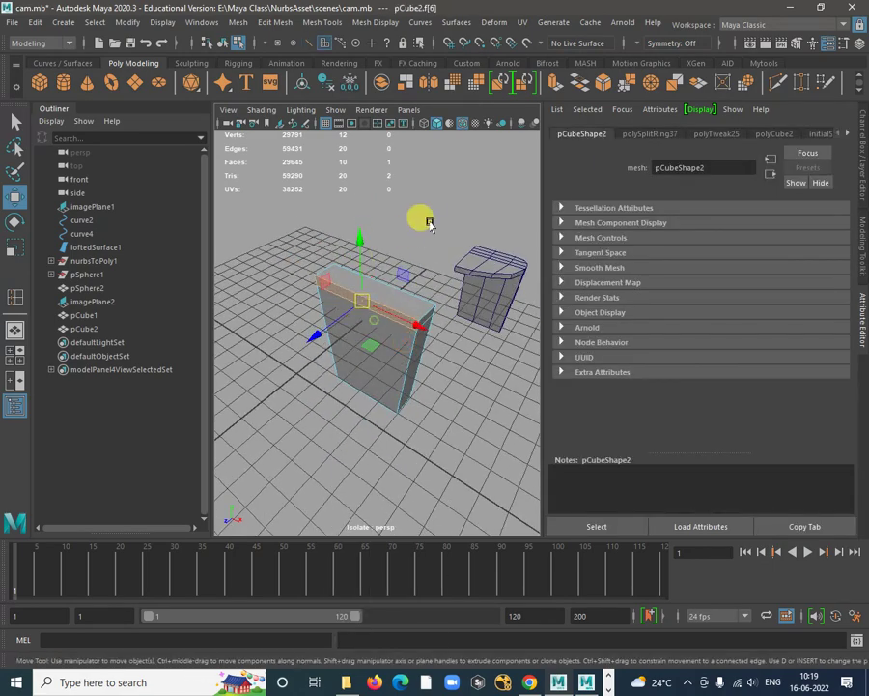
right_click_drag(435, 211, 431, 248, "shift")
left_click_drag(319, 321, 294, 330)
key("w")
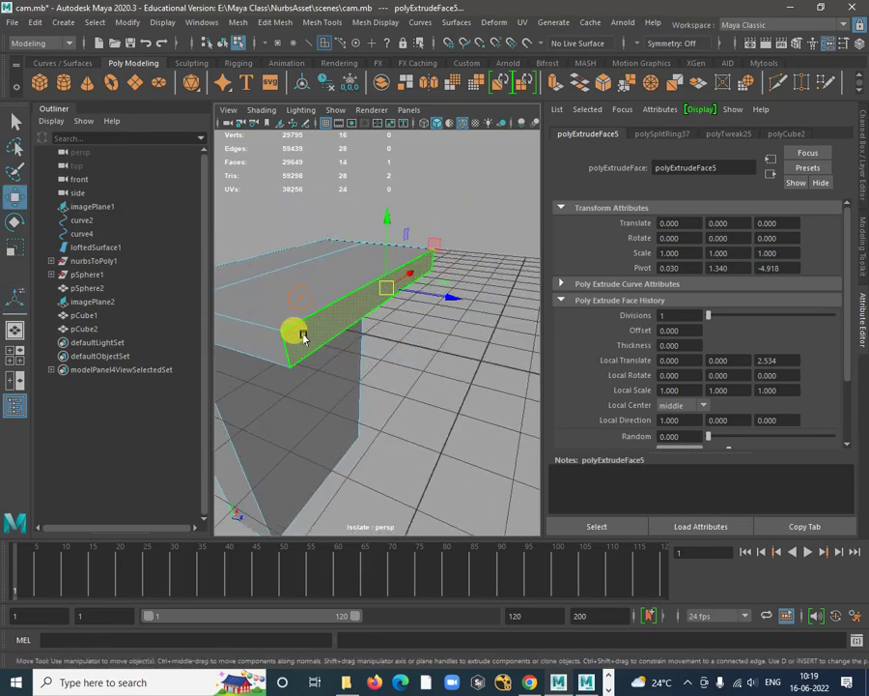
Bevel the two vertical corner edges at the front of the ledge with a fraction of 1 and 3 segments
right_click_drag(306, 308, 306, 271)
left_click(286, 349)
left_click_drag(288, 349, 418, 416, "alt")
left_click(445, 295, "shift")
right_click(449, 297, "shift")
left_click(500, 293)
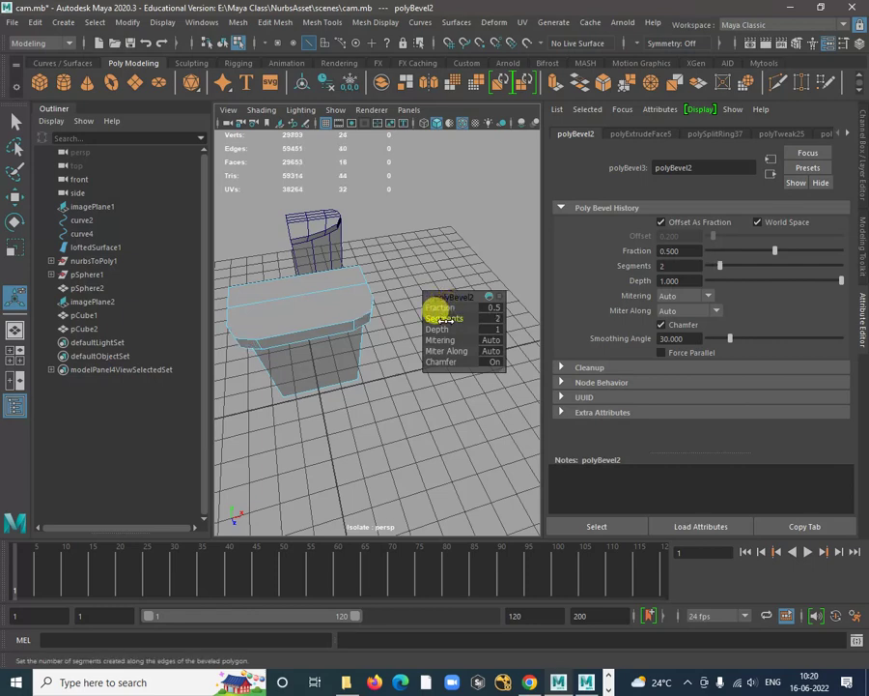
left_click_drag(443, 319, 481, 307)
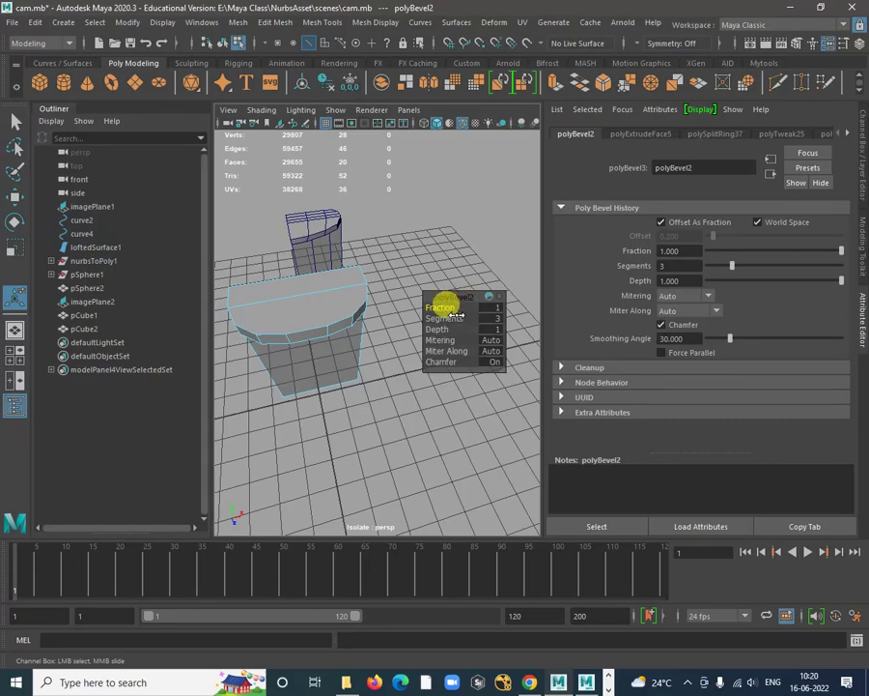
Insert four vertical edge loops across the block's width, running through its top rear strip and tapered body
left_click_drag(347, 416, 302, 420, "alt")
left_click_drag(217, 319, 356, 310, "alt")
key("w")
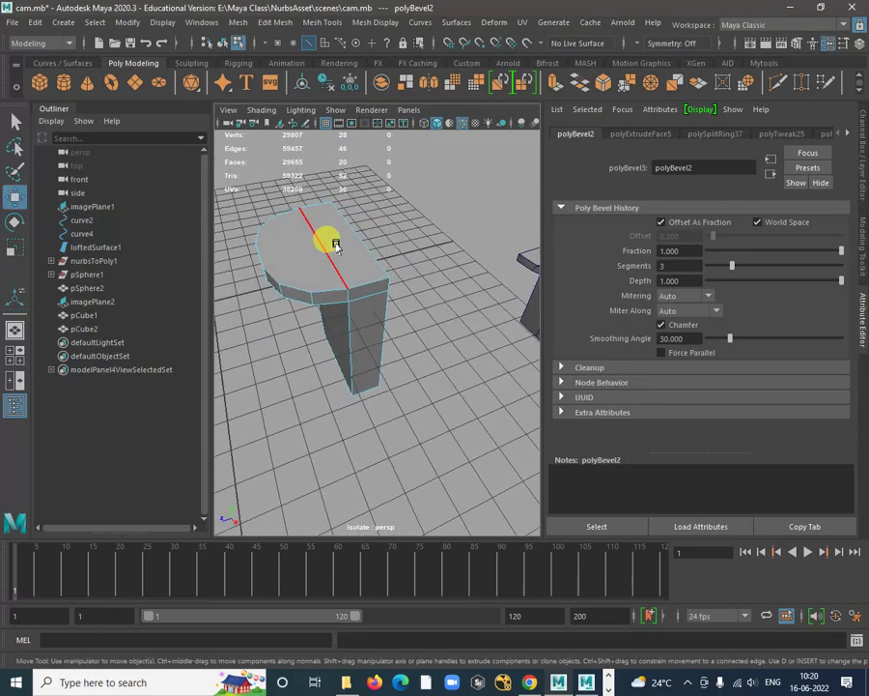
right_click_drag(334, 241, 408, 225)
left_click_drag(331, 293, 410, 358, "alt")
right_click_drag(408, 247, 368, 259, "shift")
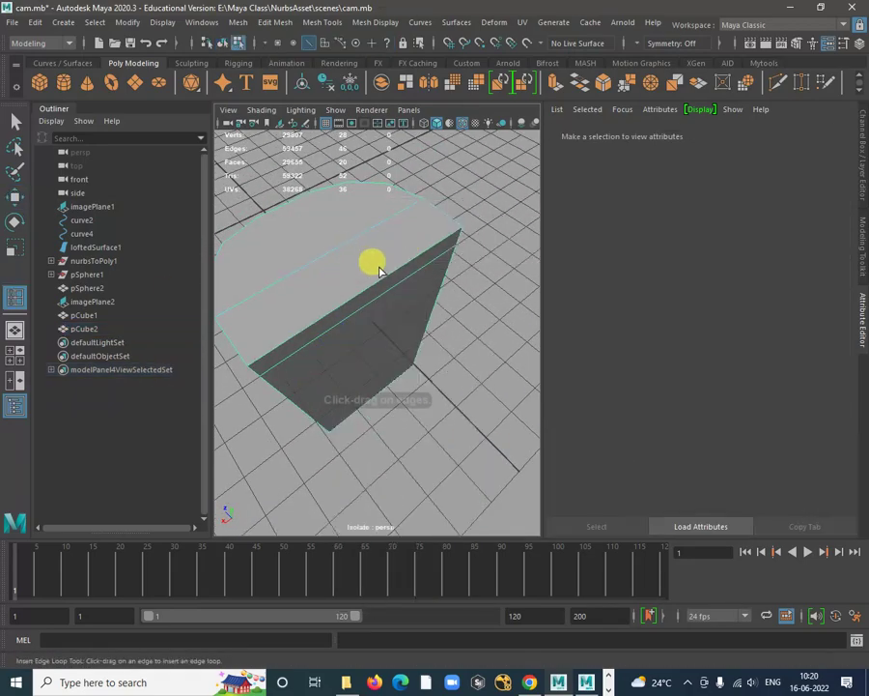
left_click_drag(368, 259, 546, 287, "alt")
right_click_drag(409, 239, 418, 309, "alt")
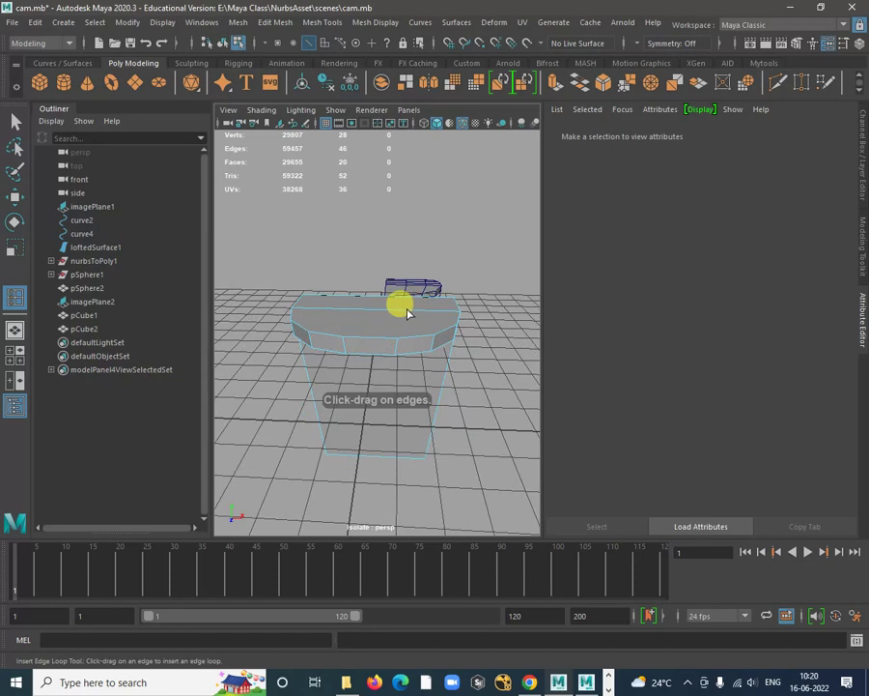
left_click(404, 312)
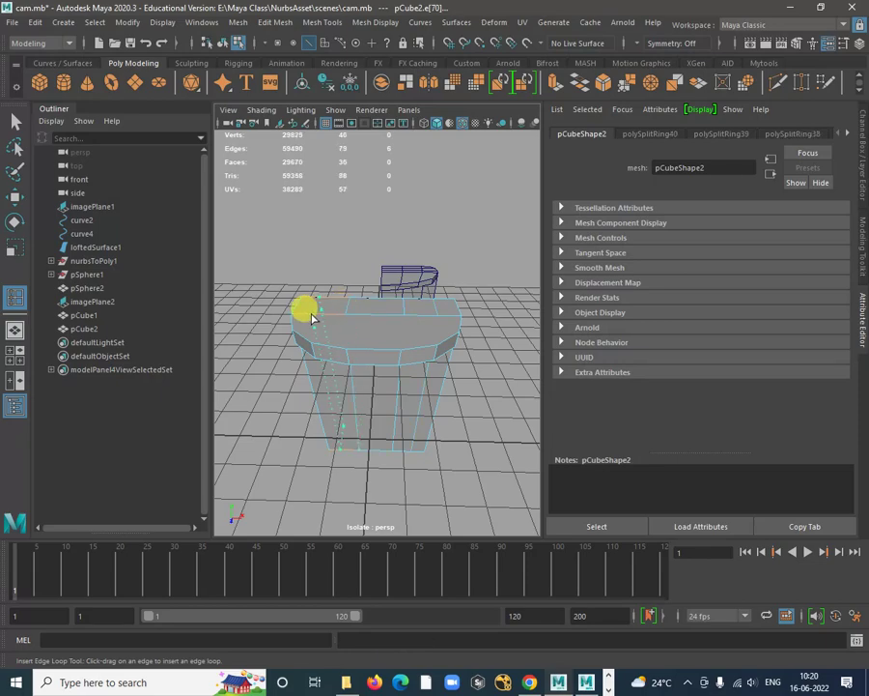
left_click_drag(309, 392, 285, 388, "alt")
key("w")
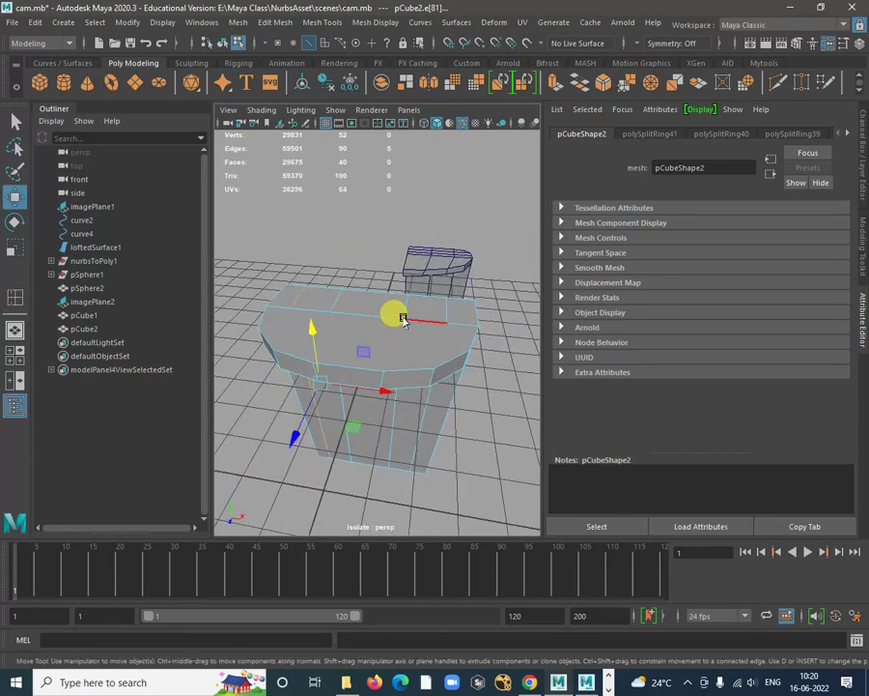
Connect the four inner vertices on the top's rear-strip line to the matching front-rim vertices, adding four edges across the ledge's top
right_click(405, 319)
right_click_drag(406, 323, 341, 308)
left_click(401, 320)
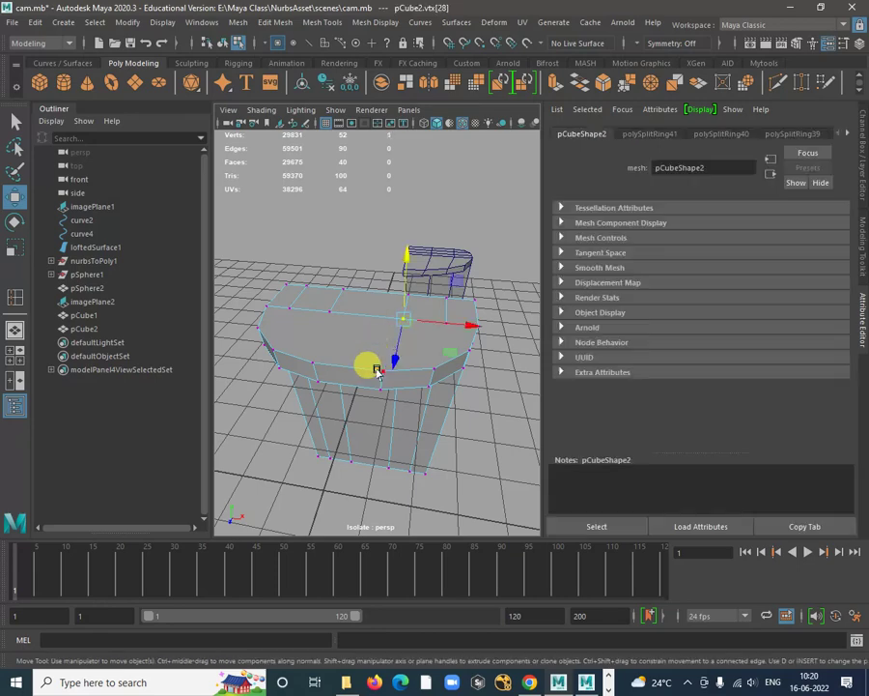
key("q")
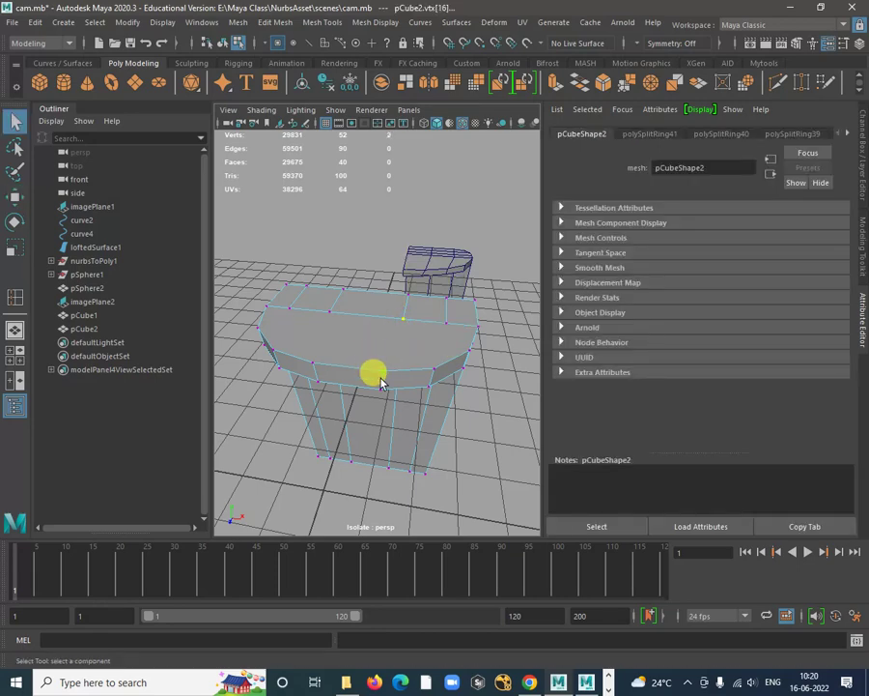
right_click(385, 374, "shift")
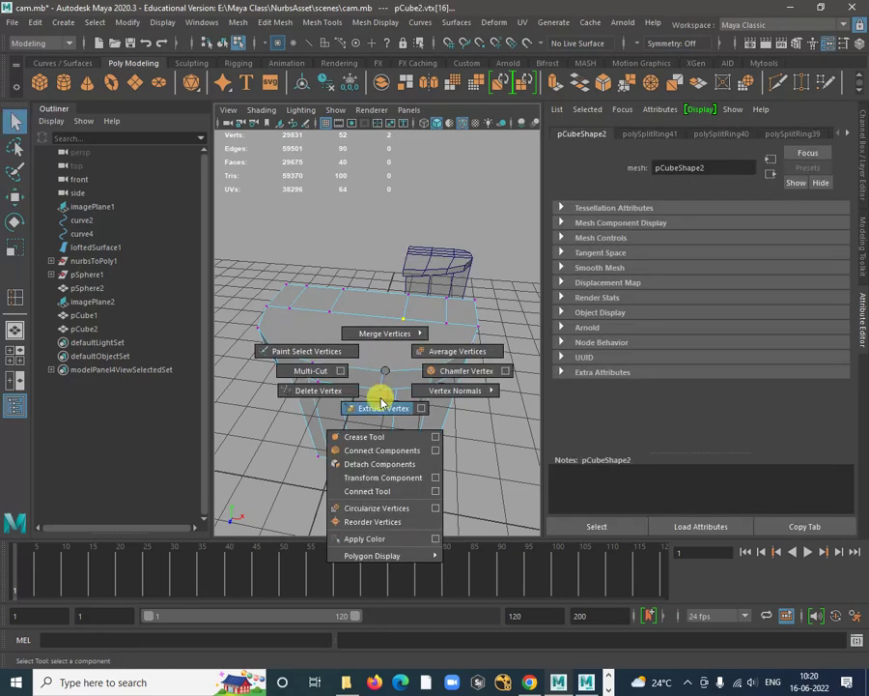
right_click_drag(388, 365, 385, 378, "shift")
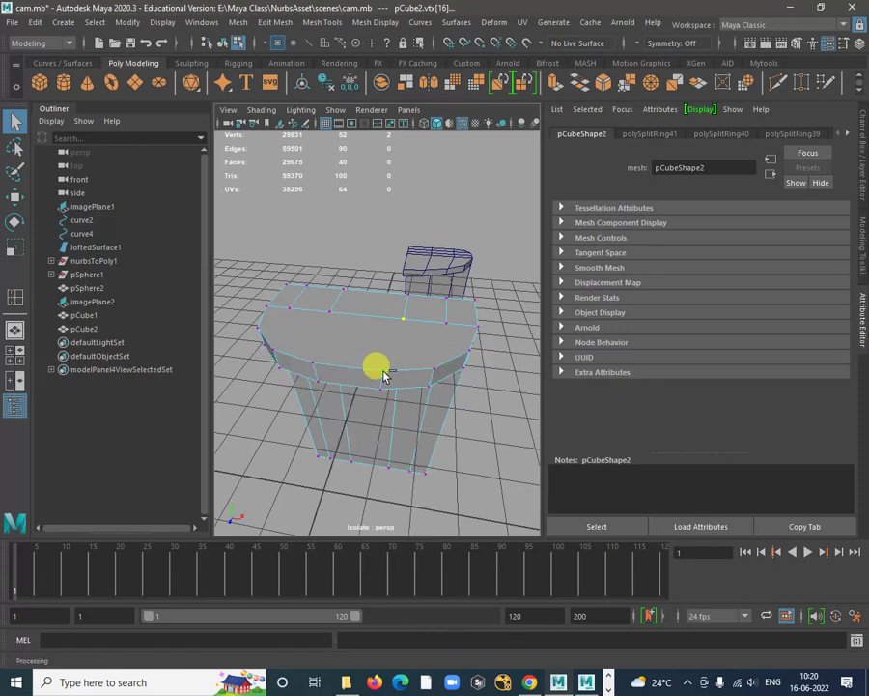
right_click(385, 376, "shift")
left_click(376, 451)
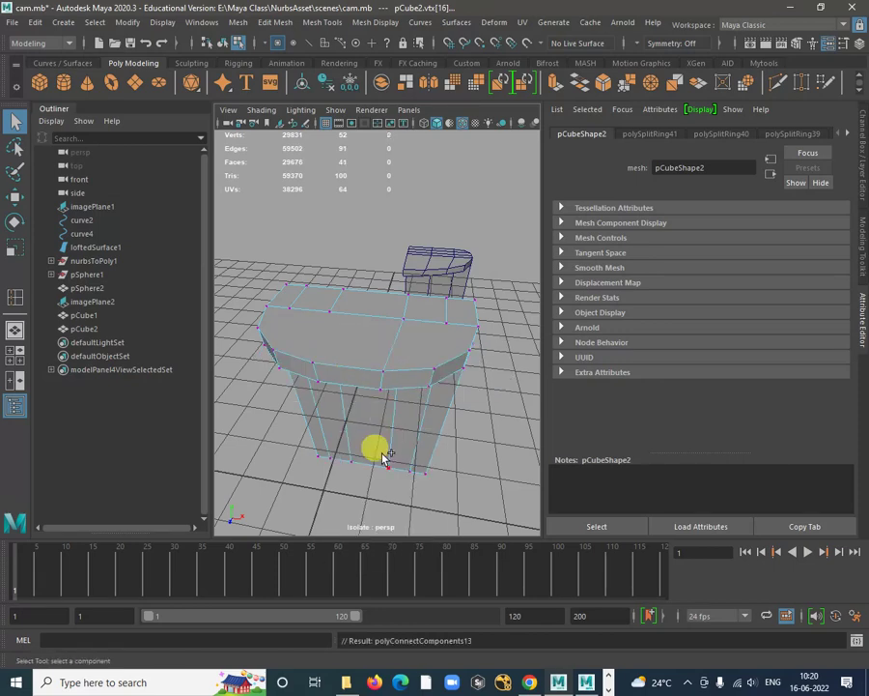
left_click(329, 313)
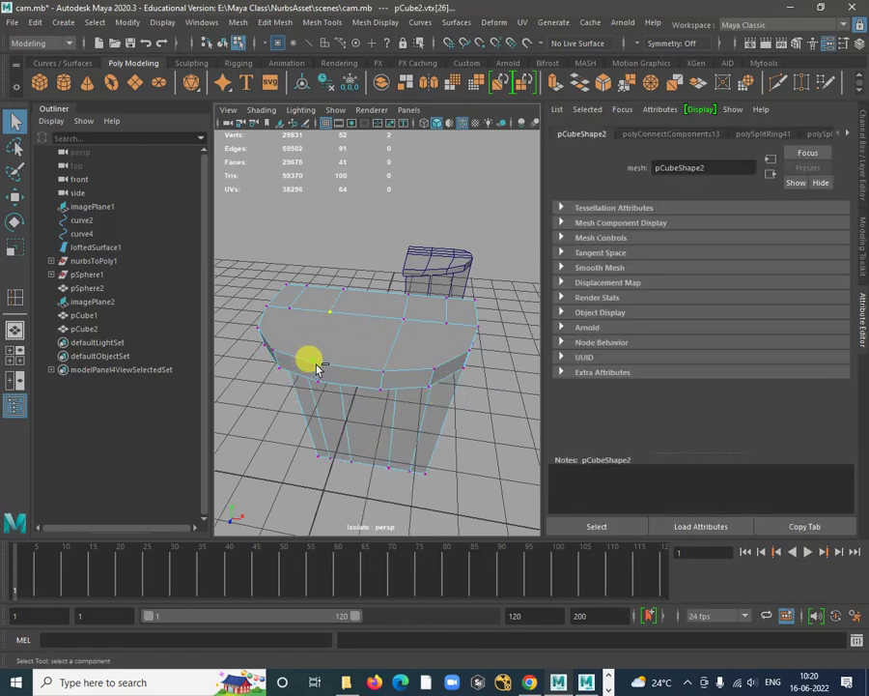
key("g")
left_click(288, 310)
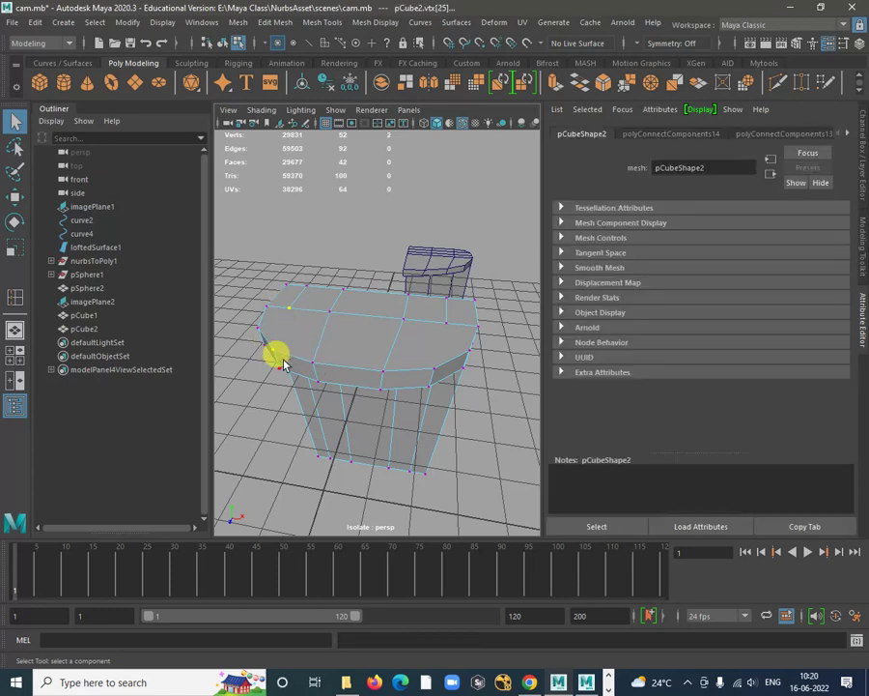
key("g")
left_click(440, 345)
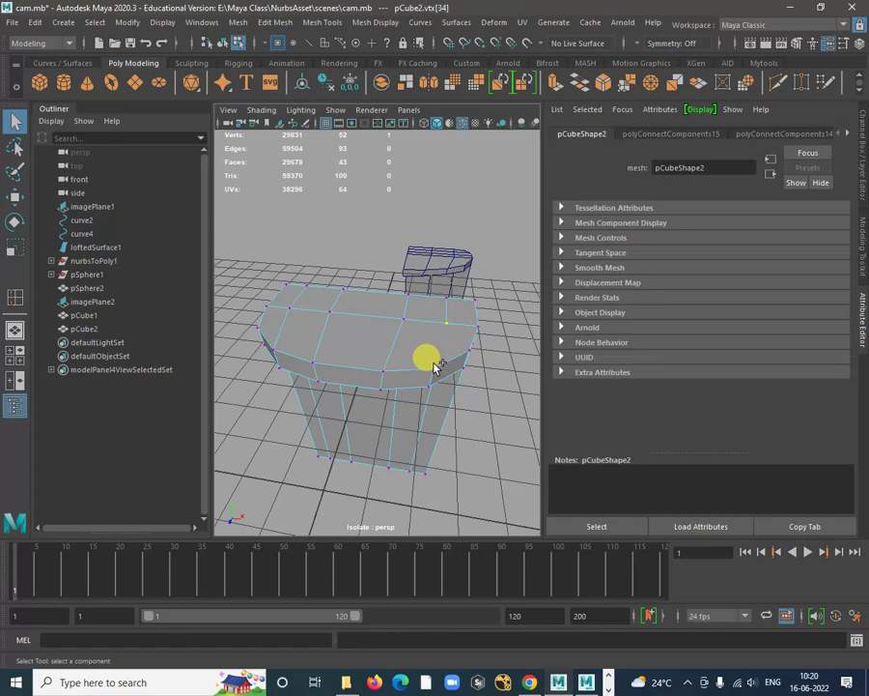
key("g")
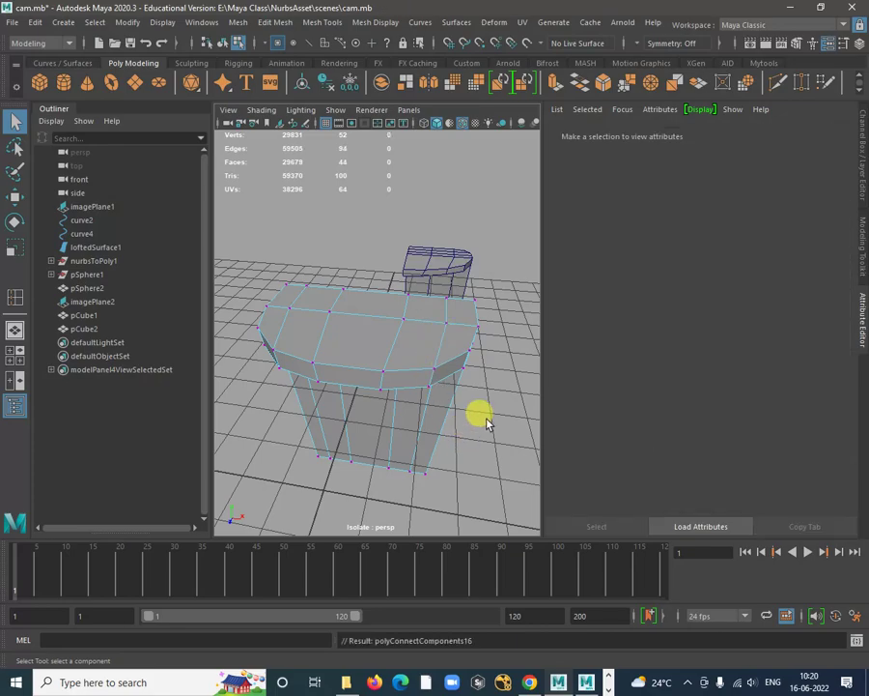
Connect the four inner vertices where the body meets the ledge's underside to the matching vertices on the front rim
left_click_drag(479, 414, 447, 287, "alt")
left_click(434, 271)
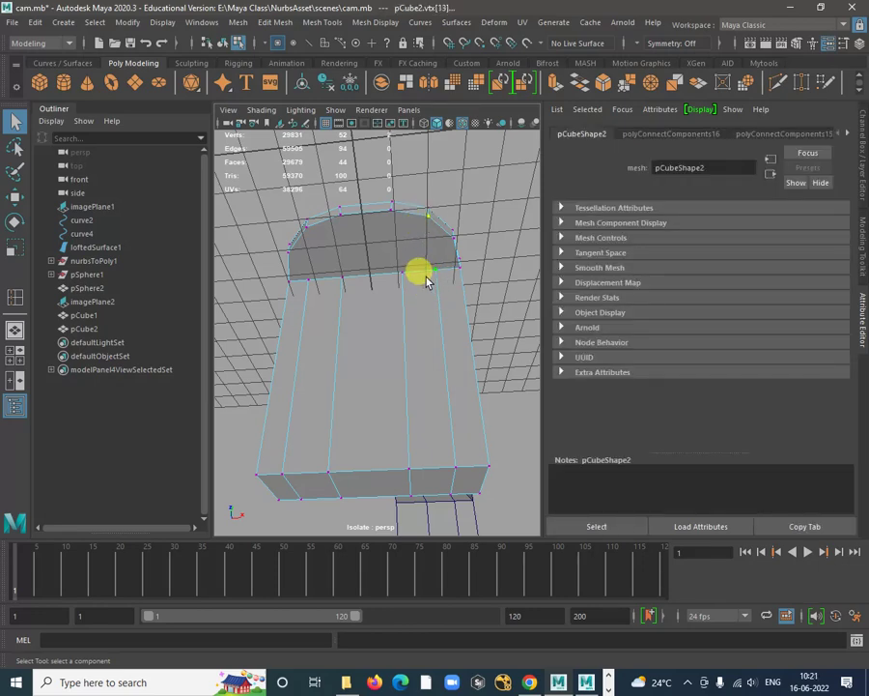
key("g")
left_click(393, 209)
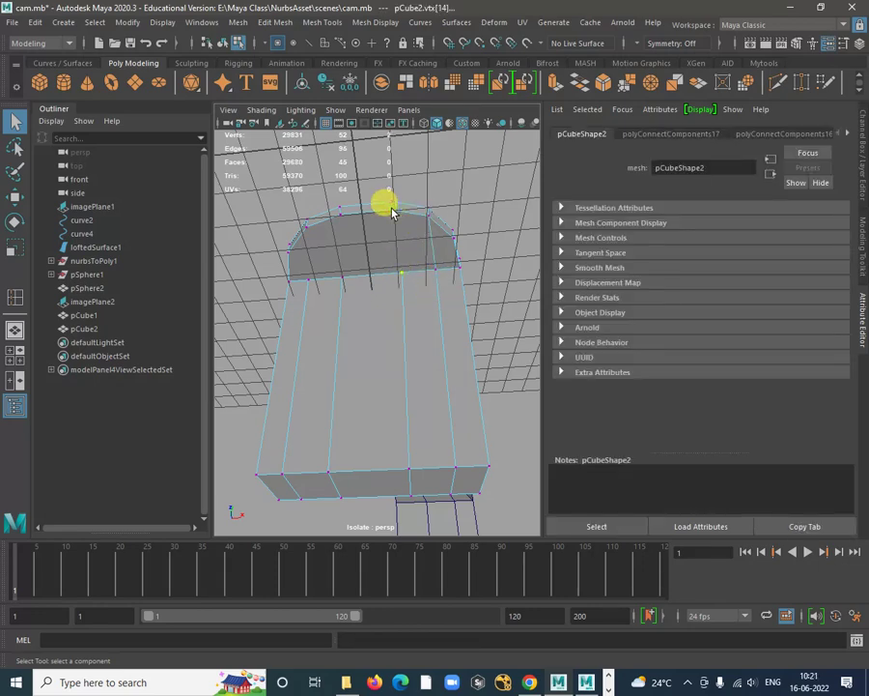
key("g")
left_click(344, 221)
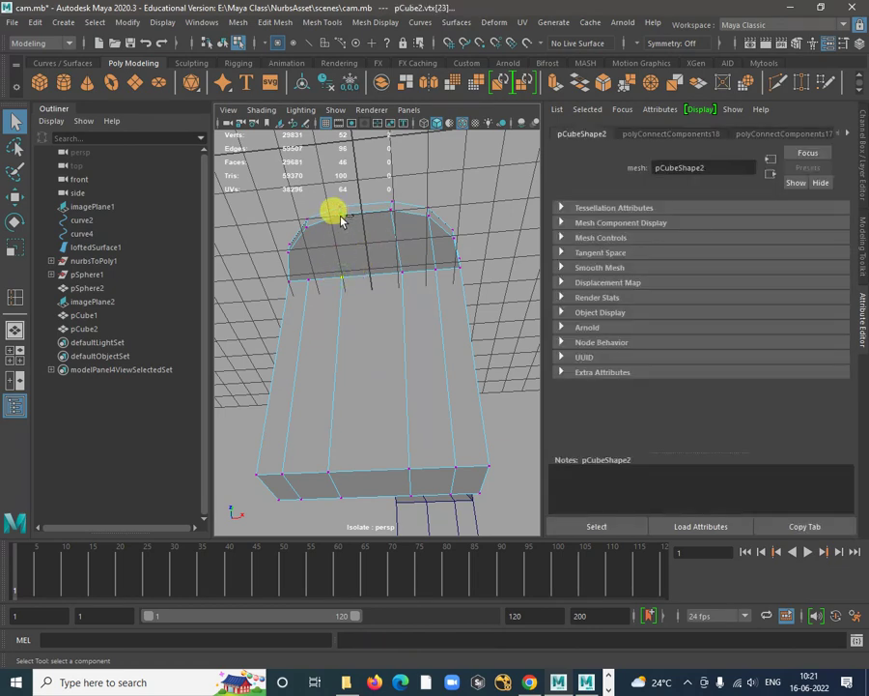
key("g")
left_click(309, 281)
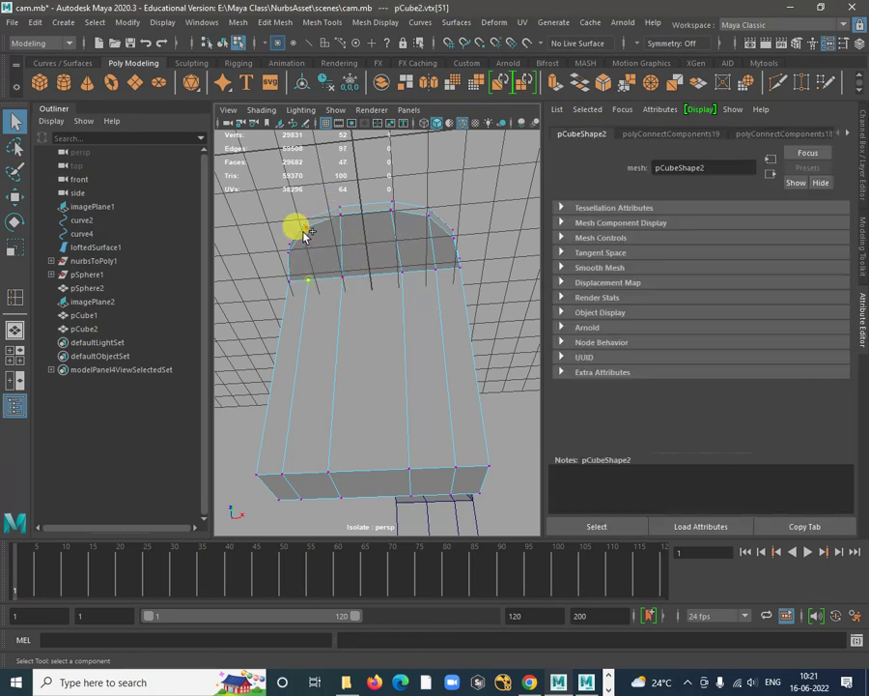
key("g")
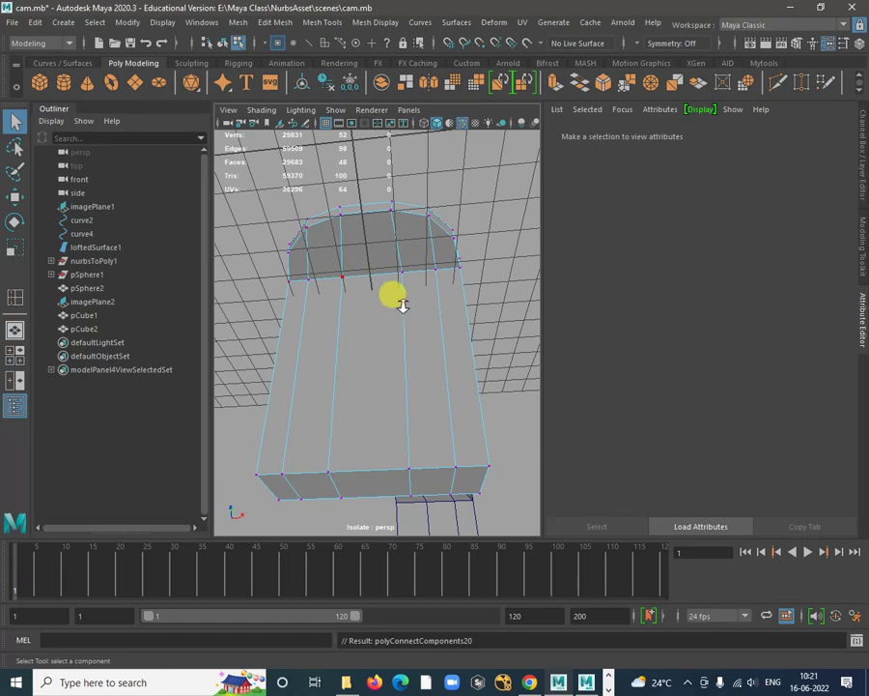
Bevel the two rear vertical corner edges of the block with a fraction of 0.9 and 2 segments
left_click_drag(402, 305, 247, 260, "alt")
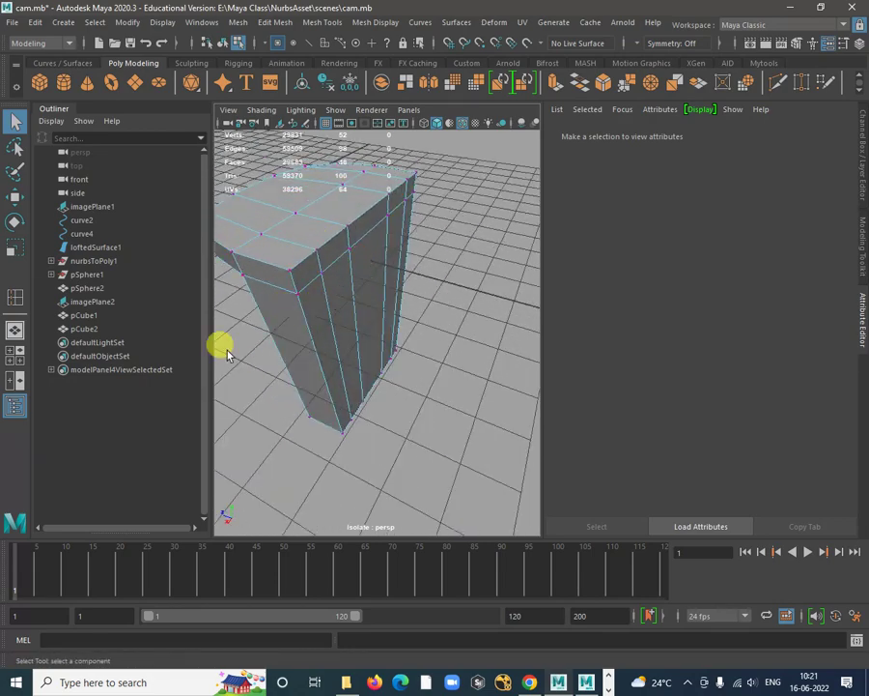
key("w")
right_click_drag(295, 305, 240, 305)
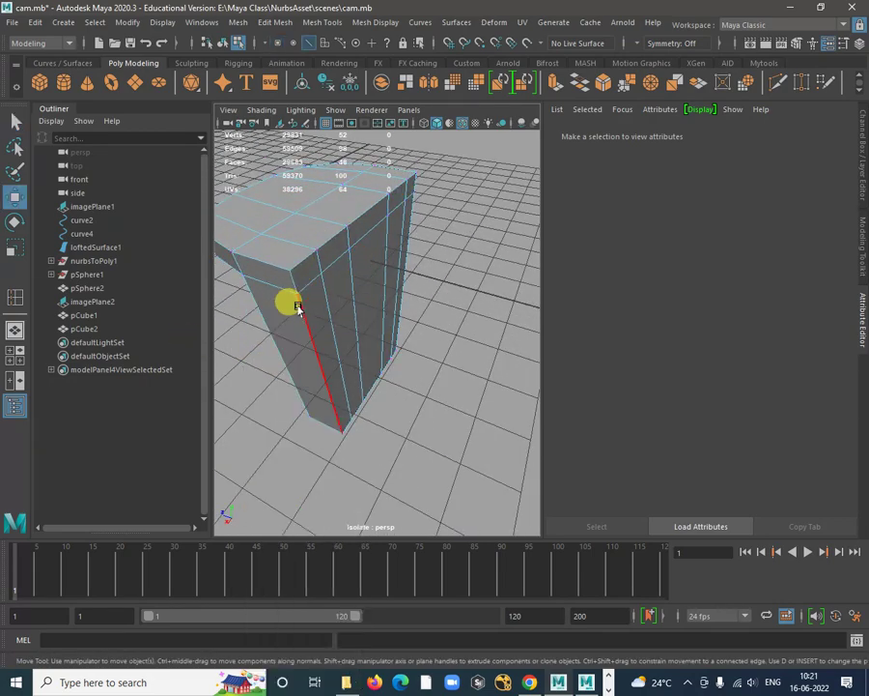
left_click(300, 309)
left_click_drag(301, 309, 439, 287, "alt")
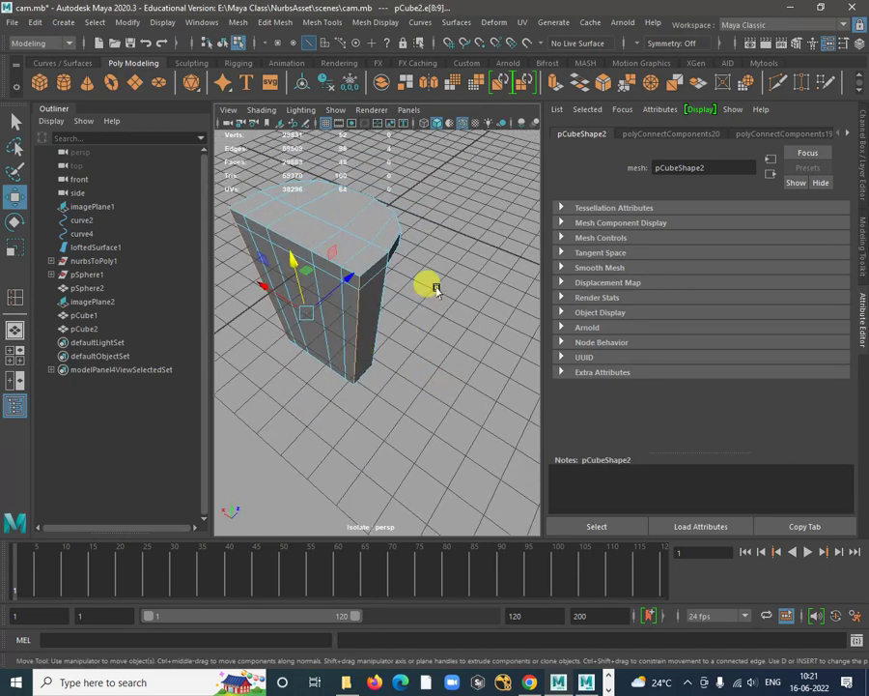
right_click_drag(440, 287, 488, 283, "shift")
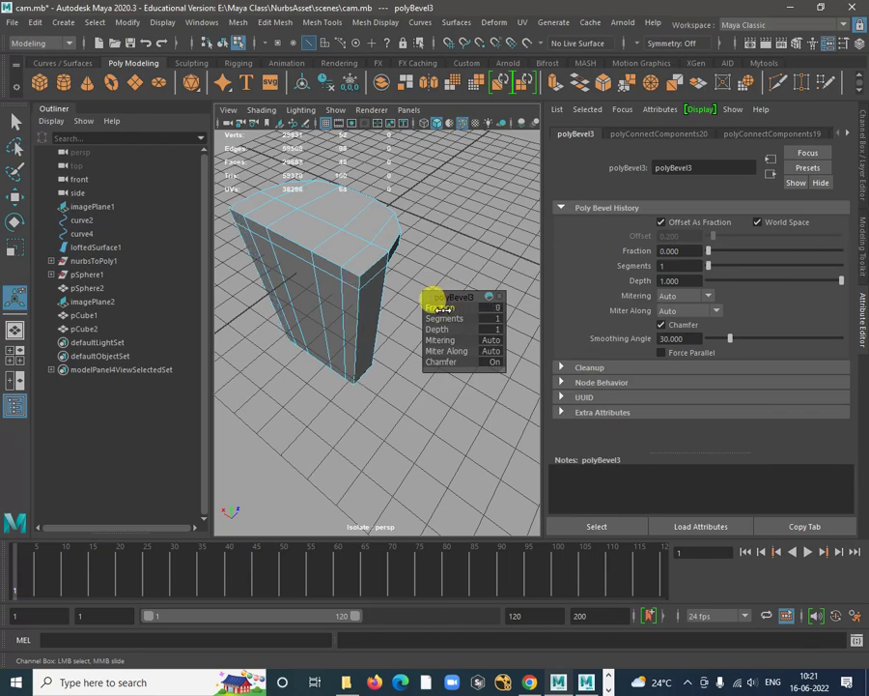
left_click_drag(441, 307, 387, 319, "alt")
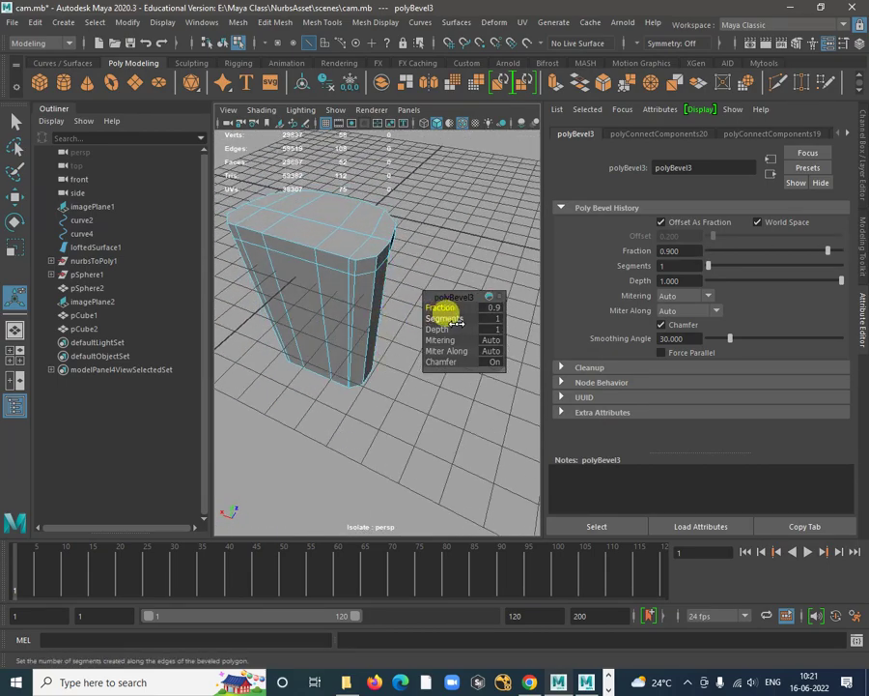
left_click_drag(447, 318, 454, 319)
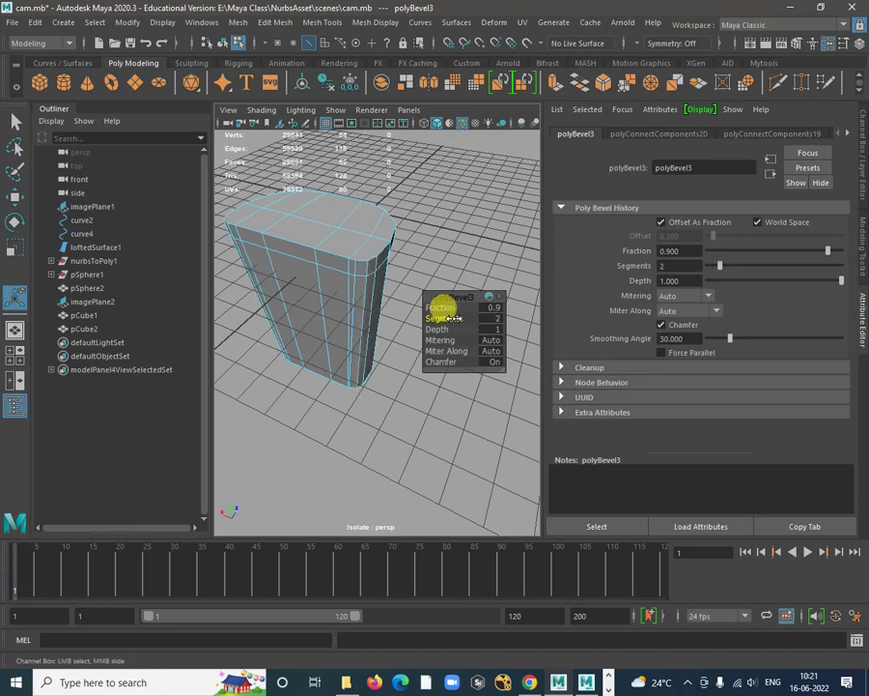
Delete the middle vertical edges of the two rear corner bevels
left_click_drag(454, 318, 357, 288, "alt")
left_click(309, 297)
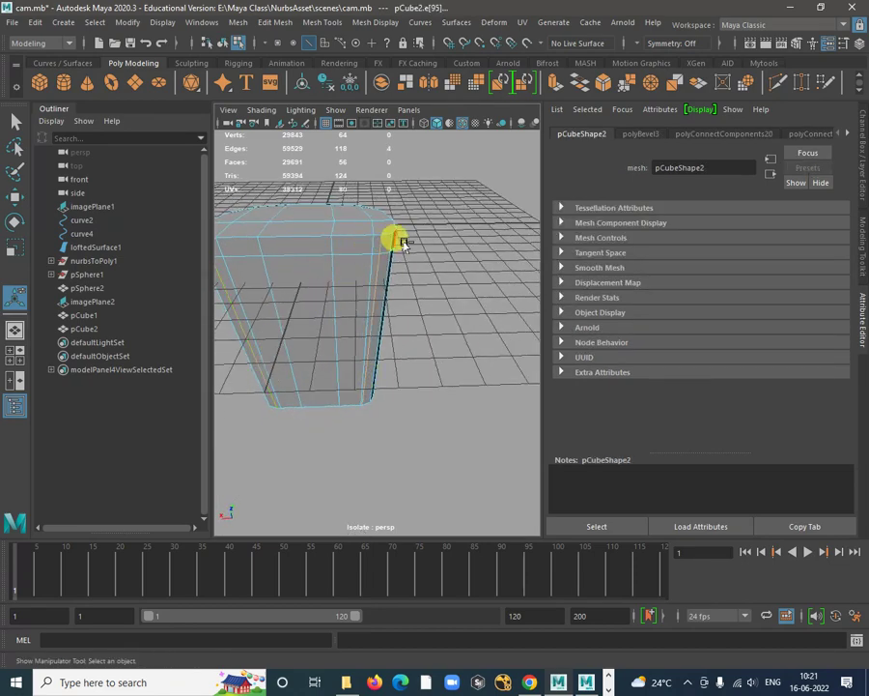
key("Delete")
Cut a new edge line with Multi-Cut along the top's rear strip, from one beveled rear corner to the other
left_click_drag(430, 319, 374, 306, "alt")
scroll(369, 326, "up", 3)
right_click_drag(329, 263, 294, 261)
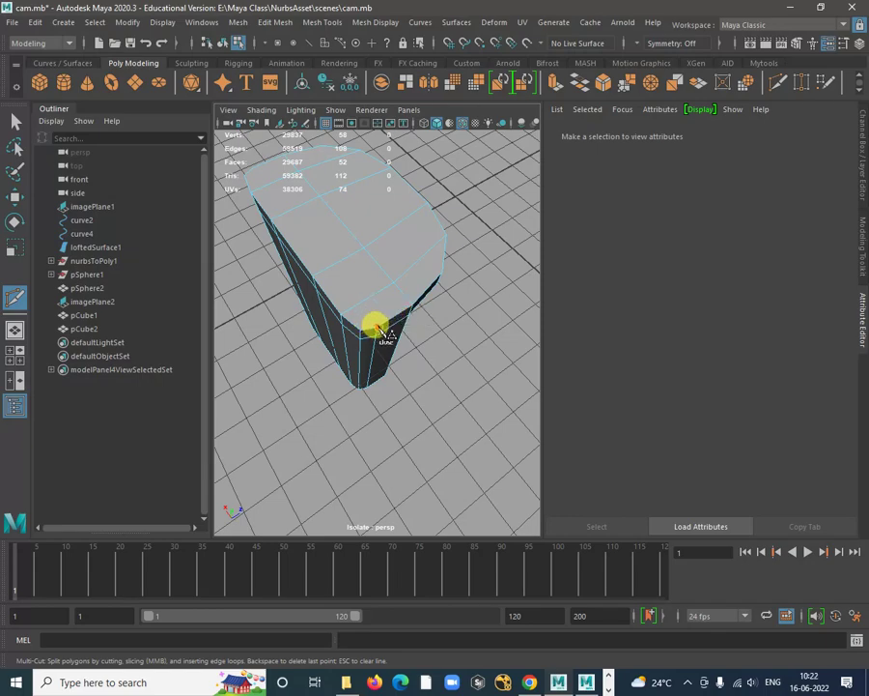
left_click(378, 329)
scroll(458, 388, "down", 3)
left_click_drag(458, 389, 576, 399, "alt")
scroll(458, 294, "up", 3)
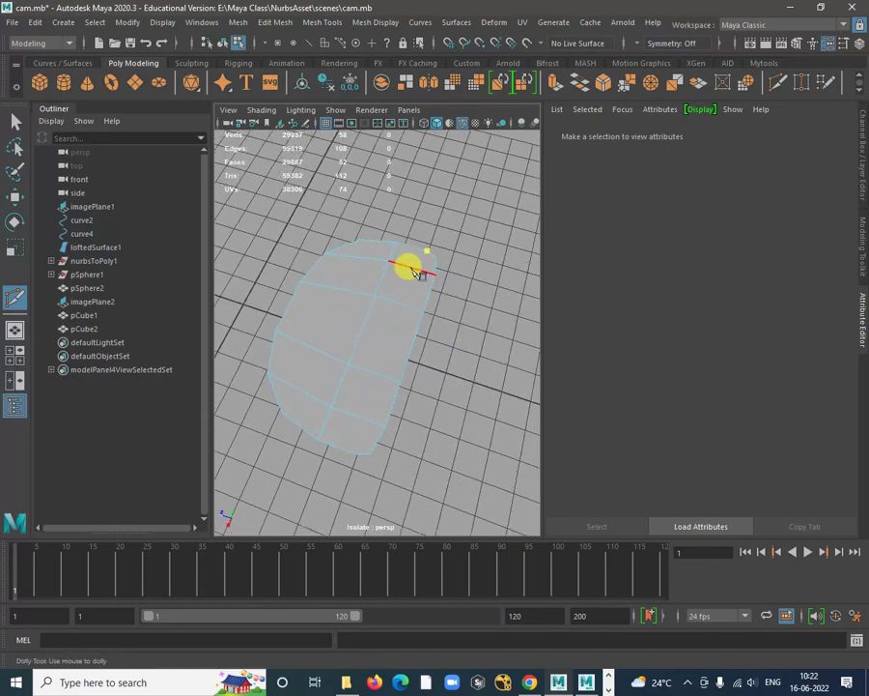
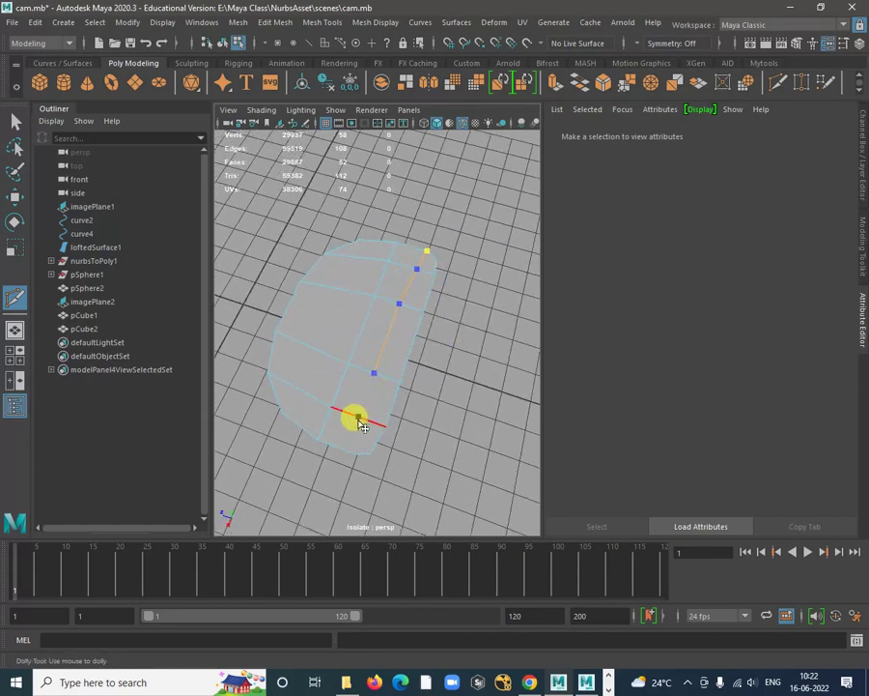
left_click_drag(360, 426, 377, 282, "alt")
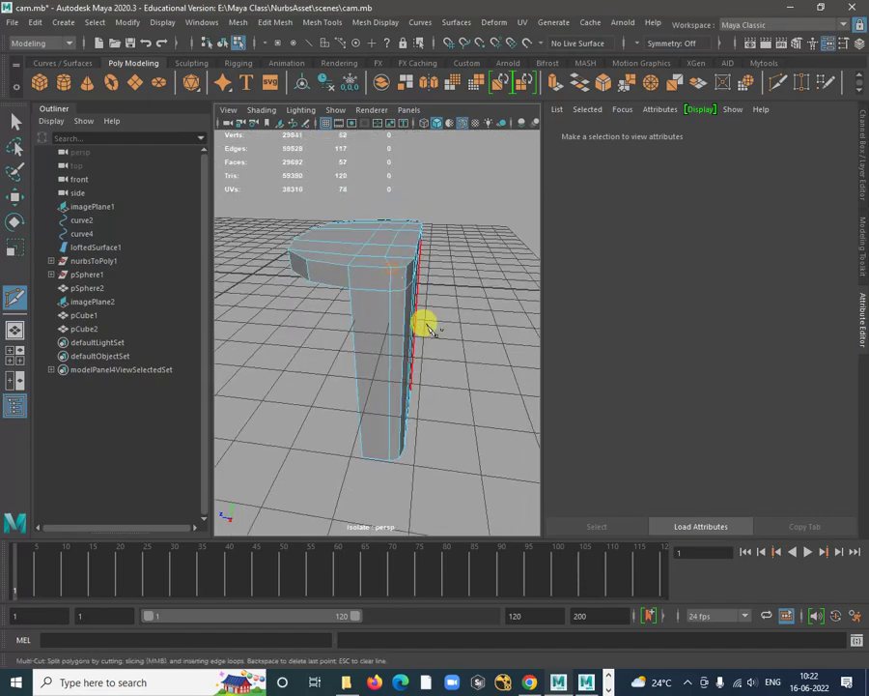
left_click_drag(428, 326, 416, 396, "alt")
right_click_drag(415, 396, 440, 357, "alt")
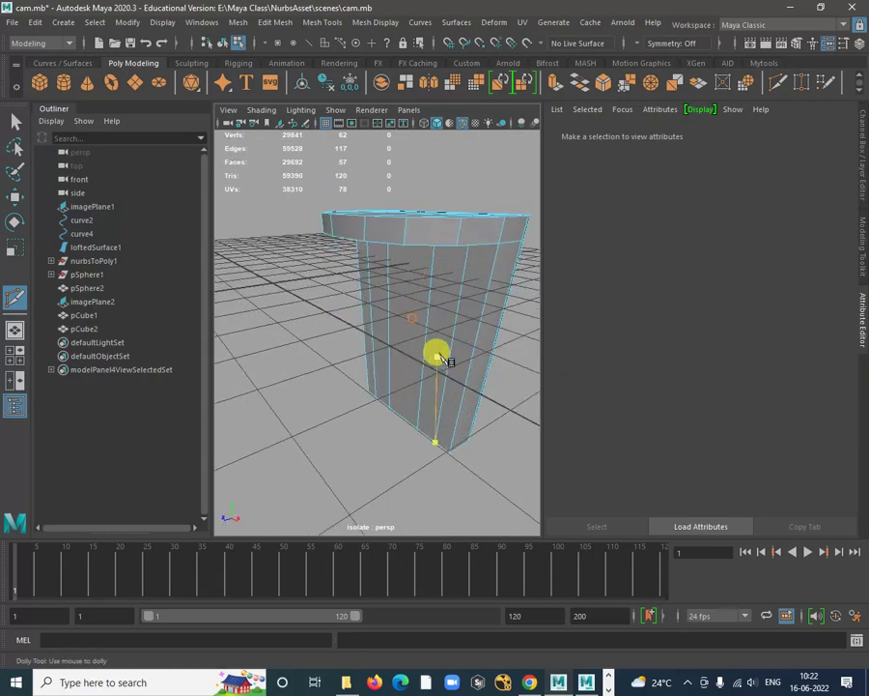
left_click_drag(441, 357, 406, 305, "alt")
Check the block's shape in smooth preview and return it to the unsmoothed display
left_click(388, 243)
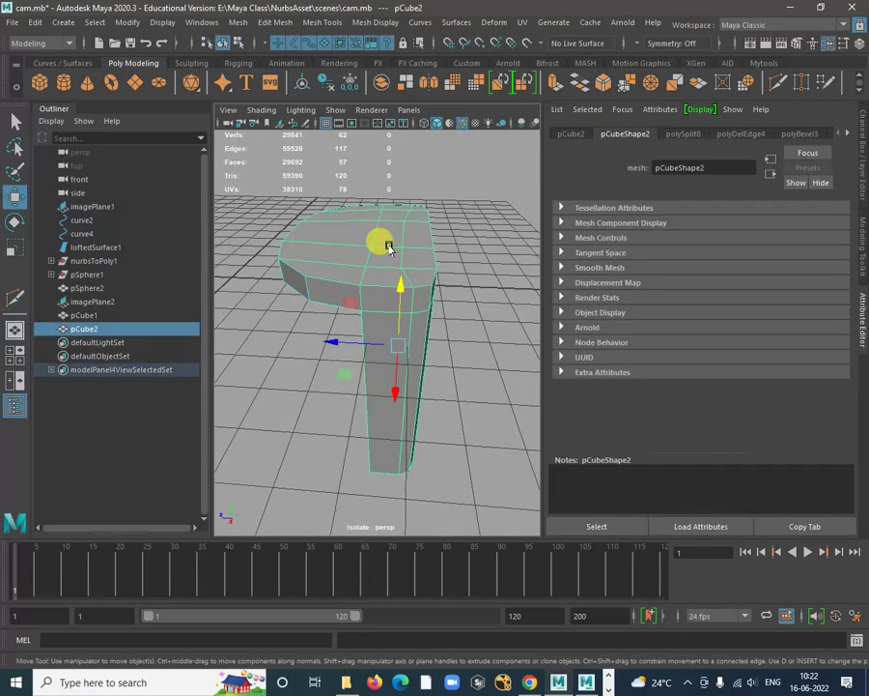
key("3")
left_click(447, 237)
left_click_drag(447, 237, 423, 289, "alt")
left_click(396, 320)
key("1")
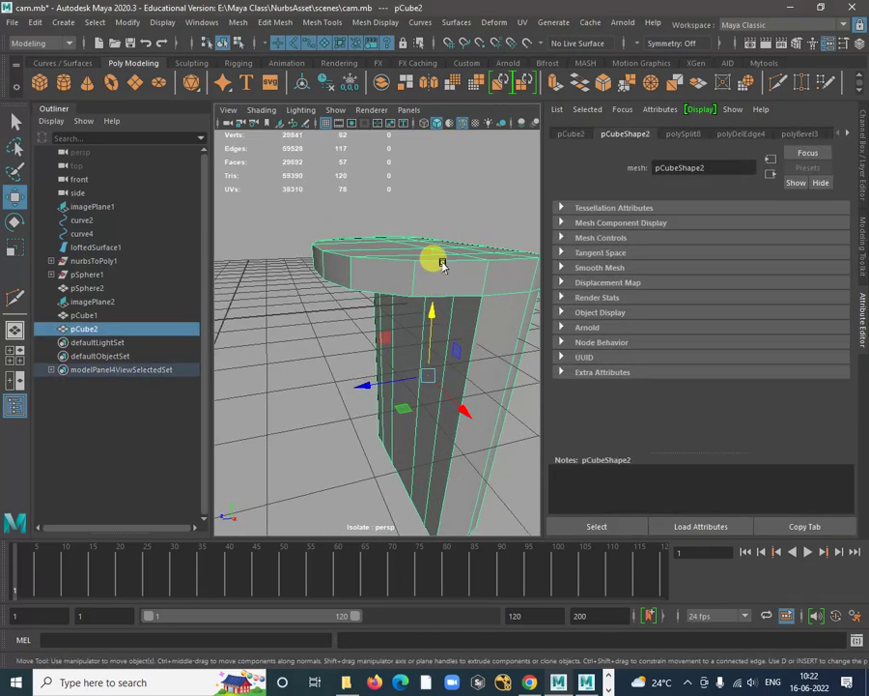
Insert two supporting edge loops around the ledge's rim, one near its top edge and one near its lower edge
right_click(445, 264, "shift")
left_click(386, 287)
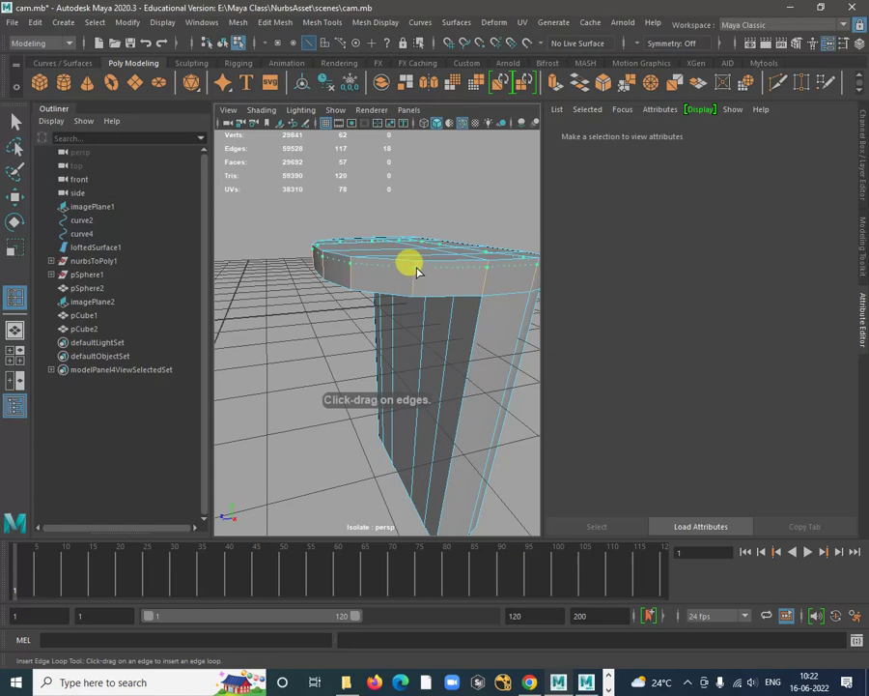
left_click_drag(418, 269, 418, 298)
scroll(427, 348, "down", 5)
left_click_drag(428, 353, 394, 248, "alt")
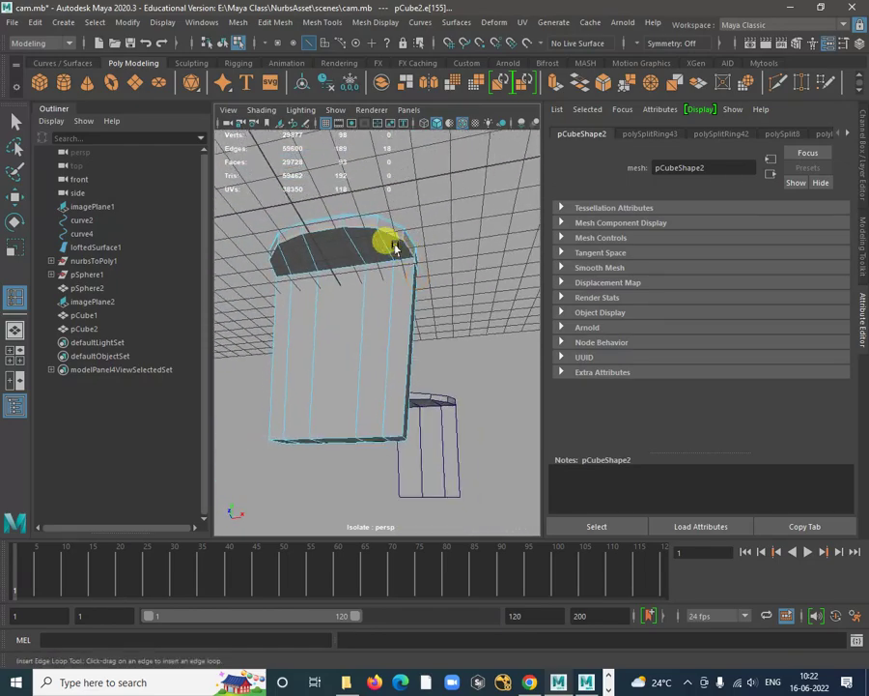
Insert a vertical edge loop down the body's narrow sides, close to the front face beneath the ledge
key("w")
left_click_drag(415, 306, 392, 229, "alt")
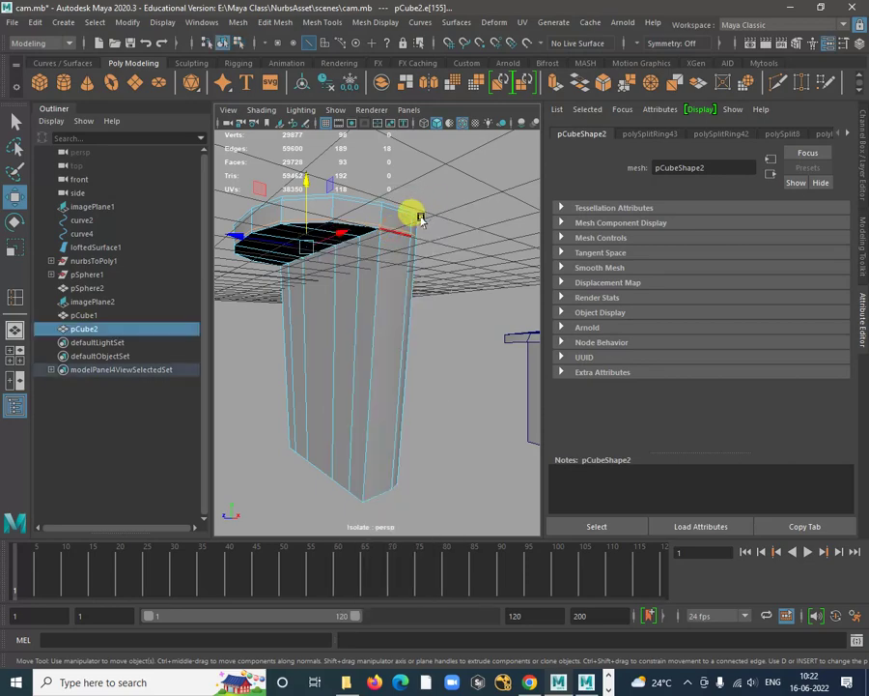
double_click(421, 218)
right_click(395, 230, "shift")
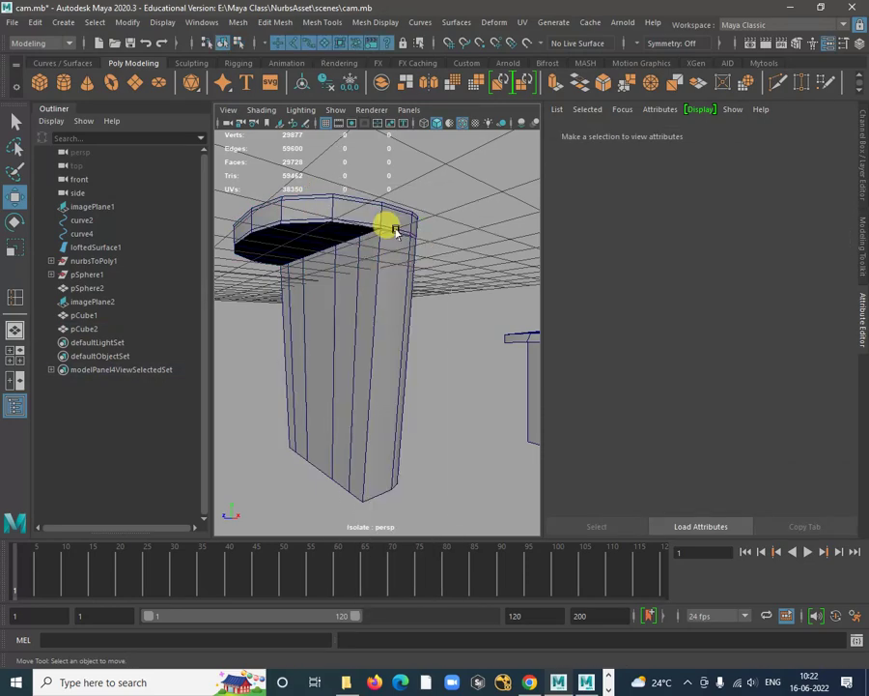
left_click(396, 219)
right_click(404, 219, "shift")
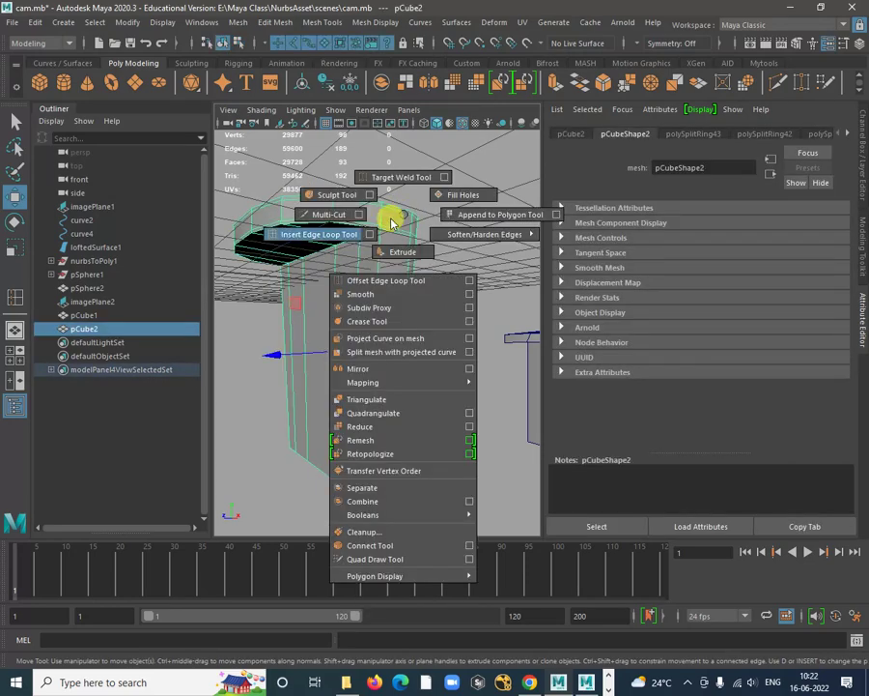
left_click(343, 235)
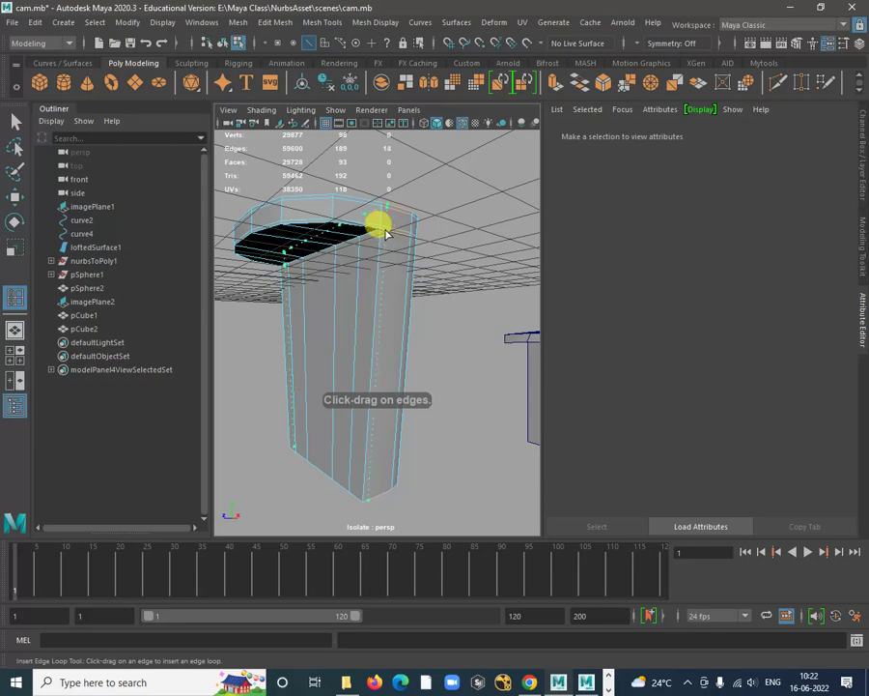
left_click_drag(385, 233, 378, 302)
scroll(400, 296, "up", 4)
key("w")
left_click(343, 310)
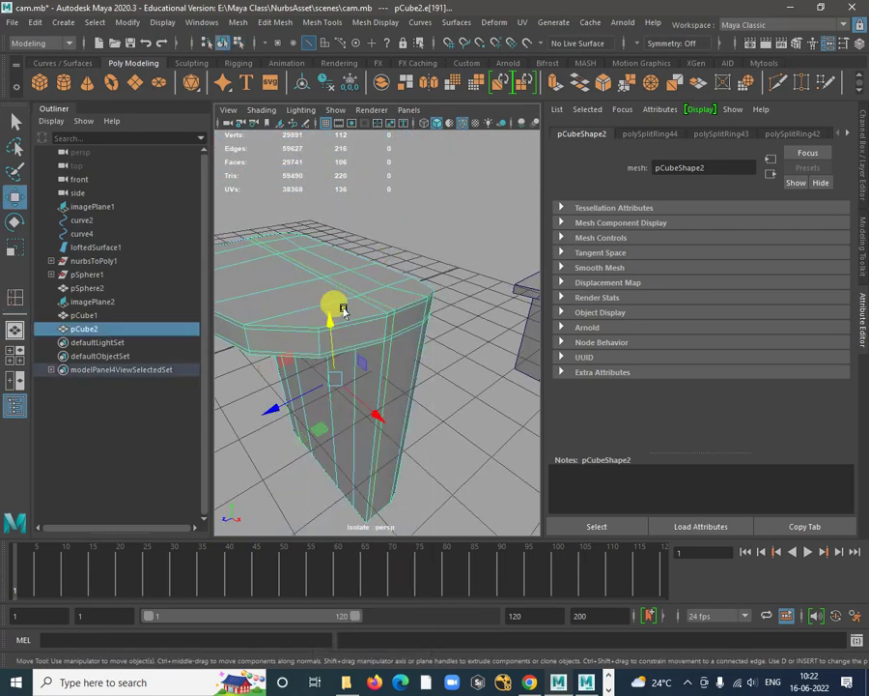
Inspect the block's body and the ledge's underside in smooth preview, and return to the unsmoothed display
key("3")
left_click(418, 230)
mouse_move(422, 316)
left_mouse_down("alt")
mouse_move(406, 268)
mouse_move(454, 264)
mouse_move(409, 301)
left_mouse_up("alt")
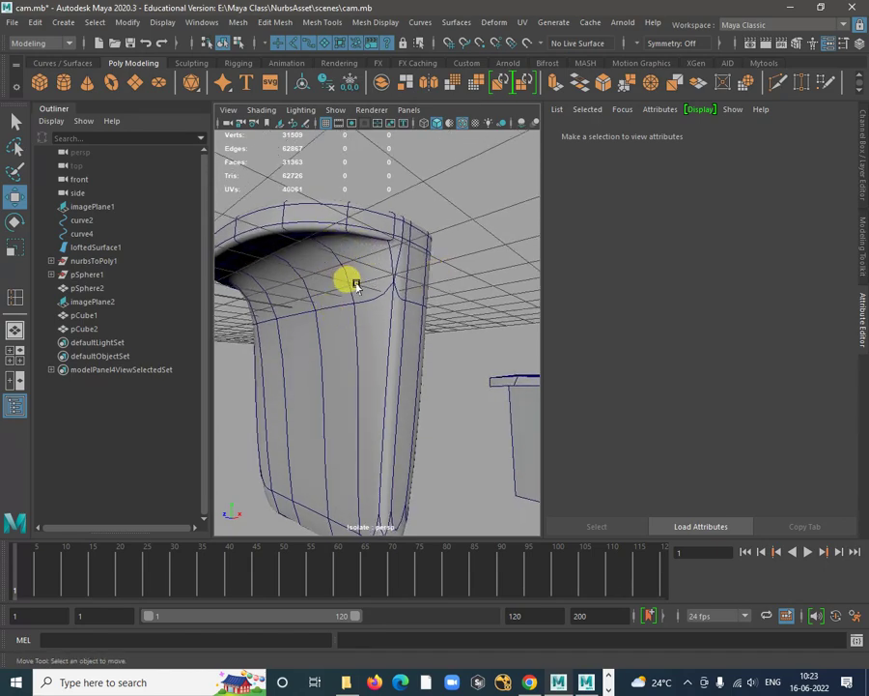
left_click(373, 274)
key("1")
Insert a horizontal edge loop around the body just beneath the ledge and show the block in smooth preview
left_click_drag(374, 302, 436, 200, "alt")
right_click(441, 203, "shift")
left_click(383, 222)
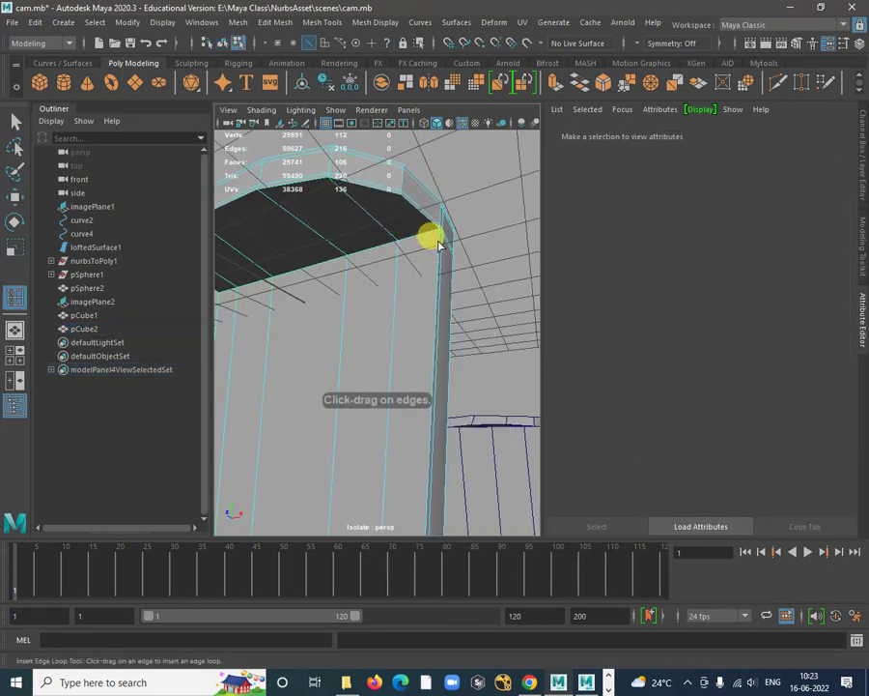
key("w")
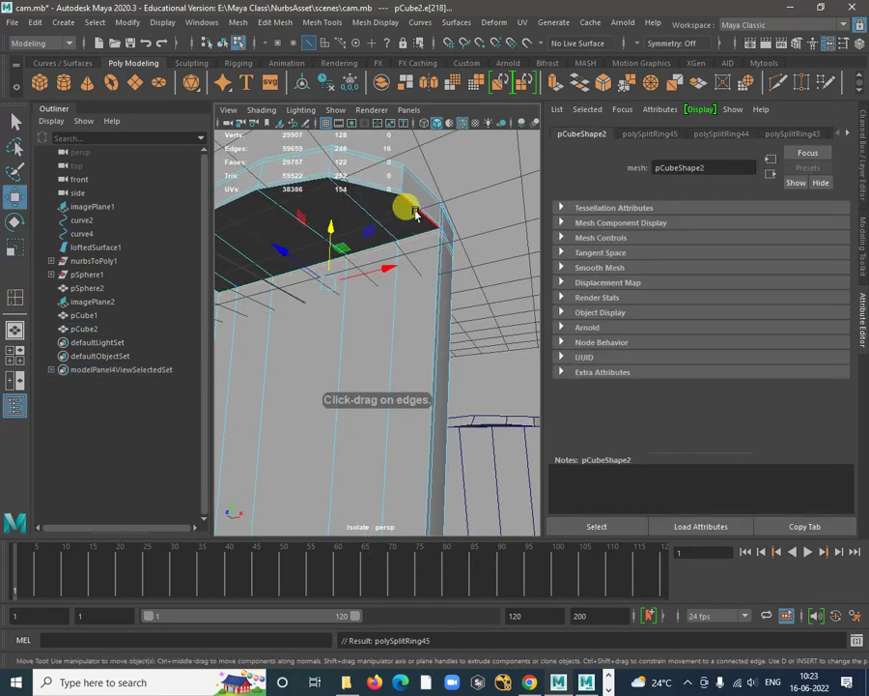
right_click_drag(416, 205, 456, 186)
key("3")
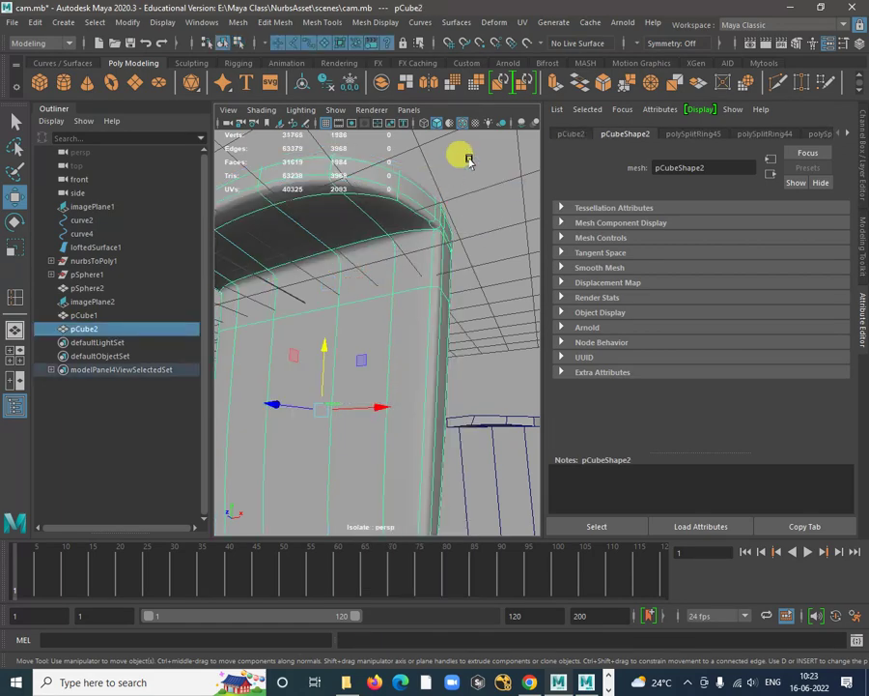
left_click(468, 159)
Insert a supporting edge loop around the body close to its bottom end
scroll(429, 252, "down", 5)
left_click_drag(429, 253, 402, 324, "alt")
scroll(394, 295, "up", 2)
left_click(421, 256)
right_click(431, 255, "shift")
left_click(349, 272)
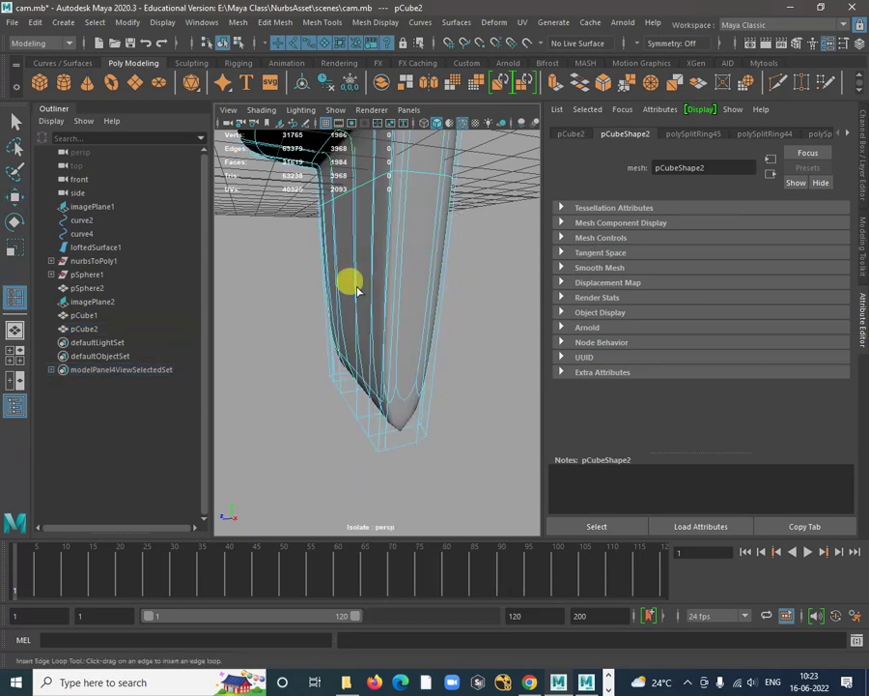
left_click_drag(381, 426, 383, 450)
scroll(396, 418, "down", 3)
left_click_drag(401, 407, 435, 414, "alt")
key("w")
right_click_drag(419, 219, 459, 196)
left_click(461, 191)
Examine the corner where the ledge meets the body from several sides, in both smooth and unsmoothed display
scroll(460, 232, "down", 3)
left_click_drag(458, 261, 434, 278, "alt")
left_click_drag(355, 251, 375, 268, "alt")
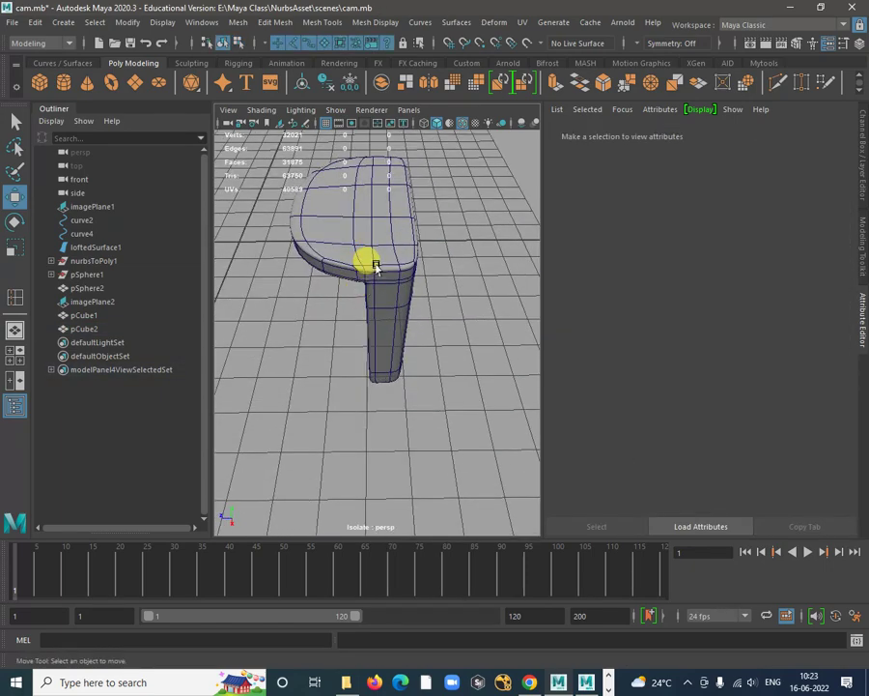
left_click(376, 257)
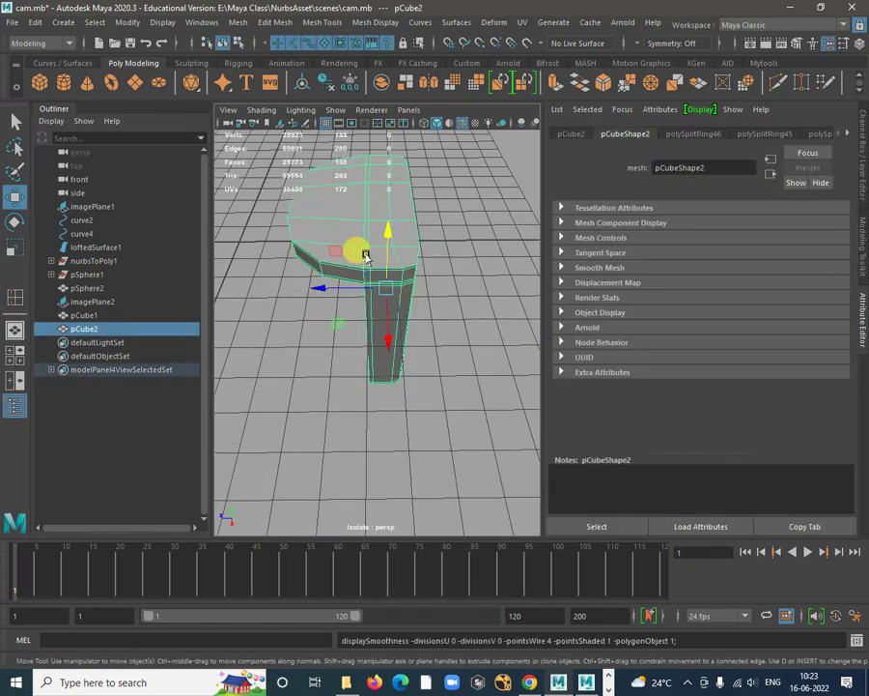
left_click_drag(367, 256, 432, 321, "alt")
right_click_drag(385, 304, 408, 293, "alt")
left_click_drag(409, 293, 377, 392, "alt")
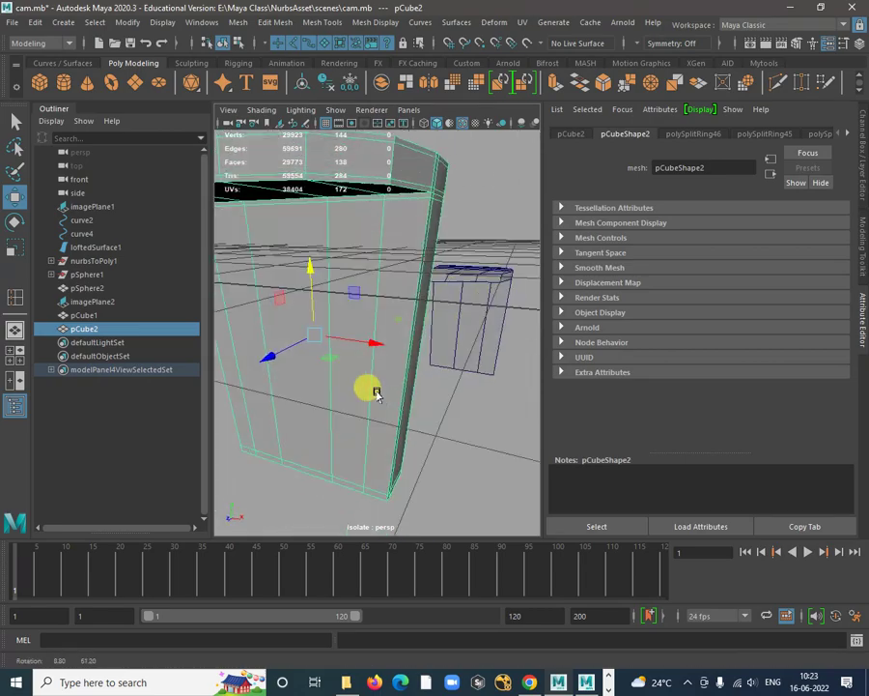
right_click_drag(377, 392, 394, 327, "alt")
left_click_drag(394, 326, 310, 252, "alt")
right_click_drag(310, 252, 420, 321, "alt")
left_click_drag(420, 321, 426, 224, "alt")
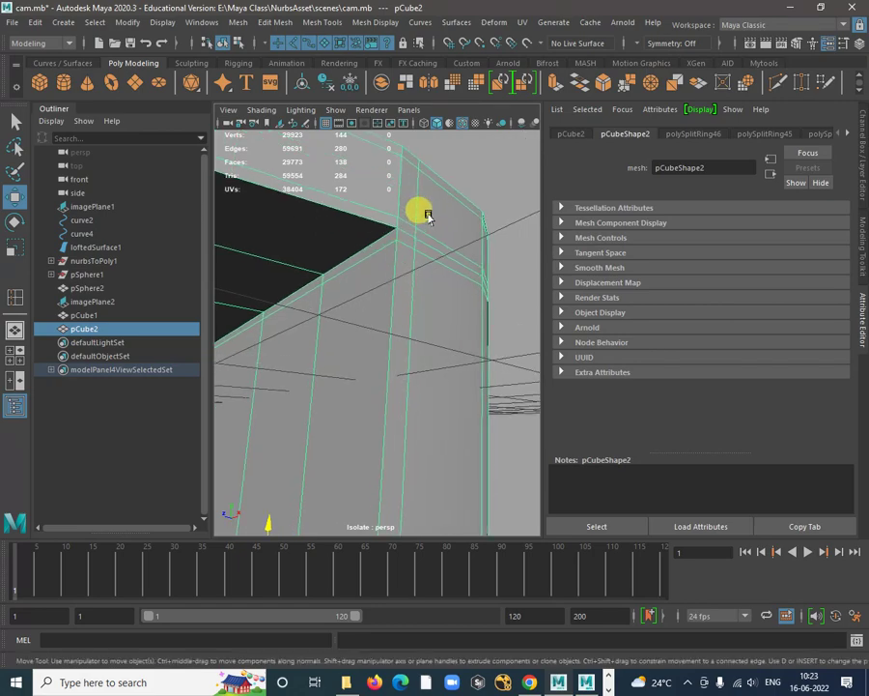
left_click(503, 187)
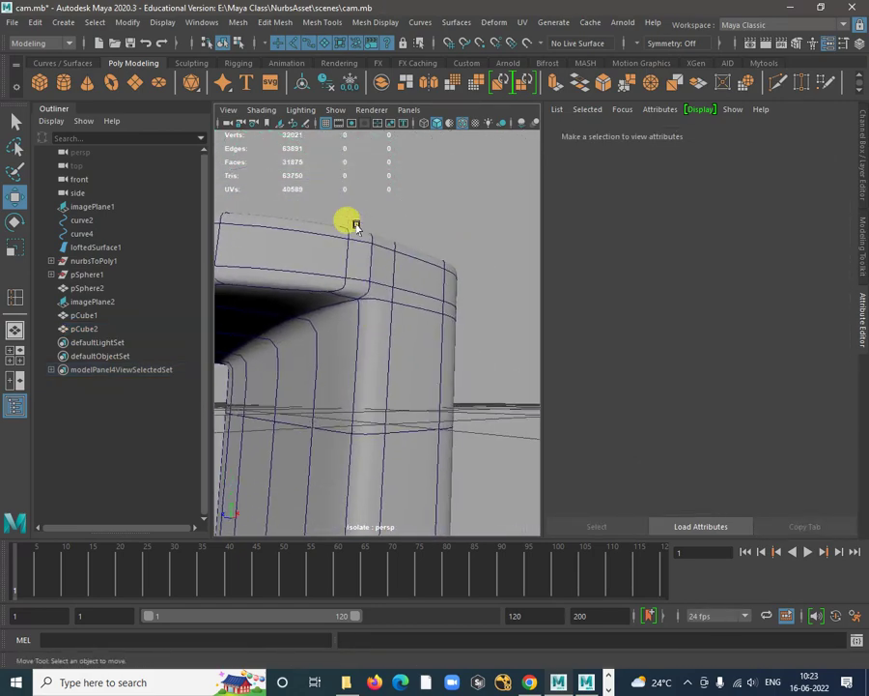
left_click_drag(355, 226, 356, 357, "alt")
left_click(370, 289)
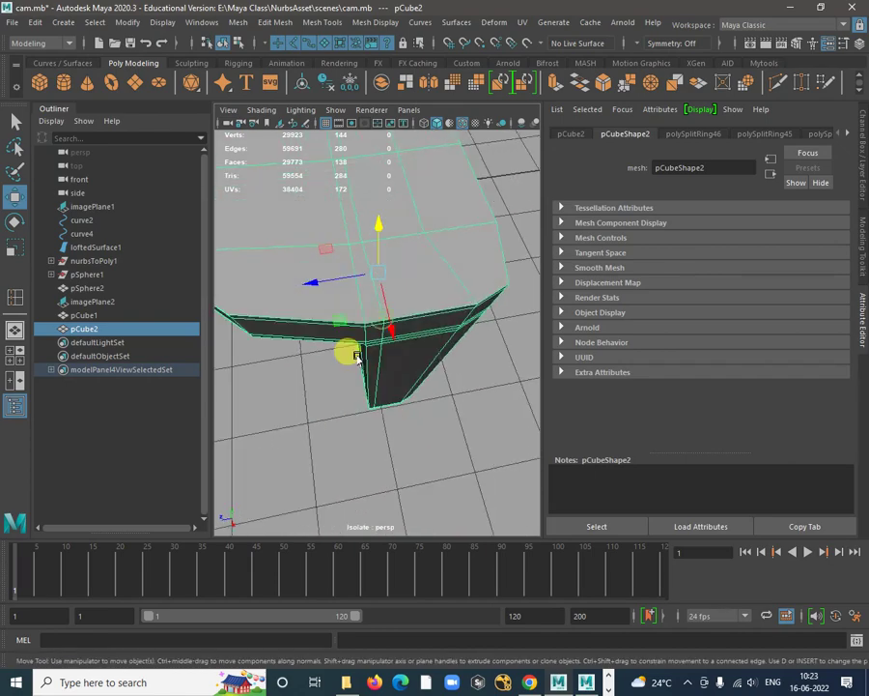
Delete the edge loop that runs lengthwise across the ledge's top and down the body's narrow sides
left_click_drag(353, 208, 363, 255, "alt")
right_click_drag(363, 255, 358, 204)
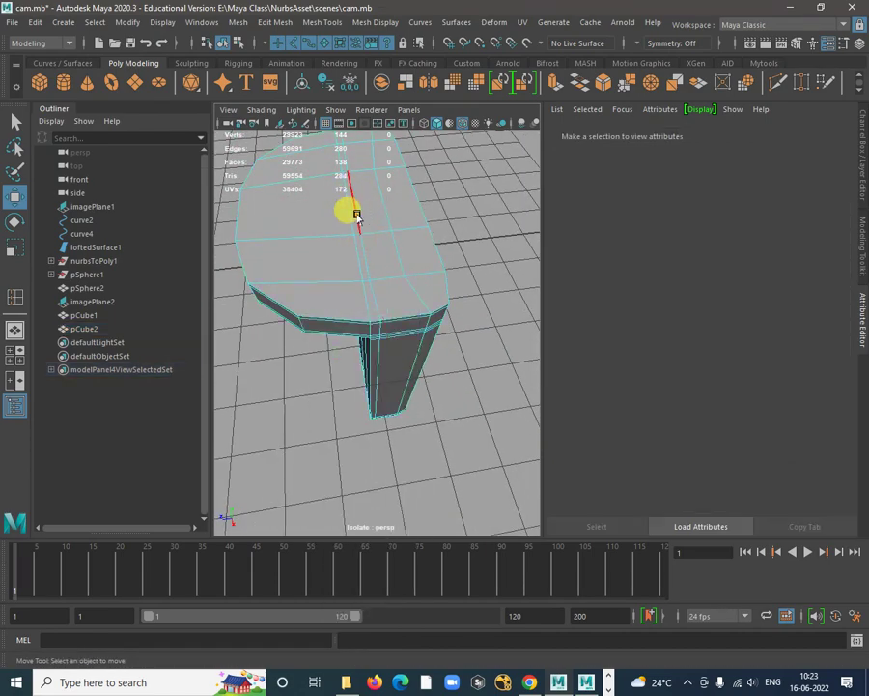
left_click(356, 215)
key("Delete")
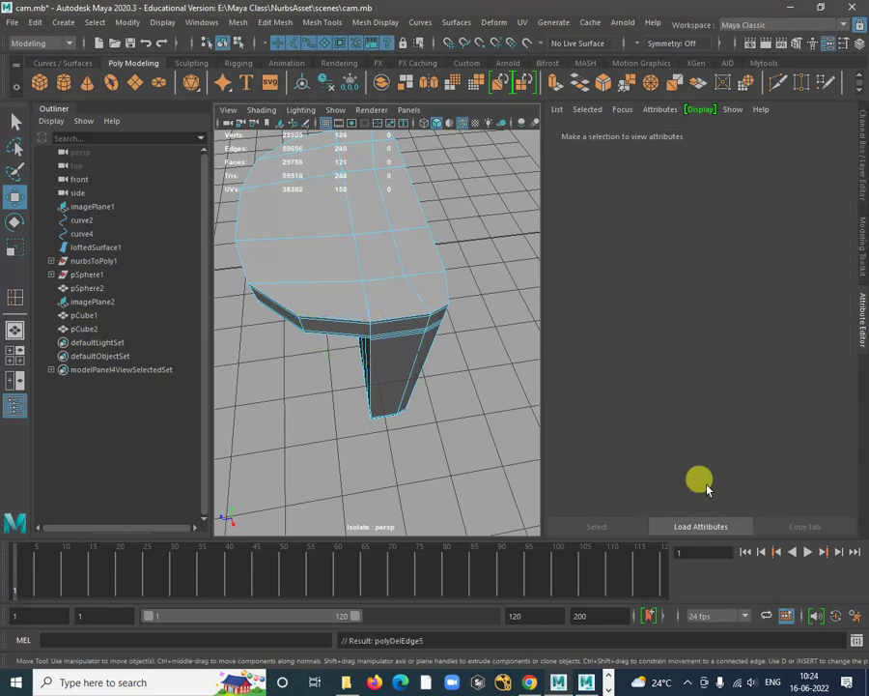
Delete the horizontal edge loop around the body just beneath the ledge
scroll(406, 409, "up", 3)
left_click_drag(405, 409, 400, 309, "alt")
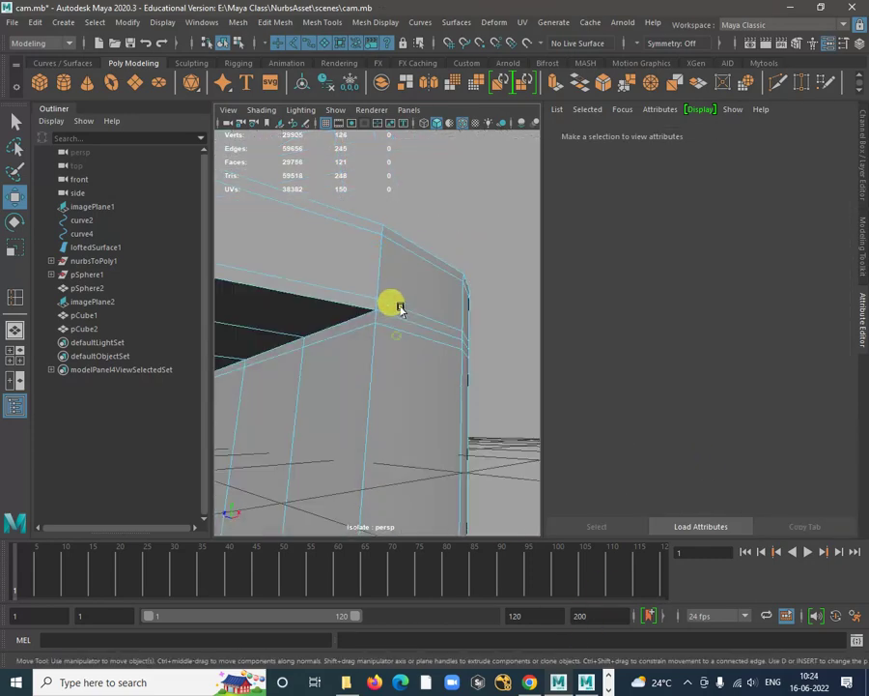
left_click(395, 325)
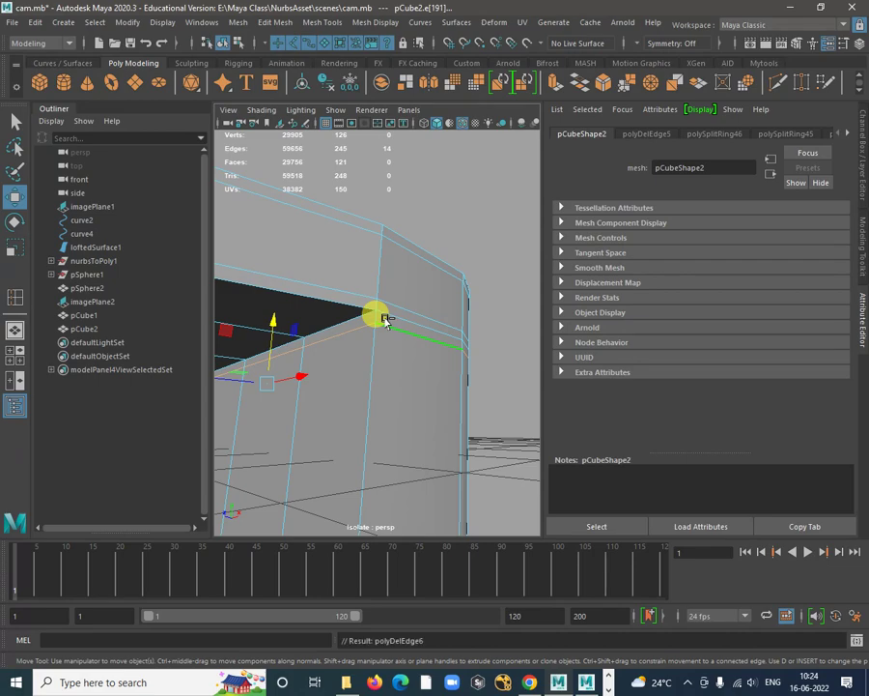
key("Delete")
Cut a new edge with Multi-Cut across the end of the ledge's underside and connect it to the nearby rim corner
left_click_drag(264, 307, 368, 246, "alt")
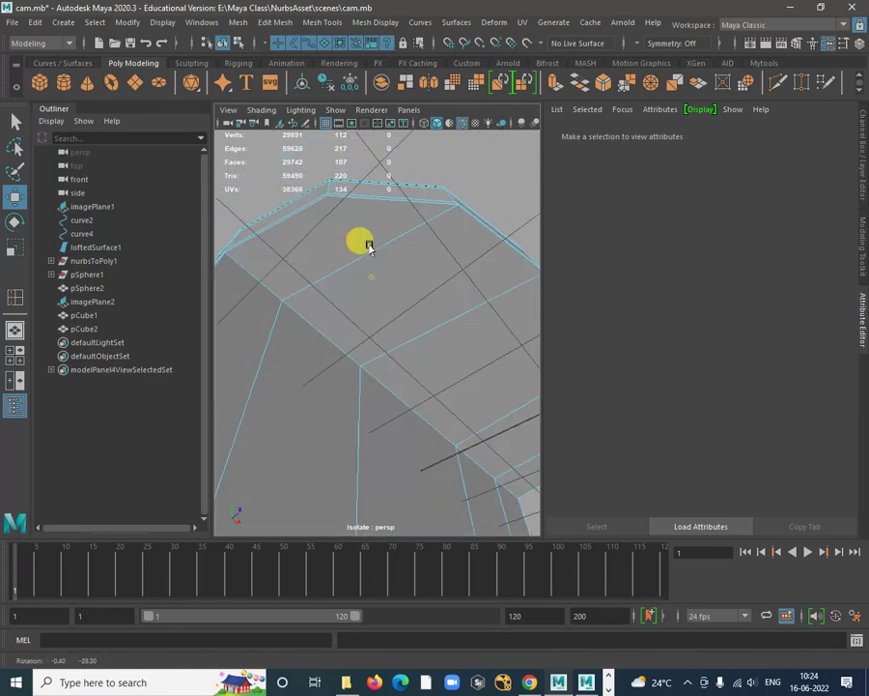
left_click(363, 205)
right_click(374, 214, "shift")
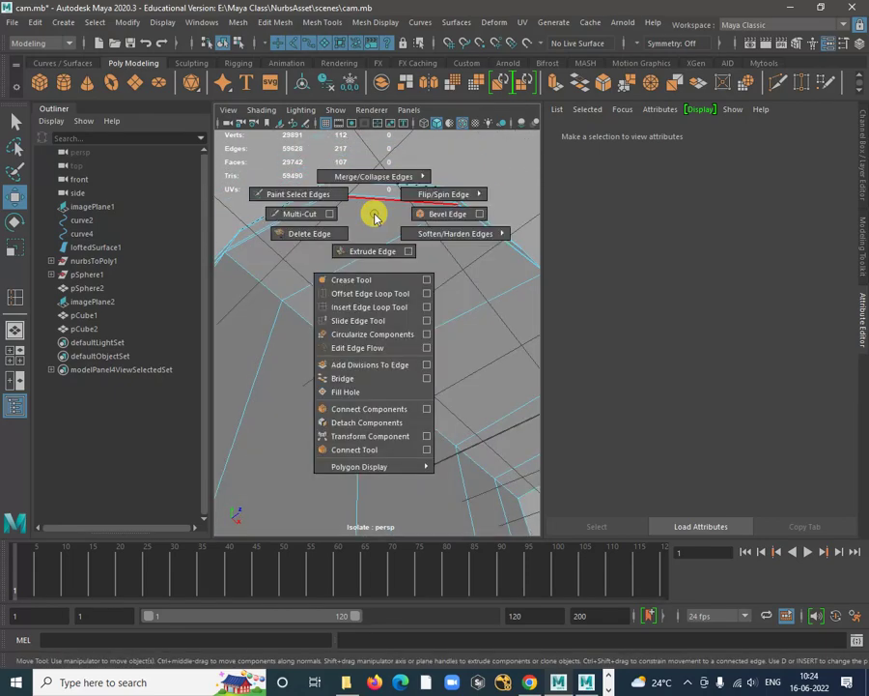
left_click(301, 217)
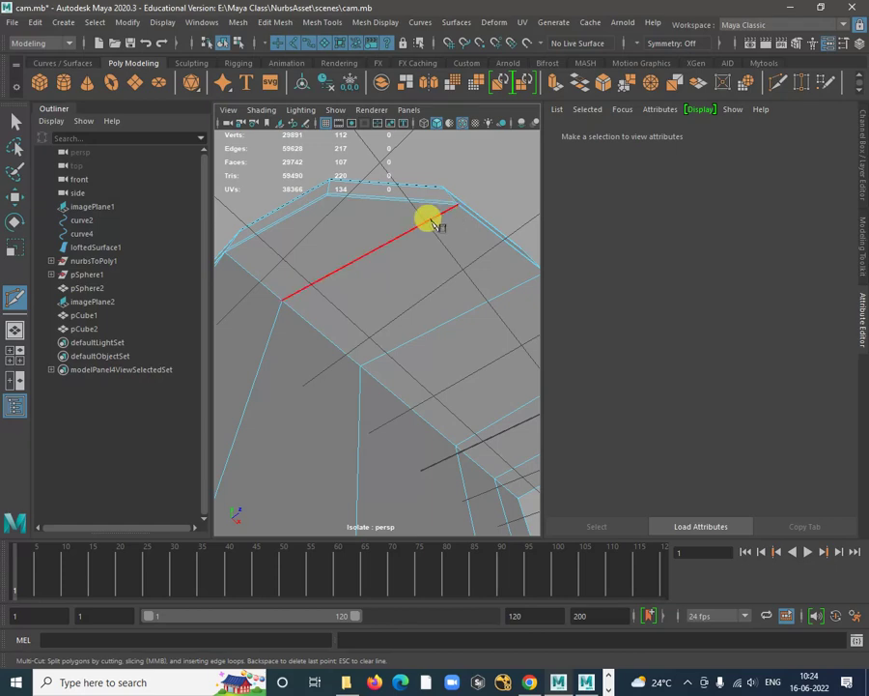
left_click_drag(404, 248, 294, 286, "alt")
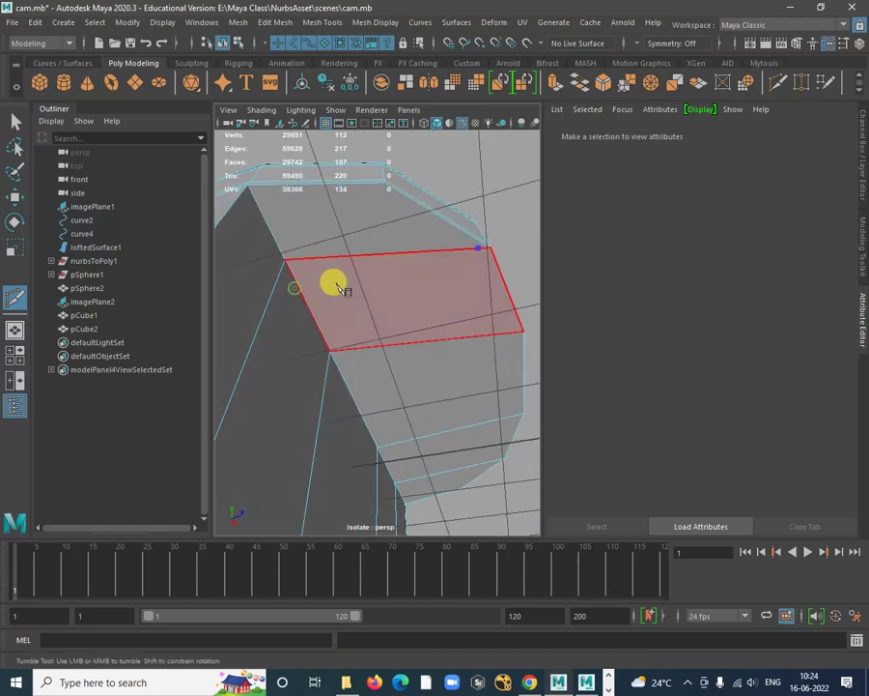
middle_click_drag(330, 232, 371, 283, "alt")
right_click_drag(371, 282, 349, 259, "alt")
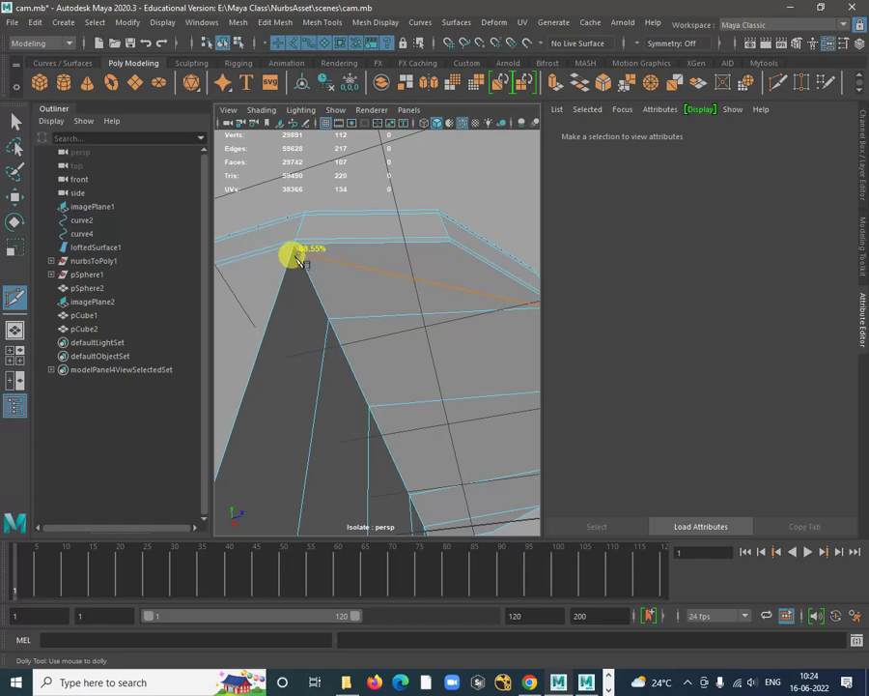
left_click(296, 257)
right_click(366, 285)
left_click_drag(368, 285, 412, 329, "alt")
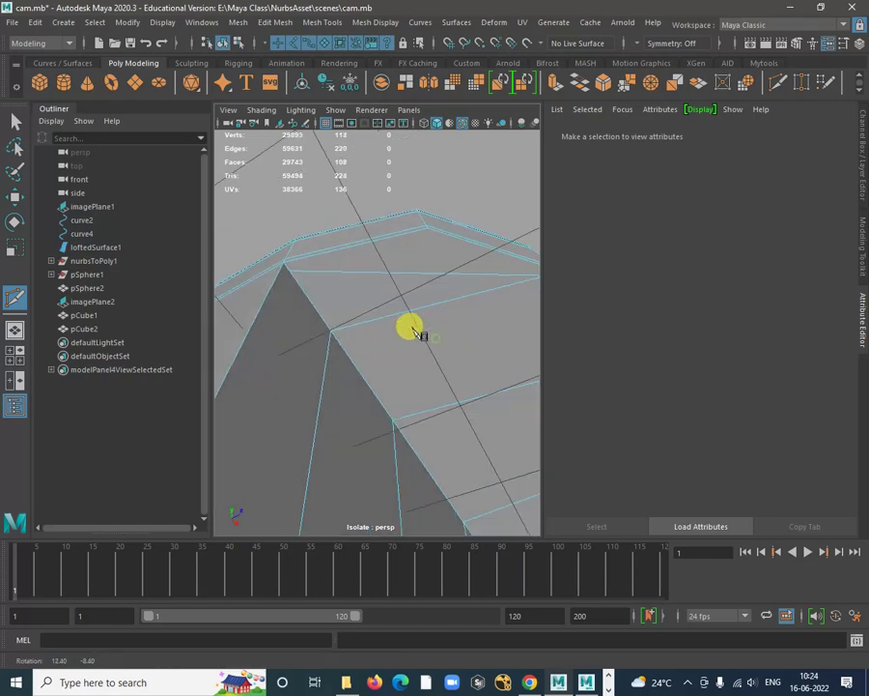
key("w")
Move the new vertex on the ledge's underside outward, close to the rim corner
left_click(427, 272)
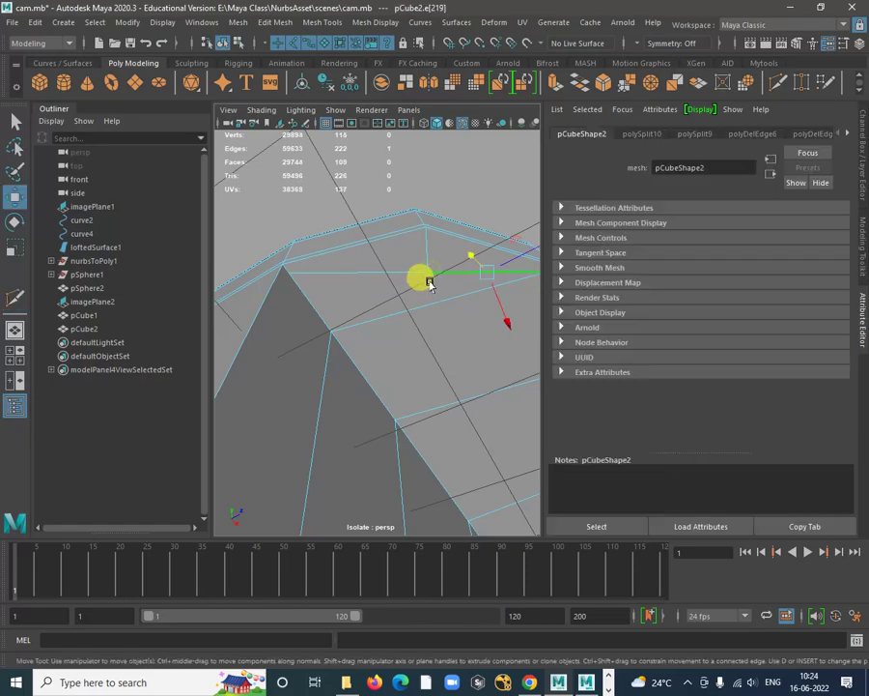
right_click_drag(433, 271, 372, 271)
left_click(427, 273)
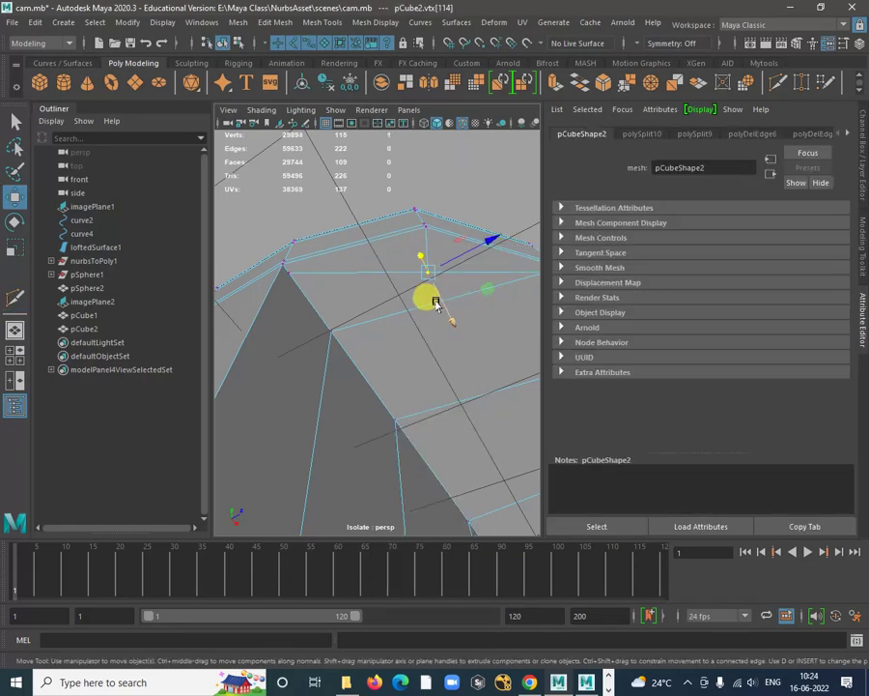
left_click_drag(435, 299, 449, 338, "alt")
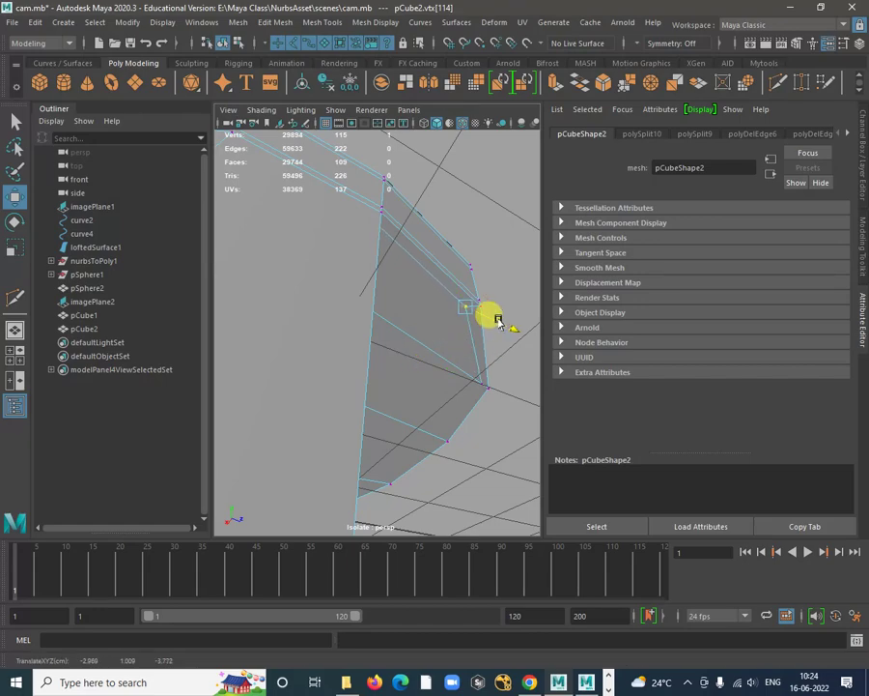
left_click_drag(476, 384, 364, 335, "alt")
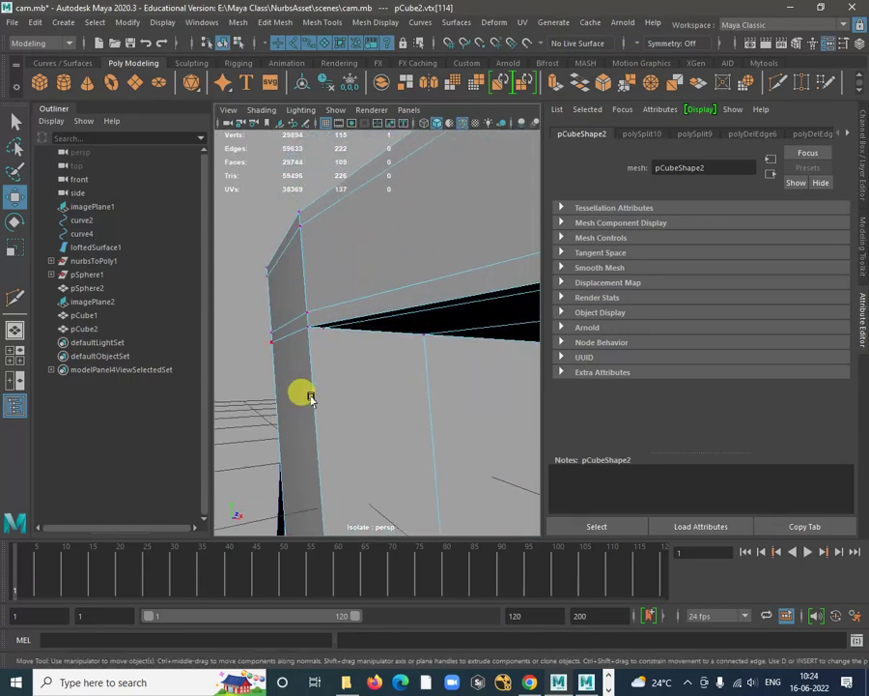
Check the newly cut underside corner in smooth preview and inspect it again in the unsmoothed display
left_click_drag(309, 396, 343, 254, "alt")
right_click_drag(340, 220, 350, 223)
key("3")
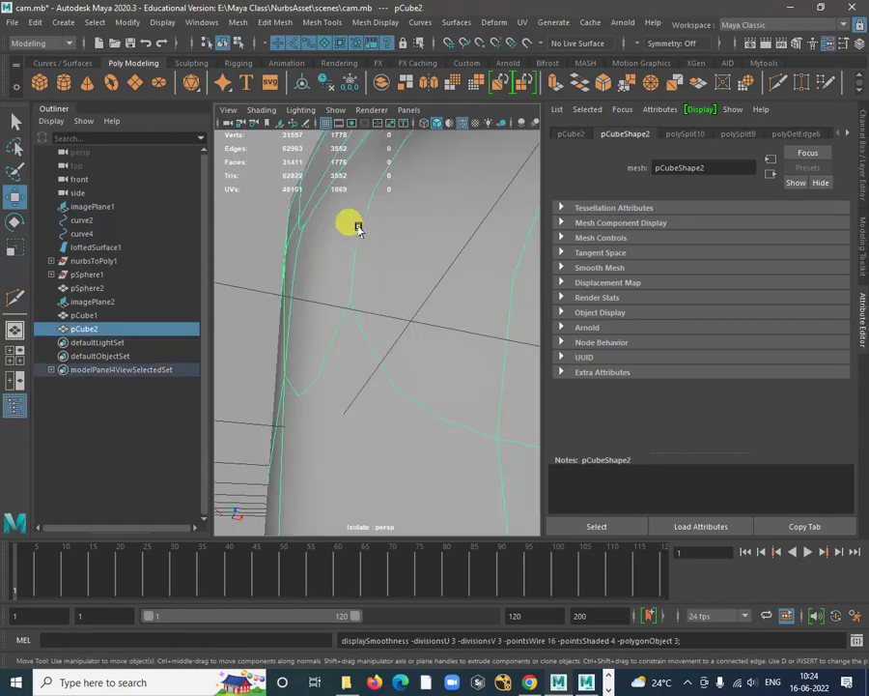
left_click_drag(422, 317, 343, 240, "alt")
key("1")
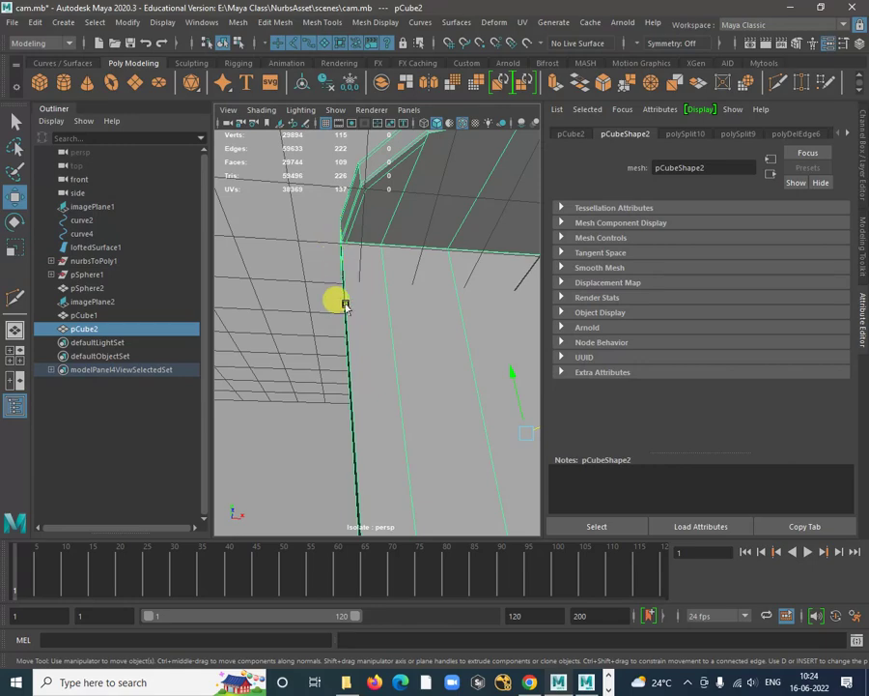
right_click_drag(414, 451, 400, 330, "alt")
left_click_drag(400, 330, 363, 239, "alt")
left_click_drag(344, 354, 350, 307, "alt")
left_click_drag(394, 340, 428, 296, "alt")
Undo the vertex move and the Multi-Cut edges on the ledge's underside
right_click_drag(391, 287, 353, 275)
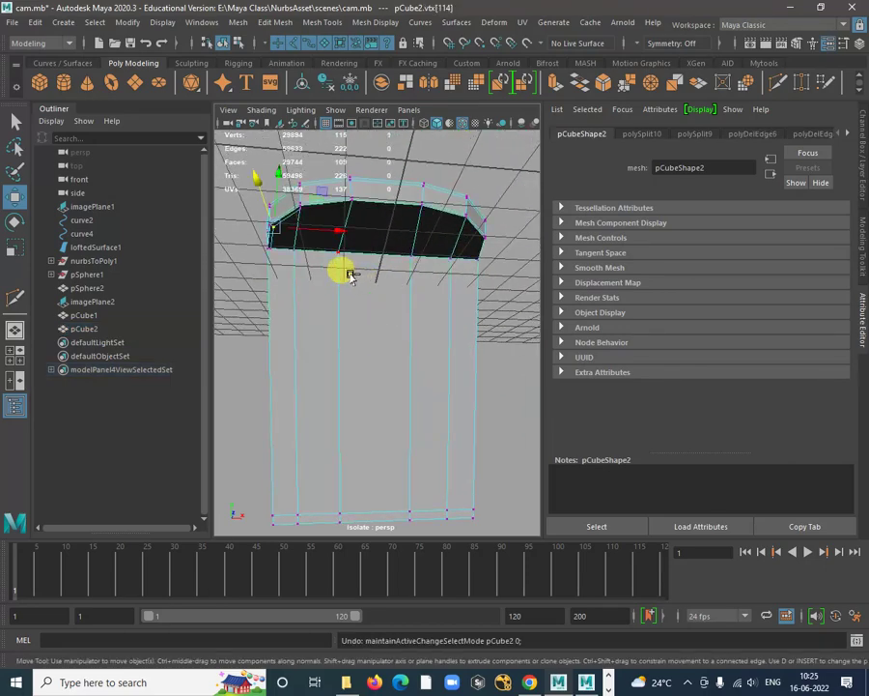
key("ctrl+z")
key("ctrl+z")
key("ctrl+z")
key("ctrl+z")
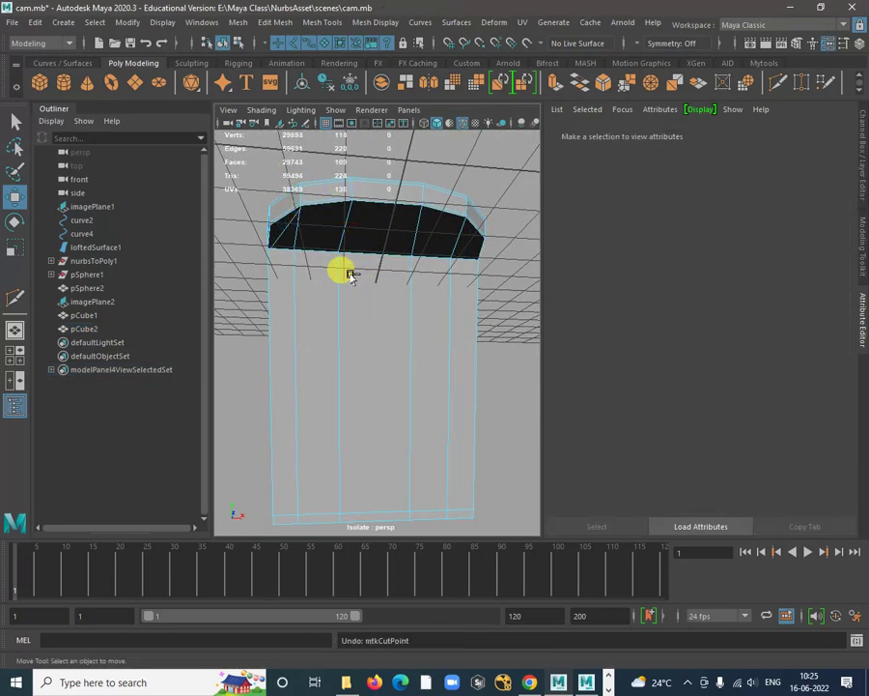
Select the edges around the ledge's underside rim and down the body's vertical corners, and bevel them
left_click_drag(350, 273, 387, 288, "alt")
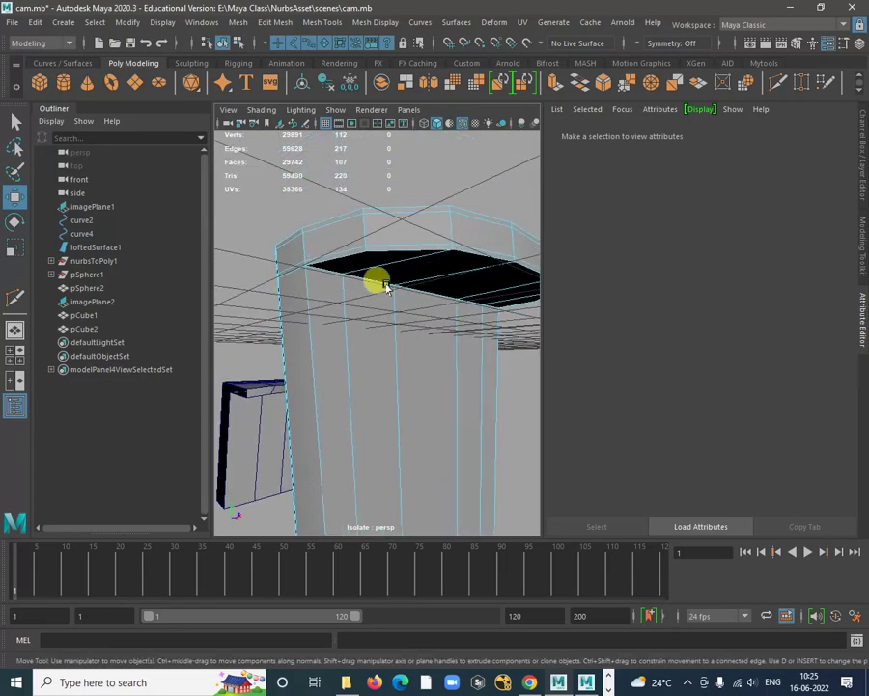
right_click_drag(359, 229, 363, 253, "alt")
left_click_drag(369, 253, 346, 232, "alt")
right_click_drag(307, 194, 309, 162)
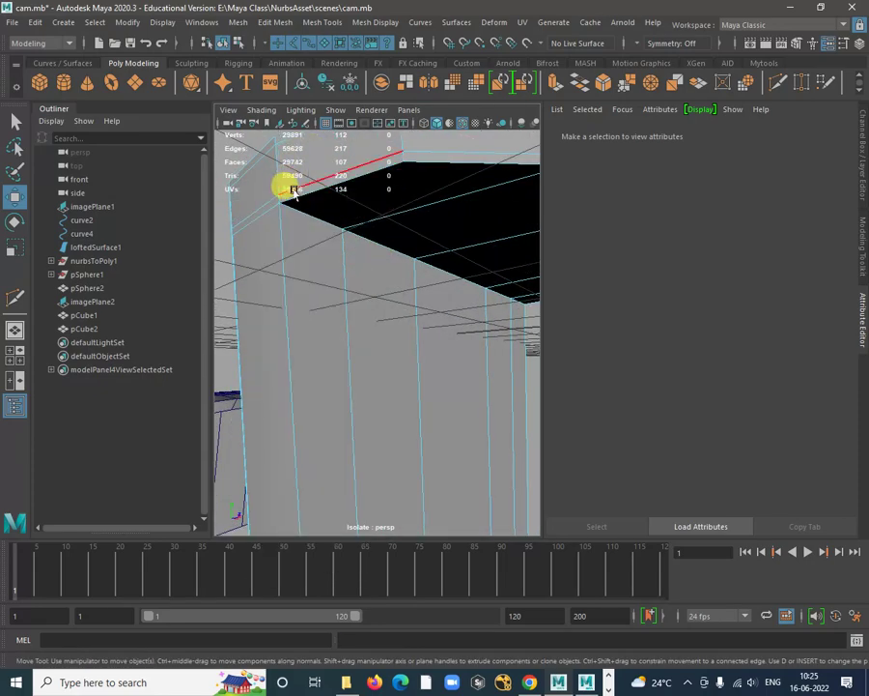
left_click(296, 196)
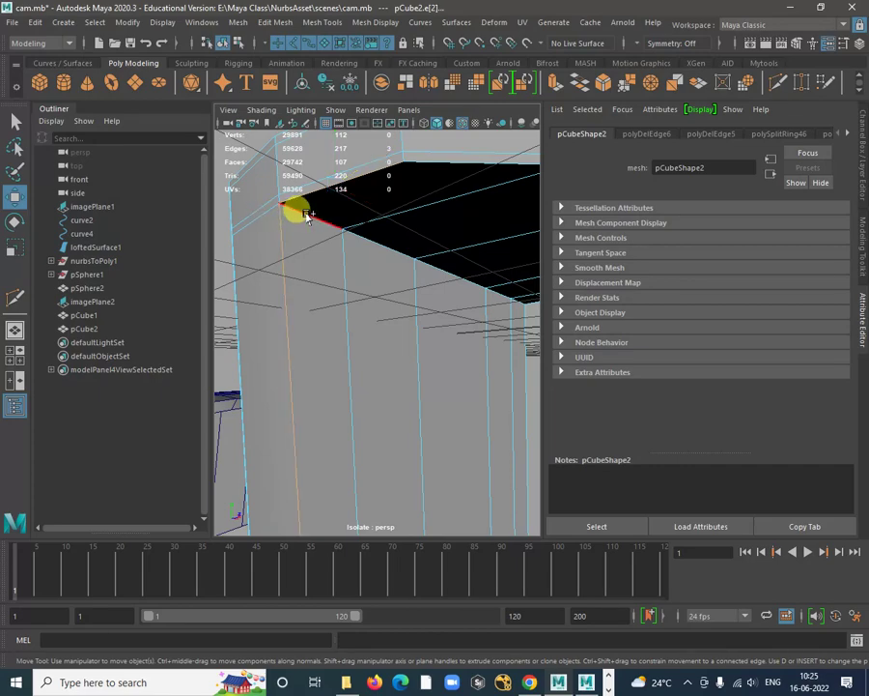
left_click_drag(372, 293, 385, 240, "alt")
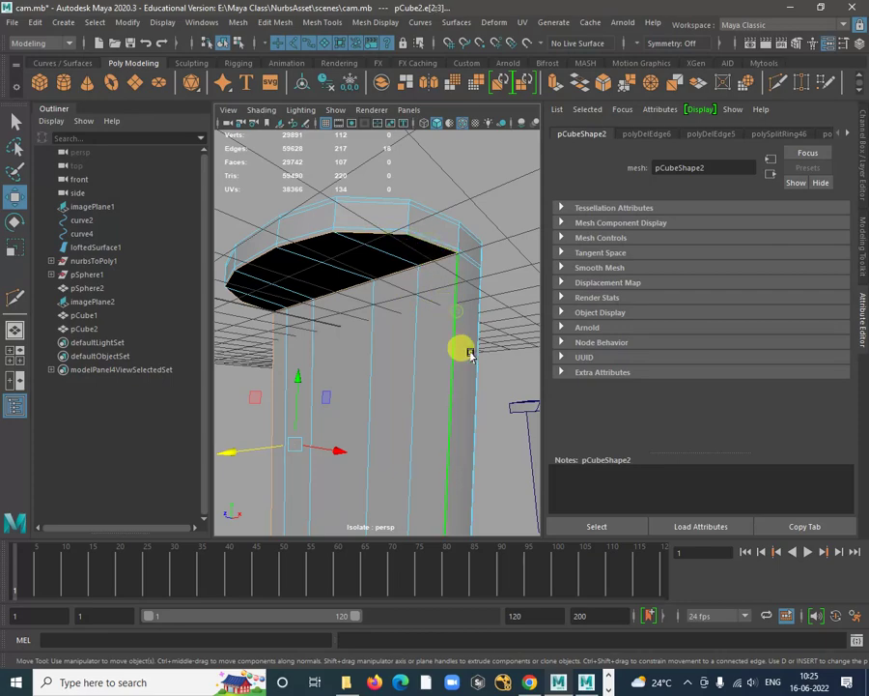
left_click_drag(470, 354, 308, 254, "alt")
right_click(335, 244, "shift")
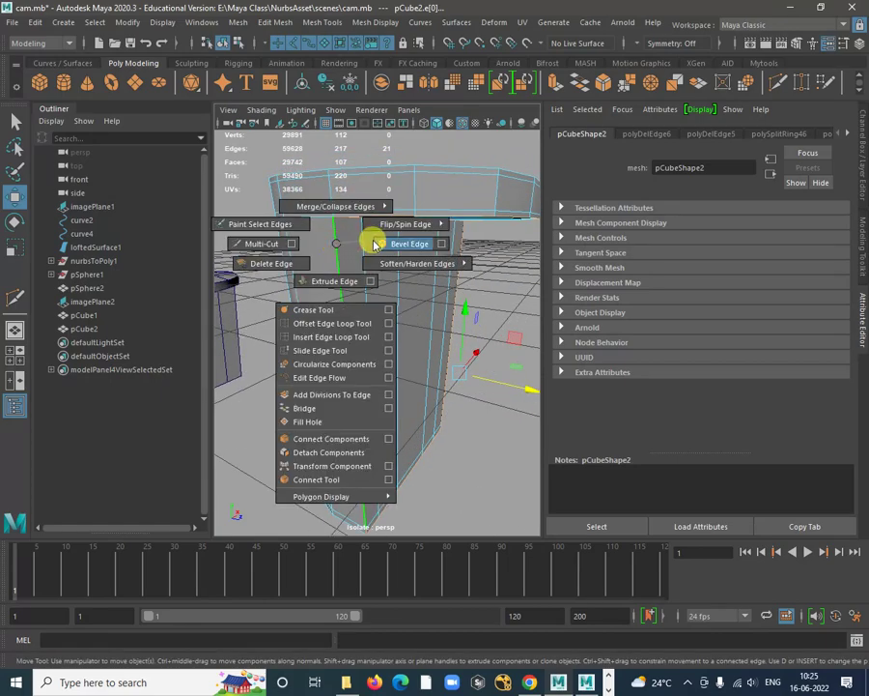
Try to bevel the selected edges of pCube2, and undo the bevel
left_click(375, 243)
left_click_drag(371, 237, 414, 218, "alt")
middle_click_drag(413, 218, 402, 213, "alt")
key("ctrl+z")
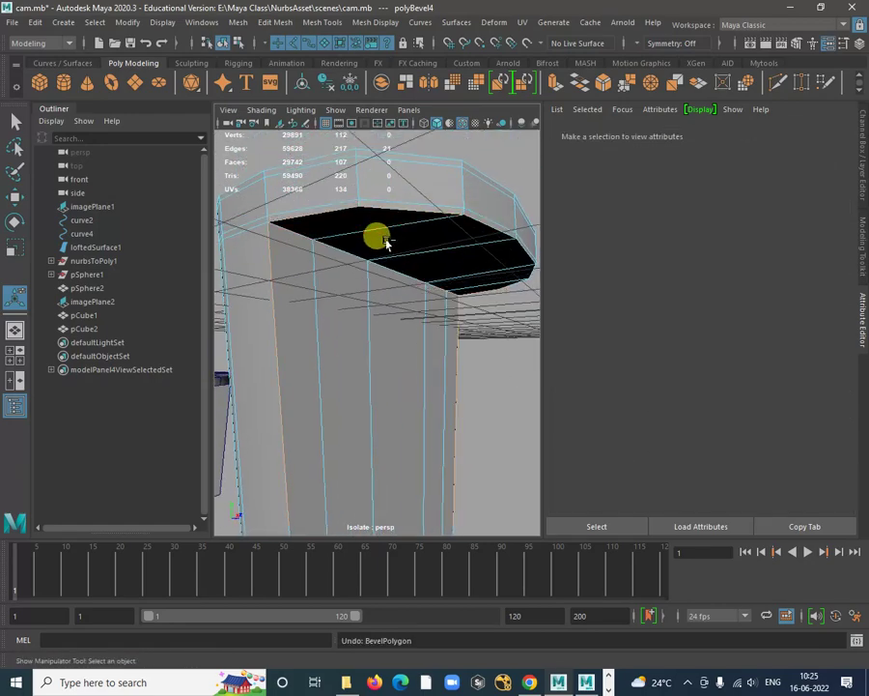
Delete the two support edge loops running around the side of pCube2's top slab
left_click_drag(363, 222, 270, 168, "alt")
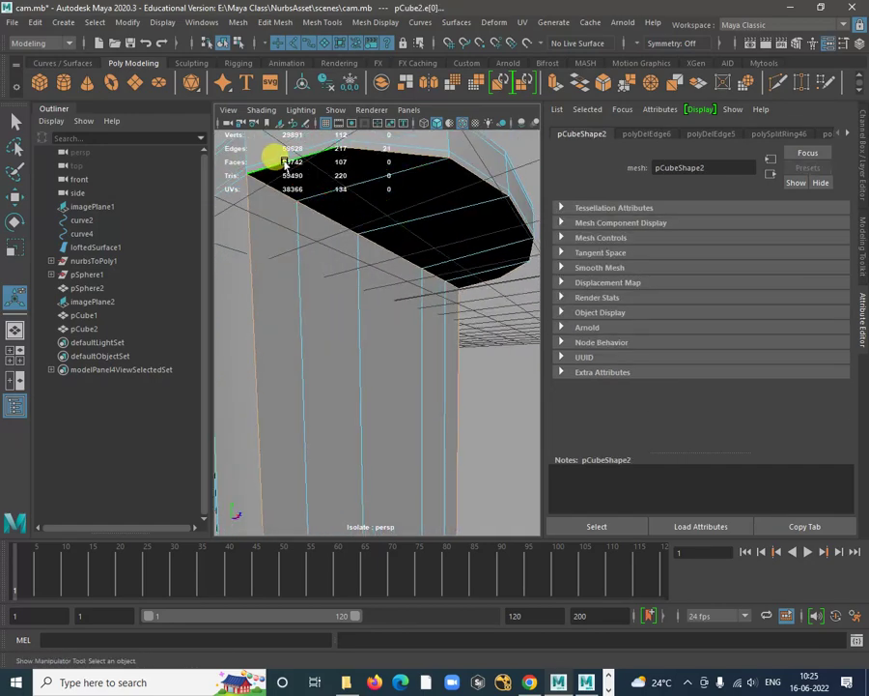
right_click_drag(371, 257, 339, 296, "alt")
left_click_drag(339, 296, 403, 302, "alt")
right_click_drag(404, 301, 423, 309, "alt")
left_click_drag(423, 309, 445, 278, "alt")
key("q")
key("Delete")
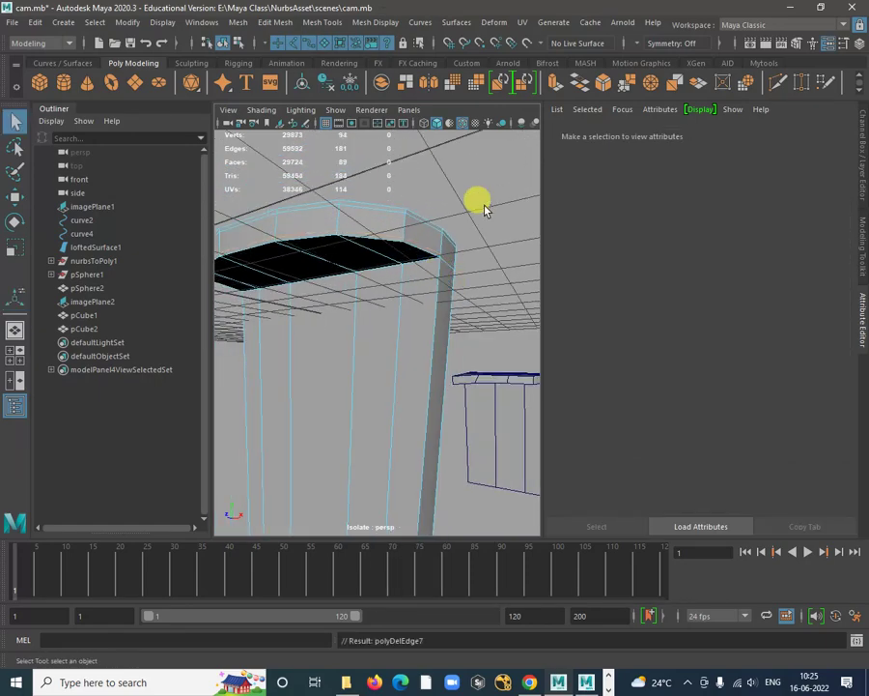
left_click(363, 209)
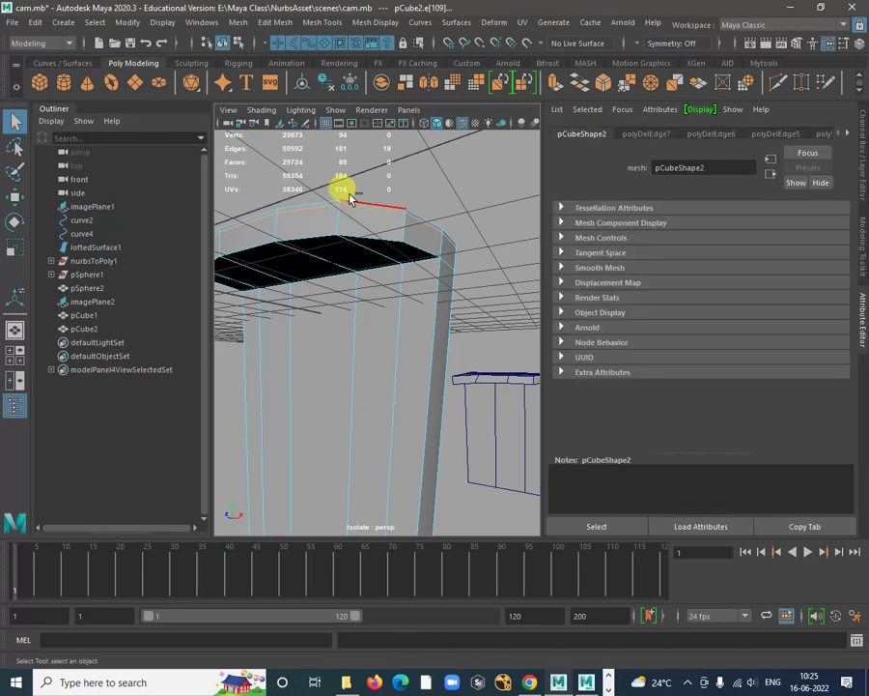
key("Delete")
Try to bevel the edges around the top slab's rim with a fraction of 0.608, and undo the bevel
left_click_drag(341, 218, 381, 300, "alt")
left_click(380, 218)
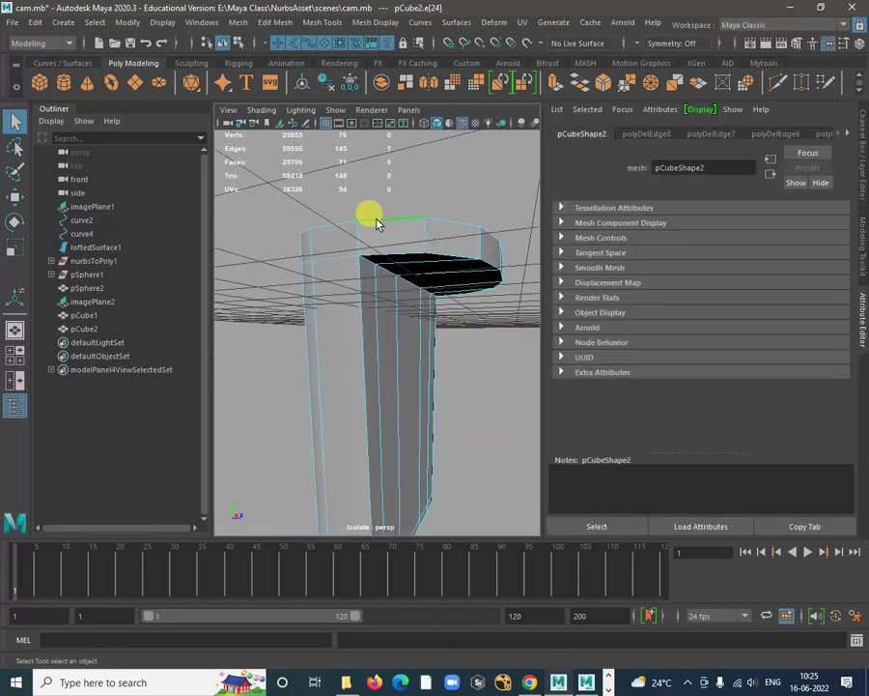
left_click_drag(380, 218, 425, 312, "alt")
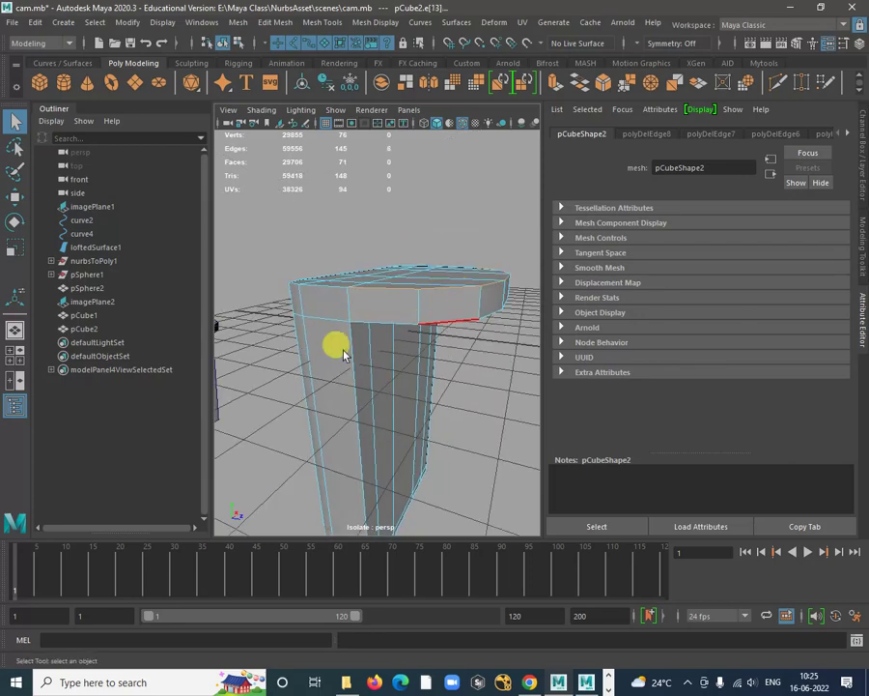
left_click_drag(343, 354, 408, 320, "alt")
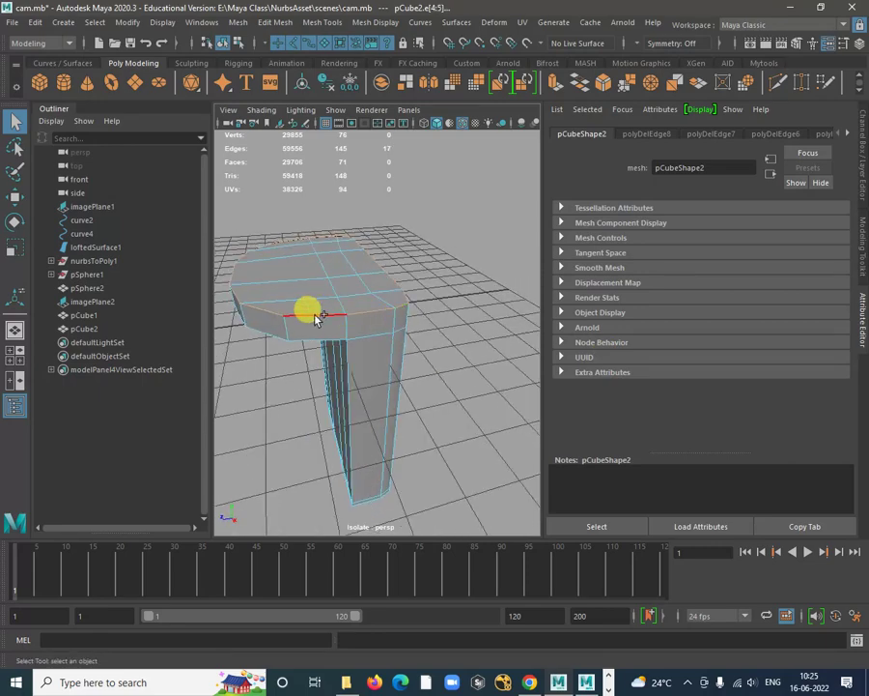
left_click(313, 313, "shift")
left_click_drag(313, 335, 336, 351, "alt")
left_click_drag(365, 312, 377, 333, "alt")
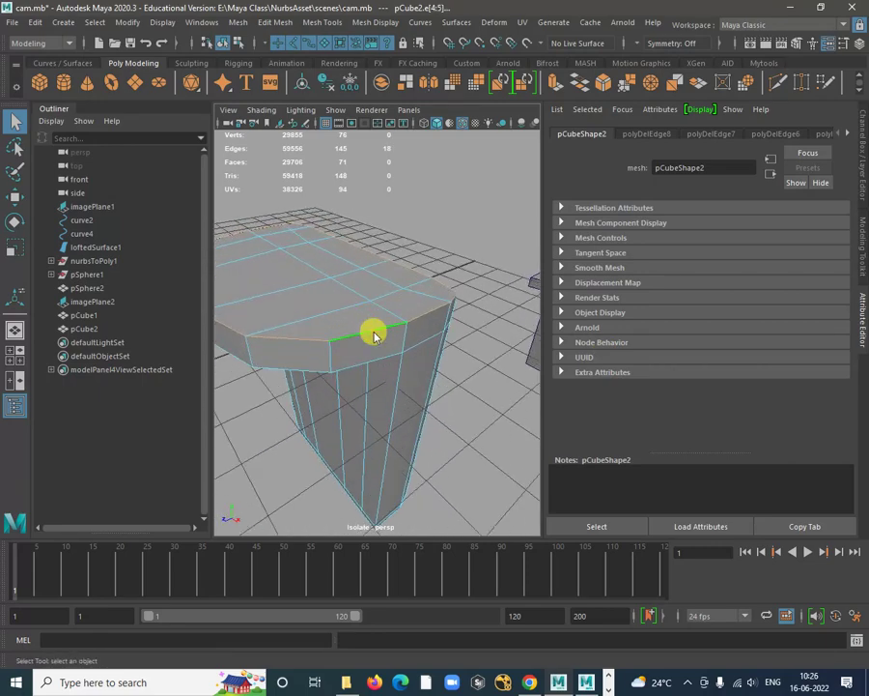
right_click_drag(376, 333, 415, 325, "shift")
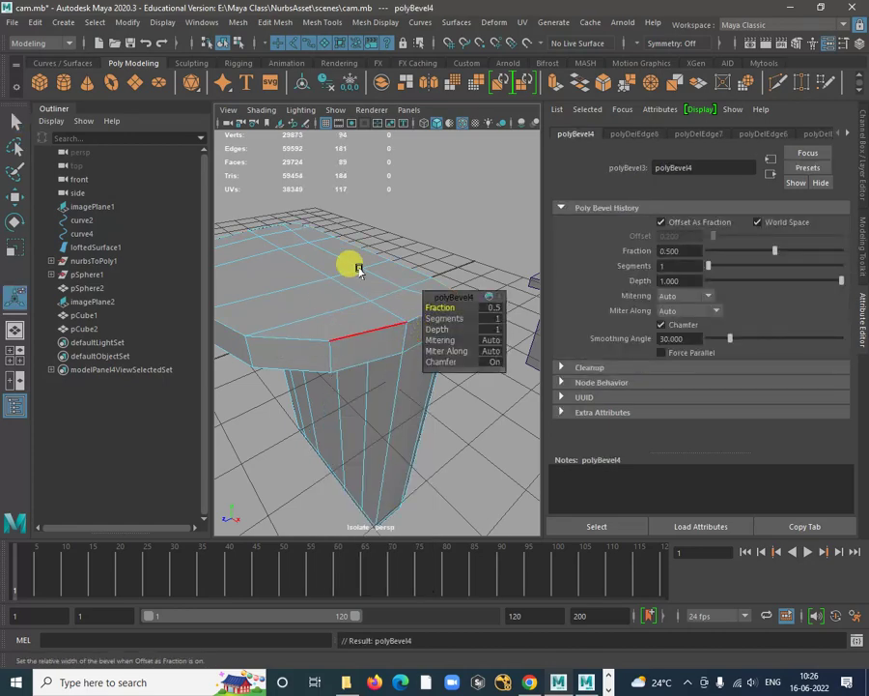
left_click_drag(358, 269, 386, 236, "alt")
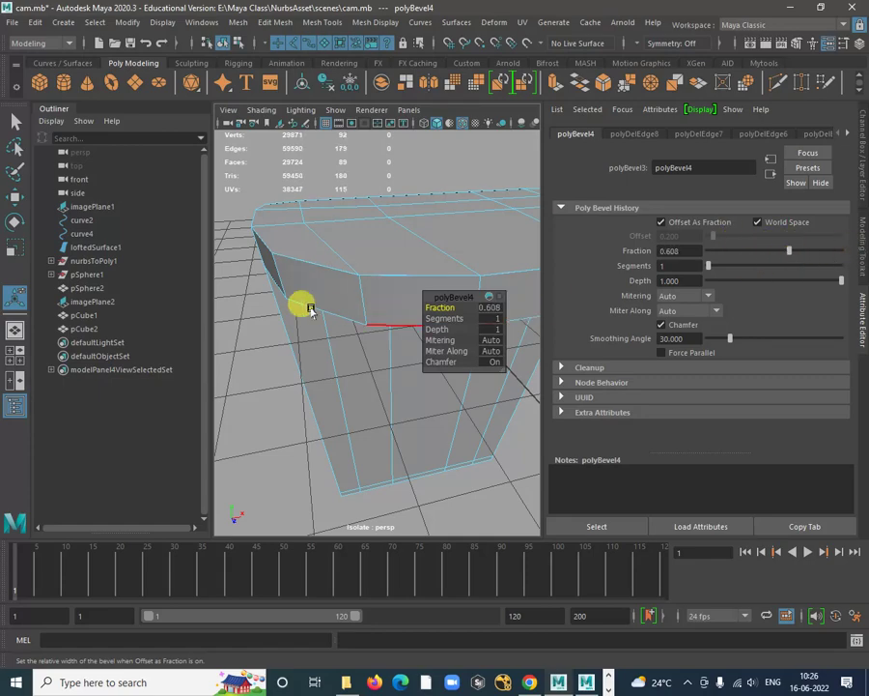
left_click_drag(310, 309, 416, 246, "alt")
key("ctrl+z")
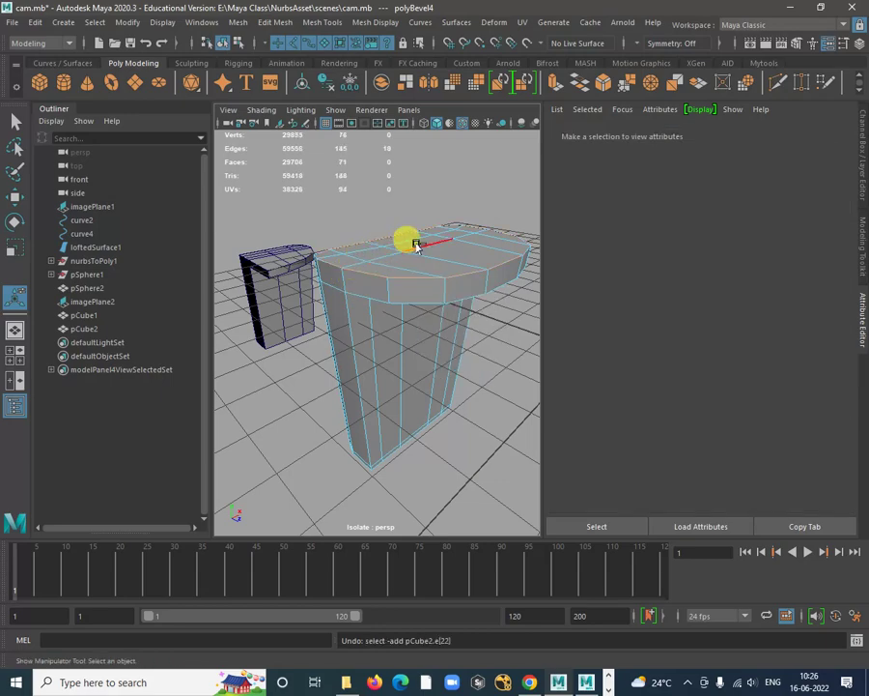
Examine pCube2 as a whole object in the smooth mesh preview, and return to the unsmoothed display
right_click_drag(425, 242, 465, 220)
key("q")
left_click(465, 189)
left_click_drag(436, 294, 365, 353, "alt")
left_click(372, 336)
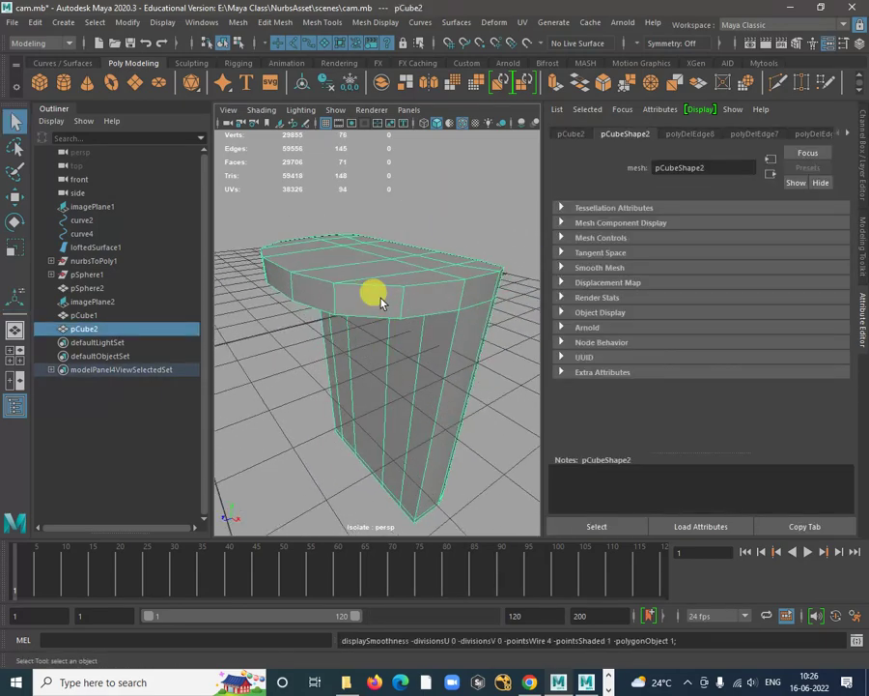
key("3")
left_click_drag(394, 301, 416, 281, "alt")
key("1")
Select the edge loop where the lower body meets the slab's underside, show the smooth preview and activate the Crease Tool
right_click_drag(406, 266, 410, 236)
left_click(412, 269)
left_click_drag(412, 270, 374, 333, "alt")
key("3")
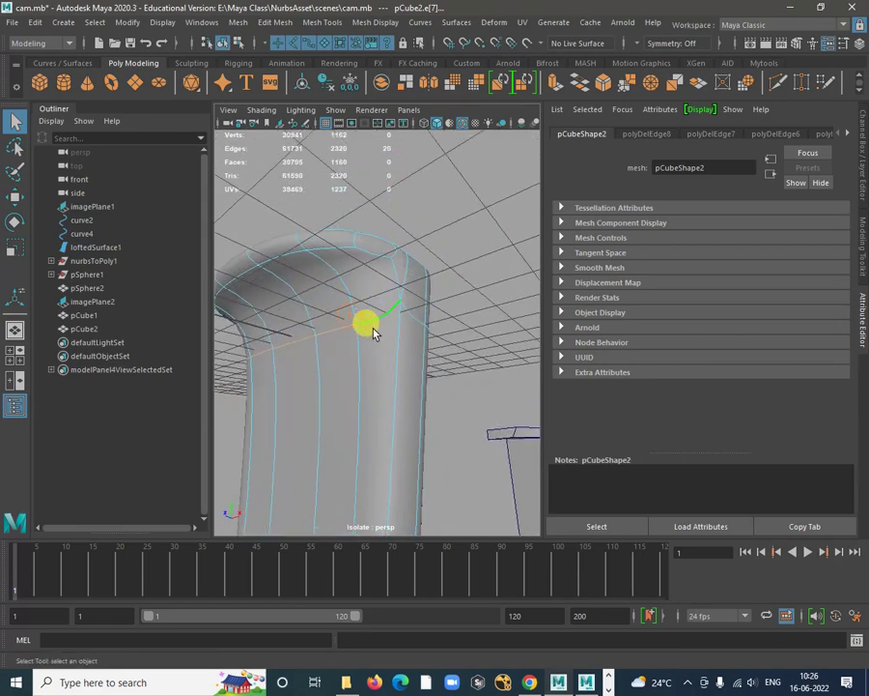
right_click(376, 323, "shift")
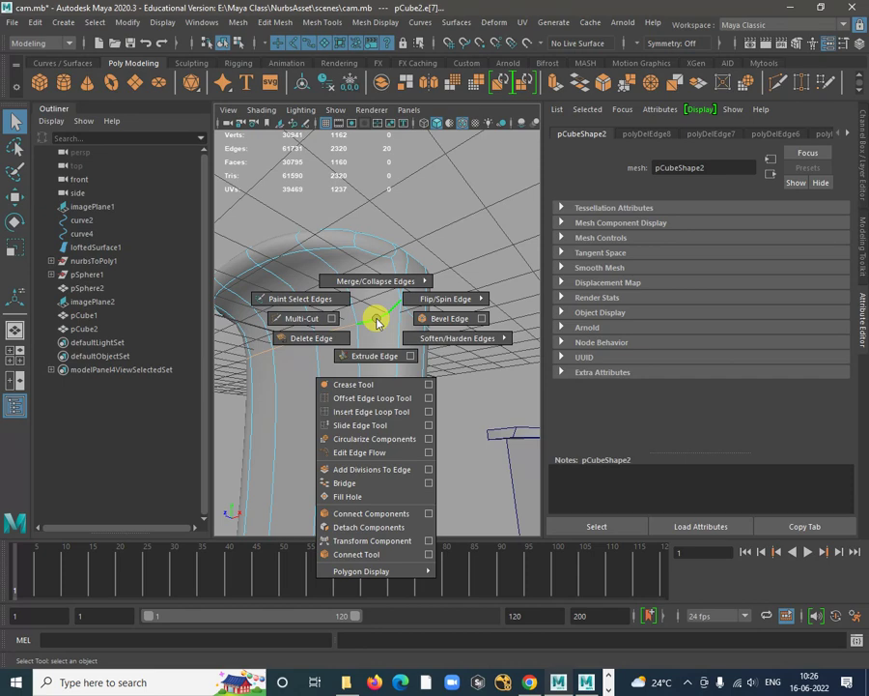
right_click_drag(412, 318, 380, 289, "shift")
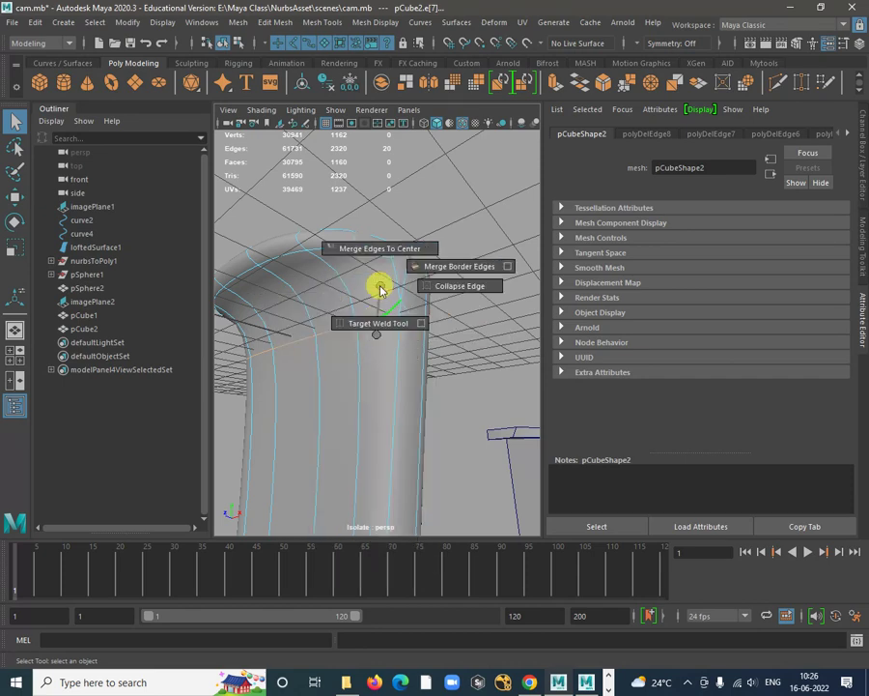
right_click_drag(381, 336, 345, 398, "shift")
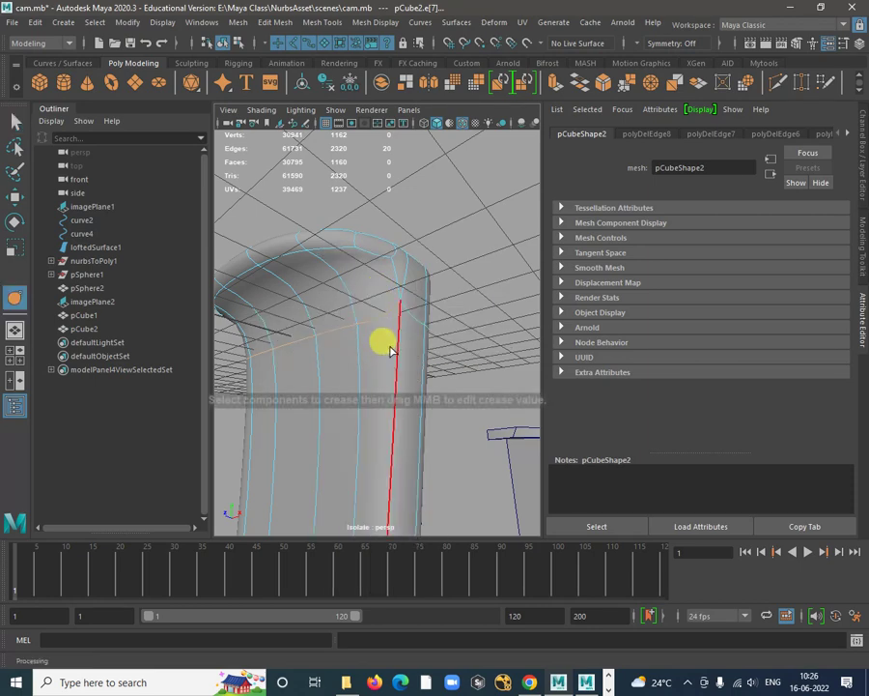
Try to crease the edge loop where the lower body meets the slab's underside, and undo it
middle_click_drag(373, 320, 546, 239)
middle_click_drag(377, 309, 449, 286)
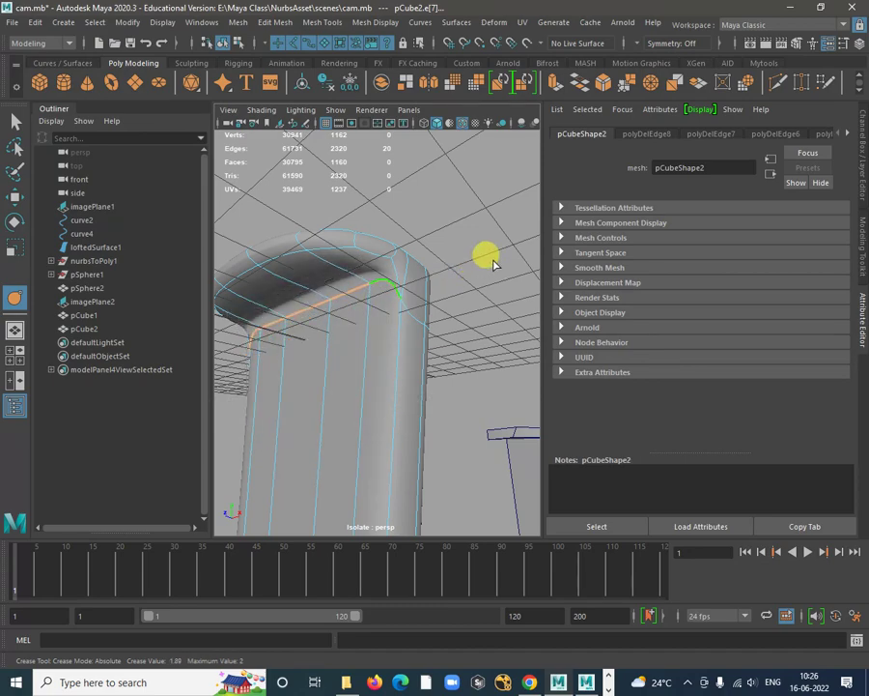
left_click_drag(492, 264, 415, 329, "alt")
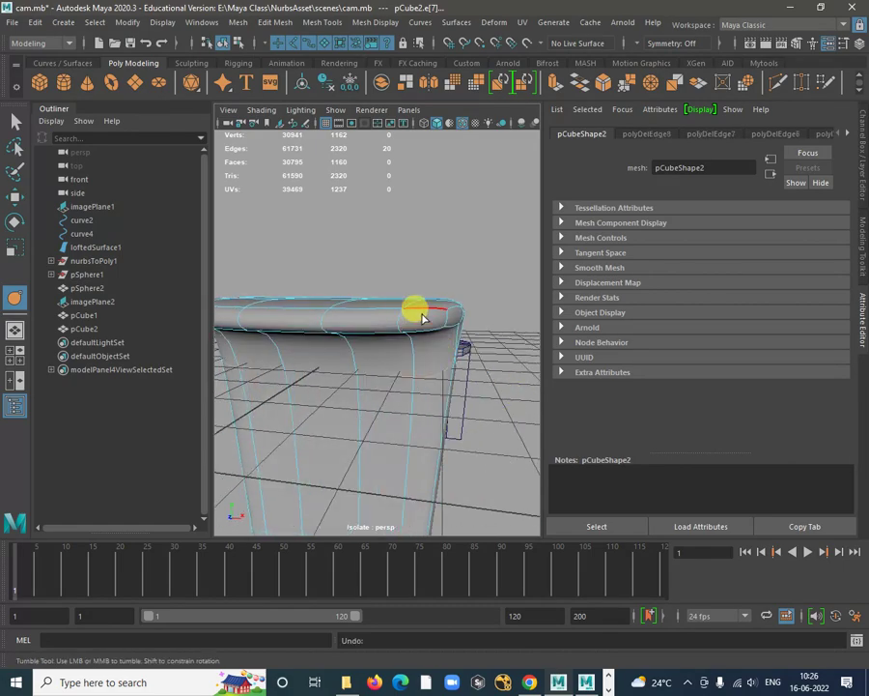
Select all edges around the slab's upper rim and crease them by about 3.52
left_click_drag(479, 348, 426, 354, "alt")
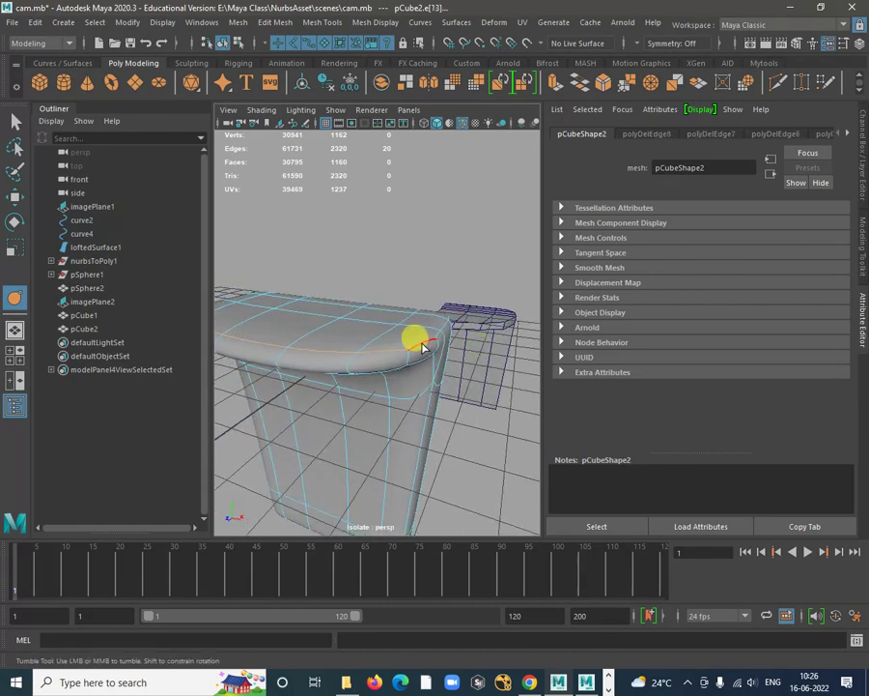
left_click_drag(494, 363, 330, 330, "alt")
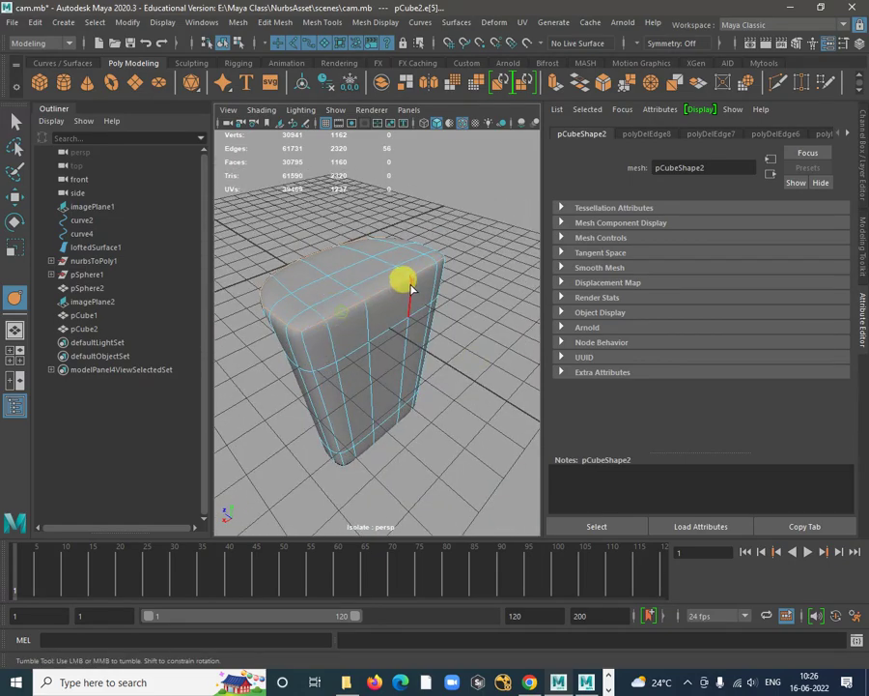
left_click_drag(515, 297, 333, 329, "alt")
right_click_drag(333, 329, 415, 334, "alt")
left_click_drag(415, 334, 386, 323, "alt")
middle_click_drag(386, 324, 352, 301, "alt")
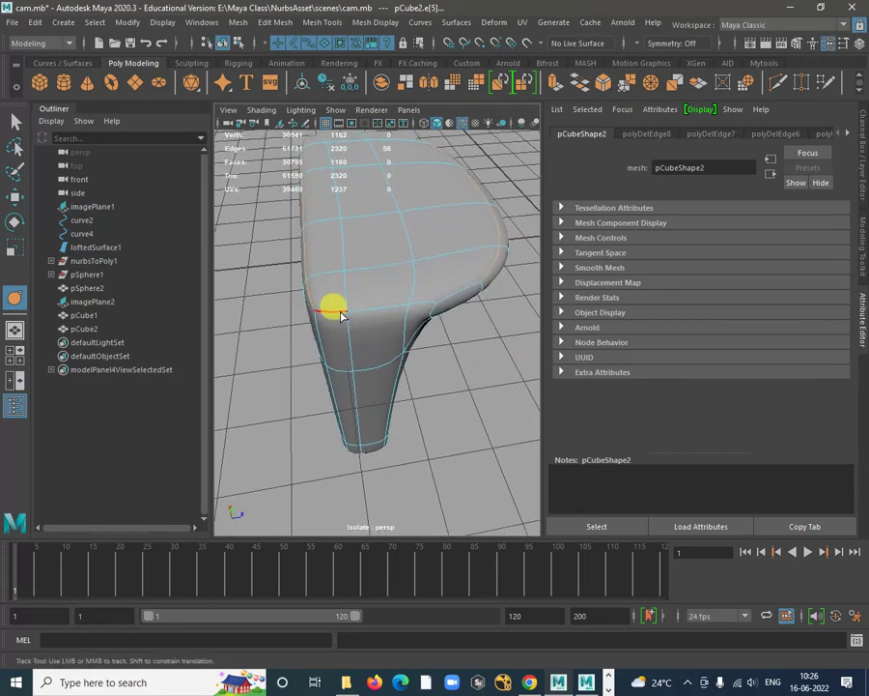
left_click_drag(488, 319, 429, 279, "alt")
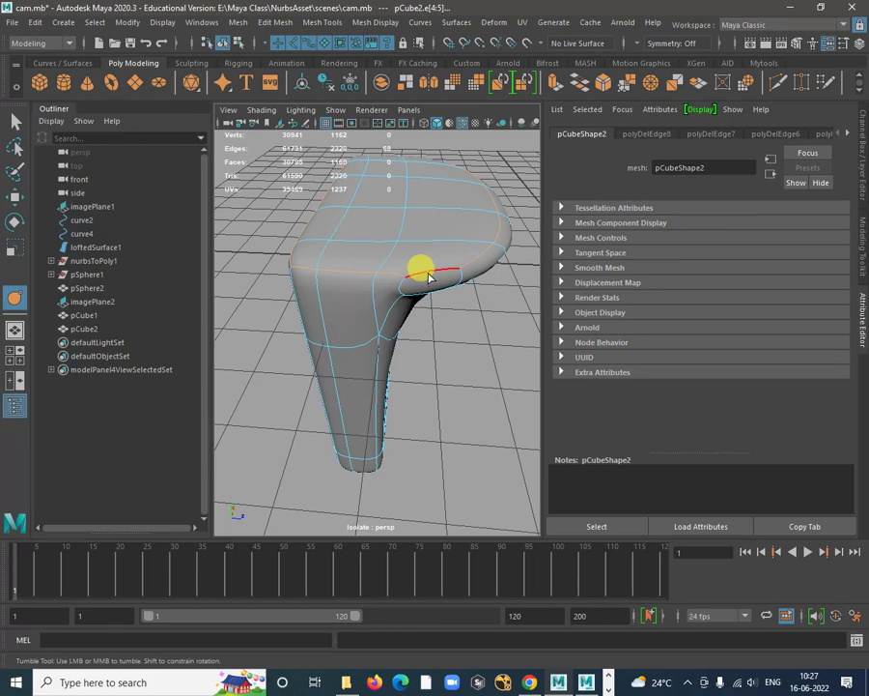
middle_click_drag(443, 246, 643, 221)
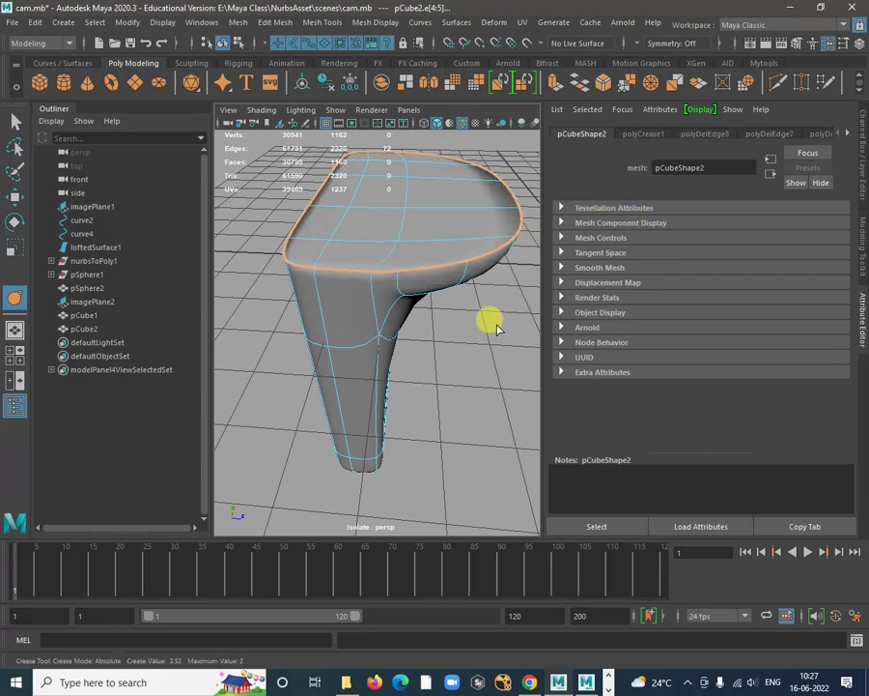
Crease the edges along the slab's lower rim and the edge loop where the lower body meets the slab
left_click_drag(496, 329, 416, 210, "alt")
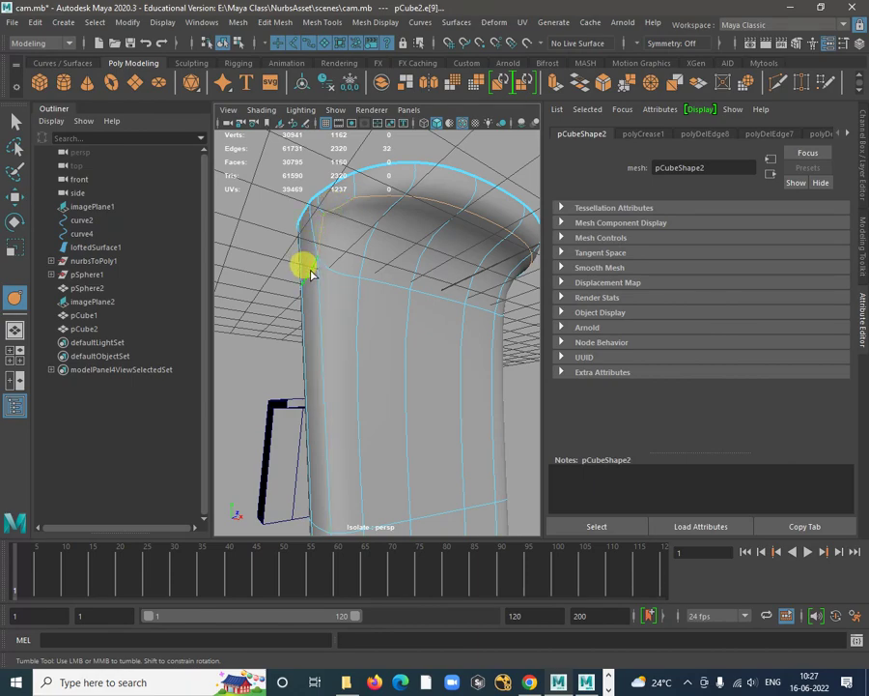
left_click_drag(311, 273, 452, 291, "alt")
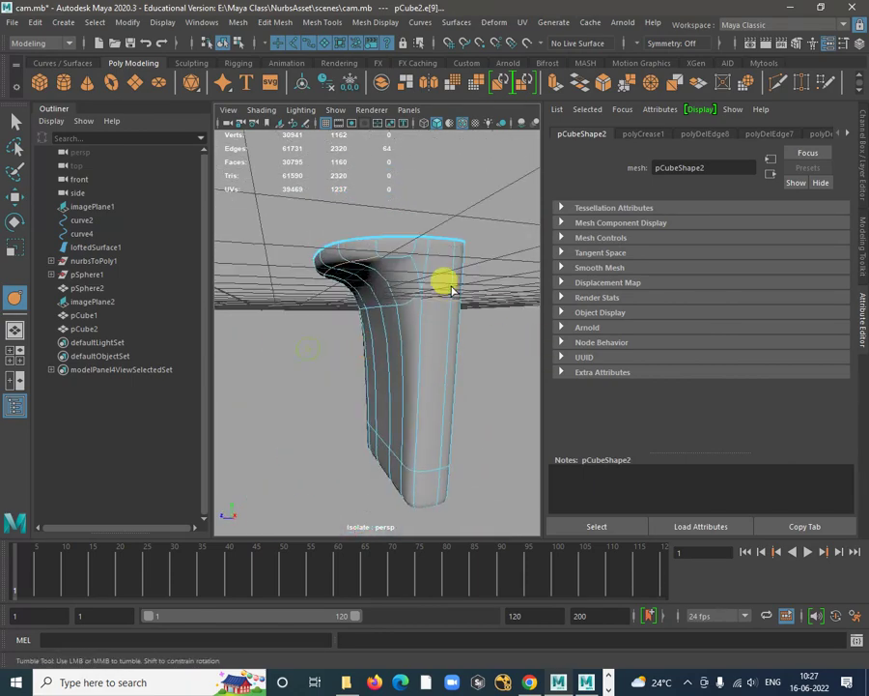
right_click_drag(452, 291, 434, 294, "alt")
left_click_drag(423, 292, 586, 321, "alt")
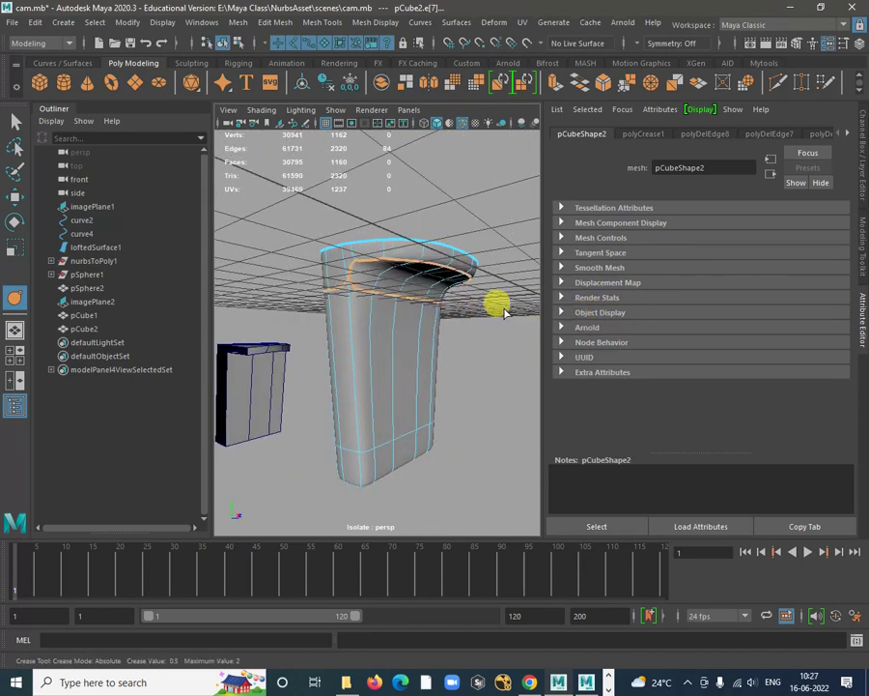
Leave the Crease Tool and examine the creased slab in object mode, comparing the unsmoothed and smoothed displays
left_click_drag(483, 319, 394, 244, "alt")
key("w")
right_click_drag(401, 225, 318, 205)
left_click(467, 195)
left_click_drag(467, 195, 396, 249, "alt")
scroll(404, 283, "up", 3)
key("1")
scroll(440, 310, "up", 3)
key("3")
Delete the extra short edges across the slab's side near the two corners where it meets the lower body
right_click_drag(392, 254, 393, 215)
left_click(387, 255)
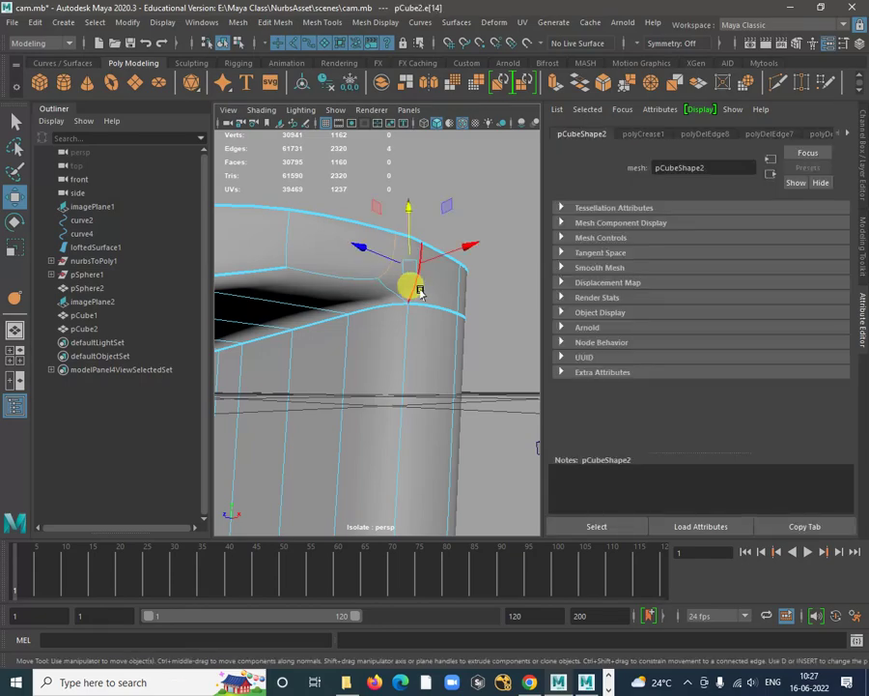
key("Delete")
left_click_drag(407, 323, 401, 275, "alt")
right_click_drag(401, 274, 423, 305, "alt")
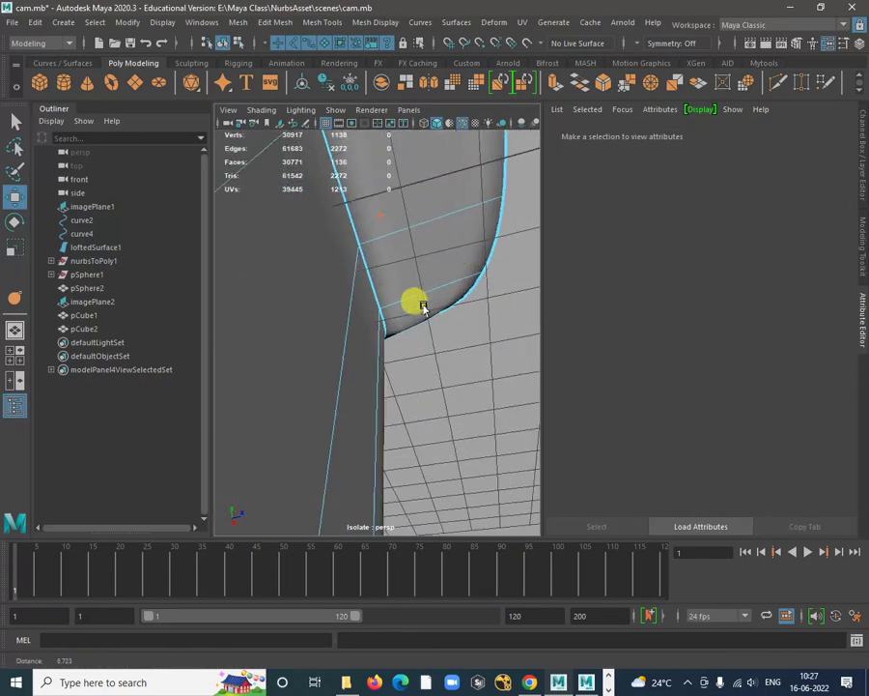
middle_click_drag(423, 304, 455, 418, "alt")
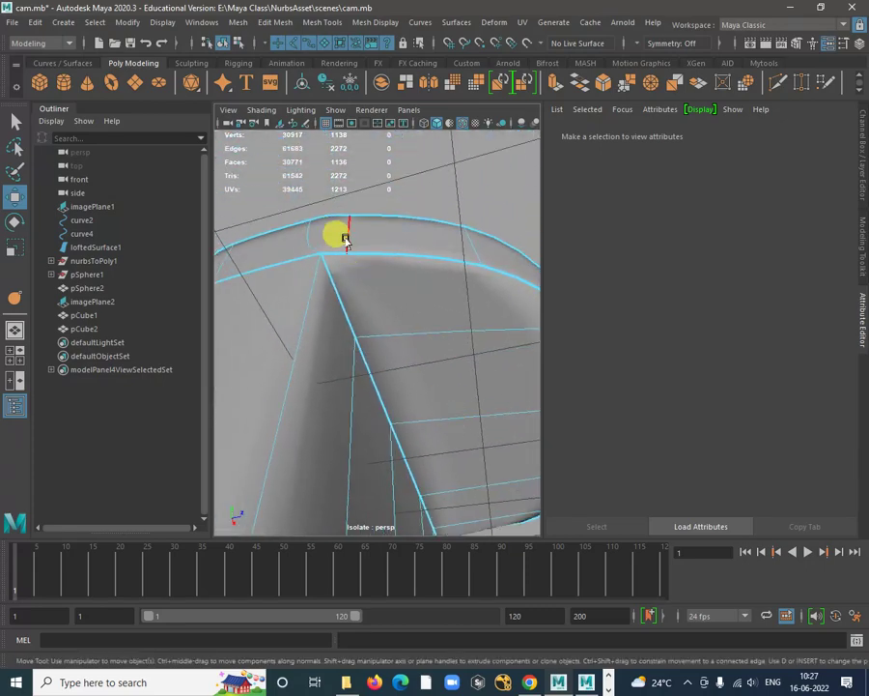
left_click(345, 238)
key("Delete")
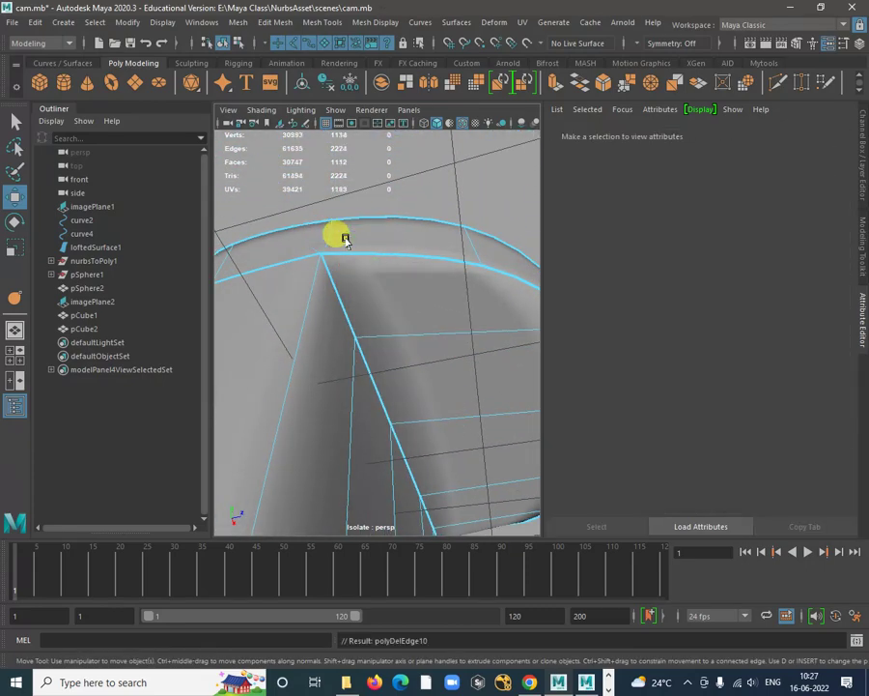
Crease the uncreased lower rim edge of the slab next to the corner with the lower body
right_click_drag(478, 260, 324, 255, "alt")
left_click_drag(421, 358, 257, 471, "alt")
right_click_drag(361, 383, 384, 421, "alt")
left_click_drag(366, 440, 384, 240, "alt")
left_click(389, 235)
right_click(391, 233, "shift")
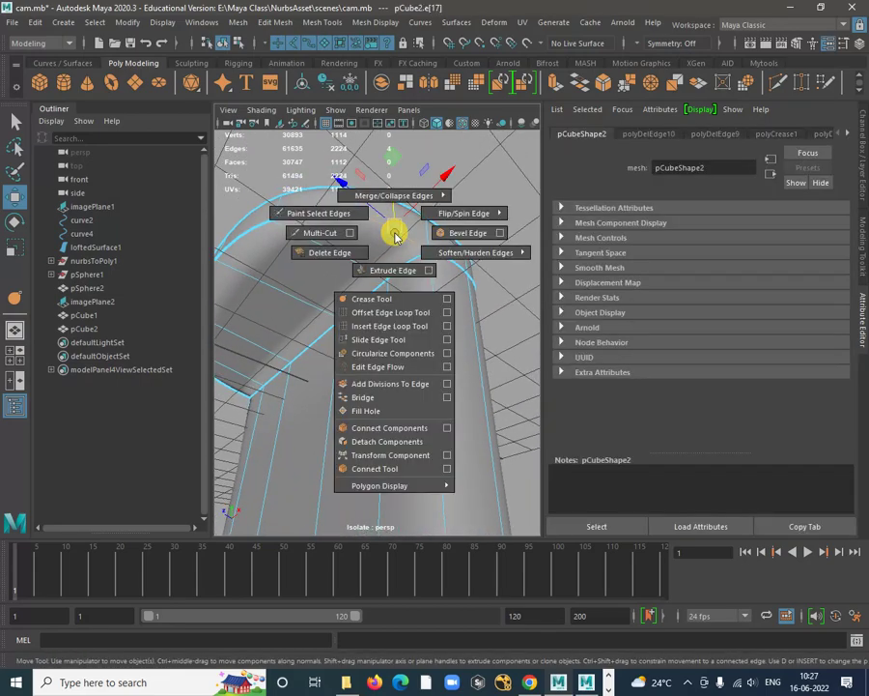
left_click(381, 299)
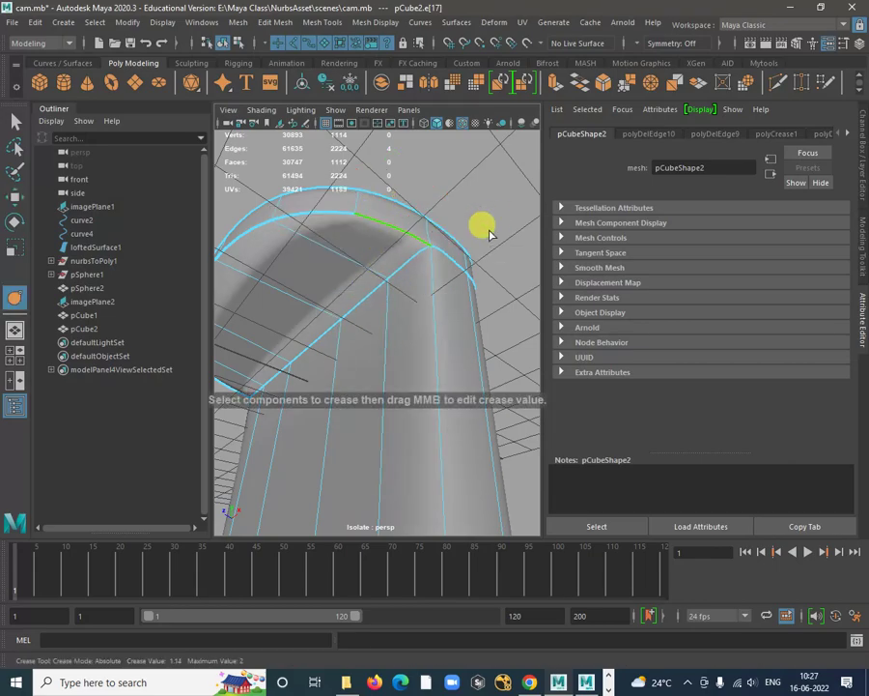
Crease the edges around the bottom face of the lower body to a crease value of about 1.2
scroll(383, 338, "down", 4)
left_click_drag(386, 345, 431, 283, "alt")
scroll(374, 408, "up", 2)
scroll(432, 283, "up", 4)
middle_click_drag(417, 354, 417, 321, "alt")
left_click_drag(431, 327, 393, 338, "alt")
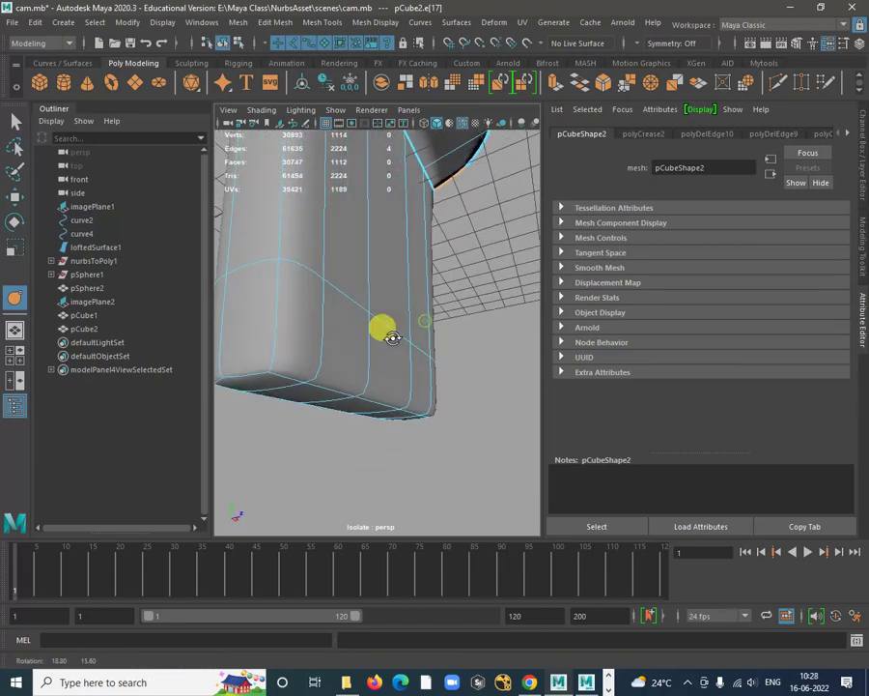
key("1")
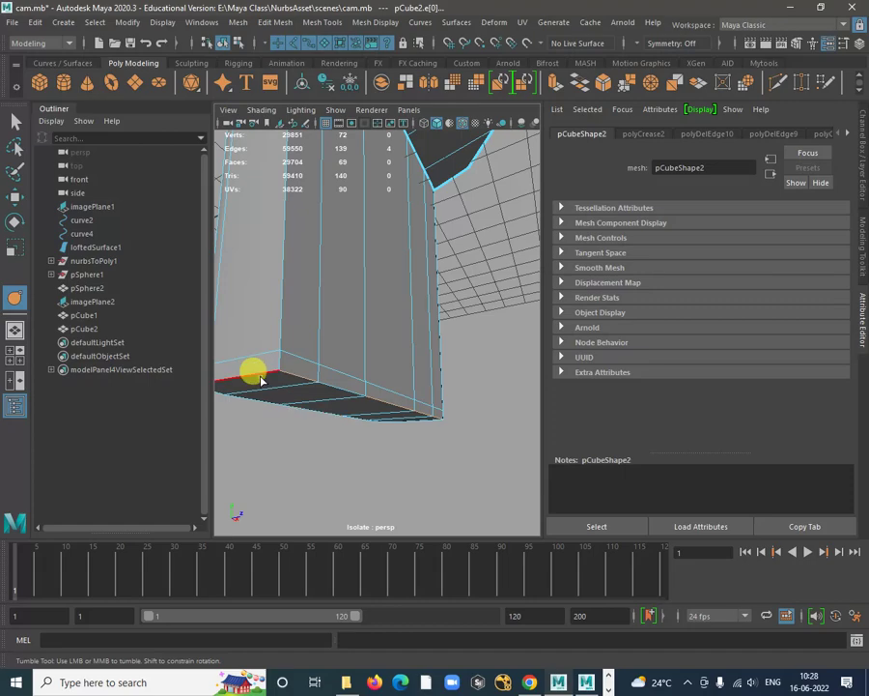
left_click_drag(261, 380, 438, 286, "alt")
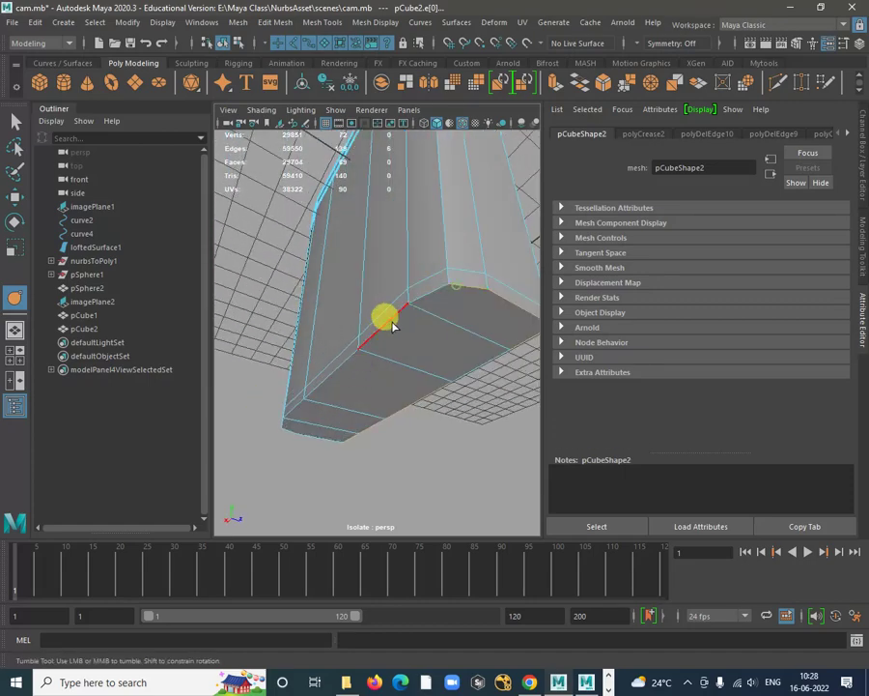
left_click_drag(393, 323, 437, 312, "alt")
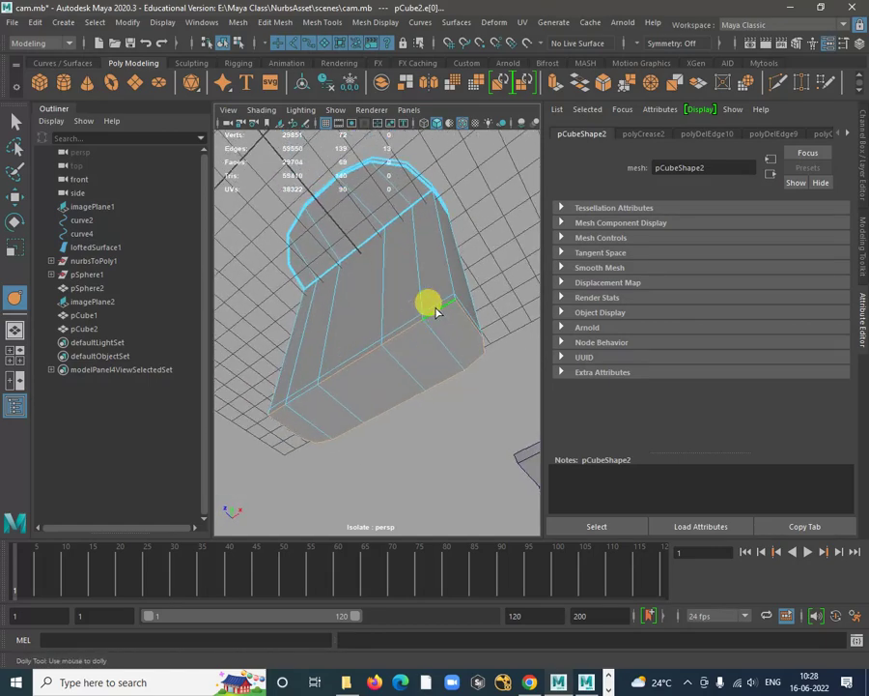
right_click(437, 313, "shift")
left_click(425, 374)
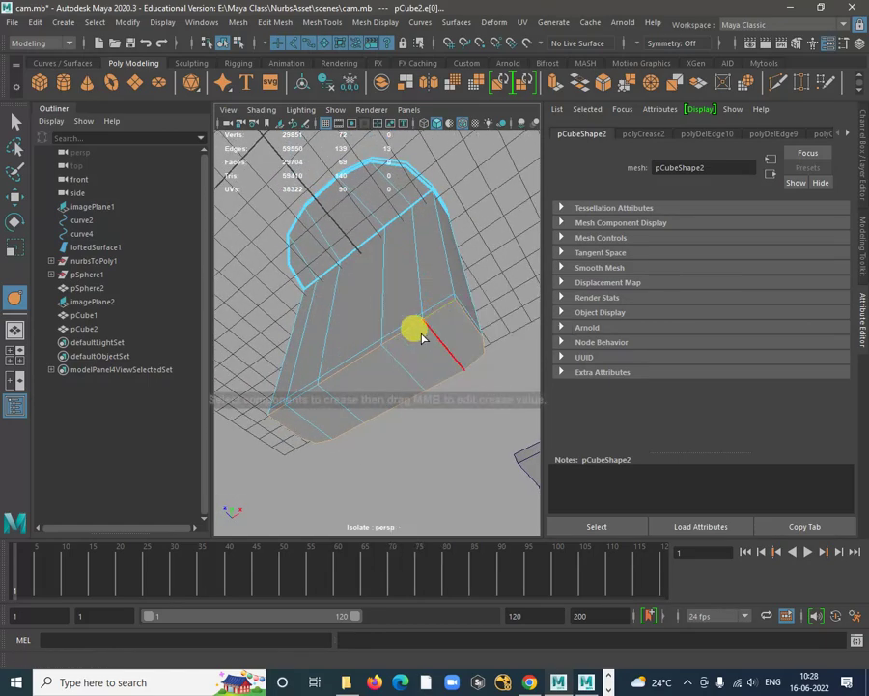
left_click_drag(522, 307, 333, 344, "alt")
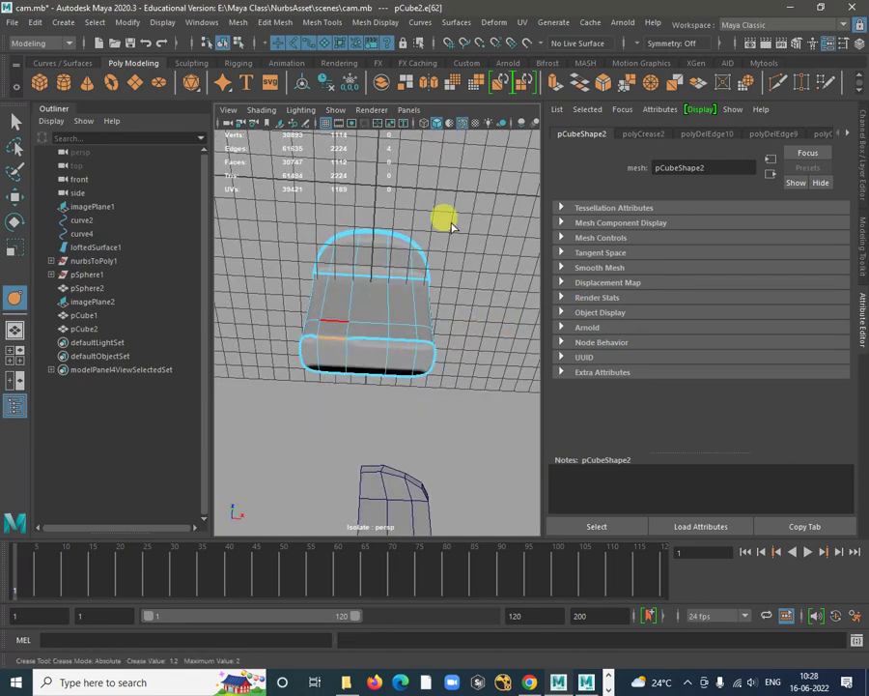
left_click_drag(512, 309, 394, 243, "alt")
Return pCube2 to object mode, deselect it and turn off the wireframe overlay on shaded objects
key("w")
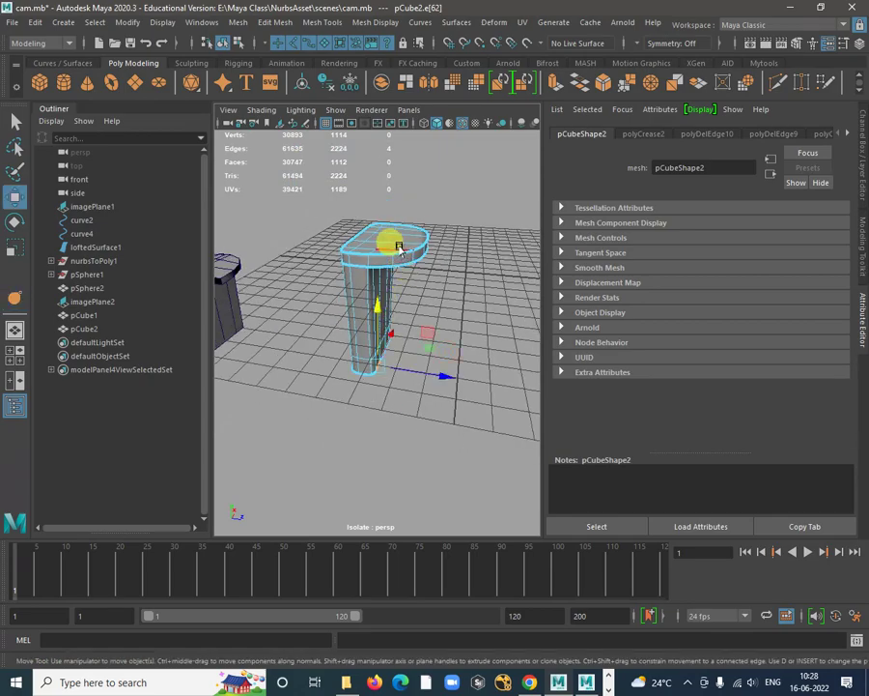
right_click_drag(400, 246, 450, 218)
left_click_drag(449, 217, 338, 254, "alt")
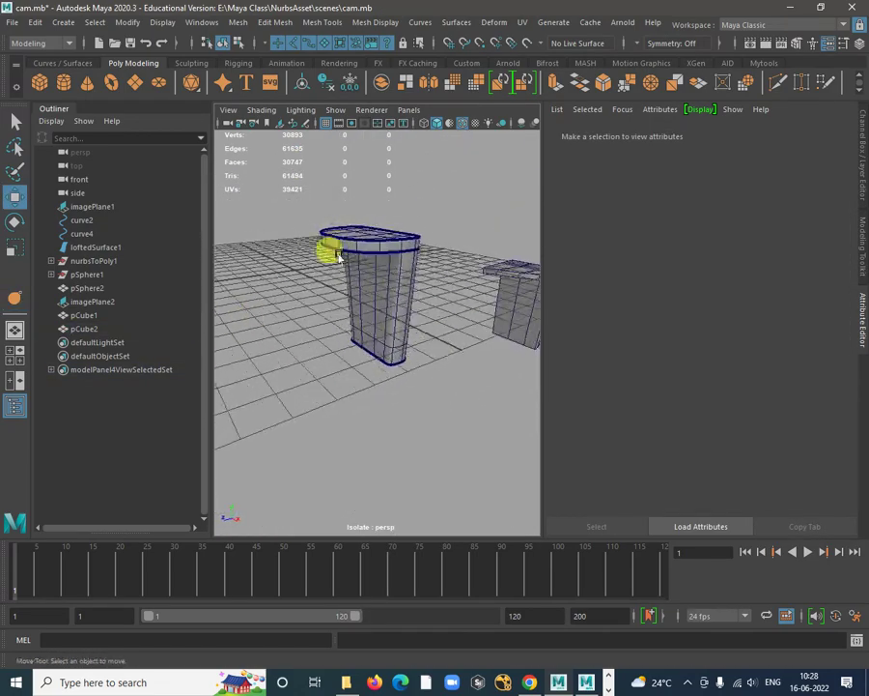
left_click(253, 110)
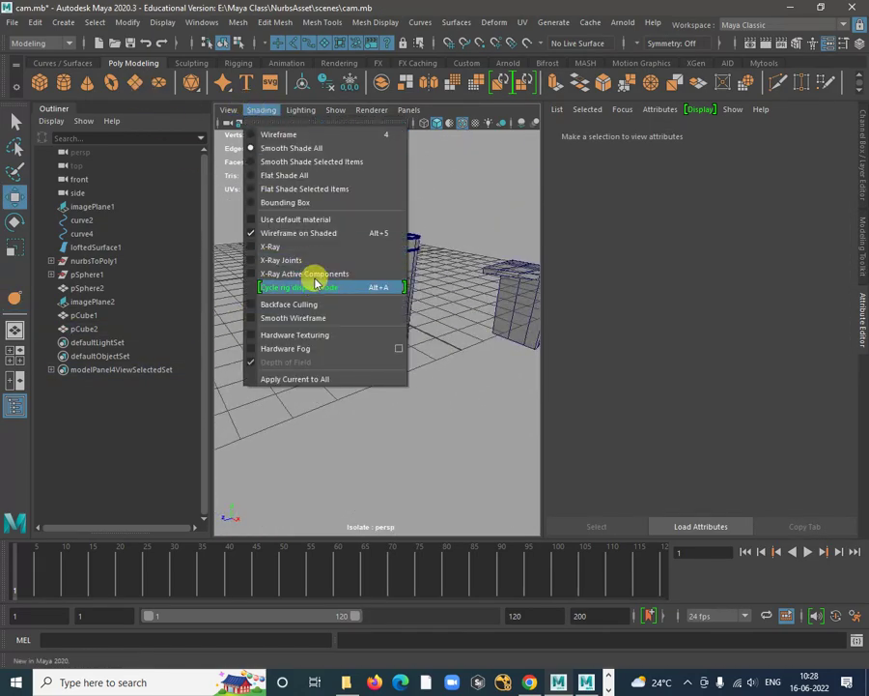
left_click(295, 220)
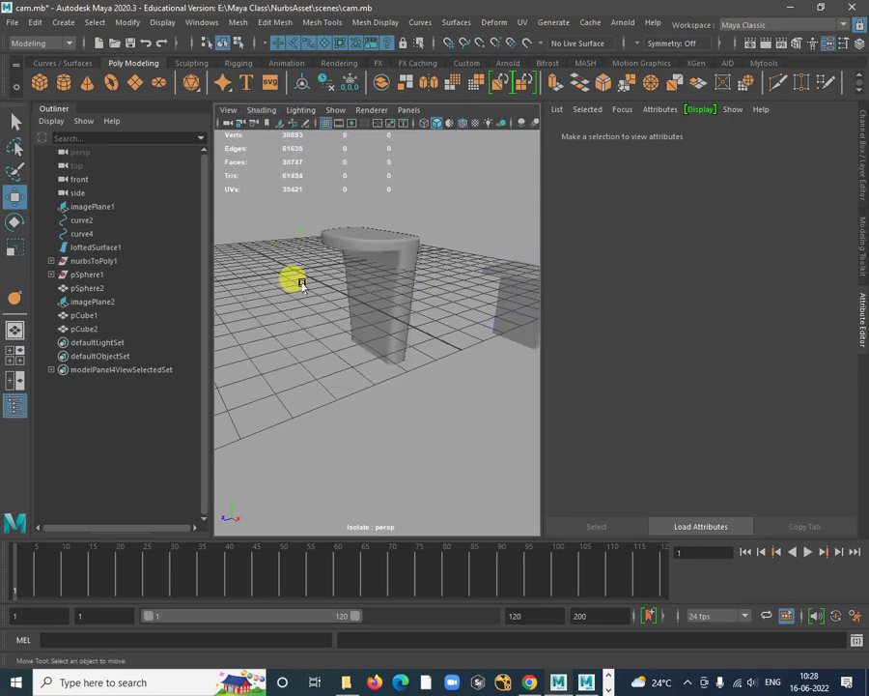
mouse_move(419, 295)
left_mouse_down("alt")
mouse_move(289, 338)
mouse_move(278, 363)
mouse_move(423, 353)
mouse_move(416, 323)
mouse_move(402, 317)
mouse_move(266, 359)
mouse_move(313, 338)
mouse_move(287, 356)
mouse_move(361, 306)
mouse_move(458, 336)
mouse_move(386, 369)
mouse_move(475, 350)
mouse_move(465, 320)
mouse_move(328, 356)
mouse_move(349, 341)
mouse_move(500, 336)
mouse_move(404, 326)
mouse_move(531, 305)
mouse_move(414, 314)
mouse_move(431, 423)
mouse_move(385, 262)
mouse_move(406, 266)
mouse_move(423, 315)
left_mouse_up("alt")
Insert a support edge loop around the slab's side just below its upper rim and return to object mode
left_click(312, 338)
right_click_drag(420, 293, 333, 307, "shift")
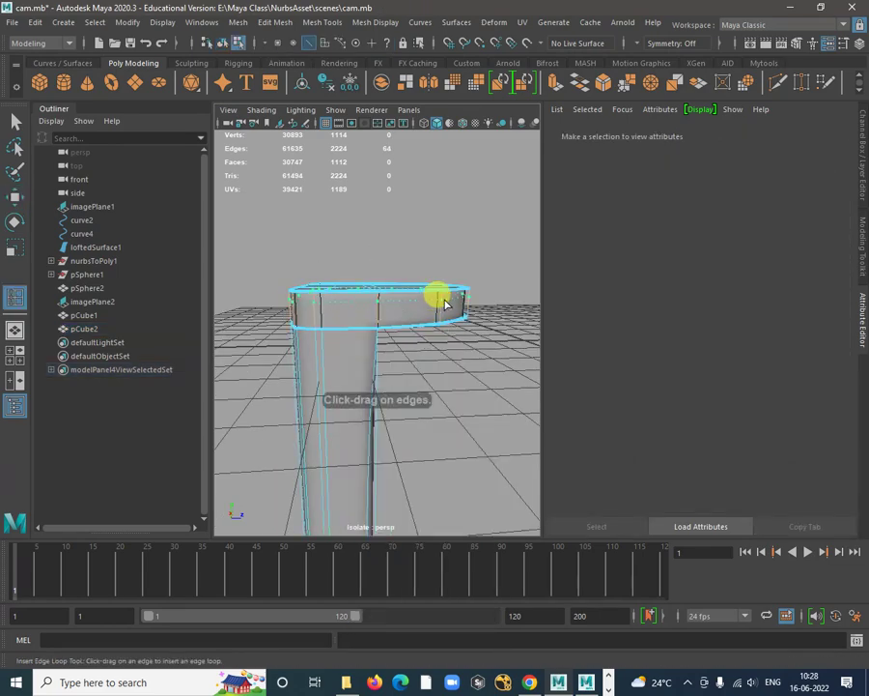
left_click_drag(445, 302, 476, 317)
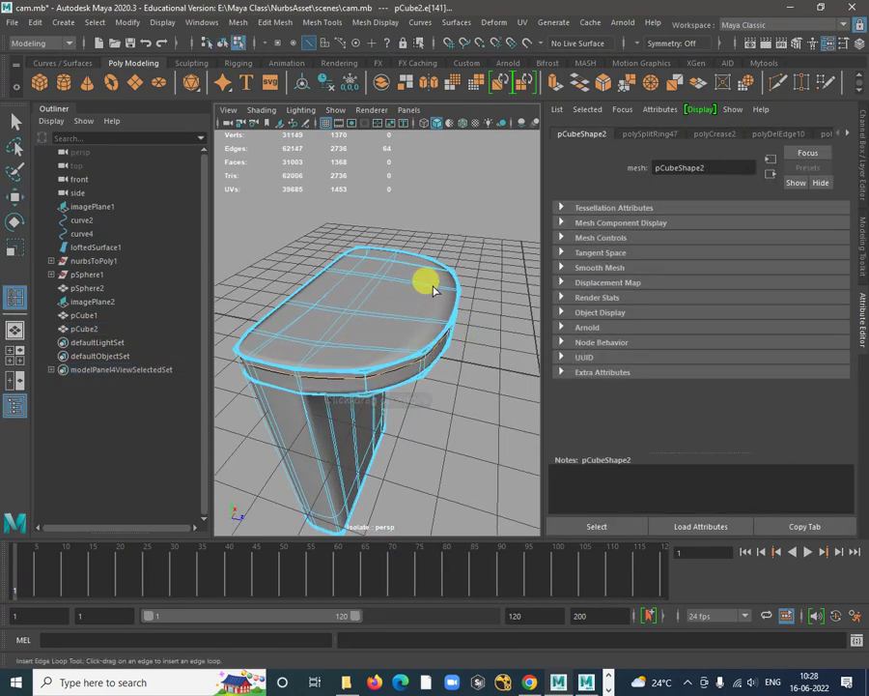
left_click_drag(432, 290, 458, 301, "alt")
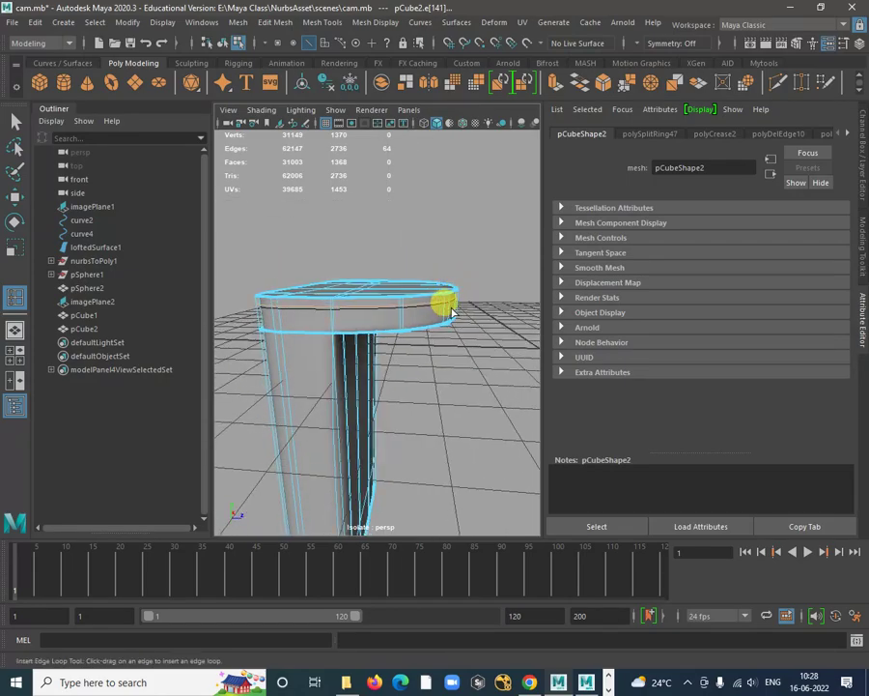
right_click_drag(414, 281, 479, 259)
left_click(486, 239)
scroll(410, 327, "down", 5)
left_click_drag(437, 365, 369, 369, "alt")
Compare pCube2 with the reference image in the side view, checking the slab and lower body outlines
left_click(374, 404)
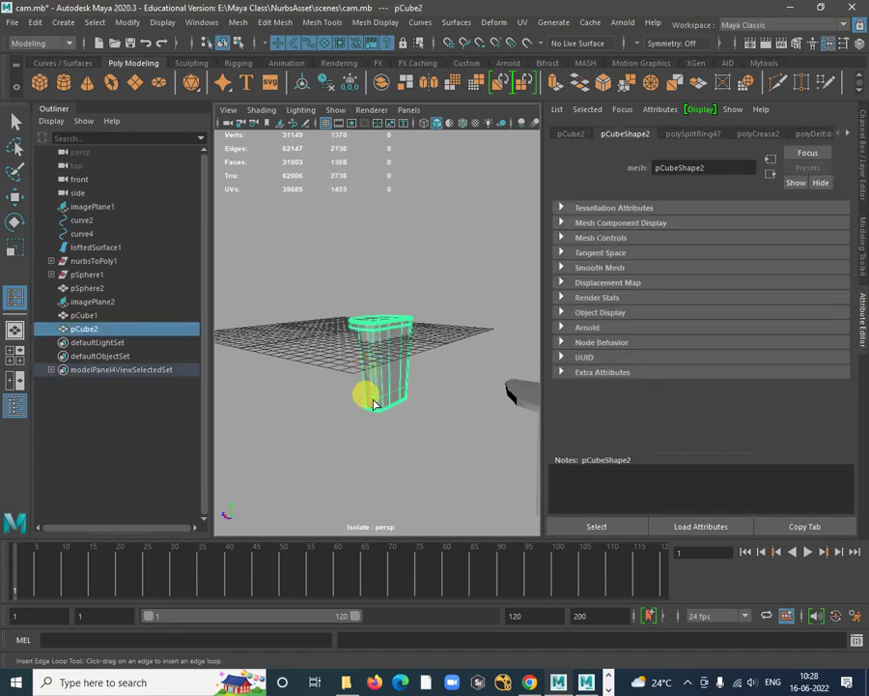
key("space")
key("space")
scroll(373, 323, "down", 2)
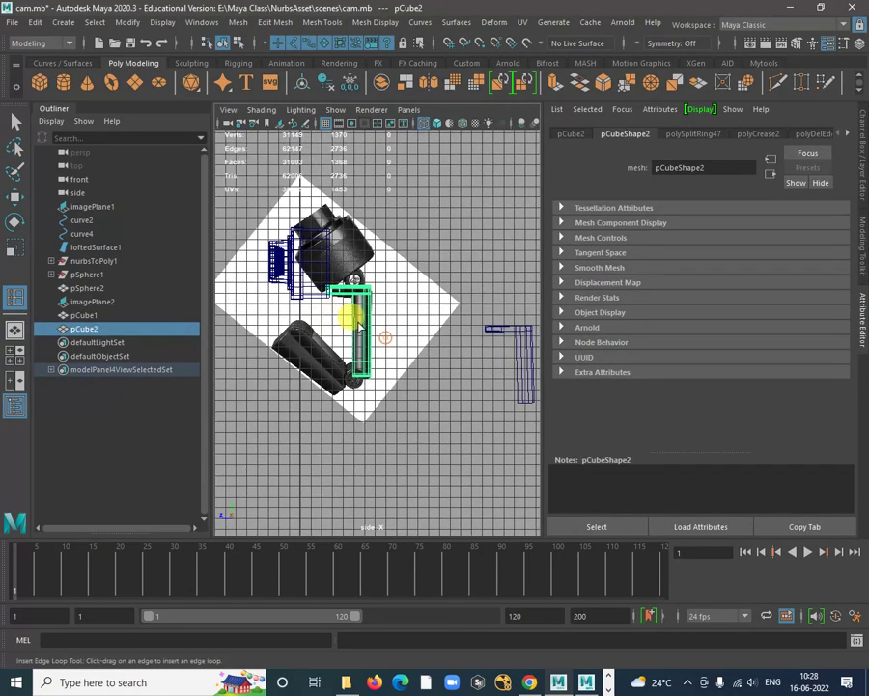
middle_click_drag(384, 337, 414, 275, "alt")
right_click_drag(413, 280, 382, 253, "alt")
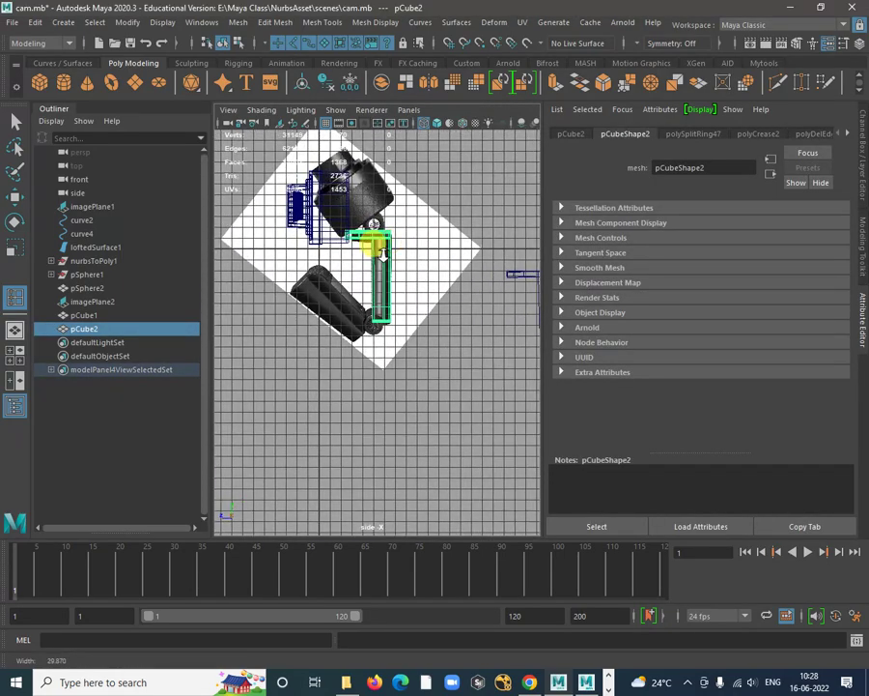
left_click(447, 232)
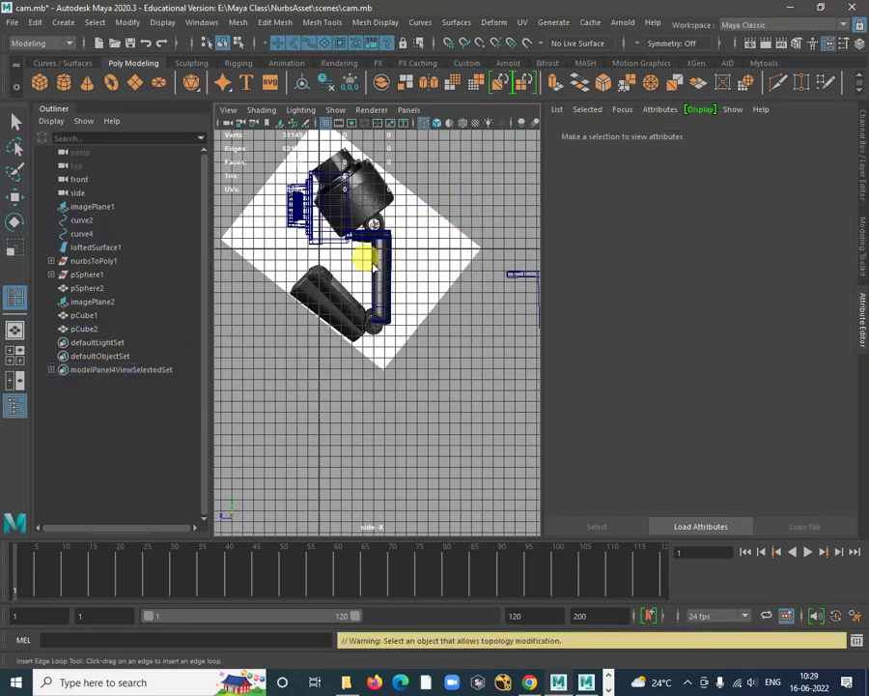
right_click_drag(386, 247, 459, 319)
middle_click_drag(391, 185, 400, 384, "alt")
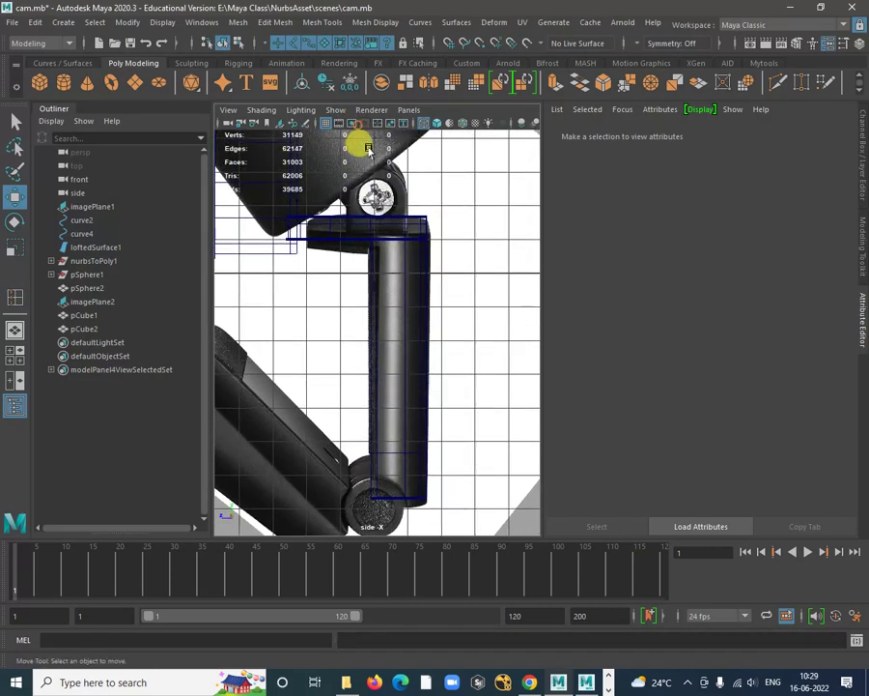
middle_click_drag(367, 146, 359, 210, "alt")
right_click_drag(362, 244, 384, 269, "alt")
scroll(385, 246, "up", 1)
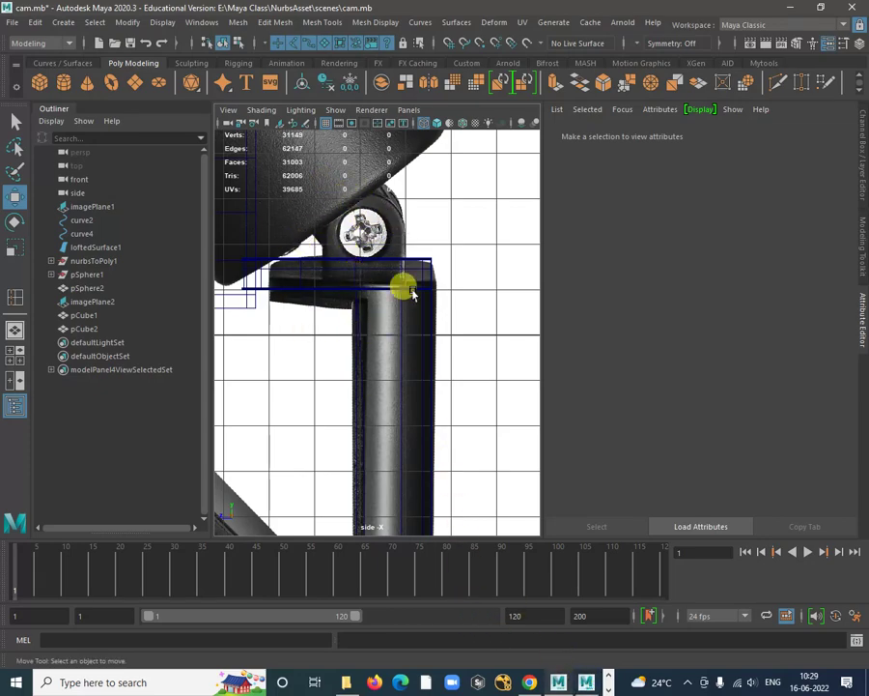
key("space")
key("space")
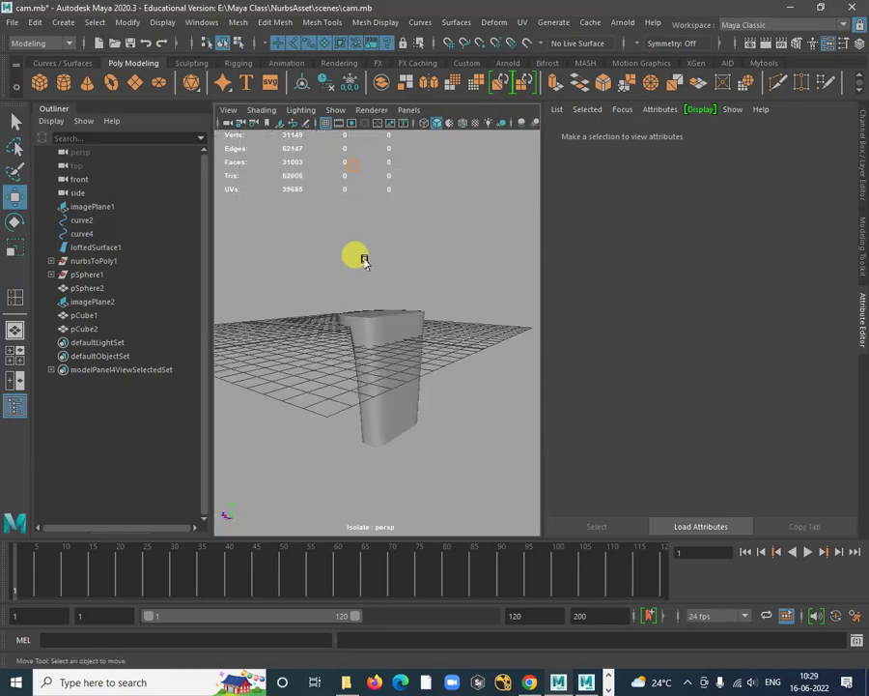
Assign the existing black material to pCube2 and deselect it
left_click_drag(365, 259, 490, 317, "alt")
left_click(380, 314)
right_click_drag(347, 300, 346, 348, "alt")
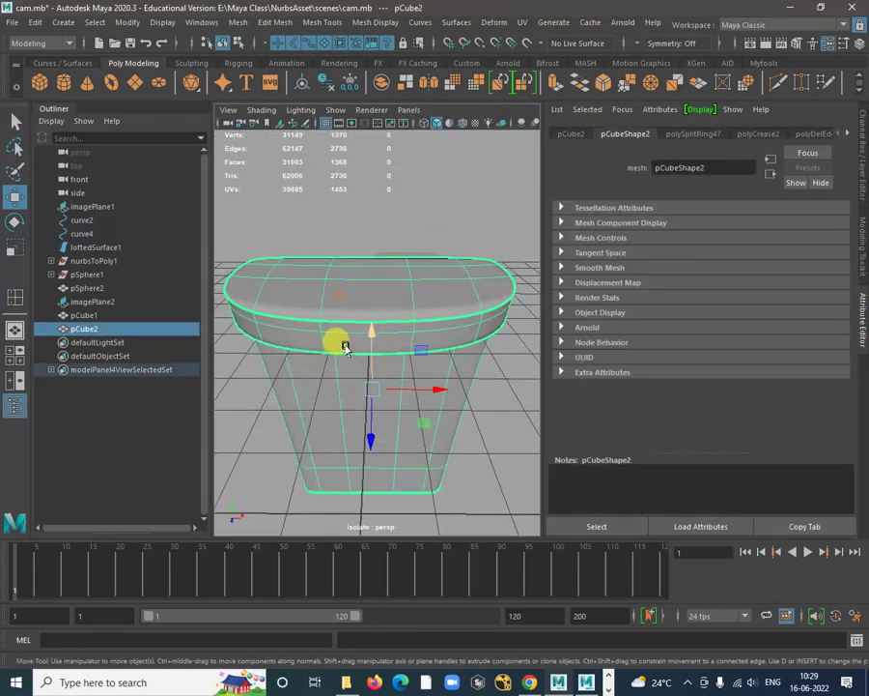
left_click_drag(346, 348, 400, 277, "alt")
right_click(399, 299)
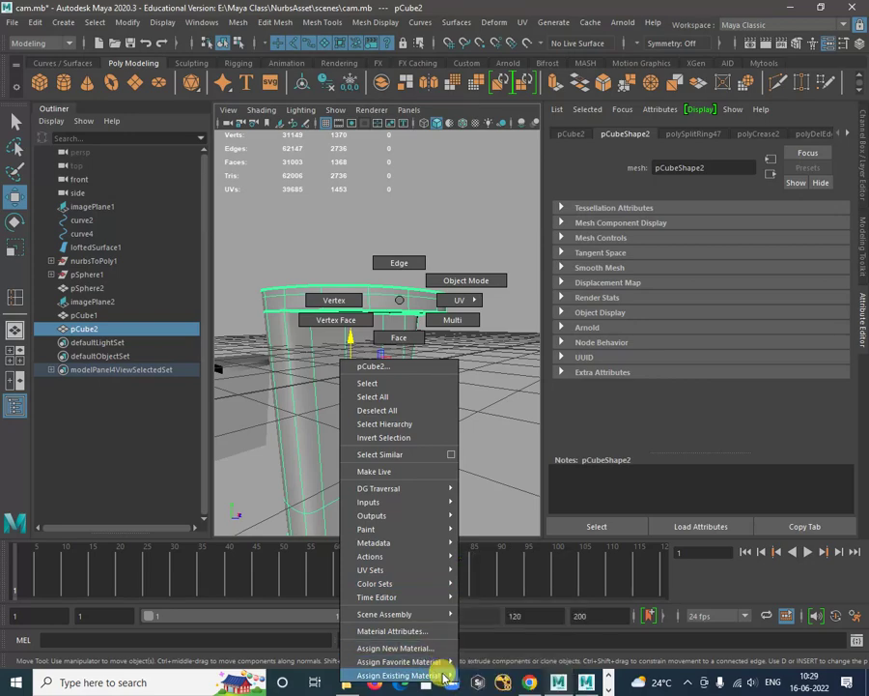
mouse_move(446, 674)
left_click(500, 638)
left_click(484, 439)
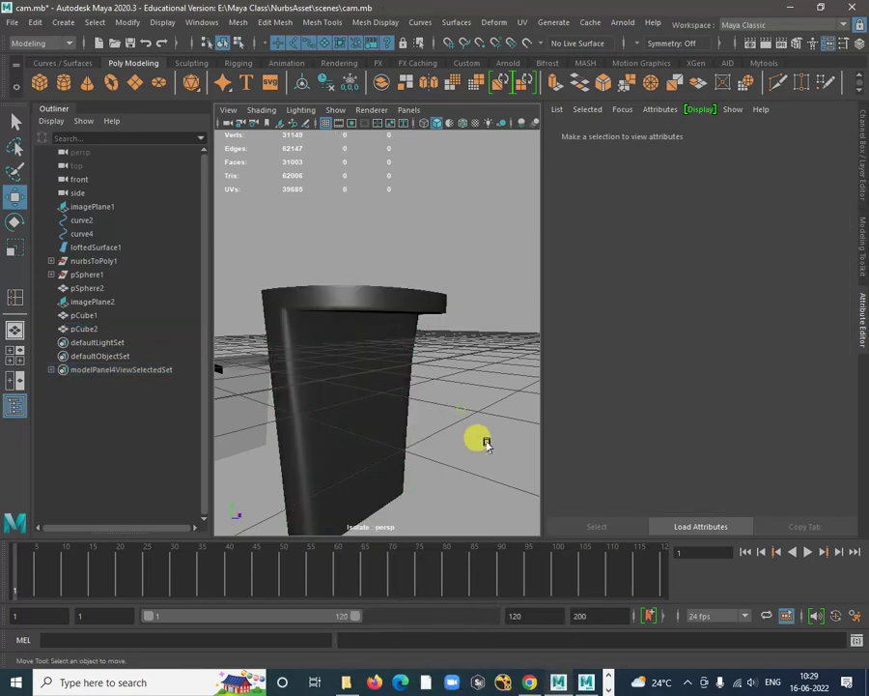
Adjust the vertices along the slab's rounded front end with the Move tool and return to object mode
right_click_drag(485, 441, 470, 375, "alt")
left_click_drag(469, 375, 372, 338, "alt")
left_click(344, 302)
left_click(270, 271)
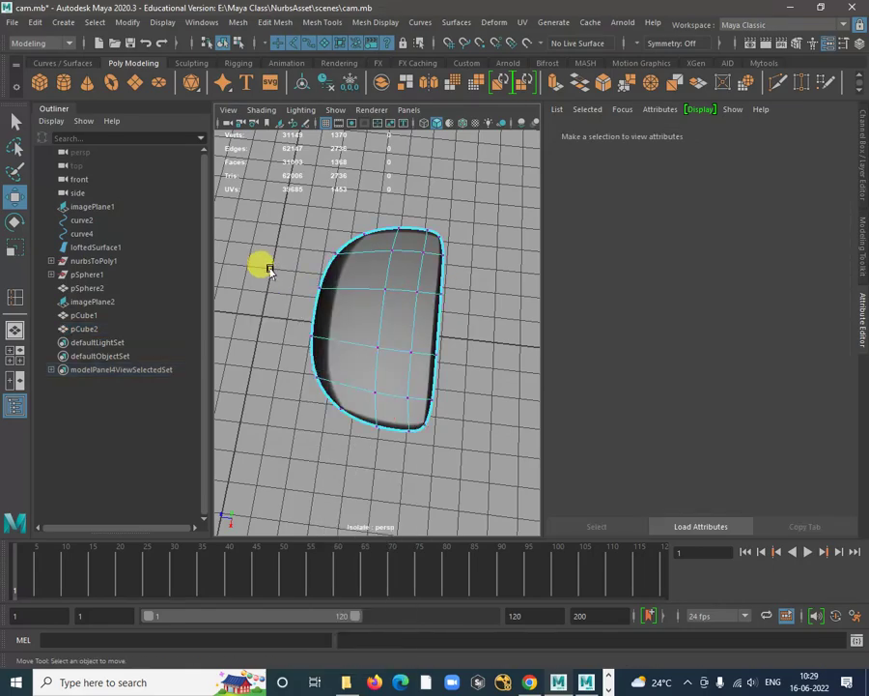
left_click(319, 344)
left_click_drag(307, 346, 501, 292, "alt")
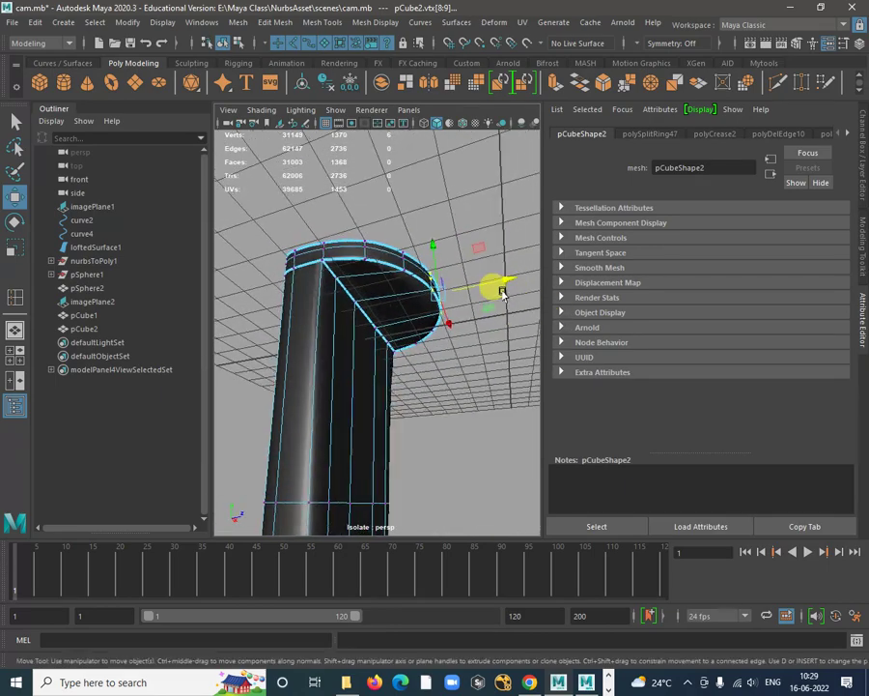
right_click_drag(404, 280, 451, 232)
left_click(453, 234)
left_click_drag(453, 234, 280, 392, "alt")
left_click(354, 323)
left_click_drag(344, 292, 486, 276, "alt")
left_click_drag(513, 333, 287, 248, "alt")
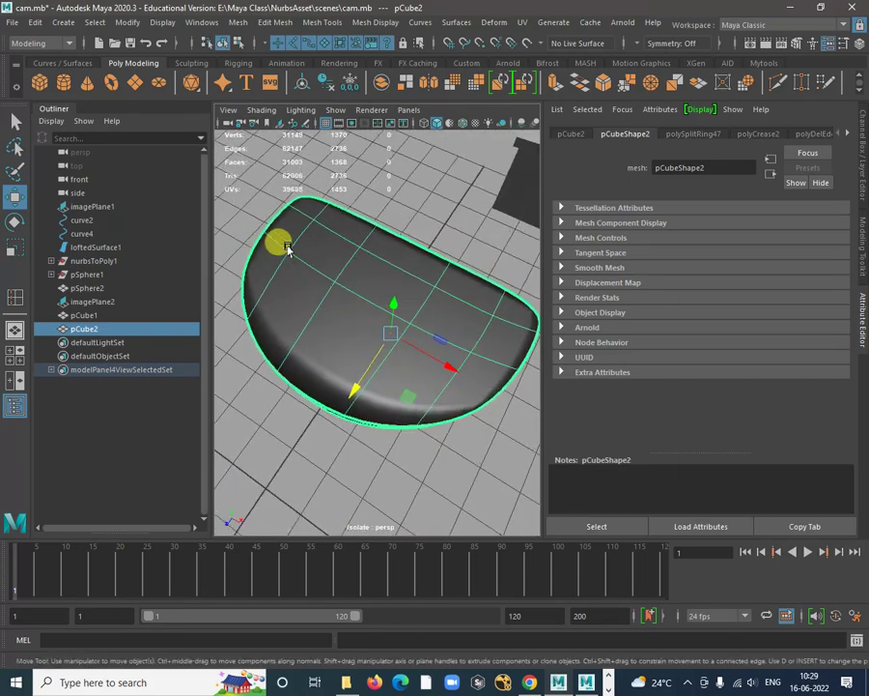
Extrude all the faces on top of the slab and scale them slightly inward to form a support border
right_click_drag(315, 208, 315, 243)
left_click(293, 235)
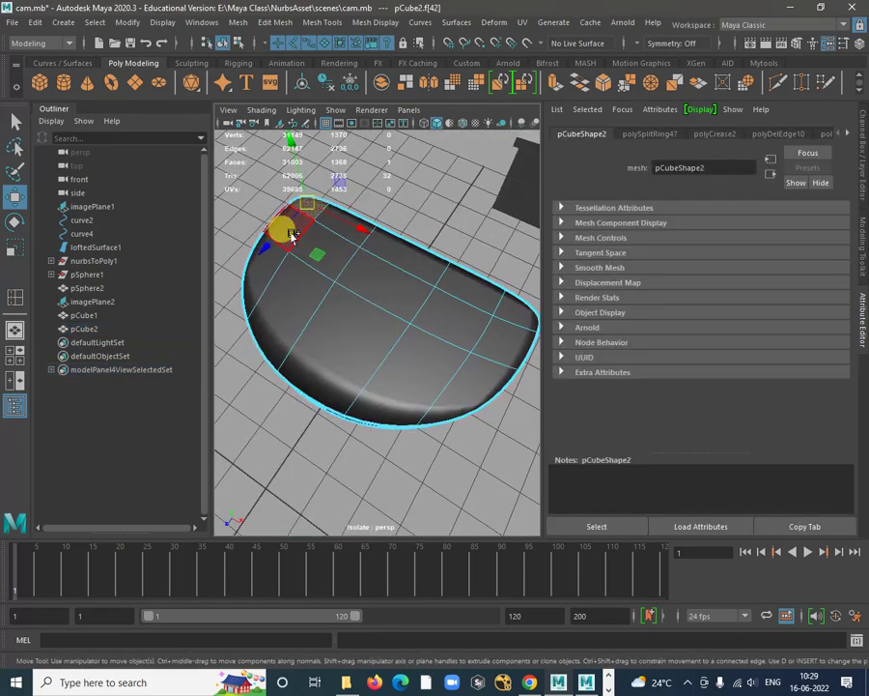
left_click(291, 302, "shift")
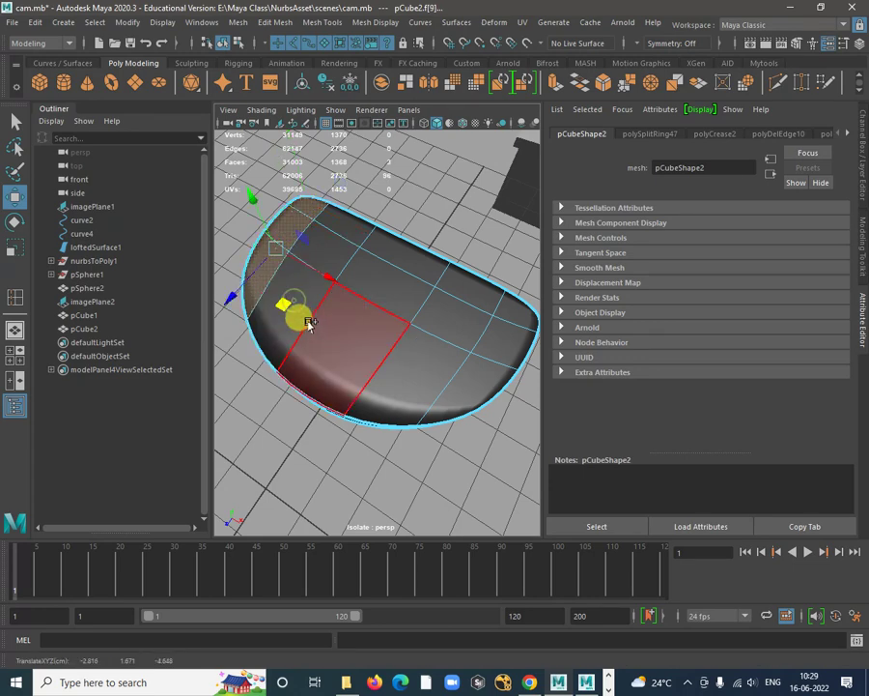
mouse_move(296, 309)
left_mouse_down()
mouse_move(359, 325)
mouse_move(388, 291)
mouse_move(340, 257)
left_mouse_up()
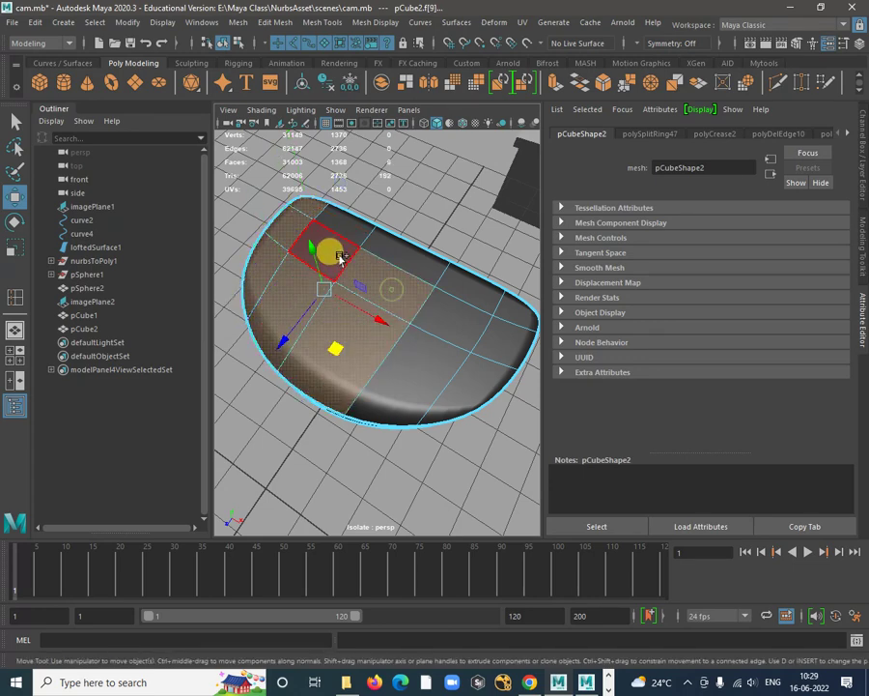
mouse_move(391, 271)
left_mouse_down()
mouse_move(405, 264)
mouse_move(457, 291)
mouse_move(471, 326)
mouse_move(519, 315)
left_mouse_up()
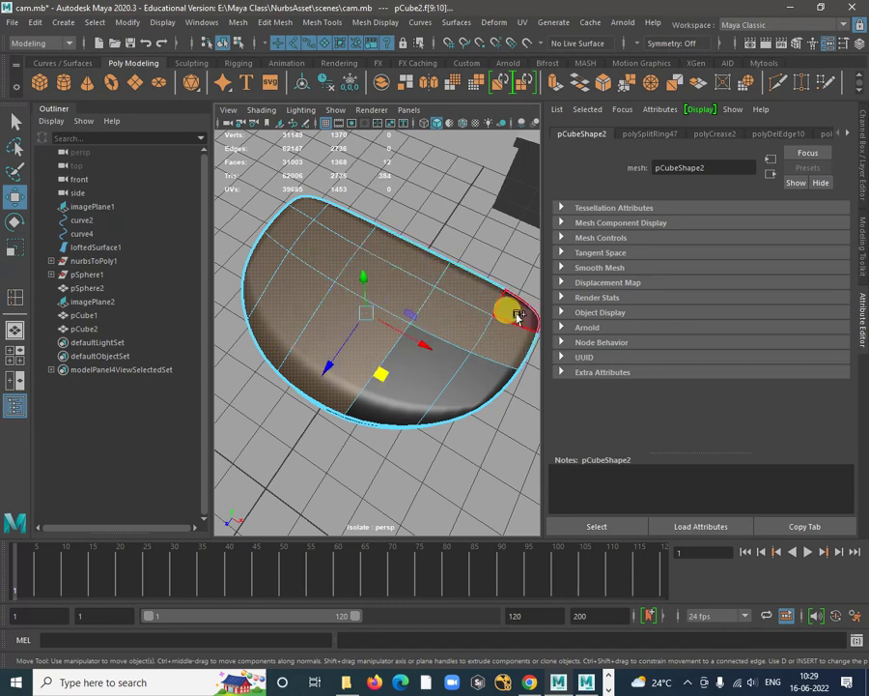
left_click(494, 358, "shift")
left_click(461, 380, "shift")
left_click(502, 340, "shift")
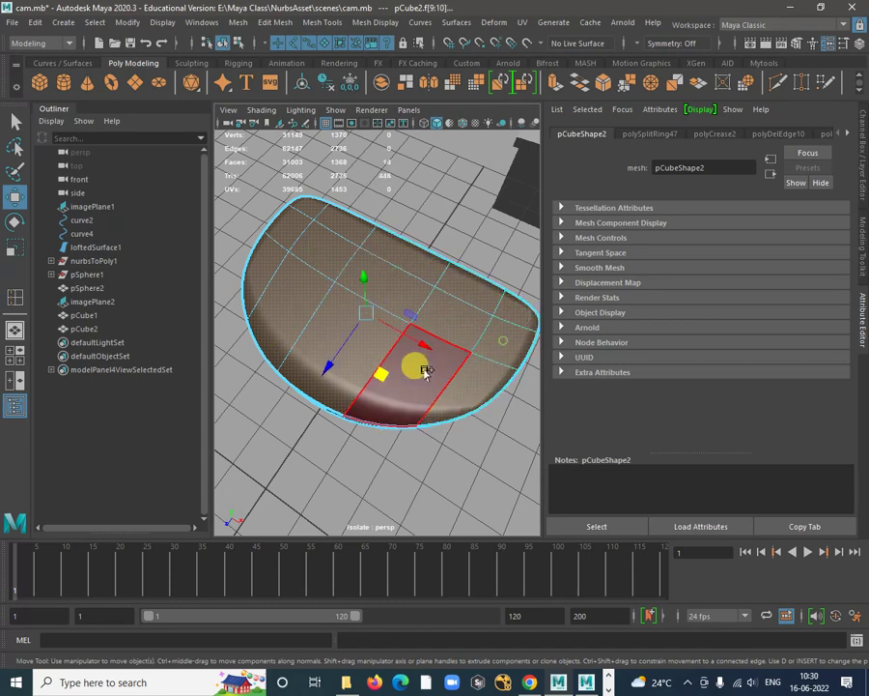
left_click(426, 369, "shift")
right_click(456, 183, "shift")
left_click(453, 221)
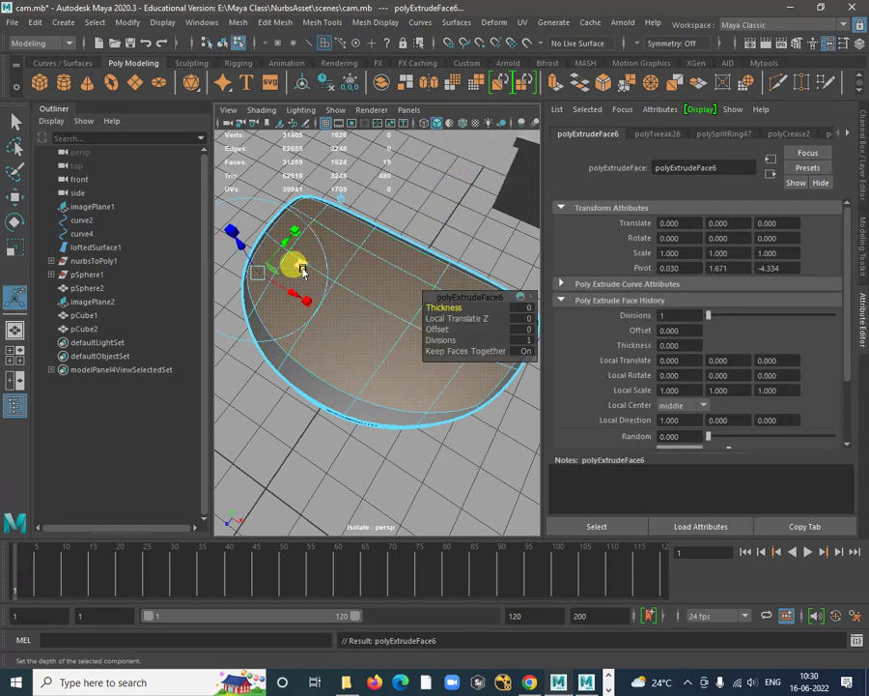
key("r")
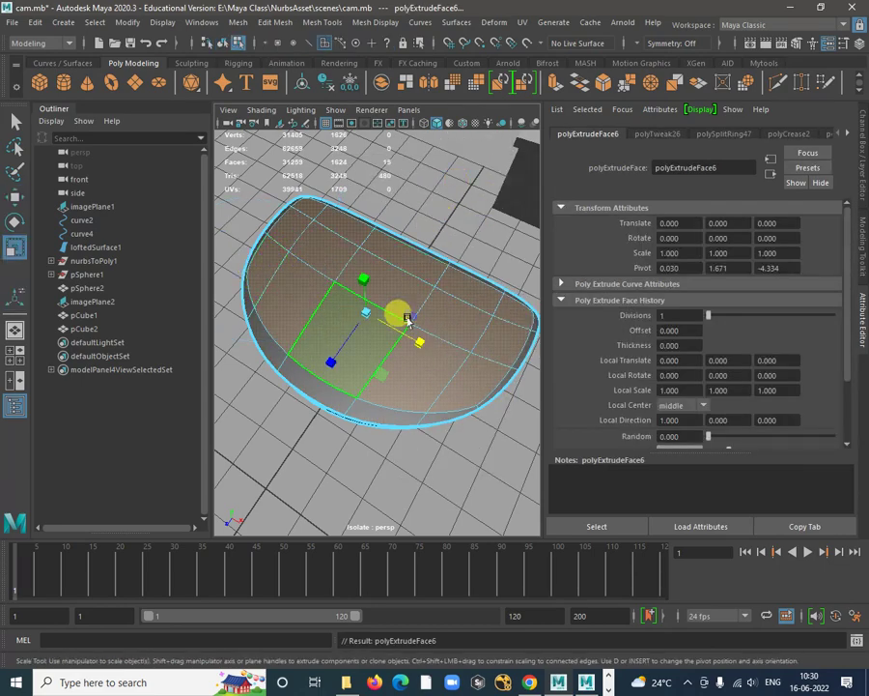
left_click_drag(367, 317, 366, 316)
Return to object mode and examine the smoothed slab's top, rim and underside from several angles
right_click_drag(395, 262, 443, 228)
left_click(440, 209)
right_click_drag(471, 314, 430, 391, "alt")
left_click_drag(430, 391, 483, 253, "alt")
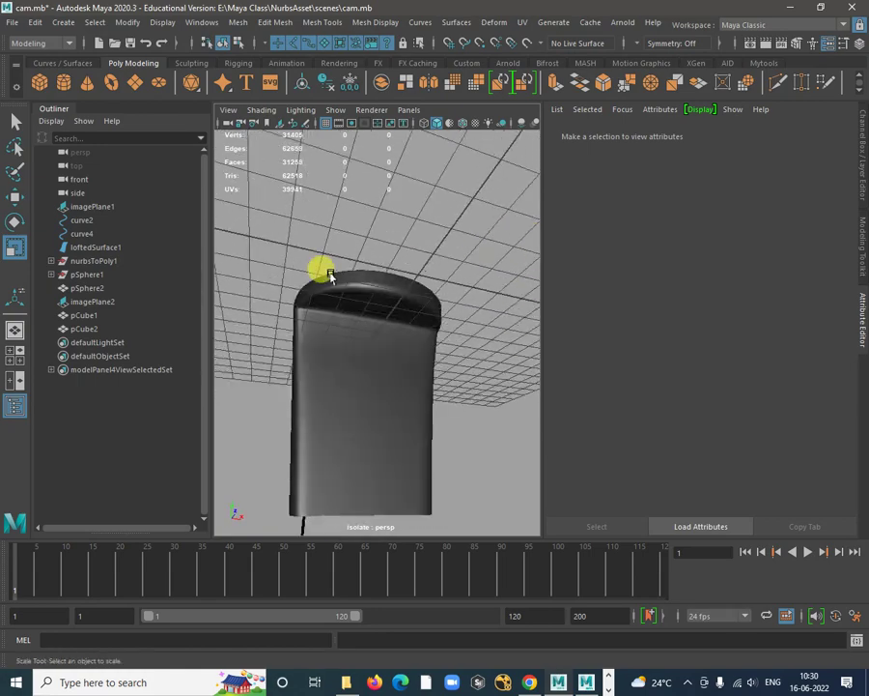
right_click_drag(342, 280, 369, 336, "alt")
left_click_drag(369, 336, 367, 290, "alt")
right_click_drag(383, 289, 402, 298, "alt")
middle_click_drag(402, 298, 414, 330, "alt")
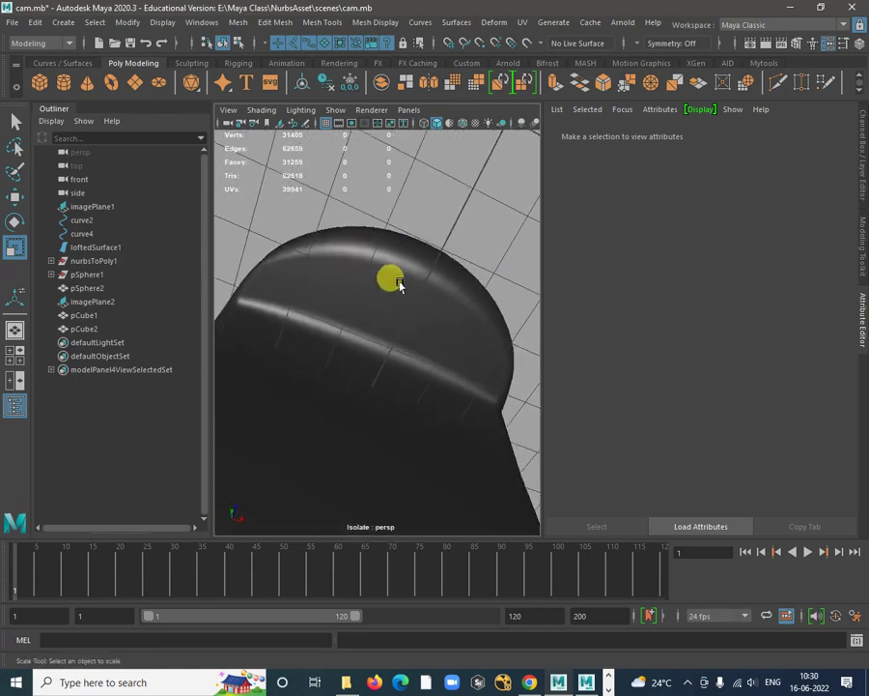
Select the row of five faces on the slab's underside in pCube2
left_click_drag(399, 283, 441, 330, "alt")
left_click(377, 284)
right_click_drag(378, 258, 376, 288)
left_click(272, 274)
left_click(353, 277, "shift")
left_click(415, 293, "shift")
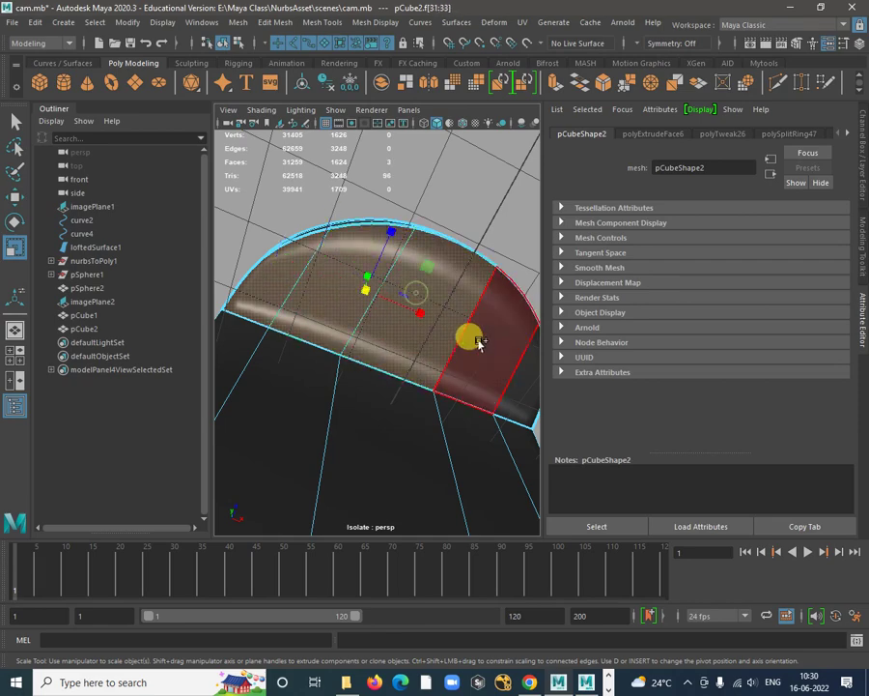
left_click(481, 340, "shift")
left_click(514, 383, "shift")
Try extruding the slab's underside faces together with the adjoining faces of the body, and return to object mode
right_click_drag(510, 383, 406, 375, "alt")
left_click_drag(406, 375, 404, 296, "alt")
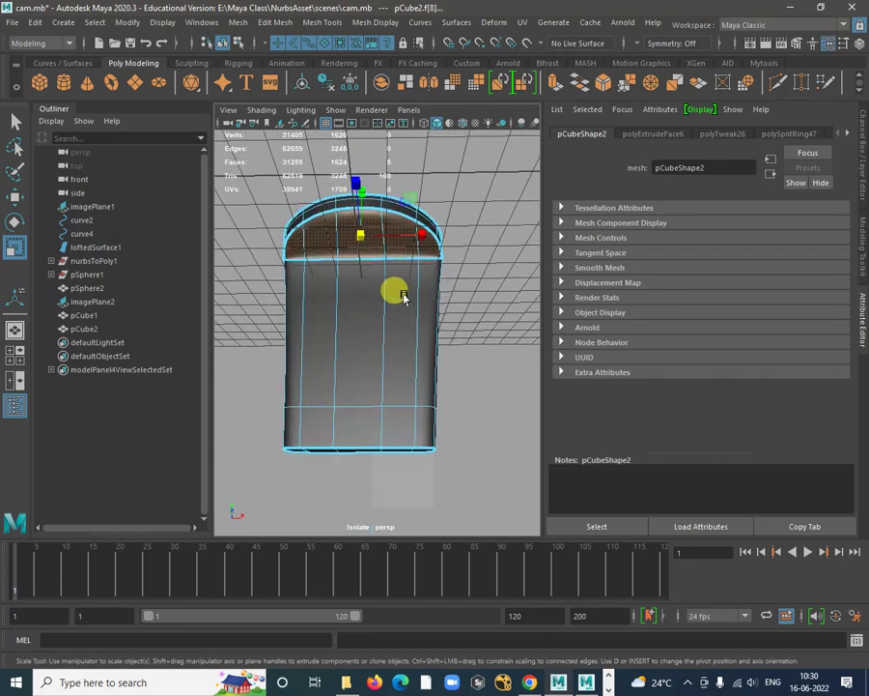
left_click(422, 362)
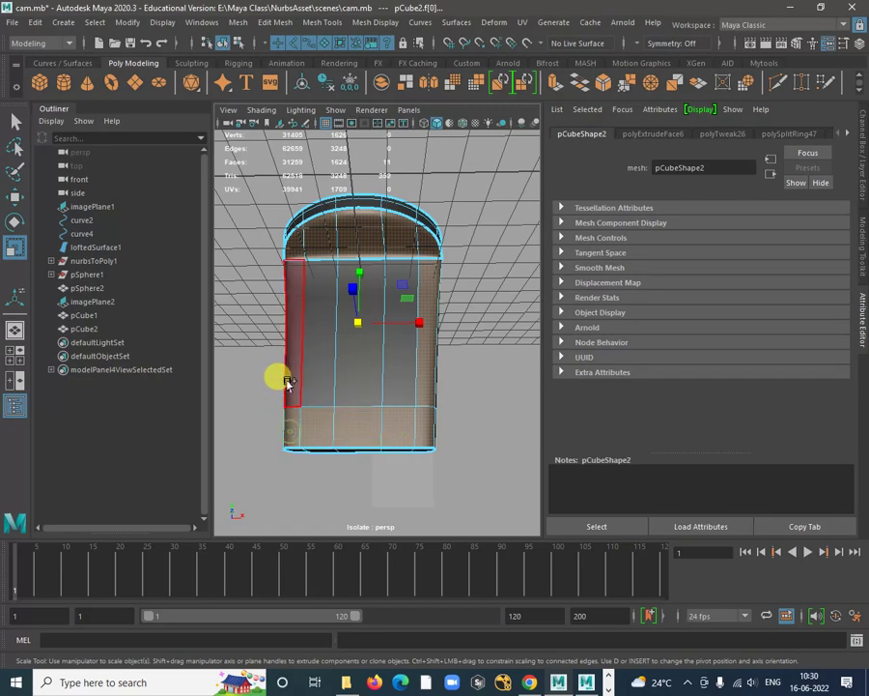
left_click_drag(403, 365, 486, 267, "alt")
right_click_drag(495, 244, 489, 275, "shift")
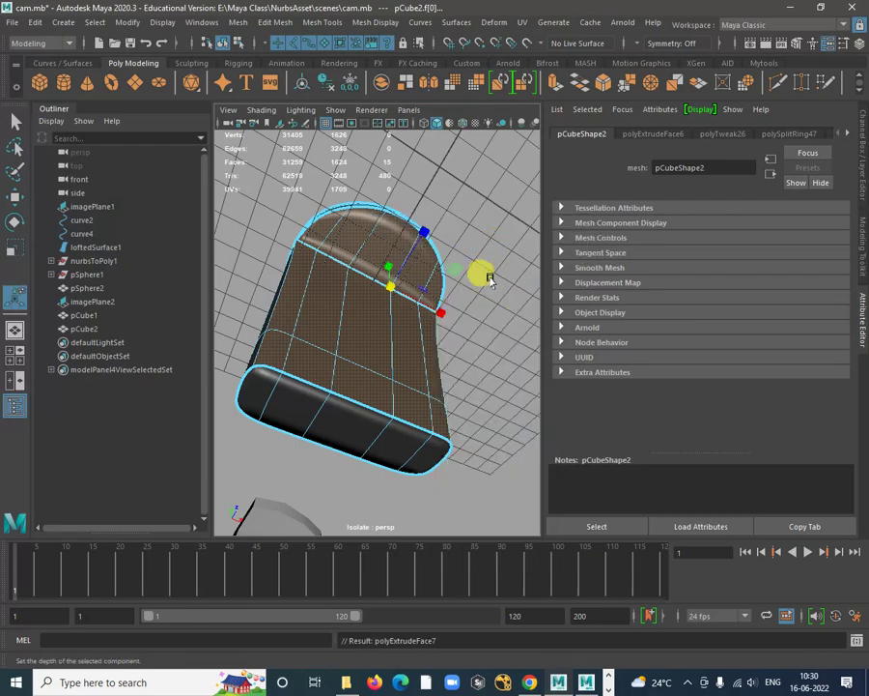
left_click_drag(471, 244, 324, 277, "alt")
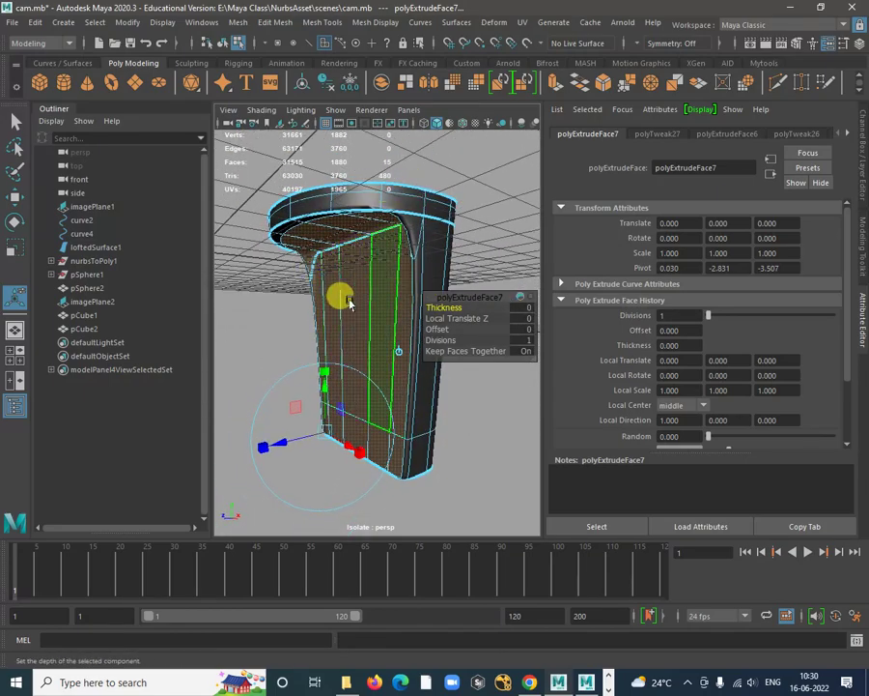
key("ctrl+z")
right_click_drag(391, 246, 497, 249)
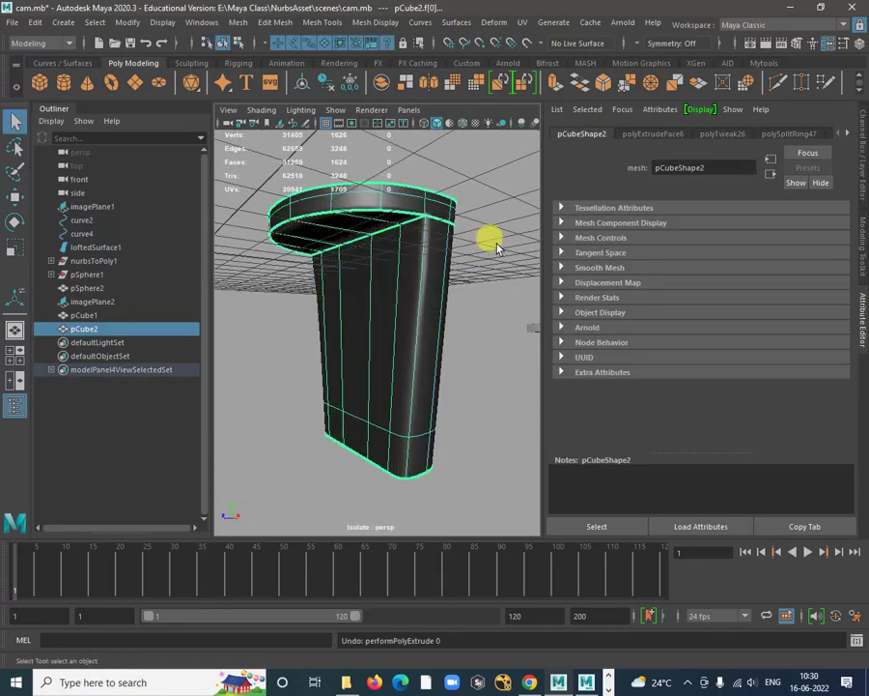
Examine the smoothed pCube2 from below and above, and reselect it
left_click(497, 249)
left_click_drag(497, 249, 341, 342, "alt")
left_click(341, 342)
left_click_drag(464, 383, 481, 316, "alt")
left_click(427, 290)
left_click(413, 283)
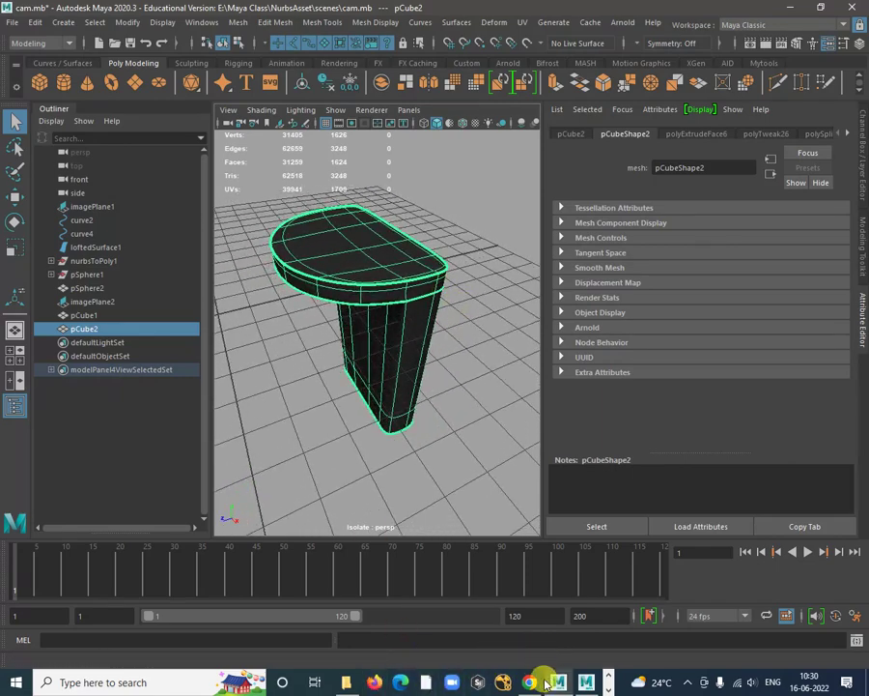
Open reference image 3.jfif from the Webcam folder, inspect the screw hinge between camera and arm closely, and switch back to Maya
left_click(343, 682)
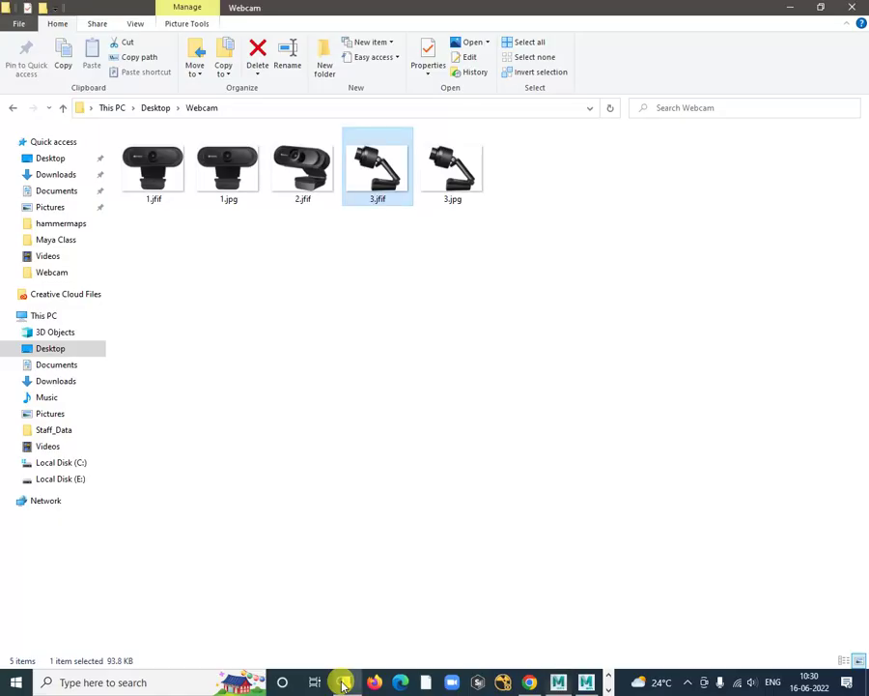
double_click(381, 167)
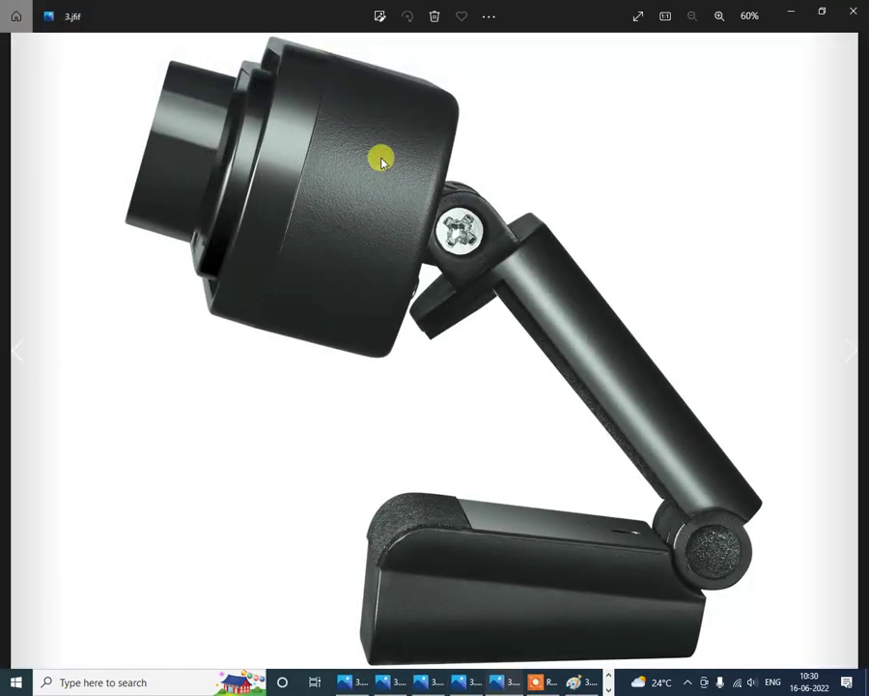
scroll(477, 255, "up", 2)
scroll(477, 255, "up", 2)
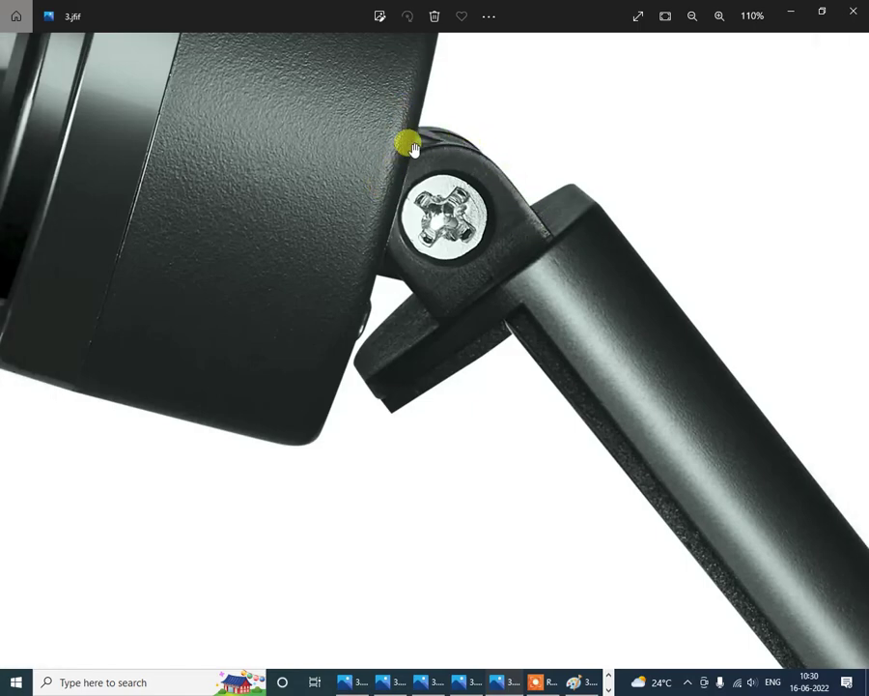
scroll(413, 147, "down", 4)
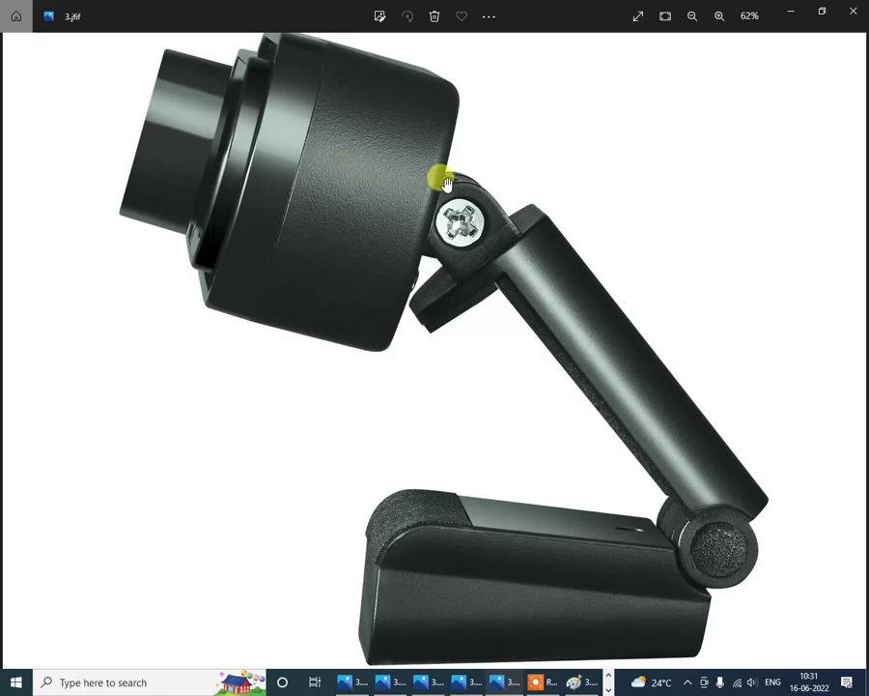
scroll(442, 182, "up", 3)
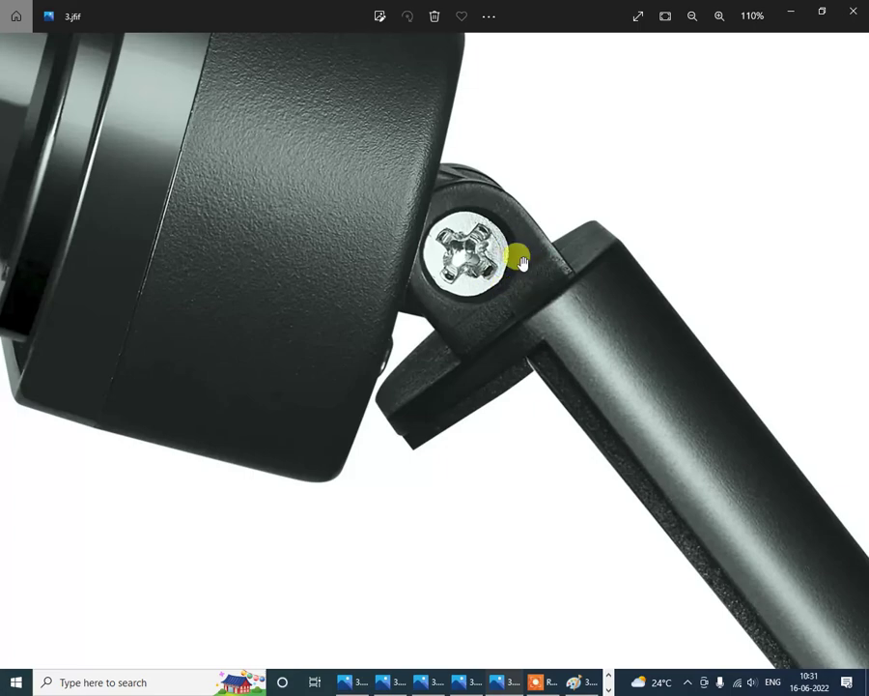
left_click(791, 17)
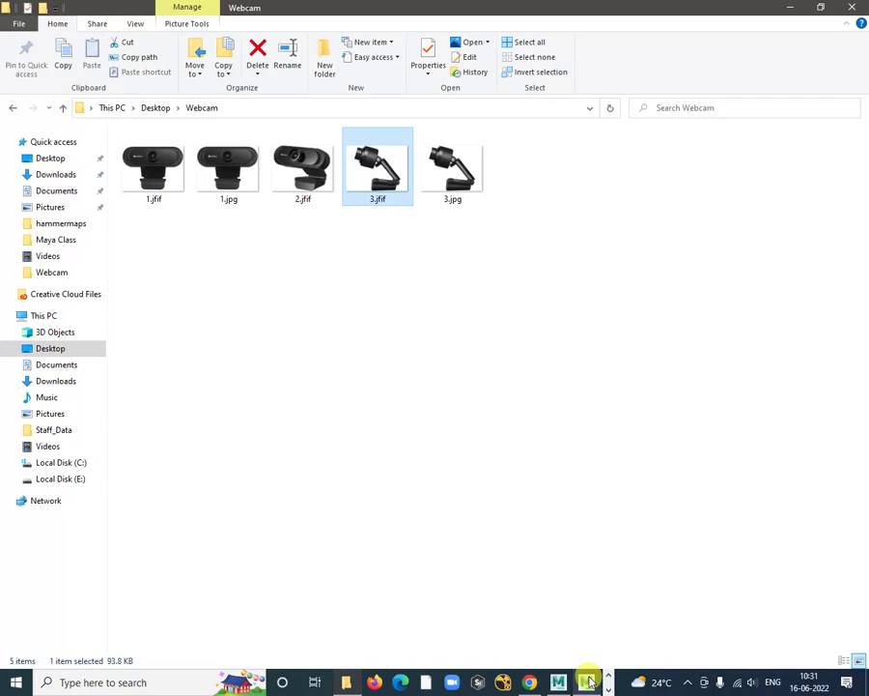
mouse_move(589, 682)
left_click(498, 604)
Insert three edge loops through pCube2's slab top and body, one on each side and one down the middle
left_click_drag(433, 327, 371, 358, "alt")
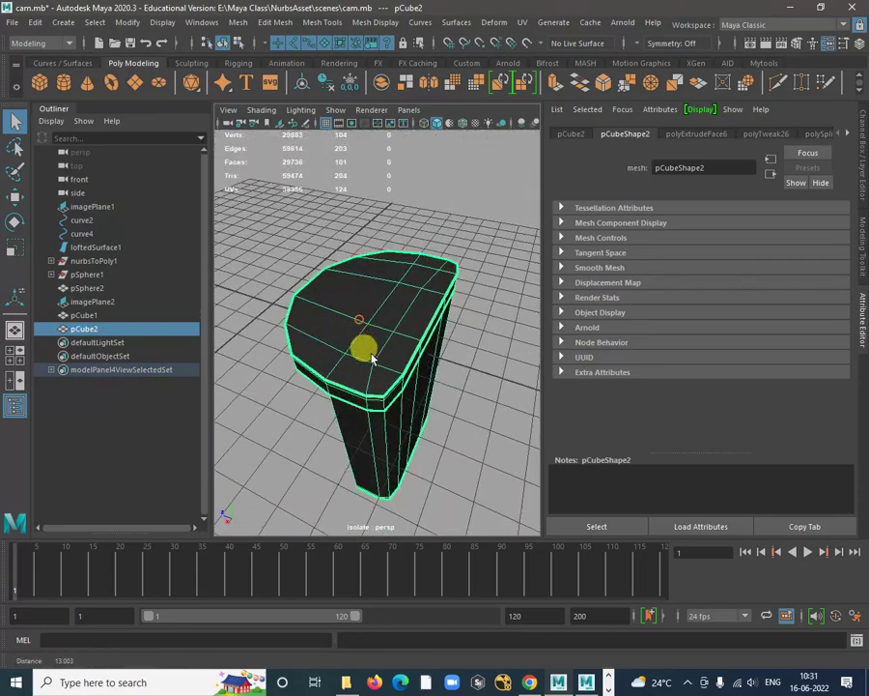
mouse_move(339, 335)
right_mouse_down("alt")
mouse_move(343, 368)
mouse_move(341, 354)
mouse_move(382, 341)
mouse_move(354, 344)
right_mouse_up("alt")
left_click_drag(355, 344, 334, 289, "alt")
right_click(343, 297, "shift")
left_click(257, 313)
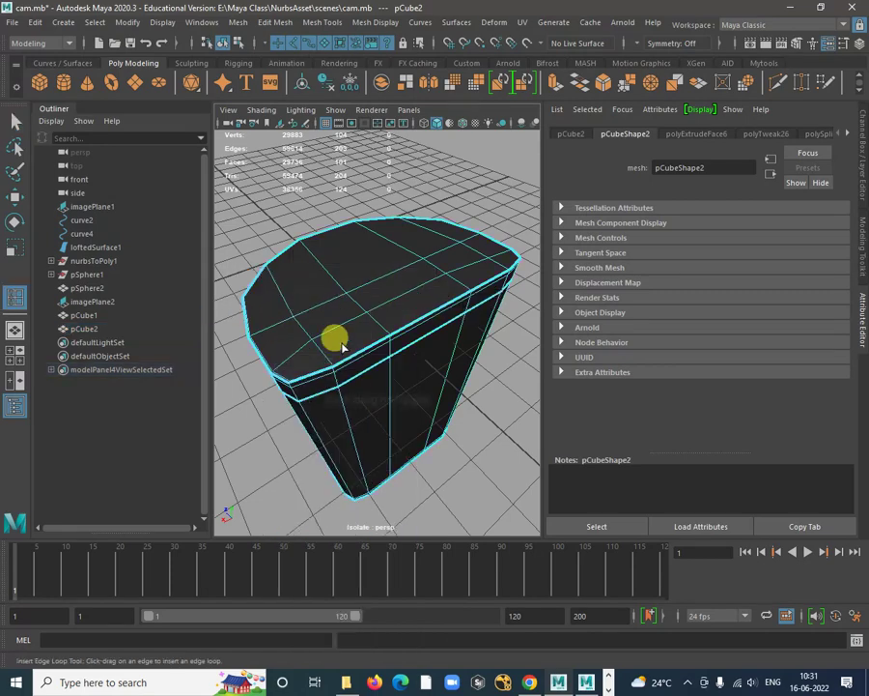
left_click(365, 351)
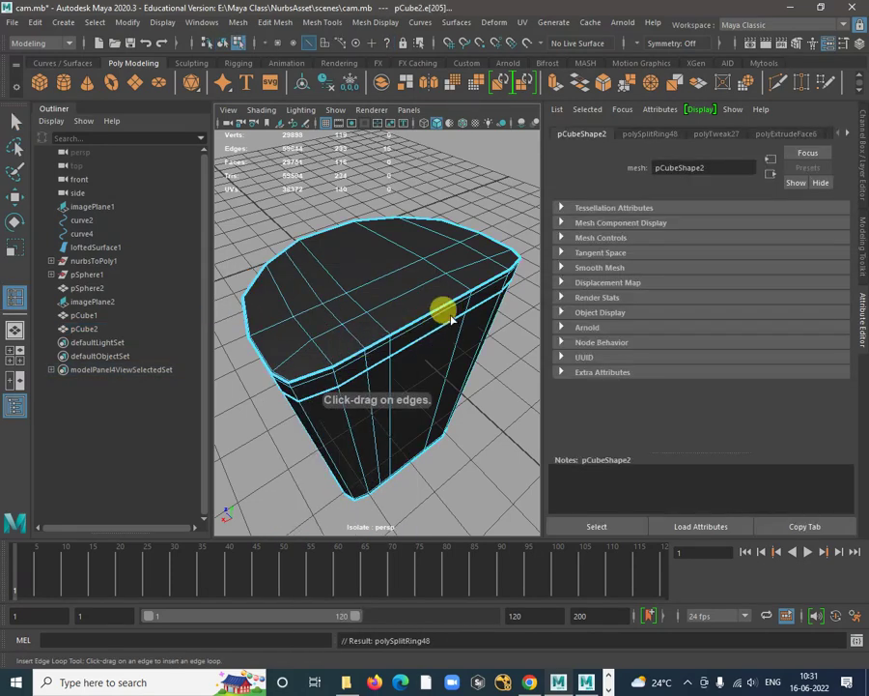
left_click_drag(494, 326, 463, 326, "alt")
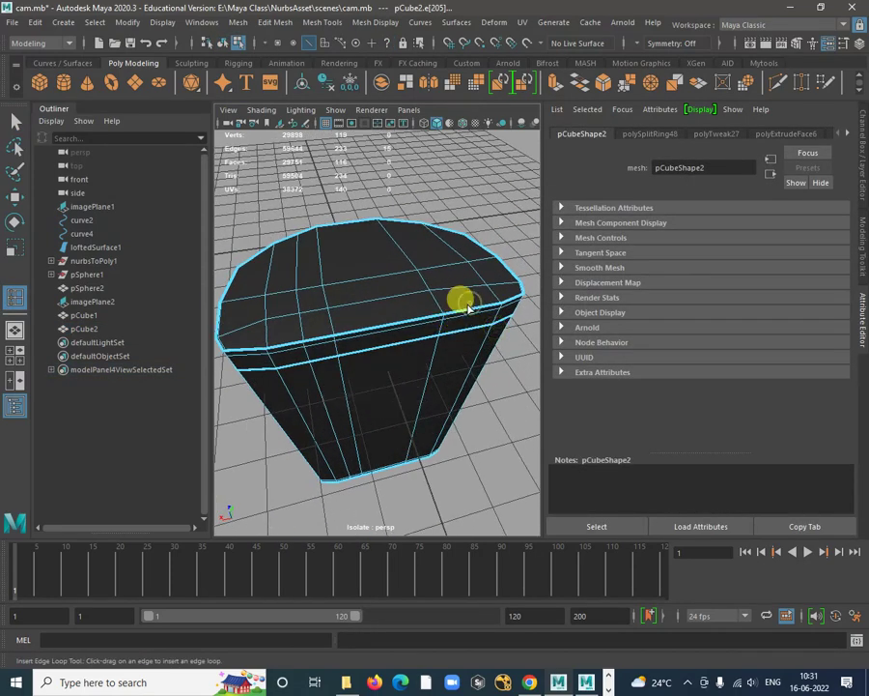
left_click(468, 309)
left_click(468, 307)
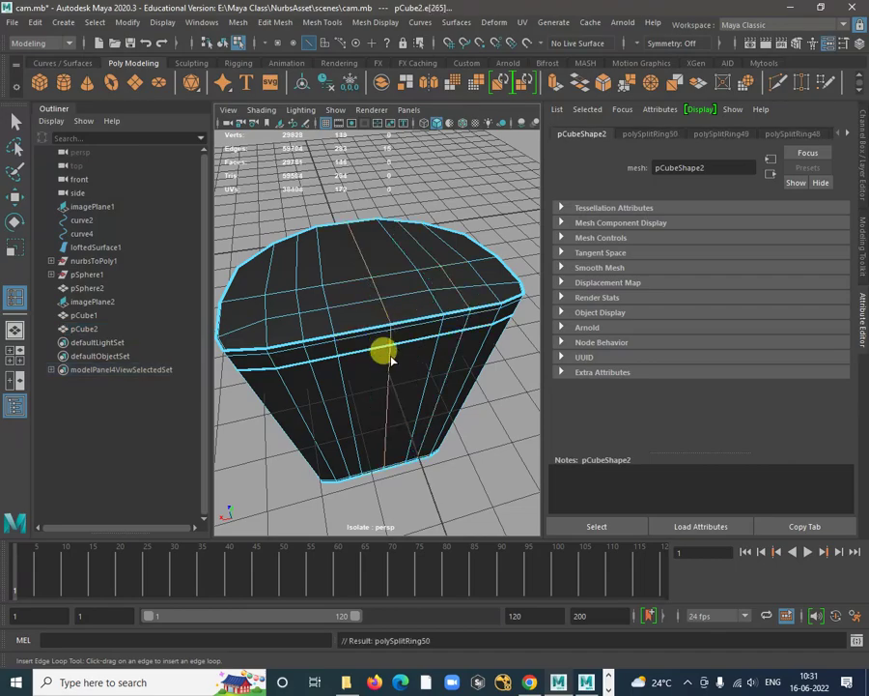
Insert an edge loop across the slab's rounded part, running parallel to its straight edge
left_click_drag(390, 358, 309, 294, "alt")
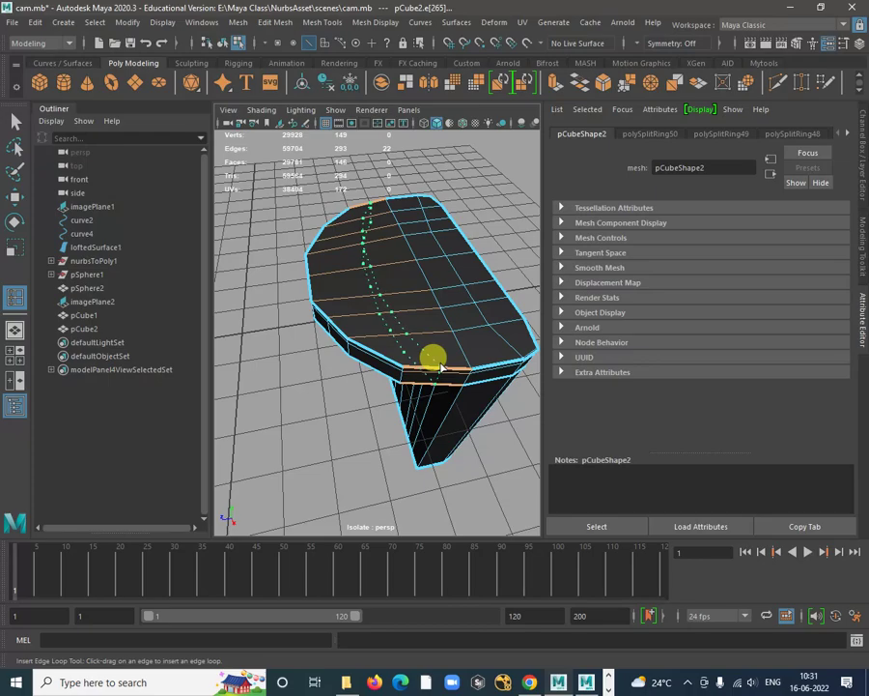
left_click_drag(439, 365, 437, 364)
right_click_drag(436, 364, 404, 363, "alt")
left_click_drag(403, 363, 327, 374, "alt")
right_click_drag(327, 375, 358, 342, "alt")
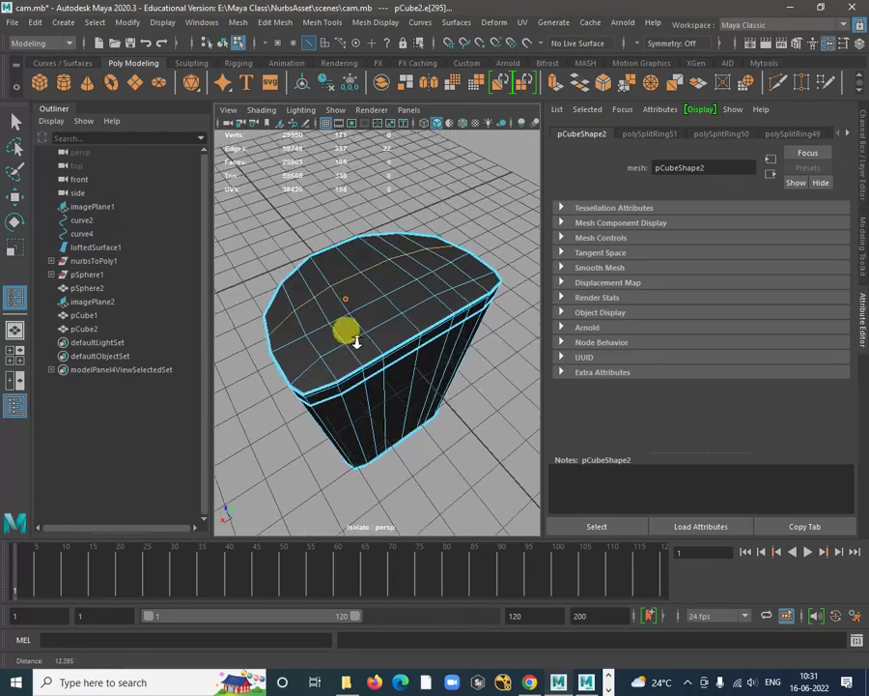
In the top view, move the vertices on one flank of the slab's curved end outward to round its outline
left_click_drag(355, 340, 353, 315, "alt")
key("w")
right_click_drag(353, 315, 408, 282, "alt")
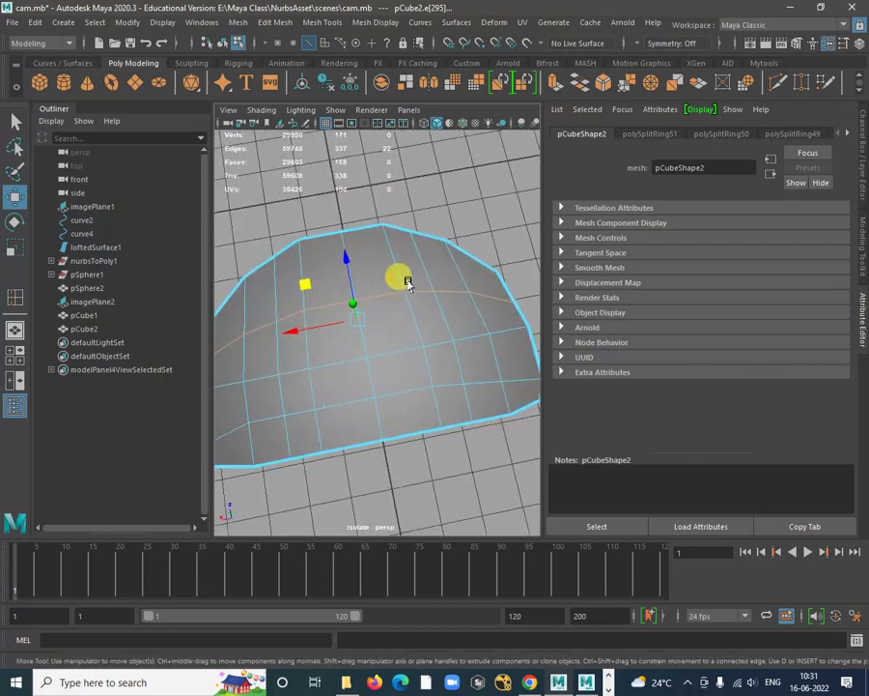
right_click_drag(422, 235, 356, 227)
left_click_drag(398, 206, 420, 245)
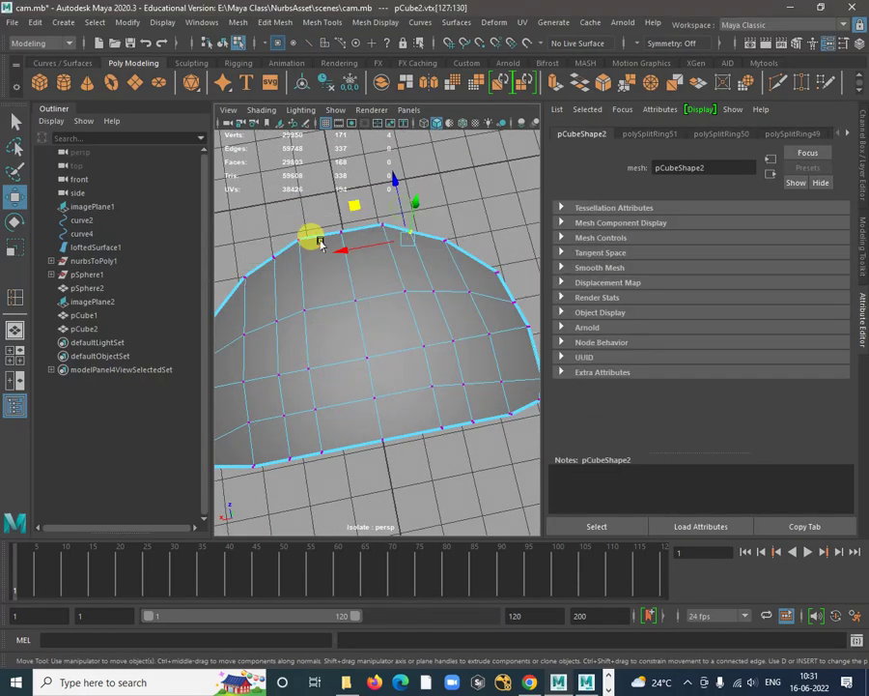
key("space")
key("space")
scroll(375, 304, "up", 8)
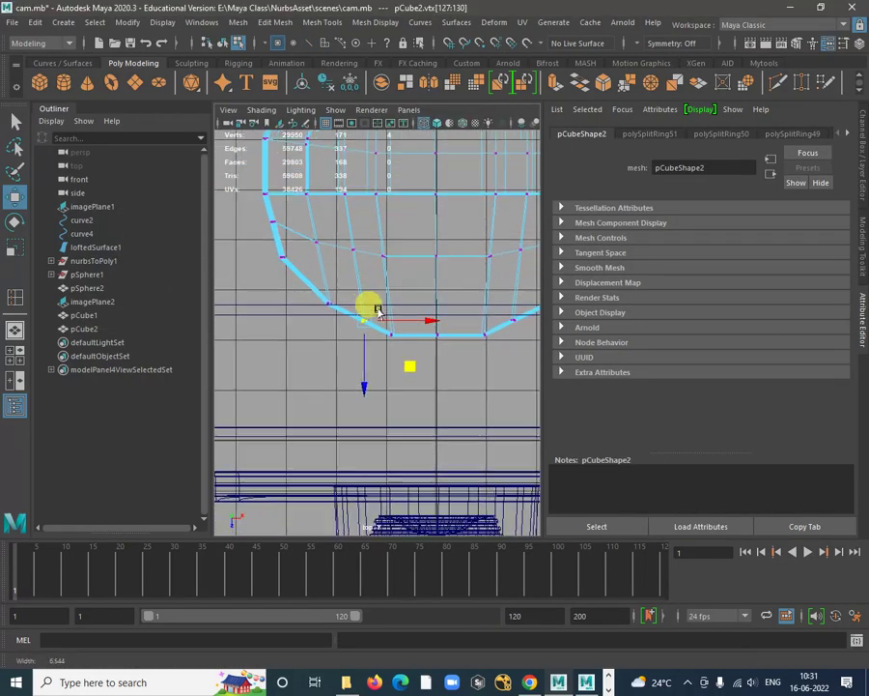
left_click_drag(364, 363, 360, 368)
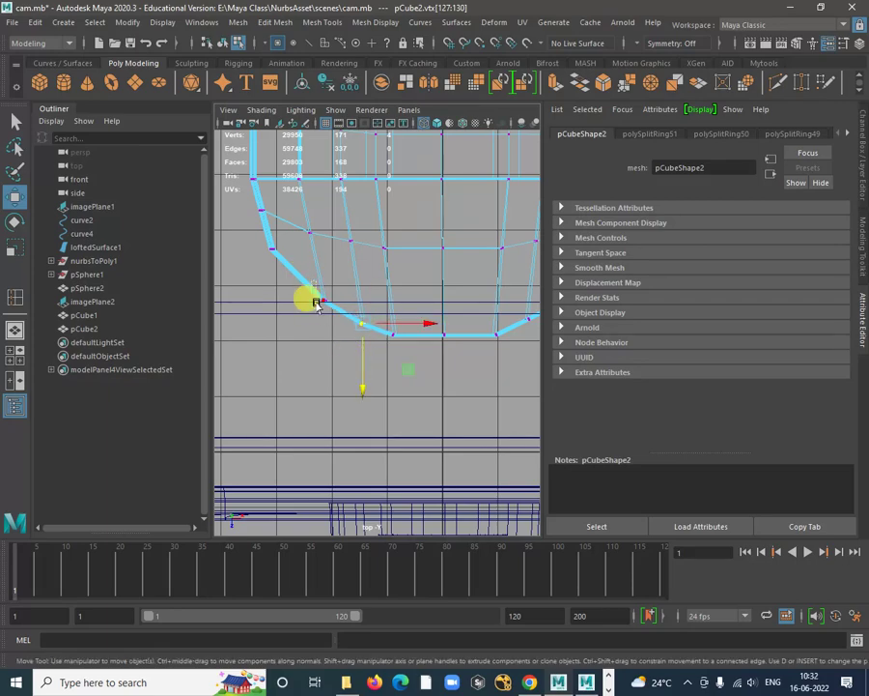
scroll(425, 384, "down", 3)
scroll(416, 331, "up", 3)
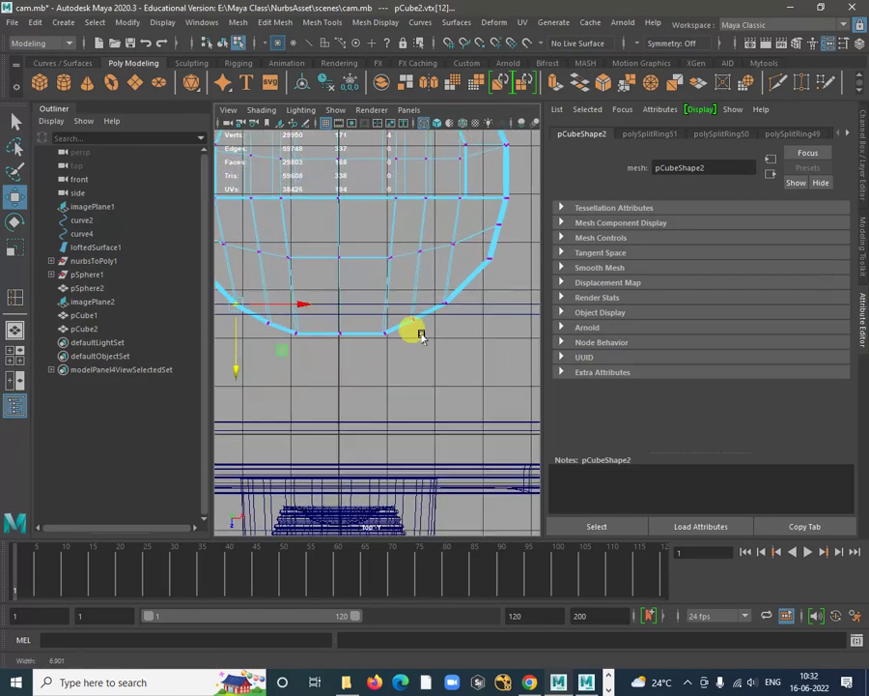
Move the vertices on the opposite flank and tip outward to complete the arc, then return to object mode in perspective and deselect
left_click_drag(423, 357, 413, 363)
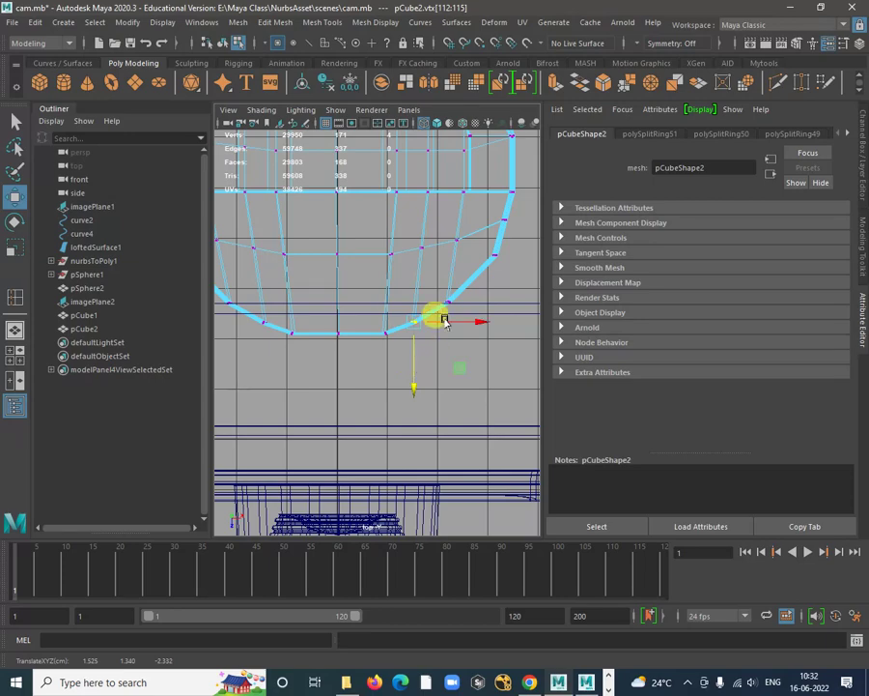
left_click_drag(441, 281, 447, 343)
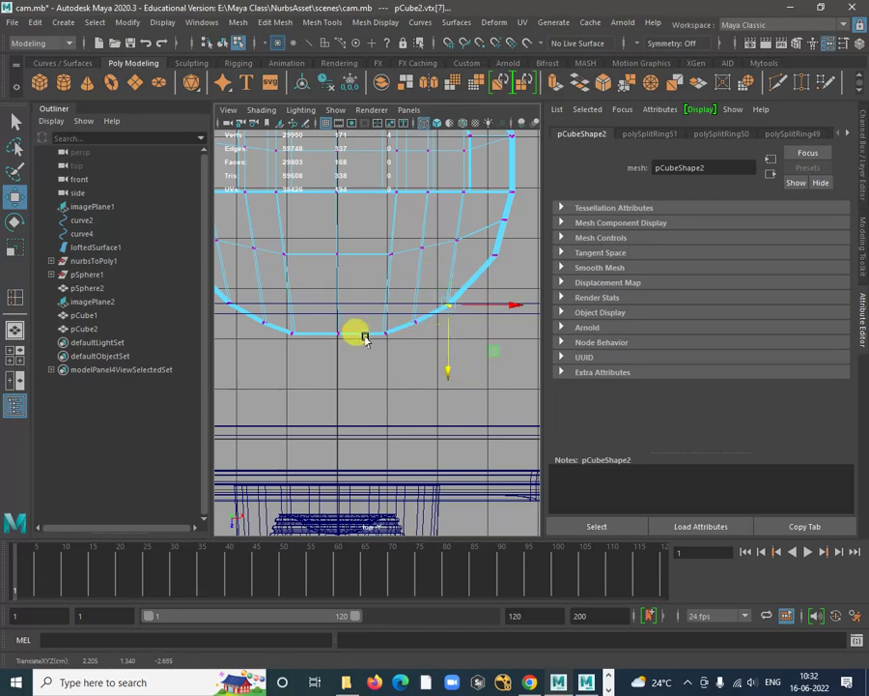
left_click_drag(329, 309, 338, 371)
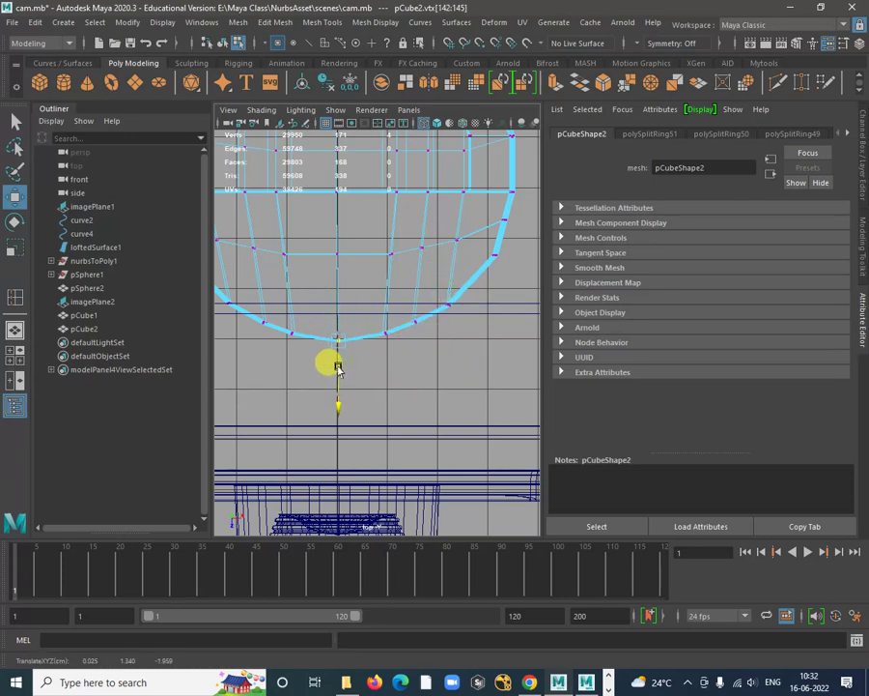
left_click_drag(376, 303, 389, 338)
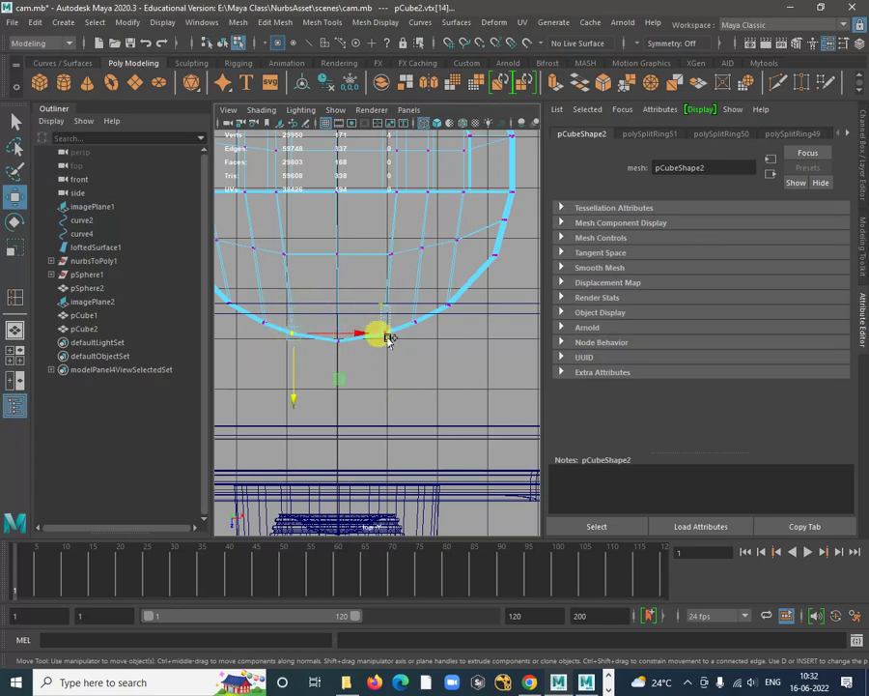
left_click_drag(335, 387, 334, 387)
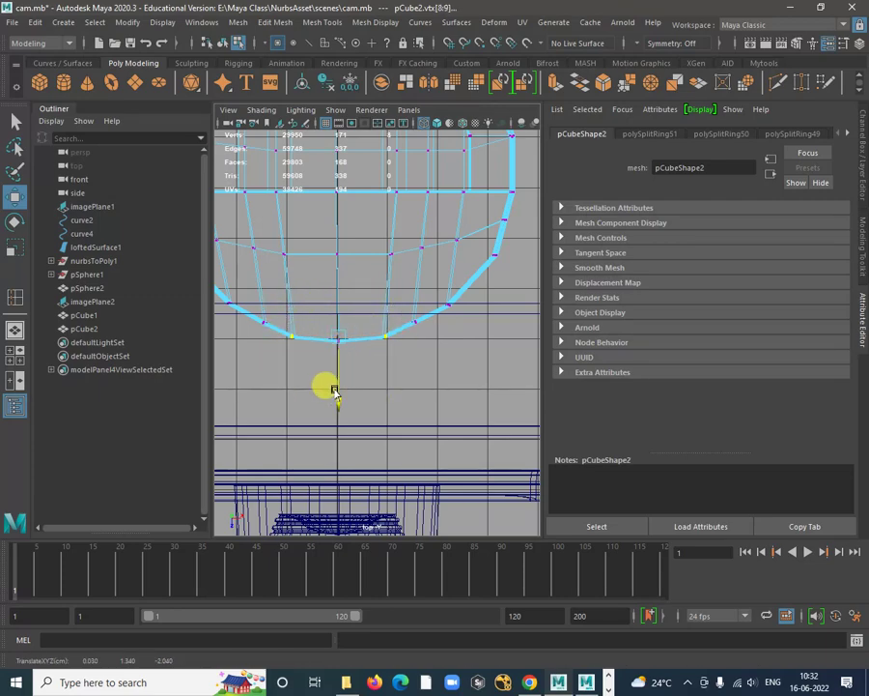
key("space")
key("space")
left_click_drag(471, 259, 422, 275, "alt")
right_click_drag(480, 239, 472, 247)
left_click(471, 248)
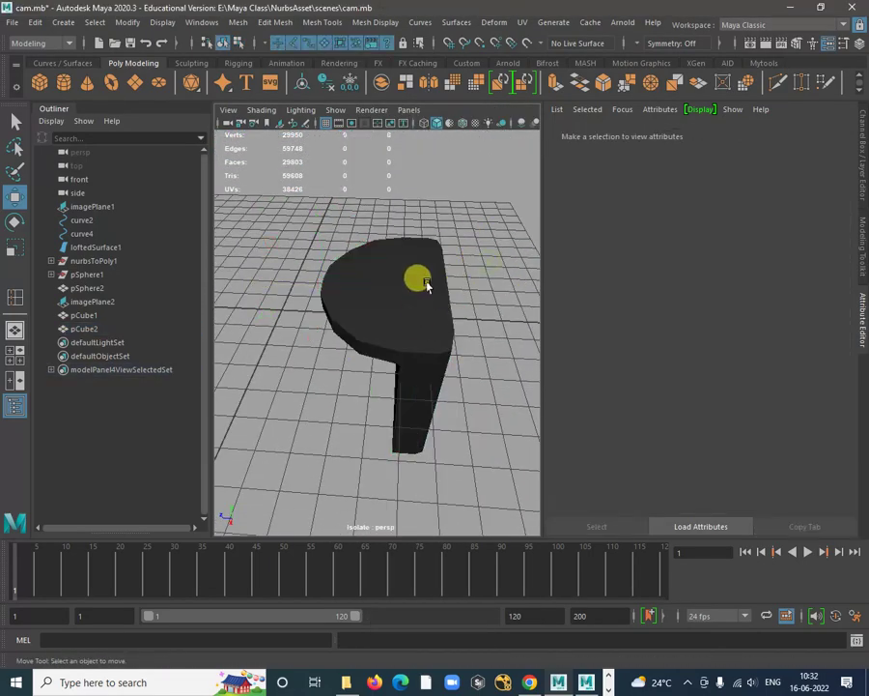
Select a two-by-two block of faces in the middle of the slab's top
left_click(425, 282)
left_click_drag(485, 315, 341, 276, "alt")
right_click_drag(355, 267, 351, 301)
left_click(393, 297)
scroll(394, 294, "down", 5)
left_click_drag(393, 295, 440, 356, "alt")
left_click(333, 292, "shift")
scroll(438, 387, "up", 4)
left_click_drag(435, 440, 408, 335, "alt")
left_click_drag(322, 330, 439, 279, "alt")
Try extruding the four selected top faces upward with a local Z translation of 2.137 and scaling them, and undo it
right_click_drag(440, 212, 443, 244, "shift")
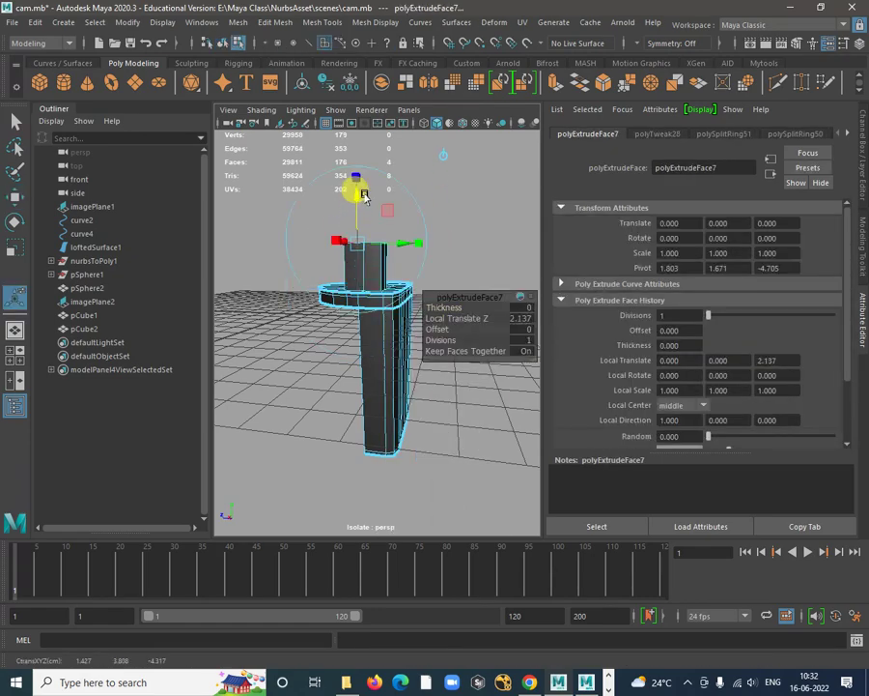
scroll(455, 308, "up", 4)
left_click_drag(458, 311, 348, 340, "alt")
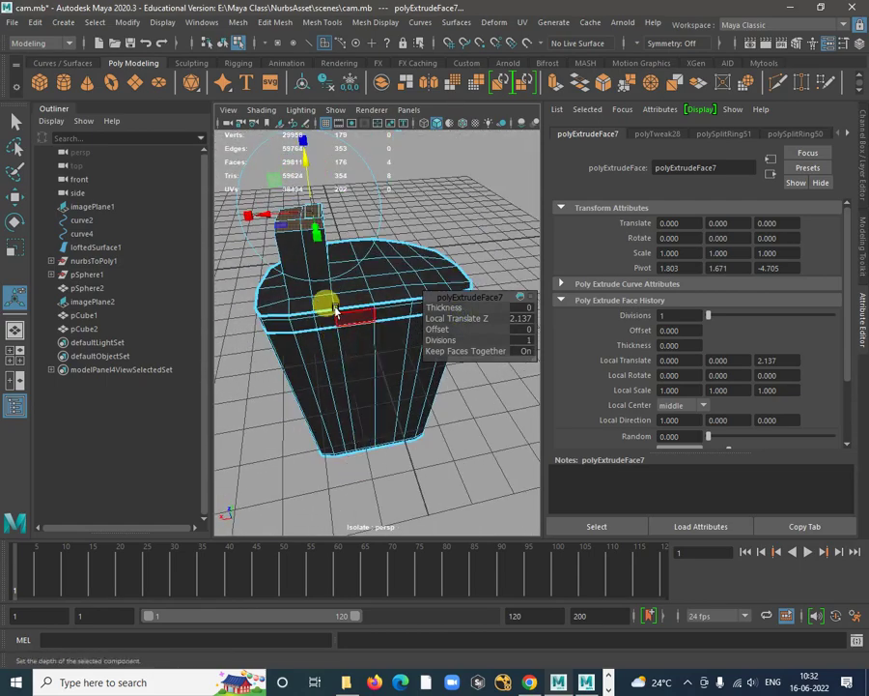
key("r")
left_click_drag(241, 225, 370, 293)
right_click_drag(370, 292, 361, 357, "alt")
left_click_drag(361, 357, 351, 338, "alt")
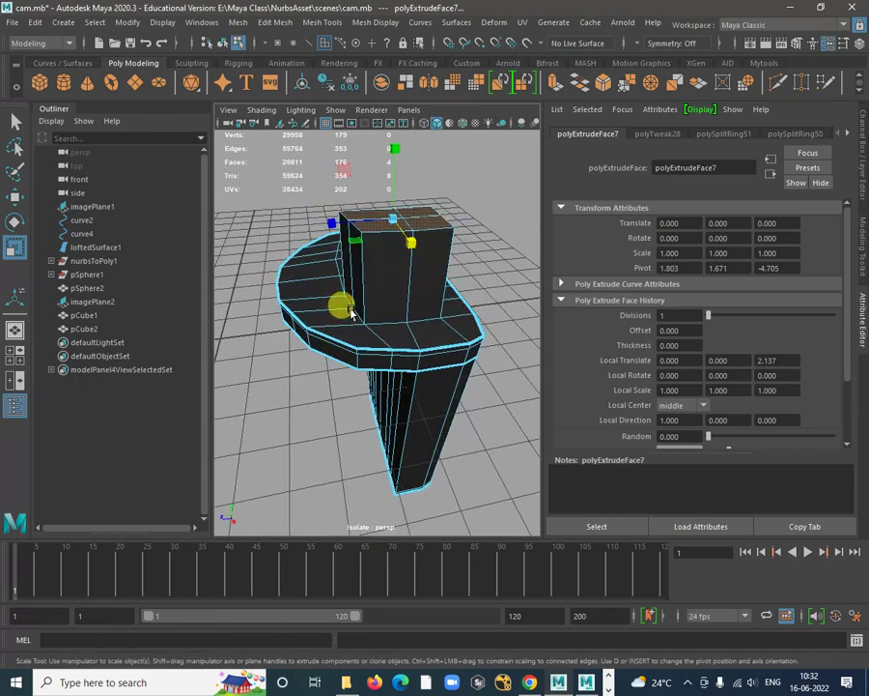
key("ctrl+z")
key("ctrl+z")
key("ctrl+z")
scroll(379, 289, "up", 4)
mouse_move(382, 289)
left_mouse_down("alt")
mouse_move(362, 373)
mouse_move(383, 292)
left_mouse_up("alt")
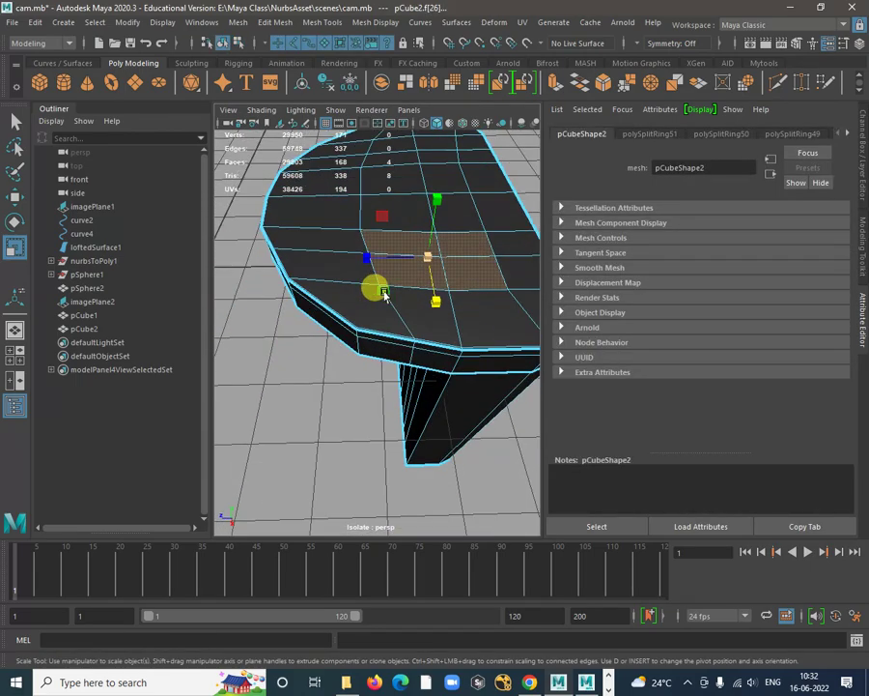
Straighten the two edges along one side of the two-by-two block on the slab's top and move them inward along Z
key("w")
right_click_drag(360, 246, 363, 210)
left_click(375, 268)
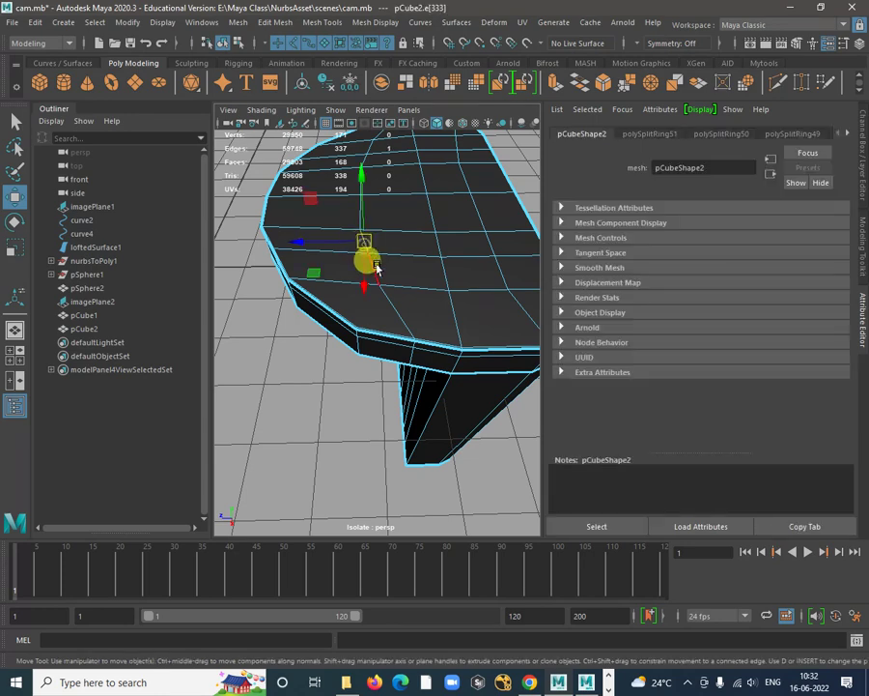
key("r")
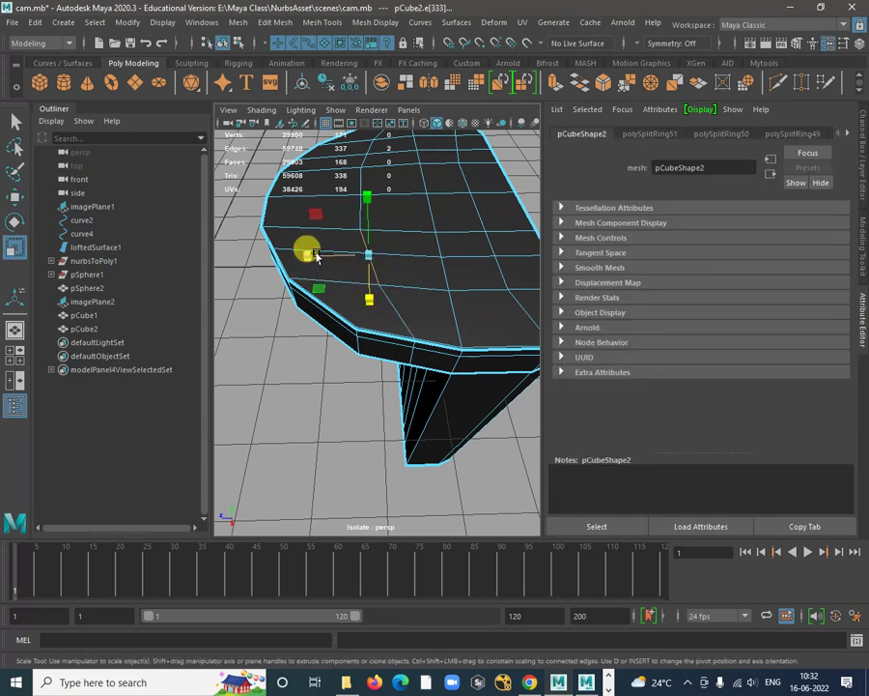
mouse_move(316, 255)
left_mouse_down()
mouse_move(368, 259)
mouse_move(330, 255)
left_mouse_up()
key("w")
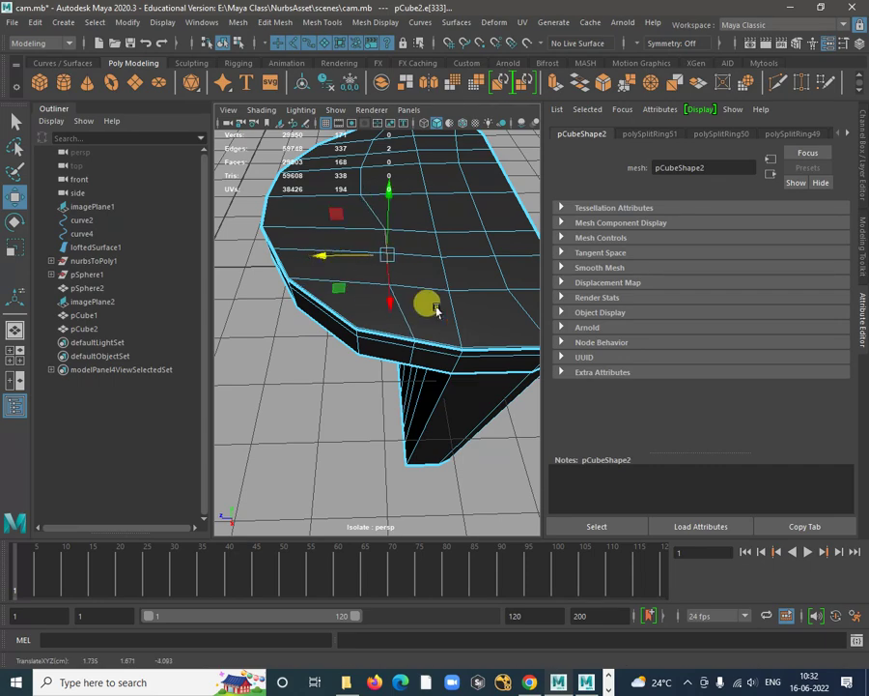
left_click_drag(436, 309, 340, 277, "alt")
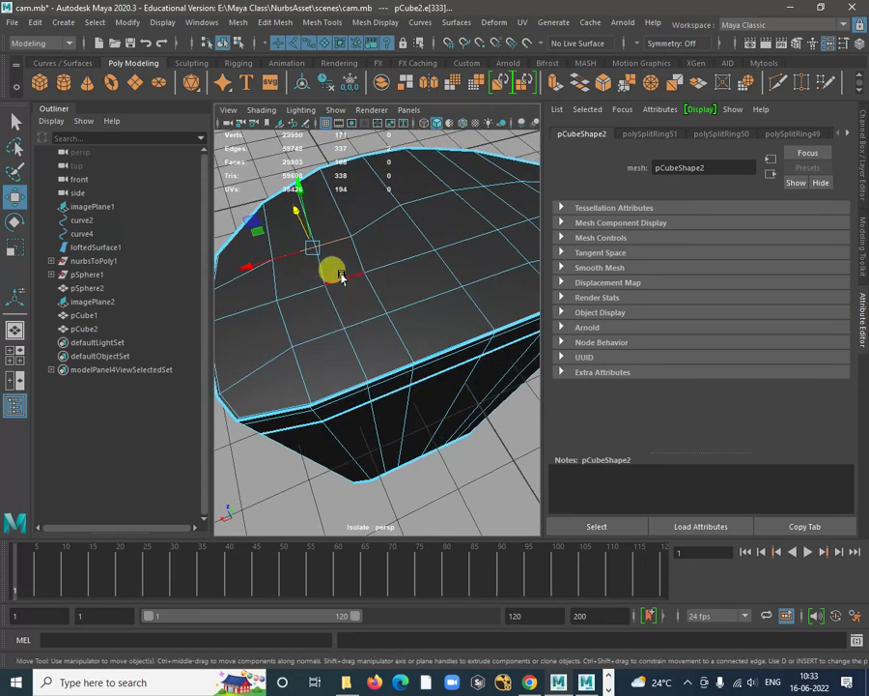
Scale the edge pairs crossing the two-by-two block along X to straighten its middle and bordering rows
left_click(374, 292)
key("r")
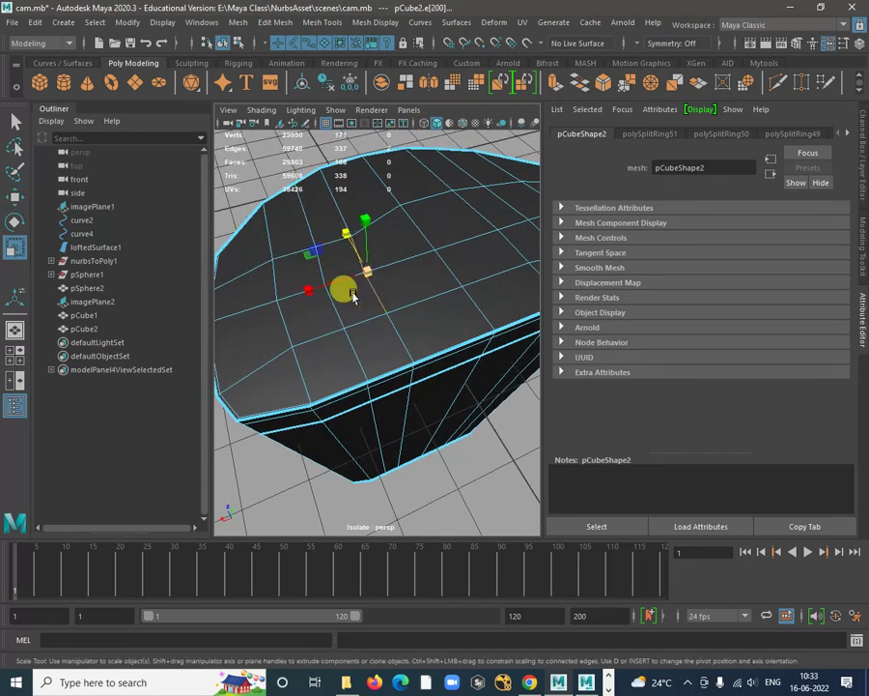
left_click_drag(311, 293, 359, 305)
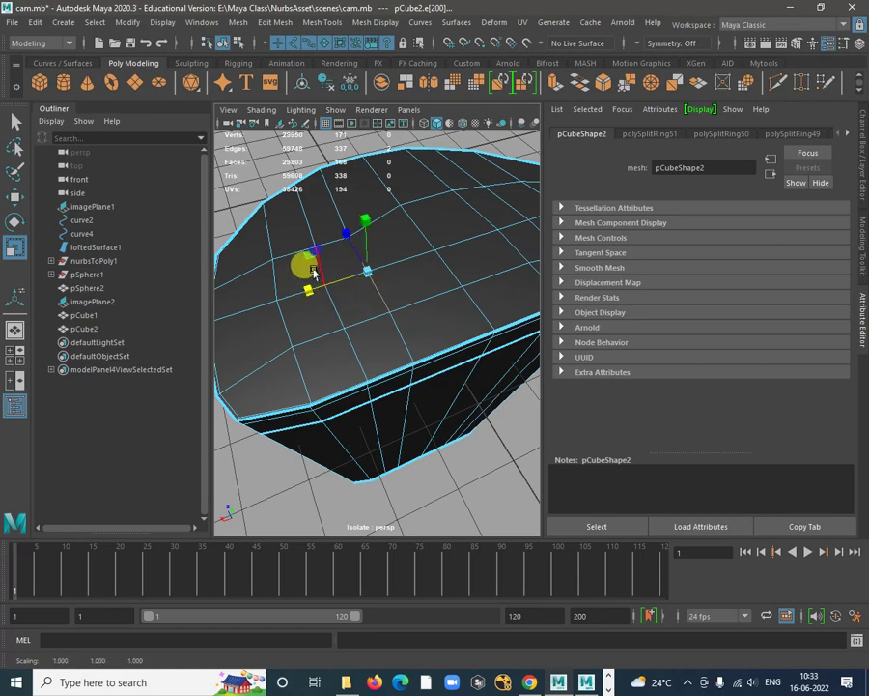
left_click(314, 272)
left_click_drag(272, 307, 309, 306)
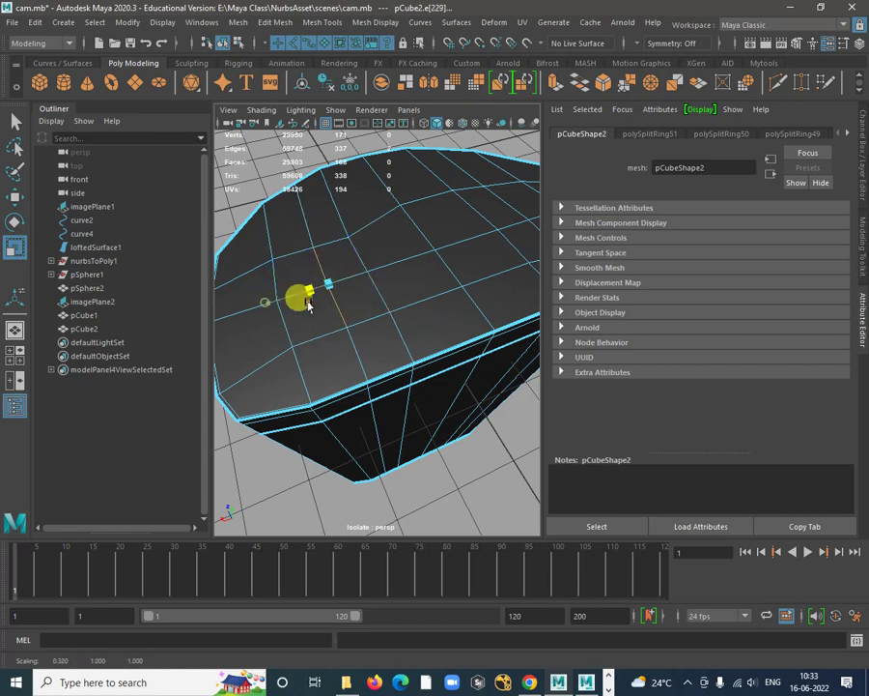
left_click(285, 344)
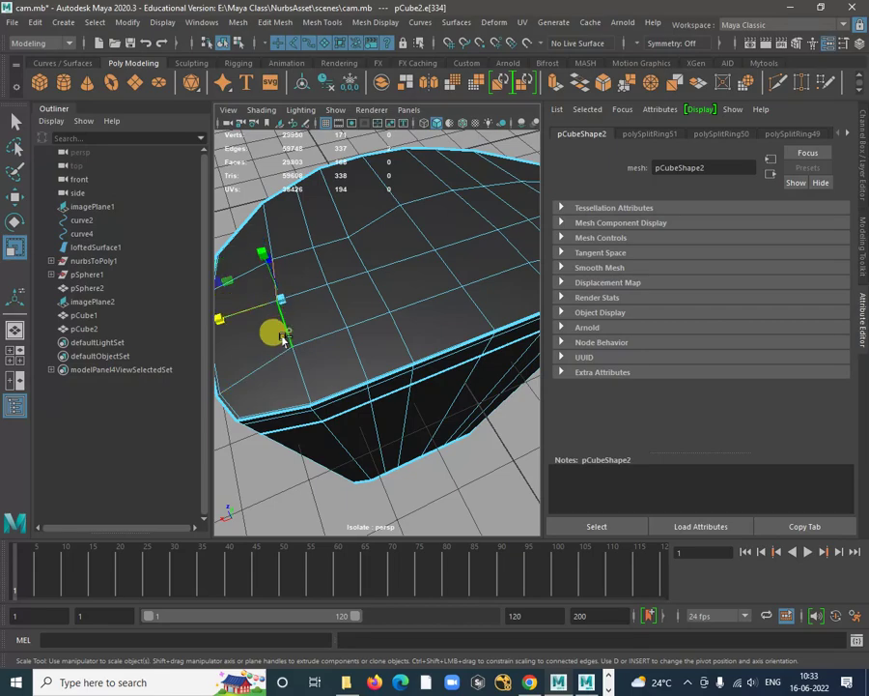
left_click_drag(223, 315, 390, 287)
Select the realigned two-by-two block of faces on the slab's top
key("w")
right_click_drag(387, 270, 387, 280)
left_click(383, 279)
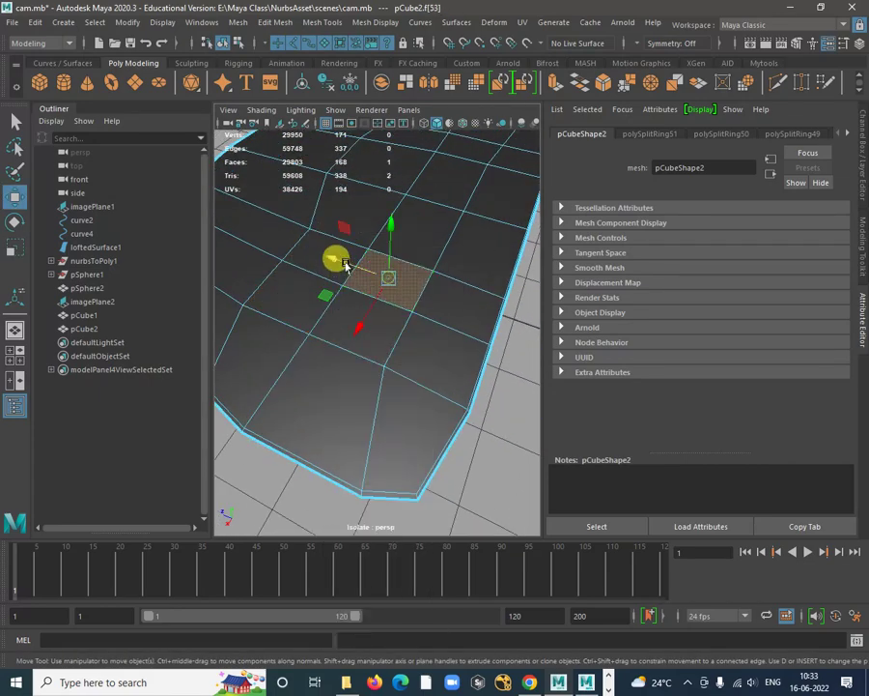
left_click(299, 254, "shift")
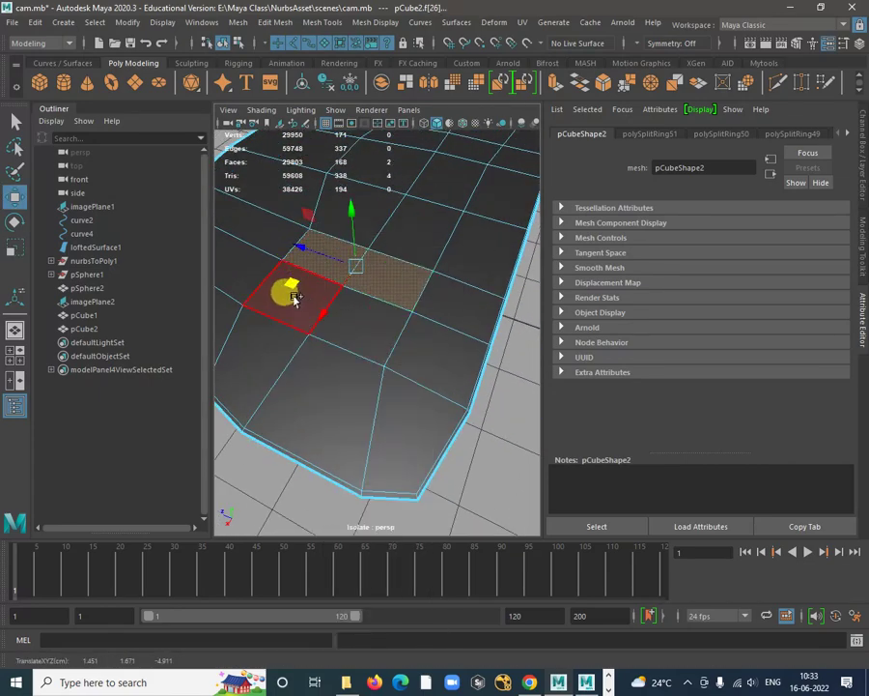
left_click(294, 298, "shift")
left_click(362, 329, "shift")
Extrude the four selected faces and scale them uniformly to about 0.925 to form a narrow inset border
left_click_drag(363, 335, 362, 326, "alt")
right_click(384, 287, "shift")
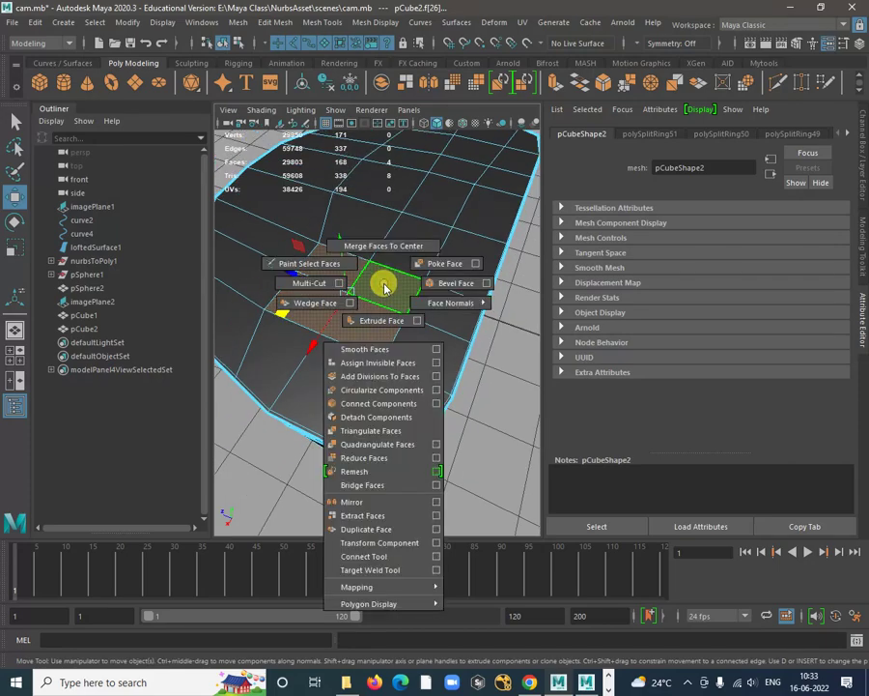
left_click(384, 320)
key("r")
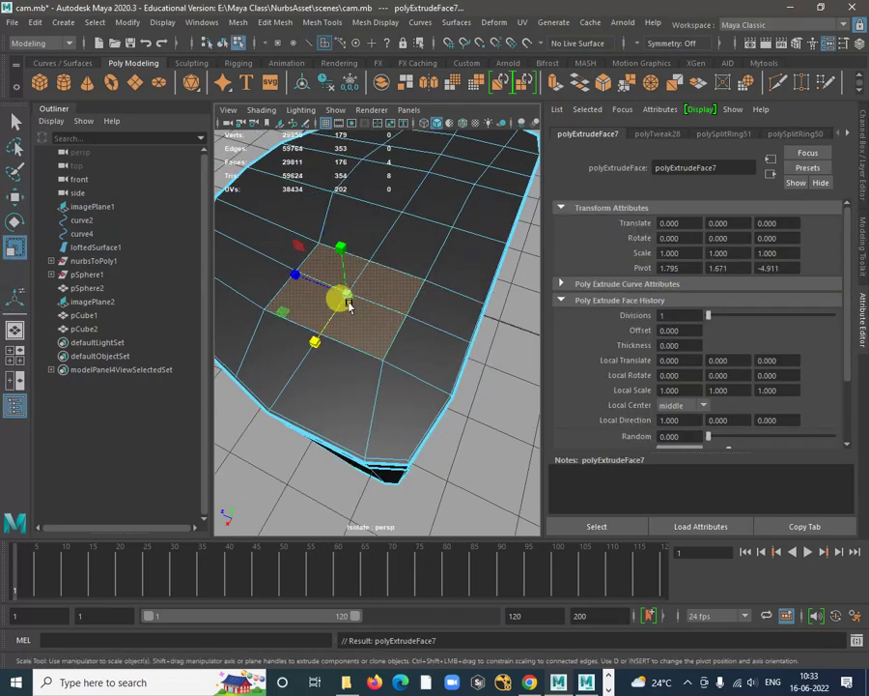
left_click_drag(346, 297, 340, 307)
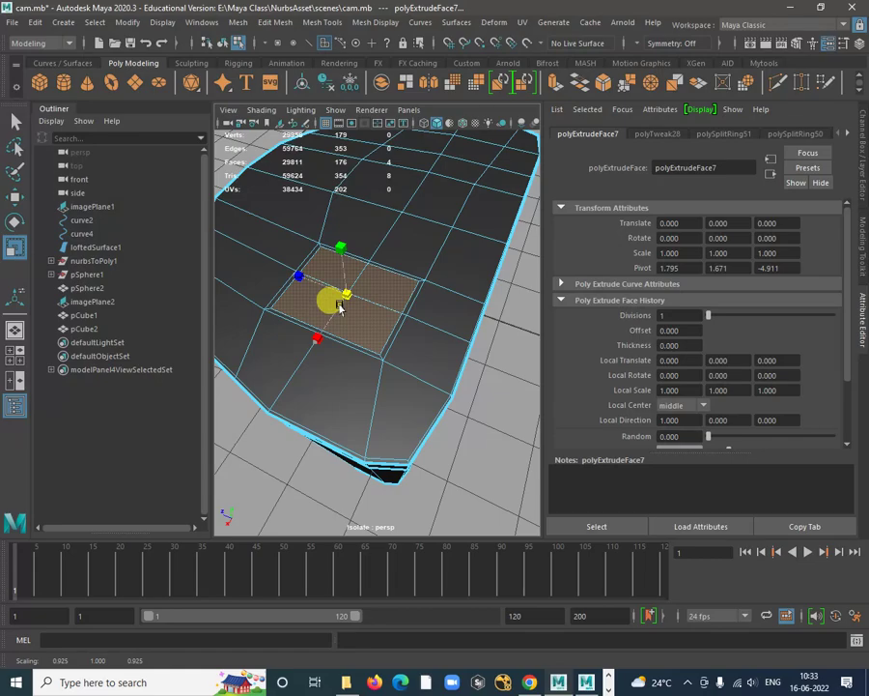
left_click_drag(396, 355, 307, 359, "alt")
right_click_drag(381, 362, 309, 336, "alt")
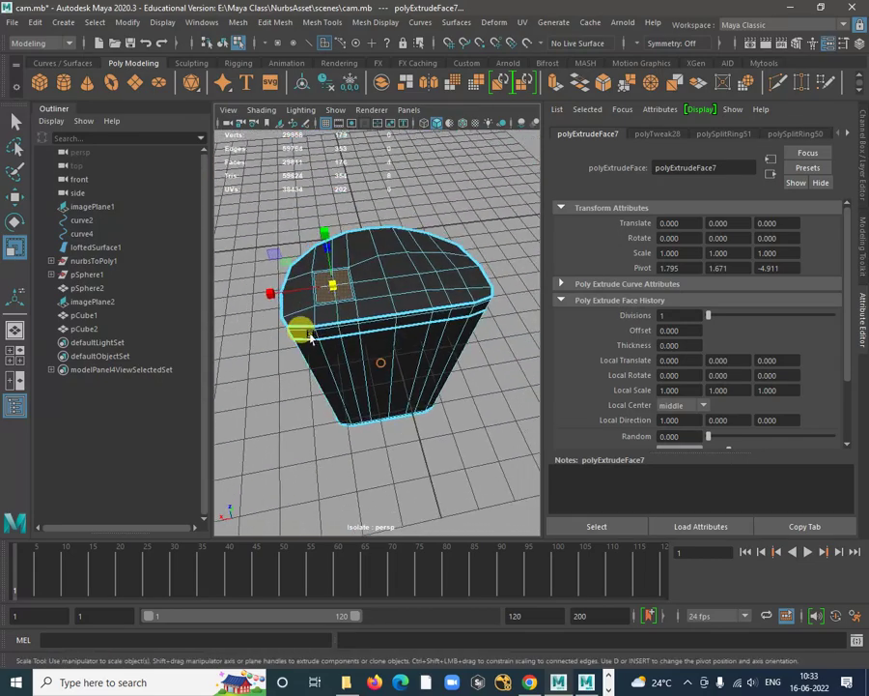
left_click_drag(309, 334, 369, 534, "alt")
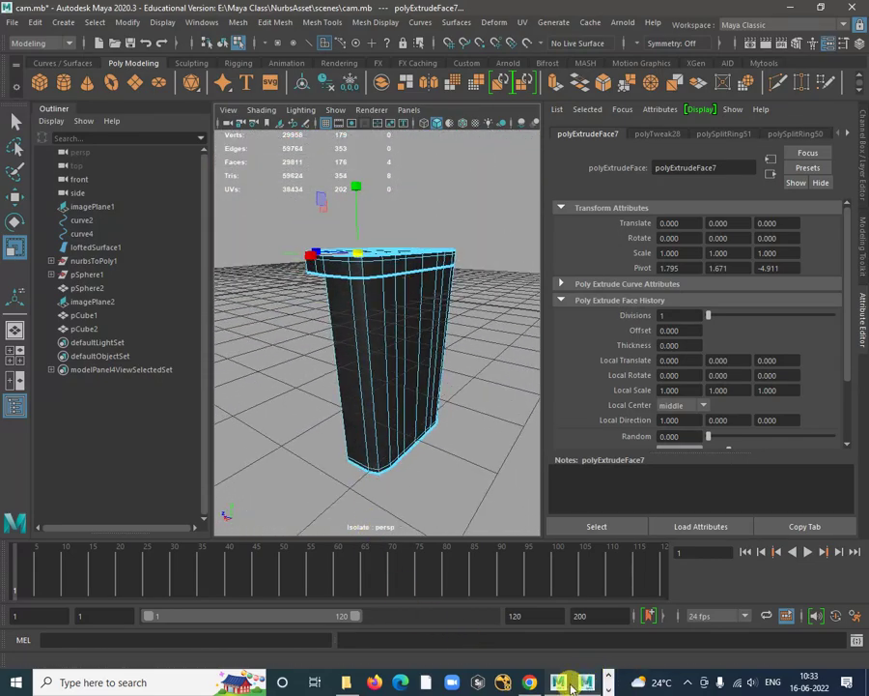
Switch to Chrome, view the "old stylized house" image results, and leave the browser
left_click(530, 682)
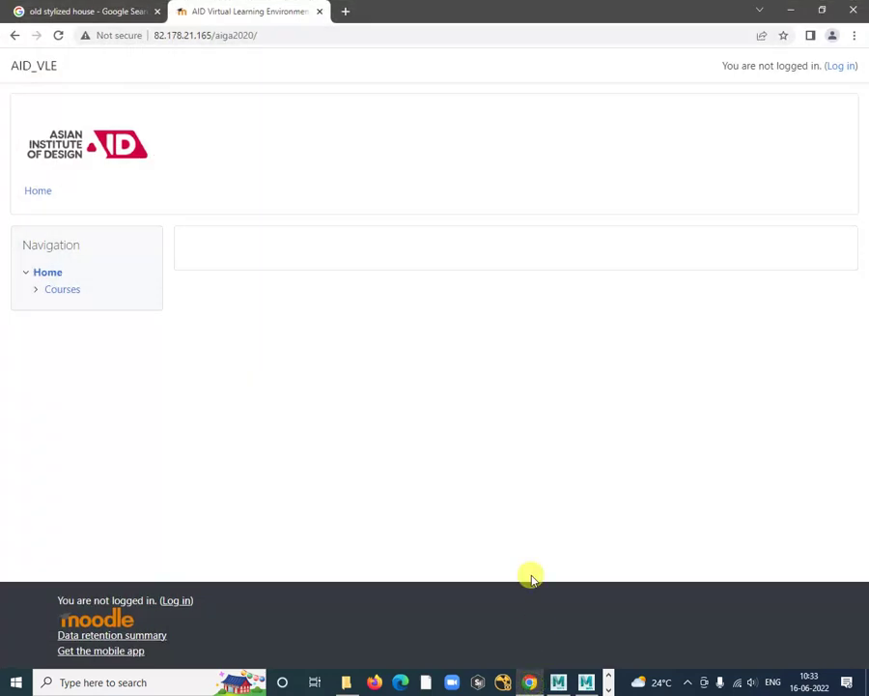
left_click(103, 13)
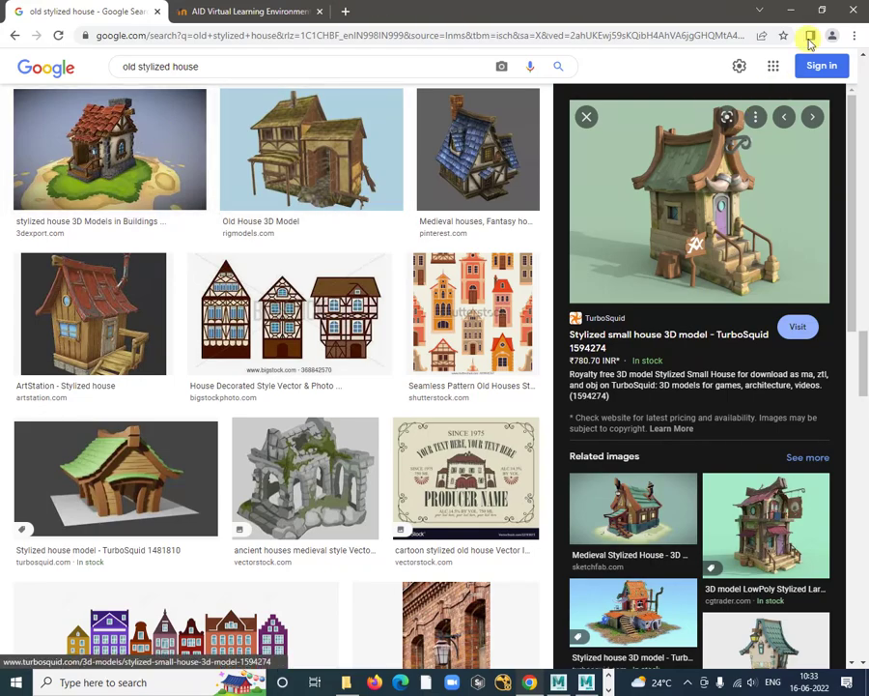
left_click(529, 683)
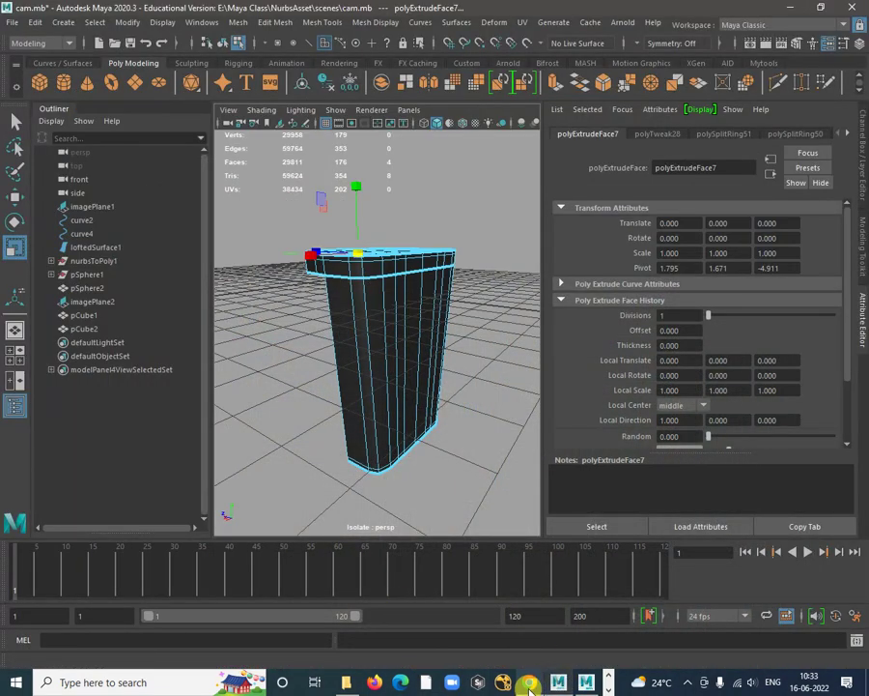
Open 3.jfif from the Webcam folder, examine the hinge bracket and screw up close, and return to the Maya scene
left_click(344, 681)
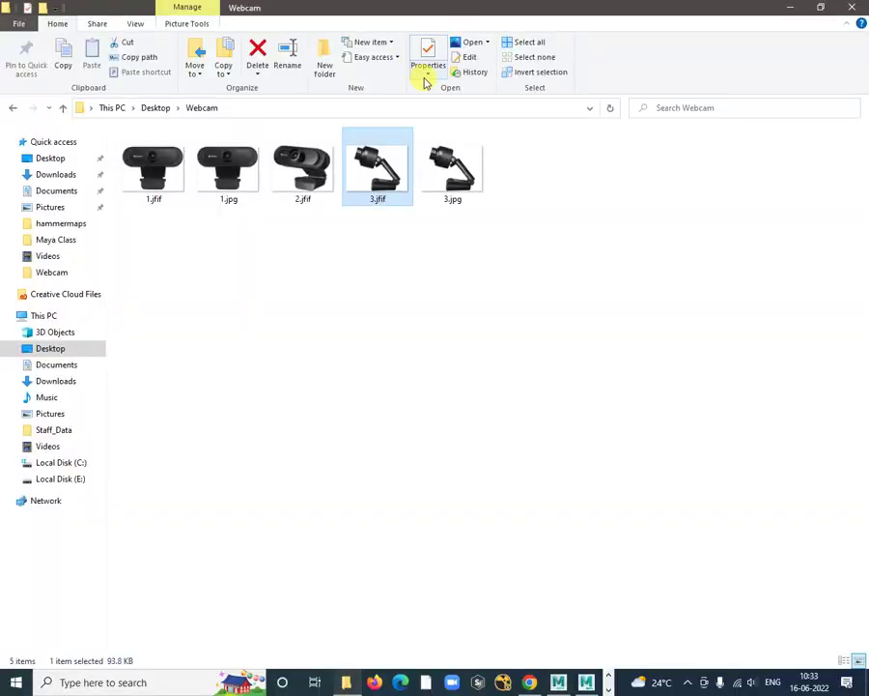
double_click(383, 174)
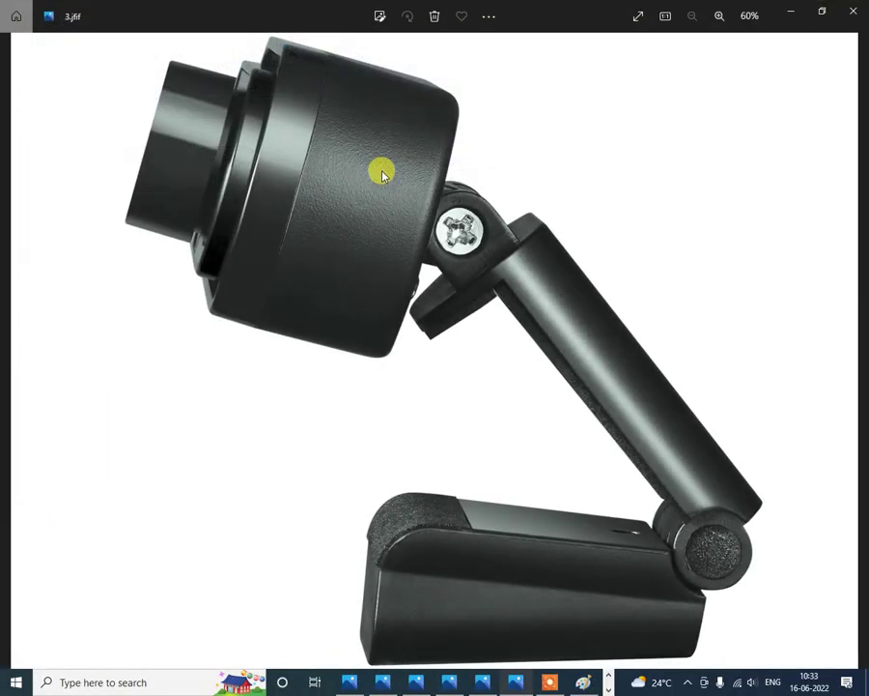
scroll(462, 191, "up", 4, "ctrl")
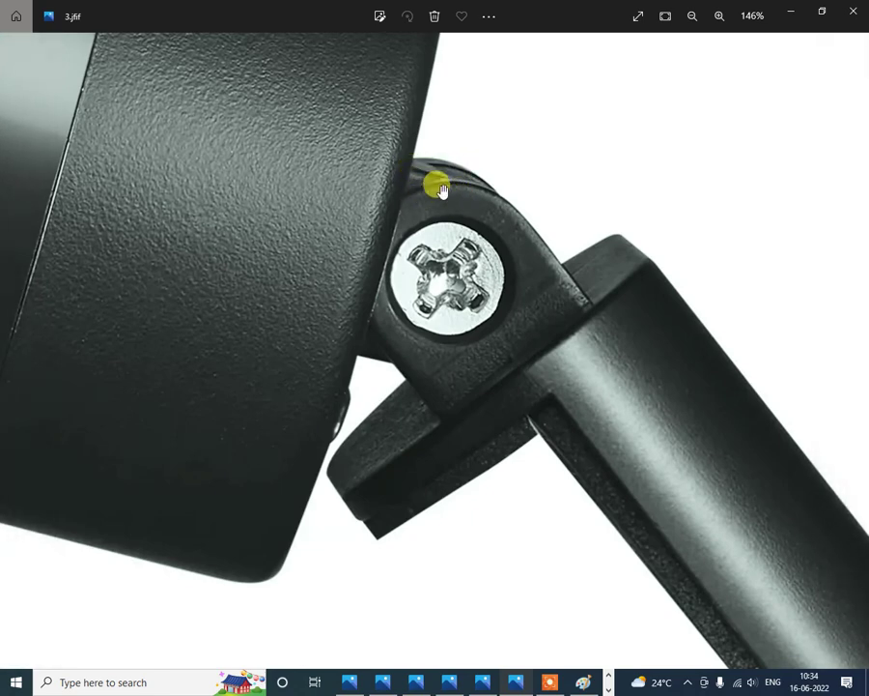
scroll(426, 174, "up", 5)
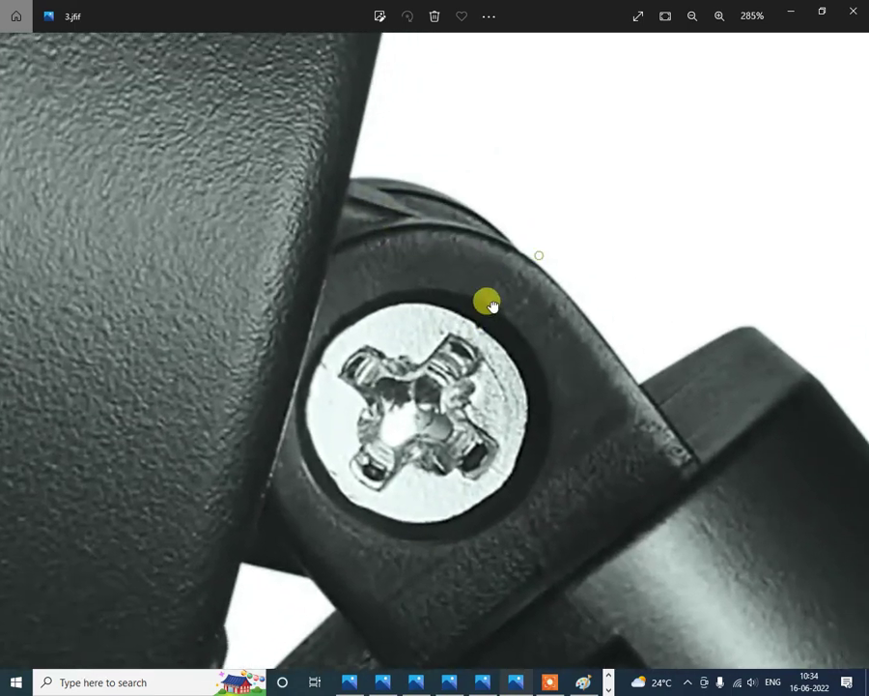
left_click_drag(493, 305, 402, 236)
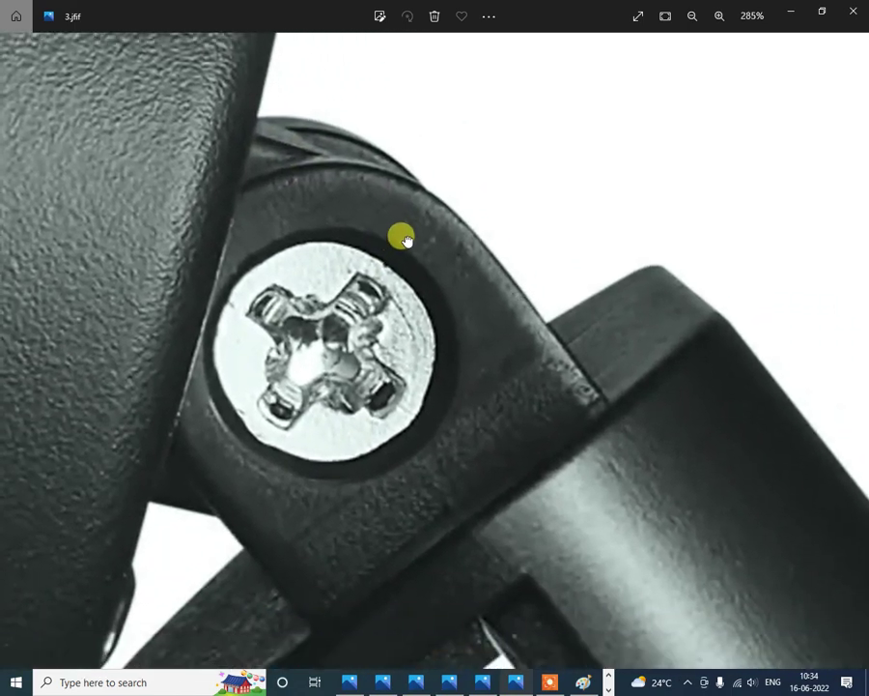
left_click(791, 9)
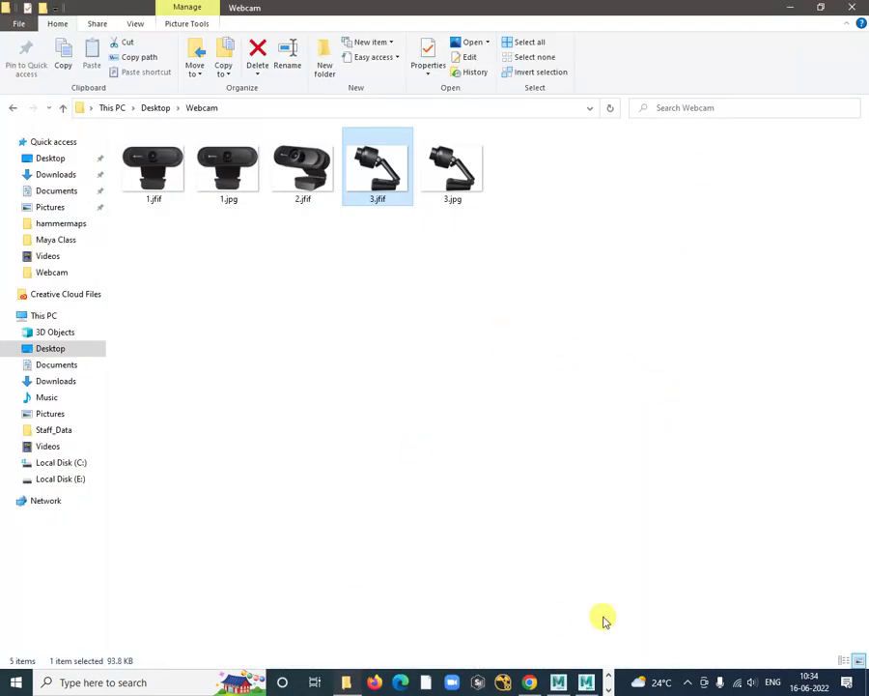
left_click(593, 684)
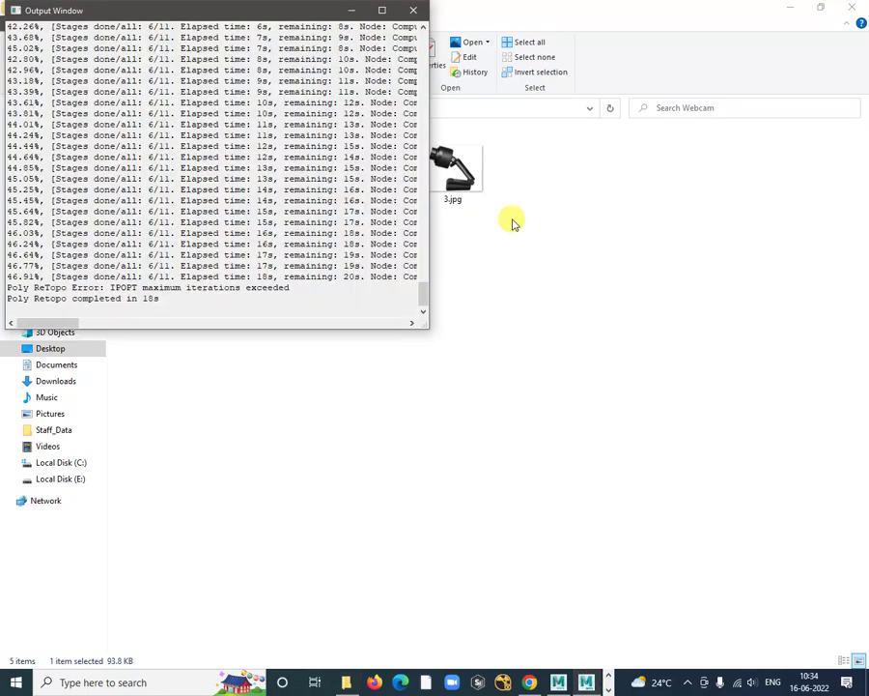
left_click(558, 681)
Extrude the four inset faces again and raise them into a tall block above the slab
left_click_drag(436, 250, 417, 380, "alt")
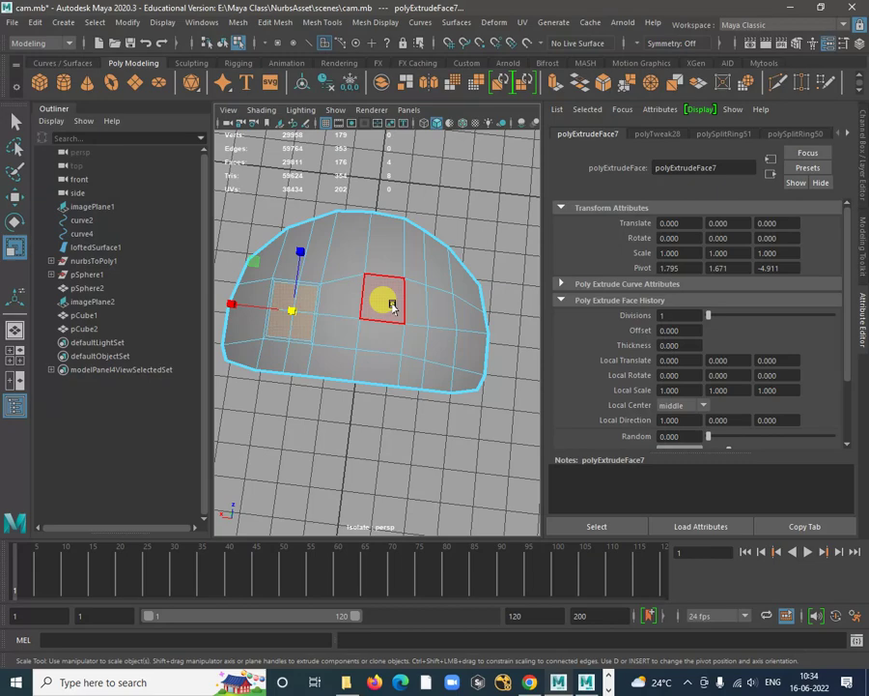
right_click_drag(307, 266, 402, 350, "alt")
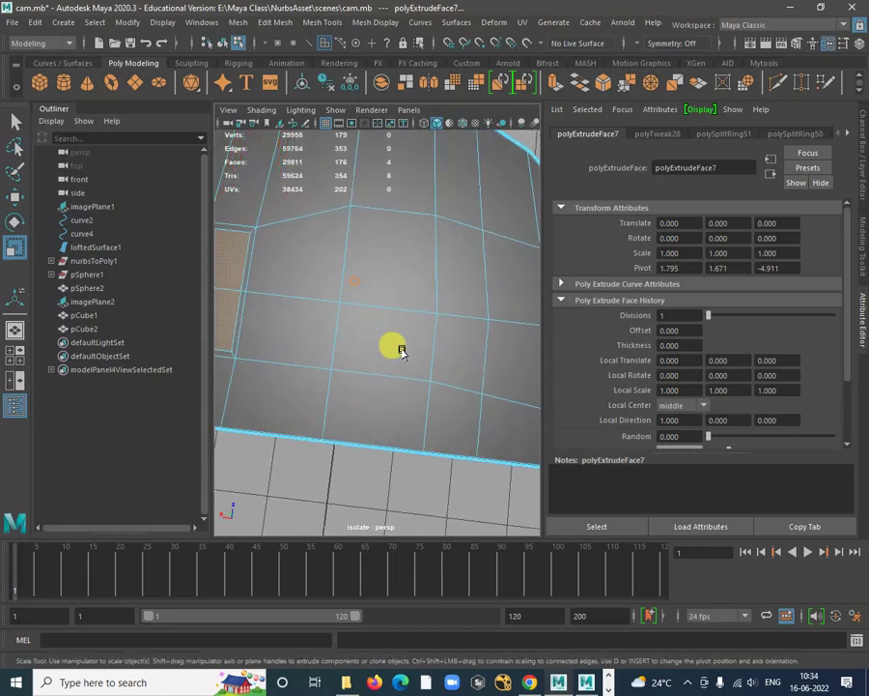
left_click_drag(402, 350, 466, 381, "alt")
right_click_drag(466, 381, 410, 341, "alt")
left_click_drag(398, 423, 384, 271, "alt")
right_click(385, 306, "shift")
left_click(381, 340)
key("w")
Select the four edges along two opposite sides of the raised block's top
right_click_drag(380, 264, 381, 228)
left_click(355, 269)
key("q")
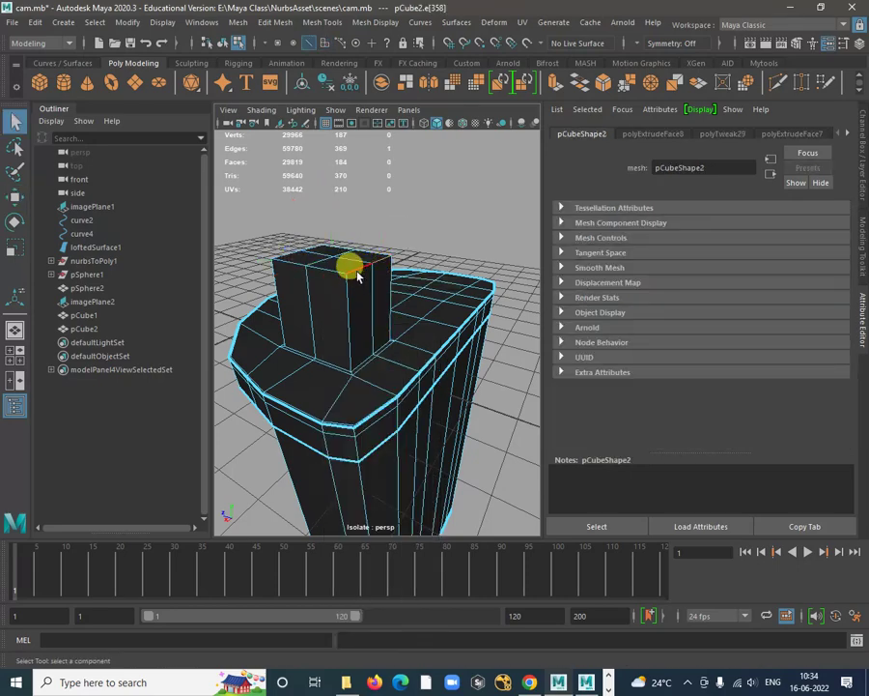
left_click_drag(341, 290, 420, 286, "alt")
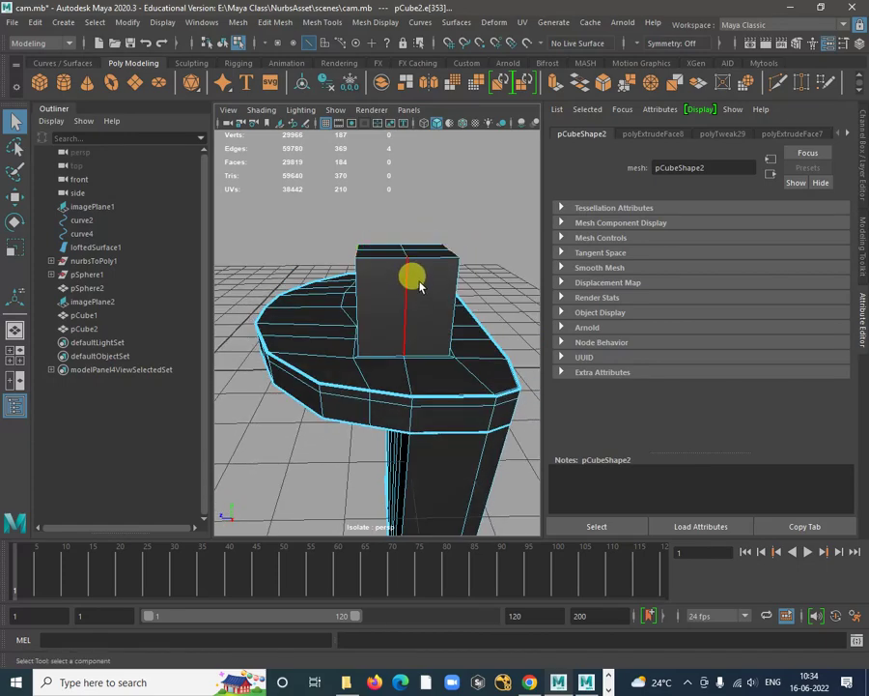
Try lowering the four selected edges to shape the block's top into a peaked roof
key("w")
left_click_drag(400, 200, 392, 292)
scroll(380, 298, "up", 5)
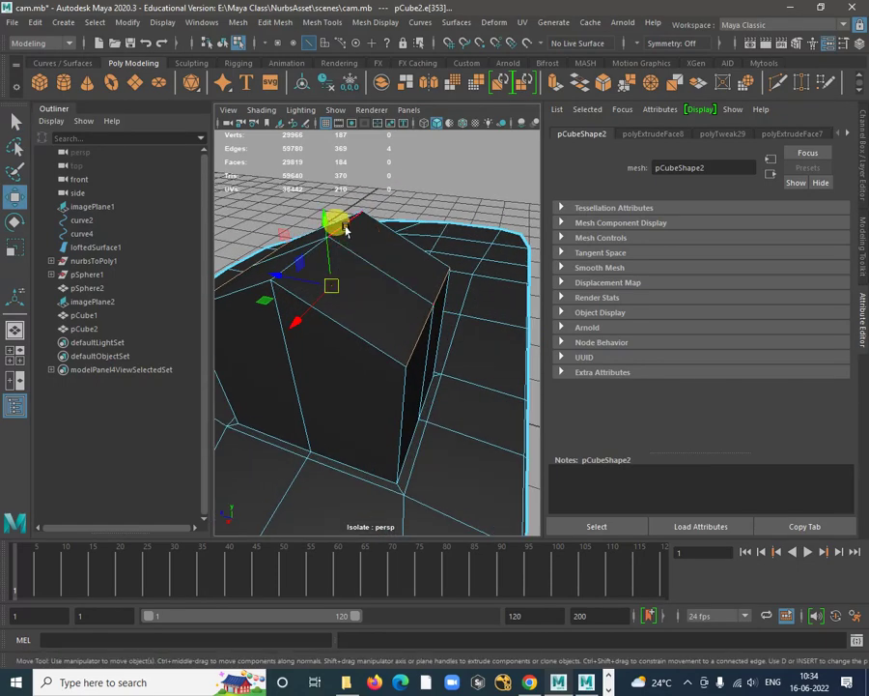
Try beveling the two ridge edges with fraction 0.4 and 3 segments, and undo the bevel and the lowering of the side edges
left_click(346, 227)
left_click(290, 259, "shift")
left_click_drag(289, 258, 368, 259, "alt")
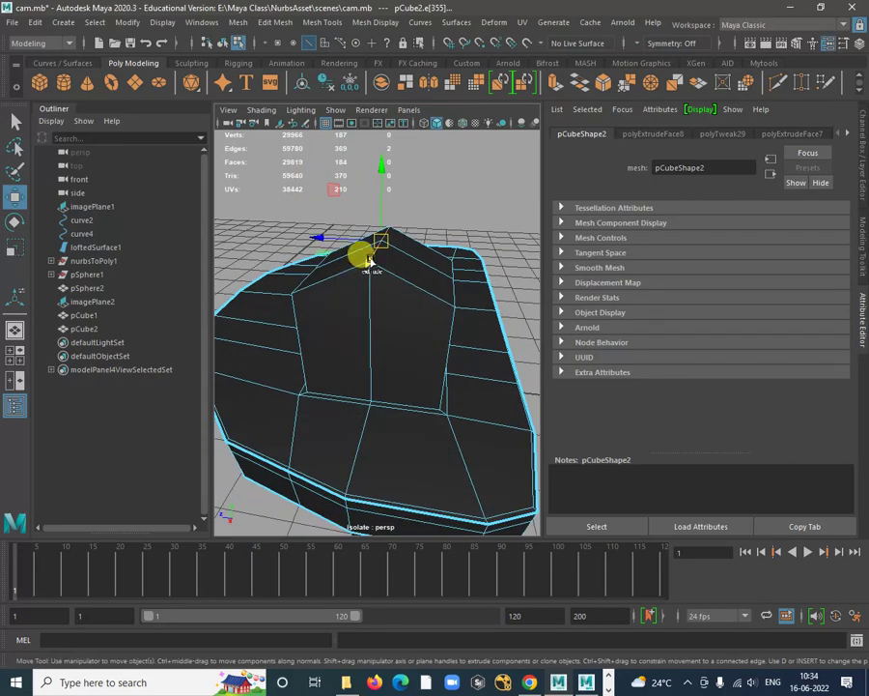
right_click_drag(368, 262, 431, 258, "shift")
left_click_drag(392, 286, 451, 318, "alt")
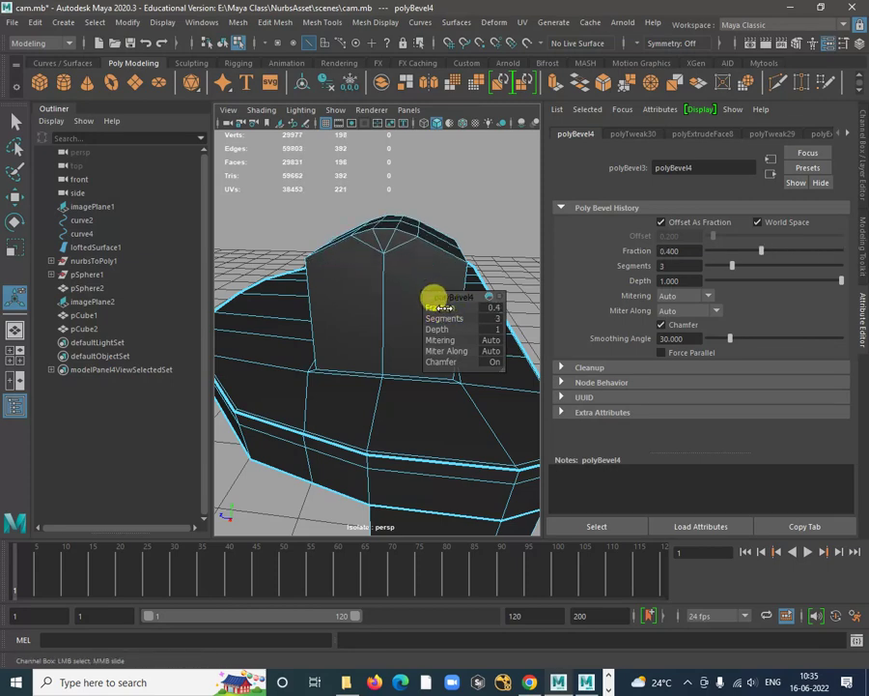
key("ctrl+z")
key("ctrl+z")
key("ctrl+z")
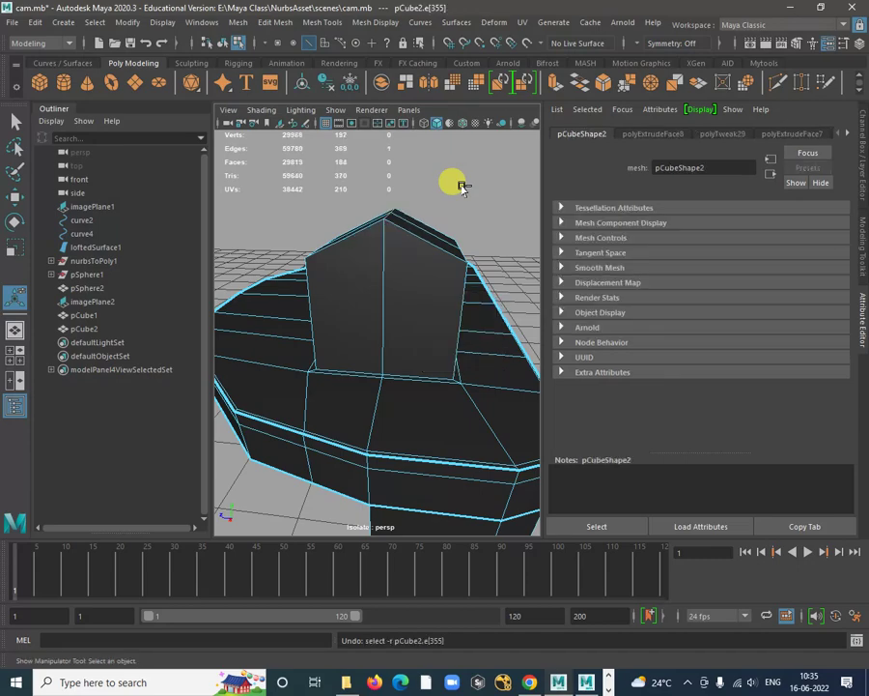
key("ctrl+z")
Bevel the four edges along two opposite sides of the raised block's top with fraction 0.6 and 2 segments
mouse_move(425, 248)
left_mouse_down("alt")
mouse_move(408, 267)
mouse_move(423, 266)
mouse_move(392, 262)
mouse_move(417, 298)
mouse_move(465, 253)
mouse_move(409, 249)
left_mouse_up("alt")
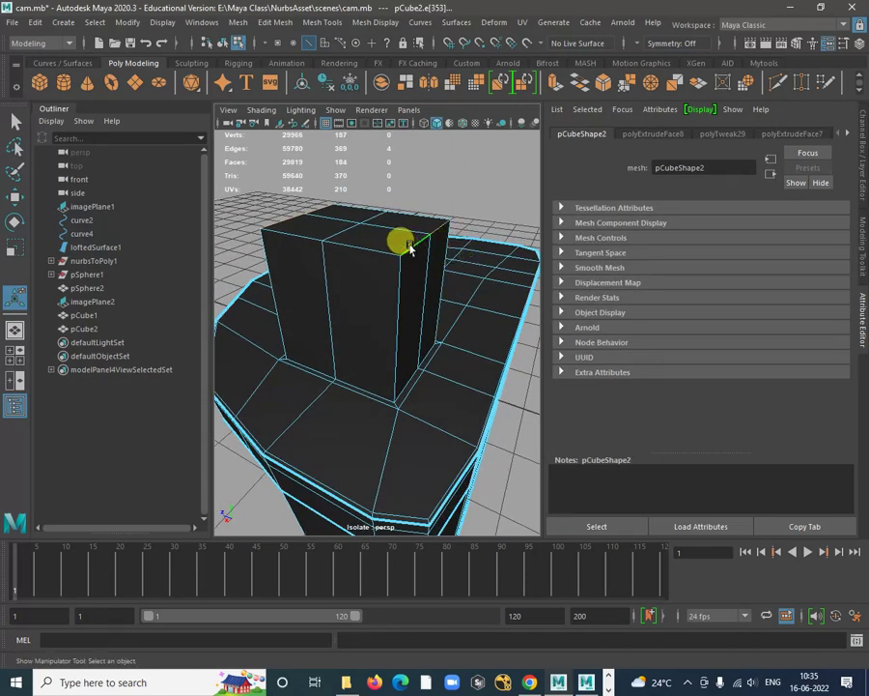
right_click_drag(411, 249, 473, 251, "shift")
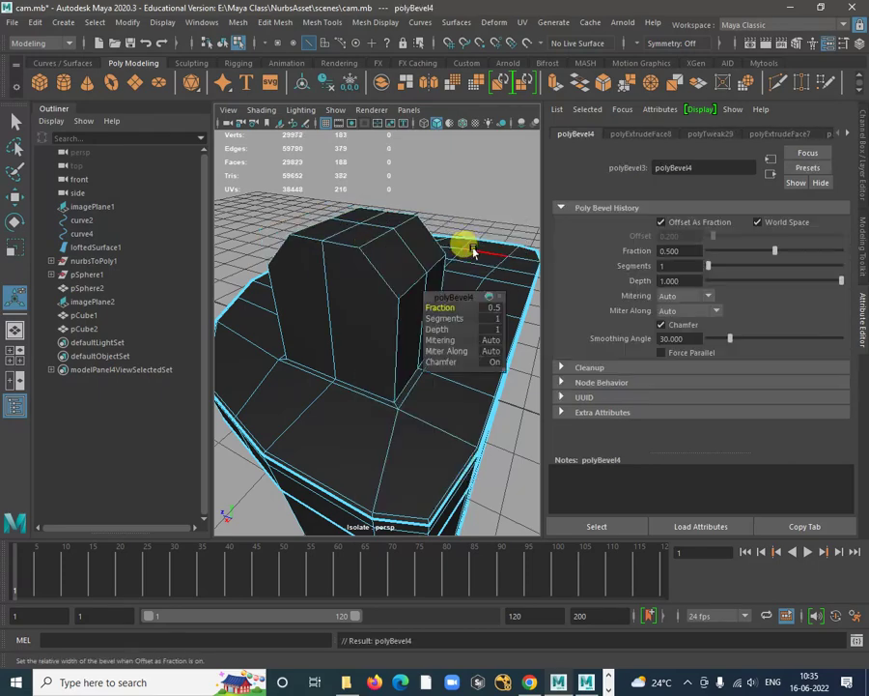
left_click_drag(404, 263, 454, 317, "alt")
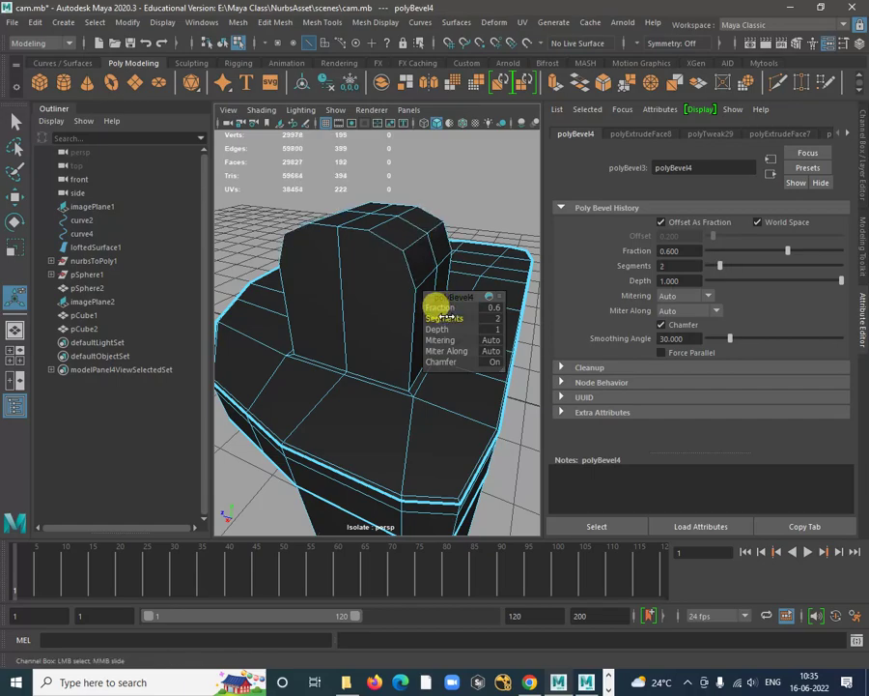
left_click_drag(319, 345, 365, 204, "alt")
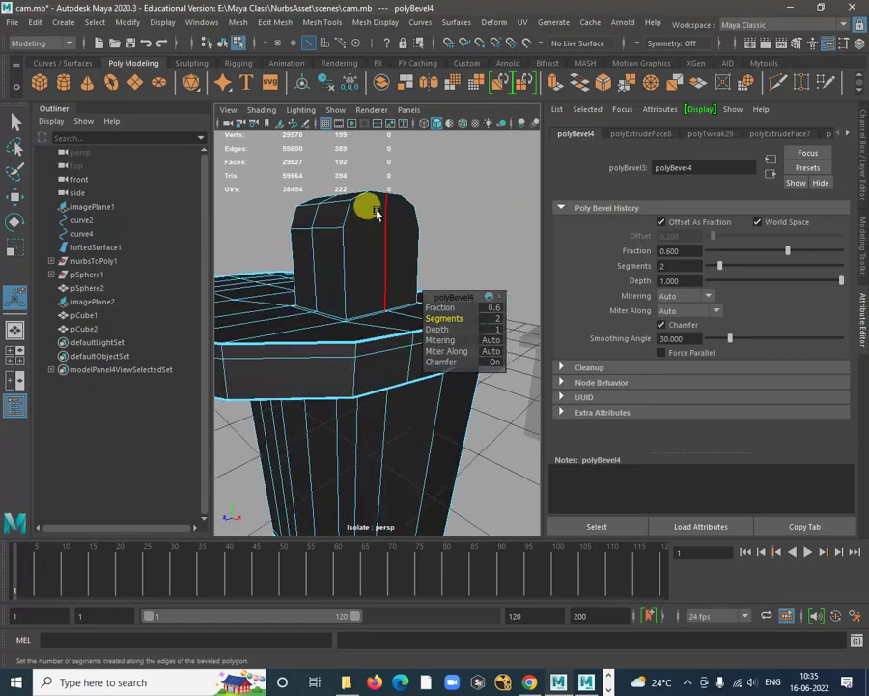
Cut a horizontal edge across each round-topped face of the block with Multi-Cut, at the base of the rounding
right_click_drag(381, 209, 432, 186)
left_click(385, 218)
right_click(393, 220, "shift")
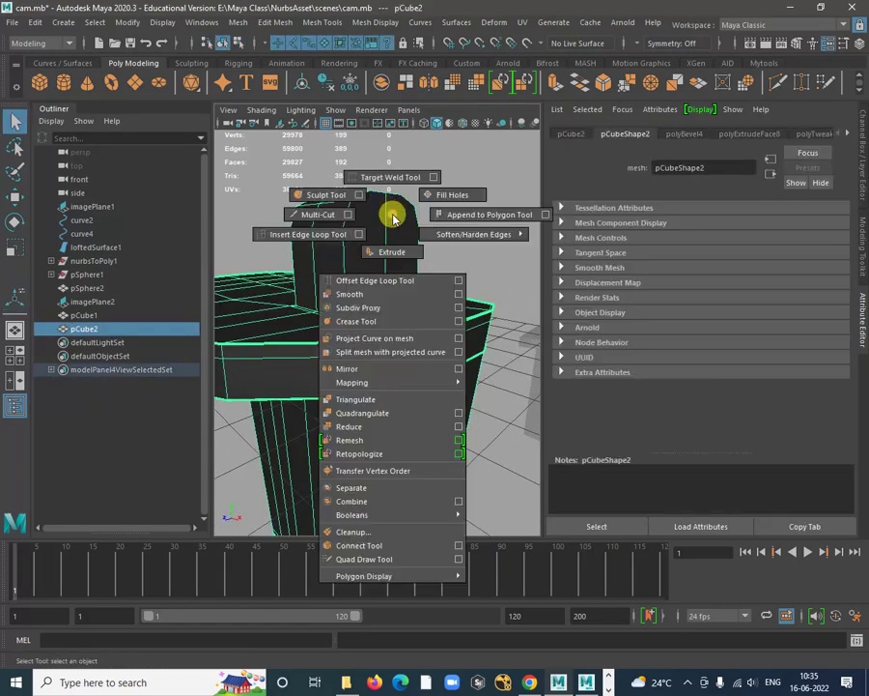
left_click(356, 218)
left_click_drag(340, 224, 391, 249, "alt")
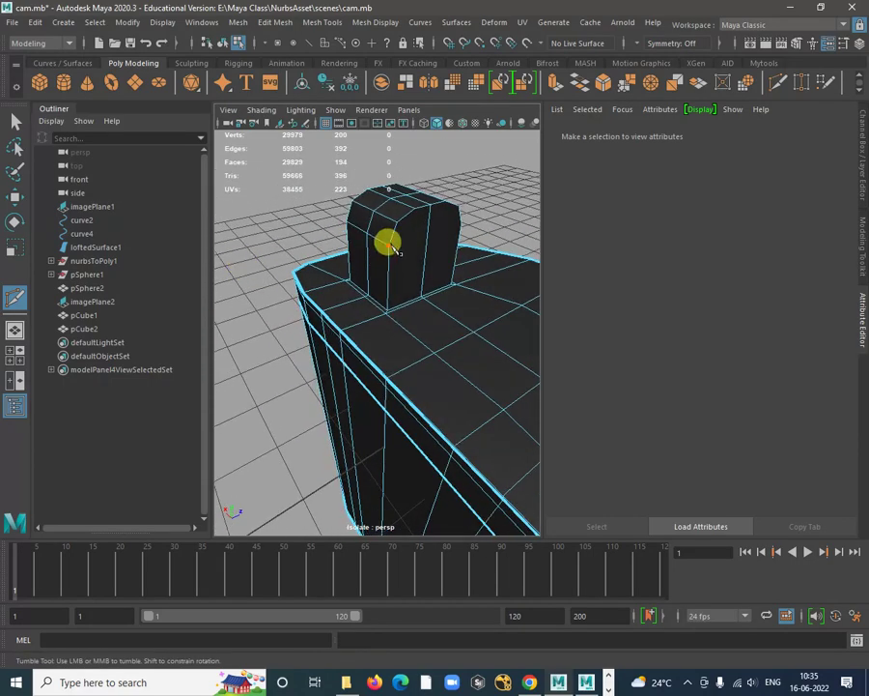
left_click_drag(488, 240, 391, 229, "alt")
key("ctrl+z")
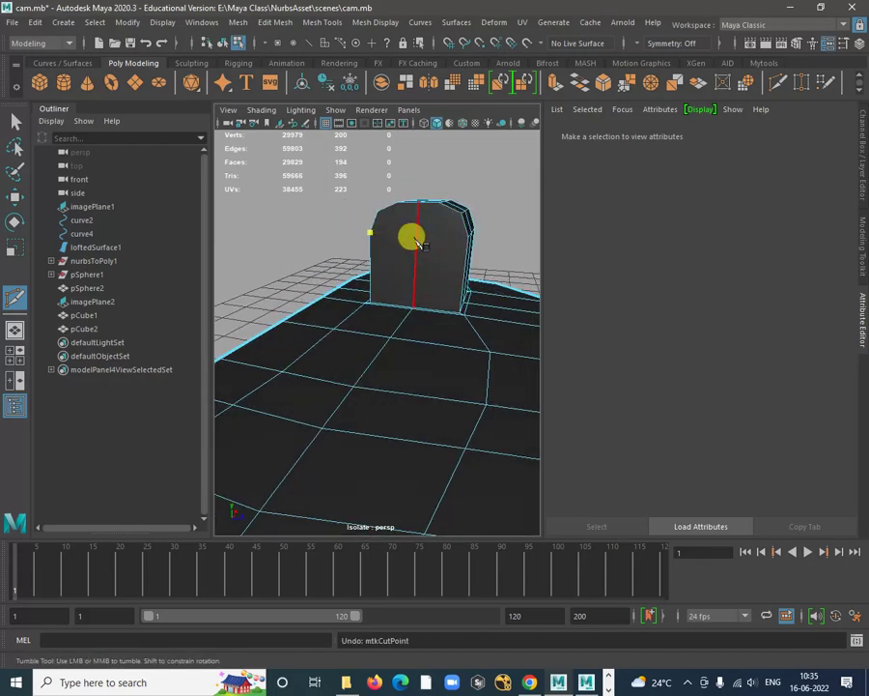
left_click(470, 244)
left_click_drag(471, 244, 426, 253, "alt")
scroll(418, 301, "up", 3)
key("w")
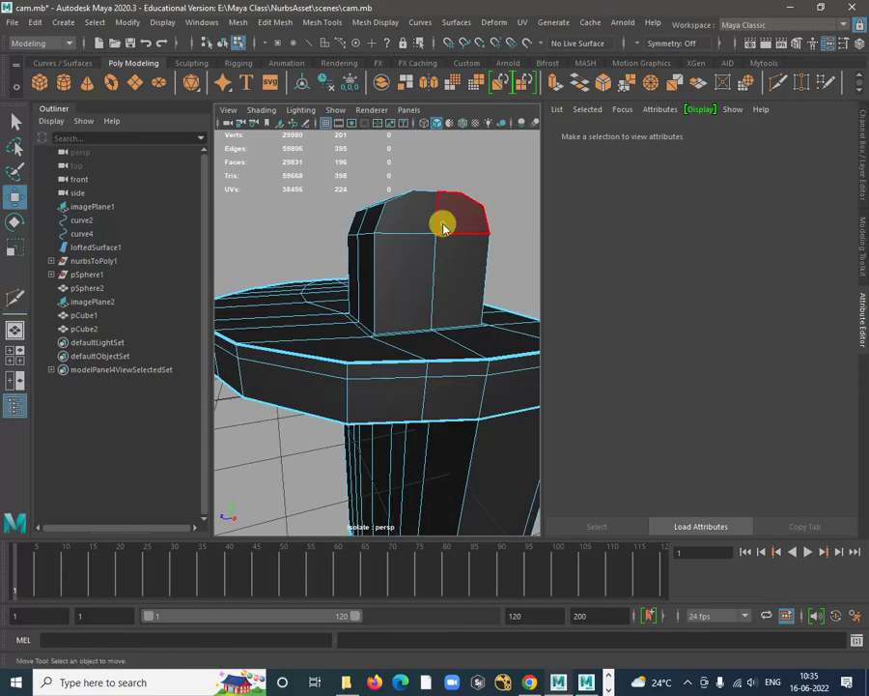
Try inserting a horizontal edge loop around the block's lower half, and undo it
right_click_drag(443, 225, 423, 256)
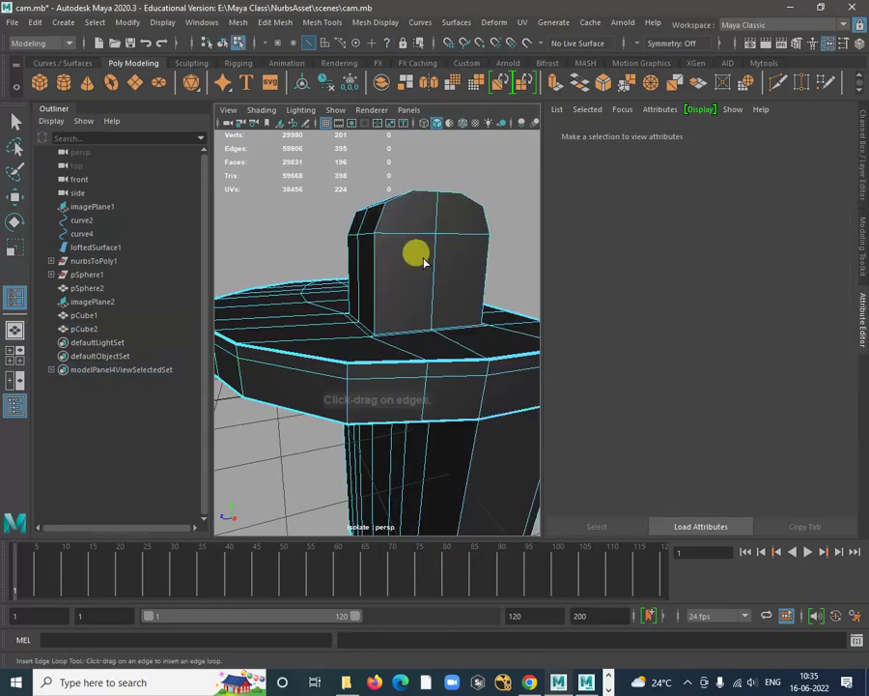
left_click_drag(433, 263, 417, 278)
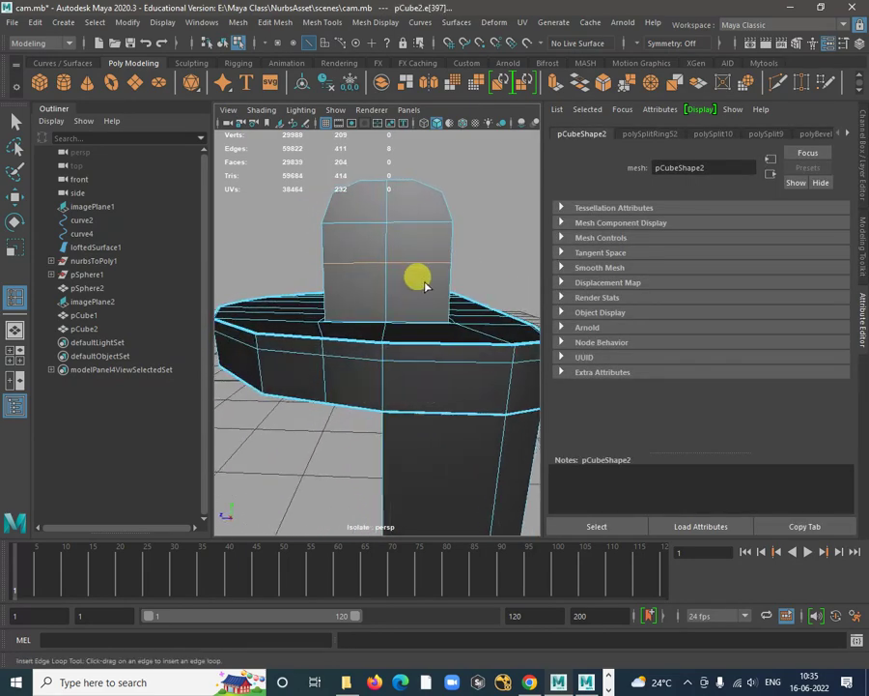
key("ctrl+z")
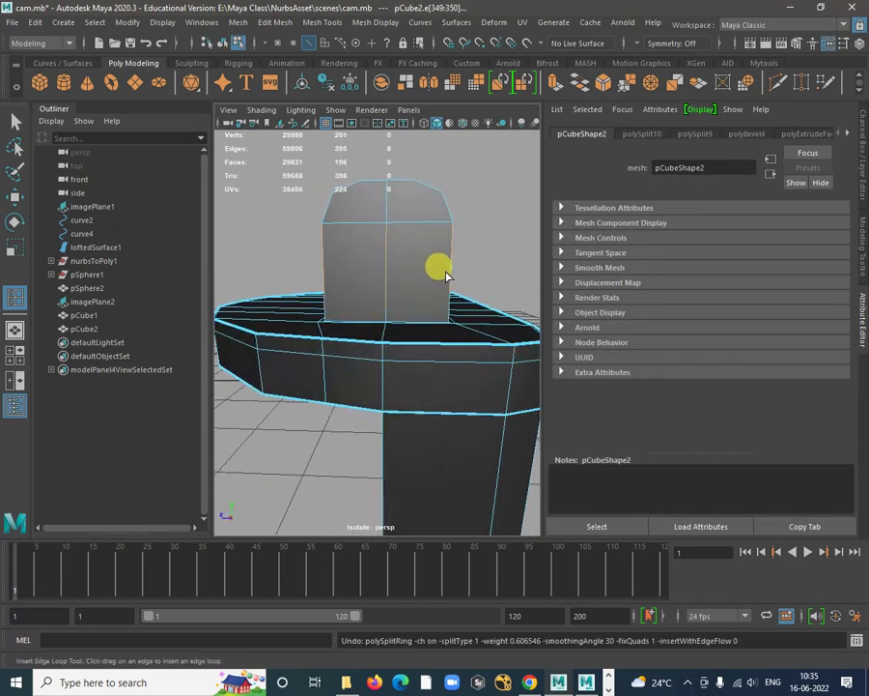
Open the webcam reference image 3.jfif, examine the hinge bracket's rounded shape and screw, and return to Maya
left_click(527, 682)
left_click(525, 682)
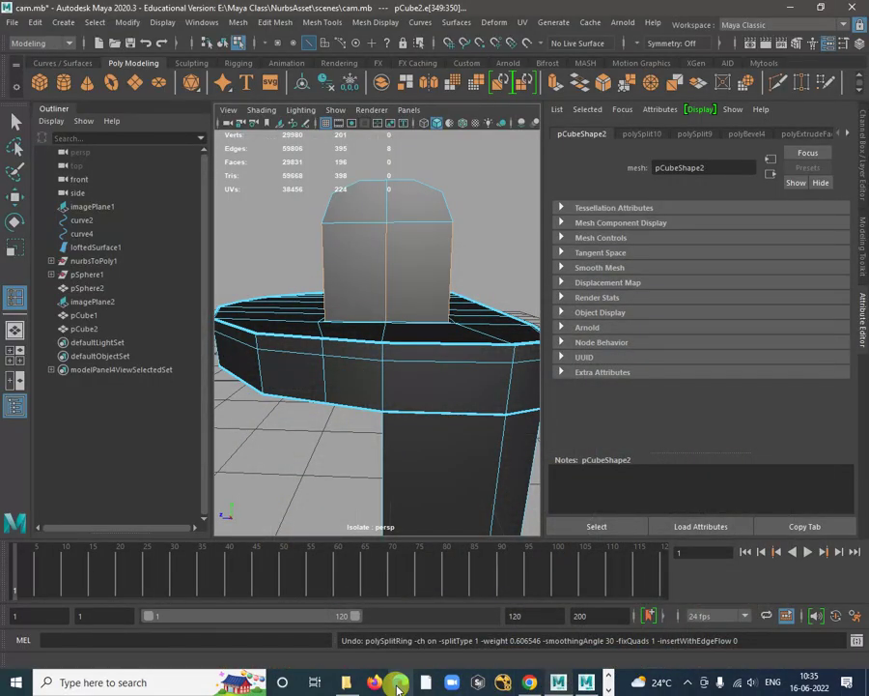
scroll(344, 290, "down", 6)
left_click_drag(334, 275, 425, 348, "alt")
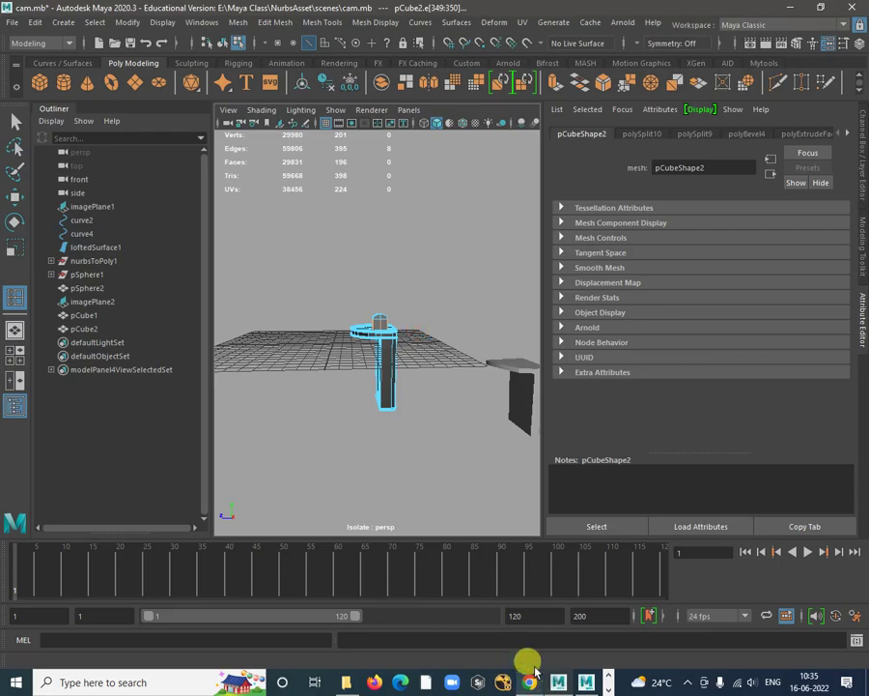
left_click(346, 682)
double_click(387, 170)
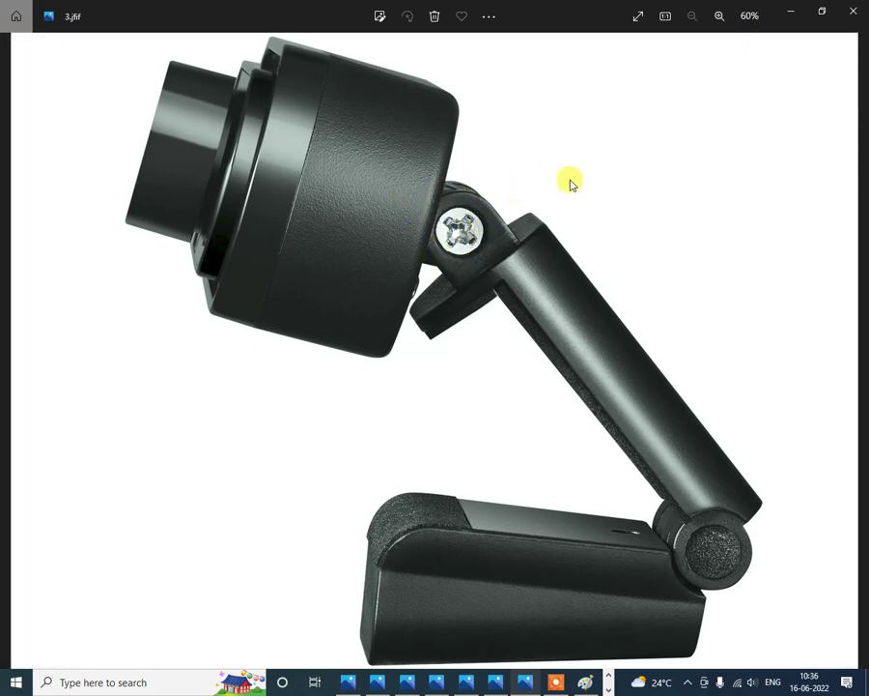
left_click(787, 14)
left_click(558, 680)
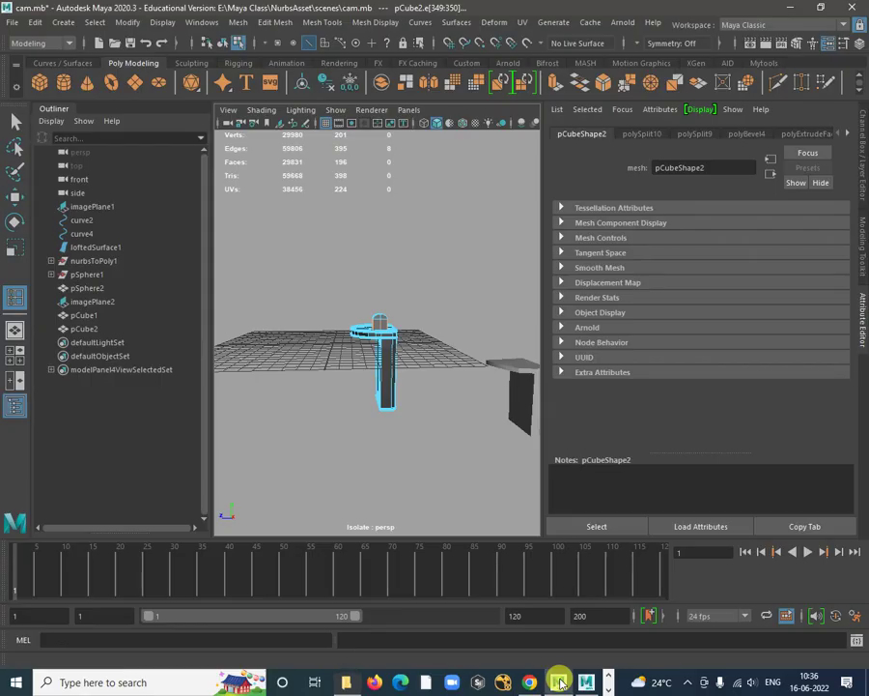
Insert a horizontal edge loop around the block, midway between its base and the cut beneath the rounding
right_click_drag(380, 266, 447, 416, "alt")
left_click_drag(446, 415, 419, 422, "alt")
right_click_drag(400, 242, 416, 283, "alt")
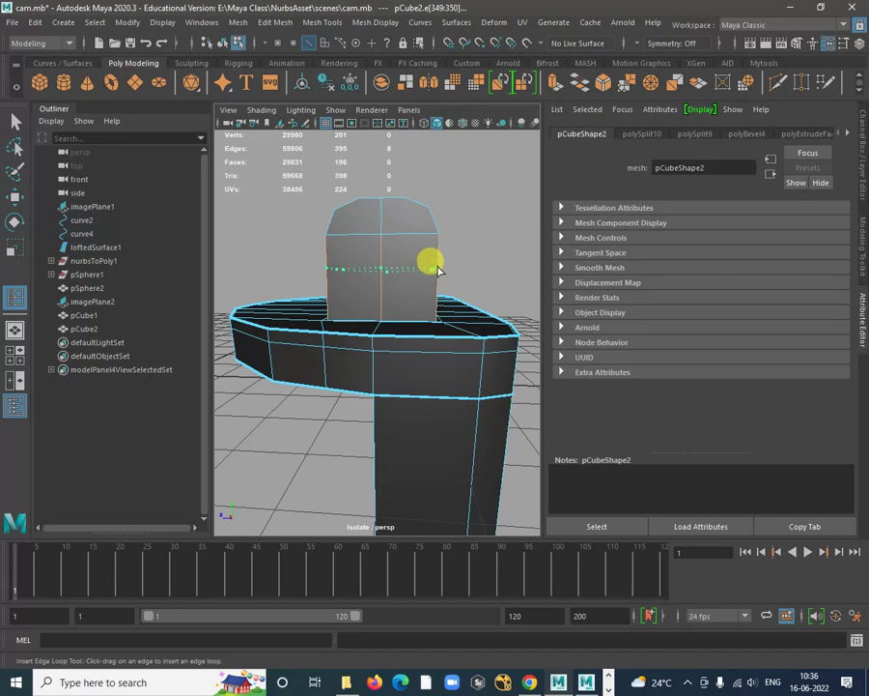
left_click(437, 270)
mouse_move(417, 212)
left_mouse_down("alt")
mouse_move(427, 247)
mouse_move(475, 251)
mouse_move(451, 259)
mouse_move(454, 240)
mouse_move(406, 229)
mouse_move(425, 260)
mouse_move(414, 232)
left_mouse_up("alt")
Try extruding the upper four faces on both round-topped sides of the block and scaling them inward to 0.783
key("w")
right_click_drag(400, 210, 399, 230)
left_click(397, 229)
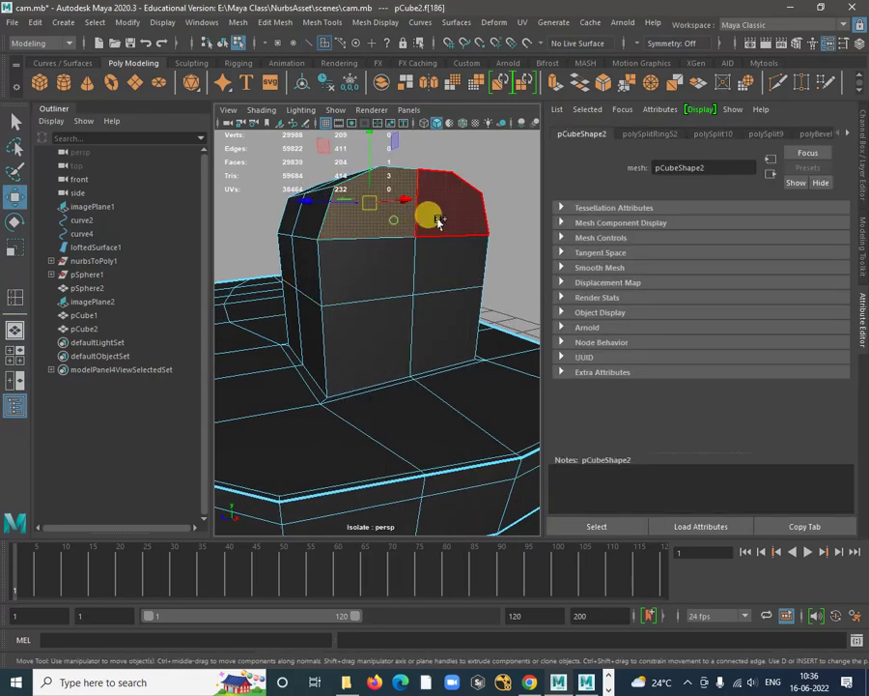
left_click(439, 222, "shift")
left_click(430, 270, "shift")
left_click(395, 264, "shift")
left_click_drag(395, 263, 387, 233, "alt")
left_click(385, 247, "shift")
right_click(398, 236, "shift")
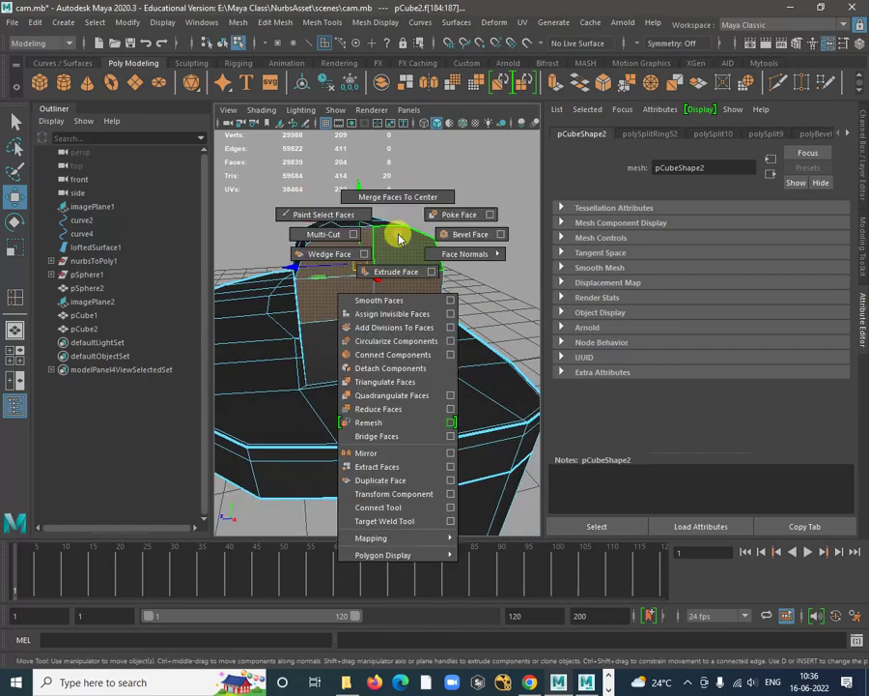
left_click(398, 272)
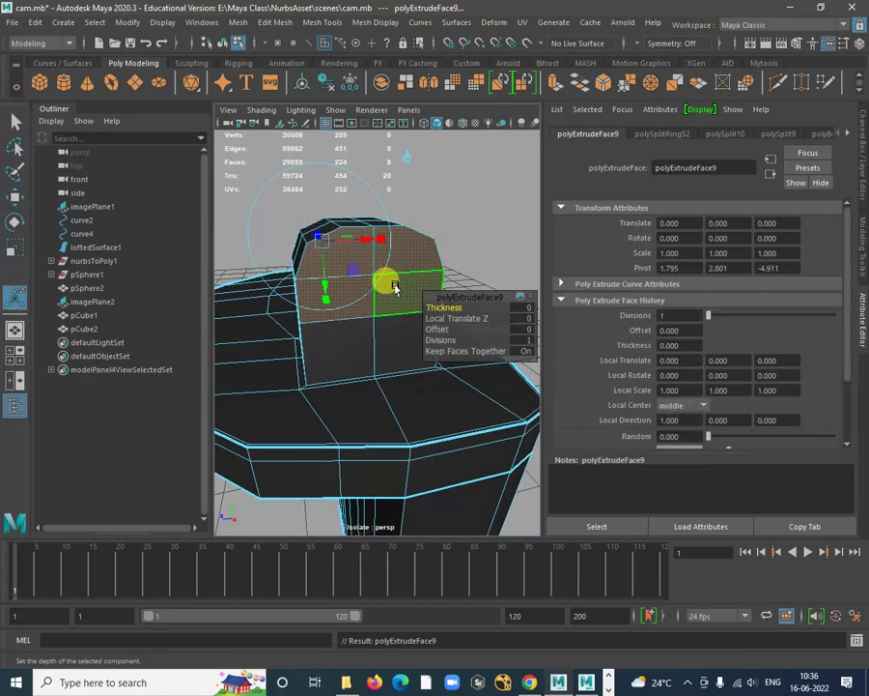
left_click_drag(309, 286, 551, 290, "alt")
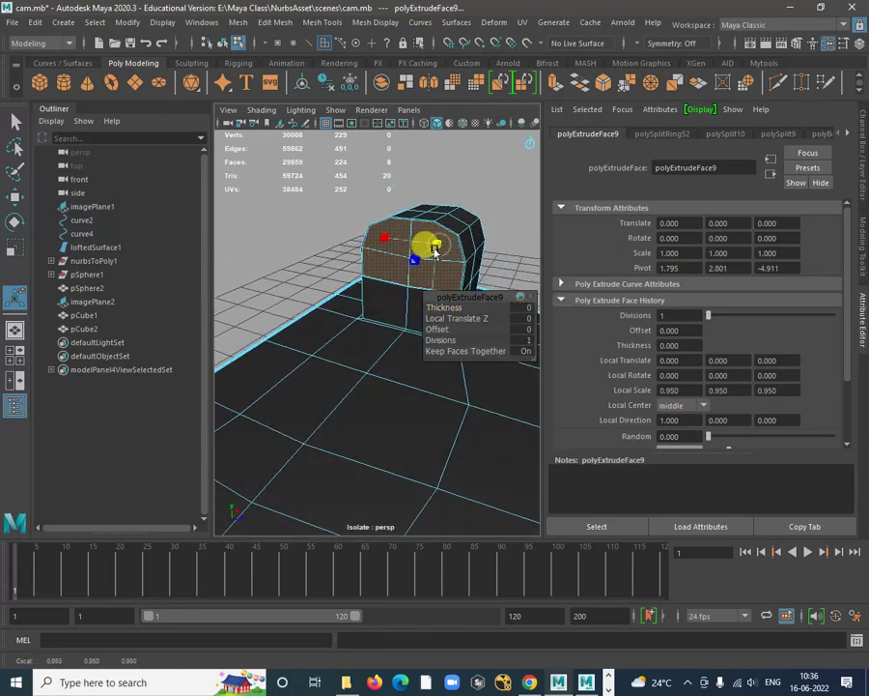
left_click_drag(426, 279, 223, 283, "alt")
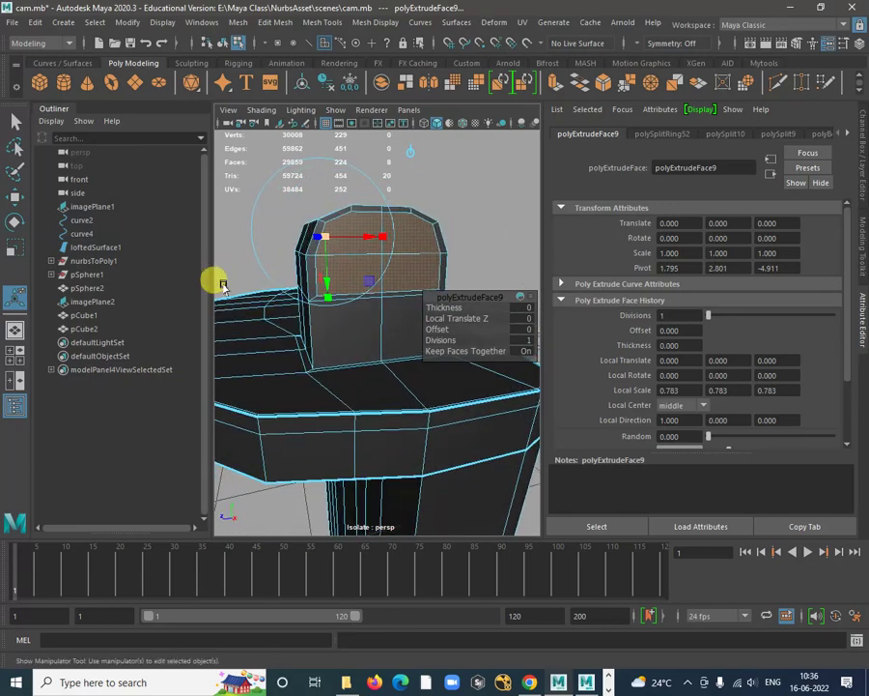
Try circularizing the extruded faces on the block's round-topped sides, and undo the circularize and the inward scaling
right_click(381, 228, "shift")
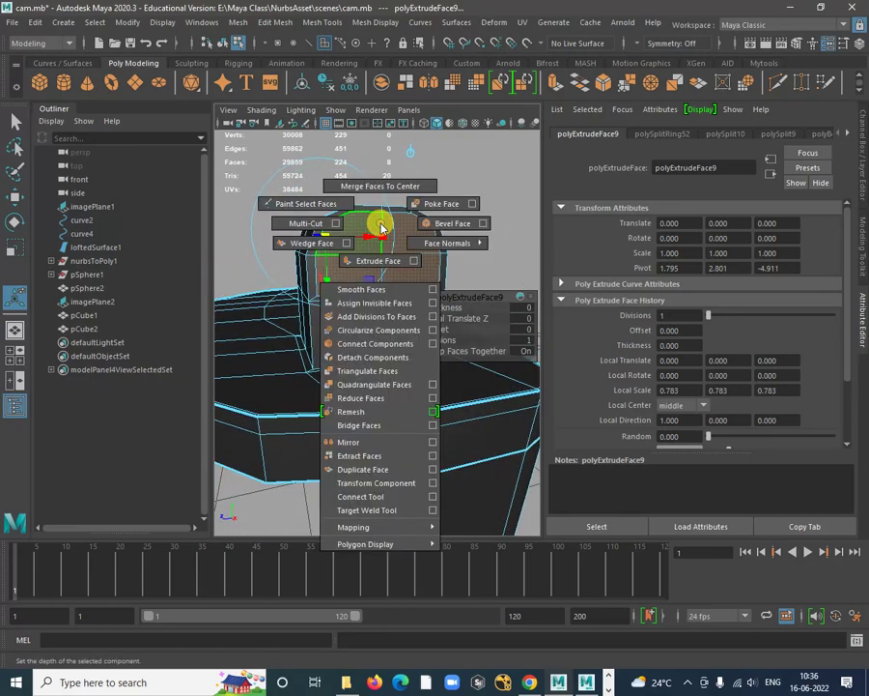
left_click(377, 331)
left_click_drag(365, 321, 359, 255, "alt")
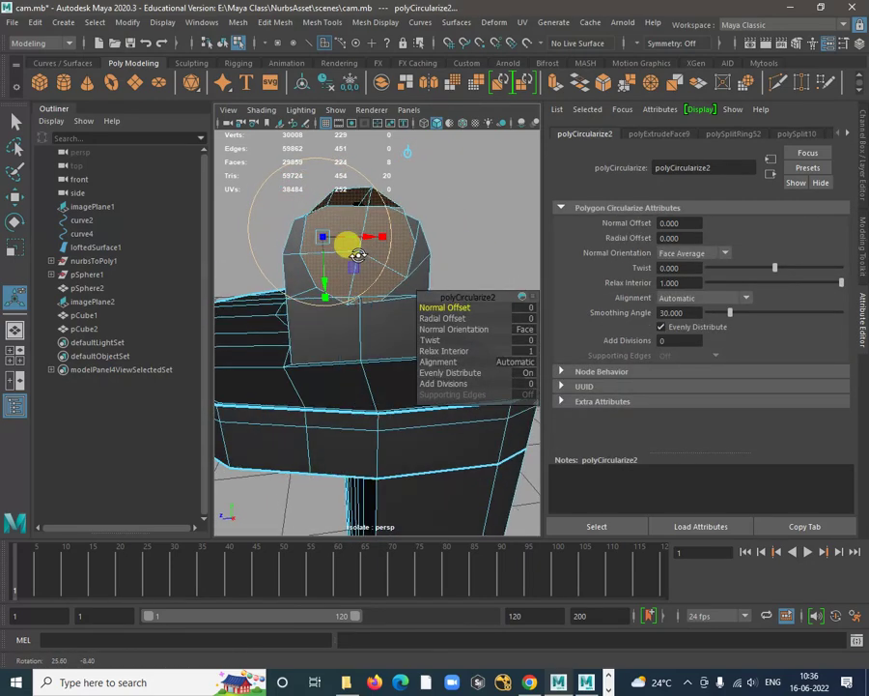
key("ctrl+z")
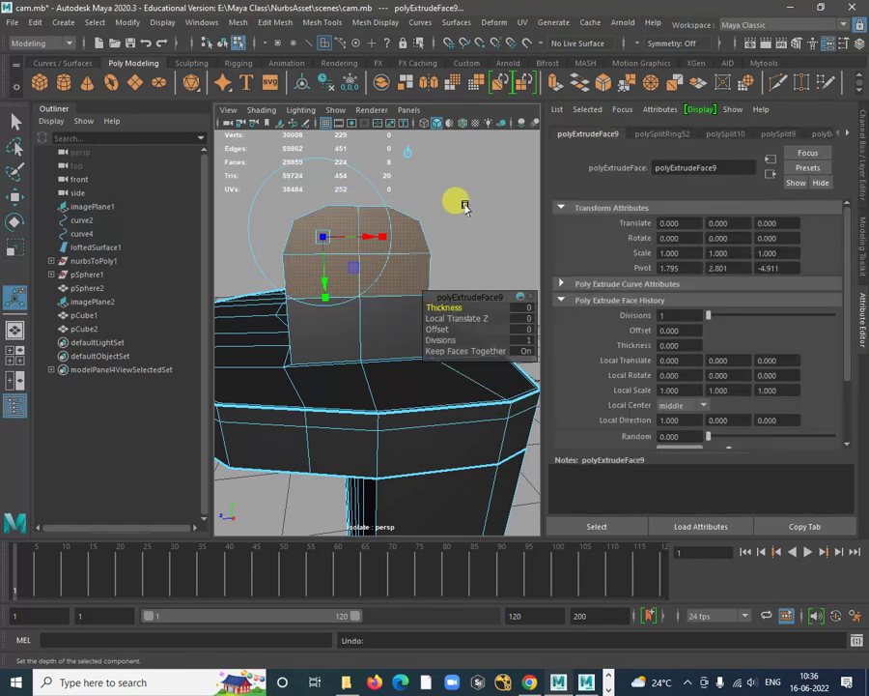
Try lowering the edges along the lower border of the extruded faces, and undo the move
left_click(464, 206)
left_click_drag(465, 206, 404, 301, "alt")
scroll(411, 286, "down", 3)
mouse_move(412, 287)
left_mouse_down("alt")
mouse_move(419, 284)
mouse_move(404, 268)
left_mouse_up("alt")
scroll(411, 275, "up", 3)
right_click_drag(404, 268, 403, 233)
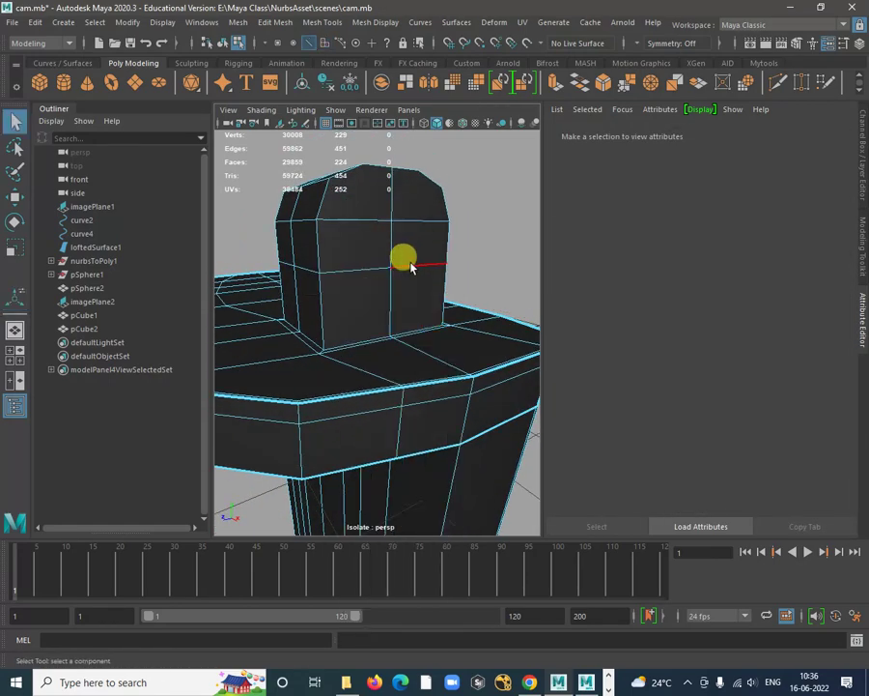
left_click(402, 257)
key("w")
left_click_drag(388, 215, 391, 224)
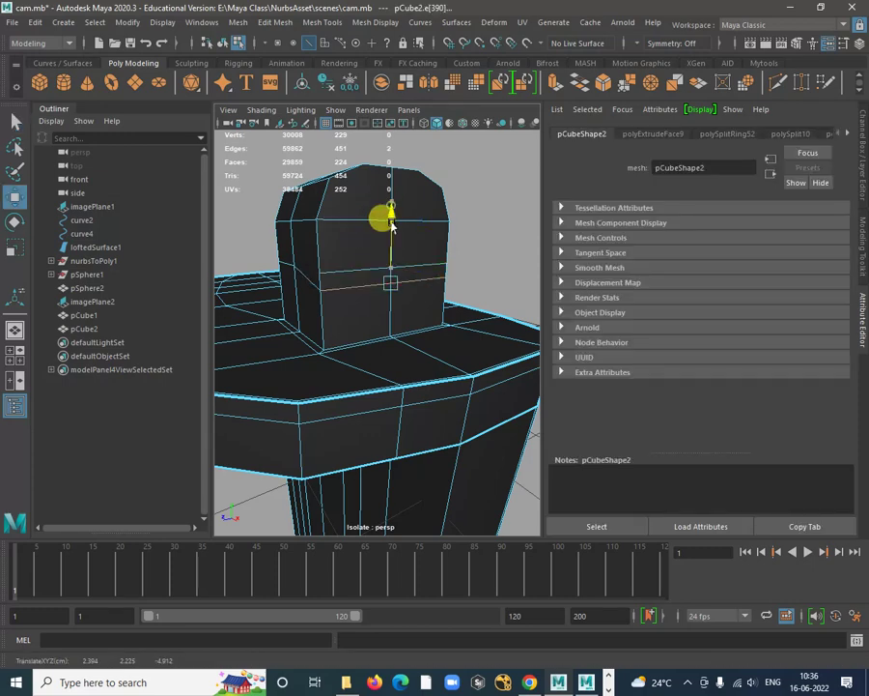
key("ctrl+z")
key("ctrl+z")
key("ctrl+z")
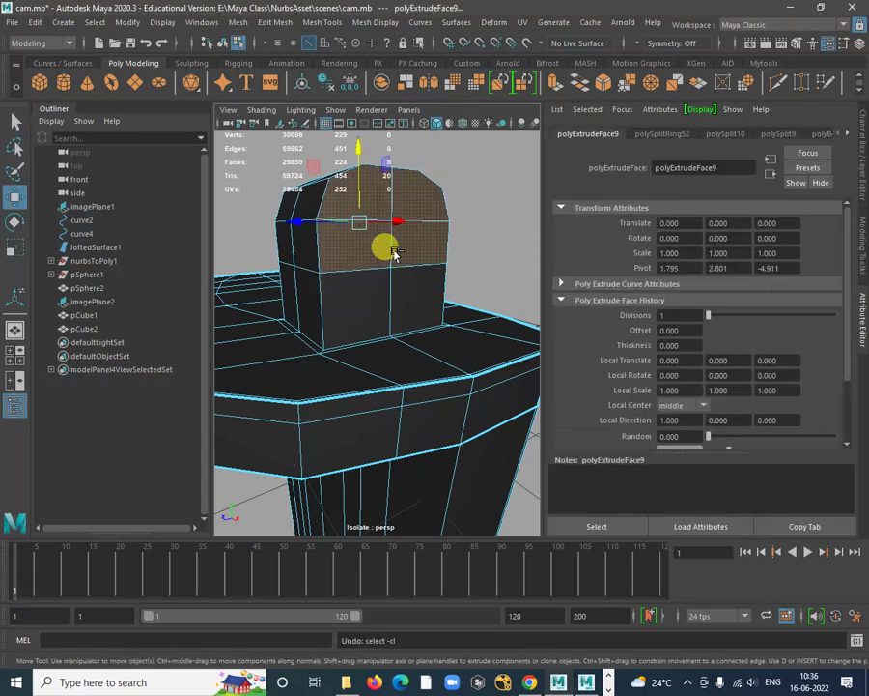
Undo the face extrusion and adjust the heights of the block's lower and upper horizontal edge loops
left_click(462, 261)
right_click_drag(418, 226, 412, 187)
left_click(391, 270)
left_click_drag(391, 273, 387, 225, "alt")
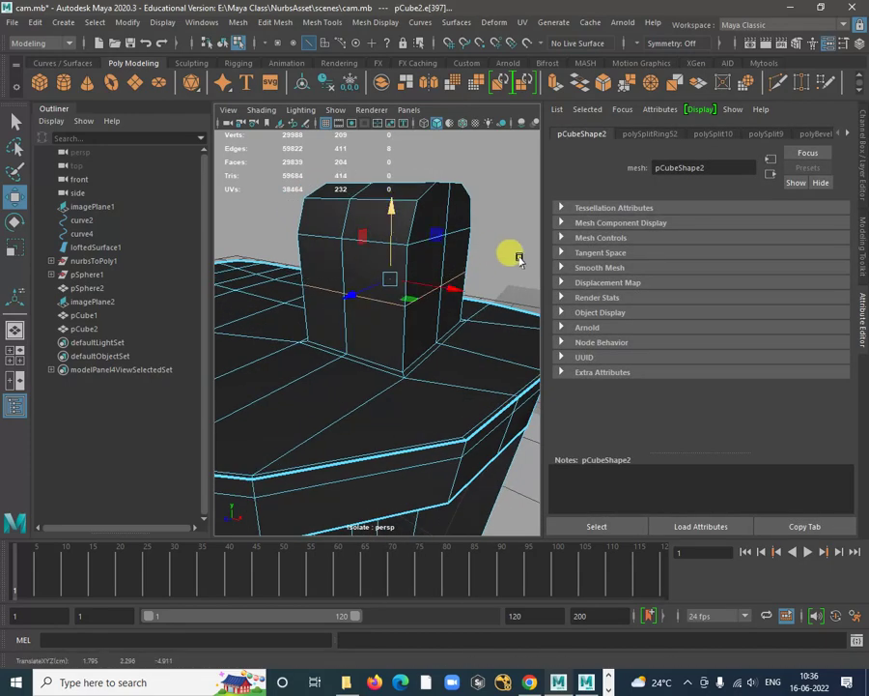
left_click_drag(519, 259, 433, 234, "alt")
left_click_drag(367, 191, 364, 189)
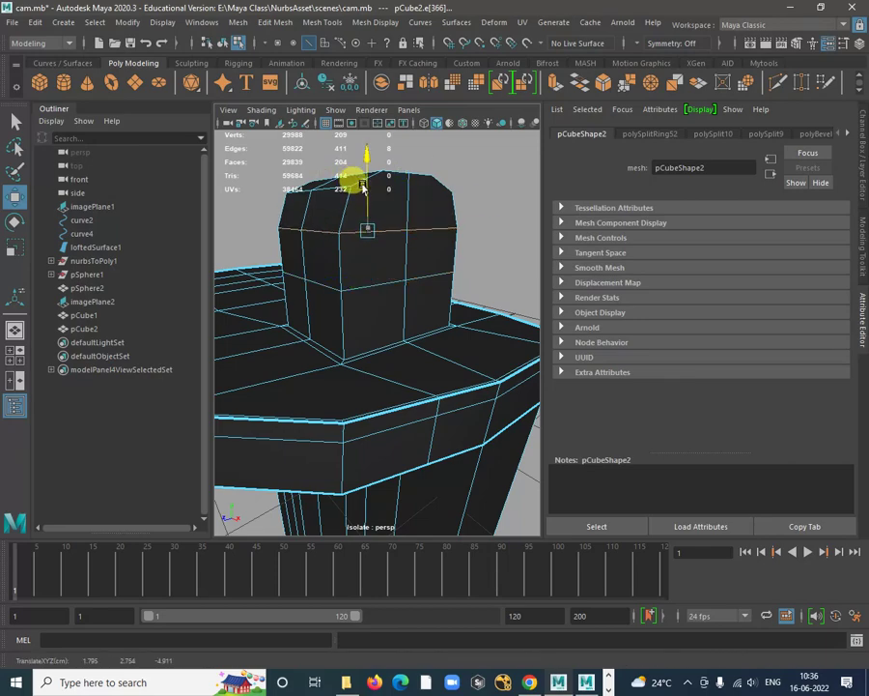
Raise the three vertices along the centre line of the block's top, undoing an accidental extra move
left_click_drag(413, 245, 362, 233, "alt")
right_click_drag(361, 232, 416, 230, "alt")
middle_click_drag(416, 229, 429, 306, "alt")
right_click_drag(429, 305, 378, 291, "alt")
left_click_drag(378, 291, 351, 255, "alt")
right_click_drag(351, 255, 304, 246)
left_click_drag(304, 245, 345, 263, "alt")
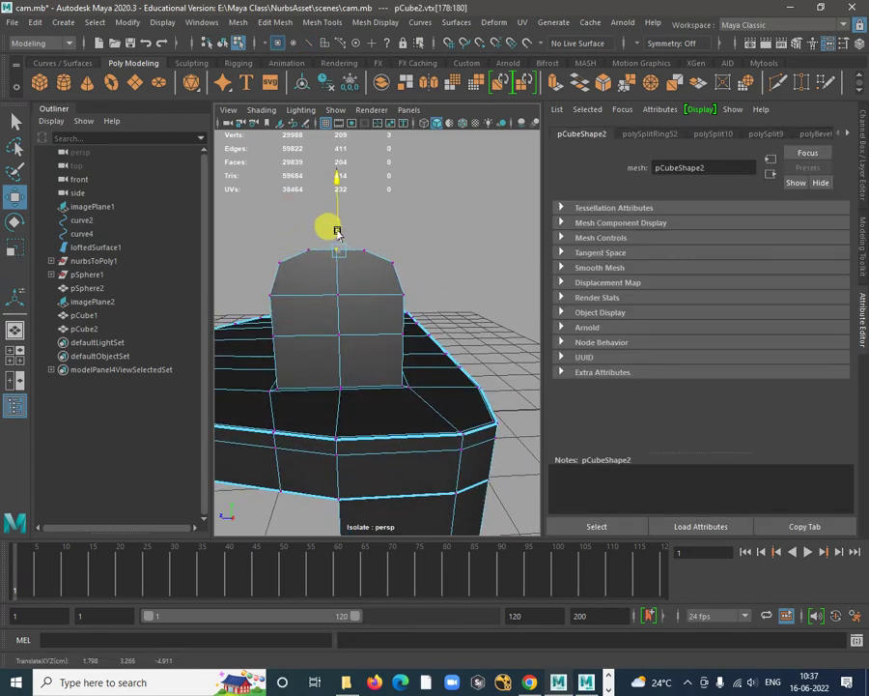
left_click_drag(289, 197, 303, 224)
key("ctrl+z")
In the side view, raise the vertices beside the crown to round it and level the stray upper centre vertex with its horizontal edge
key("space")
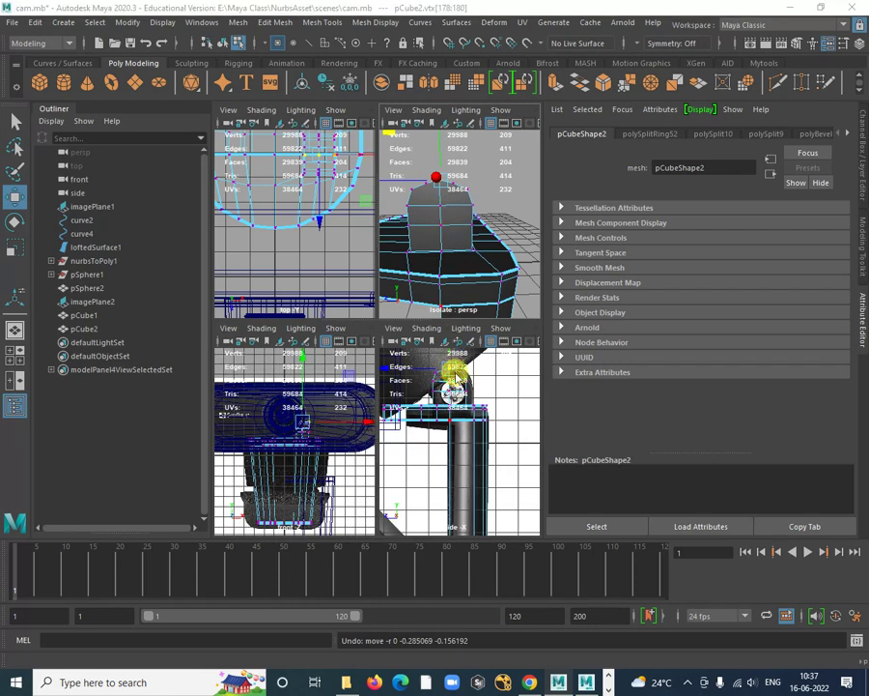
key("space")
scroll(401, 277, "down", 2)
scroll(410, 277, "up", 3)
middle_click_drag(432, 268, 440, 371, "alt")
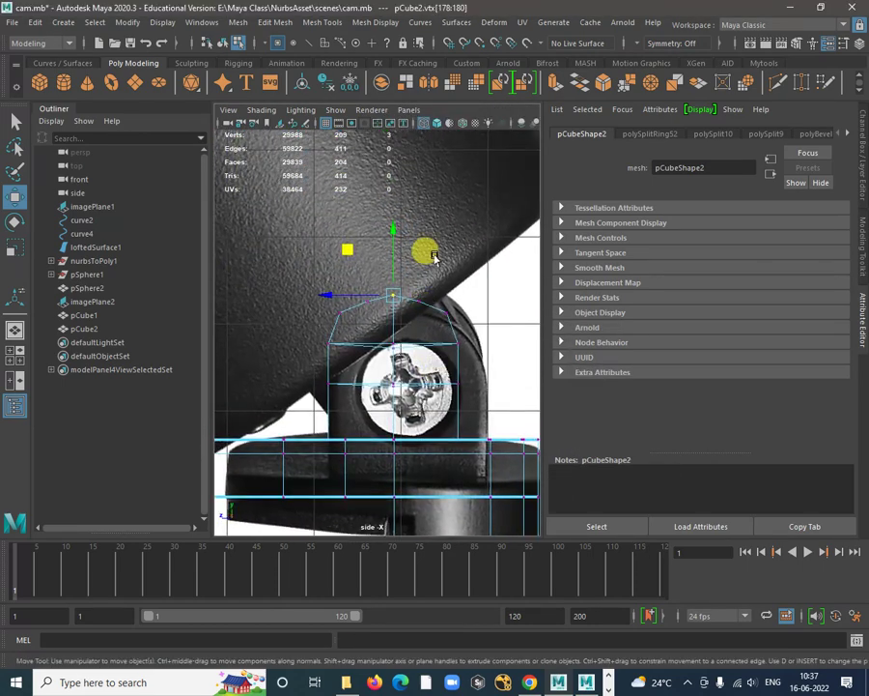
left_click_drag(403, 326, 370, 307)
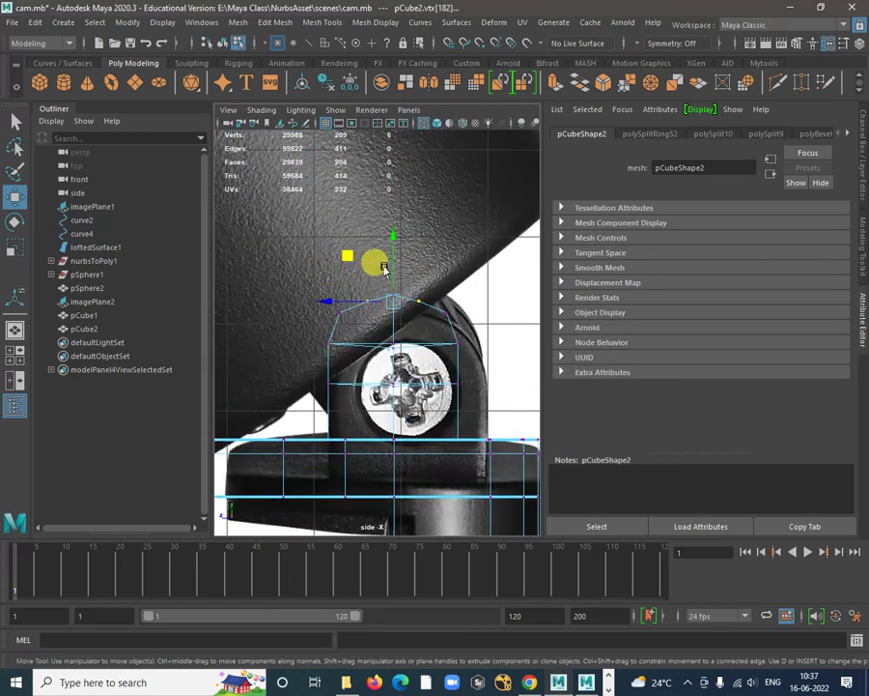
left_click_drag(392, 259, 392, 252)
left_click_drag(402, 312, 392, 255)
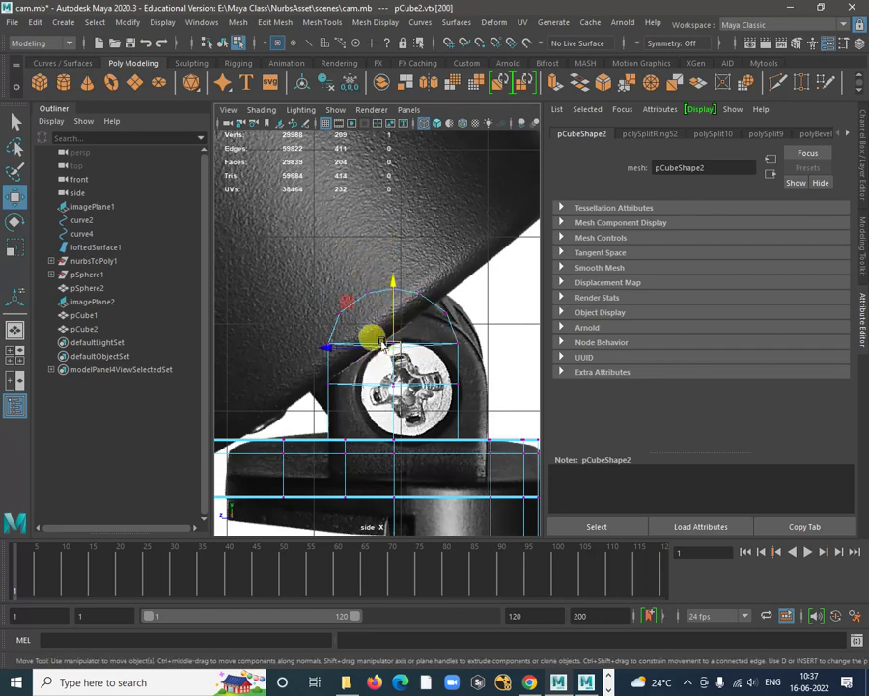
left_click_drag(383, 343, 393, 321)
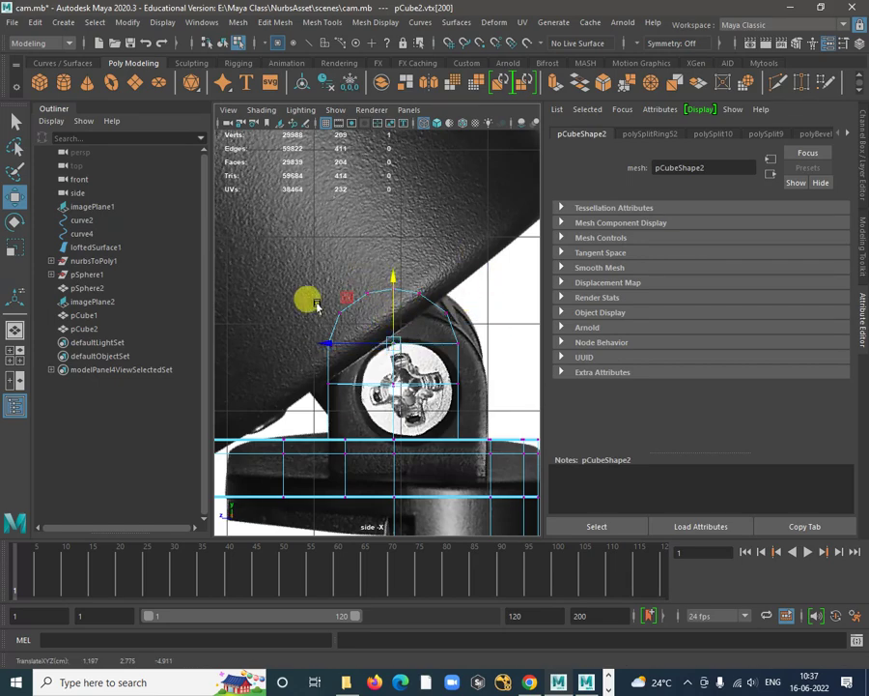
In the perspective view, lower the block's lower horizontal edge loop slightly
key("space")
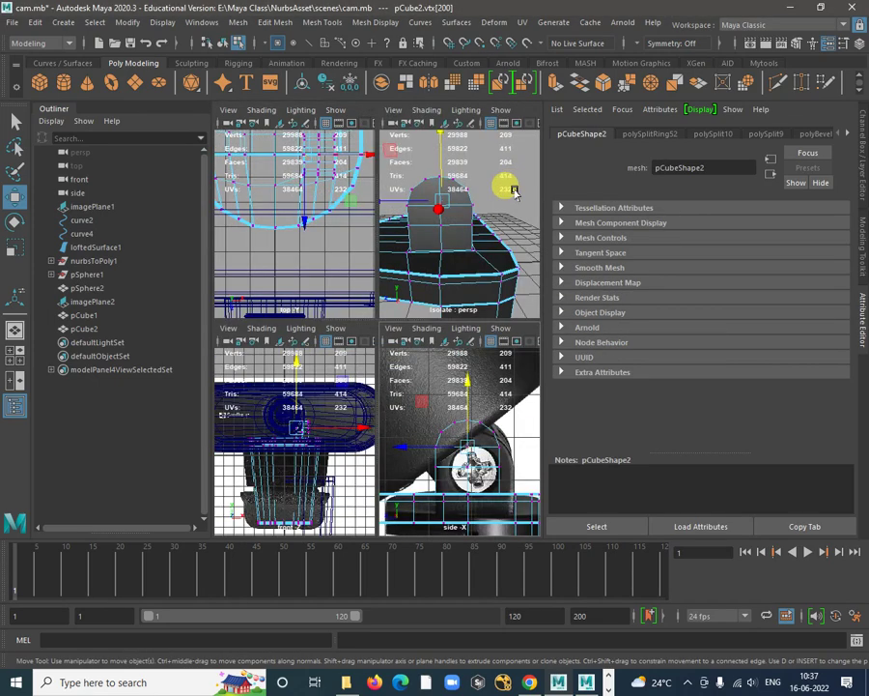
key("space")
right_click_drag(486, 190, 461, 241, "alt")
left_click_drag(375, 315, 417, 286, "alt")
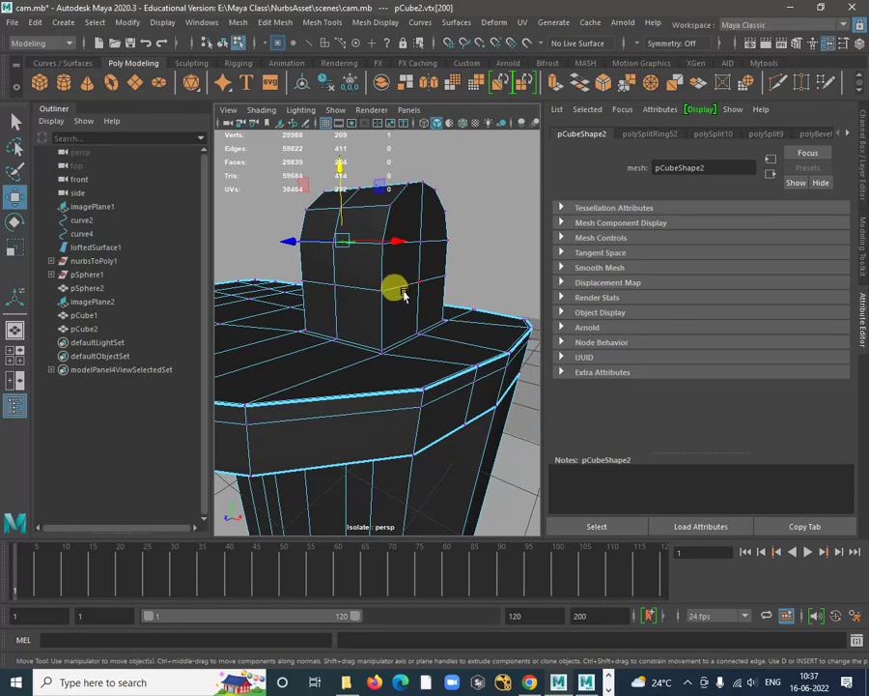
right_click_drag(404, 292, 408, 247)
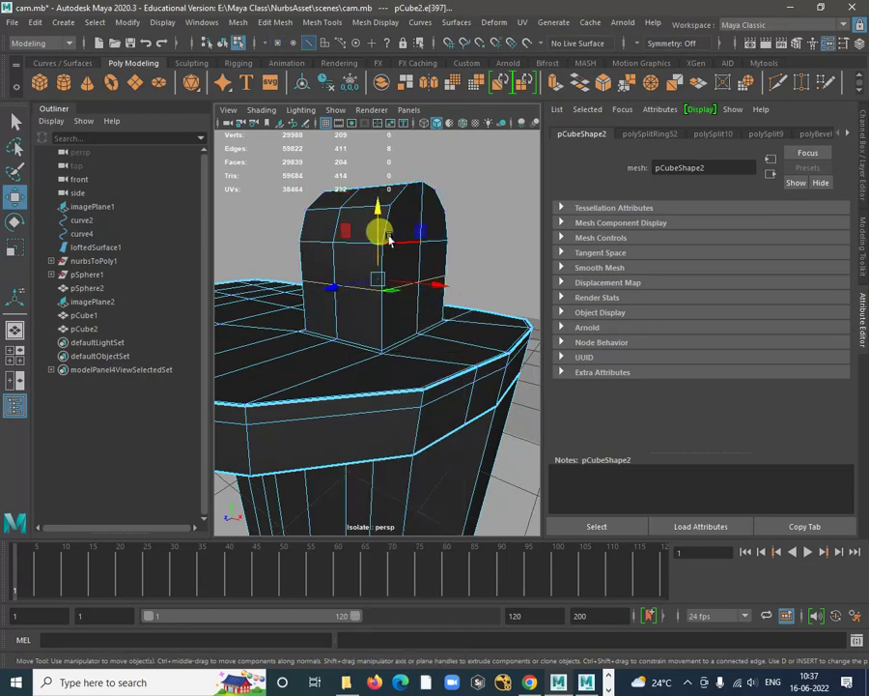
left_click_drag(377, 229, 379, 237)
left_click_drag(443, 280, 396, 250, "alt")
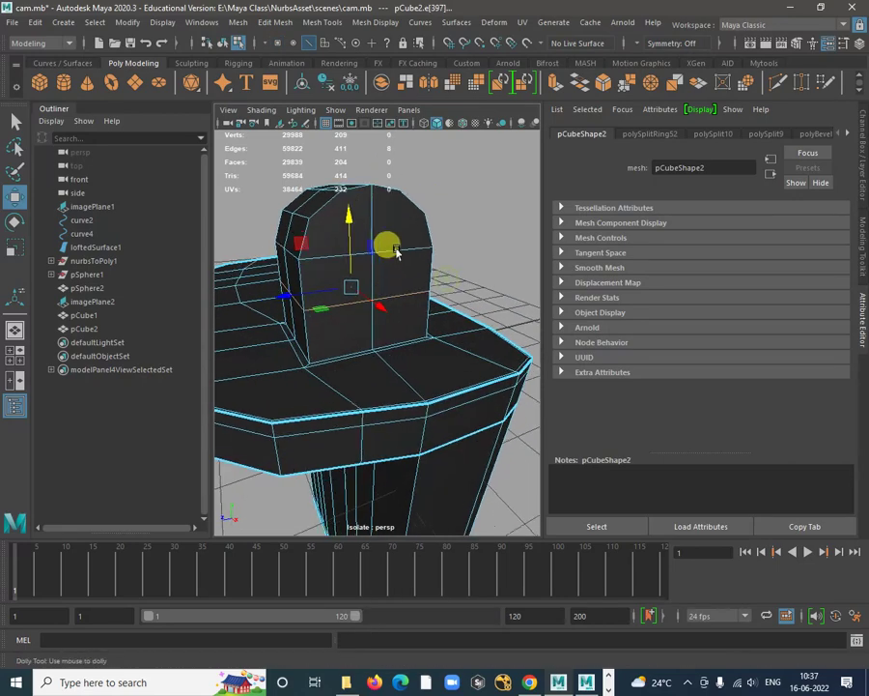
right_click_drag(396, 251, 406, 256, "alt")
left_click_drag(406, 256, 399, 250, "alt")
middle_click_drag(420, 247, 449, 261, "alt")
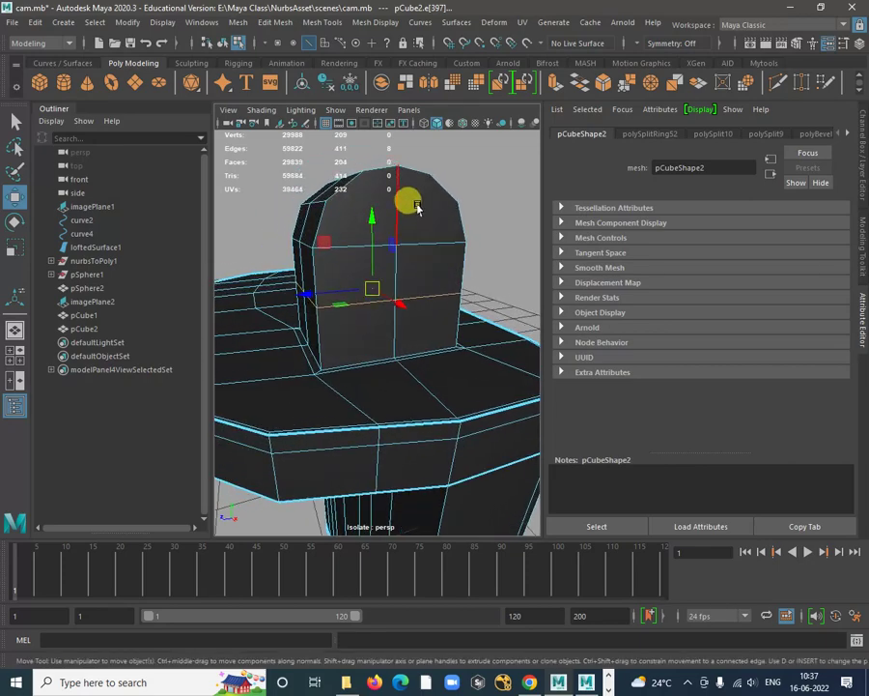
right_click_drag(418, 206, 385, 276)
left_click(413, 235)
left_click(380, 225, "shift")
left_click(365, 273, "shift")
left_click(410, 276, "shift")
left_click_drag(384, 277, 441, 258, "alt")
mouse_move(440, 259)
right_mouse_down("alt")
mouse_move(433, 255)
mouse_move(450, 262)
right_mouse_up("alt")
left_click_drag(450, 262, 405, 296, "alt")
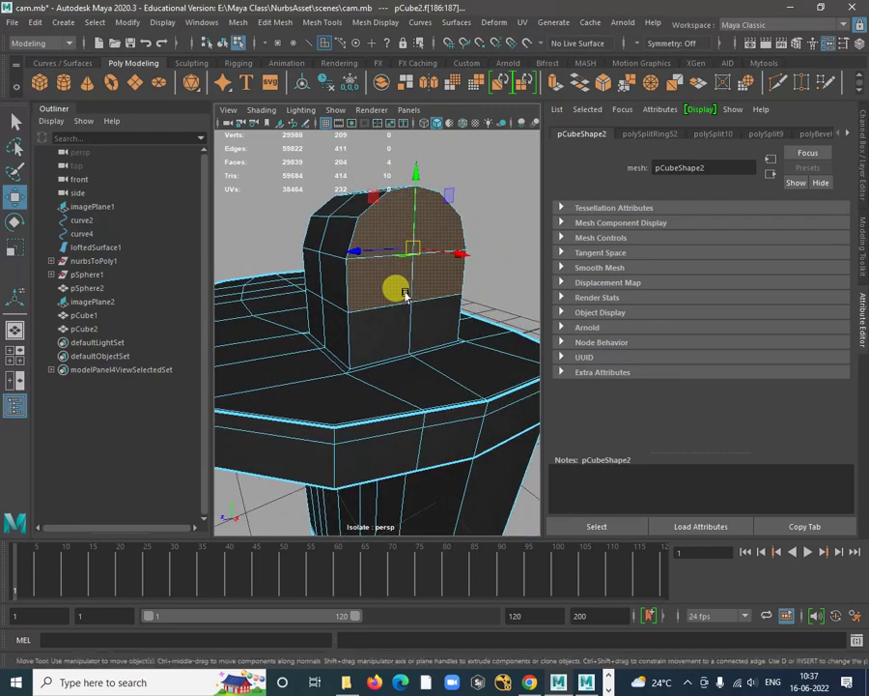
Chamfer the upper centre vertices on both flat sides of the block with a width of 0.75
right_click_drag(412, 248, 346, 245)
left_click(442, 232)
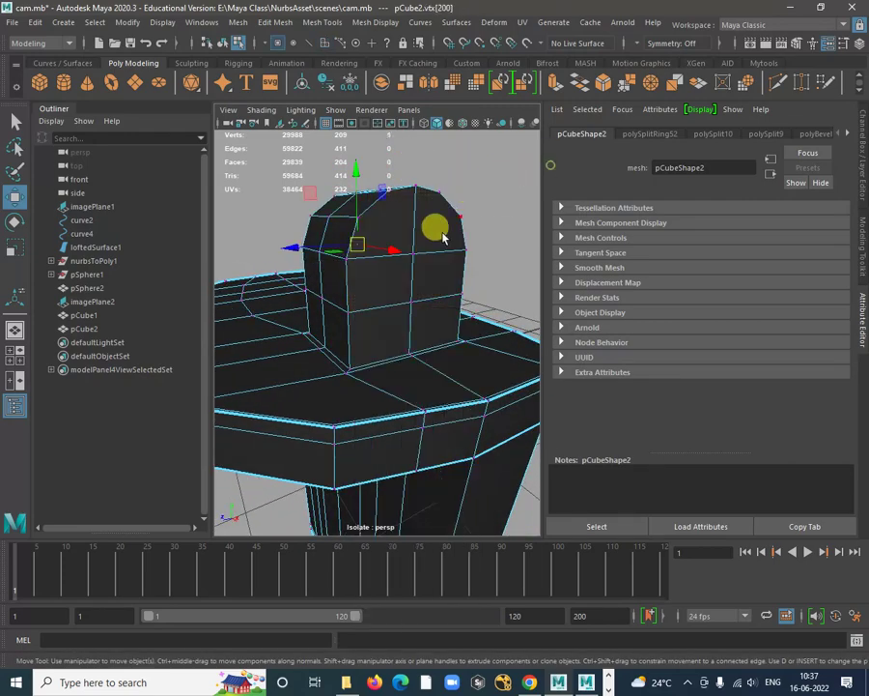
left_click_drag(412, 254, 391, 280, "alt")
left_click_drag(480, 302, 396, 284, "alt")
right_click(402, 281, "shift")
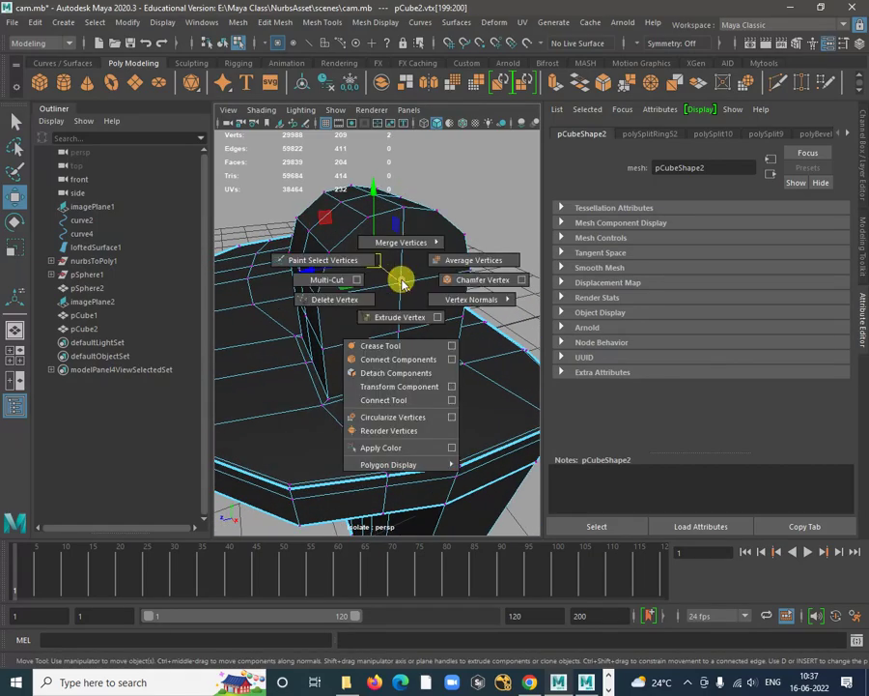
left_click(482, 282)
left_click_drag(431, 291, 451, 282, "alt")
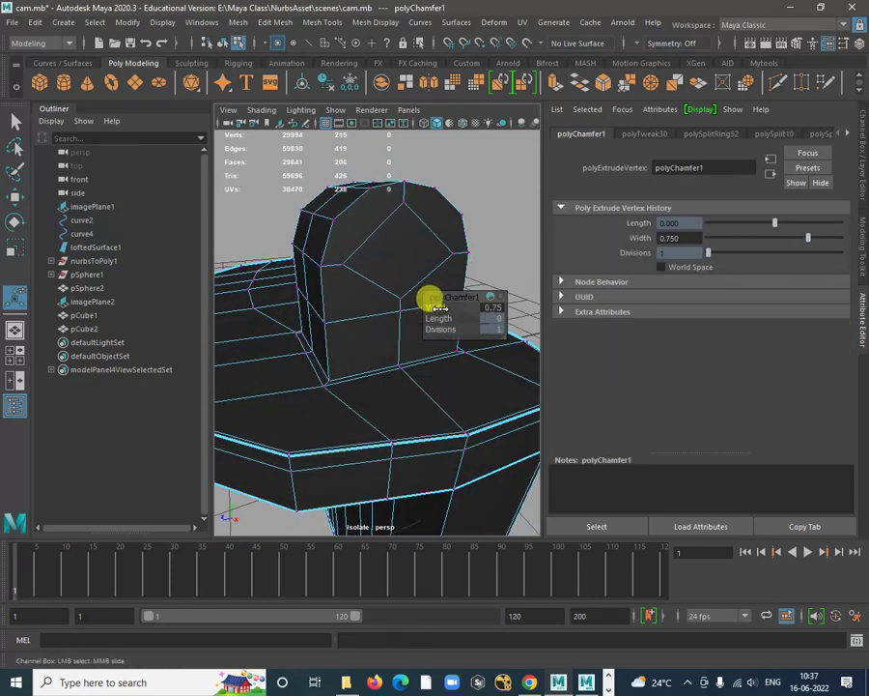
left_click_drag(437, 309, 355, 240, "alt")
key("w")
Multi-Cut an edge from each side of the diamond face to the nearest outline corner on one flat side of the block
right_click_drag(367, 222, 330, 214)
right_click(374, 216, "shift")
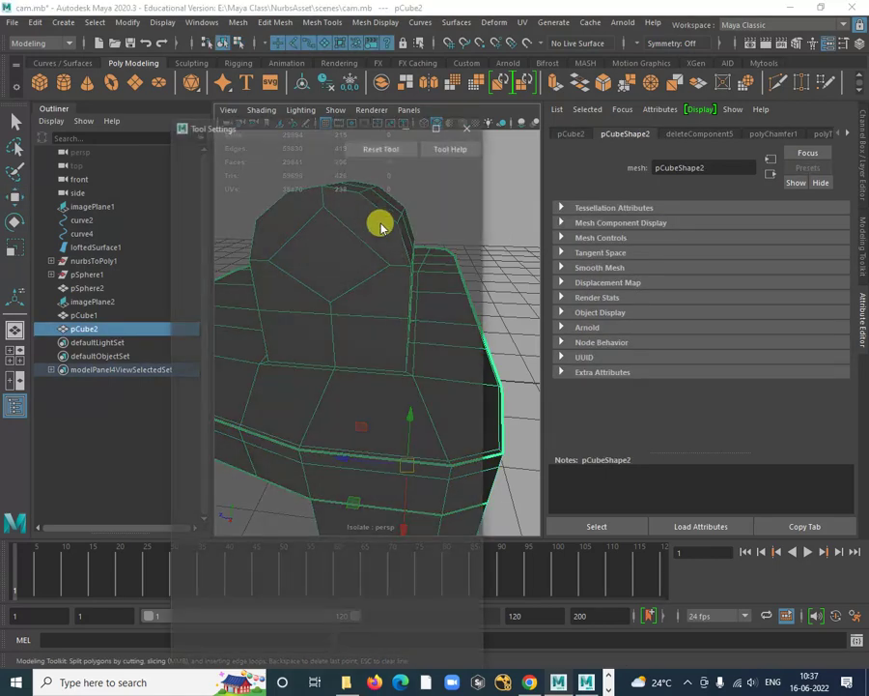
left_click(471, 126)
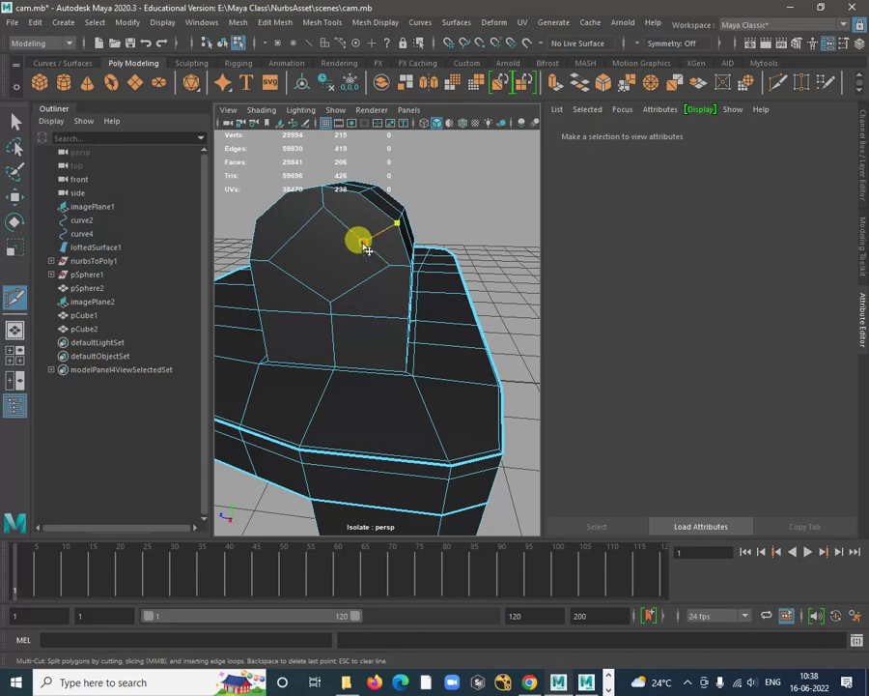
left_click_drag(345, 264, 419, 268, "alt")
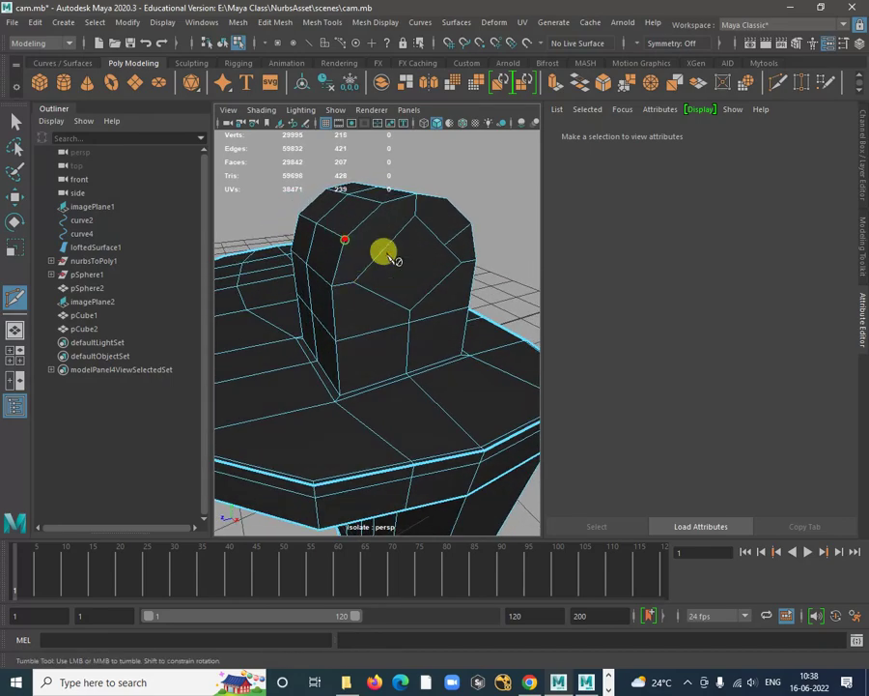
left_click(381, 253)
right_click(379, 252)
left_click_drag(410, 337, 370, 251, "alt")
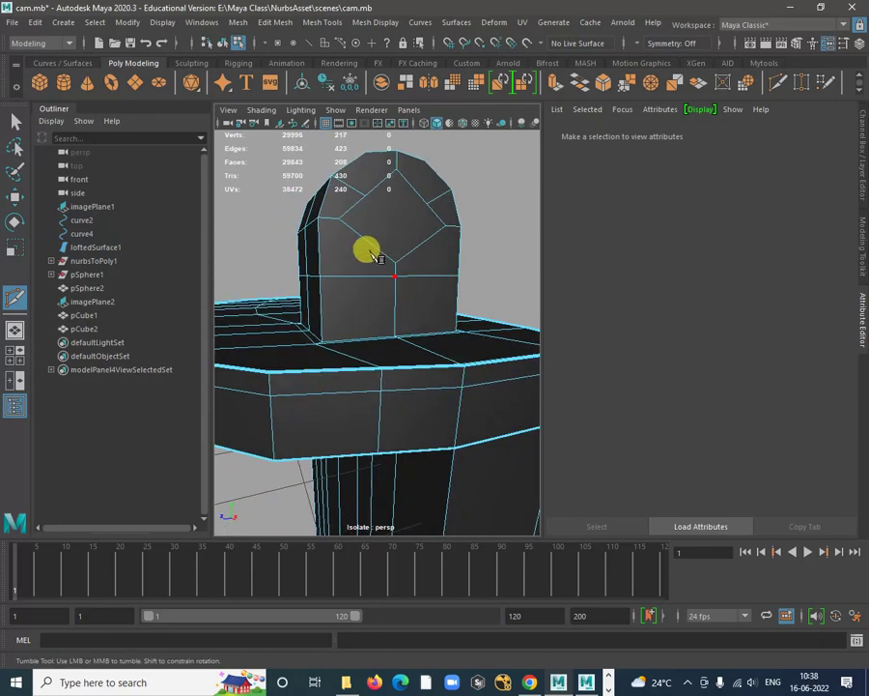
left_click(324, 279)
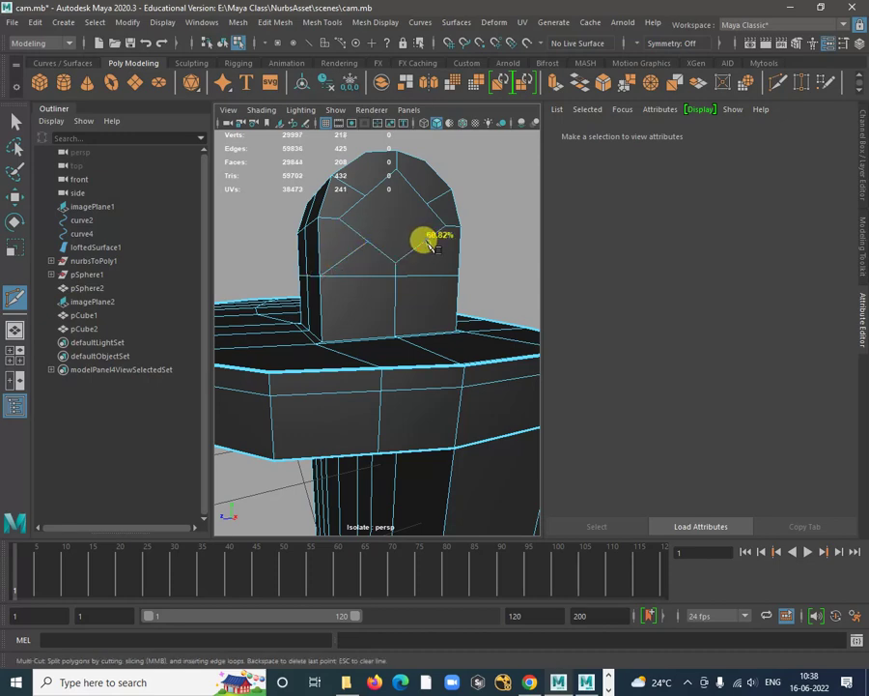
left_click_drag(460, 277, 444, 291, "alt")
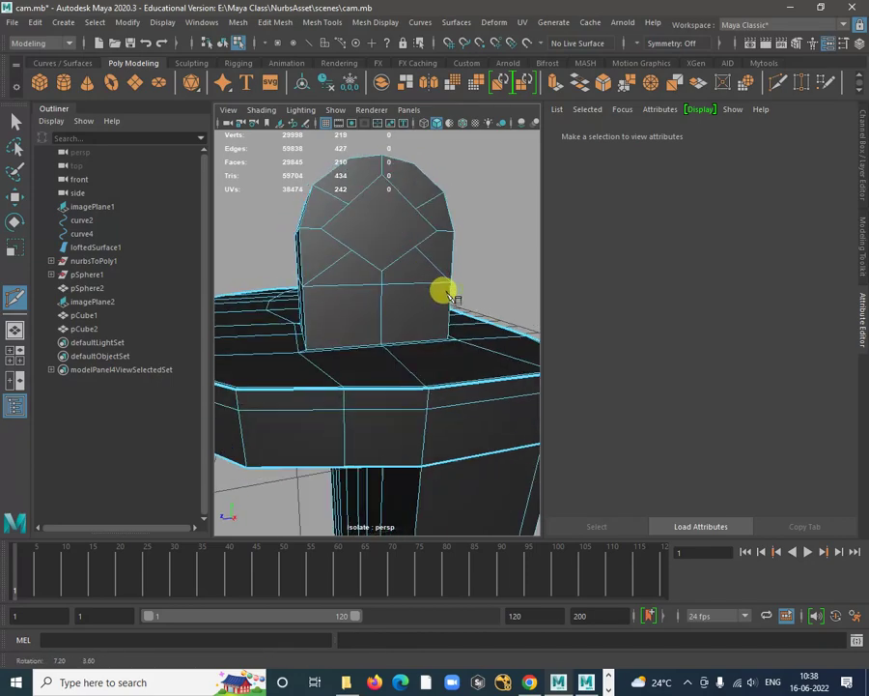
Circularize the diamond face on that flat side of the block
key("w")
right_click_drag(367, 214, 399, 331)
left_click(382, 241)
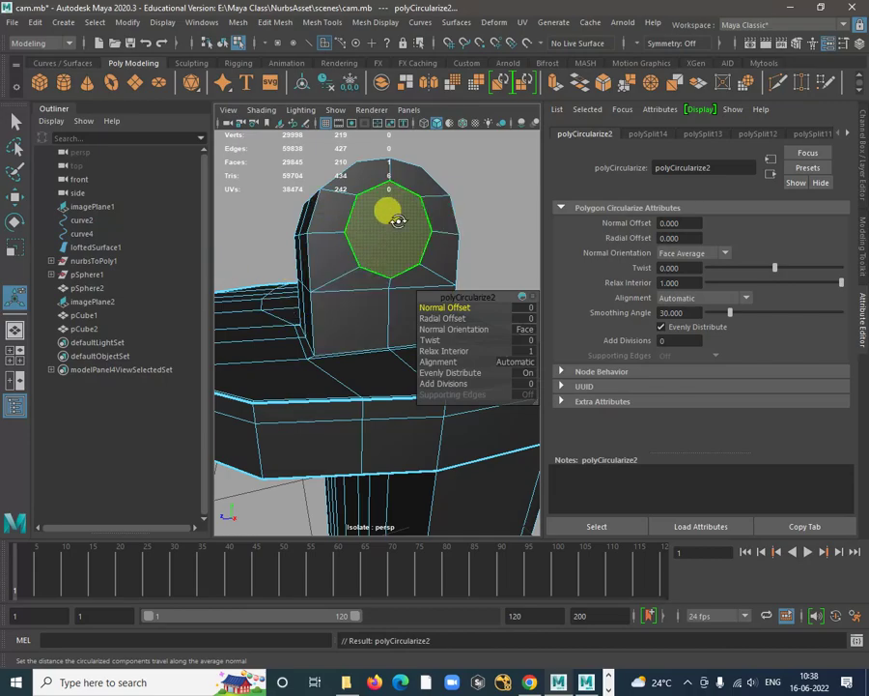
left_click_drag(397, 221, 361, 304, "alt")
middle_click_drag(361, 305, 386, 271, "alt")
right_click_drag(374, 240, 427, 227, "alt")
left_click(427, 228)
Multi-Cut the diamond's four sides to the outline corners on the block's opposite flat side
left_click_drag(404, 270, 364, 269, "alt")
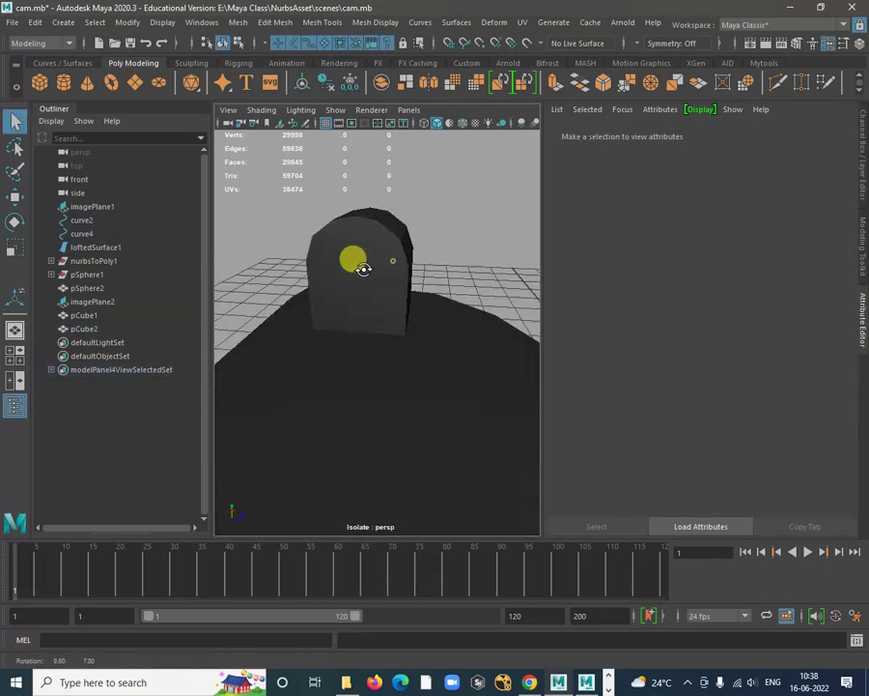
left_click(353, 235)
right_click_drag(377, 220, 388, 225, "shift")
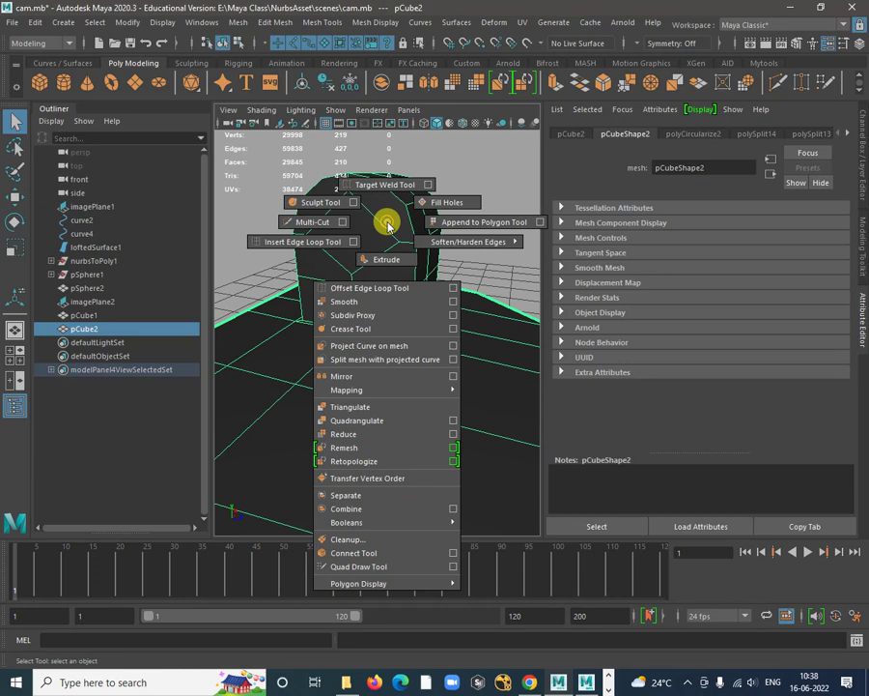
left_click(330, 224)
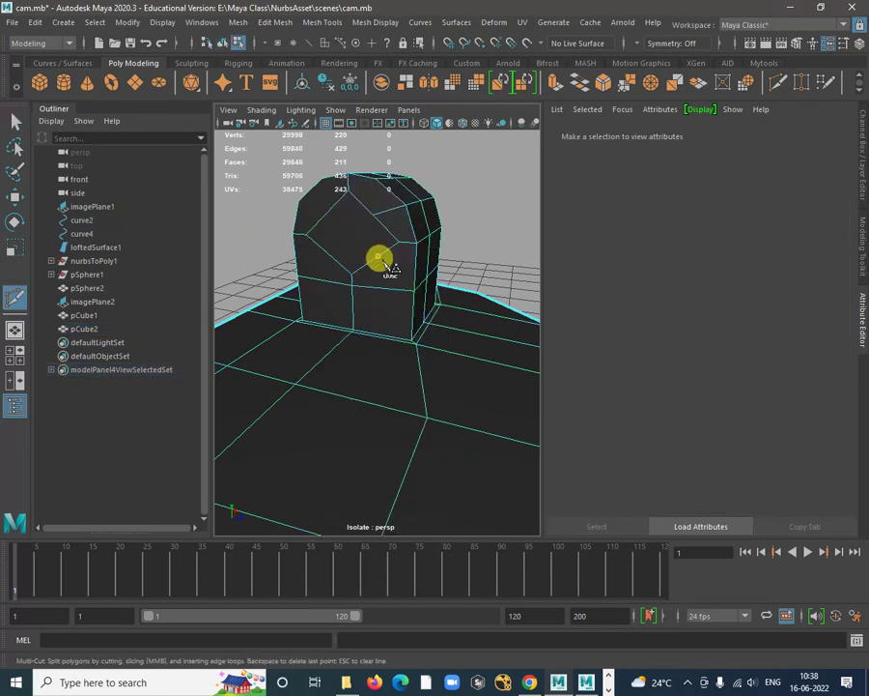
left_click_drag(322, 295, 422, 287, "alt")
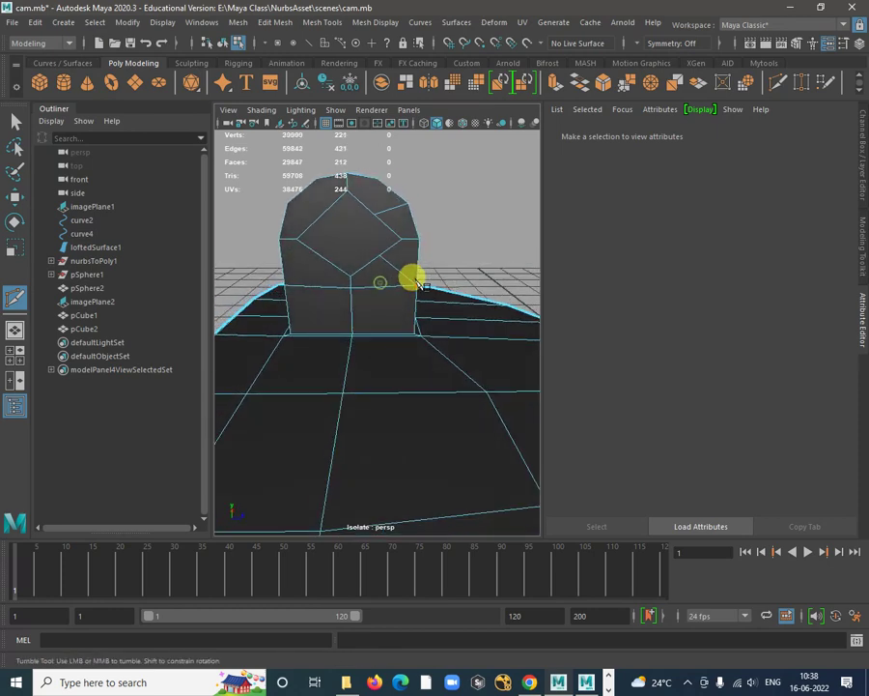
left_click(287, 284)
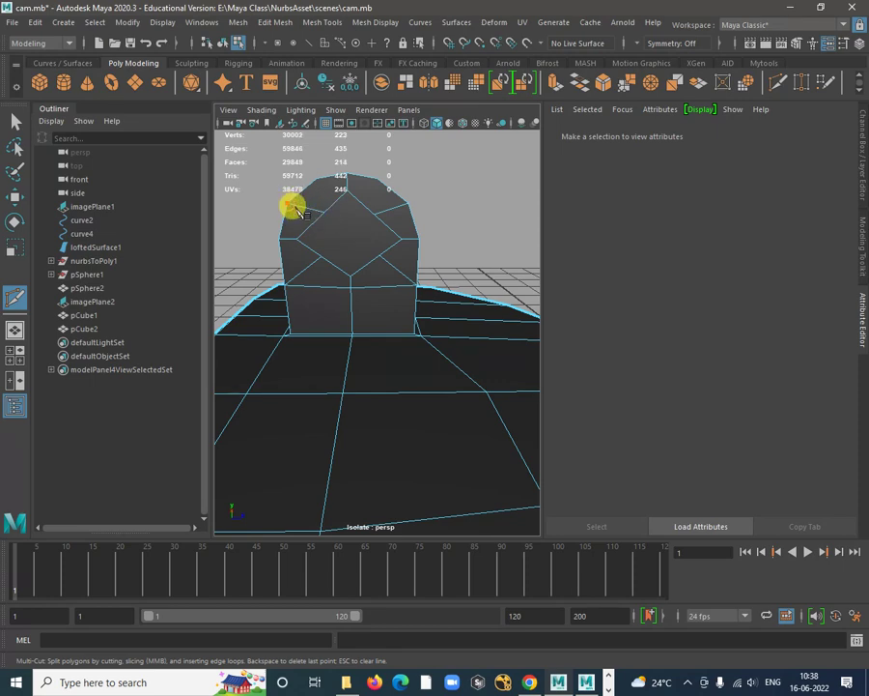
Circularize the diamond face on the block's opposite flat side
key("w")
right_click(350, 222)
left_click(355, 225)
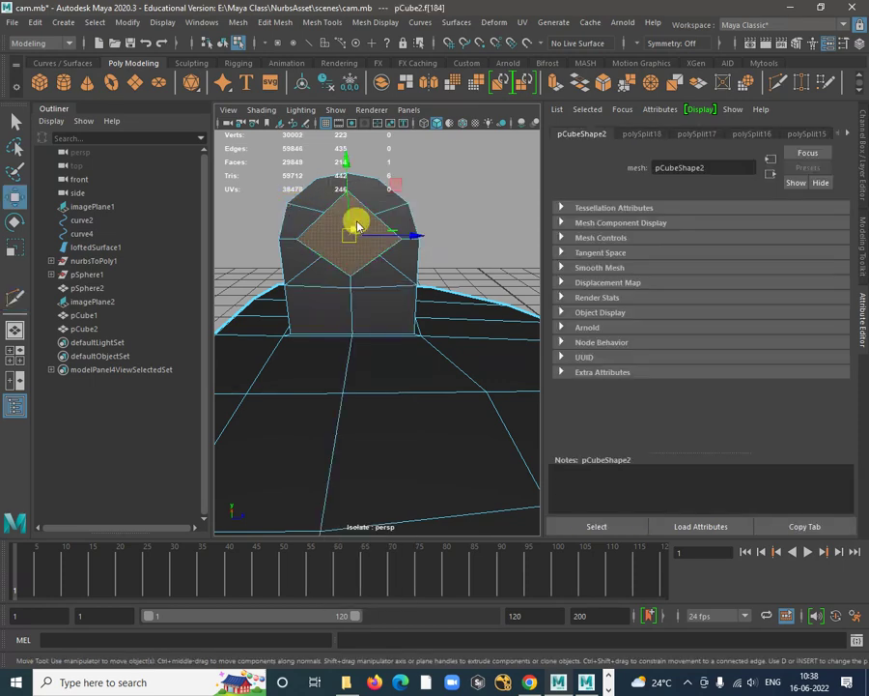
right_click_drag(355, 225, 350, 333, "shift")
Try deleting the circularized faces, and undo the deletion
left_click_drag(357, 283, 473, 215, "alt")
left_click(369, 253)
key("Delete")
key("w")
key("ctrl+z")
Select only the two opposing circularized faces and bridge them into a hole through the block
right_click(485, 181, "shift")
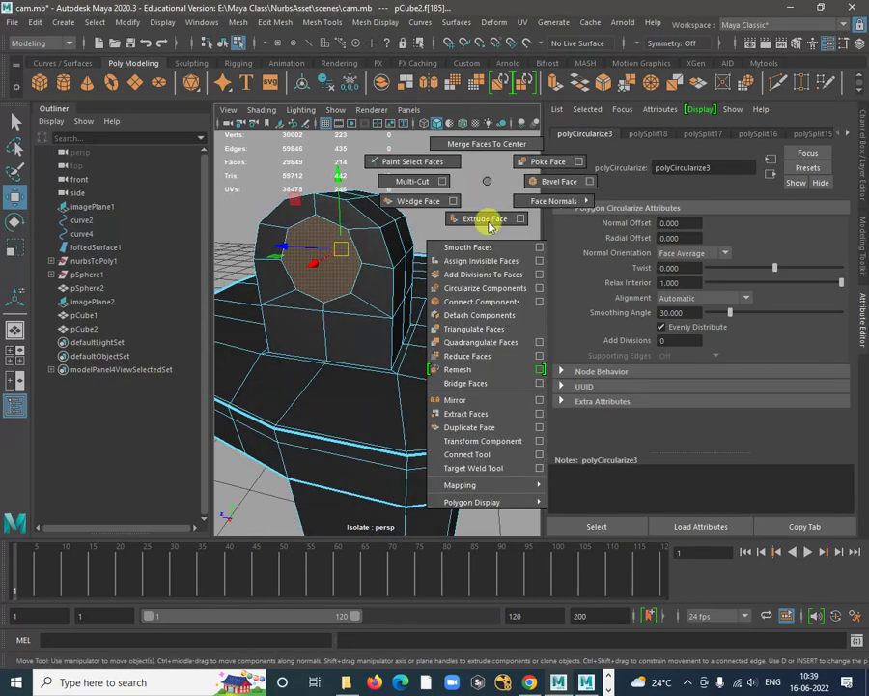
left_click(473, 389)
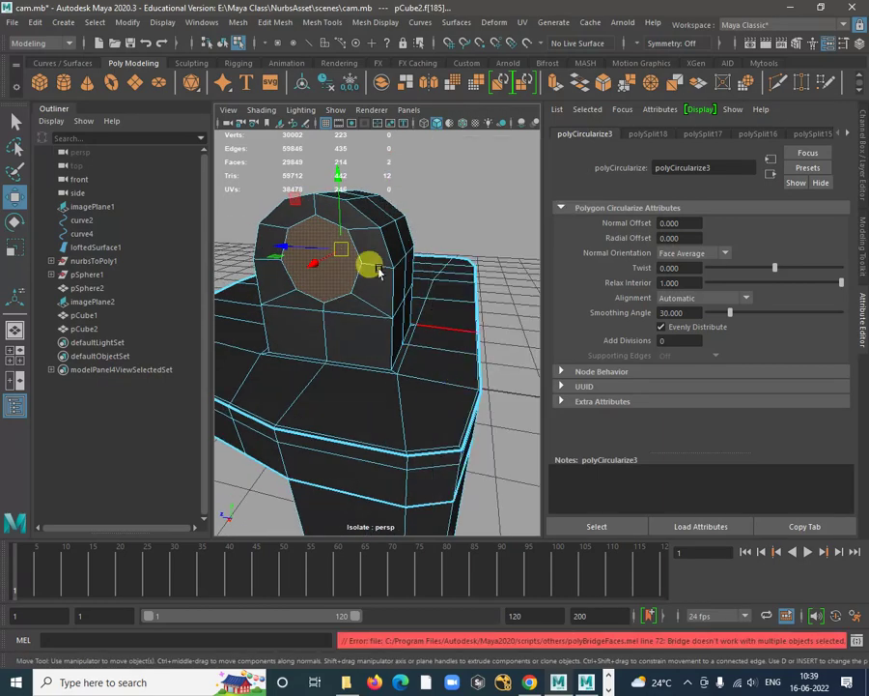
left_click(481, 190)
left_click_drag(454, 265, 339, 247, "alt")
left_click(401, 238)
left_click_drag(351, 297, 311, 254, "alt")
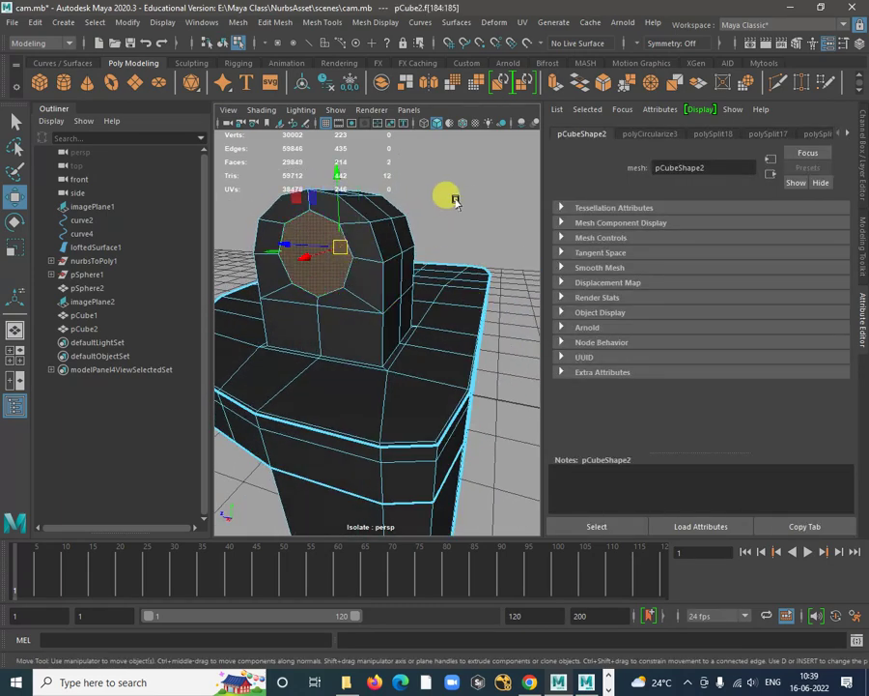
right_click_drag(455, 200, 463, 264, "shift")
right_click_drag(450, 412, 440, 396, "shift")
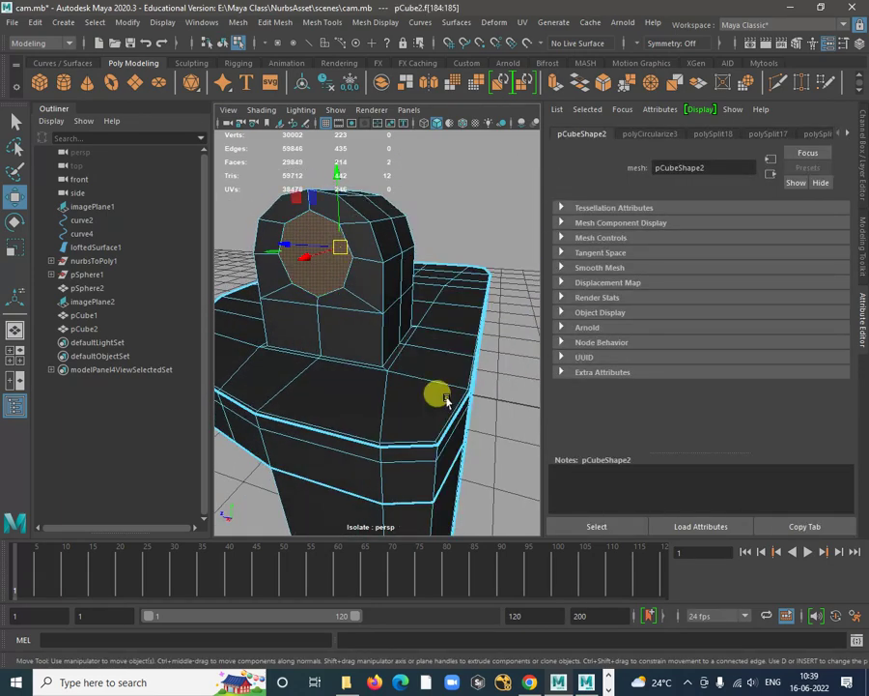
Bevel the rim edge loops at both ends of the hole with two segments and a reduced fraction
left_click_drag(442, 284, 452, 187, "alt")
key("w")
left_click(452, 187)
right_click_drag(417, 196, 419, 189)
double_click(415, 190)
left_click_drag(414, 206, 406, 293, "alt")
right_click_drag(410, 273, 483, 269, "shift")
left_click_drag(427, 266, 397, 286, "alt")
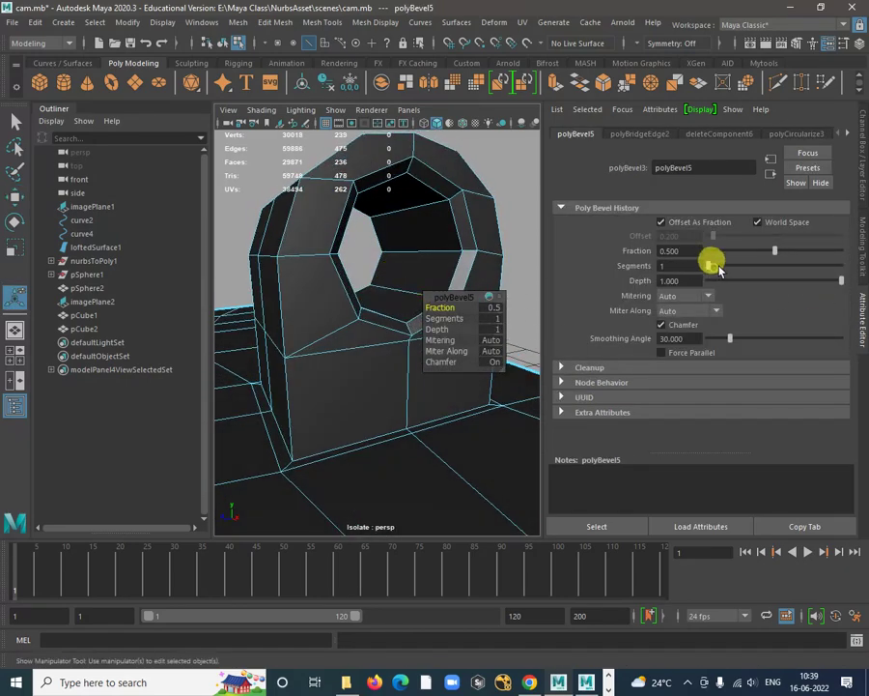
left_click_drag(718, 270, 752, 257)
Preview pCube2 smoothed to examine the hinge hole from both sides, and return to the unsmoothed display
left_click_drag(328, 319, 340, 287, "alt")
right_click_drag(350, 278, 390, 258)
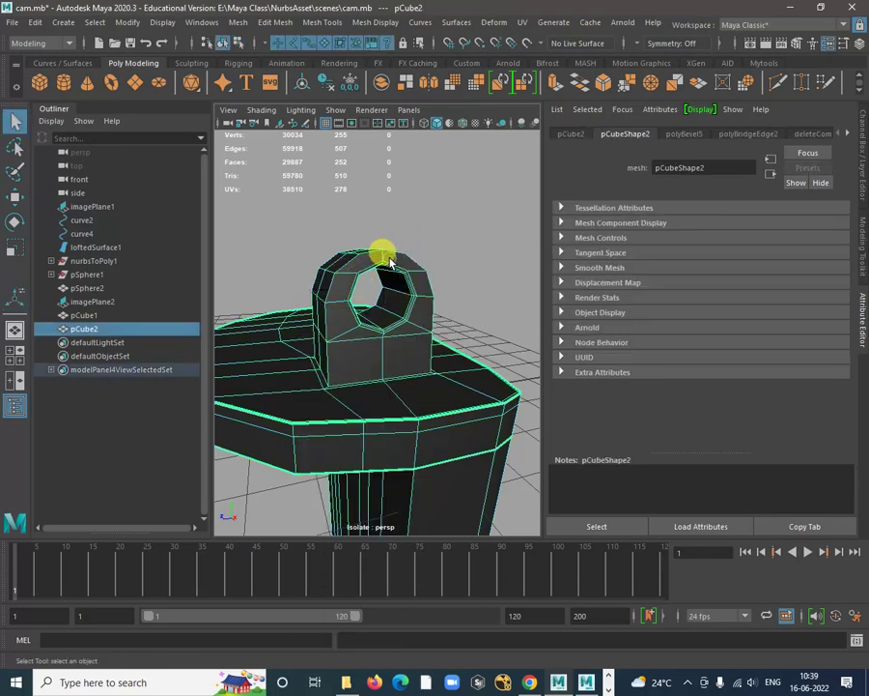
key("3")
left_click(416, 226)
left_click_drag(415, 236, 407, 306, "alt")
left_click(392, 282)
key("1")
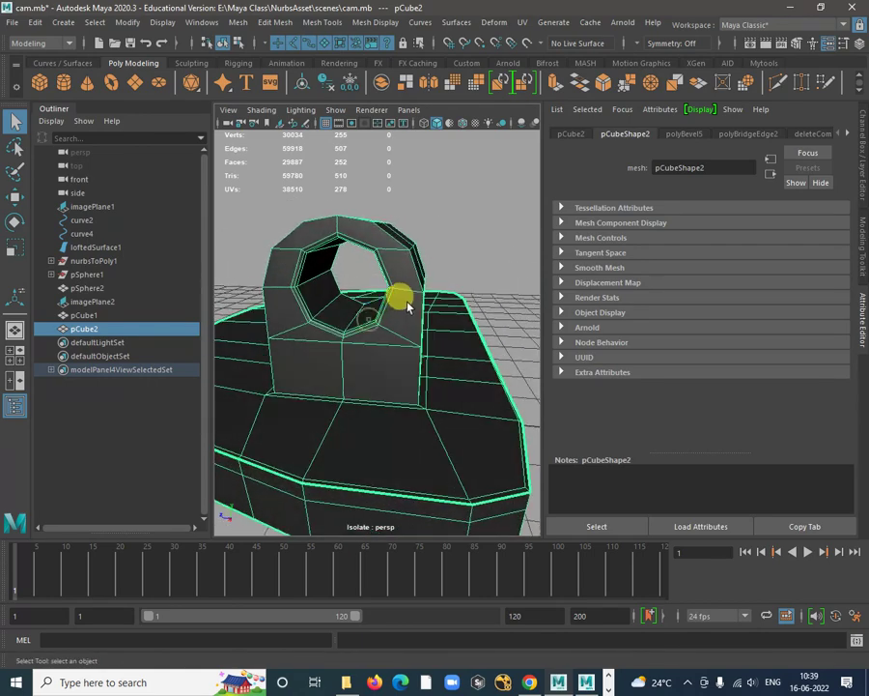
Select the arched outline edges on both hole-side faces of the hinge bracket, down to its base
left_click_drag(381, 253, 362, 285, "alt")
right_click(377, 293)
right_click_drag(378, 292, 378, 255)
double_click(378, 314)
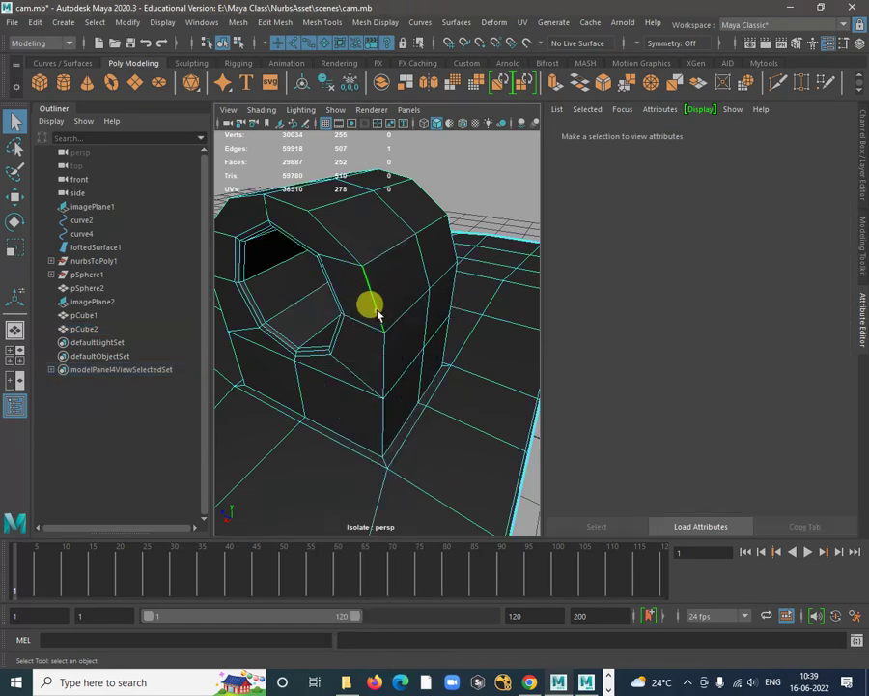
left_click_drag(387, 360, 403, 274, "alt")
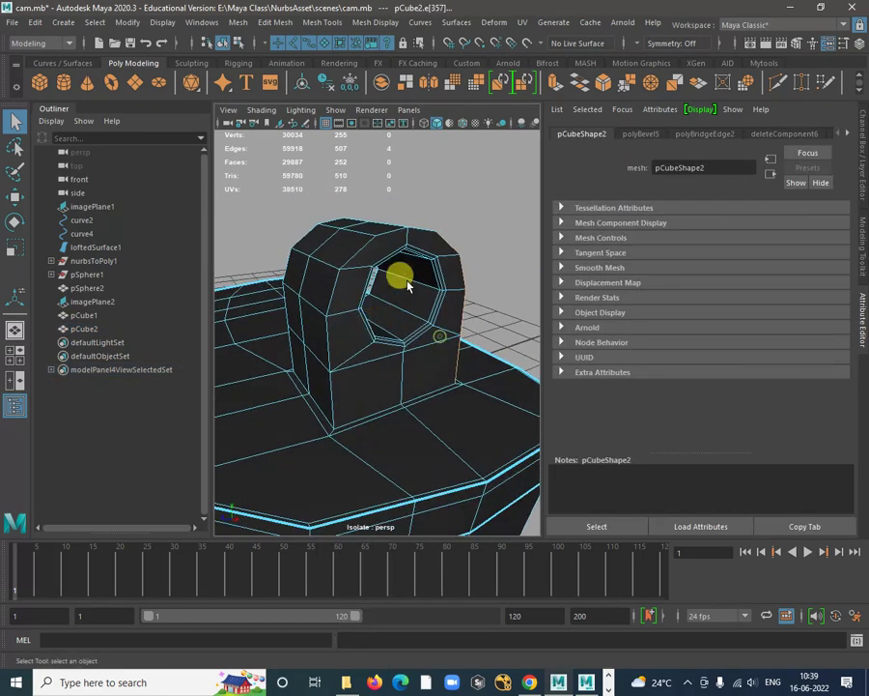
left_click(358, 251)
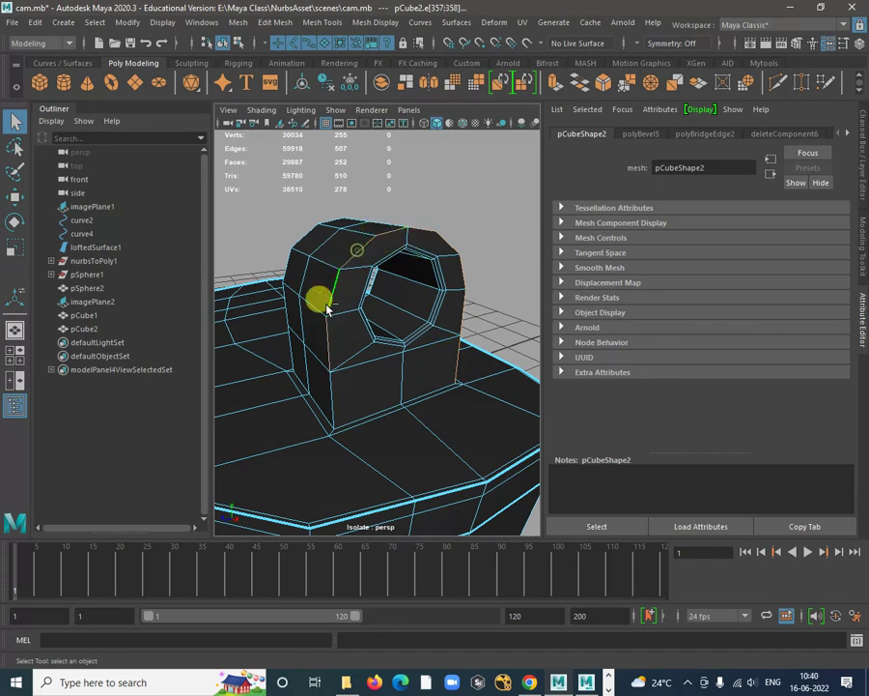
left_click_drag(319, 399, 369, 376, "alt")
left_click_drag(320, 383, 321, 337, "alt")
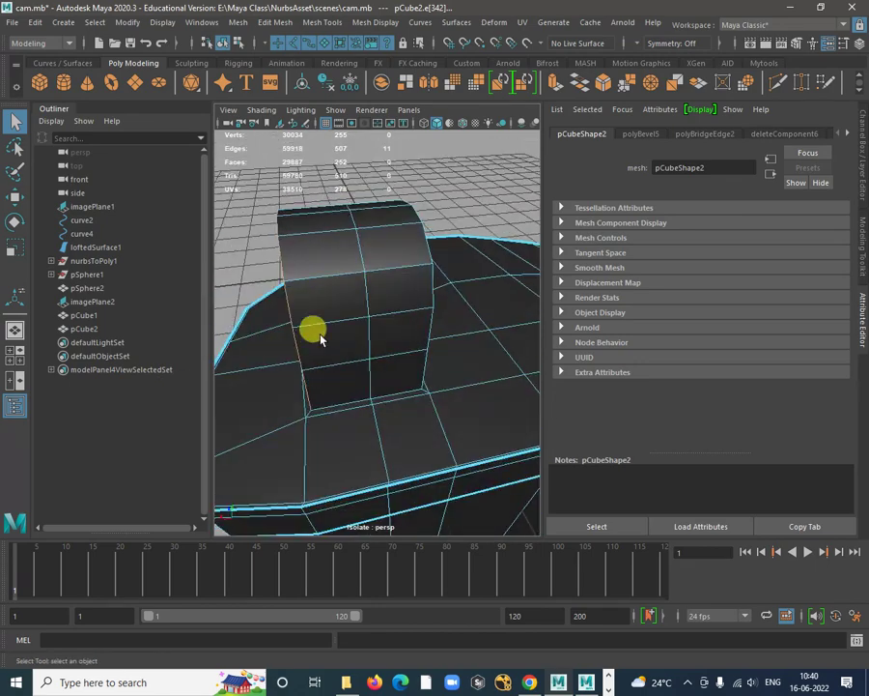
left_click_drag(428, 249, 415, 292, "alt")
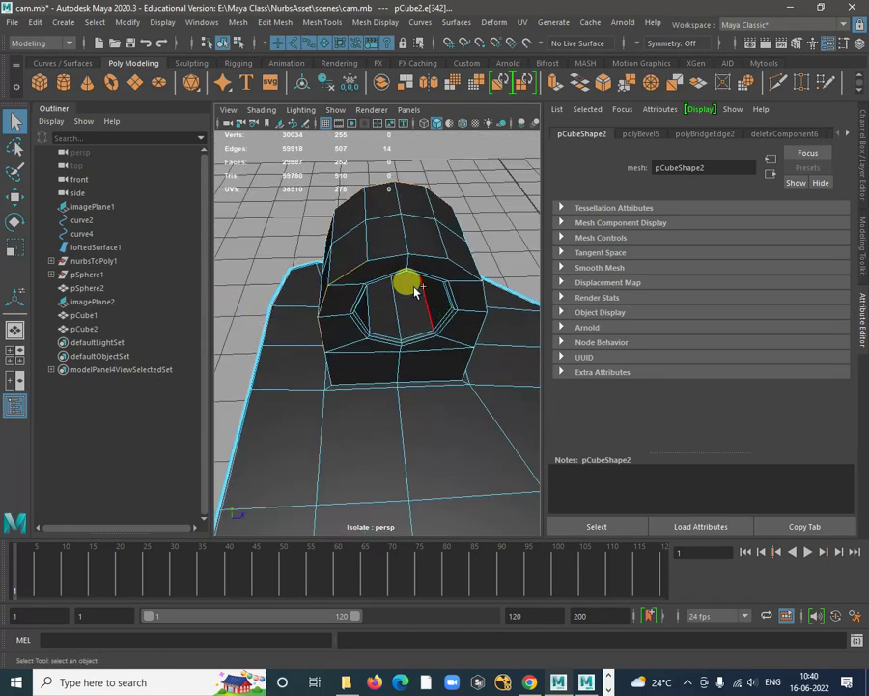
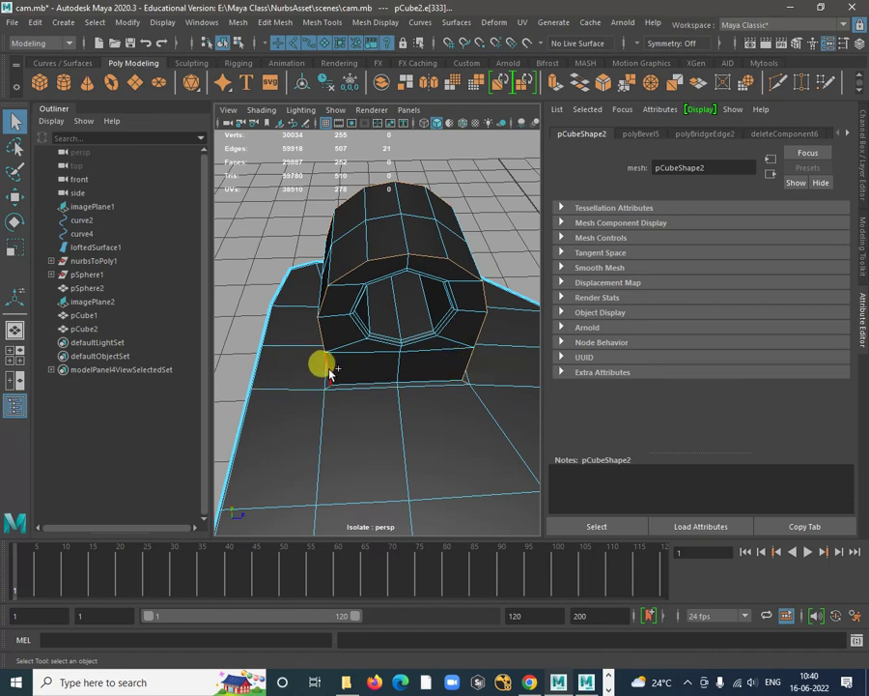
left_click_drag(329, 374, 440, 359, "alt")
left_click_drag(395, 262, 404, 274, "alt")
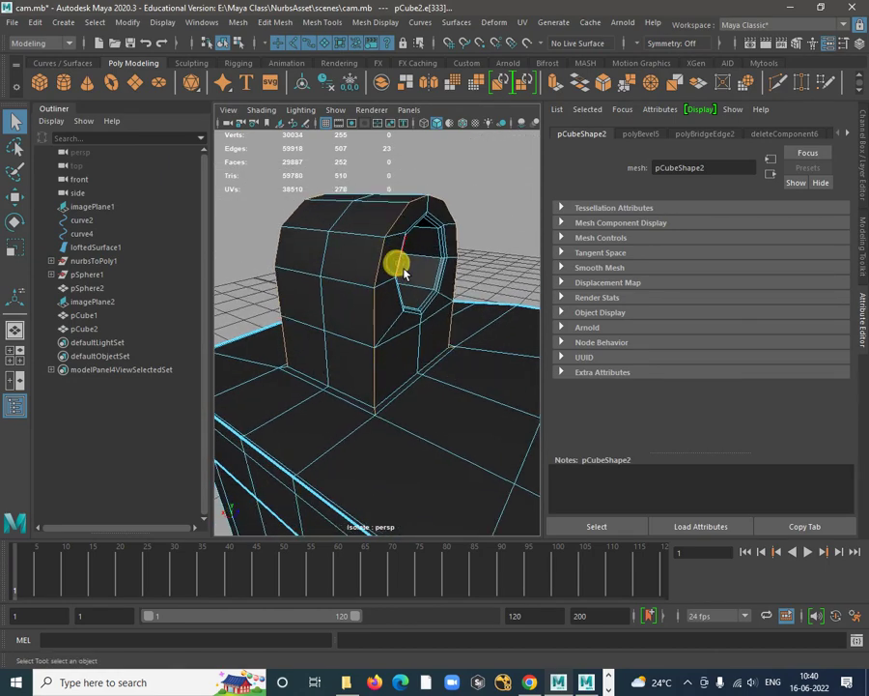
Crease the selected outline edges strongly with the Crease Tool in smoothed display, and return to object mode
key("3")
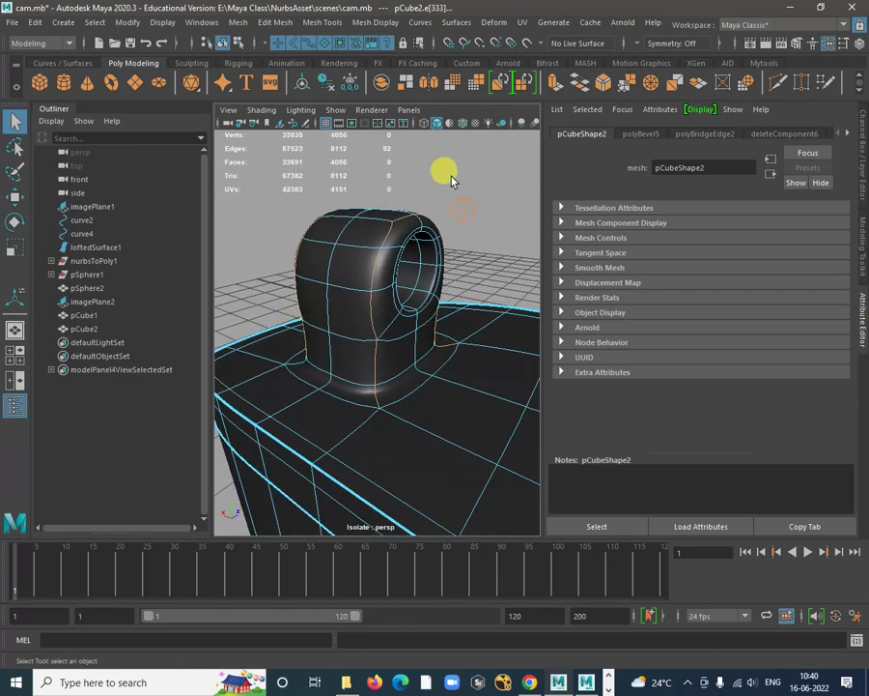
right_click(452, 180, "shift")
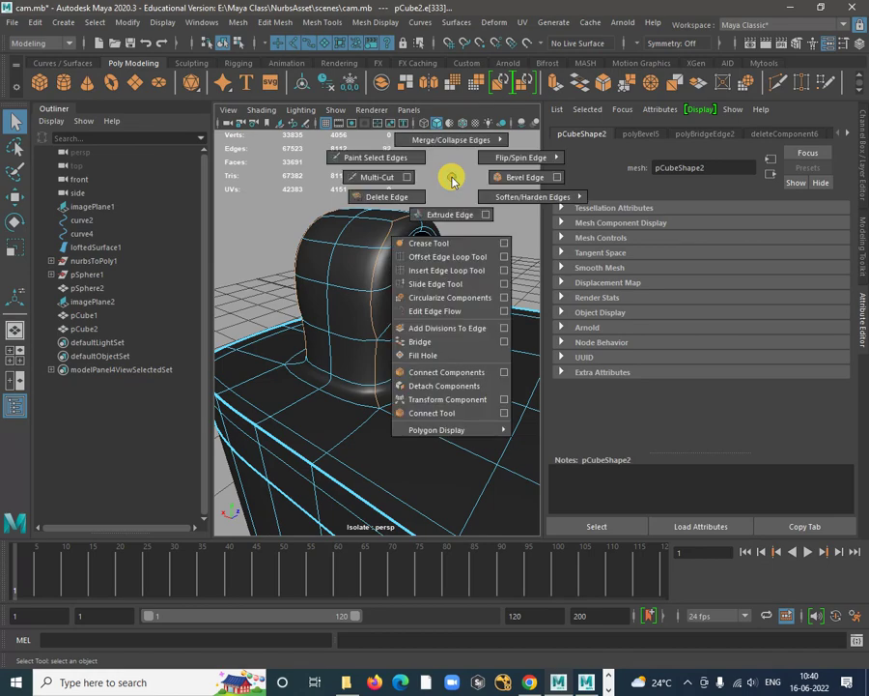
left_click(449, 249)
left_click(387, 270)
middle_click_drag(386, 270, 539, 268)
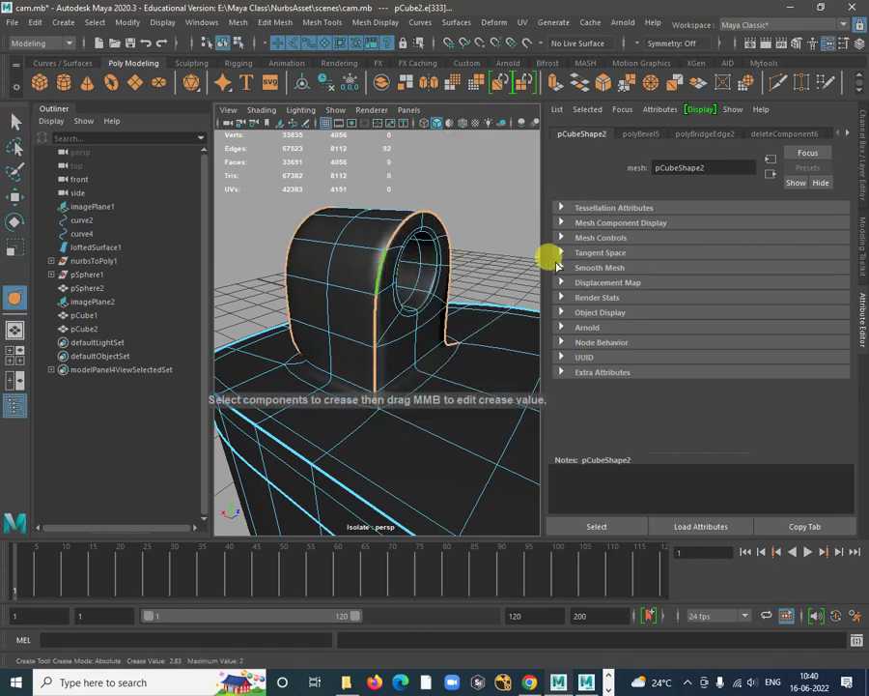
left_click_drag(512, 280, 430, 232, "alt")
key("w")
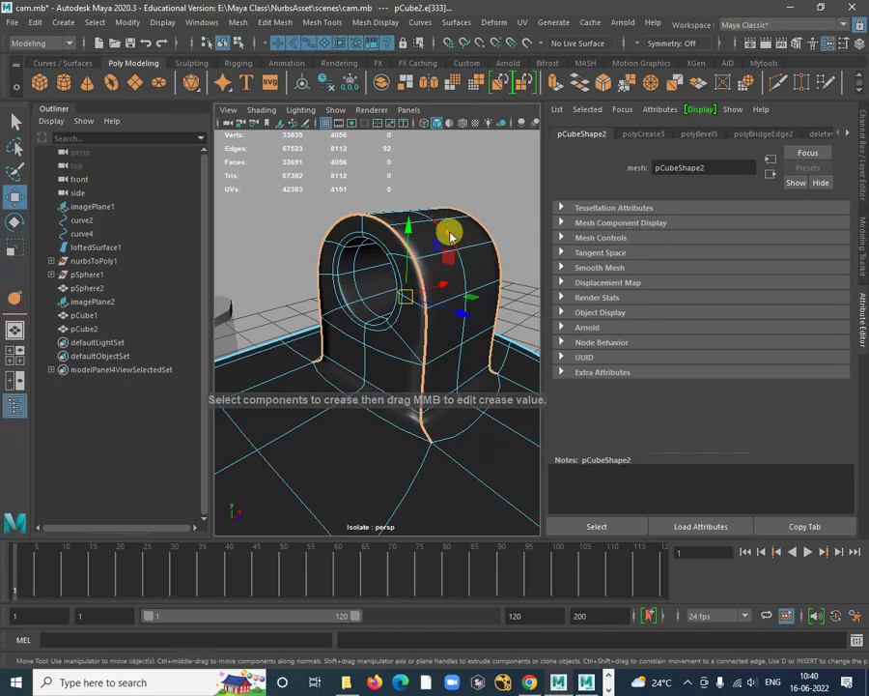
right_click_drag(451, 236, 493, 188)
left_click(494, 190)
Lower the crease of the short corner edge at the base of the hinge bracket to about 0.08
left_click_drag(491, 255, 331, 352, "alt")
left_click(374, 348)
scroll(331, 351, "up", 4)
left_click_drag(314, 443, 384, 373, "alt")
right_click(372, 410)
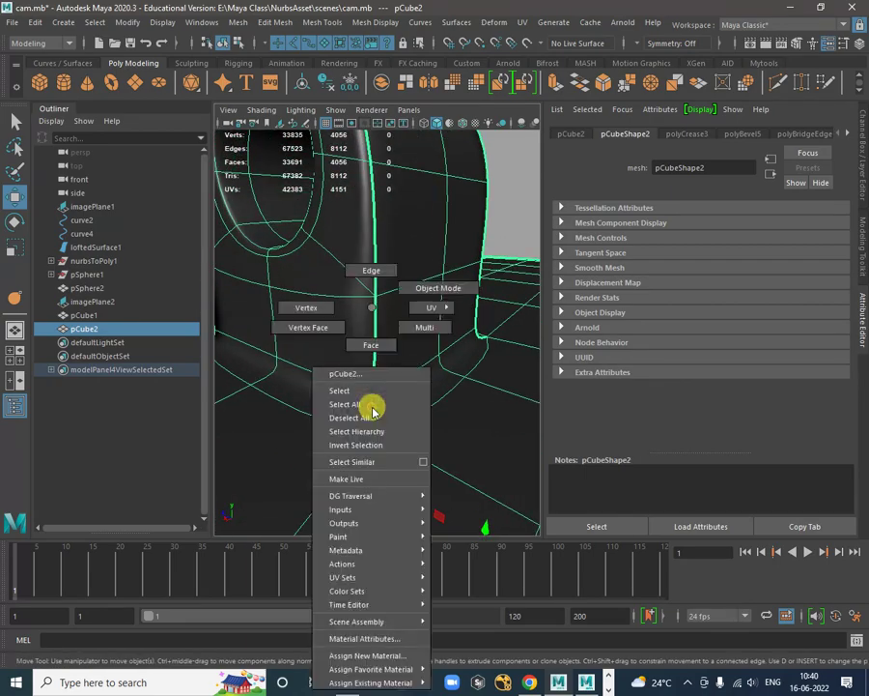
right_click_drag(381, 282, 376, 275)
left_click(376, 410)
left_click_drag(377, 411, 356, 409, "alt")
right_click(381, 390, "shift")
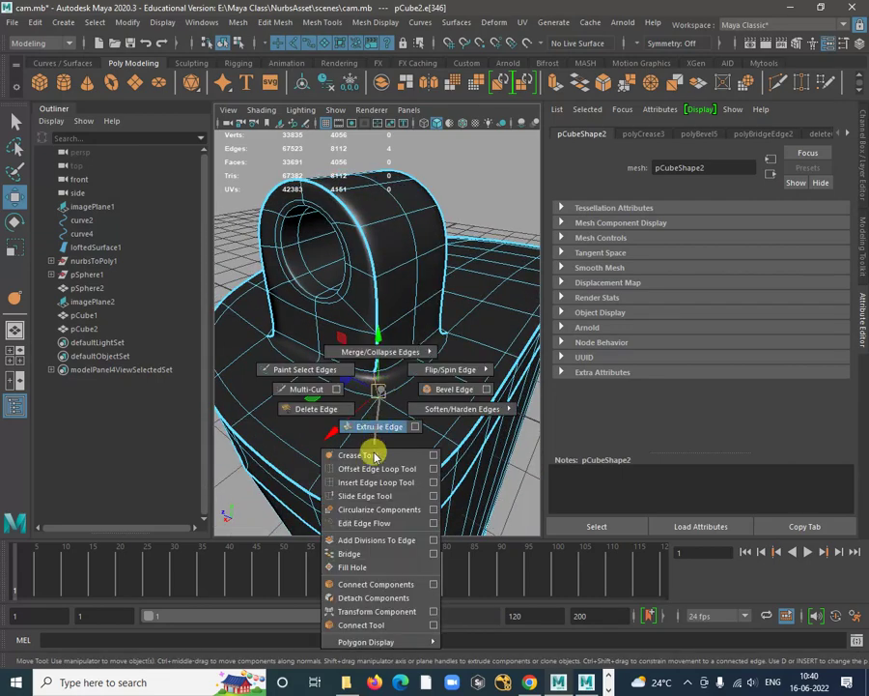
left_click(372, 454)
left_click(377, 383)
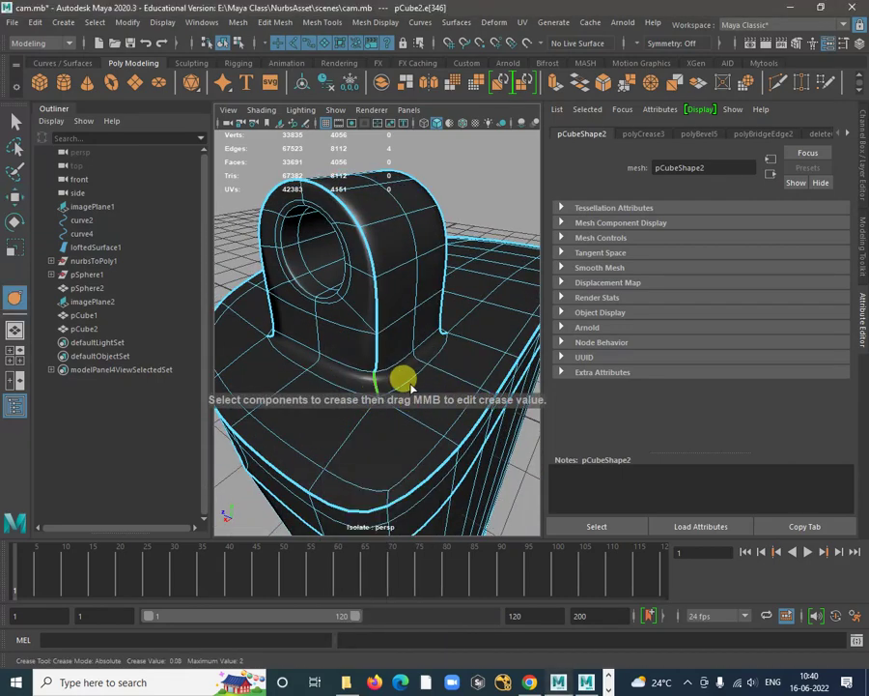
In the top view, delete all faces in the half of pCube2 that has no hinge bracket
left_click_drag(428, 338, 388, 281, "alt")
key("w")
left_click(314, 193)
left_click_drag(314, 193, 340, 372, "alt")
left_click(318, 406)
key("space")
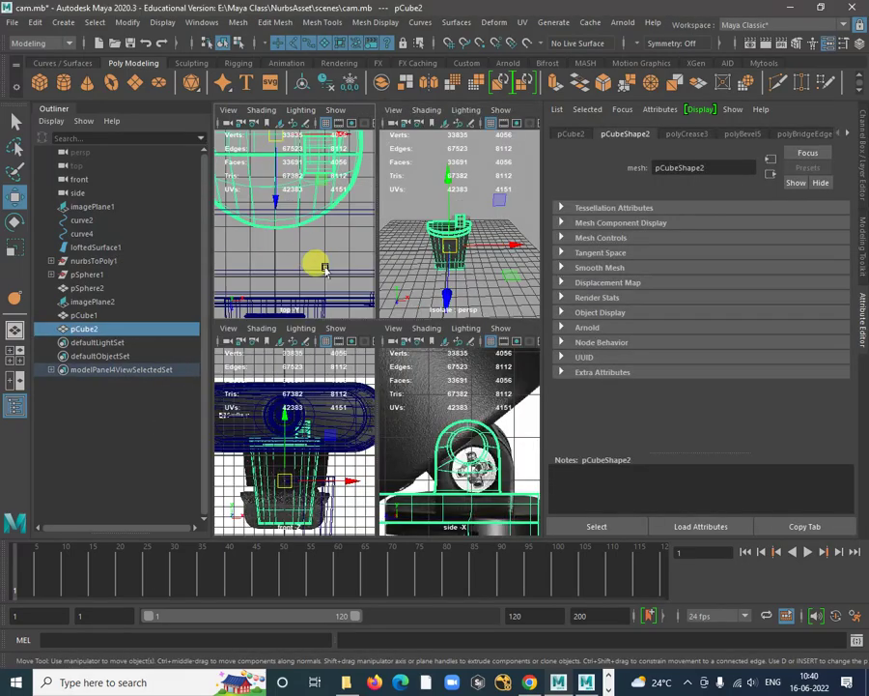
key("space")
right_click_drag(334, 277, 397, 354, "alt")
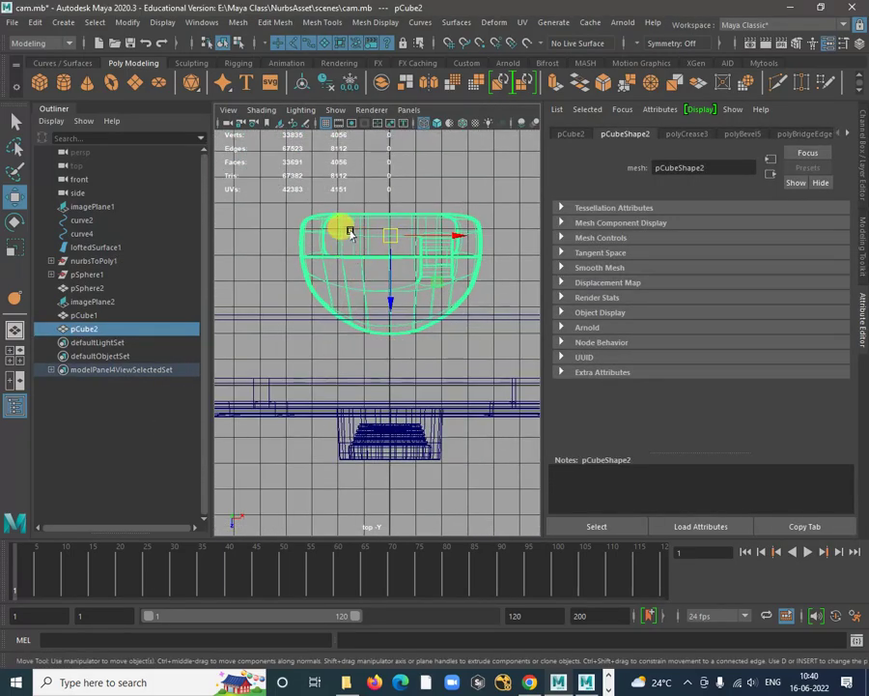
right_click_drag(356, 228, 356, 262)
left_click_drag(265, 182, 380, 374)
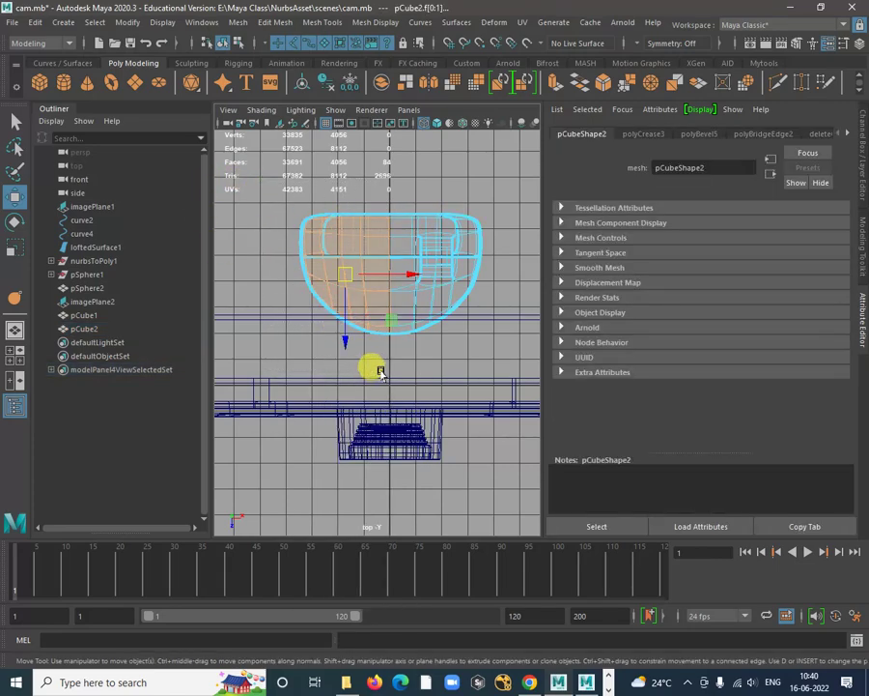
key("Delete")
Flatten the open border vertices along X and snap them onto the grid's centre line
right_click_drag(406, 217, 262, 197)
left_click_drag(349, 189, 387, 271)
left_click_drag(400, 357, 400, 357)
scroll(395, 307, "up", 5)
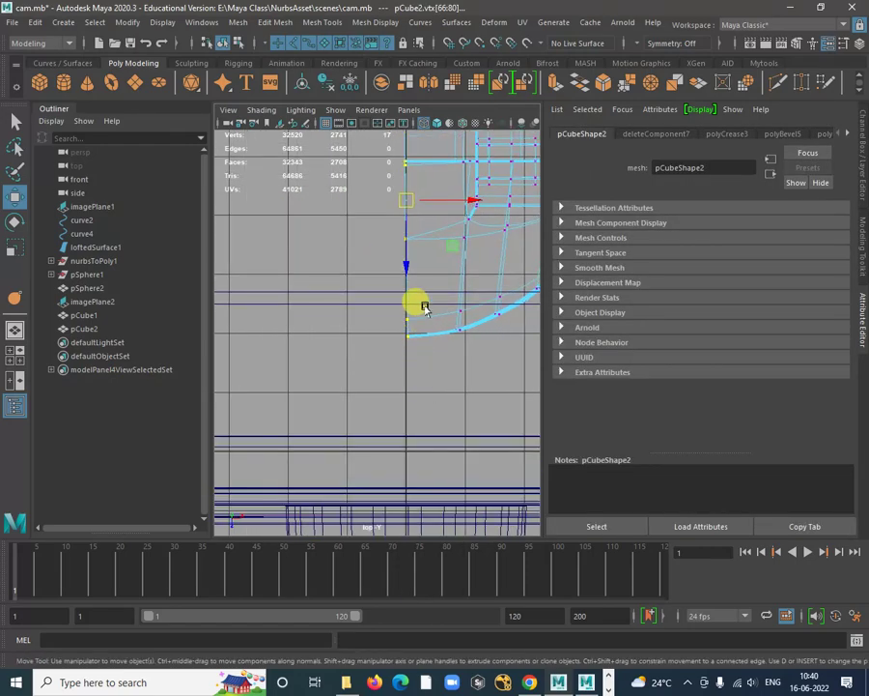
key("r")
left_click_drag(425, 261, 387, 264)
key("w")
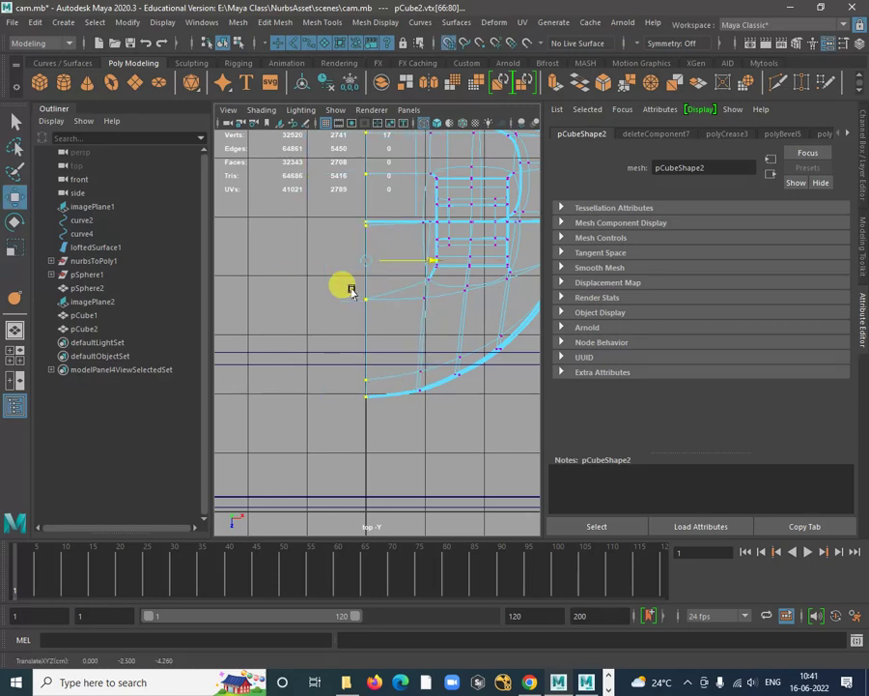
mouse_move(370, 291)
middle_mouse_down()
mouse_move(418, 294)
mouse_move(374, 303)
middle_mouse_up()
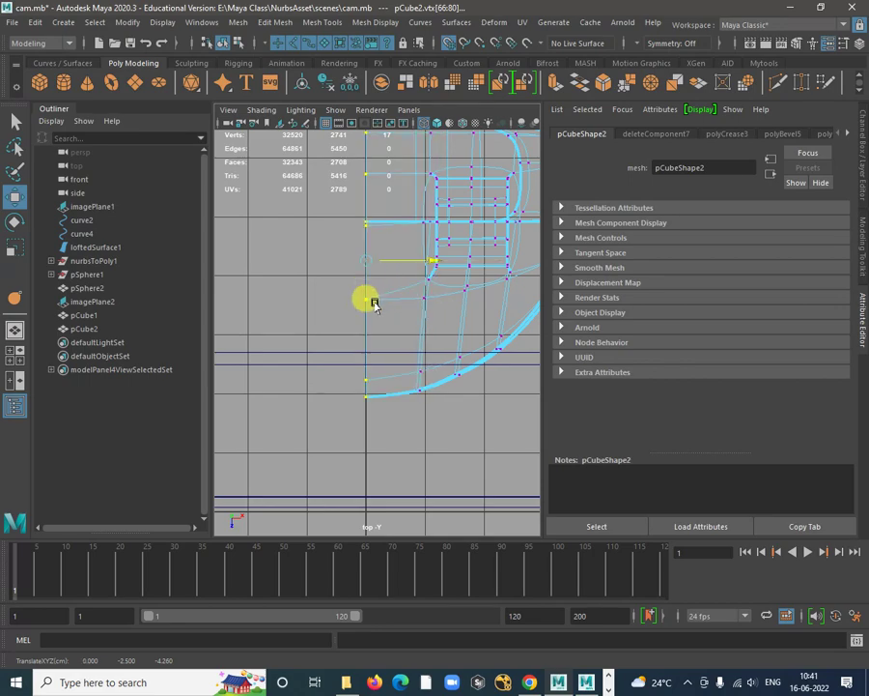
Mirror the half mesh across the world X axis in the positive direction, with cut geometry on and border vertices merged
key("space")
key("space")
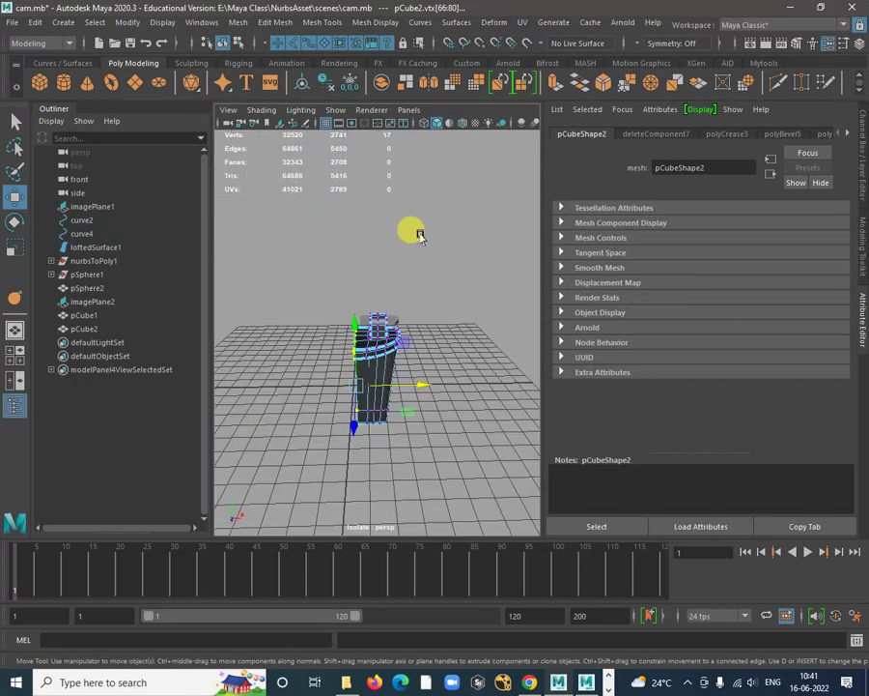
left_click_drag(412, 231, 388, 346, "alt")
right_click(410, 345)
right_click_drag(410, 345, 454, 293)
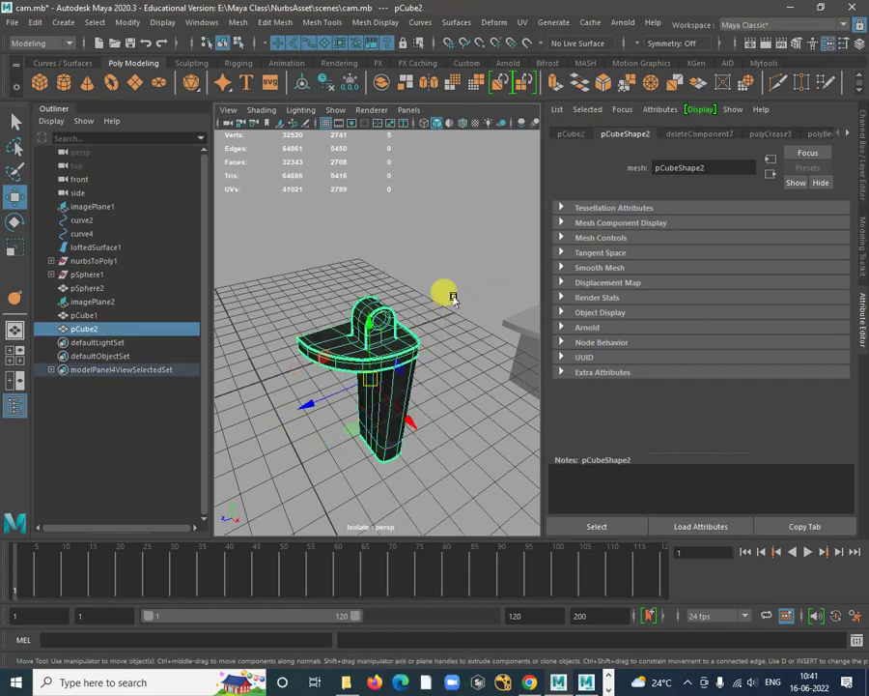
left_click(452, 298)
left_click(411, 351)
left_click_drag(372, 387, 465, 395, "alt")
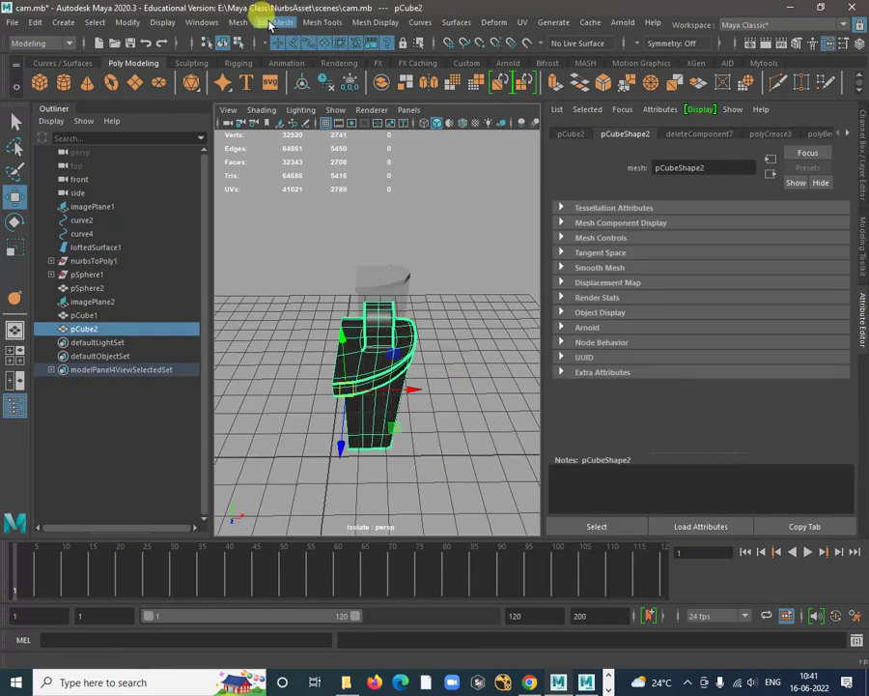
left_click(239, 23)
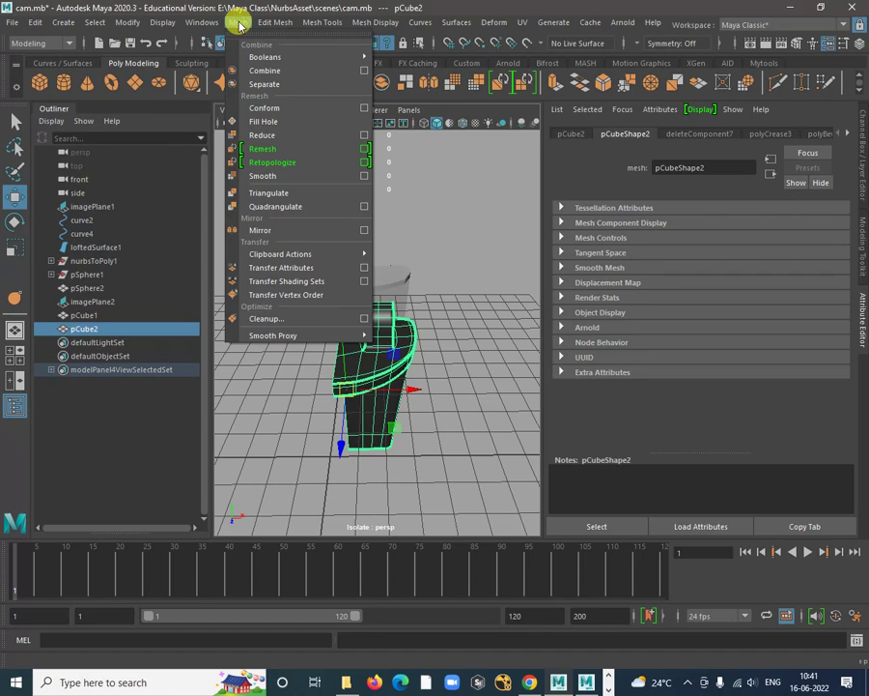
left_click(365, 232)
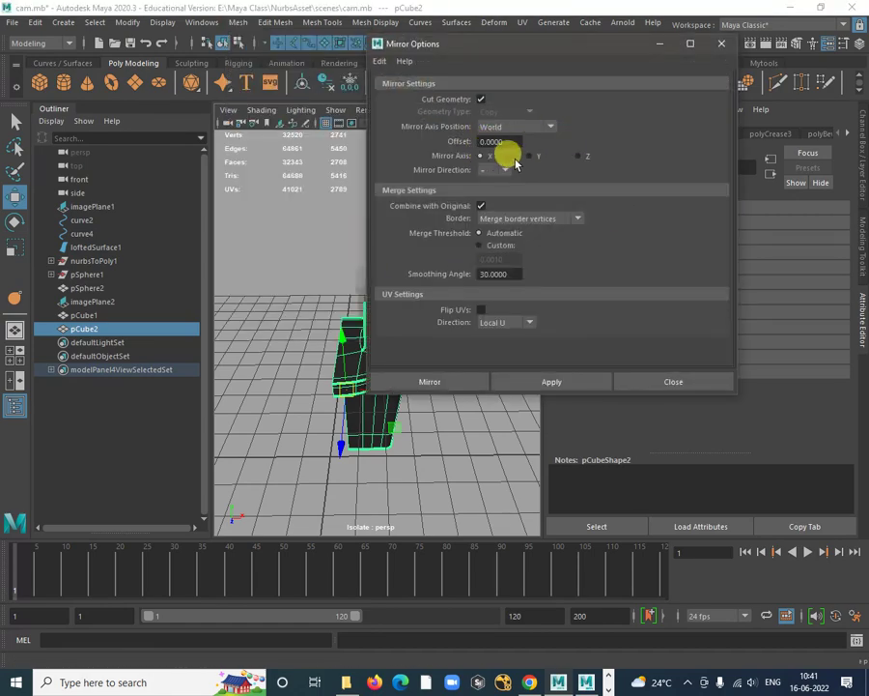
left_click(546, 377)
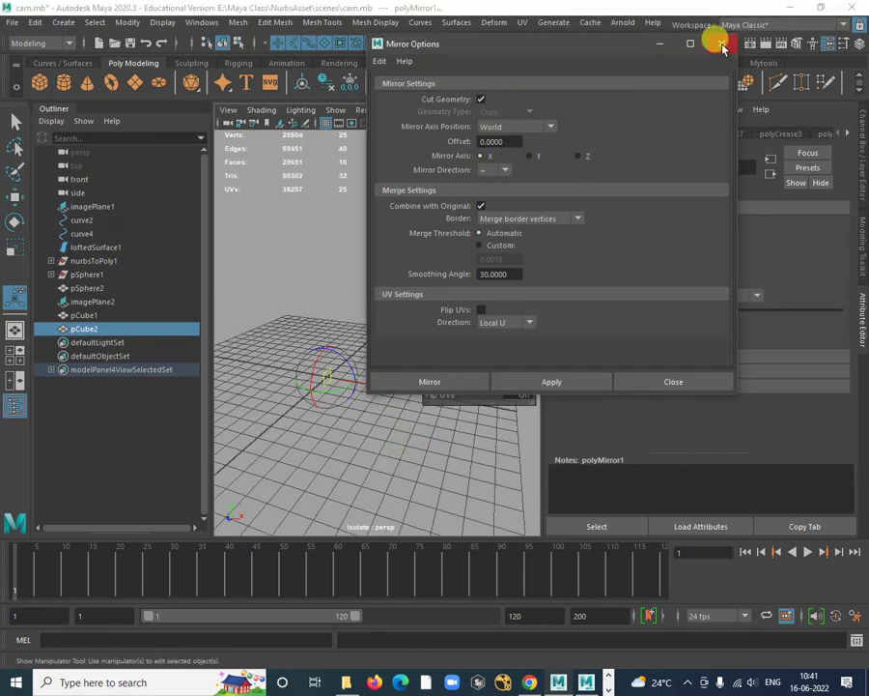
left_click(720, 44)
left_click(856, 140)
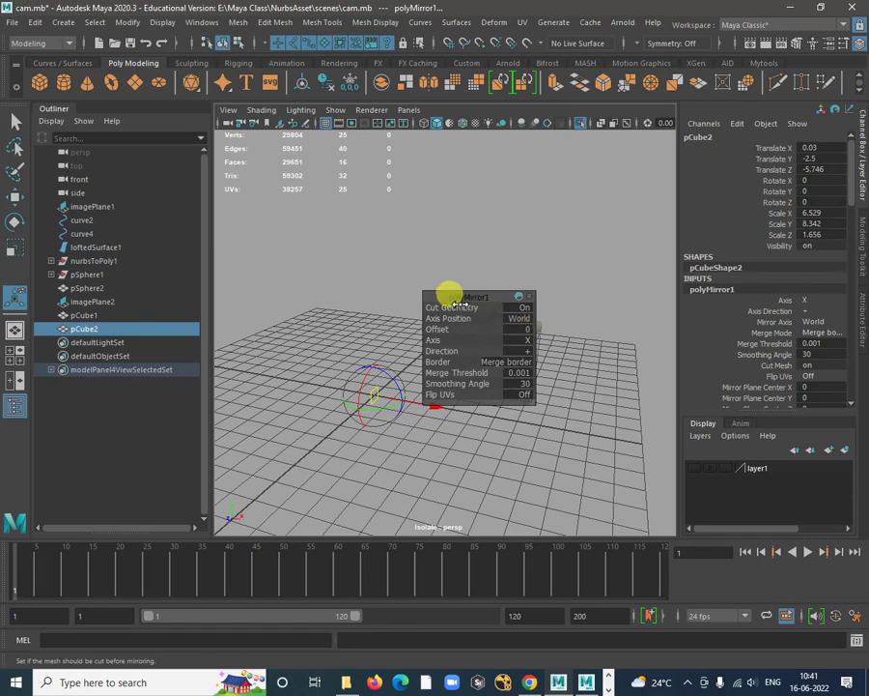
Move the mirror settings aside and set the mirror direction to negative
left_click_drag(459, 305, 603, 244)
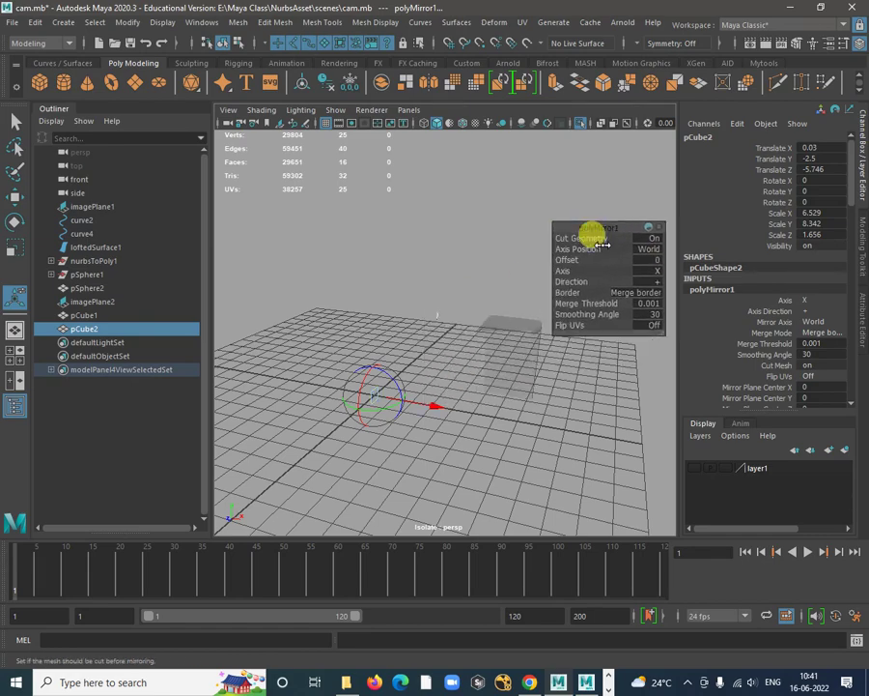
left_click(658, 284)
left_click(671, 304)
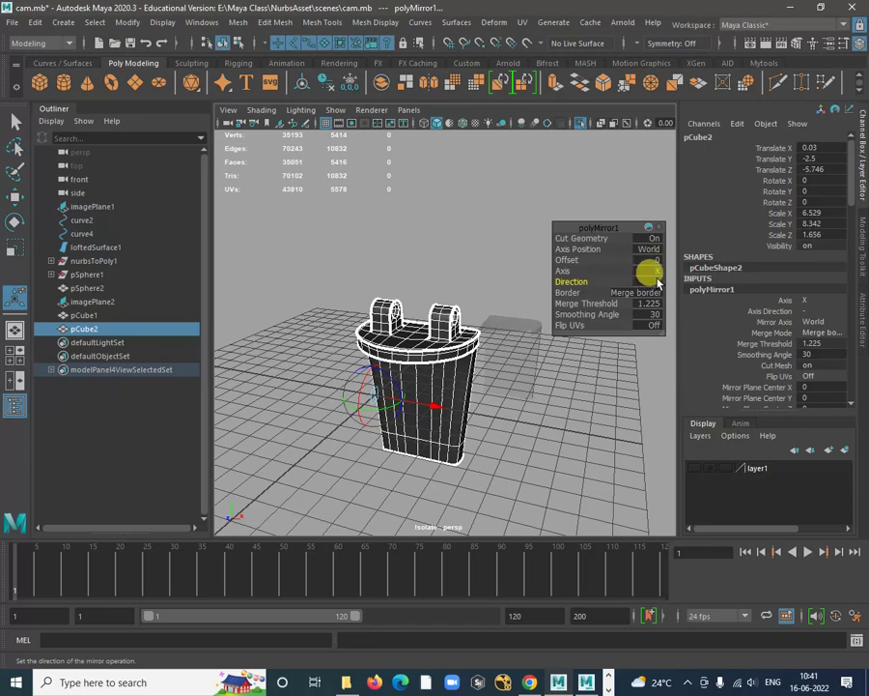
Try the positive mirror direction again, and set it back to negative
left_click(657, 281)
left_click(651, 301)
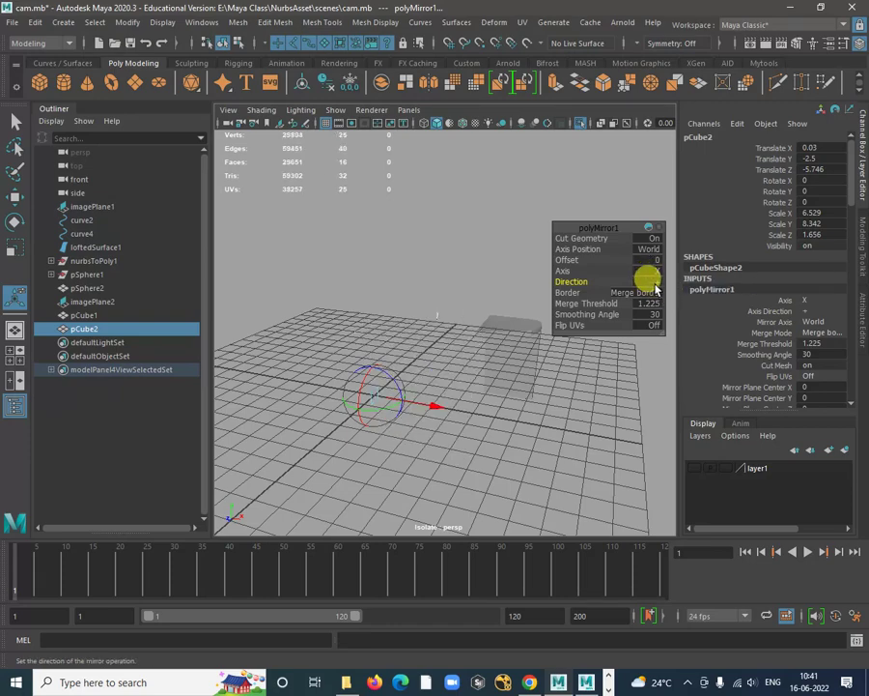
left_click(657, 287)
left_click(669, 303)
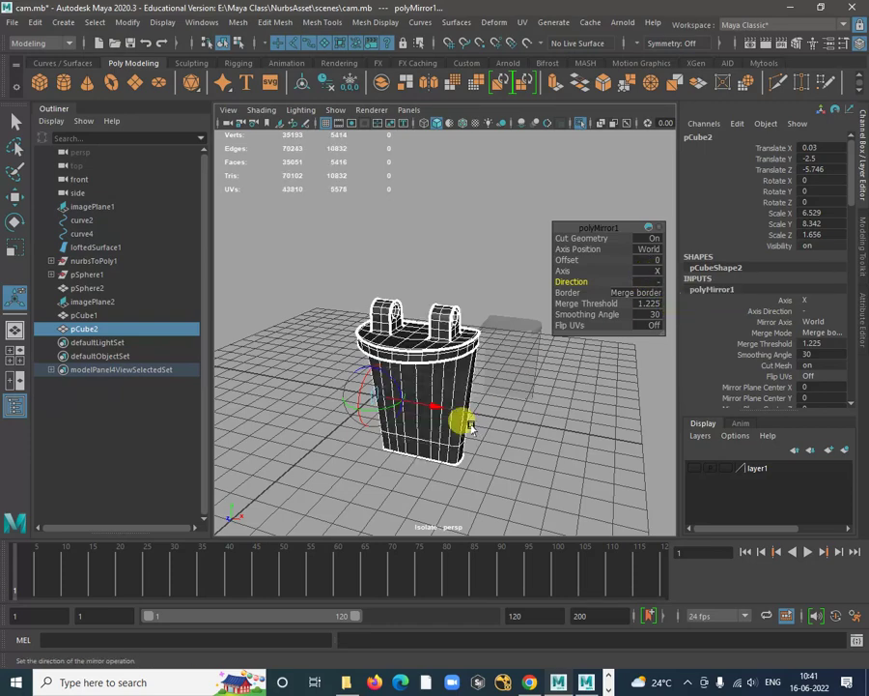
Examine the mirrored mesh with both hinge brackets in perspective, and compare it with the webcam reference in the side view
left_click(536, 430)
left_click_drag(536, 430, 469, 330, "alt")
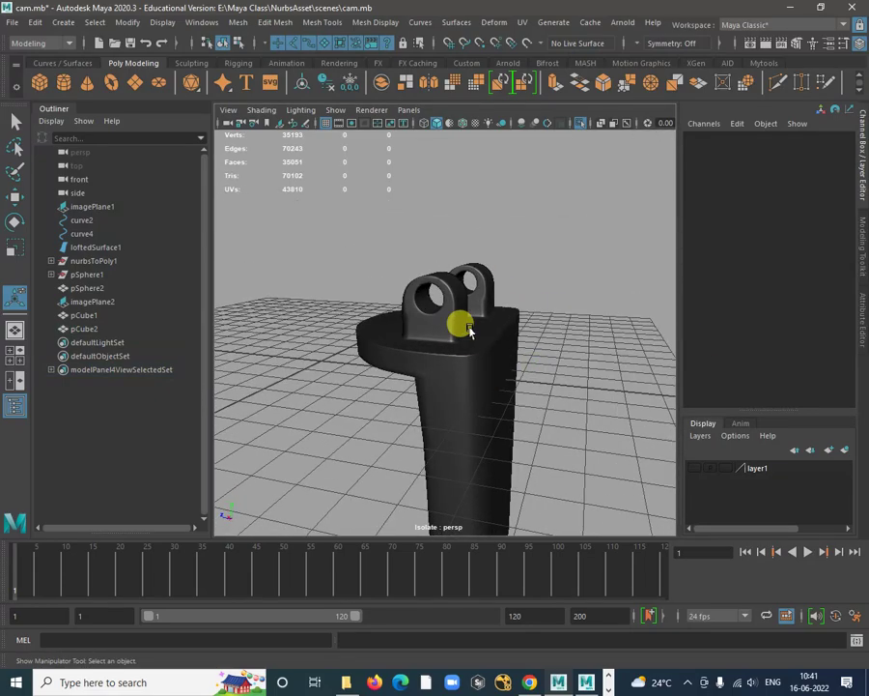
left_click(488, 332)
key("space")
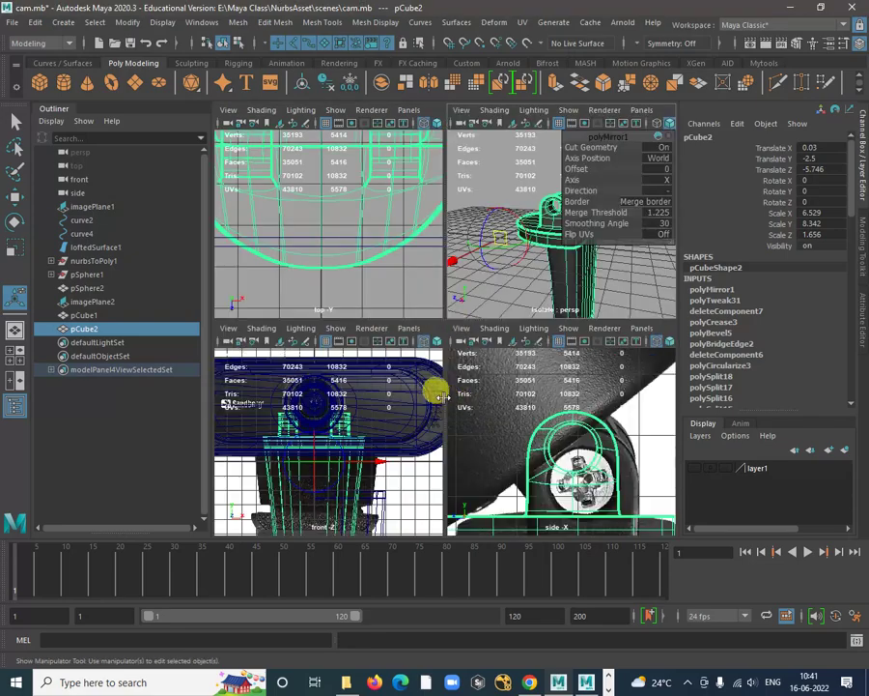
key("space")
key("space")
key("space")
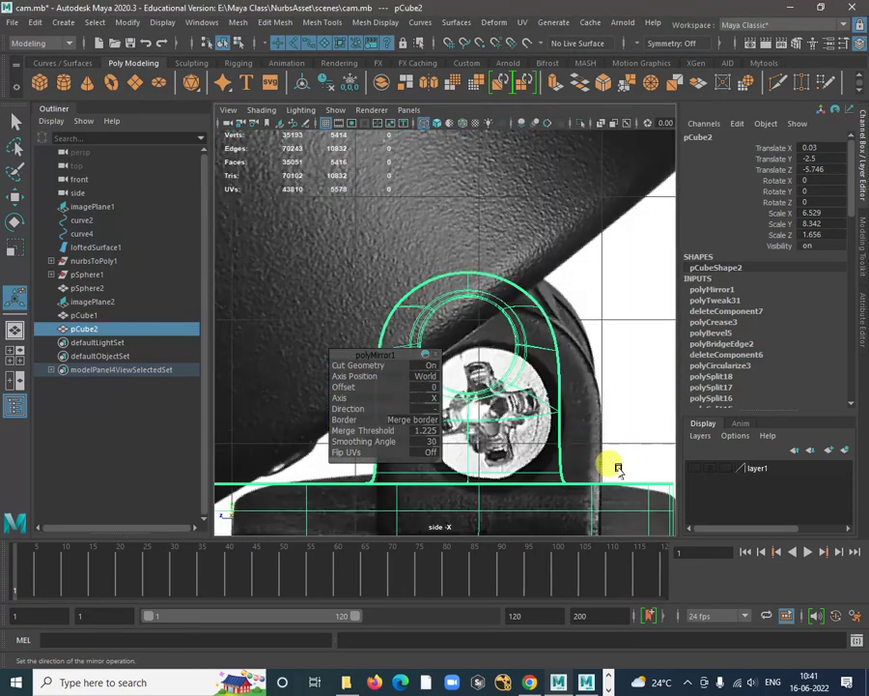
right_click_drag(613, 465, 478, 284, "alt")
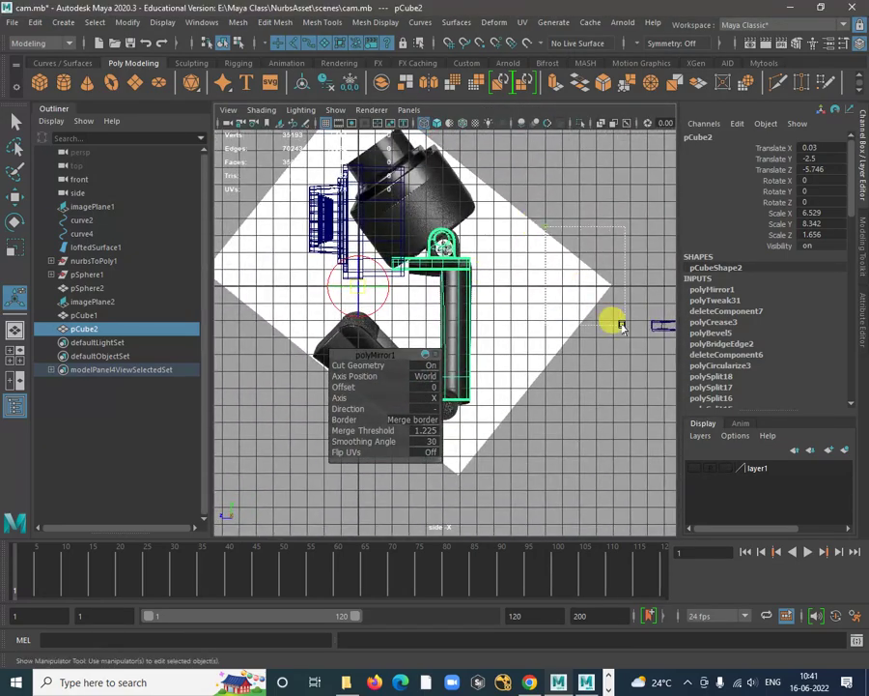
Rotate the webcam reference image plane in the side view to about 92.1° in Rotate Y so its base lies nearly level
left_click(589, 286)
key("e")
left_click_drag(470, 265, 437, 232)
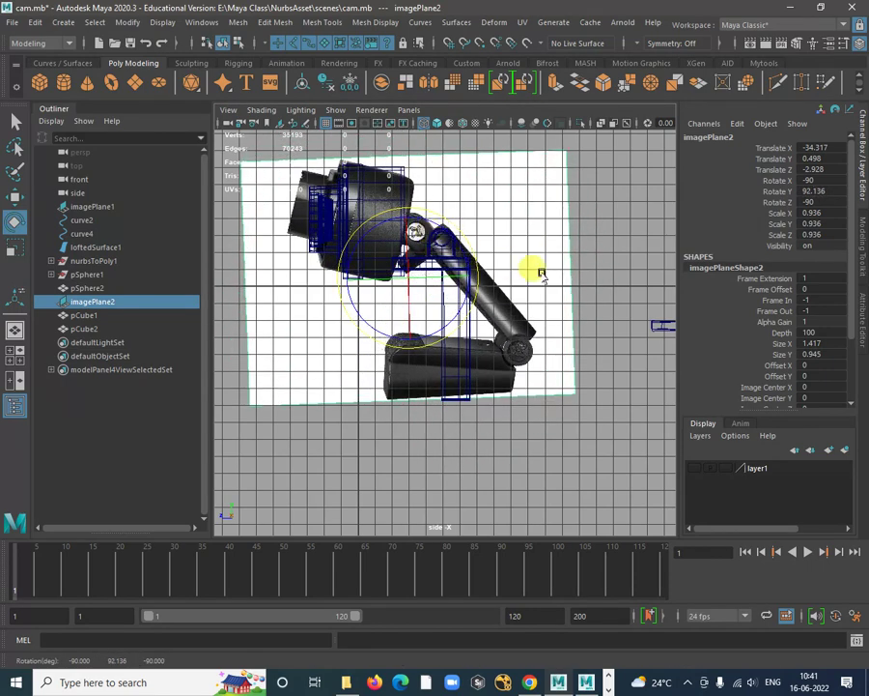
Rotate pCube2 to about 35.9° in X and move it over the slanted arm in the webcam reference
left_click(465, 351)
left_click_drag(467, 350, 486, 287)
key("w")
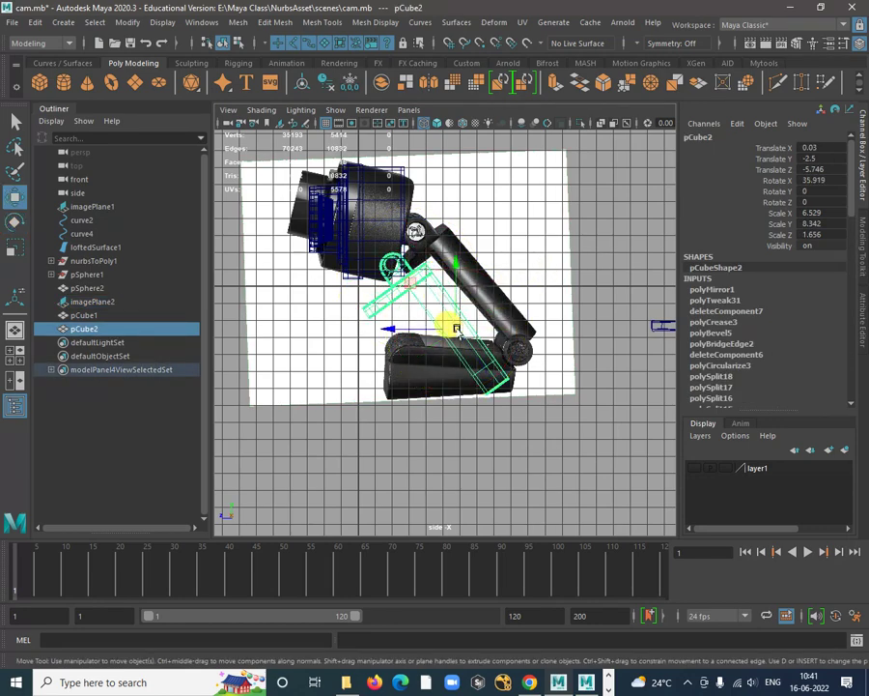
left_click_drag(459, 327, 486, 309)
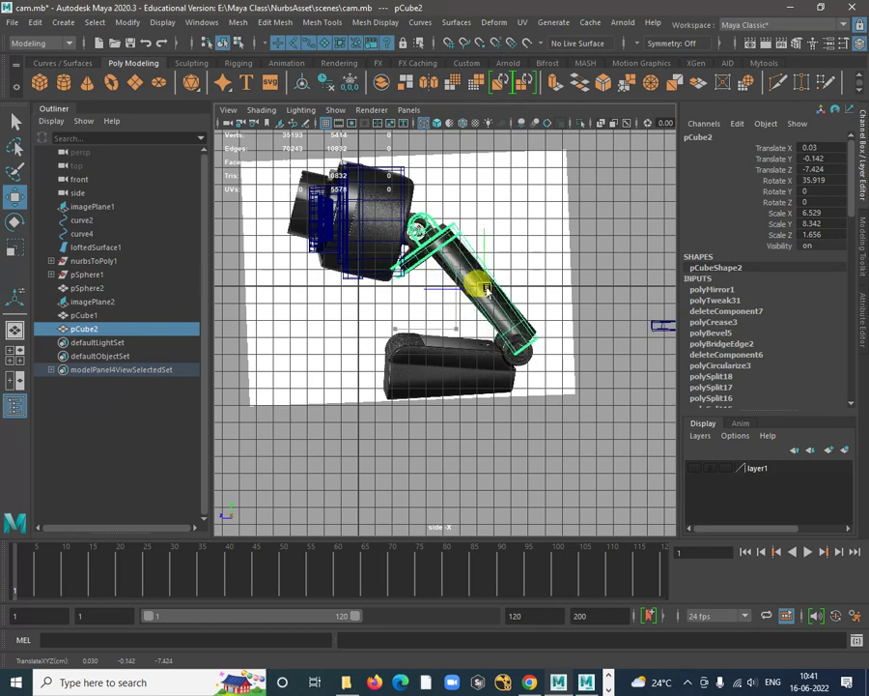
Refine pCube2's fit on the reference arm, rotating it to 40.146° in X and moving it to Y 0.057, Z -7.264
key("e")
left_click_drag(528, 257, 534, 254)
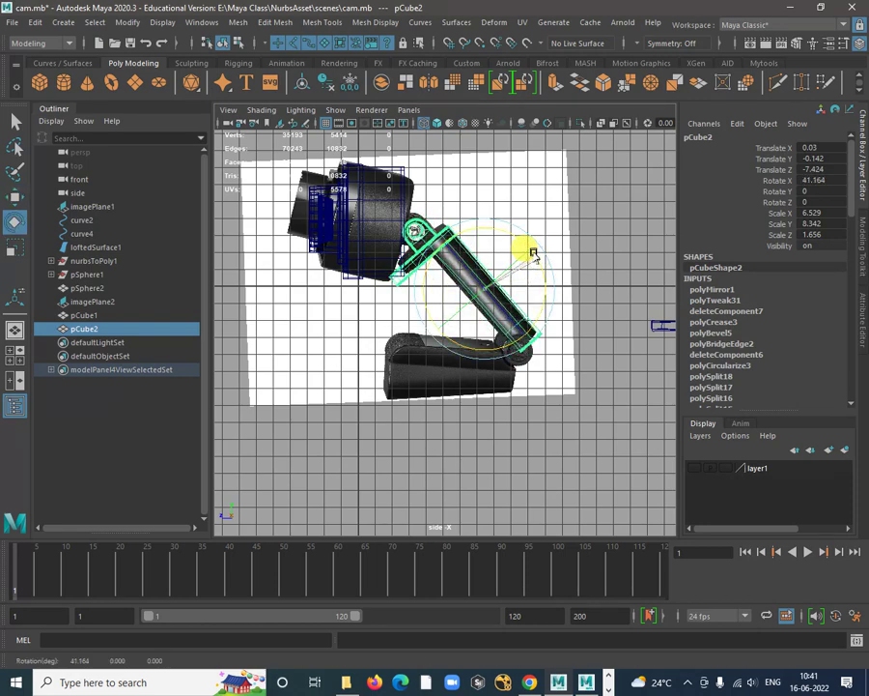
key("w")
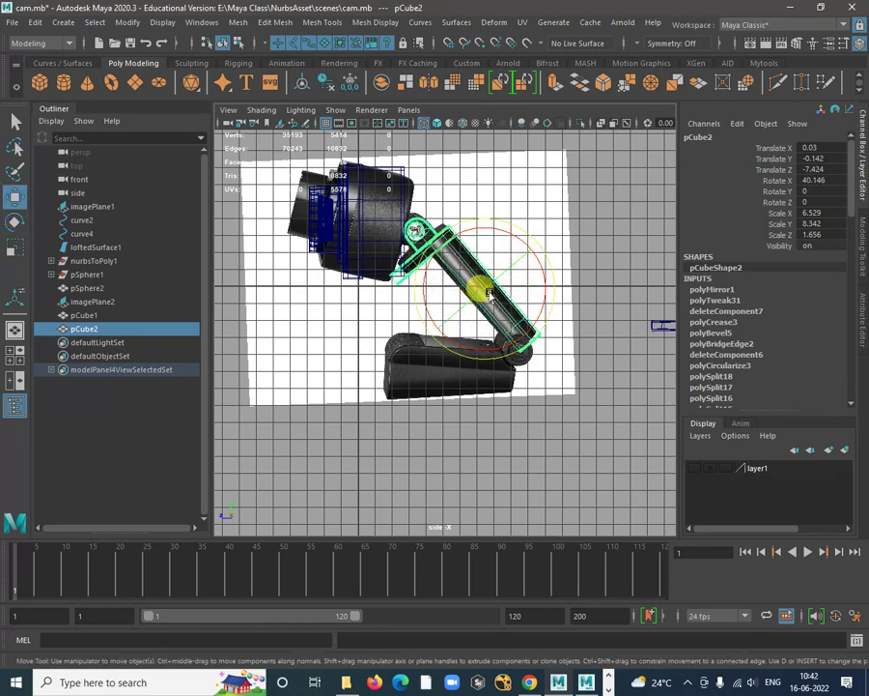
left_click_drag(487, 292, 490, 287)
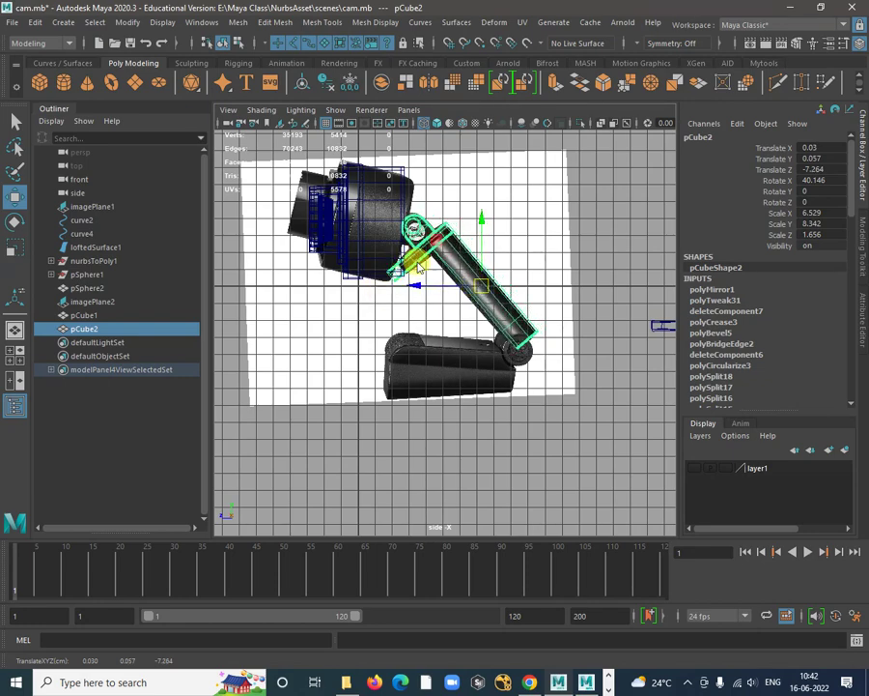
Examine pCube2's vertices and hinge brackets in the top and perspective views, and return to object mode
right_click_drag(418, 267, 358, 242)
key("space")
key("space")
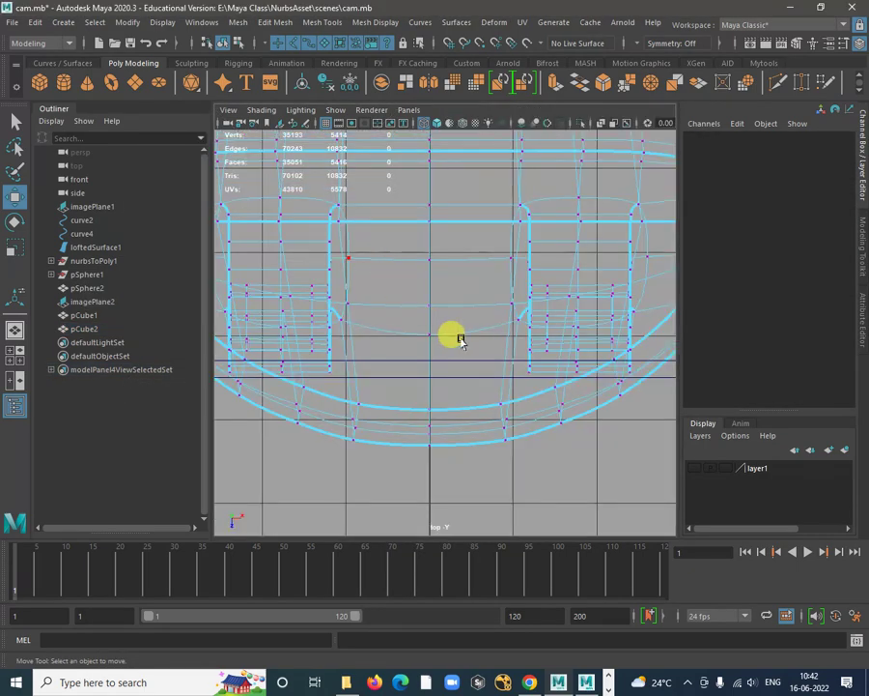
scroll(449, 321, "down", 5)
key("space")
key("space")
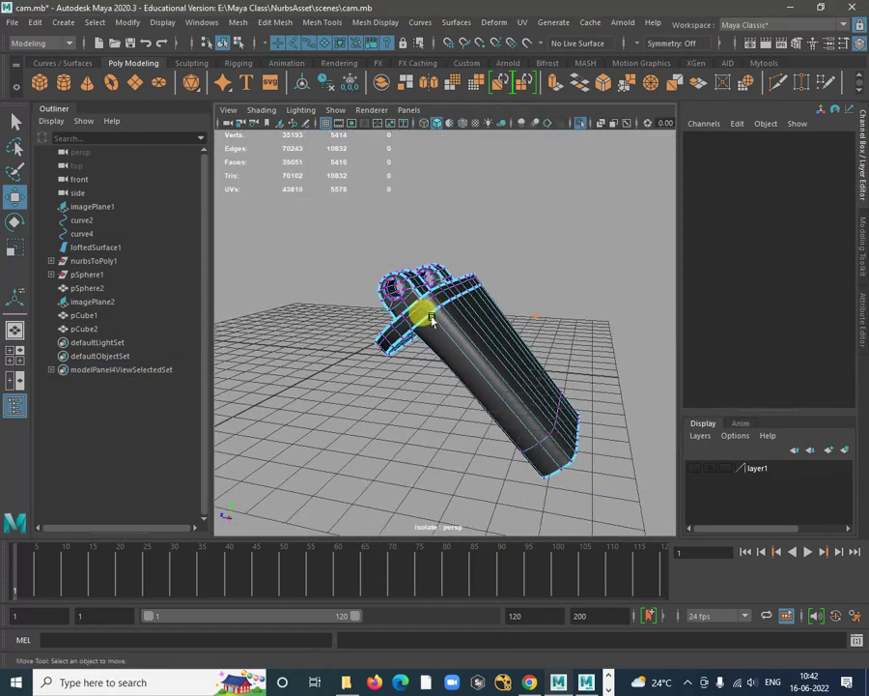
left_click_drag(413, 306, 434, 284, "alt")
right_click_drag(434, 284, 512, 253)
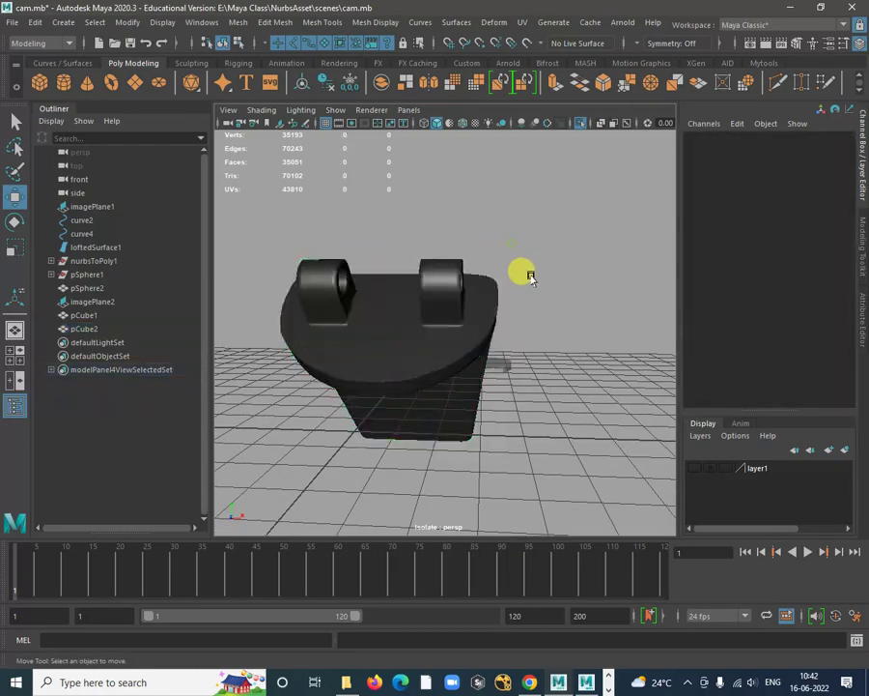
left_click_drag(524, 272, 438, 311, "alt")
Turn off isolation in the perspective view to show all parts, and select the camera body's polySurface2
left_click(438, 311)
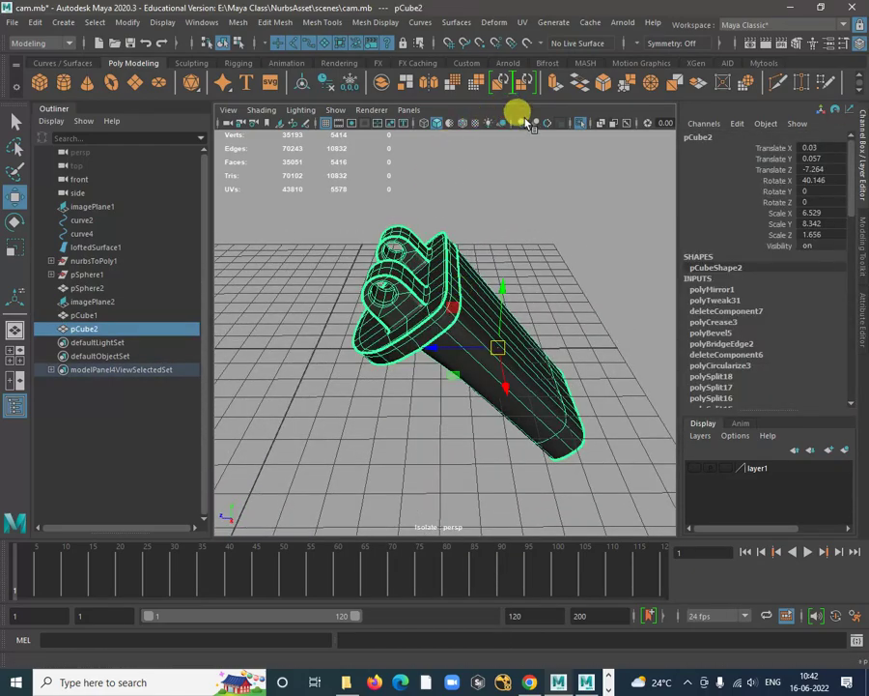
left_click(579, 124)
left_click(549, 201)
left_click_drag(553, 268, 354, 296, "alt")
left_click(356, 299)
left_click_drag(443, 306, 394, 320, "alt")
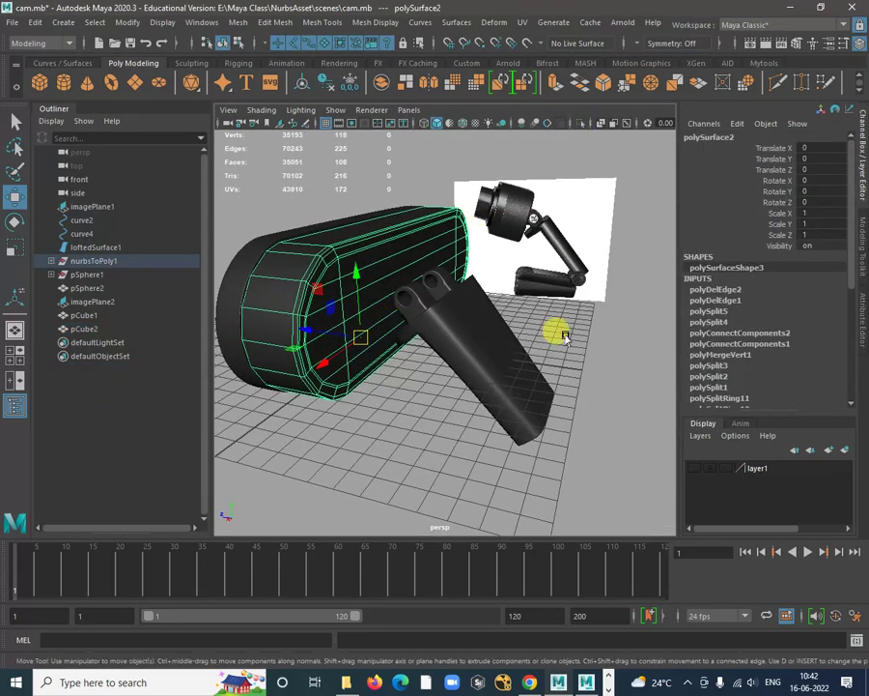
Examine the arm and lower joint on the webcam reference image in perspective
left_click_drag(442, 353, 466, 198, "alt")
left_click_drag(466, 253, 339, 293, "alt")
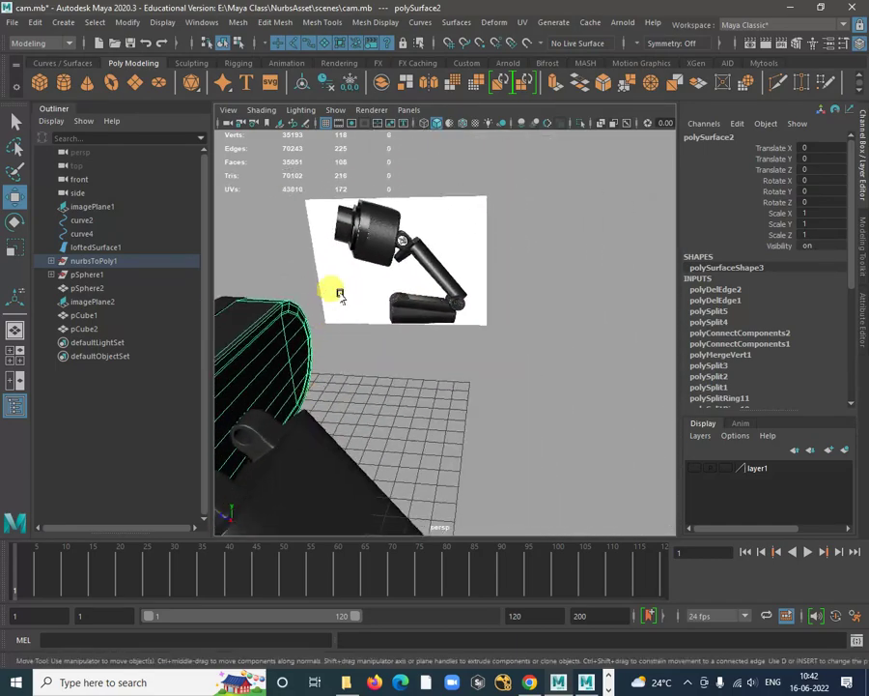
right_click_drag(340, 293, 506, 425, "alt")
right_click_drag(382, 232, 499, 349, "alt")
right_click_drag(435, 285, 306, 300, "alt")
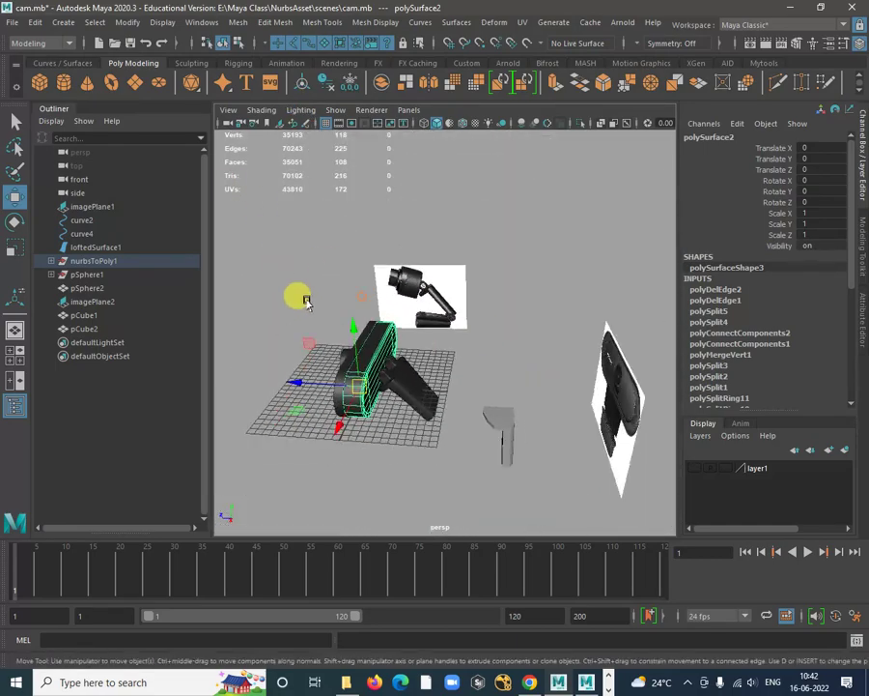
middle_click_drag(390, 340, 412, 227, "alt")
right_click_drag(411, 227, 468, 337, "alt")
left_click_drag(468, 337, 468, 247, "alt")
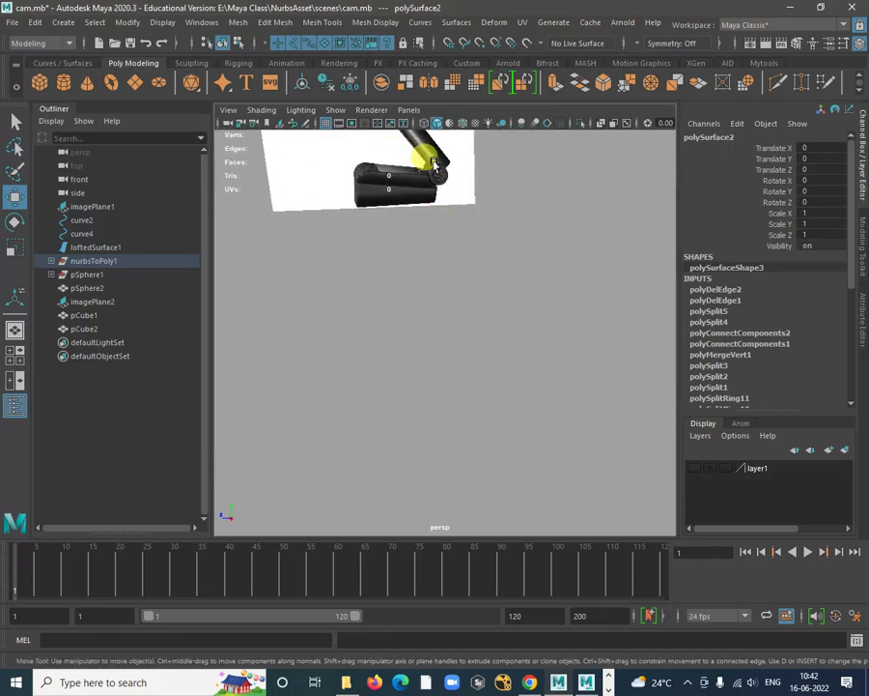
left_click_drag(459, 235, 435, 184, "alt")
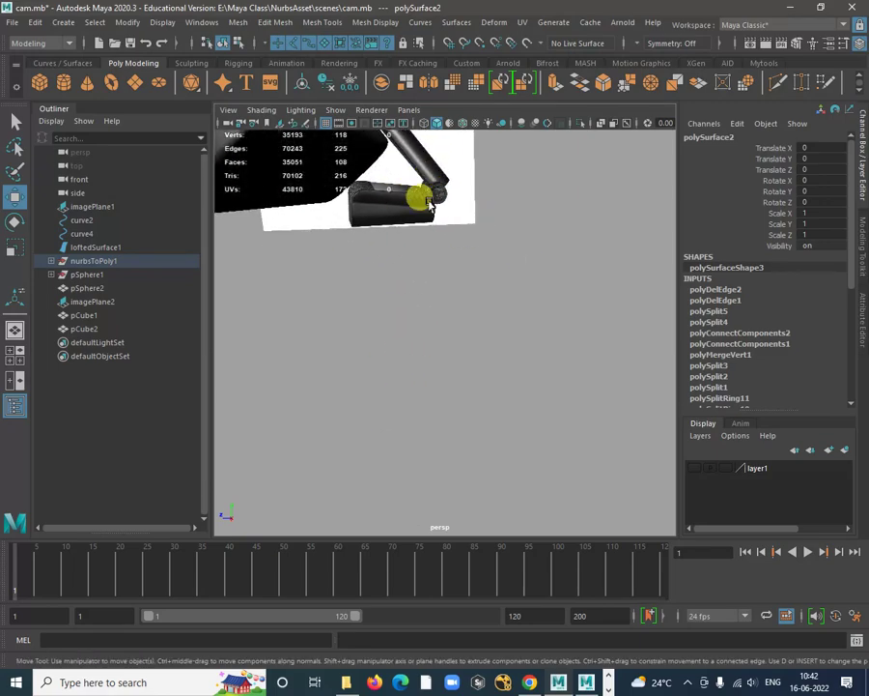
Examine the lower hinge between the arm and base on the reference image in the side view
key("space")
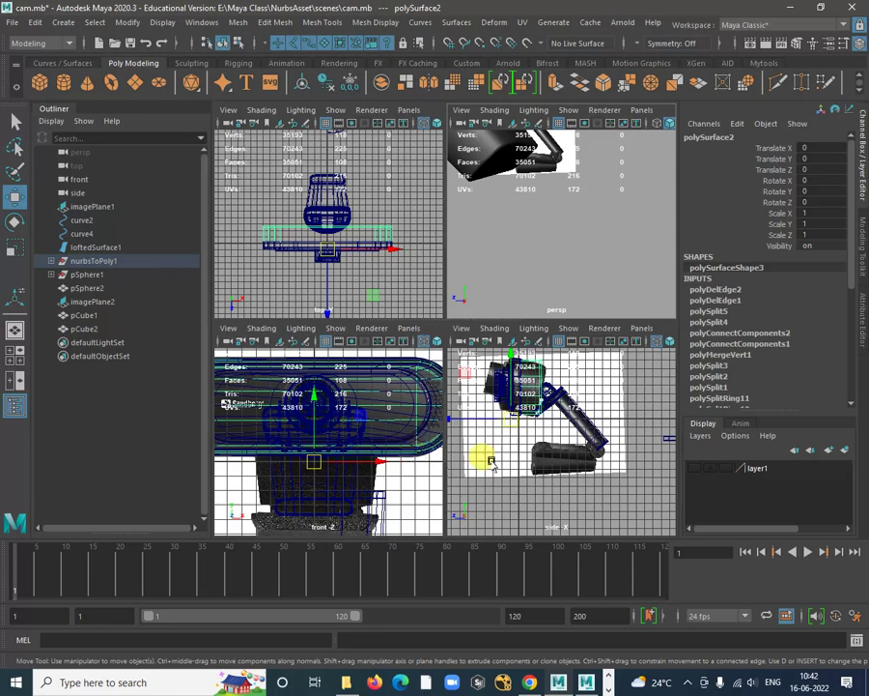
key("space")
scroll(541, 425, "up", 6)
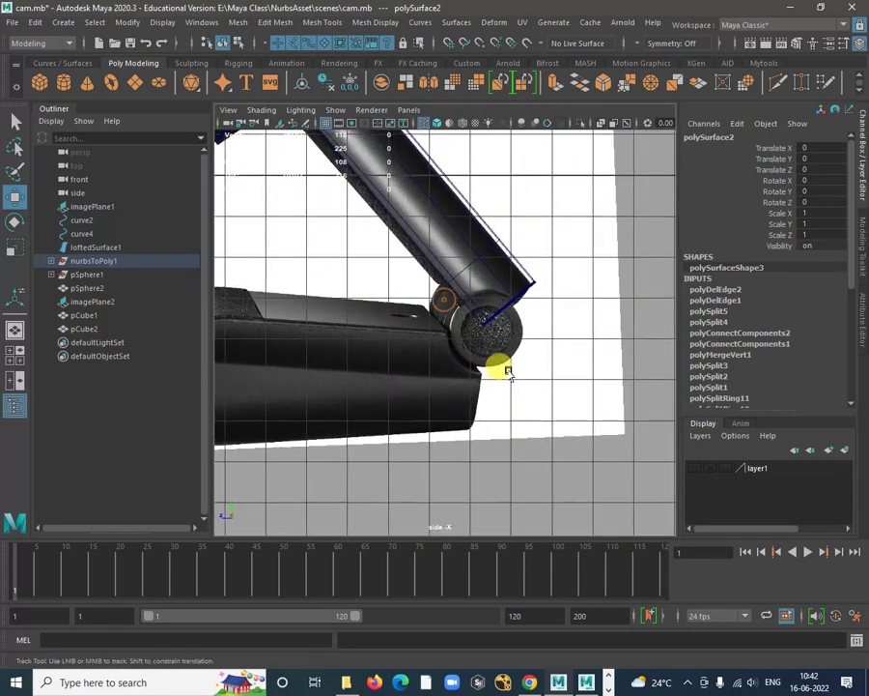
middle_click_drag(509, 372, 495, 373, "alt")
scroll(457, 328, "up", 3)
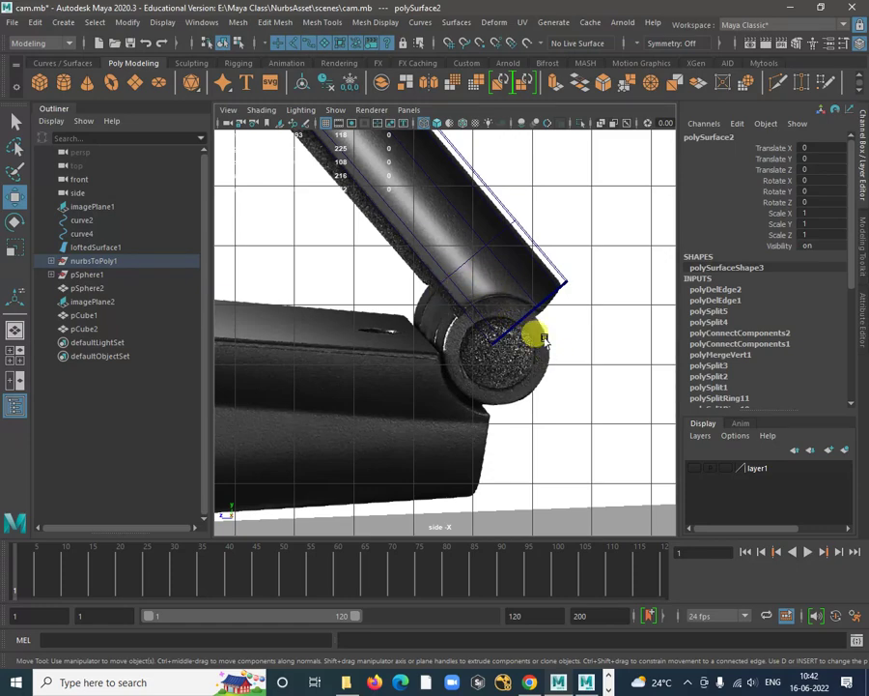
scroll(520, 330, "down", 5)
scroll(520, 356, "up", 2)
middle_click_drag(520, 328, 491, 351, "alt")
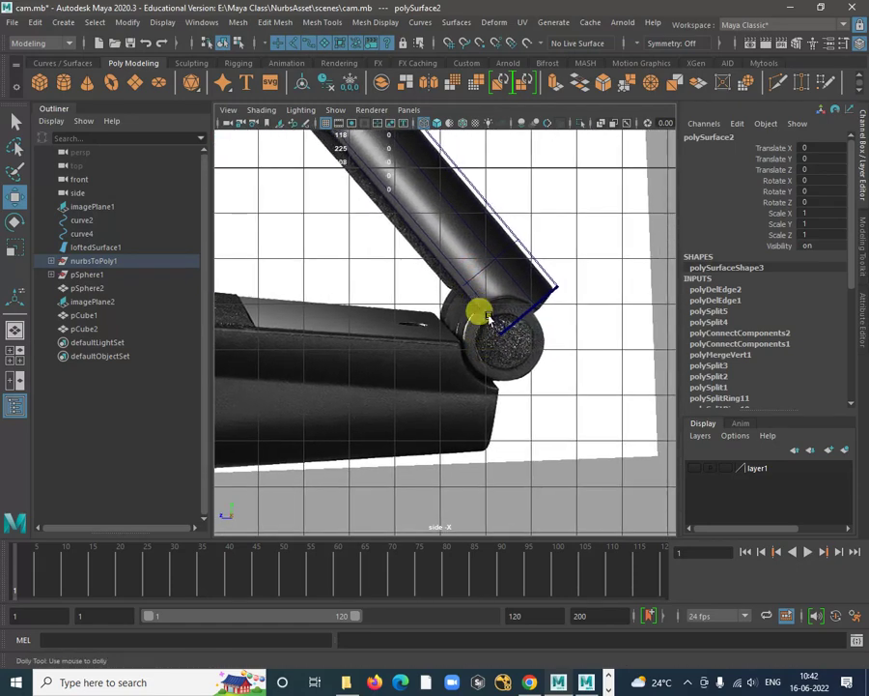
scroll(485, 317, "up", 1)
scroll(472, 309, "up", 3)
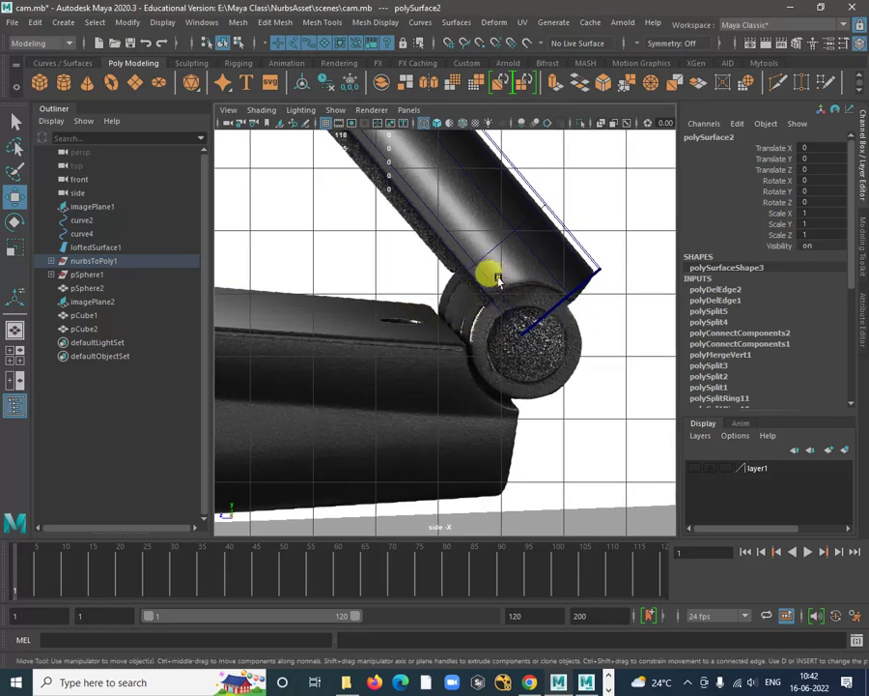
right_click_drag(498, 355, 517, 301, "alt")
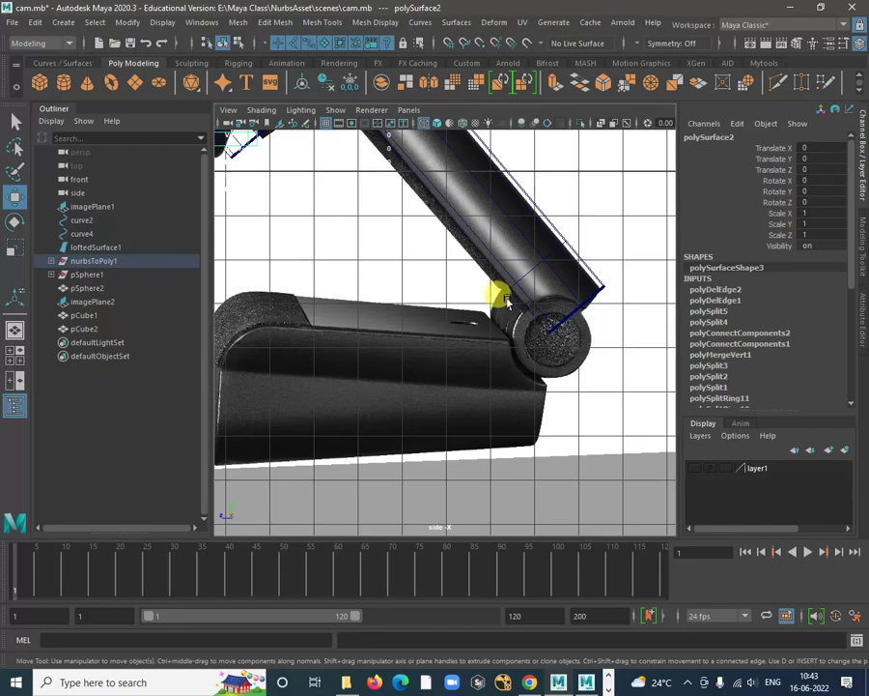
right_click_drag(501, 324, 381, 223, "alt")
Select the camera body and lens parts in perspective, leaving out the arm, and group them
key("space")
key("space")
left_click_drag(381, 223, 444, 233, "alt")
right_click_drag(444, 233, 359, 245, "alt")
left_click_drag(491, 317, 429, 303, "alt")
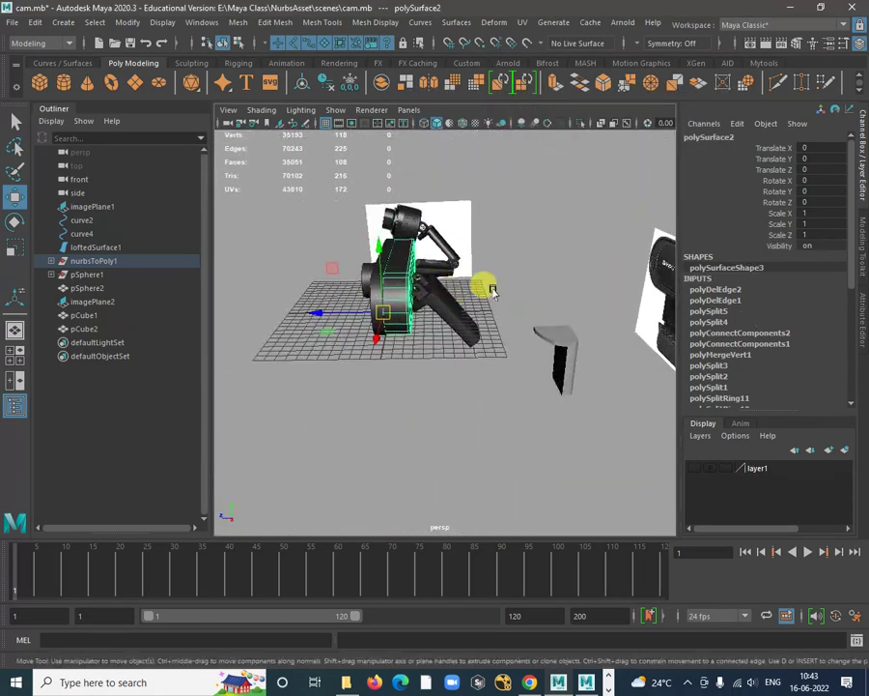
left_click(530, 252)
right_click_drag(398, 273, 446, 333, "alt")
left_click_drag(425, 344, 284, 312, "alt")
left_click_drag(367, 370, 398, 281)
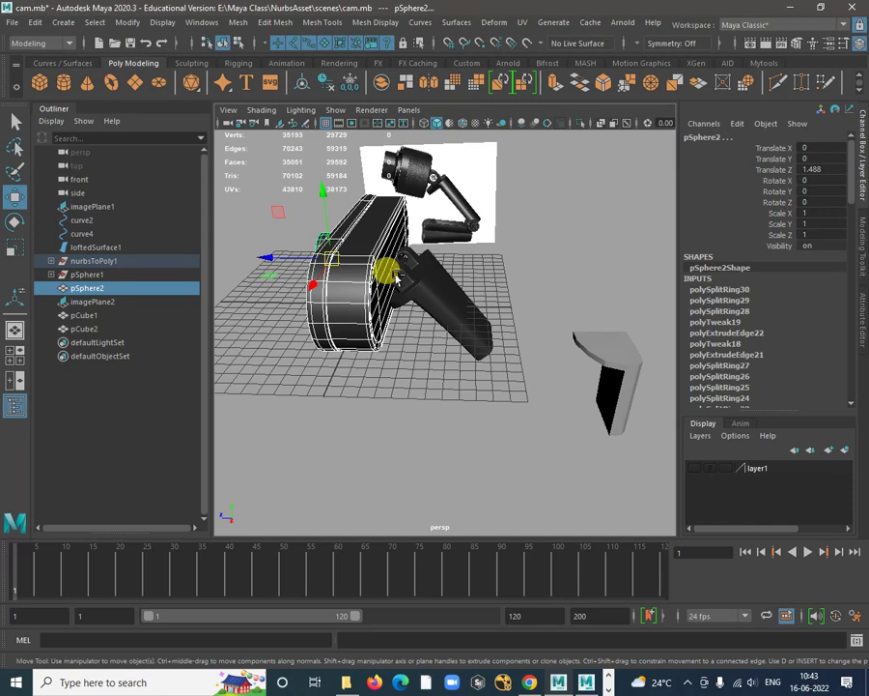
key("ctrl+g")
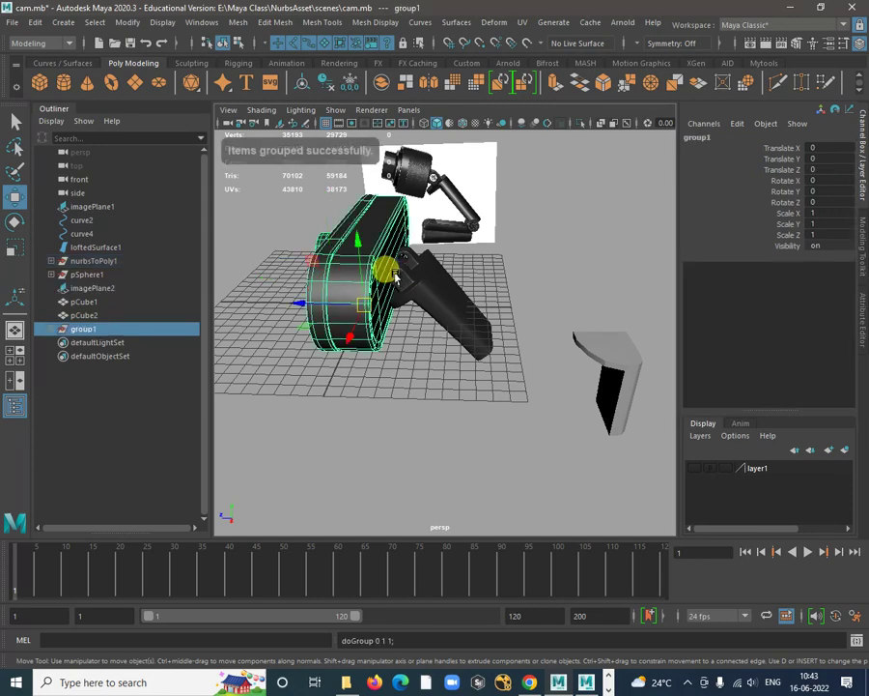
Move the camera group's pivot in the side view to the rear of the body beside the upper hinge
left_click_drag(397, 276, 410, 298, "alt")
key("space")
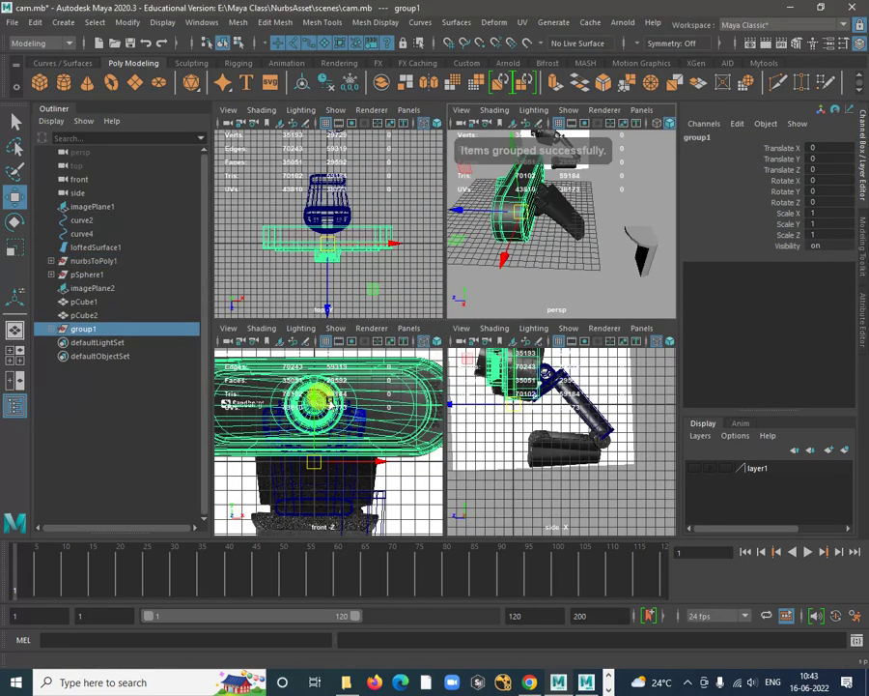
key("space")
scroll(415, 278, "down", 1)
middle_click_drag(409, 255, 422, 301, "alt")
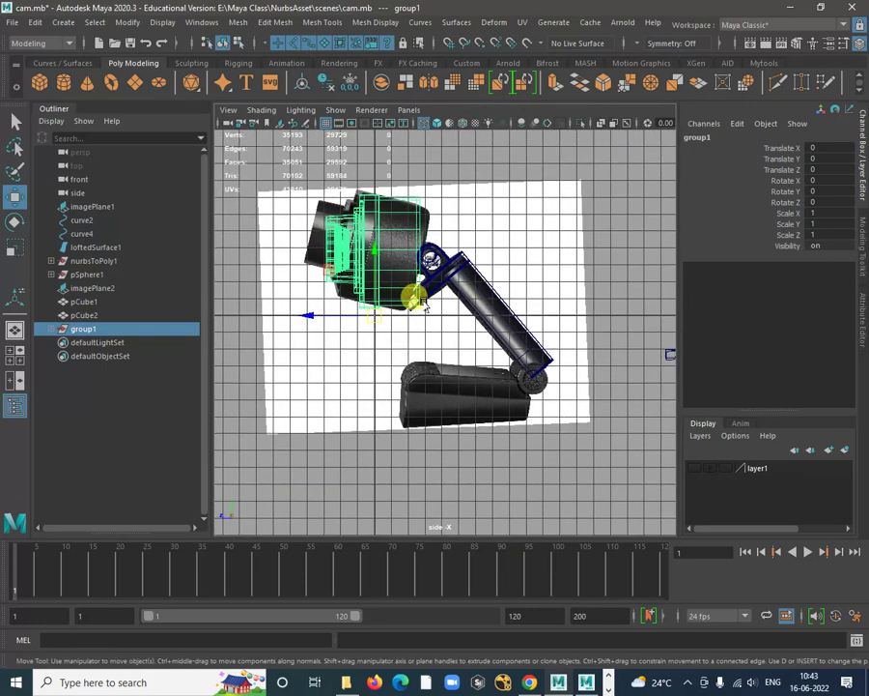
key("d")
left_click_drag(368, 256, 382, 210)
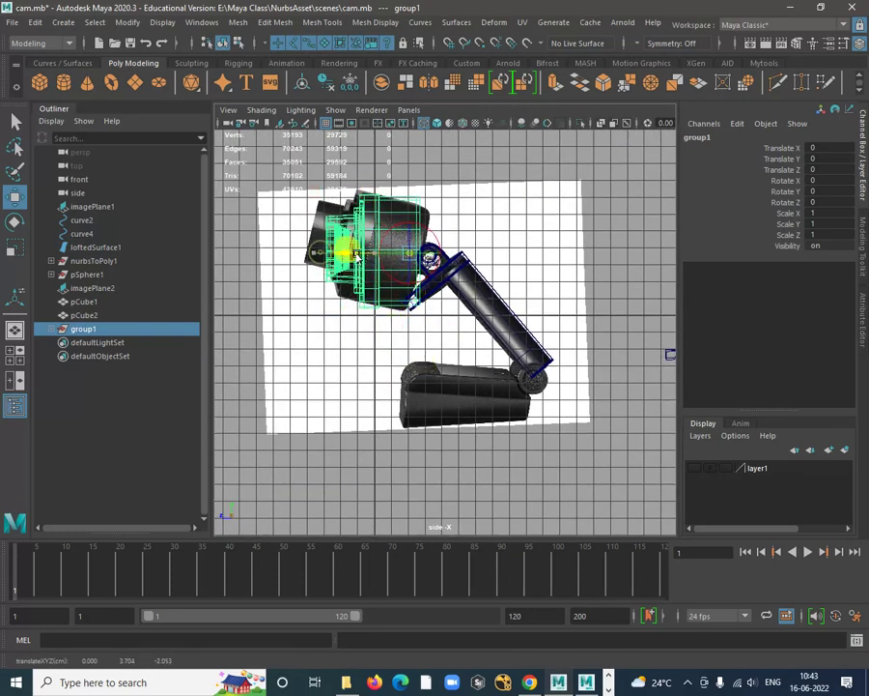
Rotate the camera group to -14.861° in X and move it to Y -0.523, Z 0.121 over the reference body
key("e")
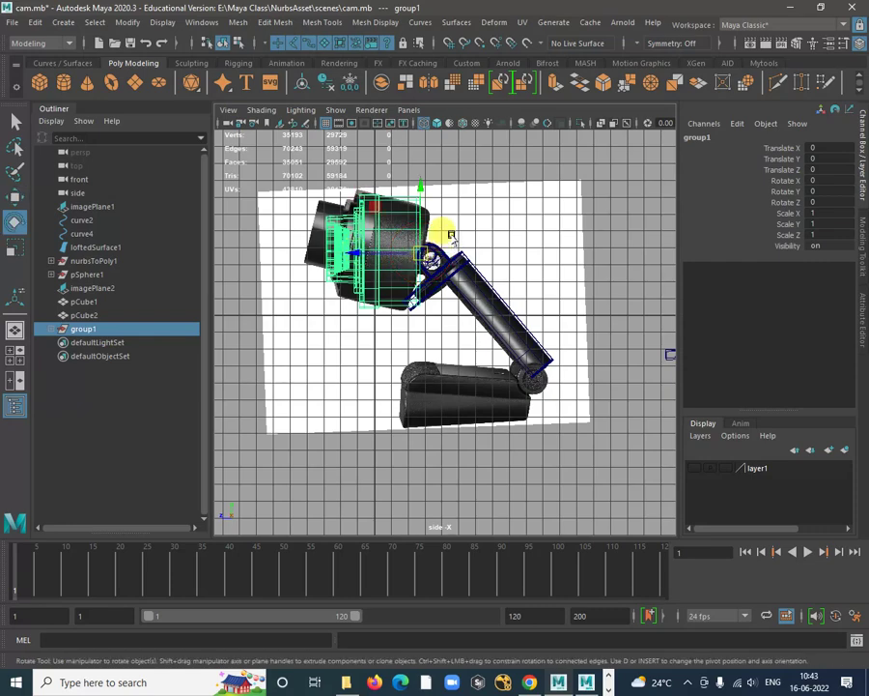
left_click_drag(466, 207, 475, 232)
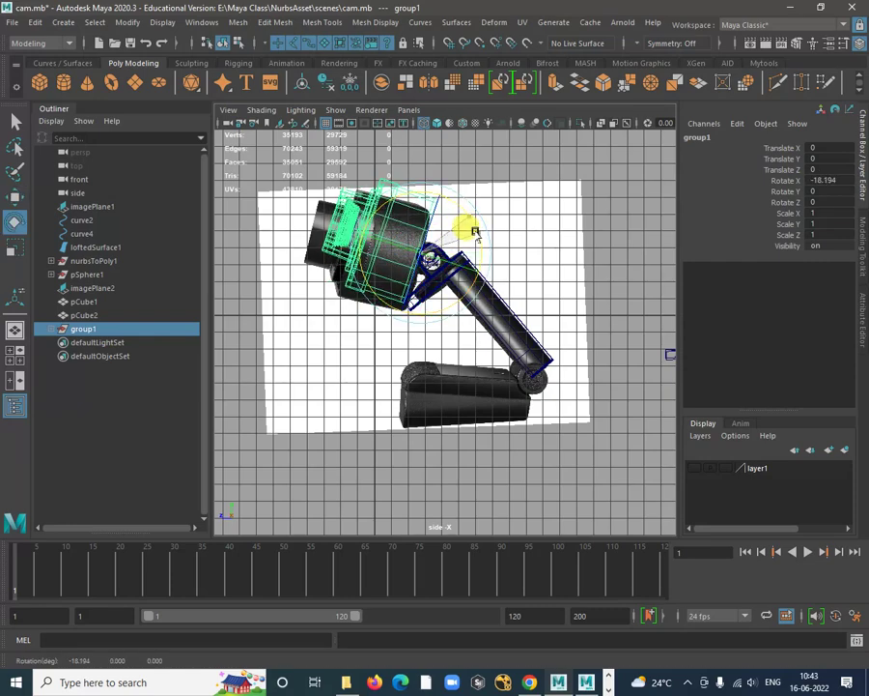
key("w")
left_click_drag(415, 252, 415, 257)
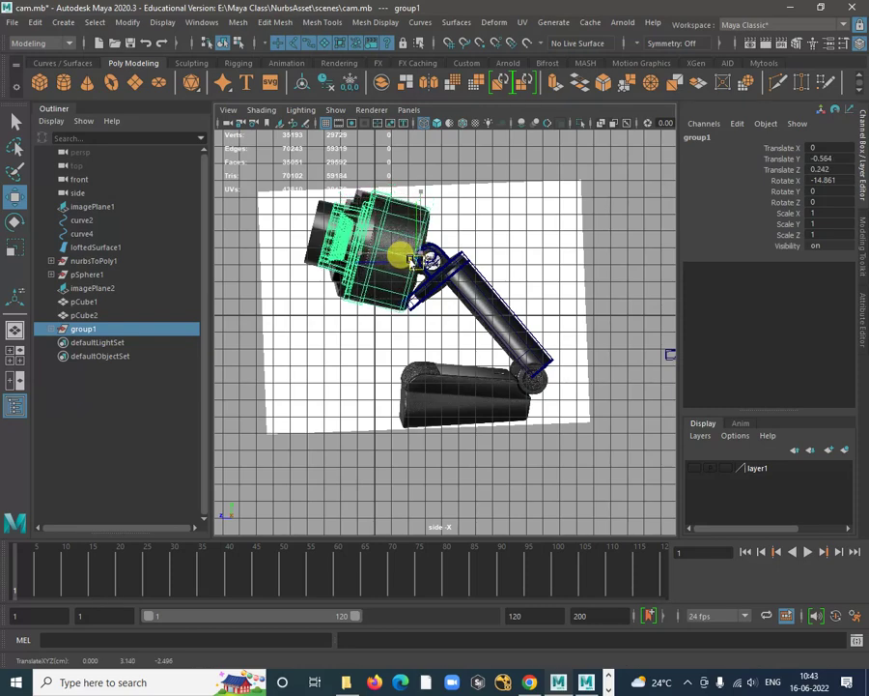
Scale the camera group uniformly to 1.078 and move it to 0.322 in Z to fit the reference
key("r")
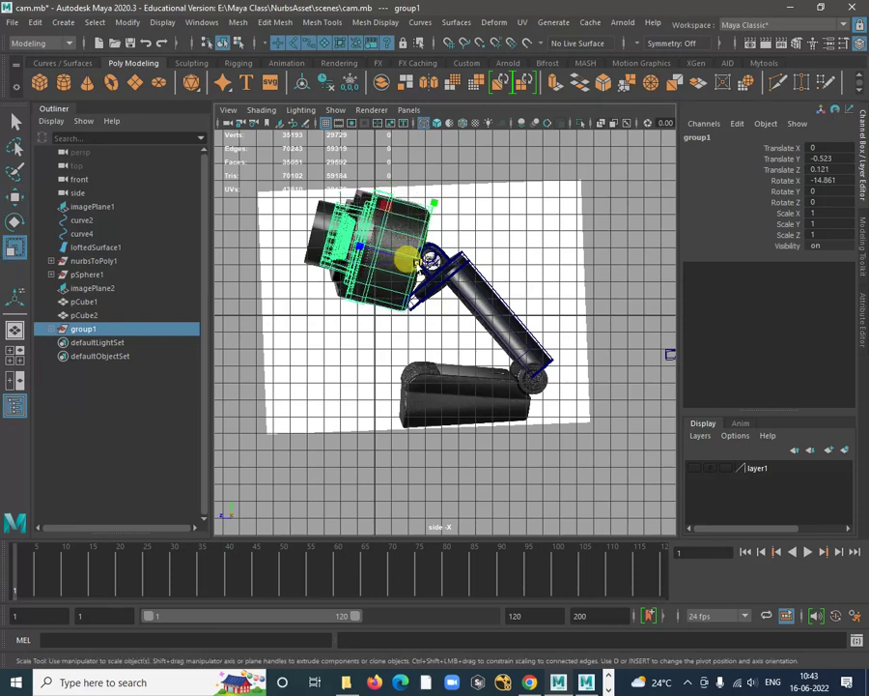
left_click_drag(415, 259, 419, 259)
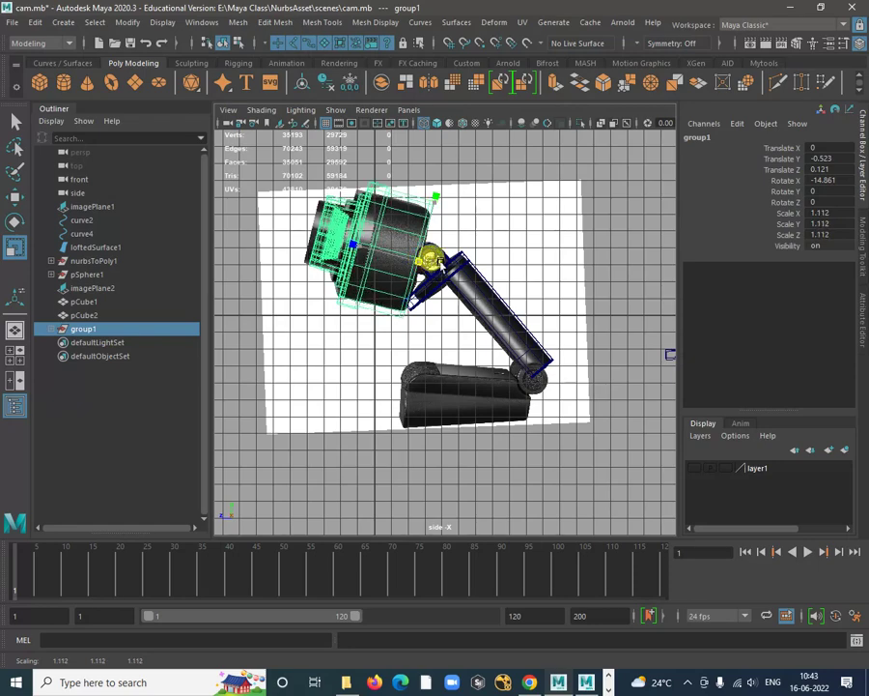
key("w")
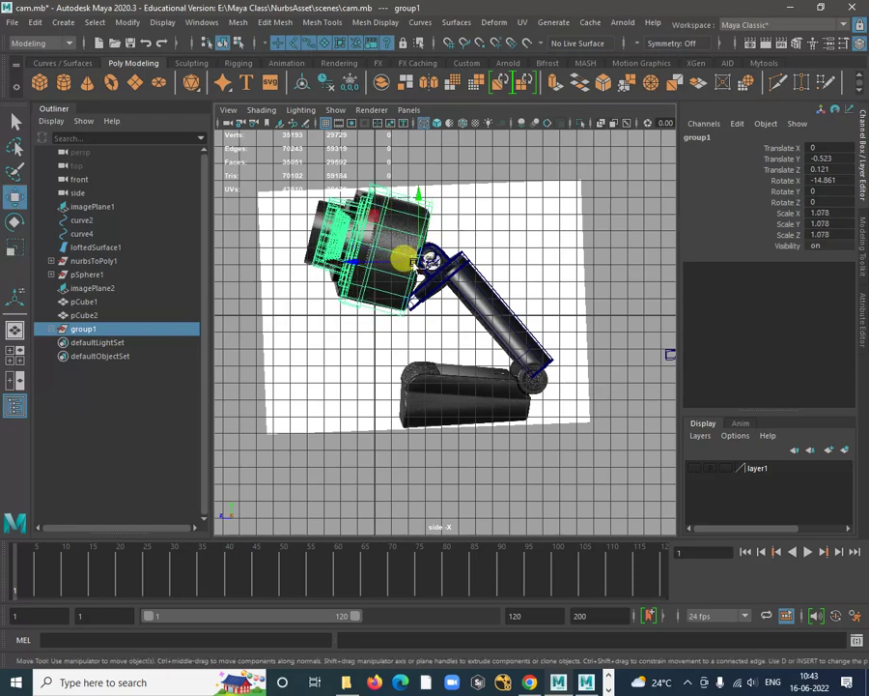
left_click_drag(430, 261, 409, 262)
Deselect the camera group and examine the assembled camera and arm from behind in perspective
key("space")
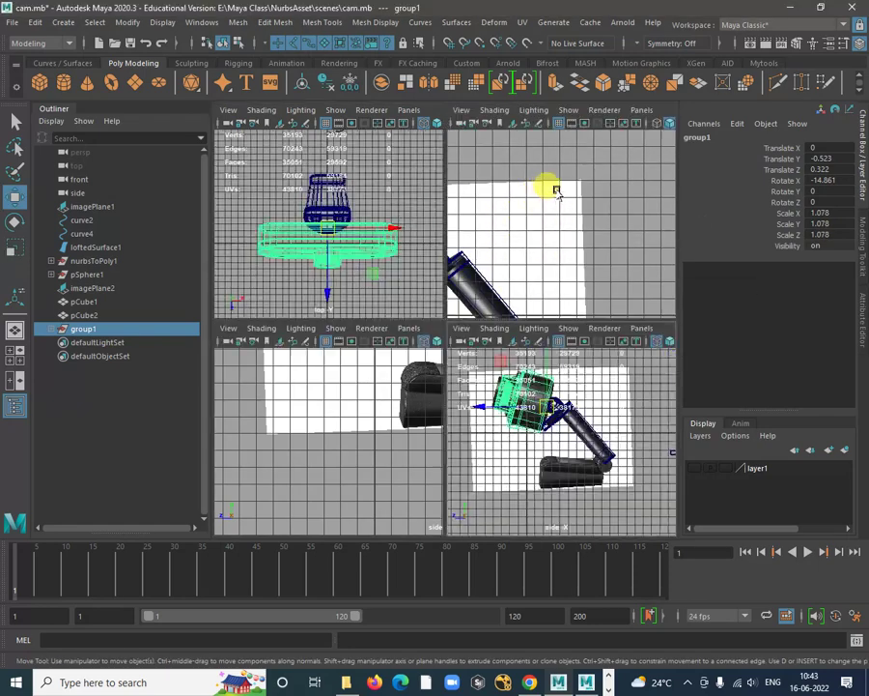
key("space")
left_click(560, 254)
left_click_drag(561, 253, 520, 277, "alt")
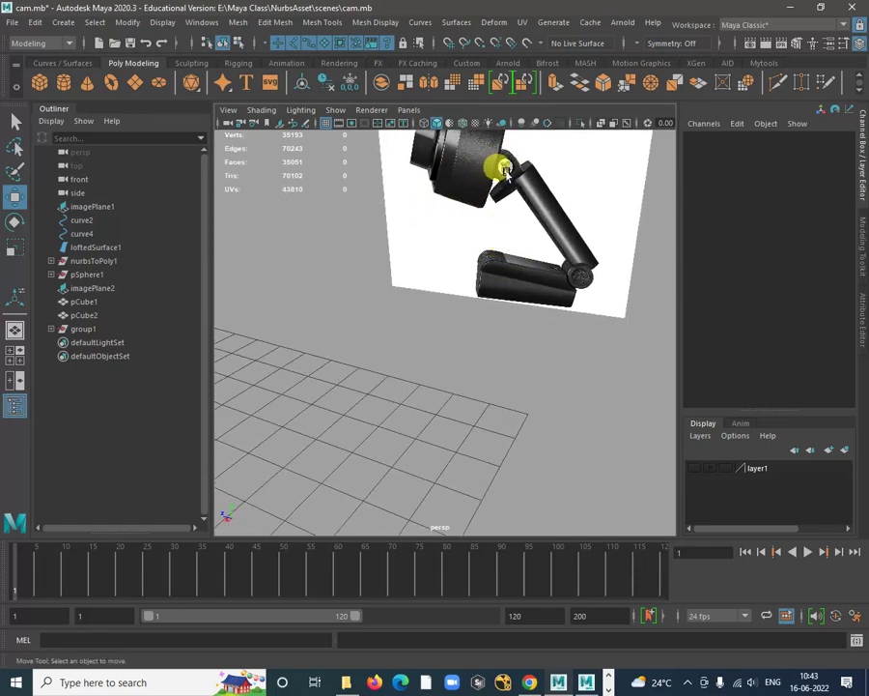
right_click_drag(578, 330, 403, 286, "alt")
left_click_drag(404, 286, 421, 280, "alt")
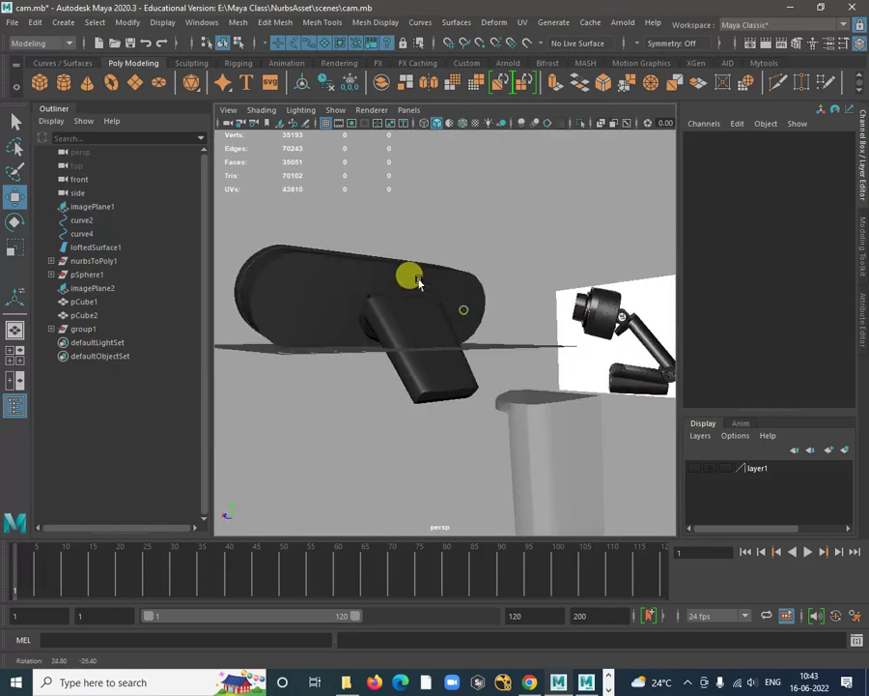
Rename the group holding the camera's main body parts as Cam_mainbody_GRP
left_click(428, 282)
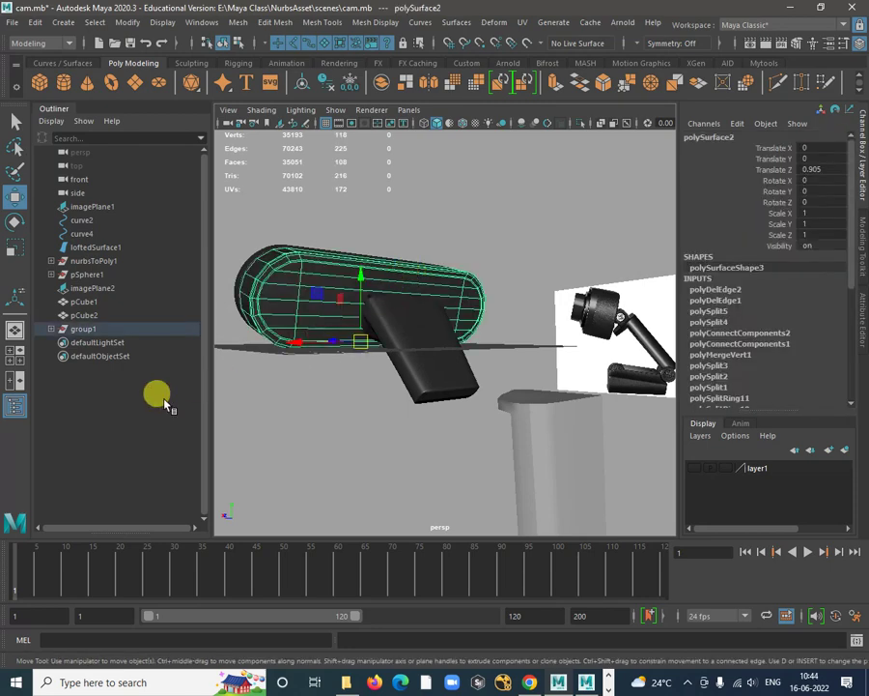
left_click(85, 330)
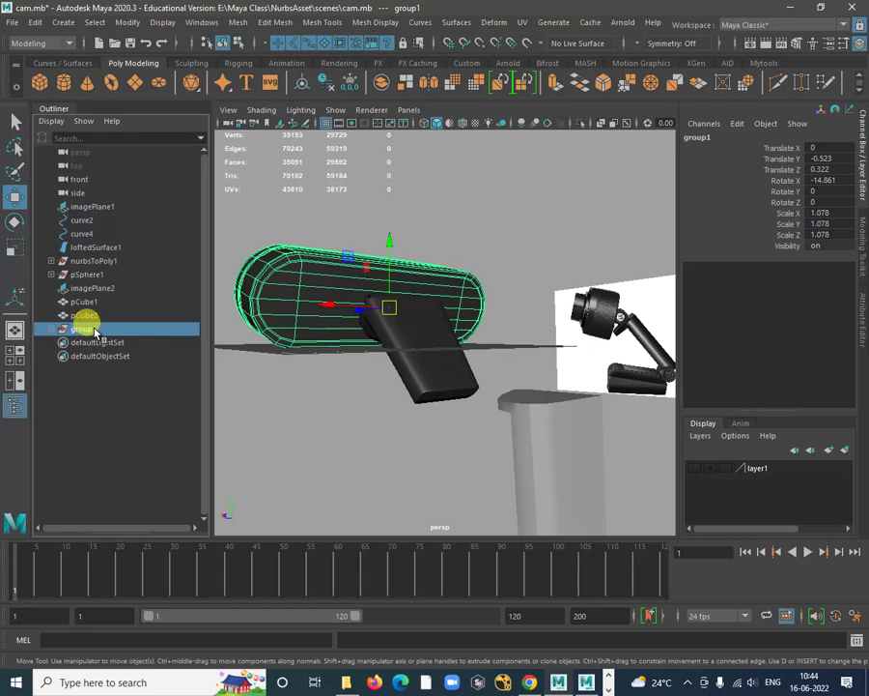
double_click(87, 331)
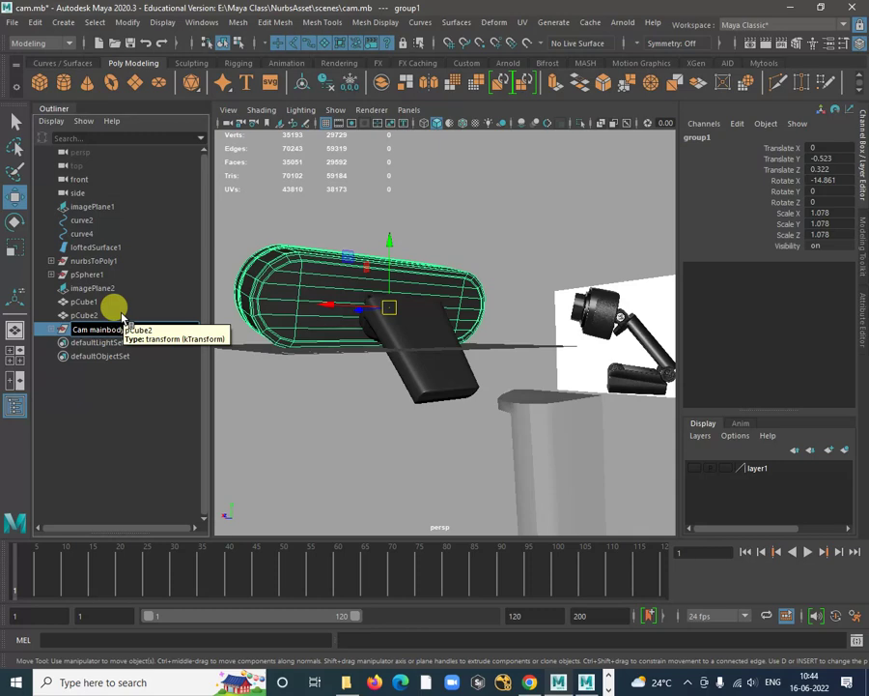
type("Cam_mainbody_GRP")
key("Return")
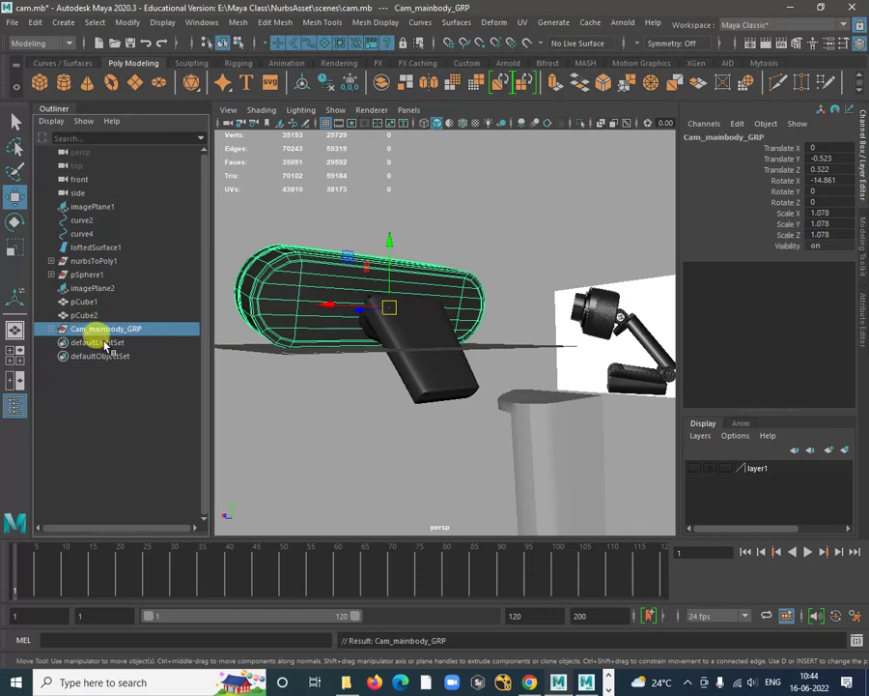
Expand Cam_mainbody_GRP and rename its polySurface3 mesh as Topcam_GEO
left_click(50, 329)
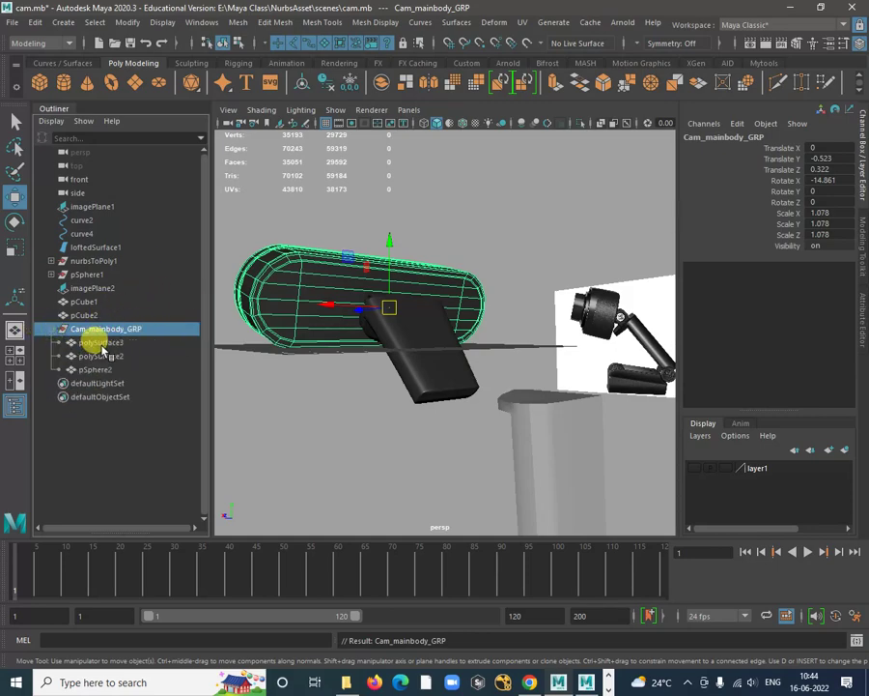
left_click(102, 343)
left_click_drag(425, 406, 508, 427, "alt")
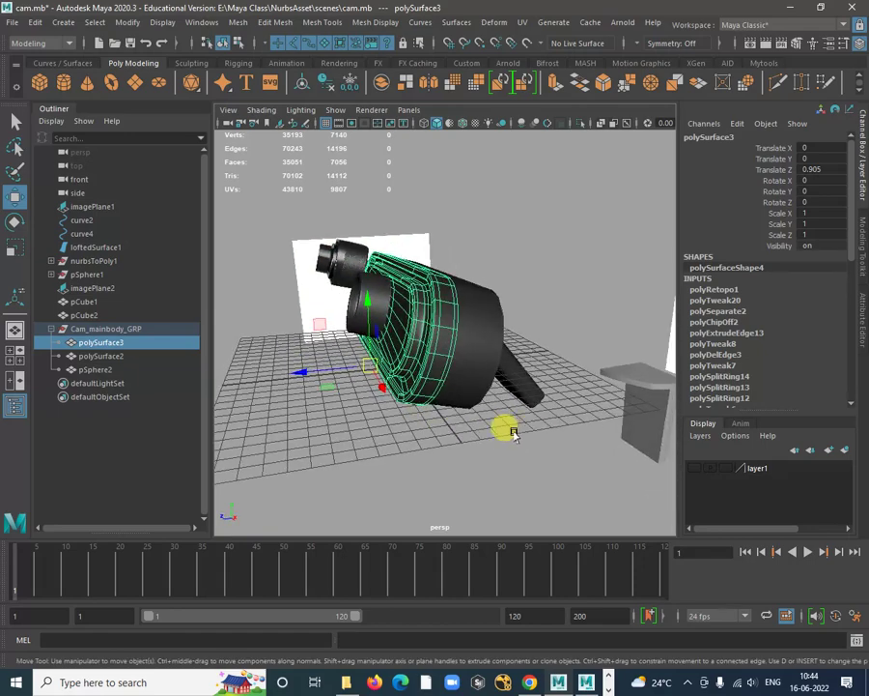
double_click(119, 346)
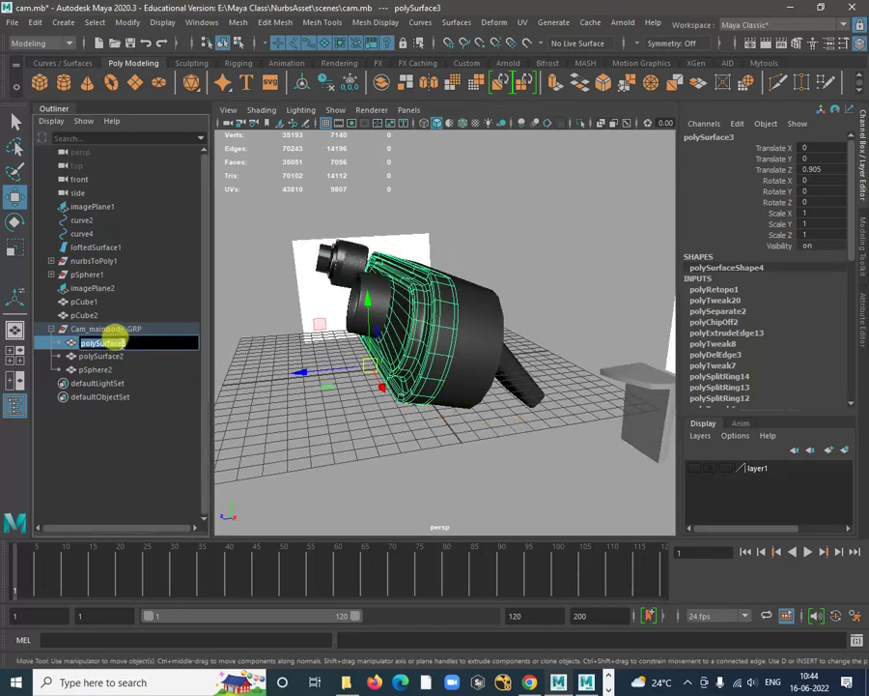
type("Topcam_GEO")
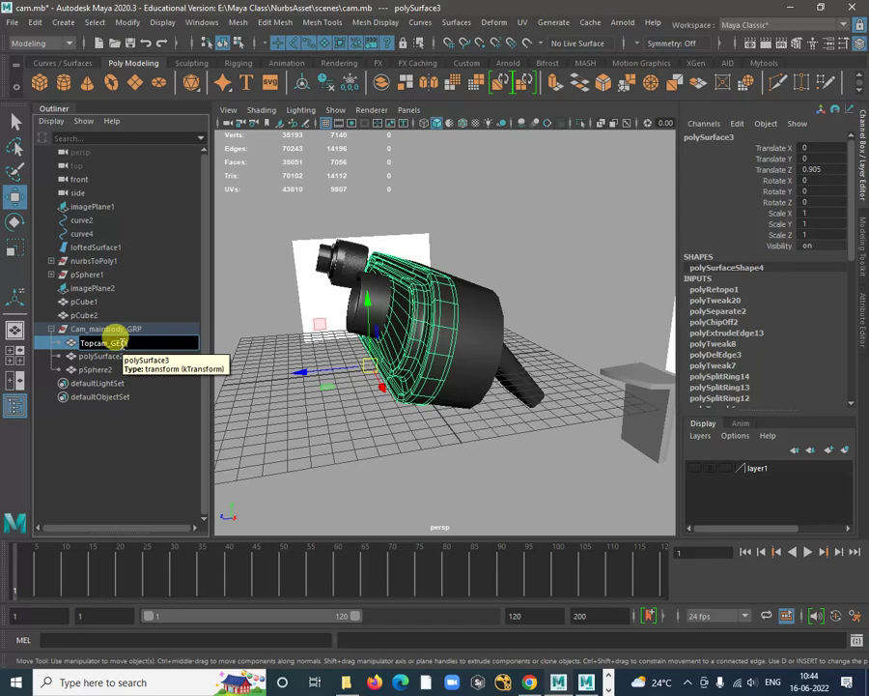
key("Return")
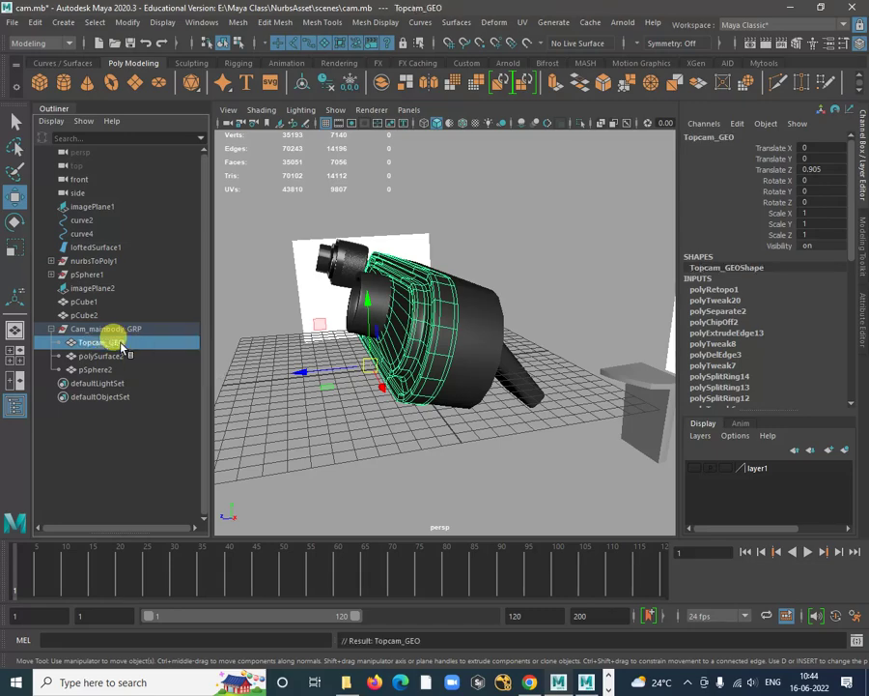
Rename the polySurface2 mesh in the main body group as Backcam_GEO, with GEO in capitals
left_click(117, 356)
double_click(116, 355)
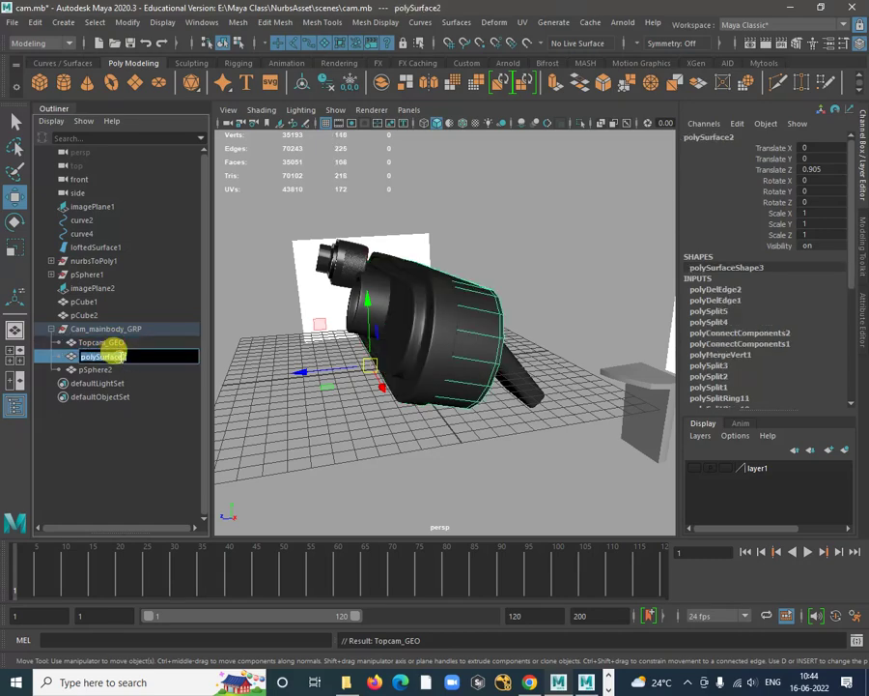
type("Backcam")
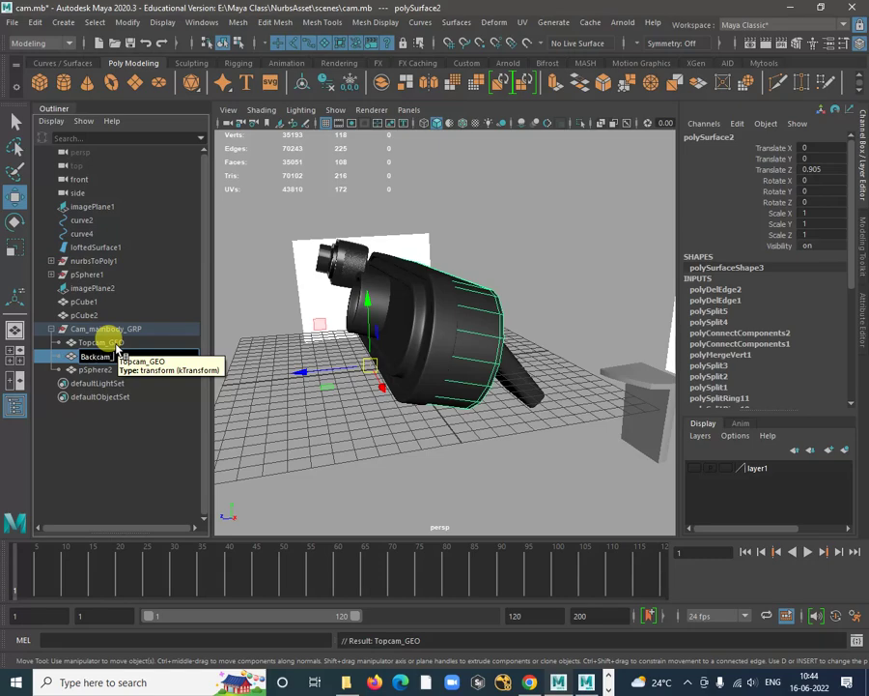
type("_Geo")
key("Return")
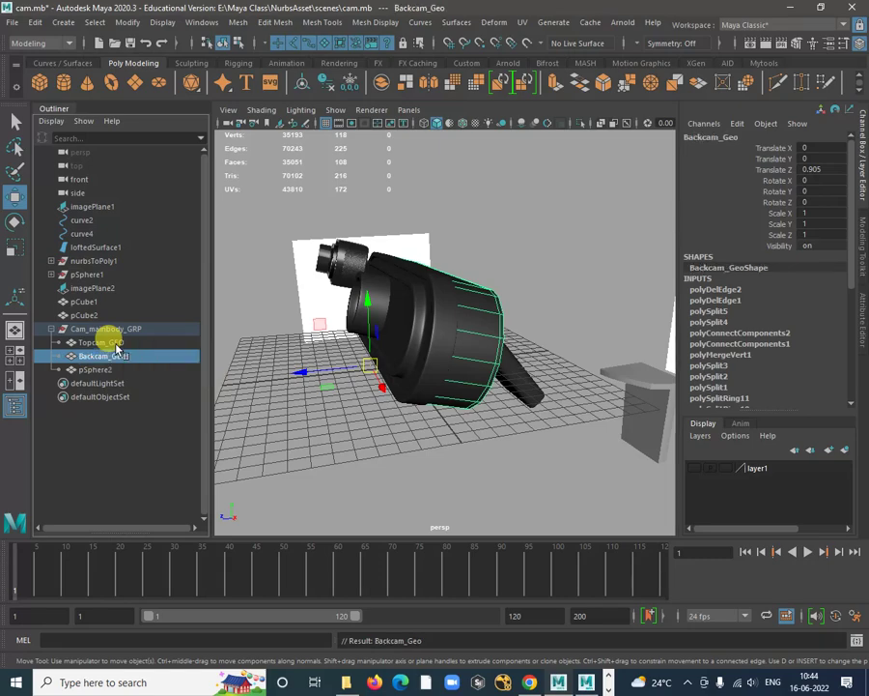
double_click(95, 369)
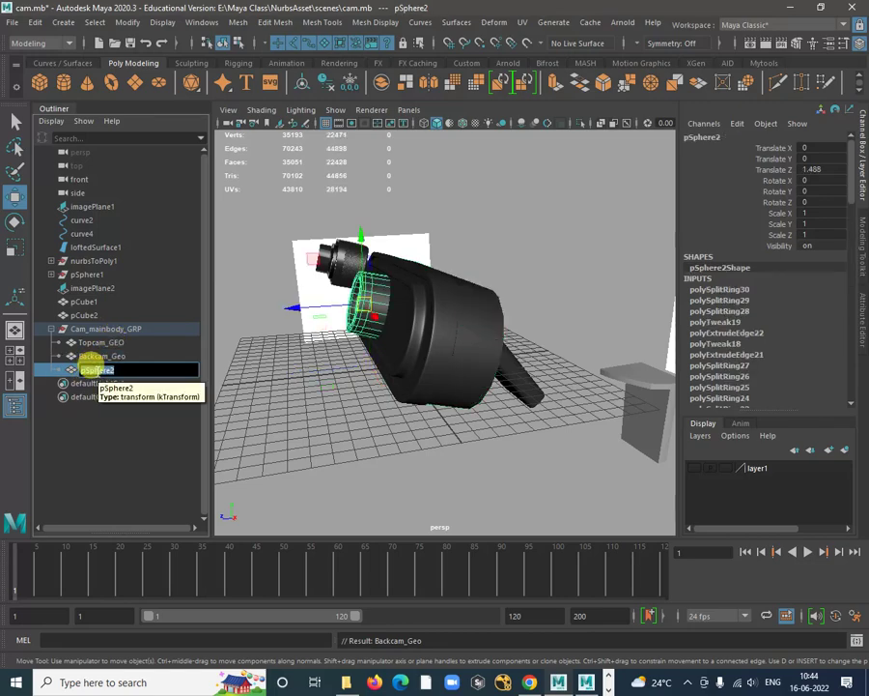
double_click(101, 356)
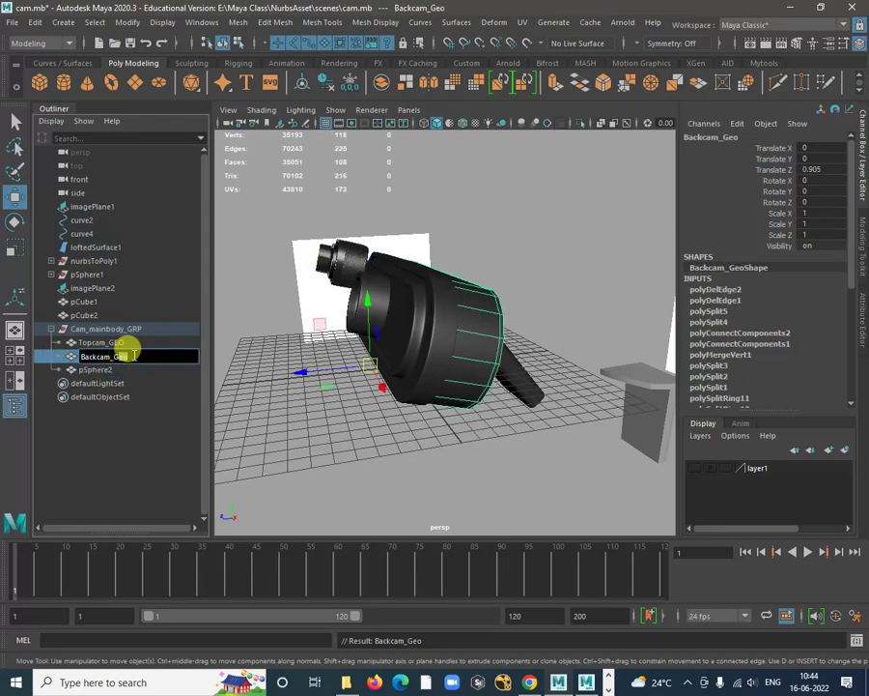
left_click_drag(128, 349, 113, 346)
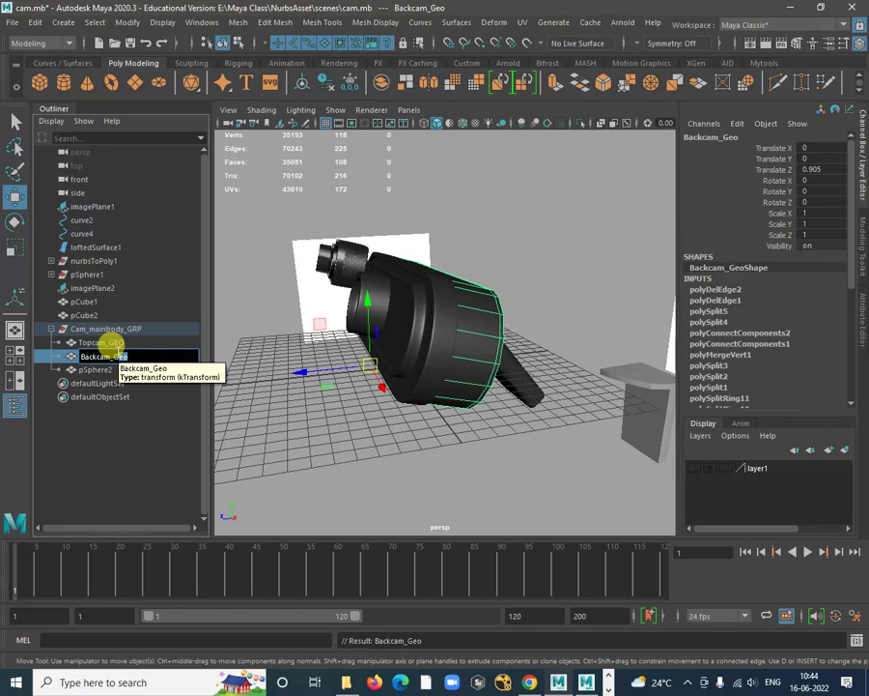
key("Return")
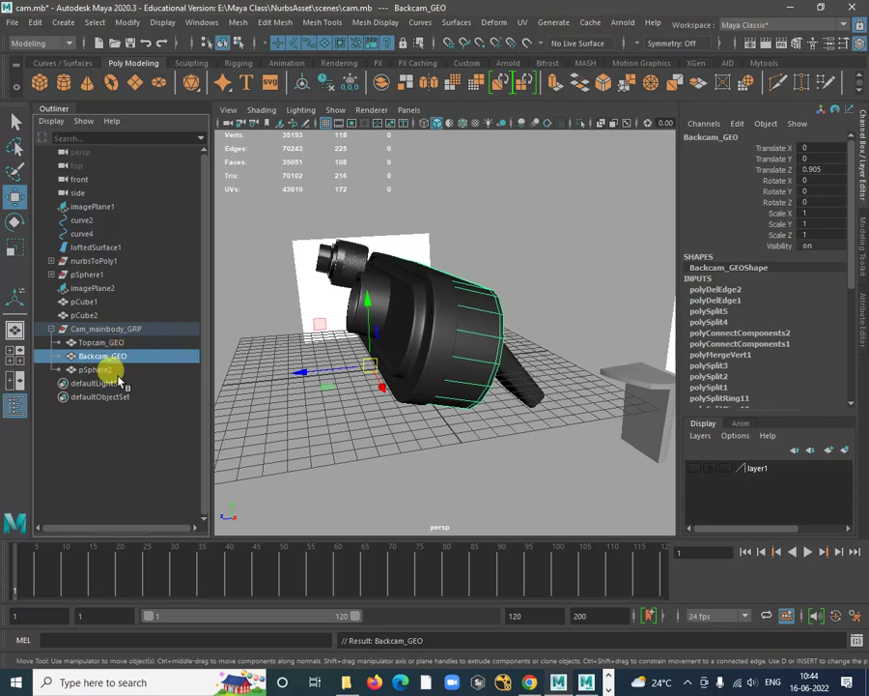
Rename the pSphere2 lens mesh as Lens_GEO and collapse the main body group
double_click(103, 370)
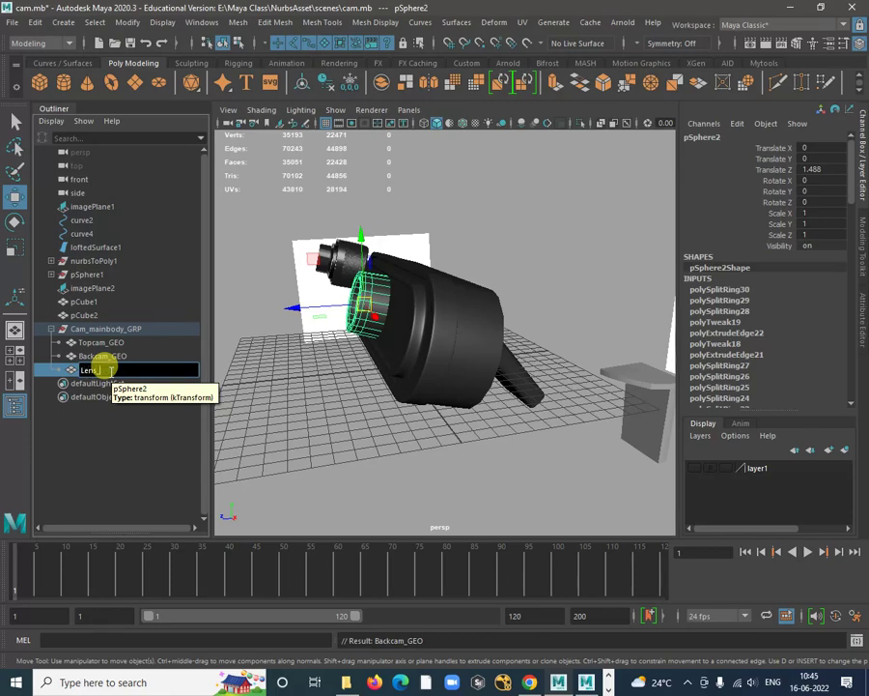
key("Return")
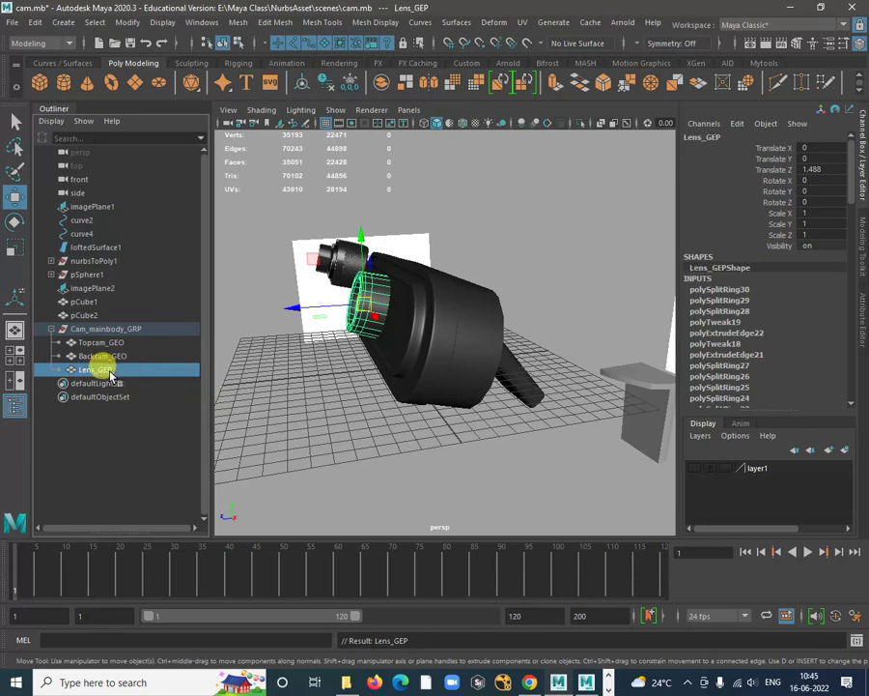
double_click(111, 372)
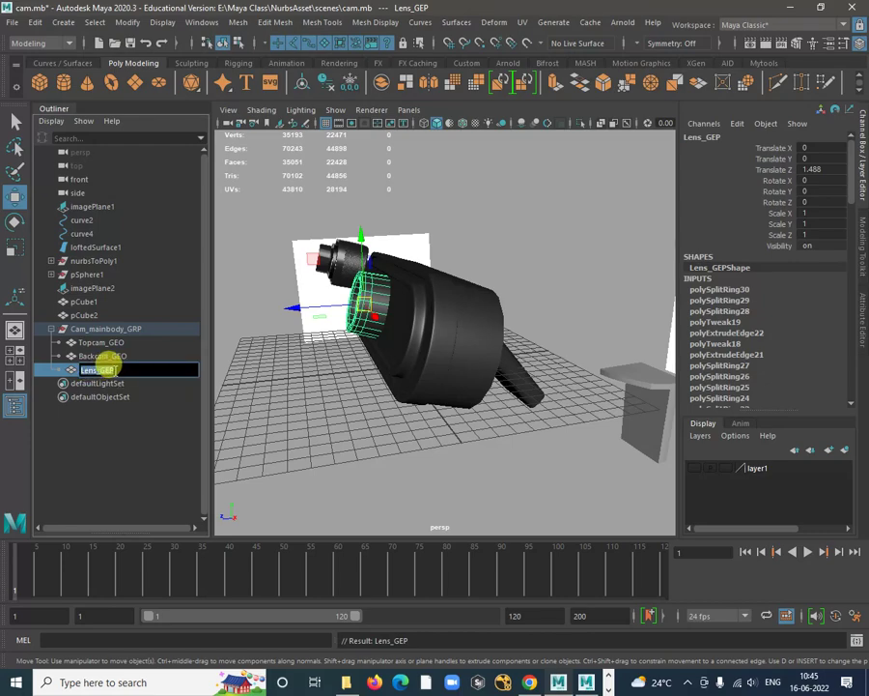
key("BackSpace")
type("O")
key("Return")
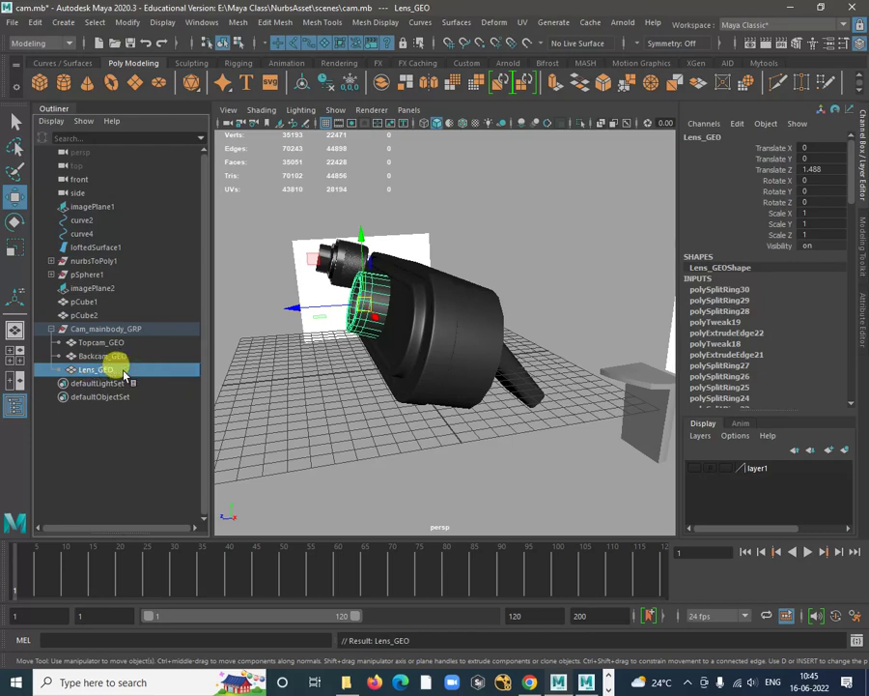
left_click(50, 328)
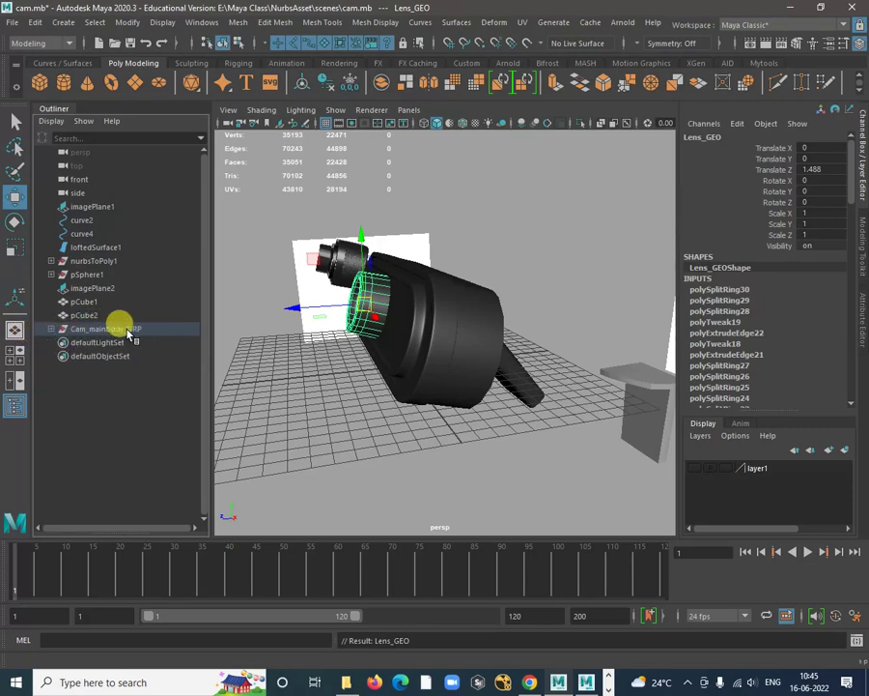
Rename the upper support arm behind the camera, pCube2, as CamBackupperSupport_GEO
left_click(113, 330)
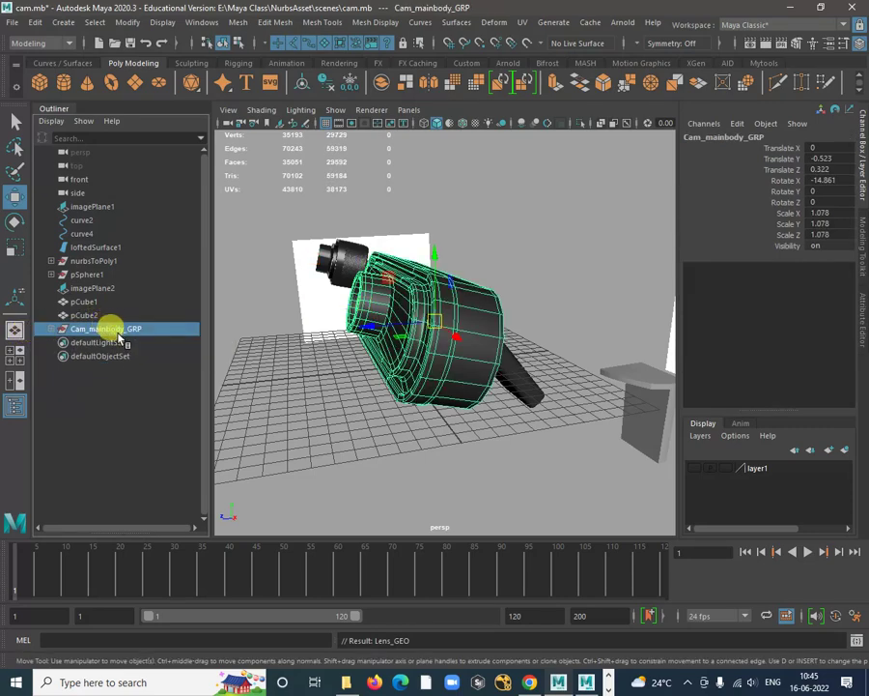
key("f")
left_click_drag(495, 425, 410, 425, "alt")
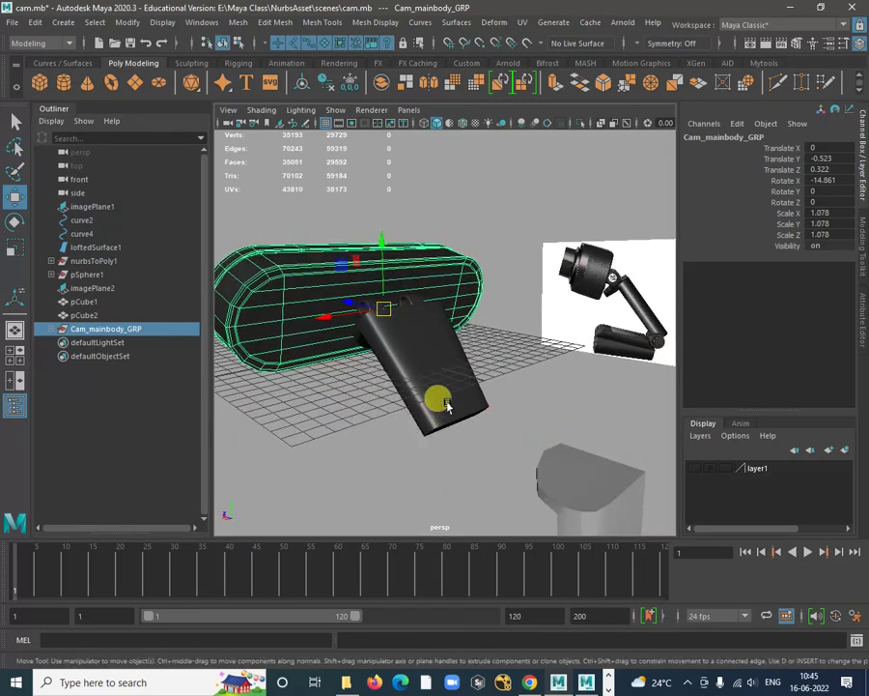
left_click(440, 396)
left_click_drag(464, 357, 222, 382, "alt")
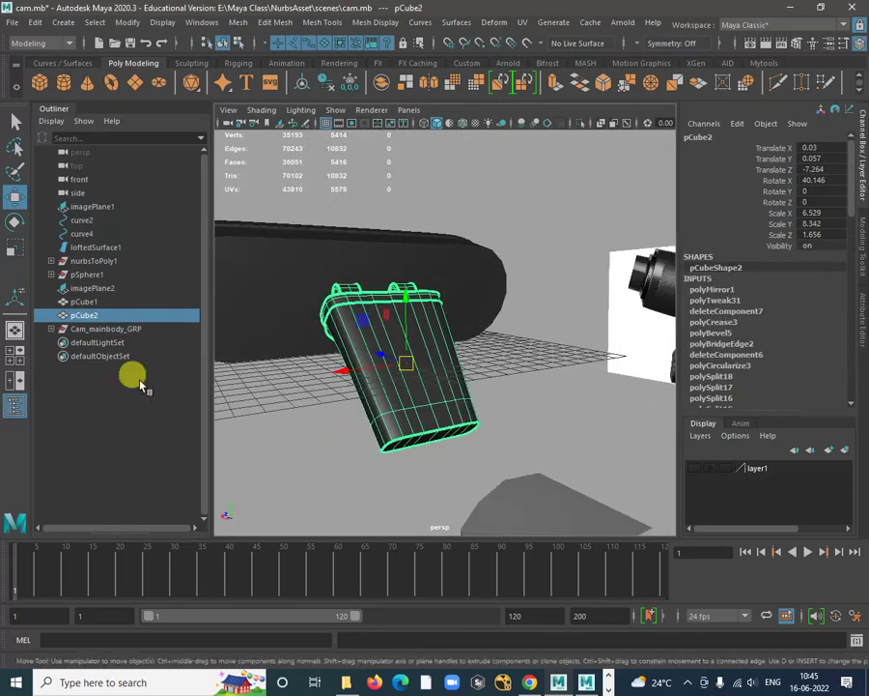
double_click(83, 315)
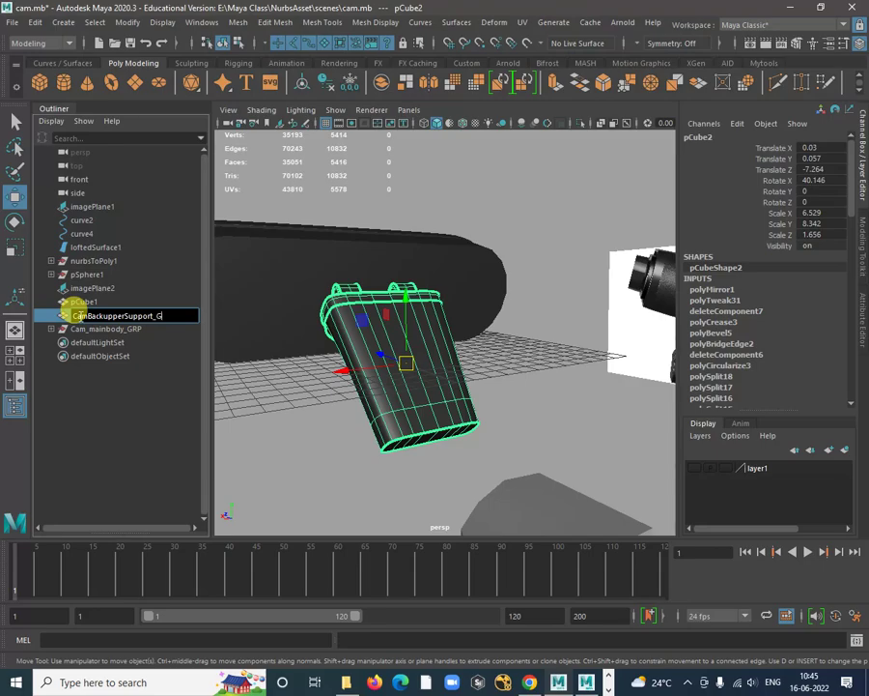
type("O")
key("Return")
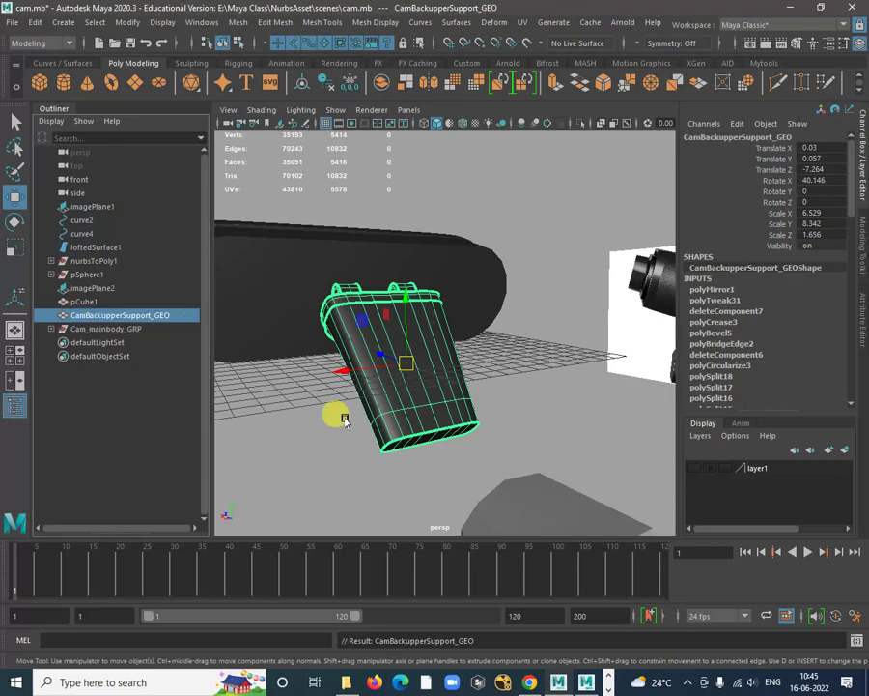
Delete the leftover pCube1 mesh standing apart behind the camera
left_click_drag(340, 414, 539, 377, "alt")
left_click(539, 376)
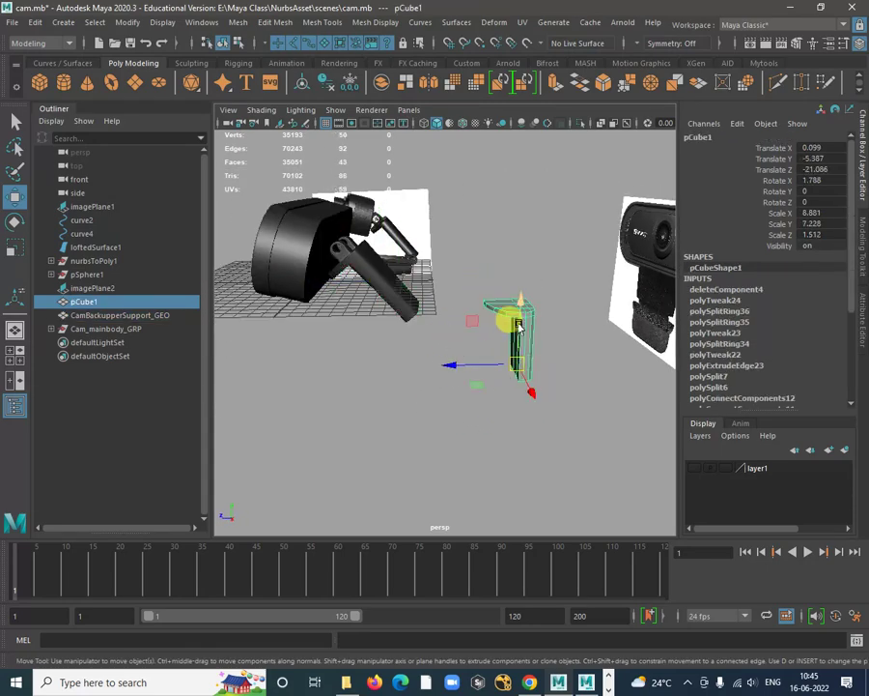
key("Delete")
In the side view, rotate Cam_mainbody_GRP to about -0.8° on X so the camera body is nearly level
left_click_drag(469, 365, 415, 267, "alt")
left_click(382, 171)
left_click_drag(472, 253, 556, 265, "alt")
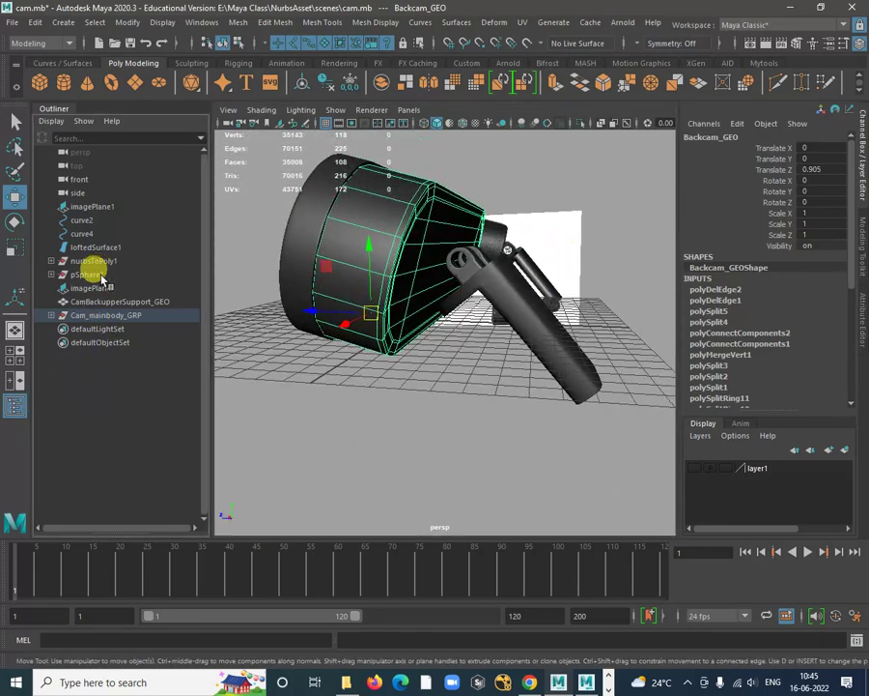
left_click(89, 316)
key("space")
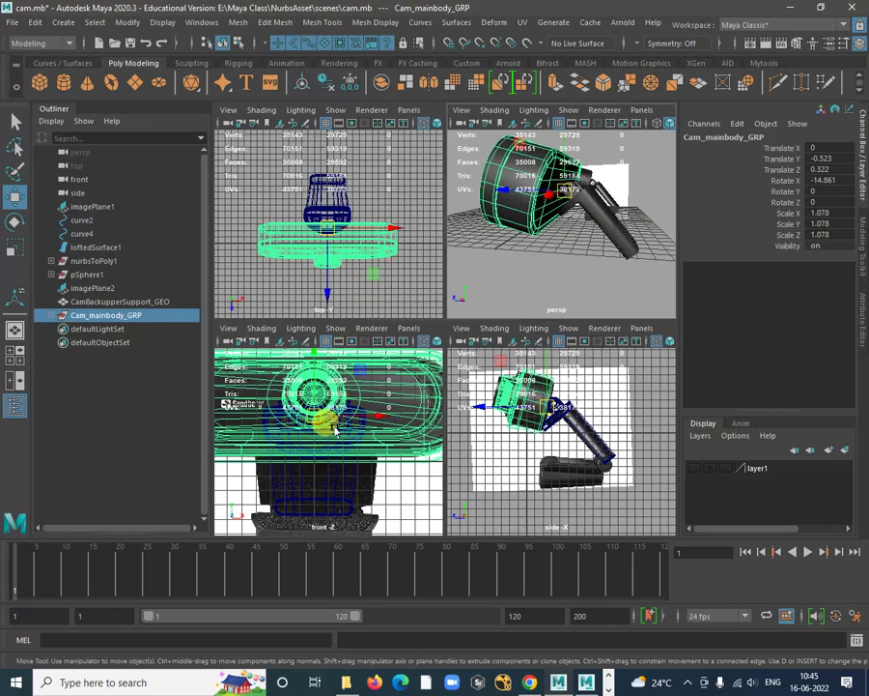
key("space")
key("space")
key("space")
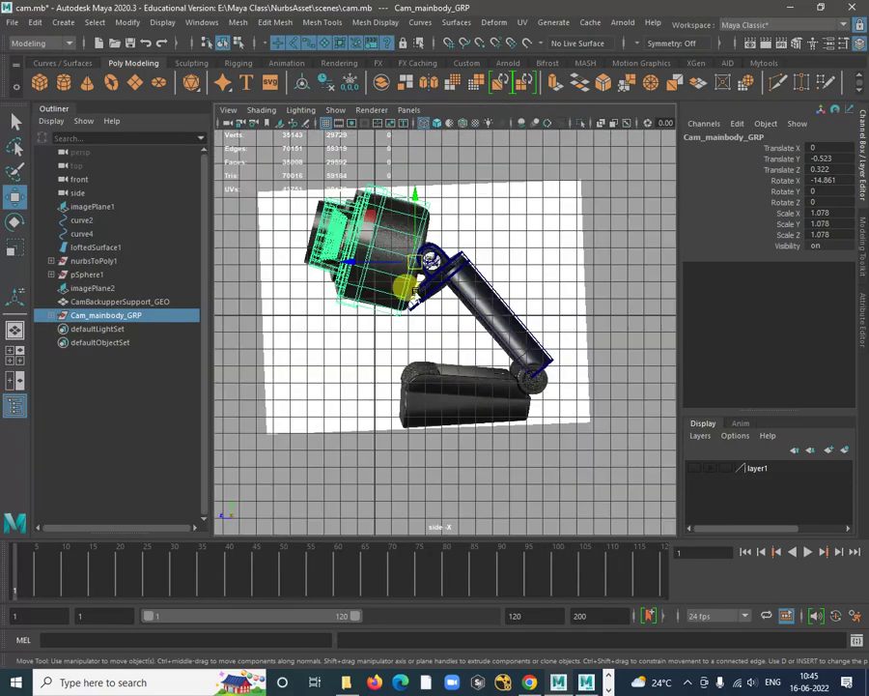
scroll(425, 300, "up", 1)
middle_click_drag(448, 315, 465, 361, "alt")
key("e")
left_click_drag(481, 275, 483, 276)
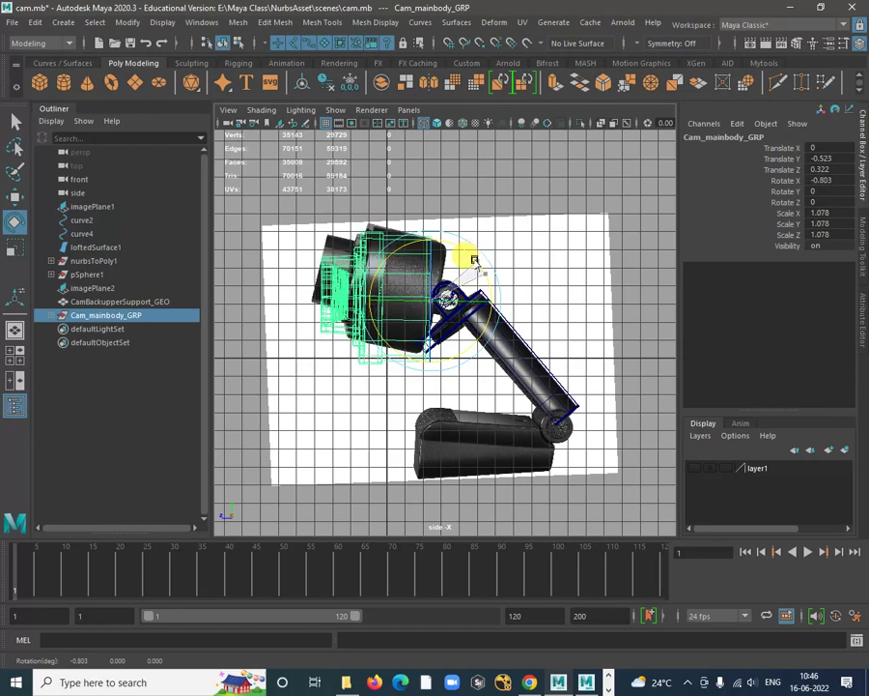
left_click(530, 242)
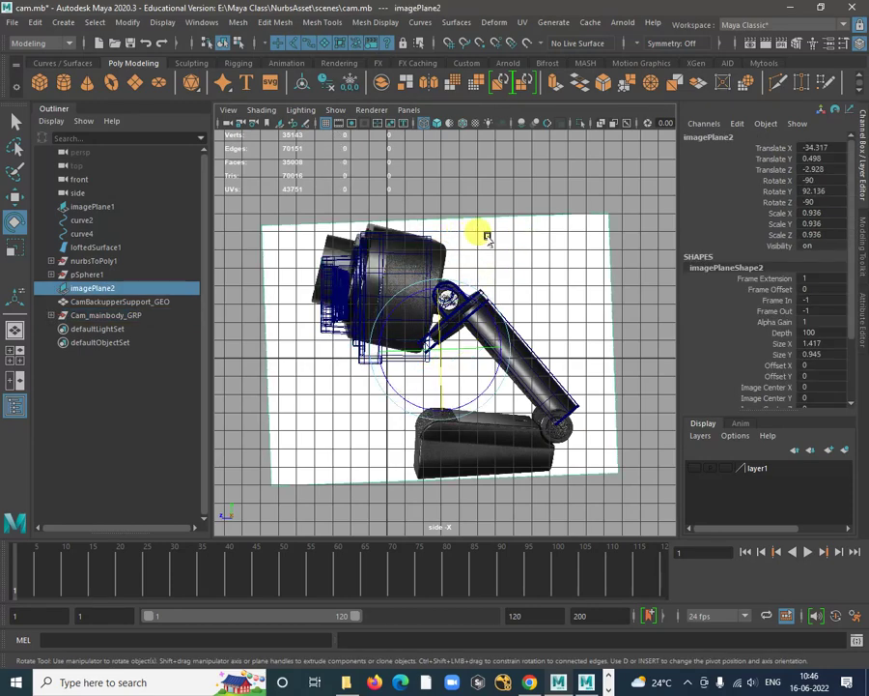
Insert two vertical edge loops around the middle of Backcam_GEO, aligned with the inner sides of the support arm's hinge tabs
key("space")
key("space")
left_click_drag(546, 203, 365, 217, "alt")
key("w")
left_click(522, 268)
scroll(450, 259, "up", 2)
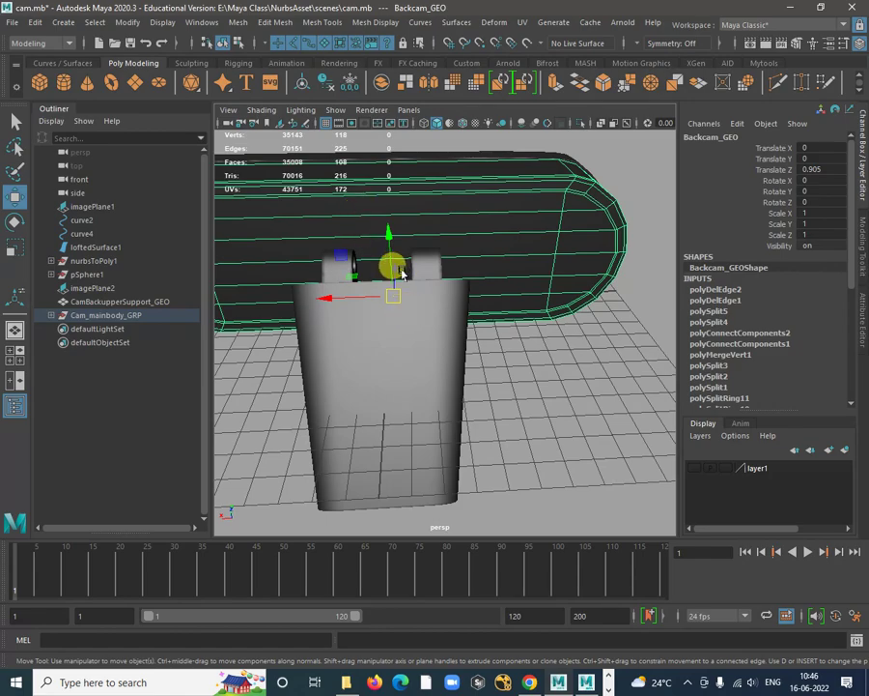
left_click_drag(402, 274, 385, 205, "alt")
left_click_drag(386, 300, 402, 322, "alt")
right_click_drag(402, 322, 431, 296, "alt")
left_click_drag(431, 299, 431, 250, "alt")
right_click(447, 203, "shift")
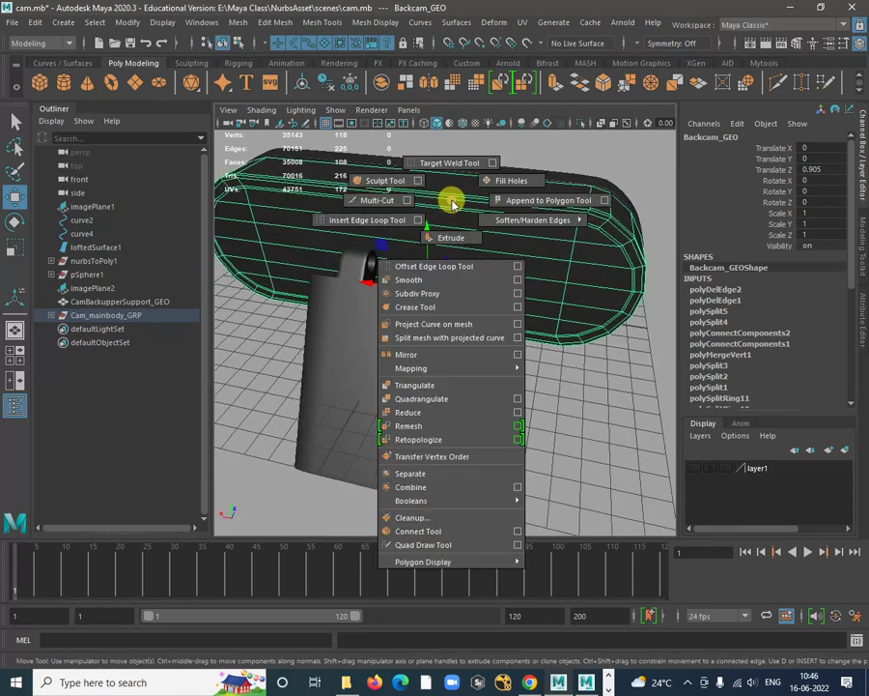
right_click_drag(452, 203, 368, 220, "shift")
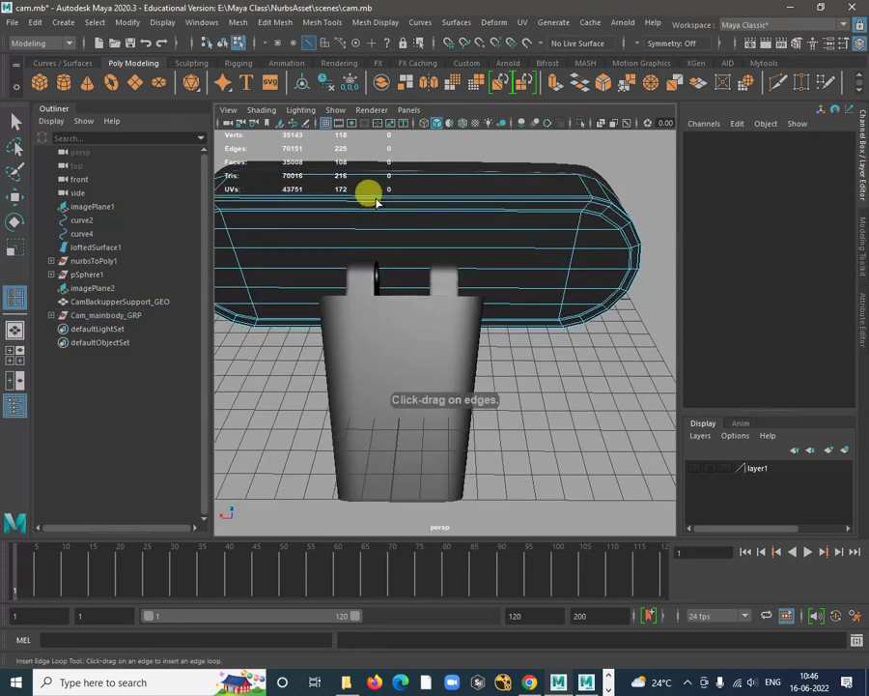
left_click_drag(376, 202, 373, 201)
left_click_drag(377, 208, 417, 203, "alt")
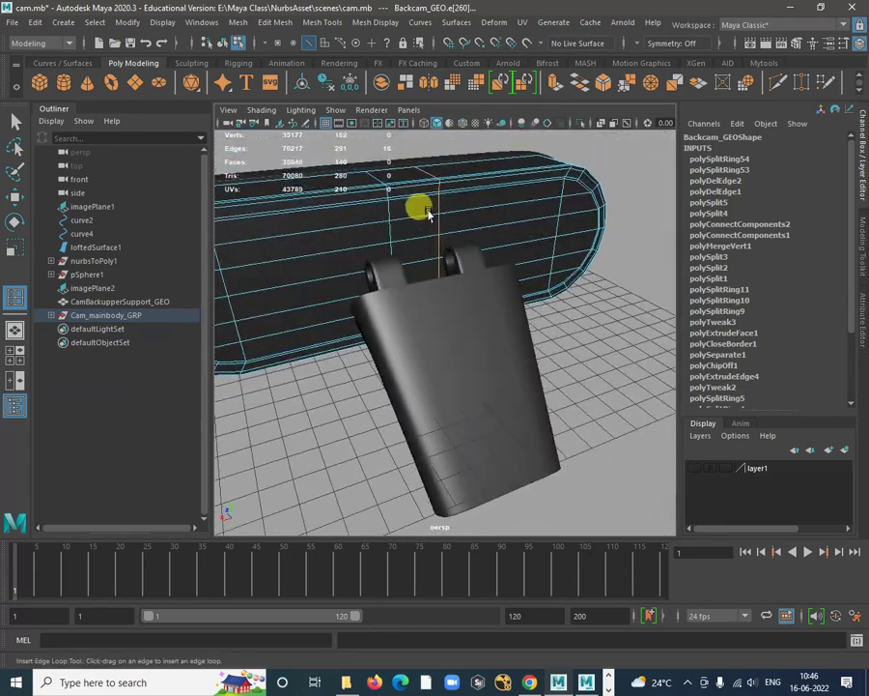
key("w")
right_click_drag(429, 201, 474, 201)
Isolate Backcam_GEO and the upper support arm in the perspective view
left_click(477, 361)
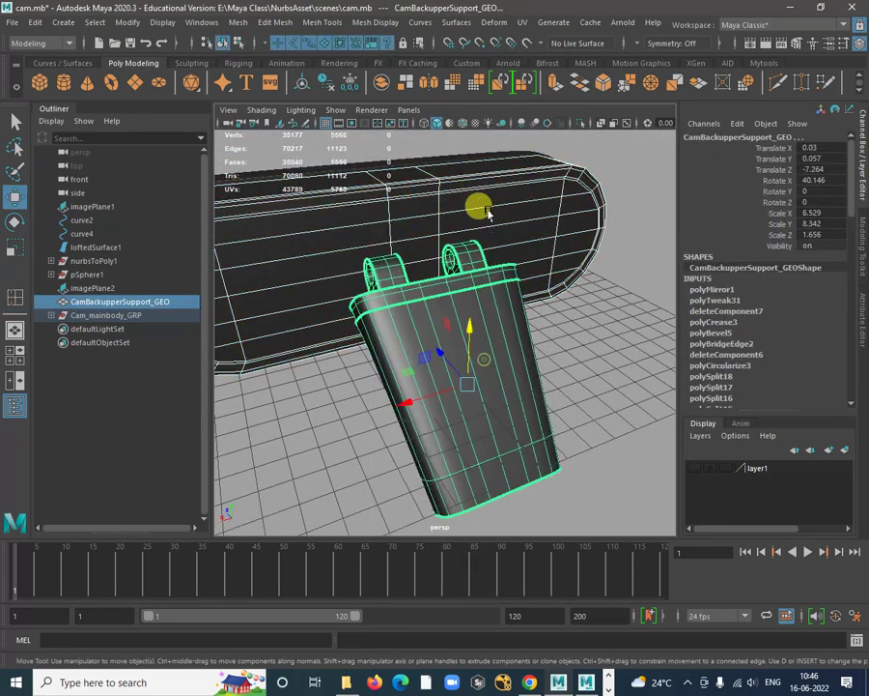
left_click(578, 122)
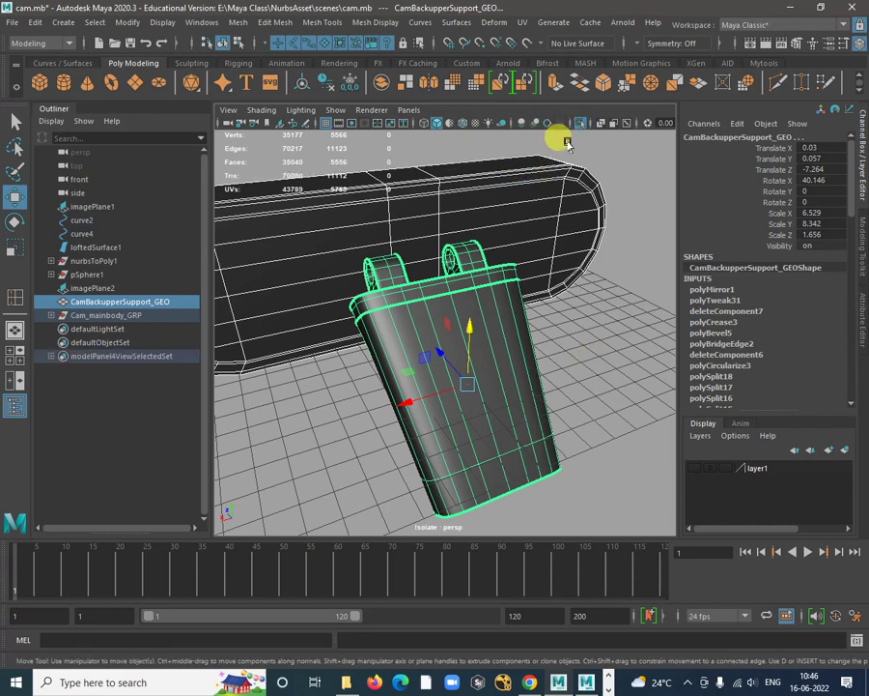
left_click(579, 122)
left_click(580, 123)
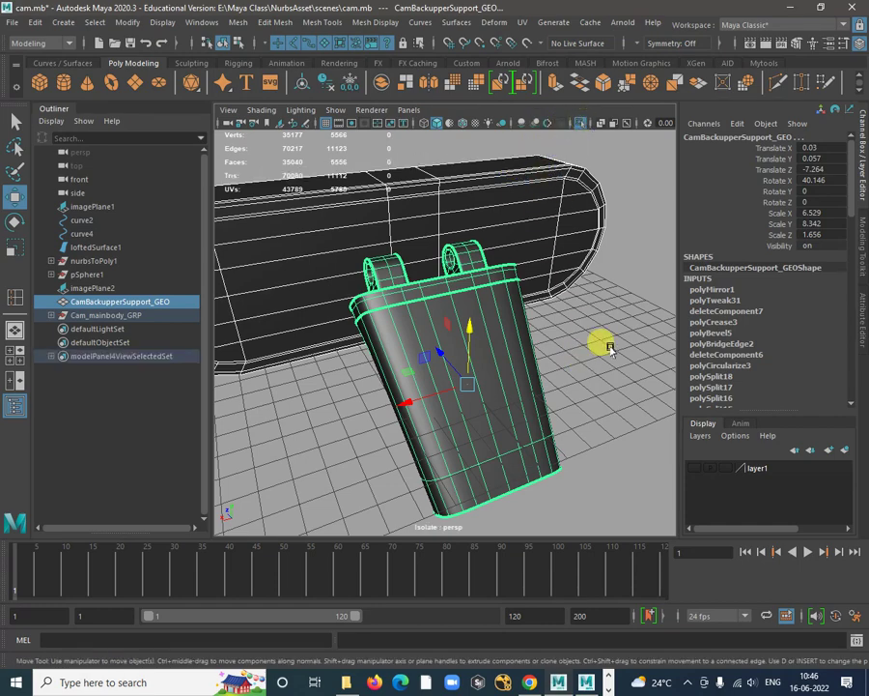
left_click(605, 343)
Delete the two Backcam_GEO faces between the new edge loops, directly behind the gap between the hinge tabs
left_click_drag(606, 343, 366, 367, "alt")
left_click(455, 215)
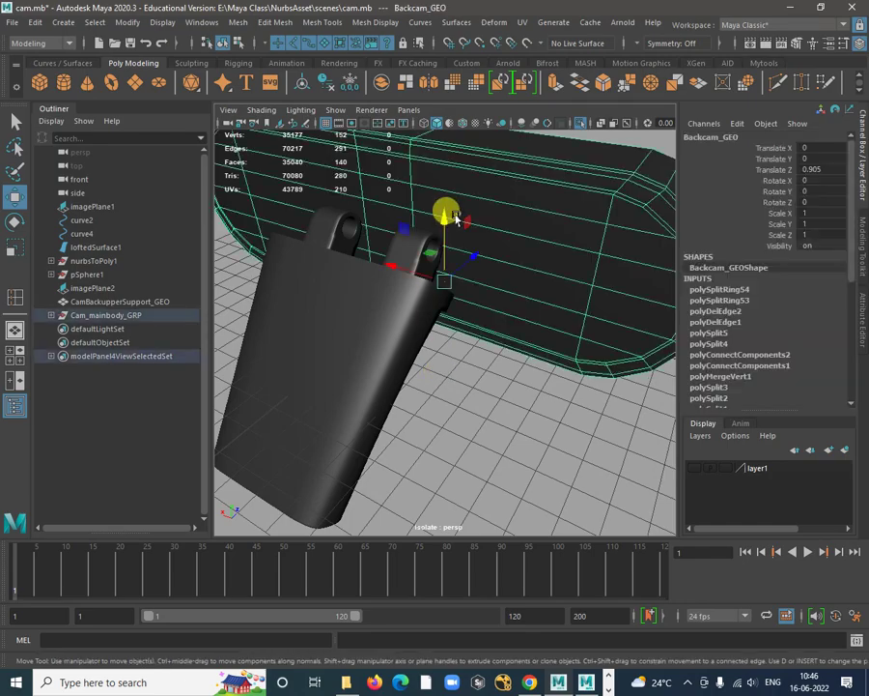
scroll(455, 217, "down", 4)
left_click_drag(455, 217, 420, 290, "alt")
scroll(455, 262, "up", 4)
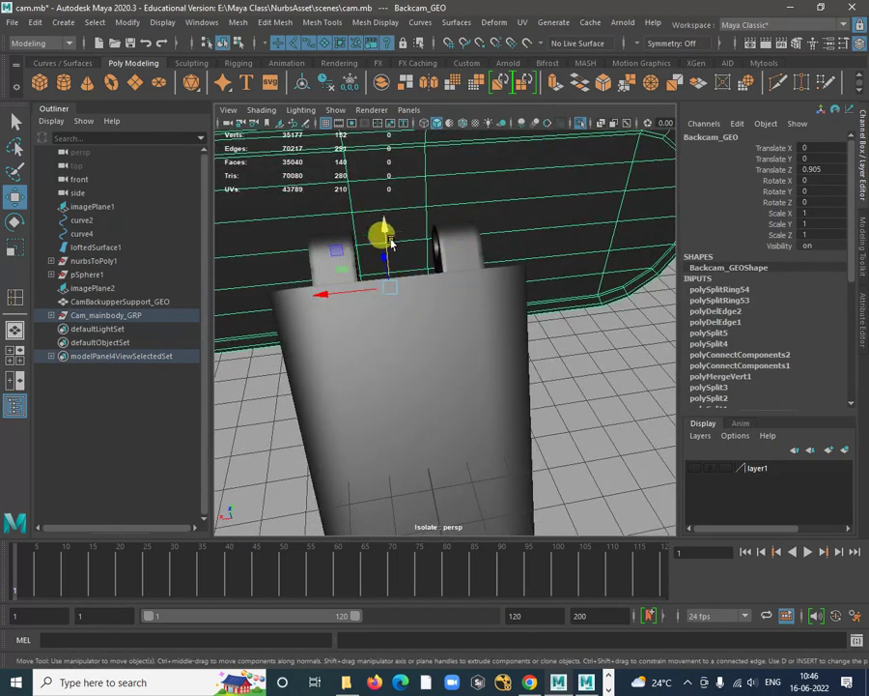
left_click_drag(390, 243, 399, 267, "alt")
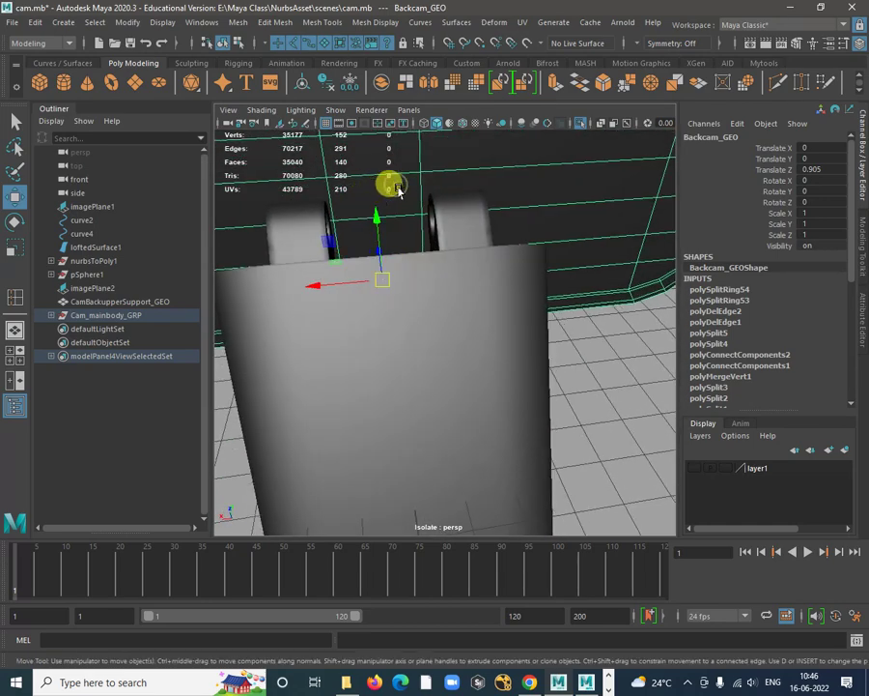
right_click(398, 189)
left_click(404, 226)
left_click(394, 232)
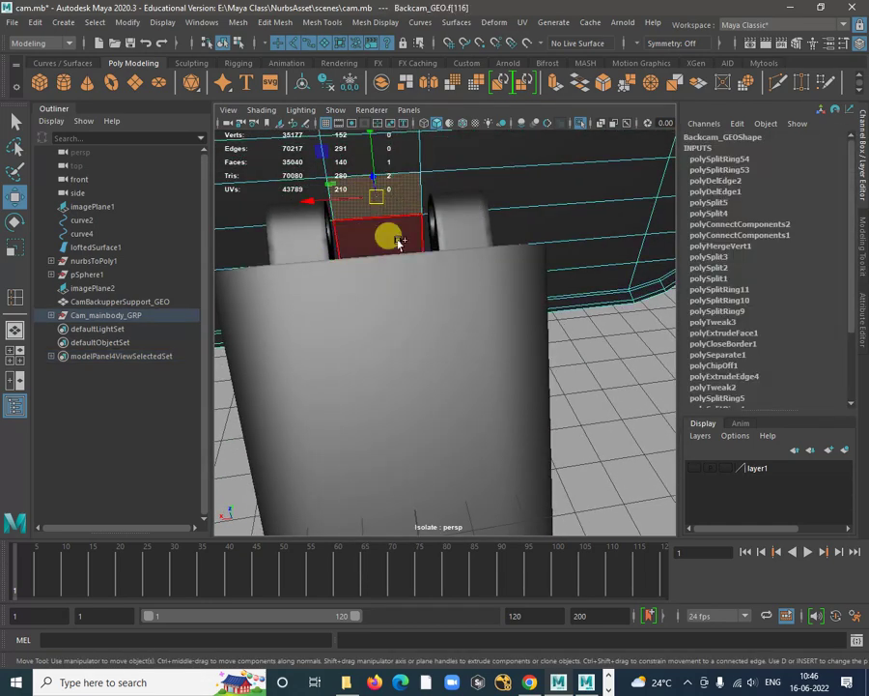
mouse_move(394, 233)
left_mouse_down("alt")
mouse_move(450, 256)
mouse_move(509, 259)
mouse_move(377, 264)
mouse_move(404, 290)
mouse_move(493, 281)
mouse_move(402, 254)
left_mouse_up("alt")
key("Delete")
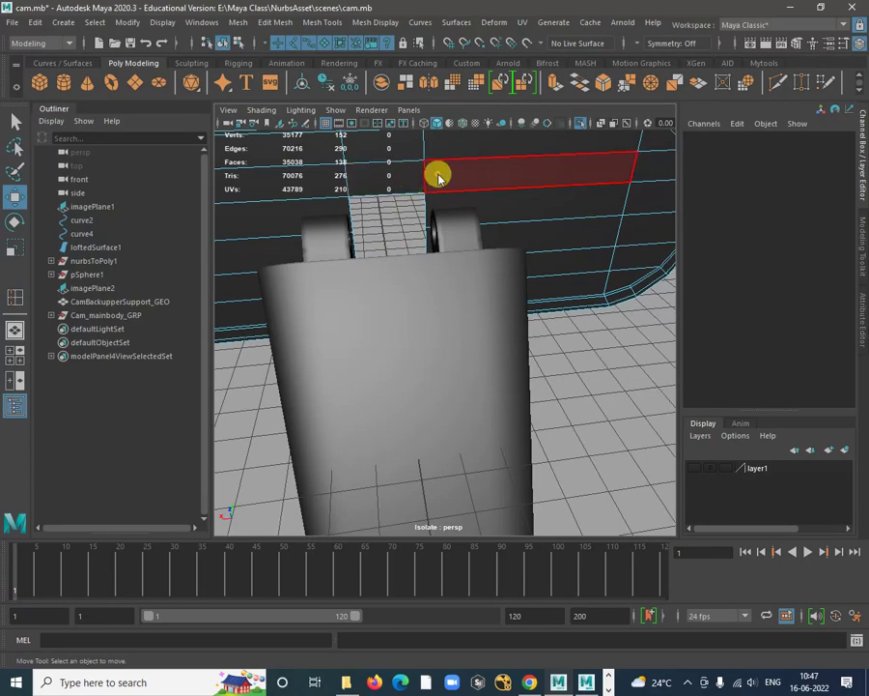
Create a polygon cylinder and move it in the side view onto the hinge at about Y 3.307, Z -3.307
left_click_drag(437, 175, 439, 179)
left_click_drag(468, 228, 450, 257, "alt")
key("space")
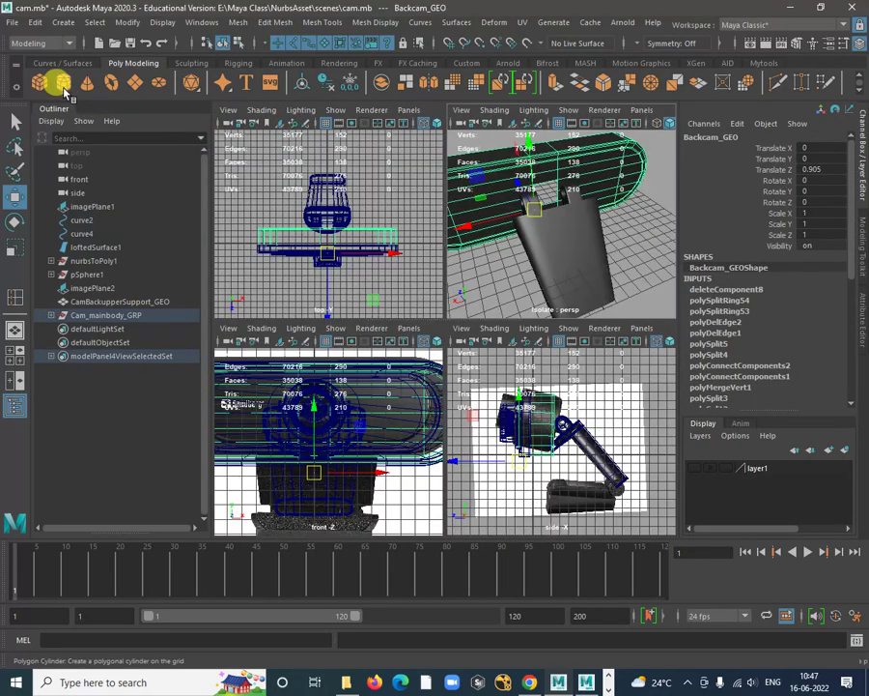
left_click(464, 451)
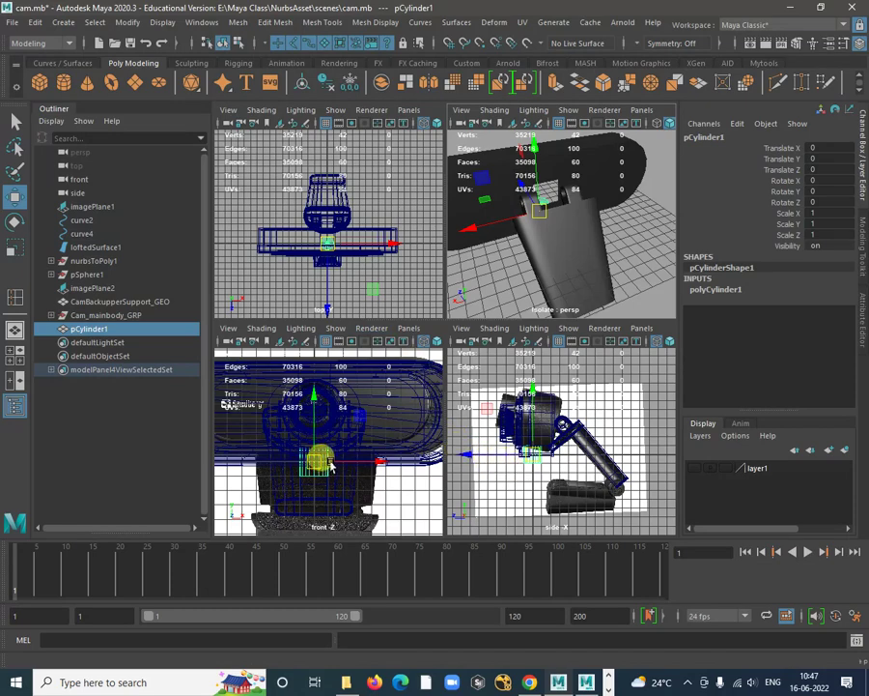
key("space")
left_click_drag(367, 364, 442, 289)
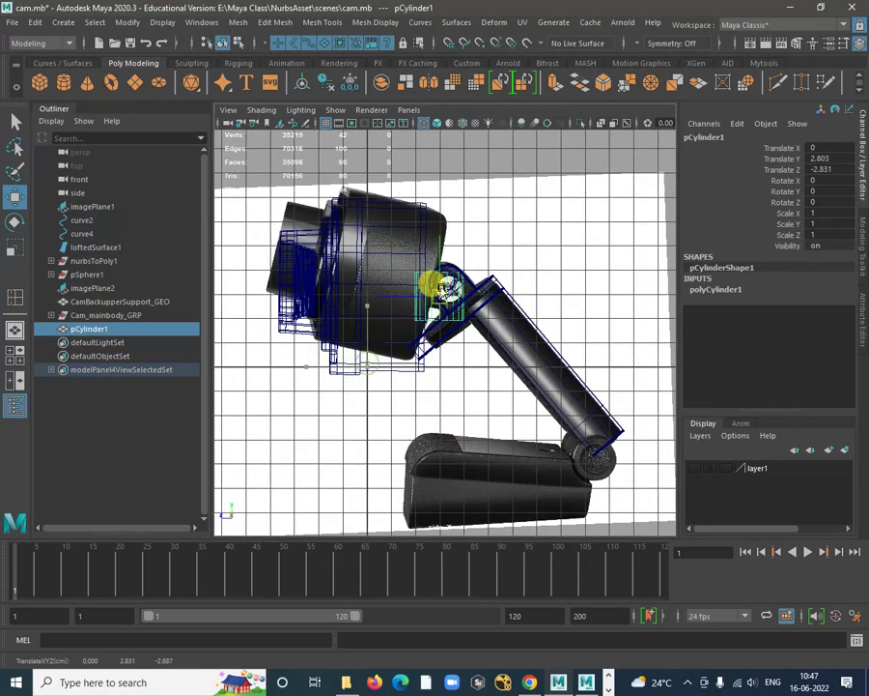
scroll(445, 283, "up", 3)
scroll(474, 279, "down", 2)
Rotate the cylinder -90° on Z and scale it uniformly to about 0.672 to fit between the hinge tabs
key("e")
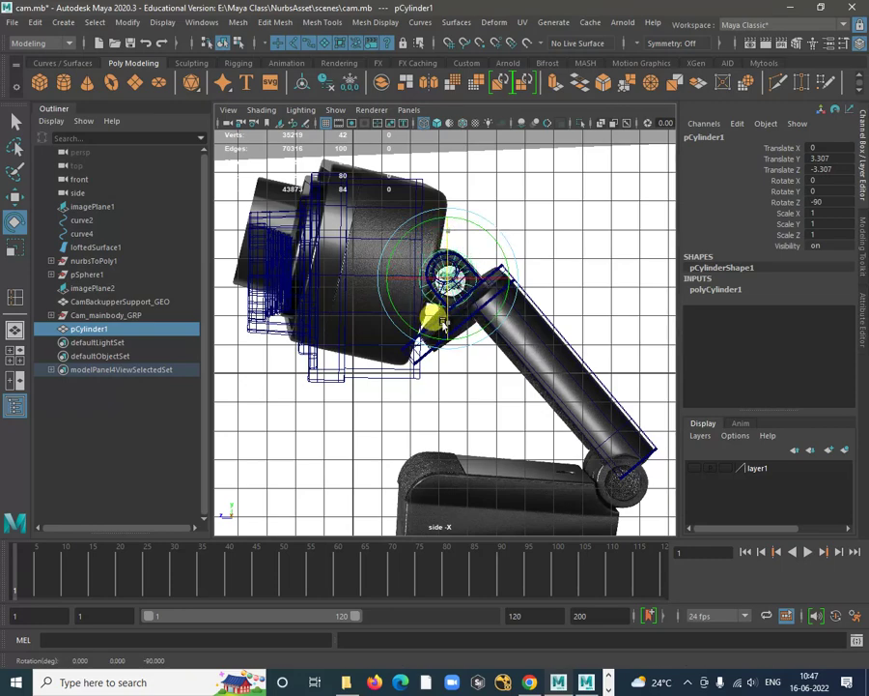
key("r")
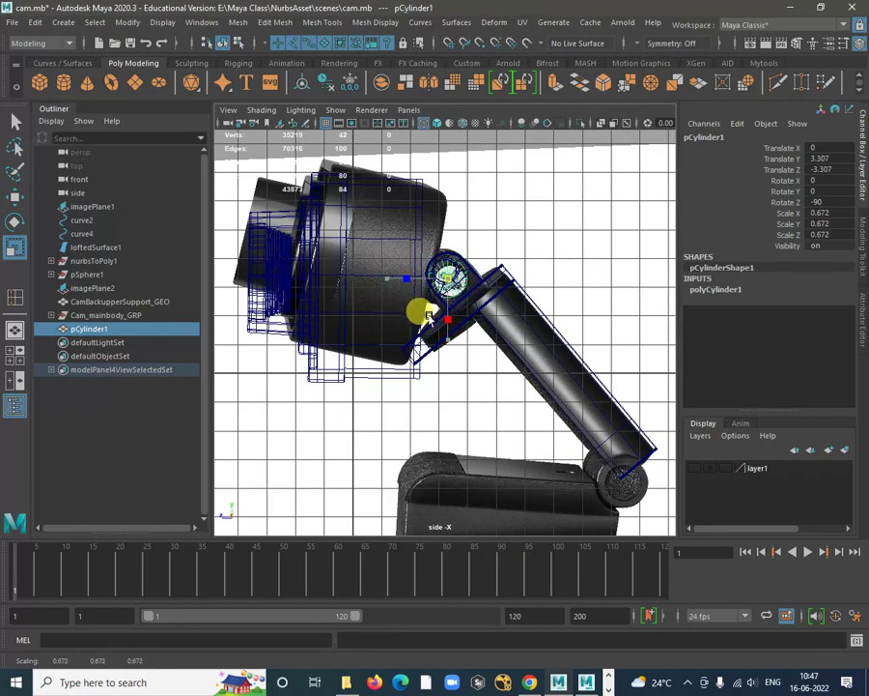
key("space")
key("space")
Isolate Backcam_GEO and the hinge cylinder in the perspective view, leaving out the support arm
left_click_drag(567, 297, 509, 311, "alt")
left_click(509, 311, "shift")
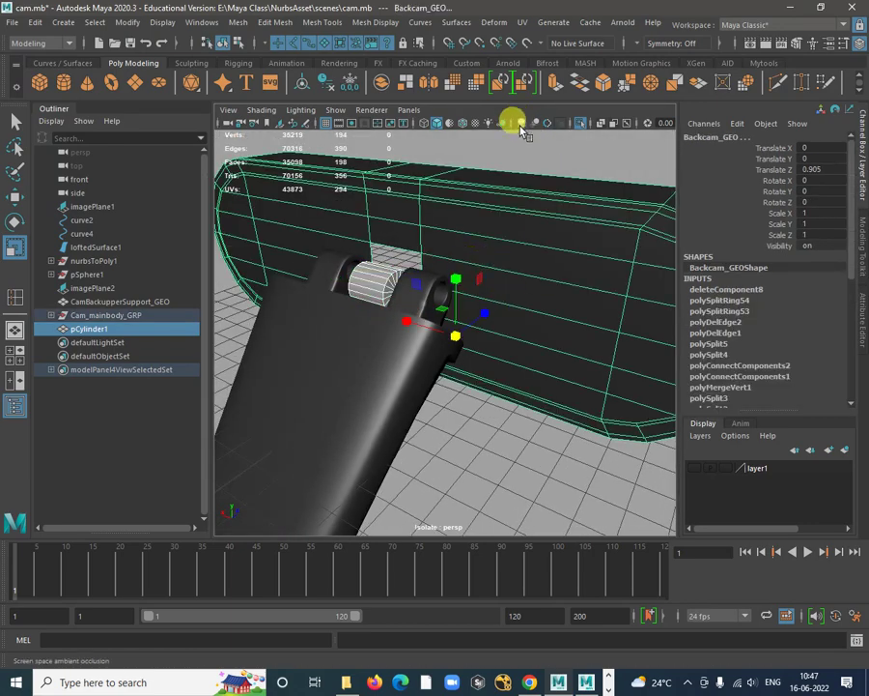
left_click(584, 123)
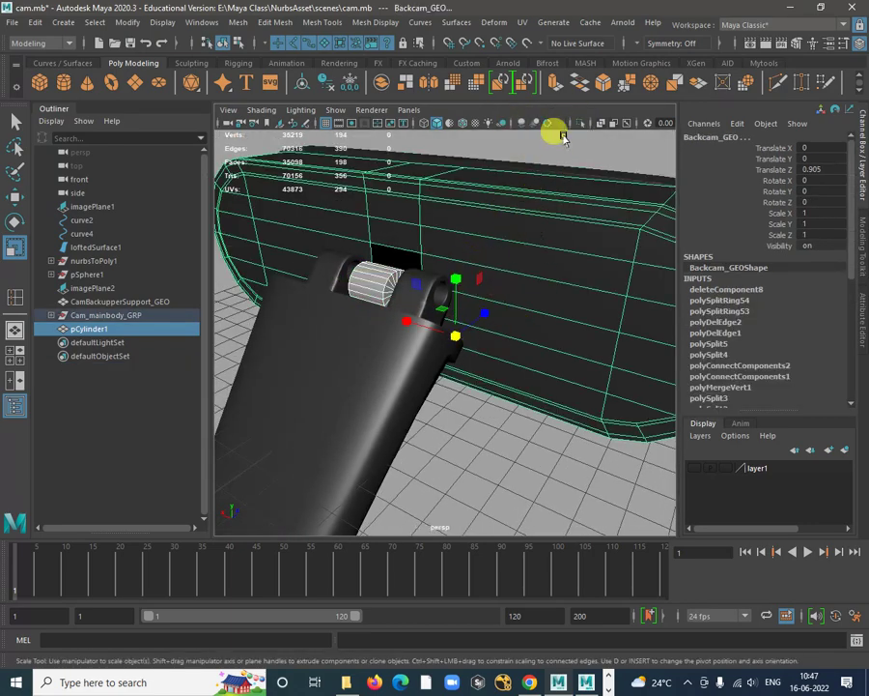
left_click(579, 123)
left_click_drag(523, 404, 507, 322, "alt")
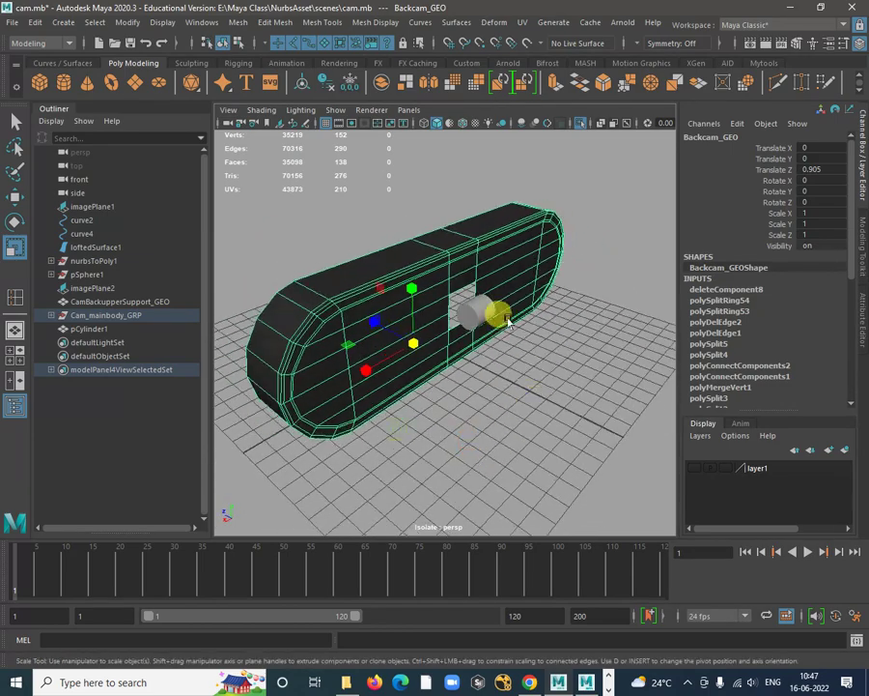
Delete the half of the cylinder's faces that points toward the back mesh, leaving an open half cylinder
right_click_drag(507, 320, 502, 436, "alt")
left_click(450, 327)
right_click_drag(500, 342, 504, 396, "alt")
left_click_drag(505, 397, 446, 274, "alt")
key("w")
right_click_drag(455, 252, 459, 289)
left_click_drag(491, 350, 458, 321, "alt")
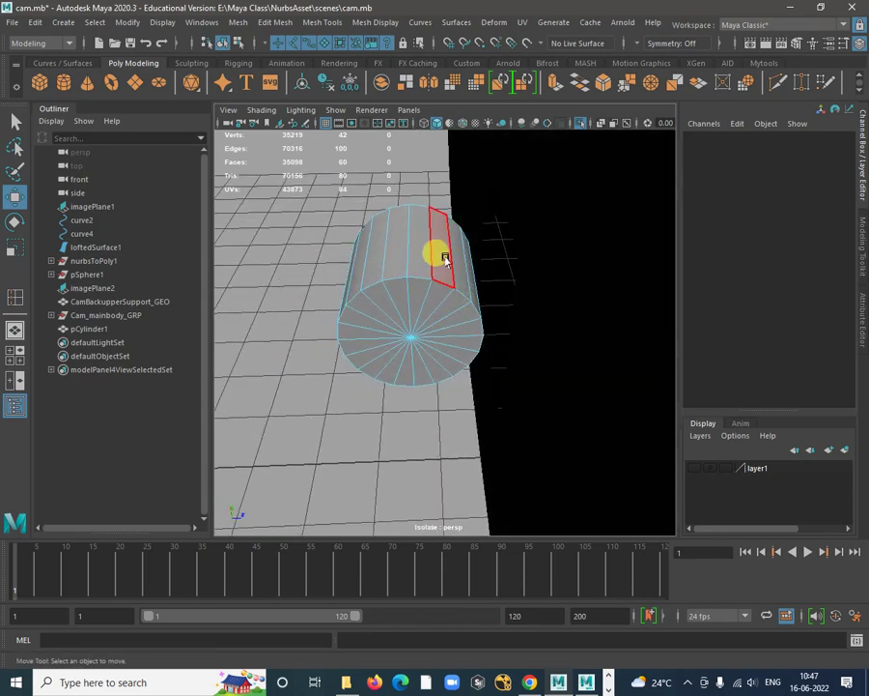
left_click_drag(495, 223, 396, 278, "alt")
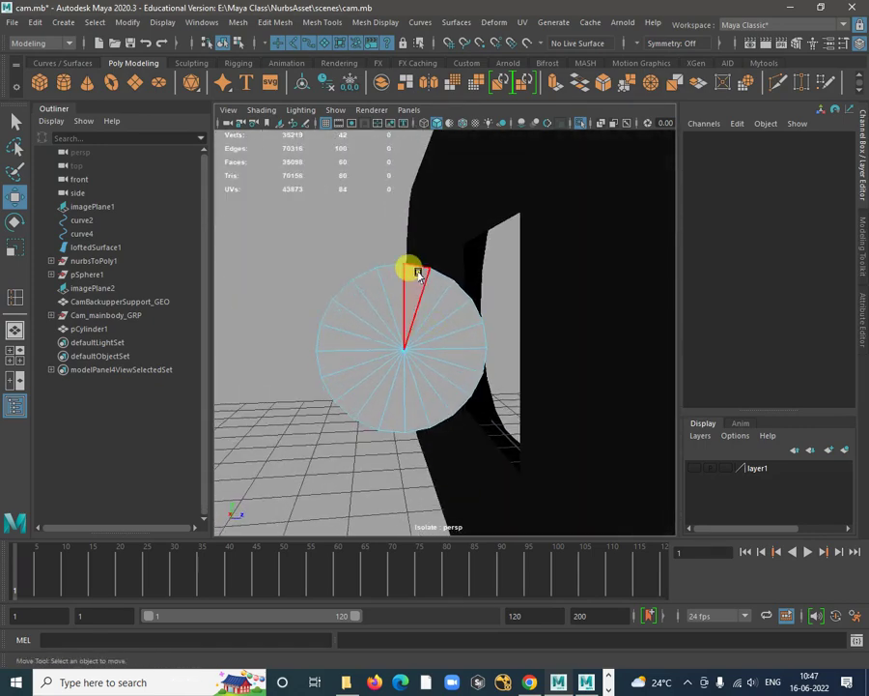
right_click_drag(417, 273, 422, 307)
left_click(432, 328)
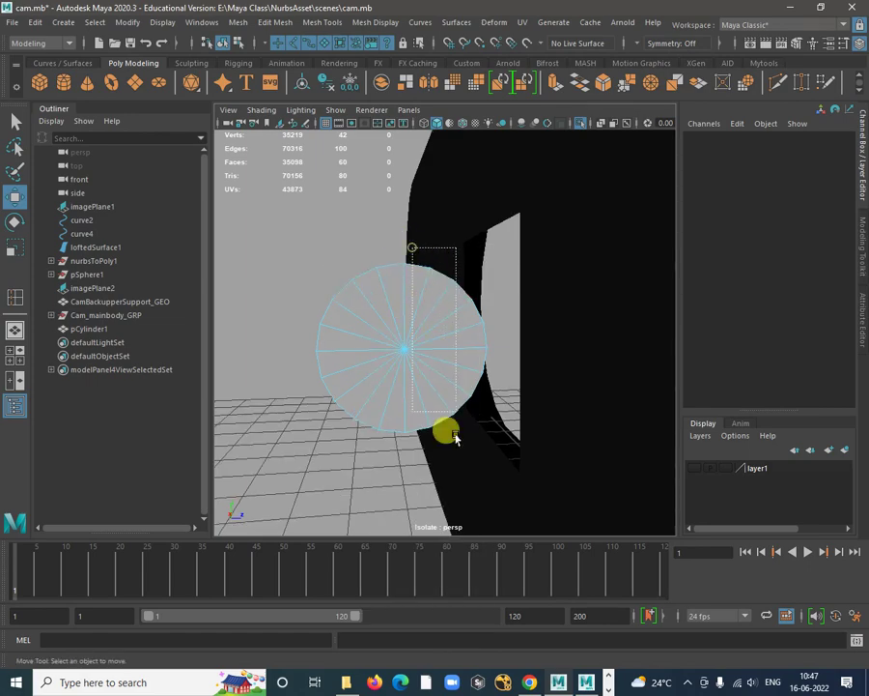
left_click_drag(456, 437, 460, 444)
left_click_drag(477, 531, 643, 418, "alt")
key("Delete")
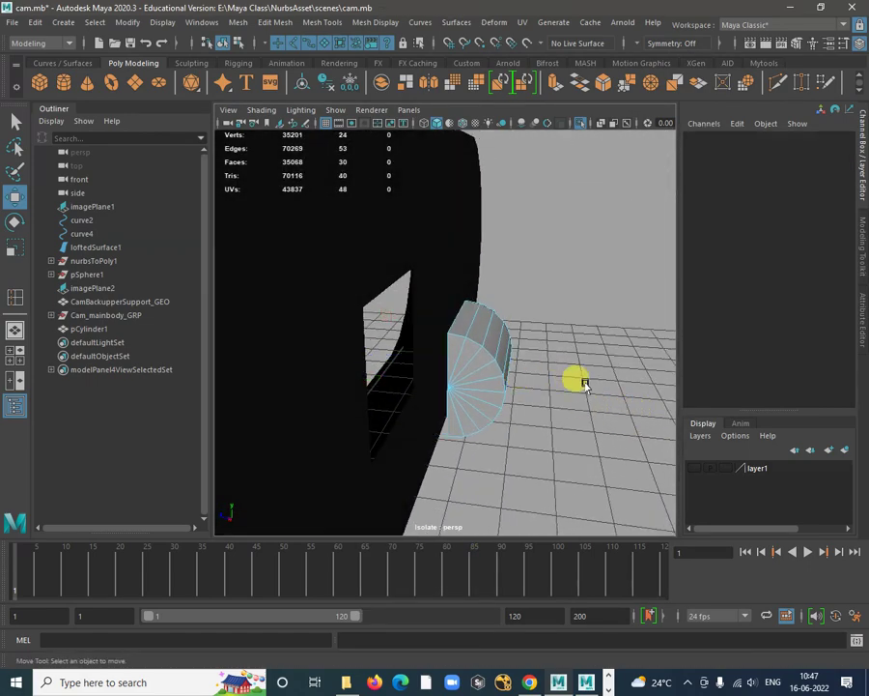
Combine the half cylinder and Backcam_GEO into one mesh
left_click_drag(584, 384, 383, 291, "alt")
right_click(387, 292)
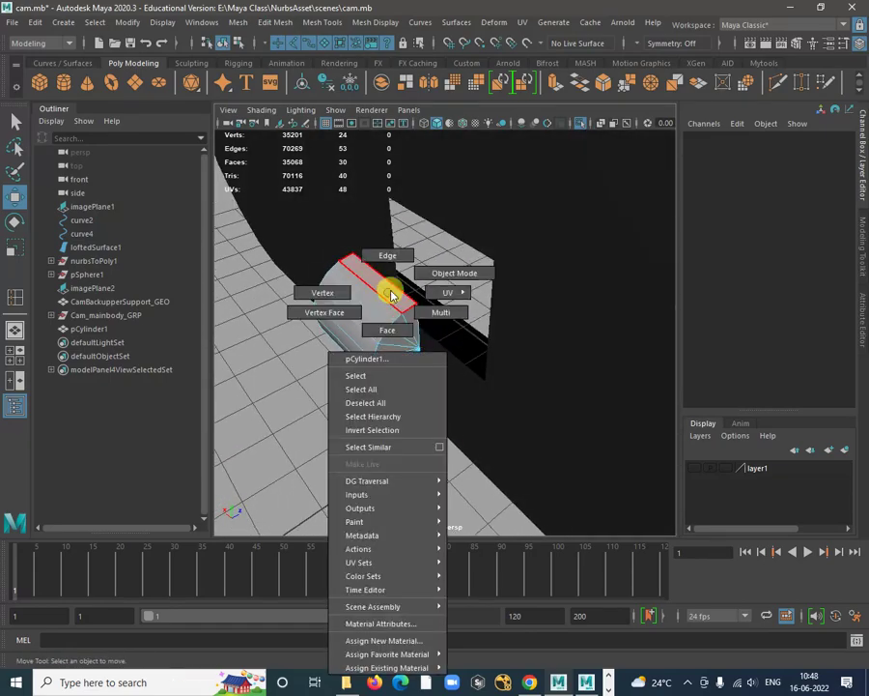
right_click_drag(391, 294, 452, 273)
left_click(471, 238)
left_click_drag(470, 239, 431, 283, "alt")
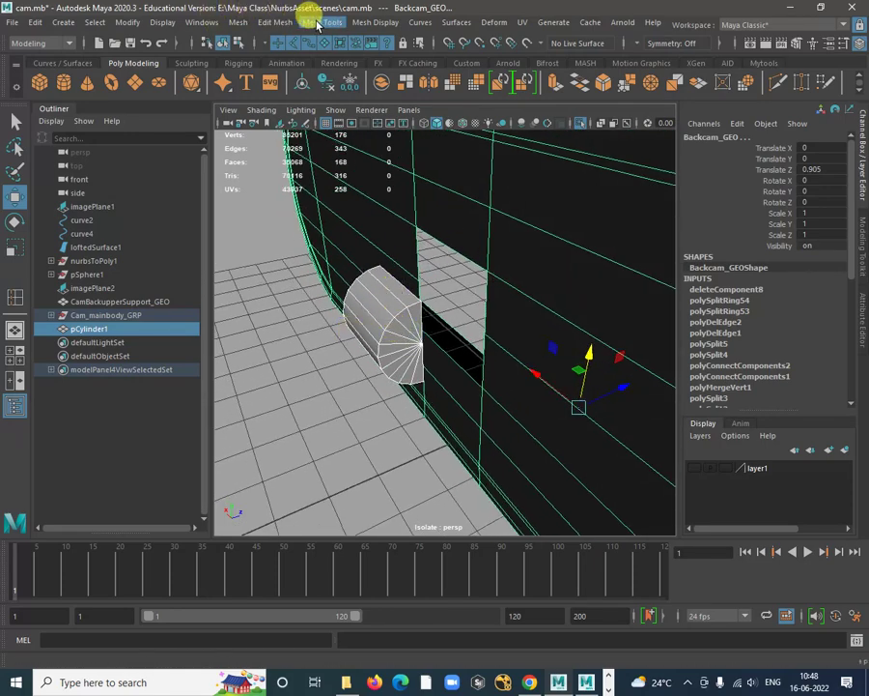
left_click(266, 26)
mouse_move(235, 21)
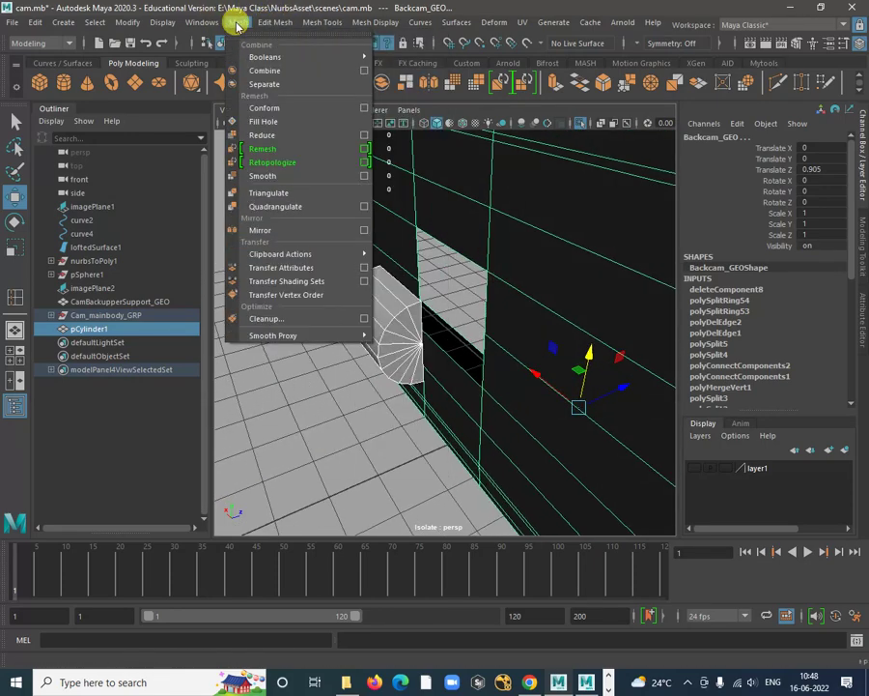
left_click(263, 73)
Try to bridge the half cylinder's upper open edge to the upper edge of the opening in the back mesh
mouse_move(394, 363)
left_mouse_down("alt")
mouse_move(379, 316)
mouse_move(398, 352)
left_mouse_up("alt")
left_click_drag(402, 309, 355, 287, "alt")
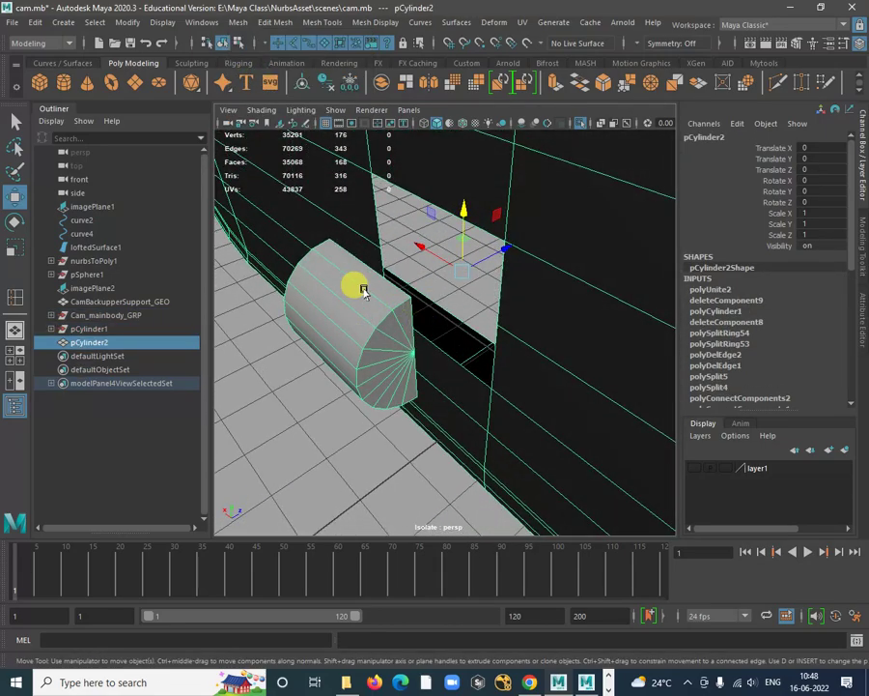
right_click_drag(358, 282, 355, 242)
left_click(369, 271)
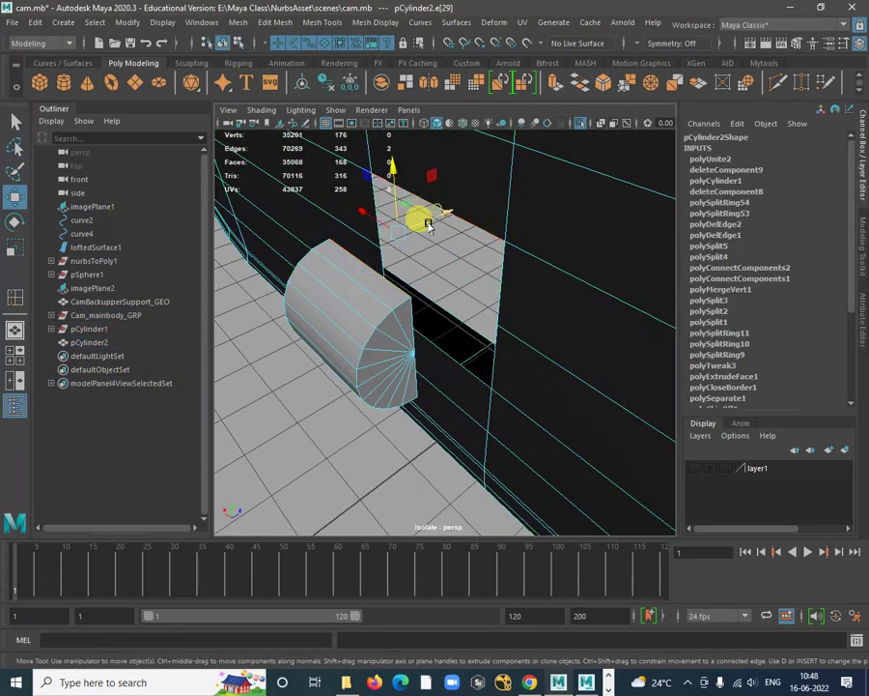
right_click(422, 193, "shift")
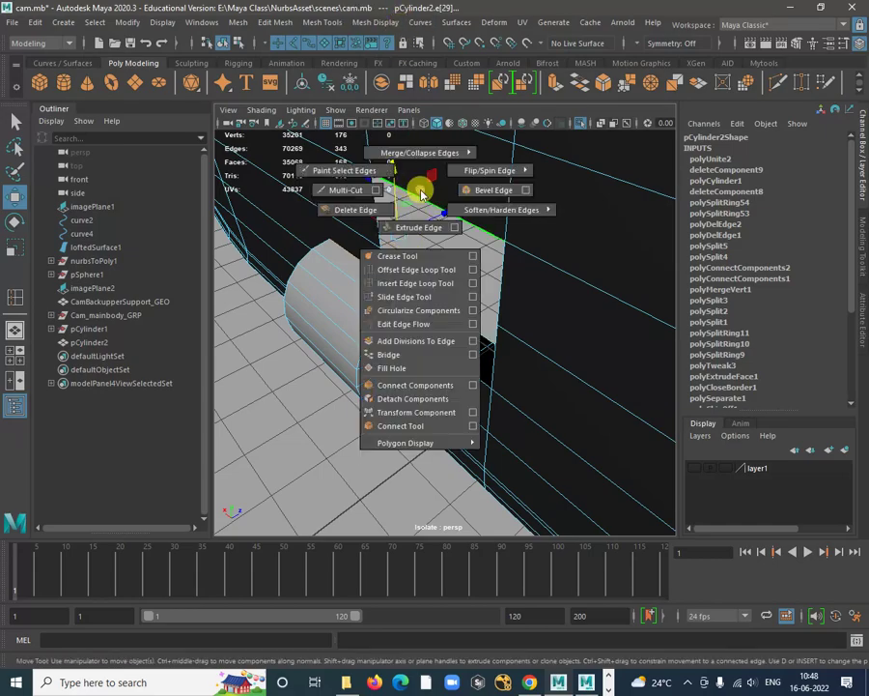
left_click(390, 355)
left_click_drag(394, 350, 366, 267, "alt")
key("ctrl+z")
Scale the opening's upper and lower edges closer together vertically to match the half cylinder's height
key("w")
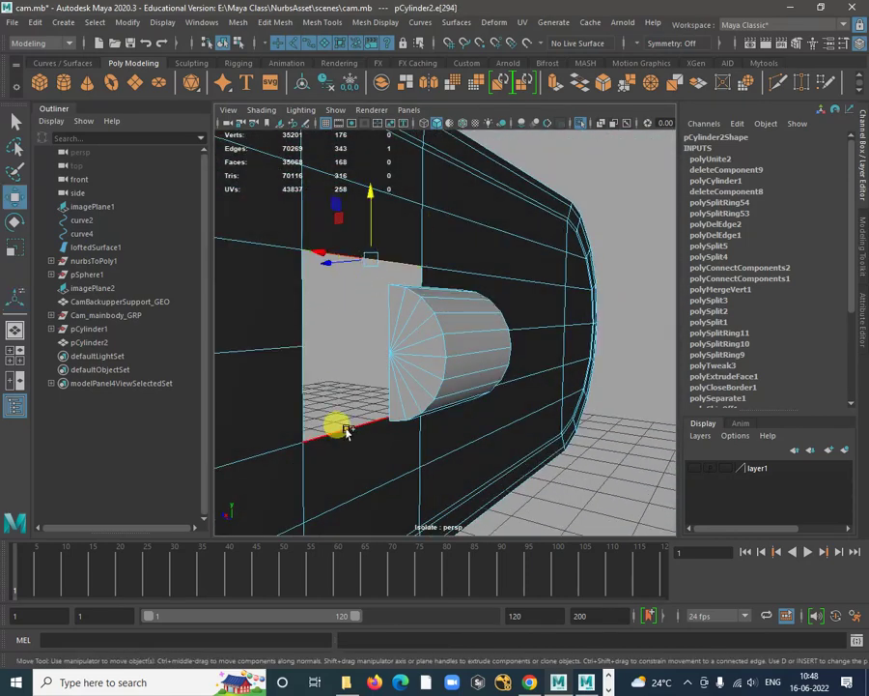
key("r")
left_click_drag(368, 289, 159, 383)
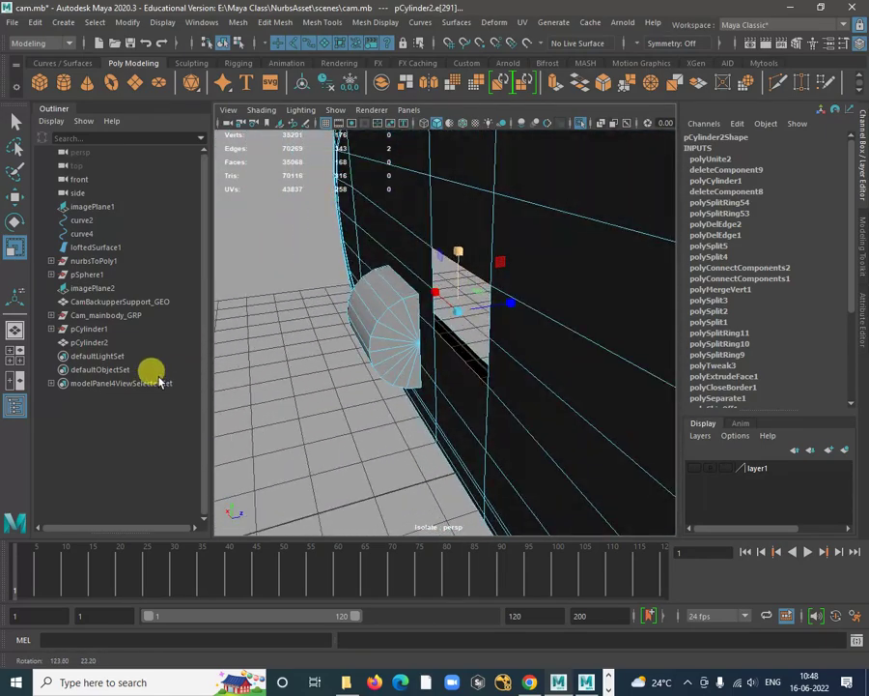
left_click_drag(451, 321, 492, 348, "alt")
Bridge the half cylinder's open edges at one end to the opening's side edges, and its upper edge to the opening's upper edge
key("w")
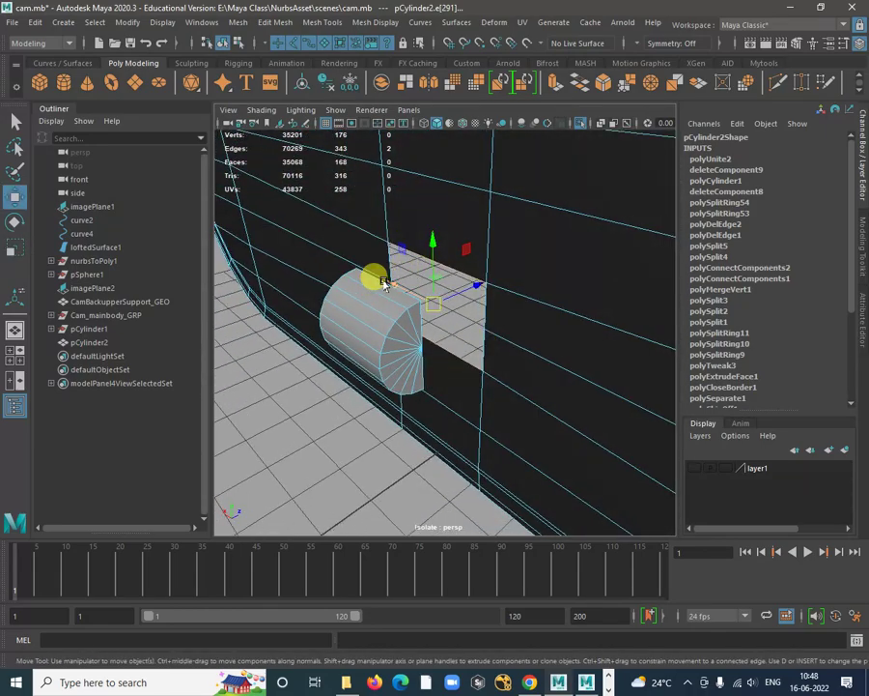
left_click_drag(401, 307, 445, 302, "alt")
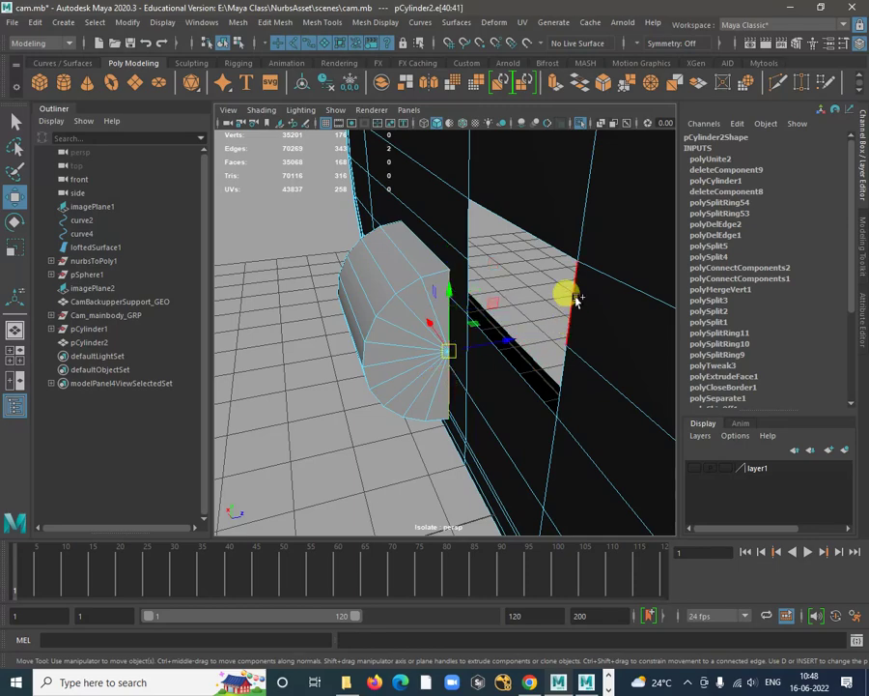
left_click_drag(561, 396, 583, 379, "alt")
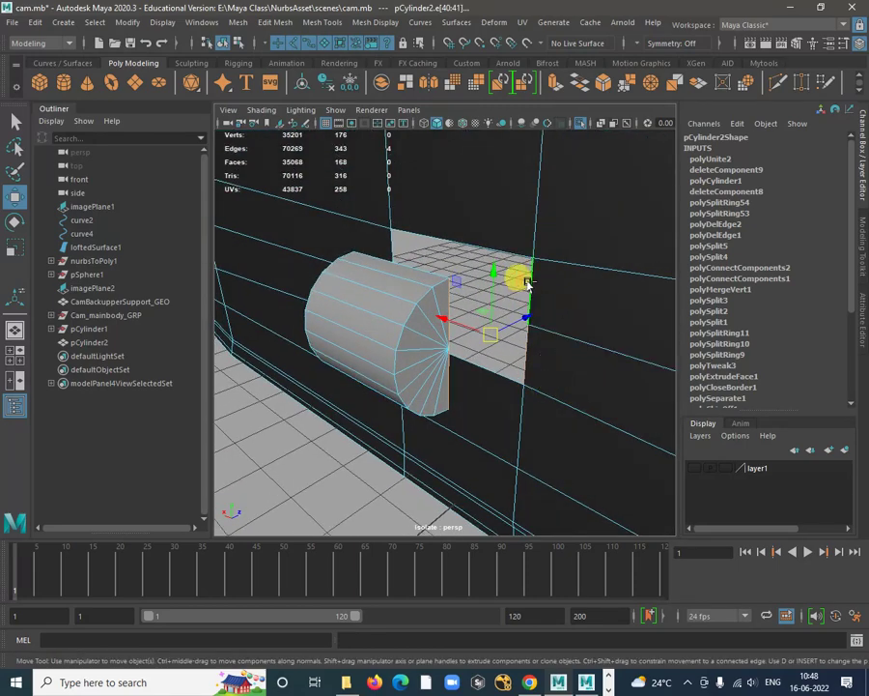
right_click_drag(523, 277, 543, 367, "shift")
right_click_drag(522, 449, 522, 449, "shift")
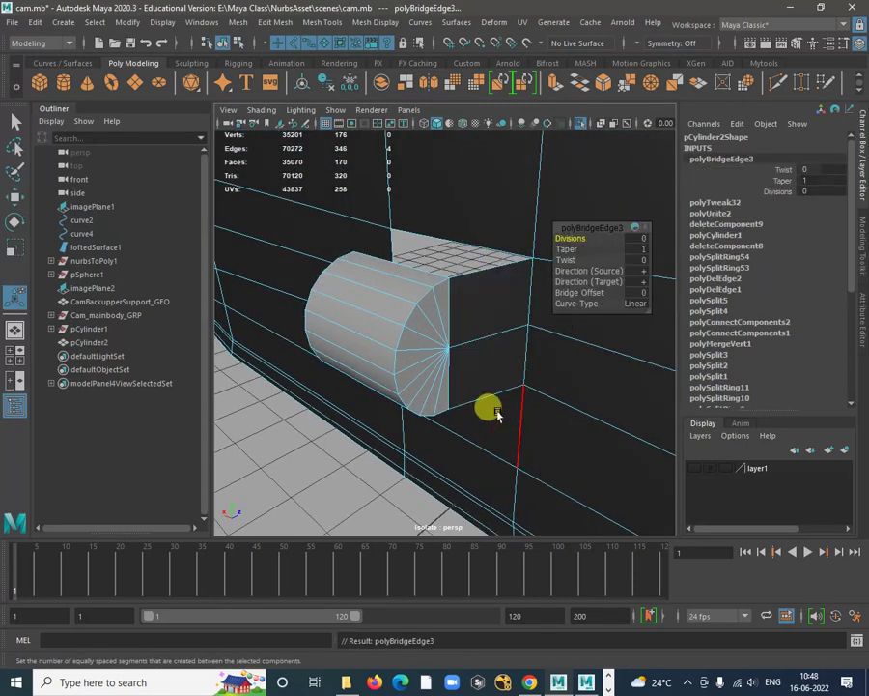
left_click_drag(488, 410, 501, 388, "alt")
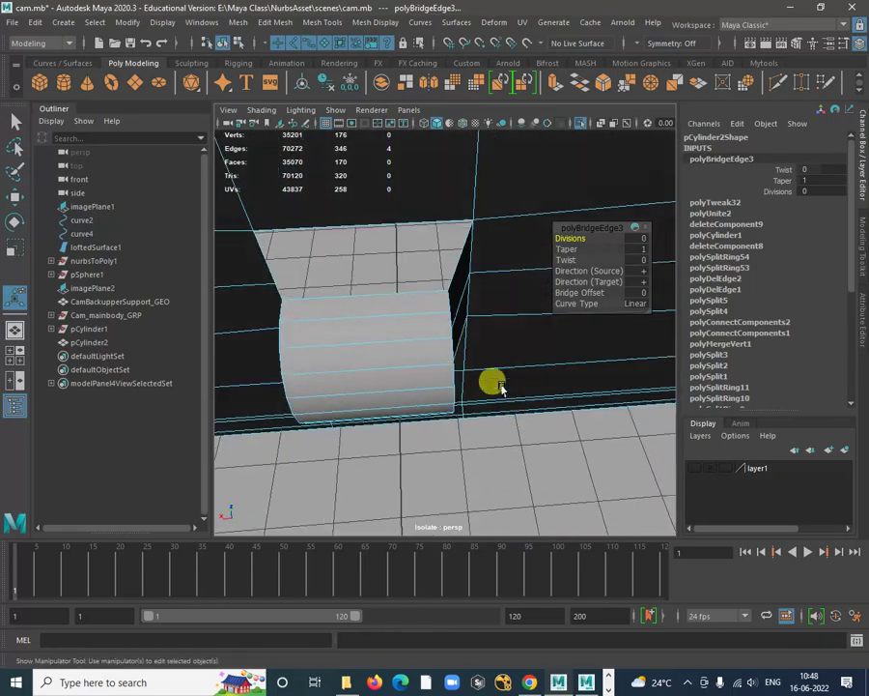
left_click(387, 225)
key("g")
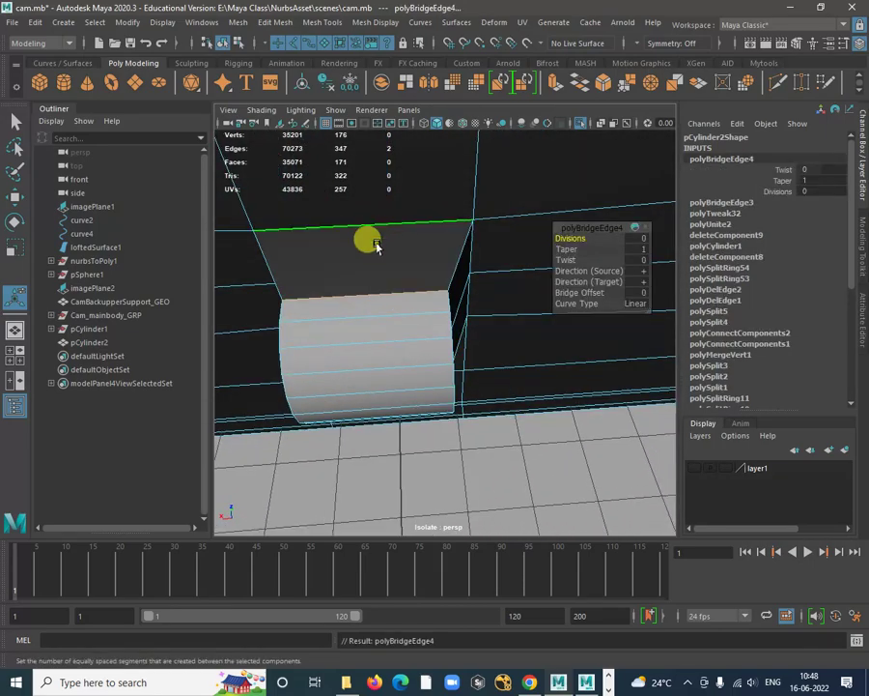
Bridge the half cylinder's other end and its lower edge to the matching edges of the opening, closing the hinge block
left_click_drag(377, 245, 364, 338, "alt")
left_click(364, 425)
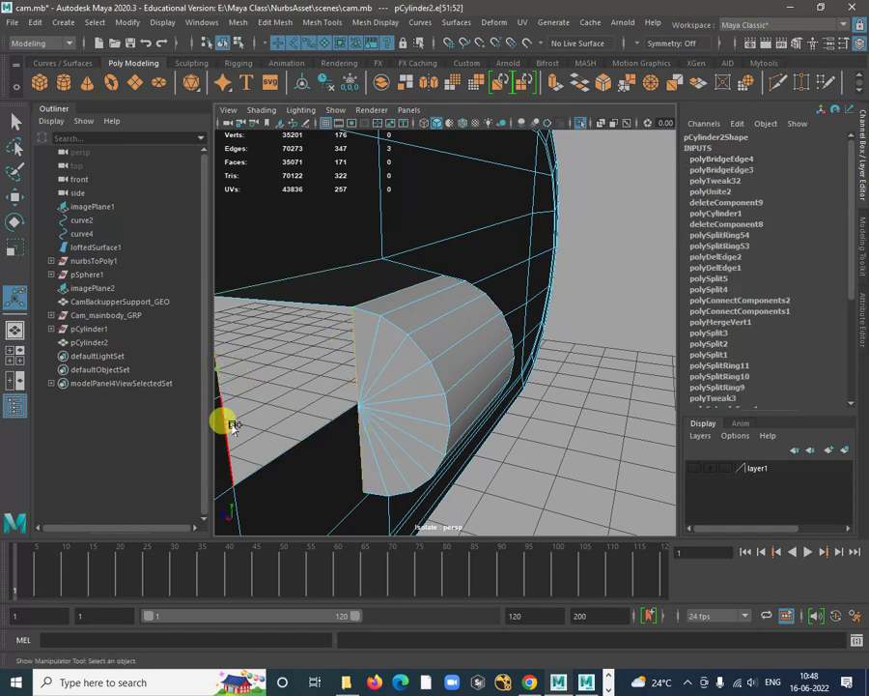
right_click_drag(221, 445, 214, 439, "shift")
left_click_drag(213, 438, 349, 379, "alt")
left_click(373, 351)
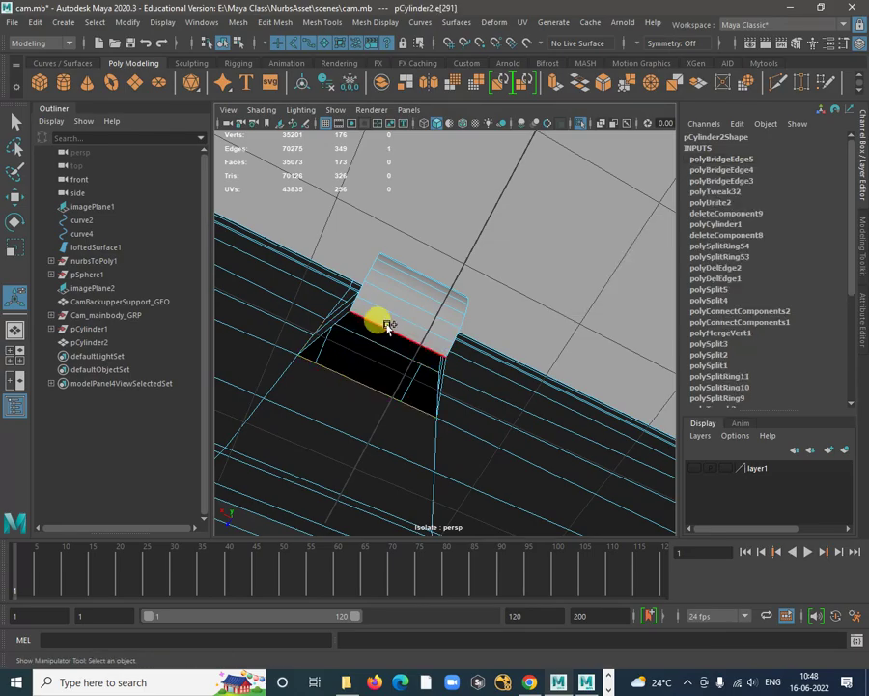
right_click_drag(382, 334, 381, 329, "shift")
left_click_drag(381, 329, 423, 319, "alt")
right_click_drag(429, 310, 488, 276)
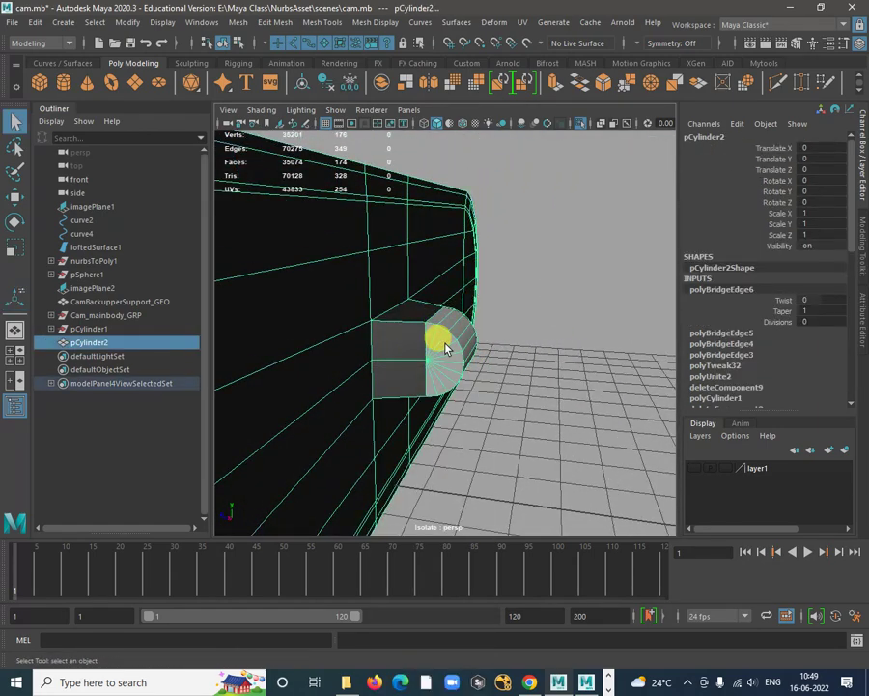
Assign an existing material to the combined back and hinge mesh so it shades uniformly
right_click_drag(434, 314, 467, 499)
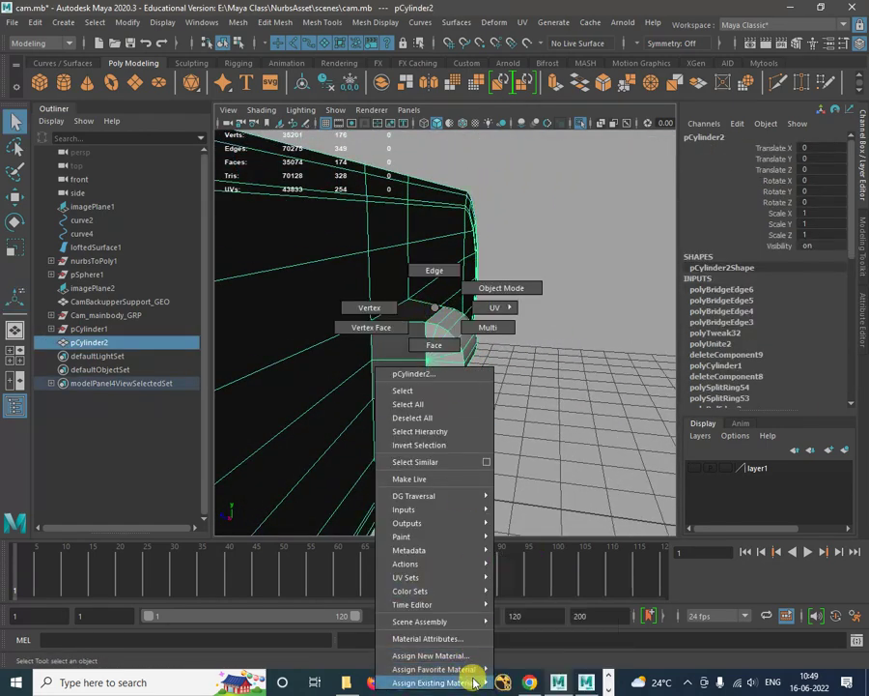
right_click_drag(475, 682, 482, 684)
right_click_drag(527, 659, 526, 639)
left_click(565, 411)
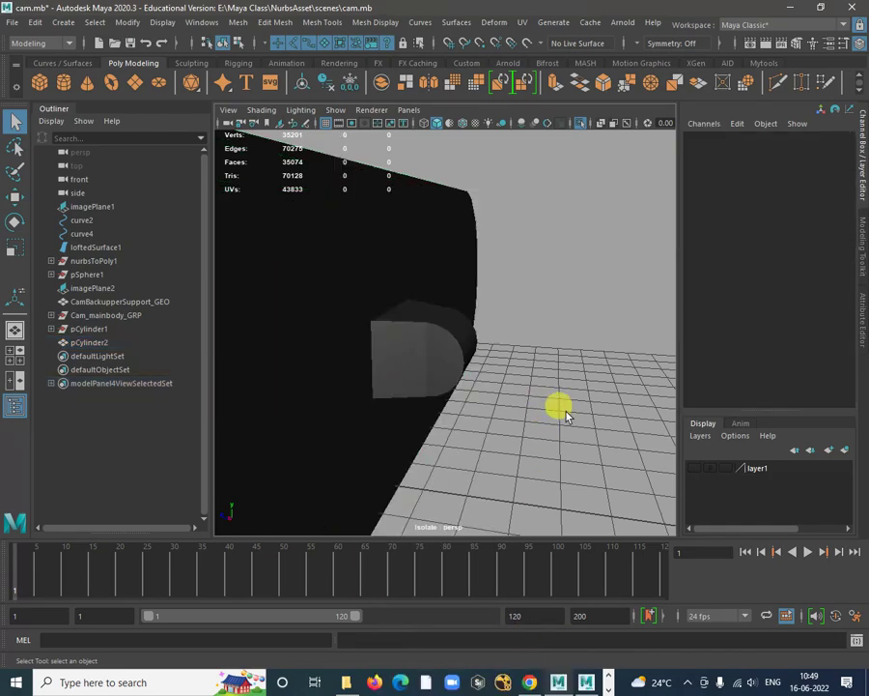
Preview the combined mesh smoothed to inspect the hinge shape, and return it to unsmoothed display
left_click_drag(565, 410, 422, 349, "alt")
left_click(422, 349)
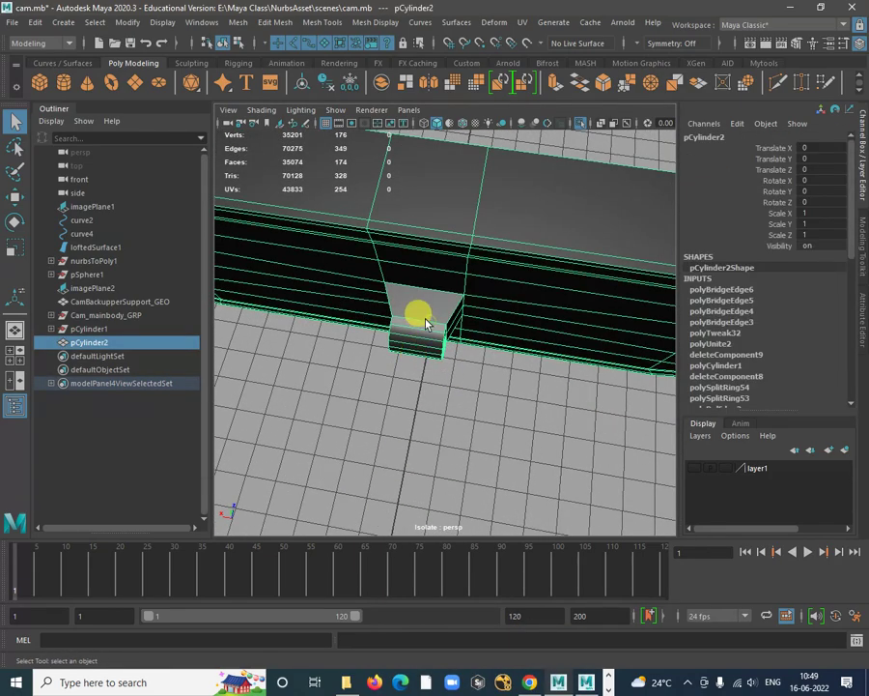
key("3")
left_click(415, 417)
left_click_drag(415, 418, 389, 390, "alt")
left_click(431, 344)
key("1")
Extrude the flat faces at both ends of the hinge and scale them inward to about 0.83 as a supporting inset
left_click_drag(404, 293, 494, 287, "alt")
right_click_drag(496, 289, 498, 322)
left_click(446, 307)
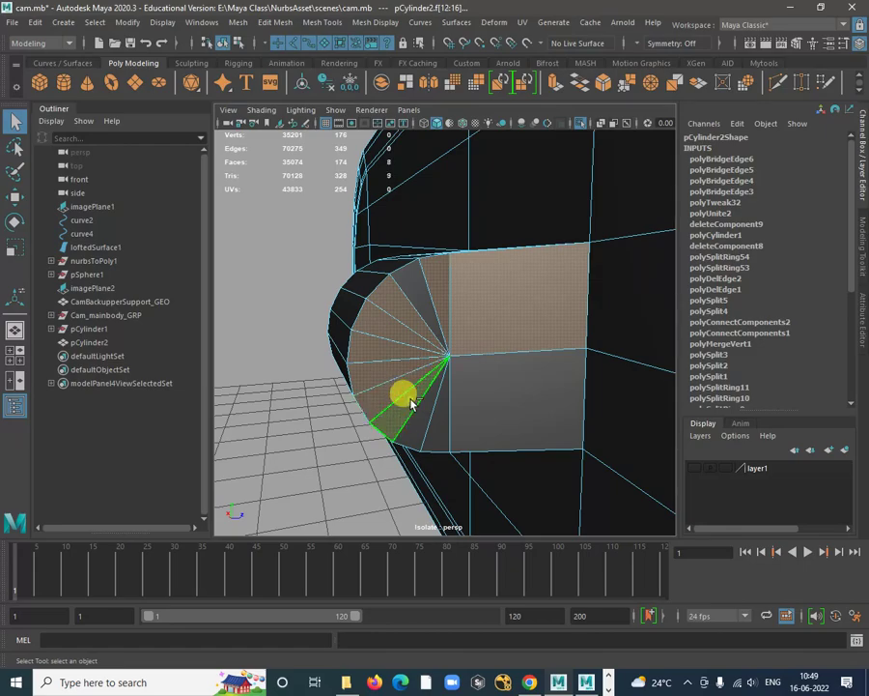
left_click_drag(460, 411, 435, 247, "alt")
left_click(437, 249)
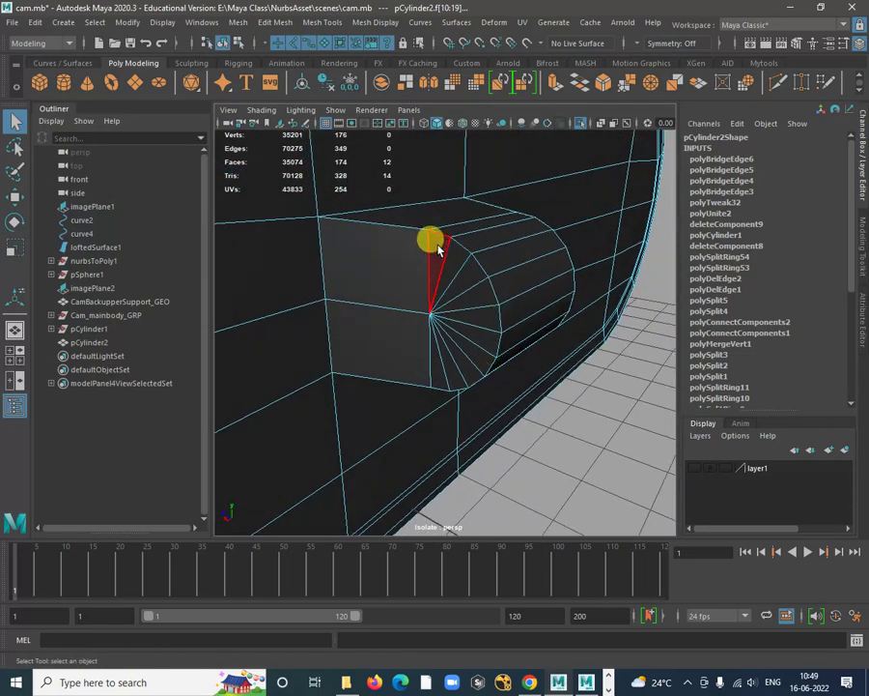
left_click(482, 323, "shift")
left_click(486, 337, "shift")
left_click(482, 358, "shift")
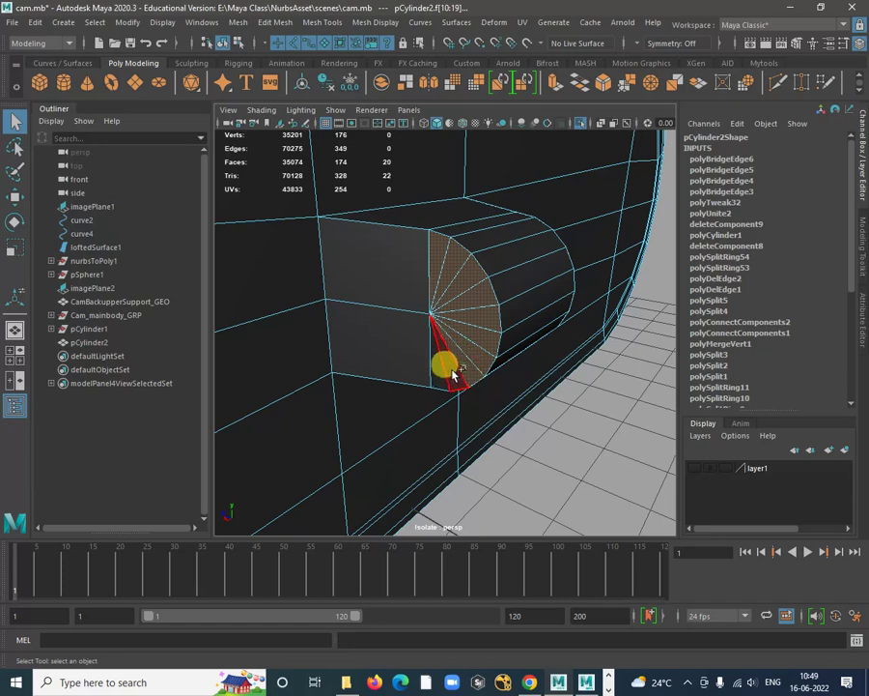
left_click(420, 356, "shift")
left_click_drag(419, 356, 267, 352, "alt")
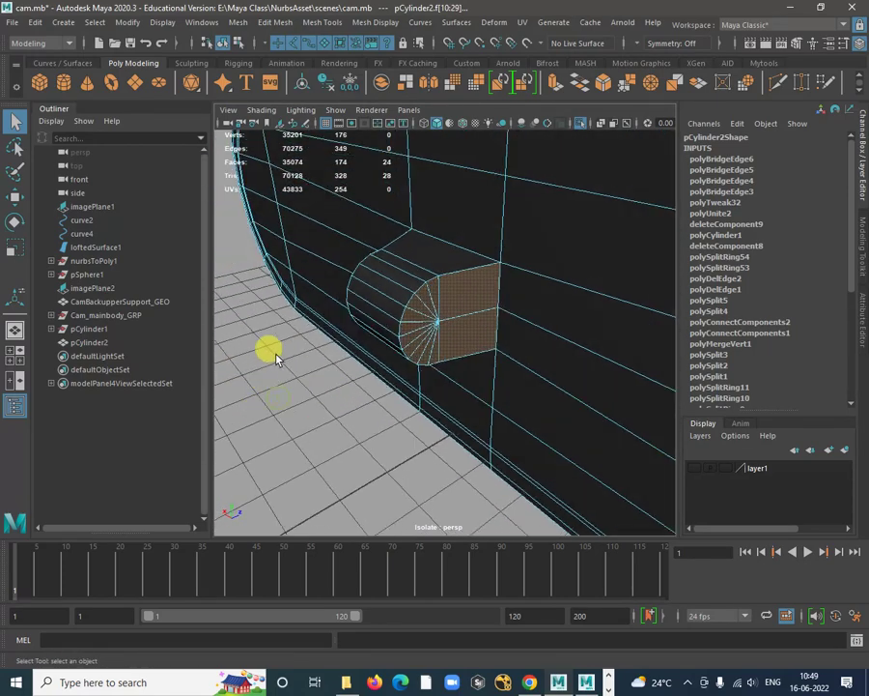
right_click(275, 352, "shift")
left_click(276, 380)
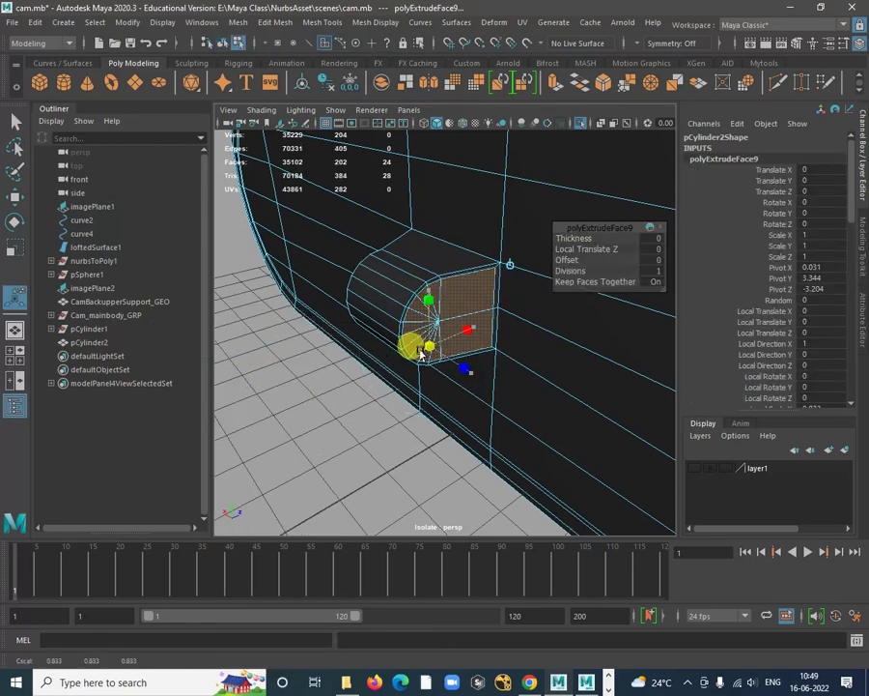
left_click_drag(485, 355, 487, 350, "alt")
key("w")
right_click_drag(467, 254, 496, 230)
Check the inset hinge ends in smooth preview from several angles, and restore the unsmoothed display
left_click_drag(473, 278, 503, 307, "alt")
key("3")
left_click(413, 460)
left_click_drag(413, 460, 514, 260, "alt")
left_click(481, 248)
key("1")
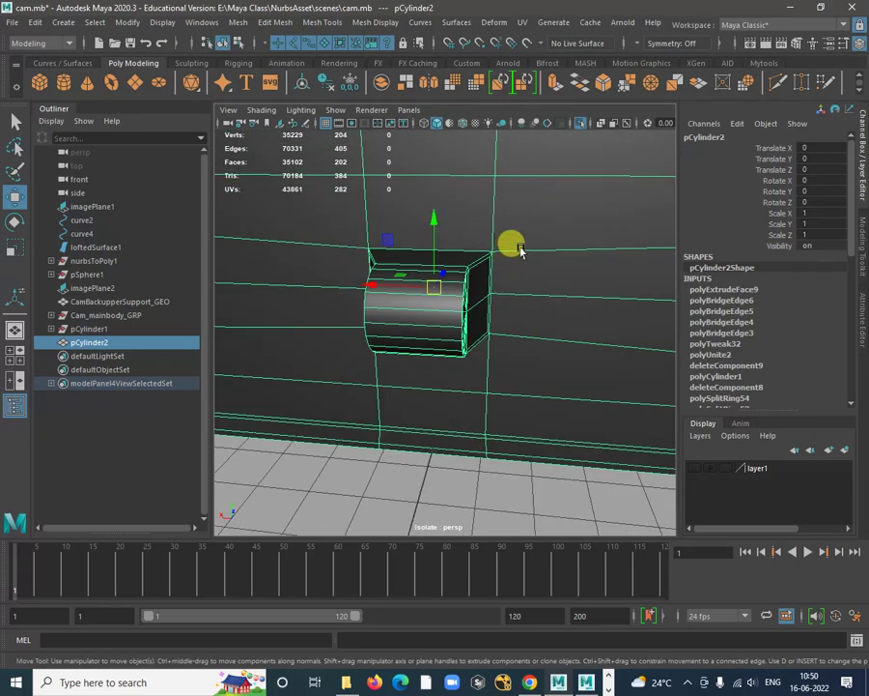
Insert a vertical edge loop in the back mesh close to each side of the hinge
right_click_drag(519, 251, 500, 263, "shift")
left_click_drag(512, 253, 490, 247)
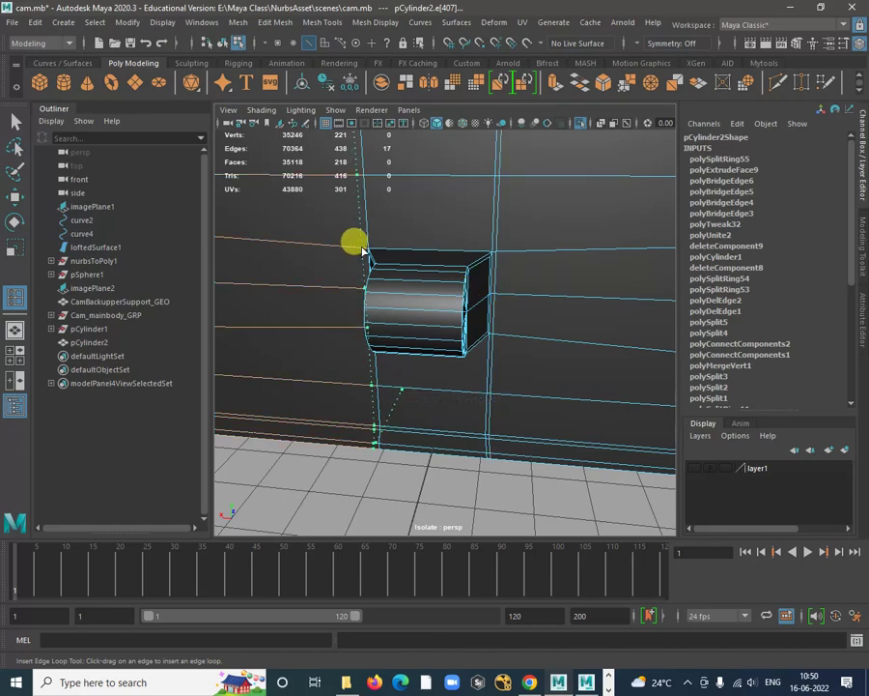
left_click_drag(365, 250, 374, 255)
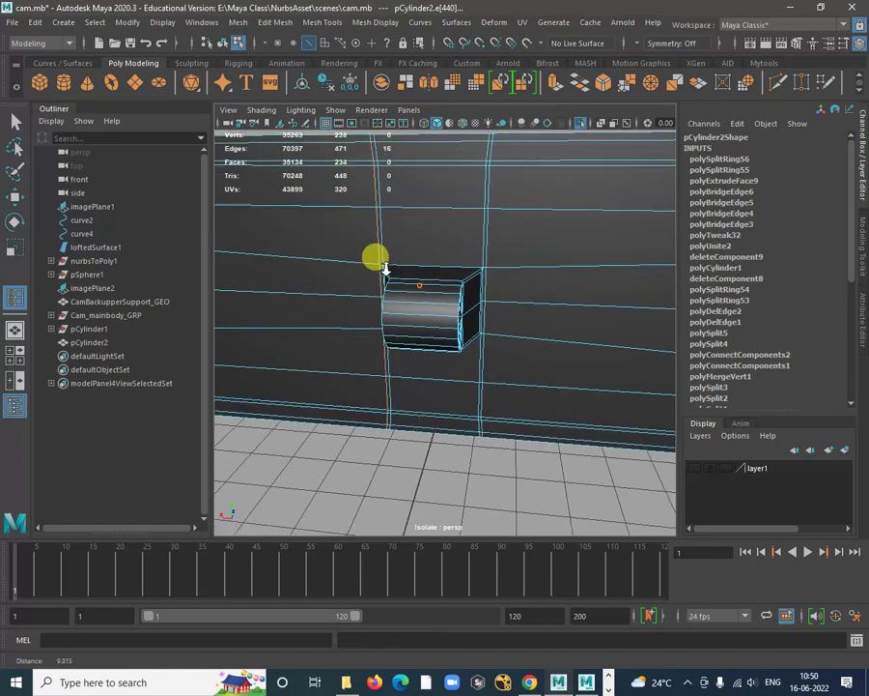
key("w")
right_click_drag(473, 214, 504, 199)
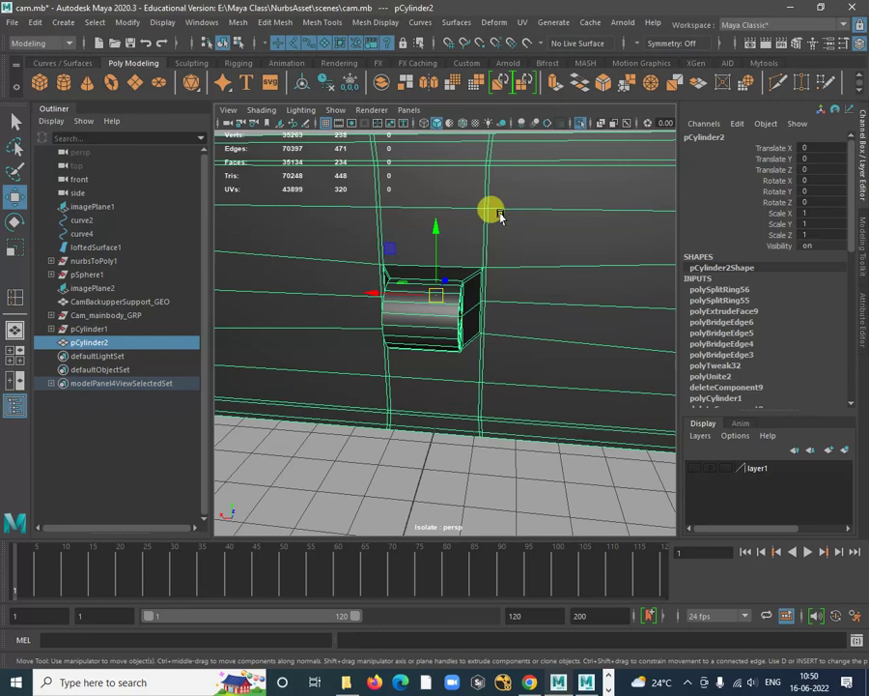
Compare the mesh in wireframe and shaded display, and examine the hinge's junction with the back in smooth preview
key("4")
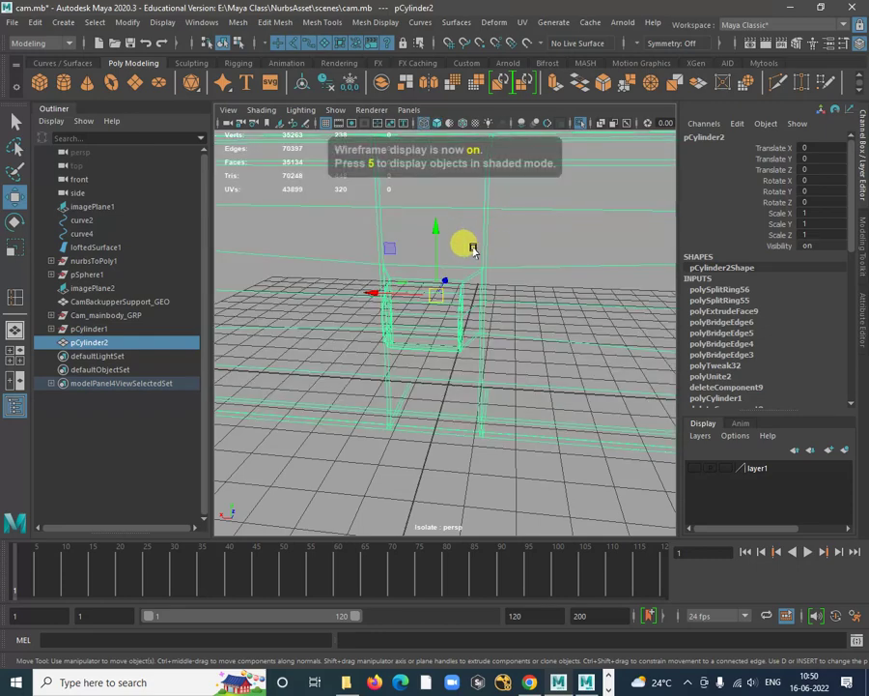
key("5")
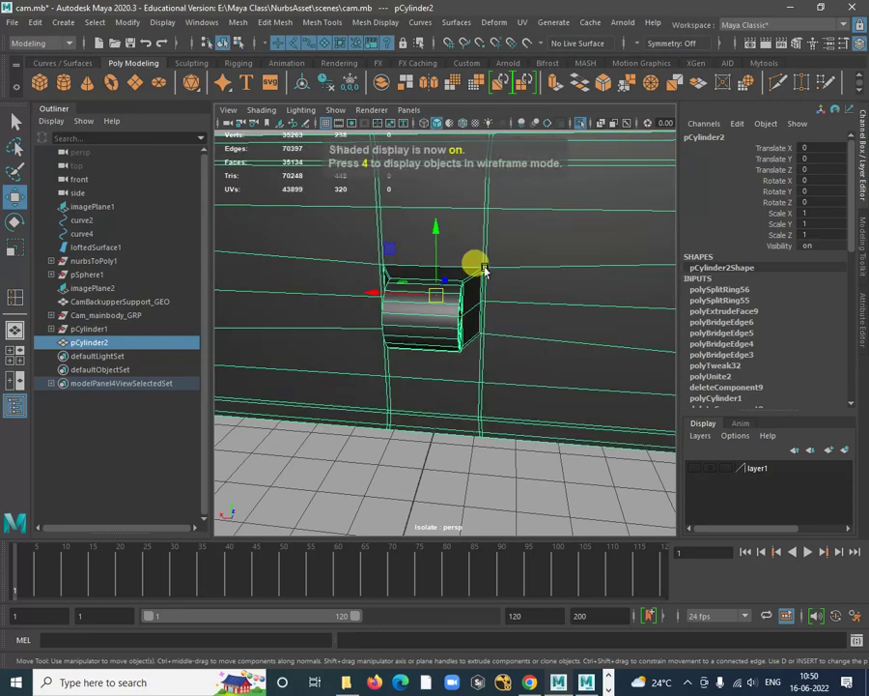
key("3")
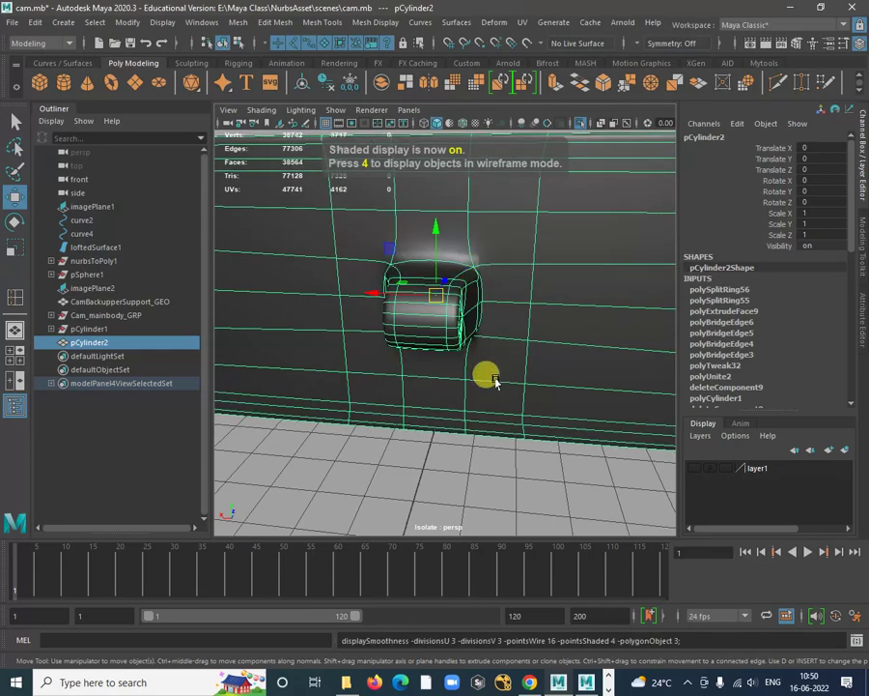
left_click(489, 471)
left_click_drag(497, 458, 379, 336, "alt")
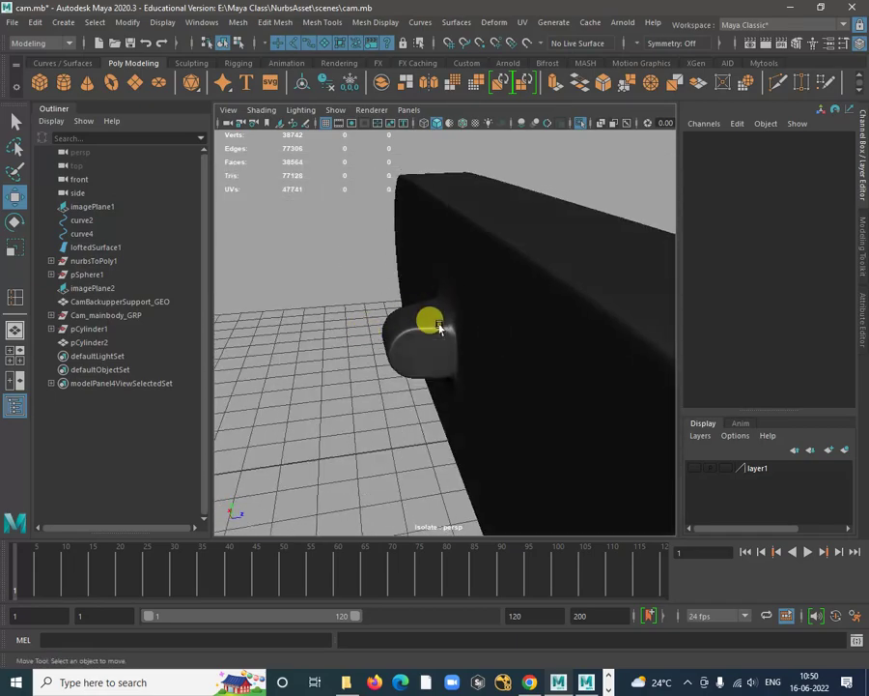
left_click_drag(438, 326, 507, 309, "alt")
Delete the two vertical edge loops beside the hinge
left_click(485, 328)
right_click_drag(493, 257, 497, 216)
left_click(497, 250)
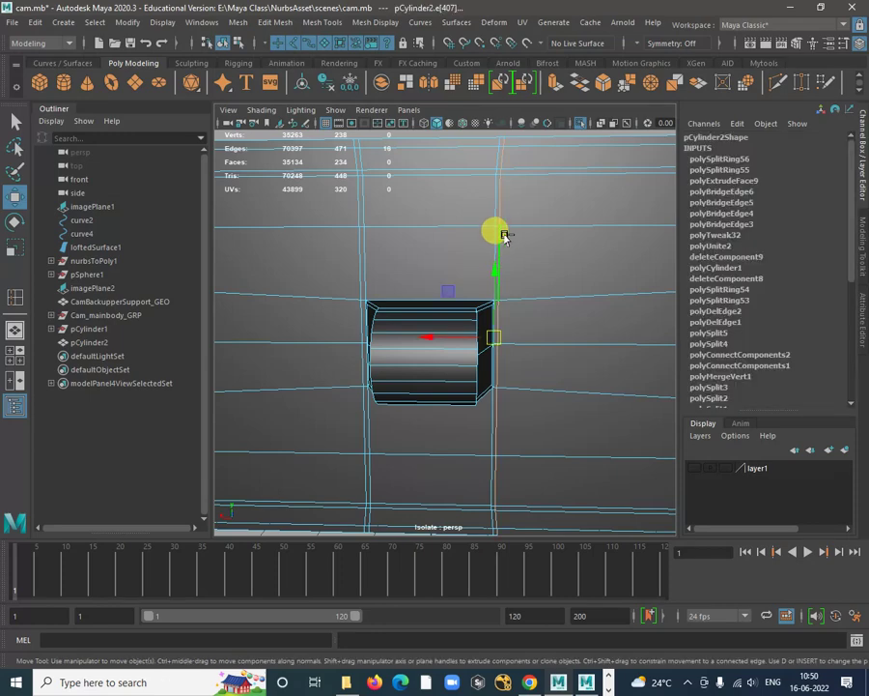
key("Delete")
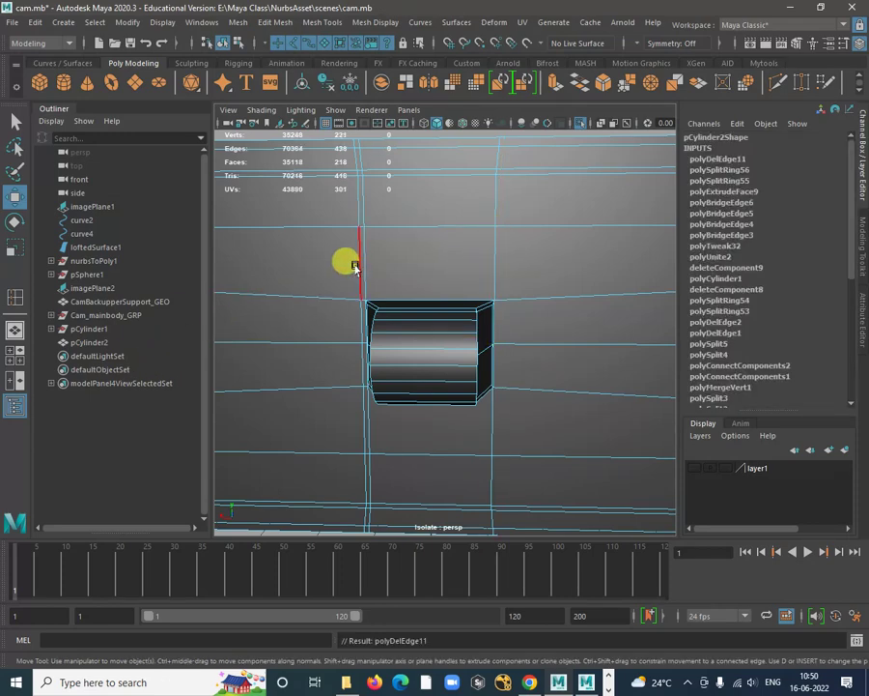
key("Delete")
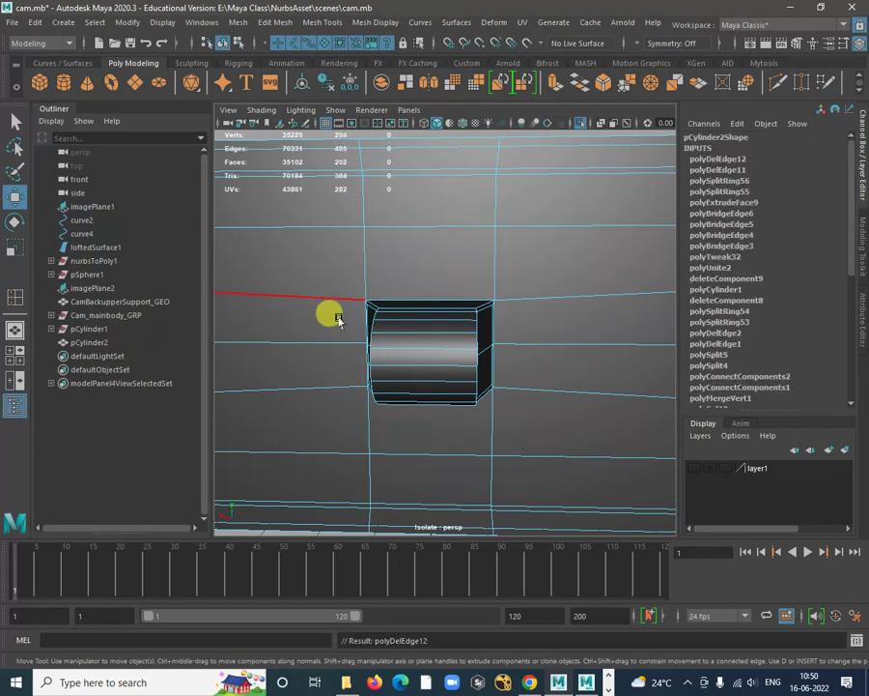
Cut a closed supporting outline into the back mesh just outside the hinge's base with Multi-Cut, chamfering around its corners
left_click_drag(336, 319, 394, 335, "alt")
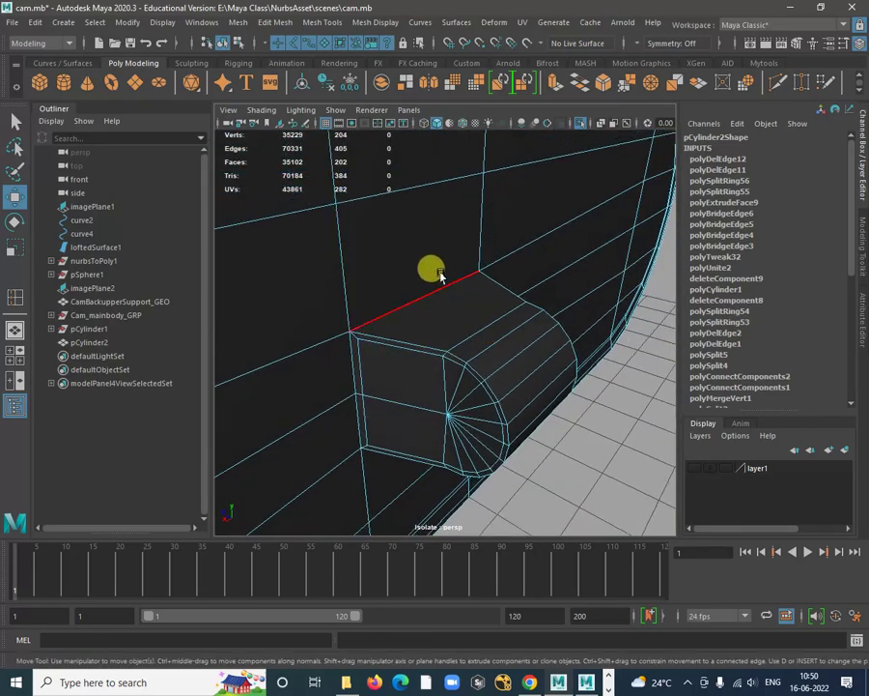
left_click_drag(439, 276, 394, 237, "alt")
right_click_drag(398, 240, 489, 224)
right_click_drag(425, 224, 425, 225, "shift")
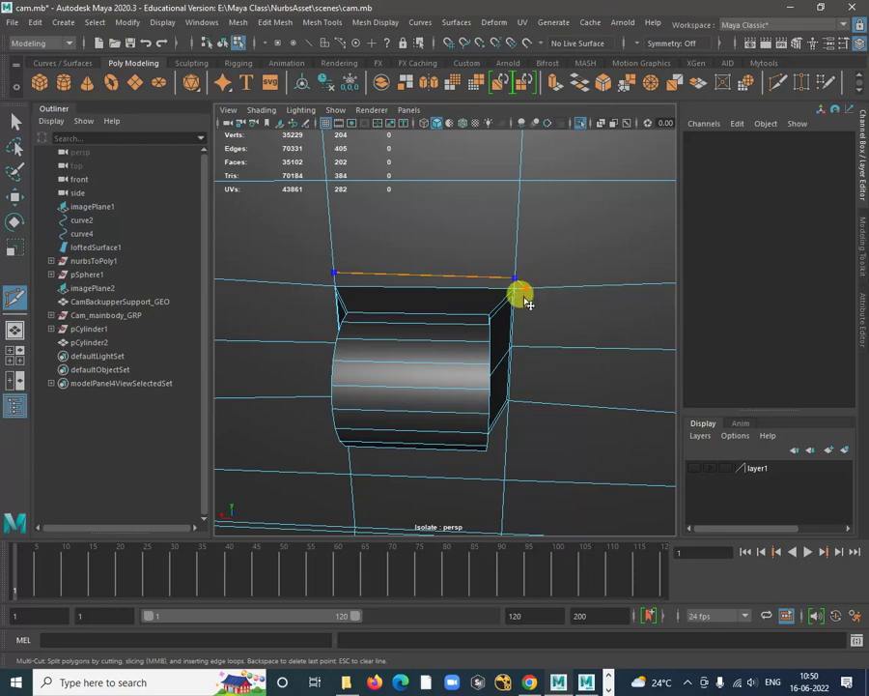
middle_click_drag(527, 302, 521, 261, "alt")
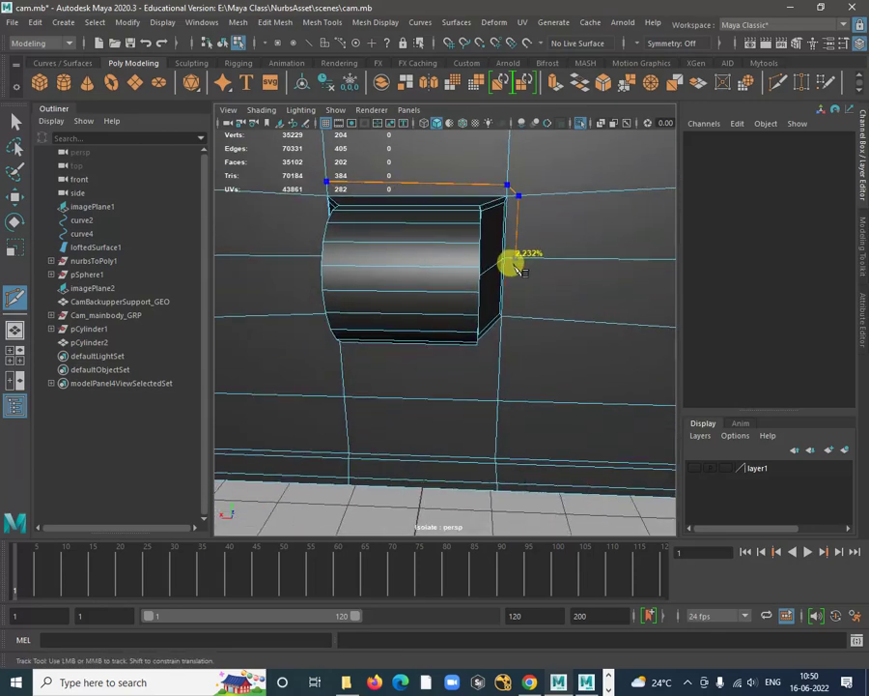
mouse_move(504, 354)
left_mouse_down("alt")
mouse_move(520, 307)
mouse_move(495, 347)
left_mouse_up("alt")
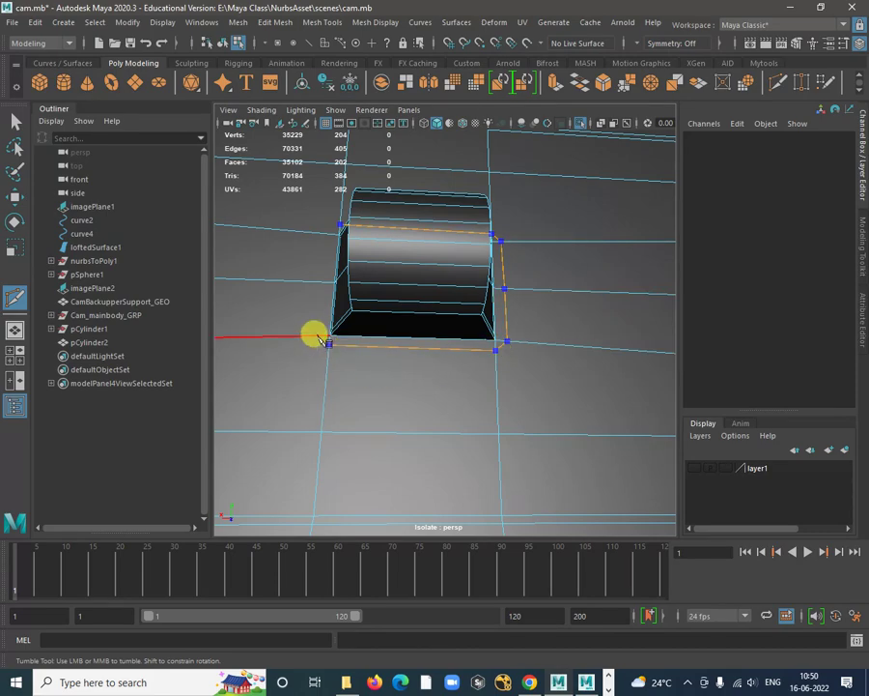
left_click_drag(323, 341, 286, 273, "alt")
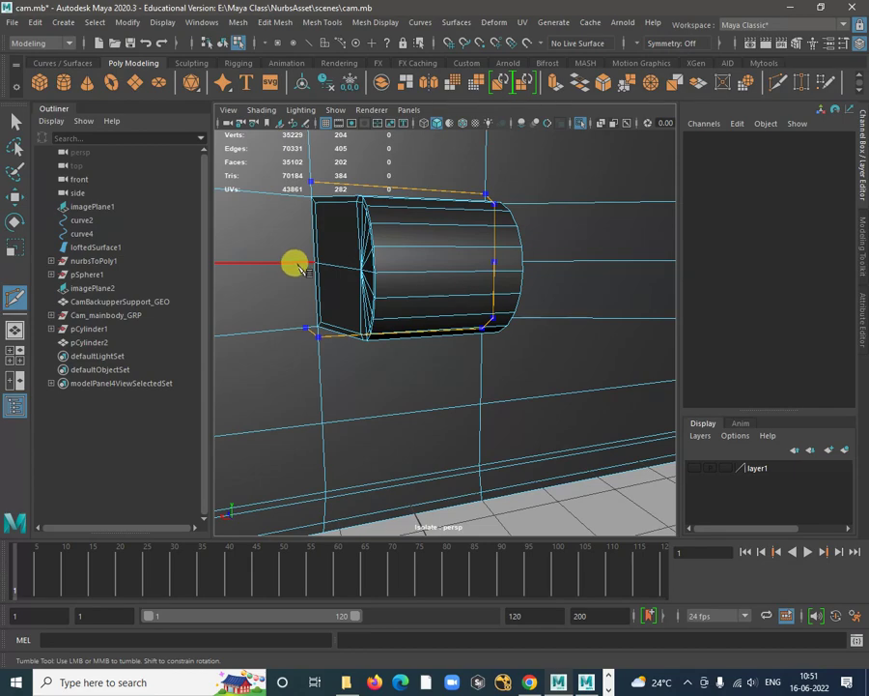
right_click(317, 189)
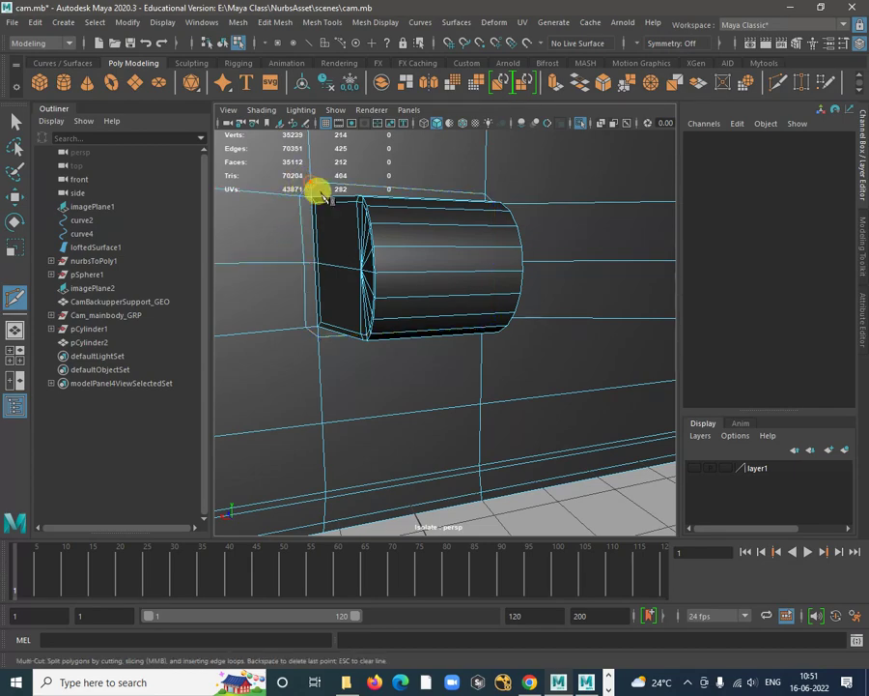
scroll(524, 383, "down", 3)
left_click_drag(524, 382, 416, 394, "alt")
left_click_drag(469, 292, 479, 254, "alt")
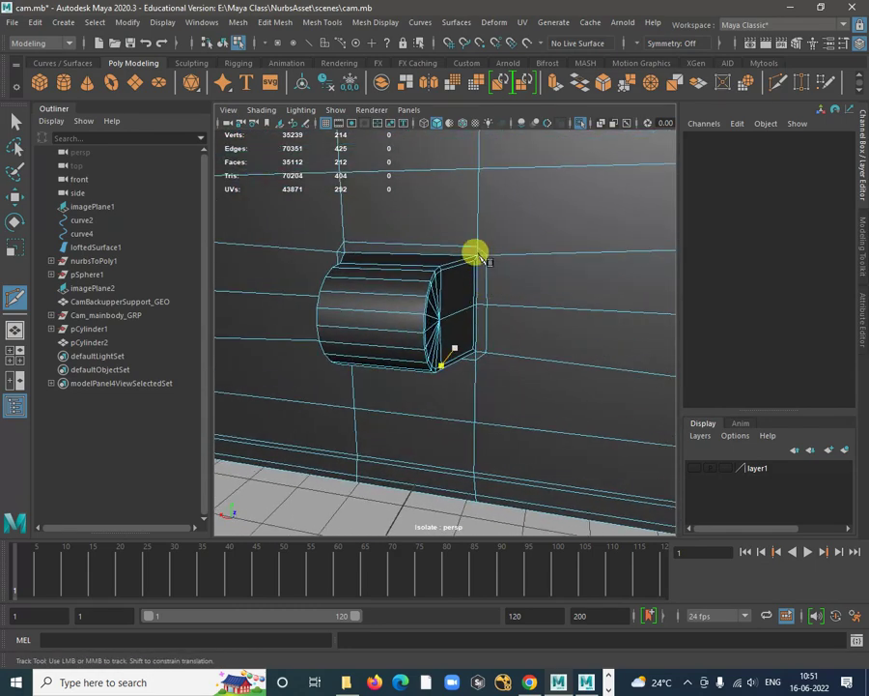
Collapse the short chamfer edges at the upper and lower corners of the supporting outline on one side of the hinge
right_click_drag(481, 223, 483, 305, "alt")
left_click_drag(487, 303, 470, 283, "alt")
scroll(470, 283, "up", 2)
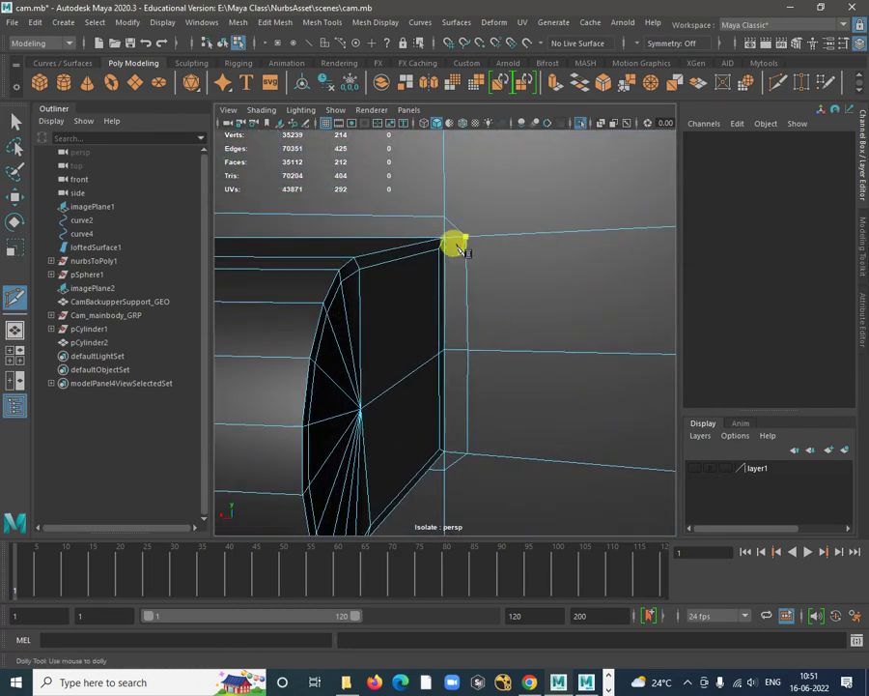
key("w")
mouse_move(454, 224)
right_mouse_down()
mouse_move(456, 206)
mouse_move(452, 210)
right_mouse_up()
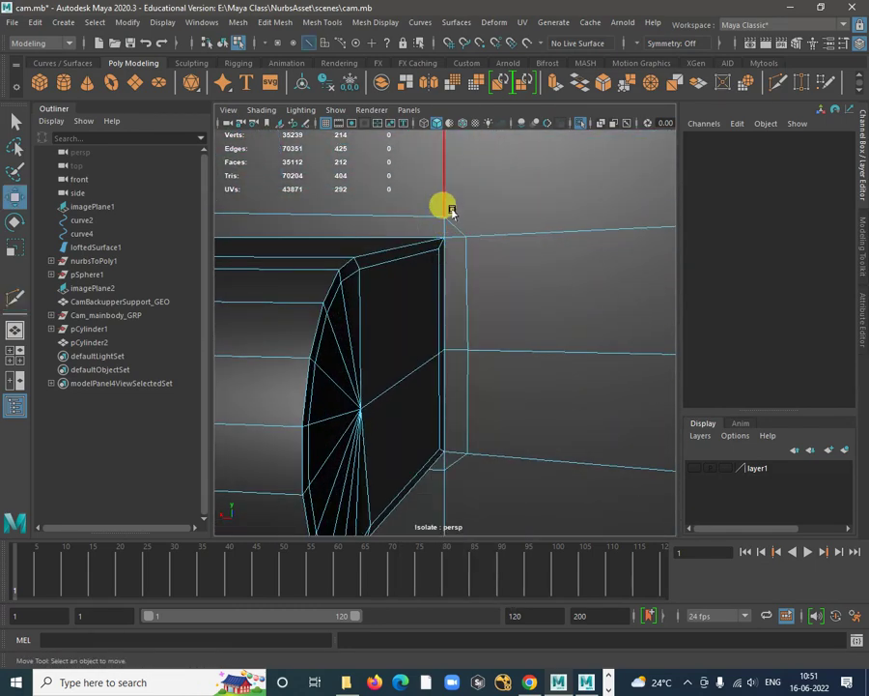
left_click(451, 224)
right_click(455, 225, "shift")
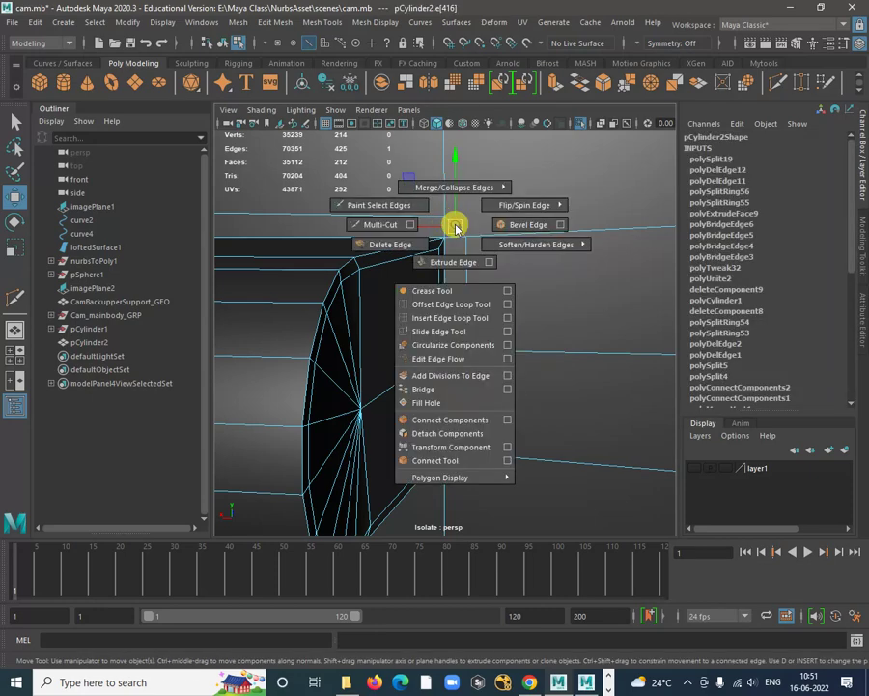
right_click_drag(456, 213, 520, 184, "shift")
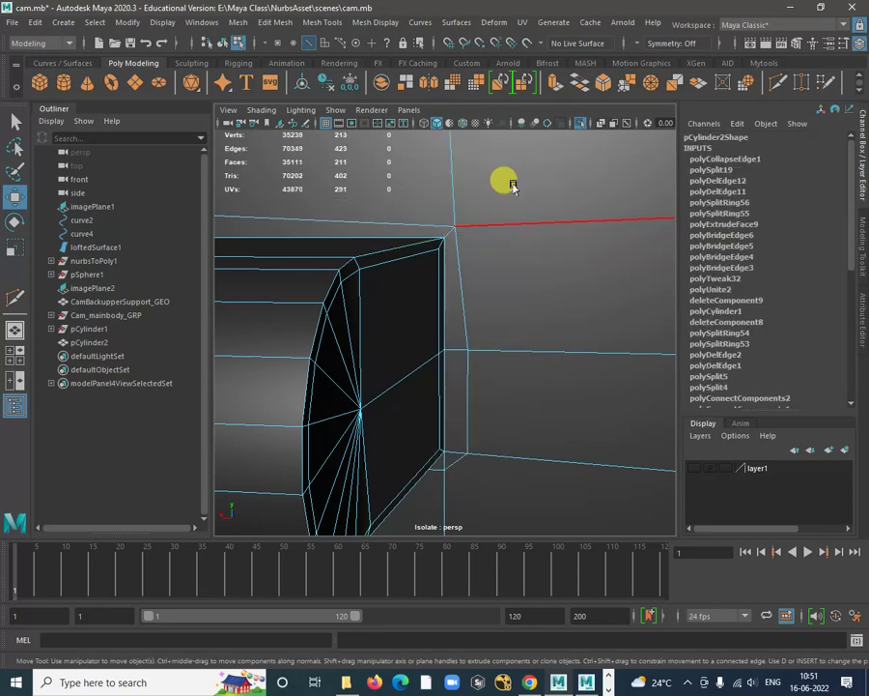
left_click_drag(469, 349, 476, 231, "alt")
key("g")
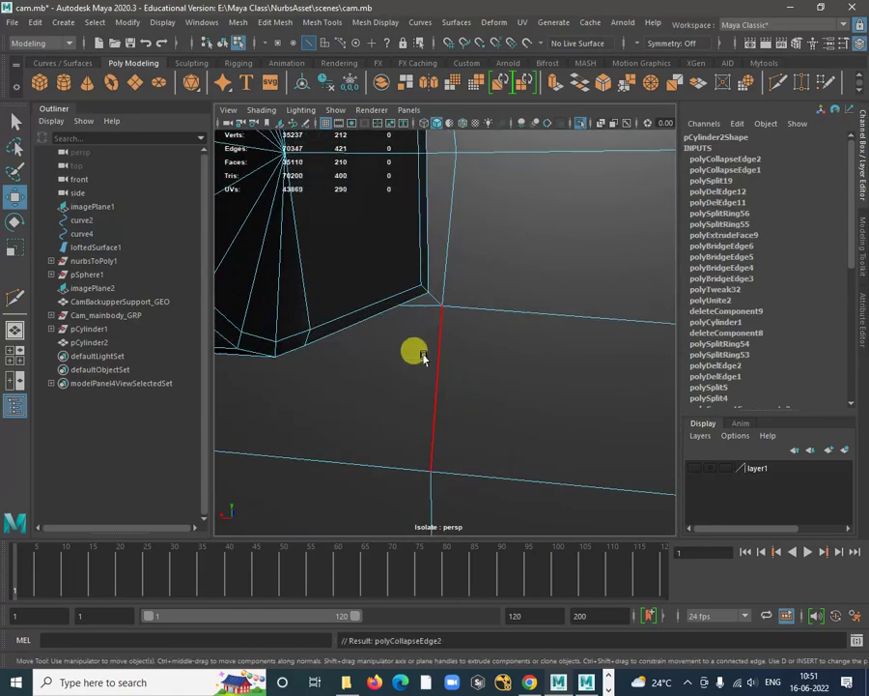
Collapse the two remaining chamfer edges at the outline's corners on the opposite side of the hinge
right_click_drag(479, 375, 302, 338, "alt")
left_click_drag(314, 334, 382, 298, "alt")
right_click_drag(382, 297, 375, 332, "alt")
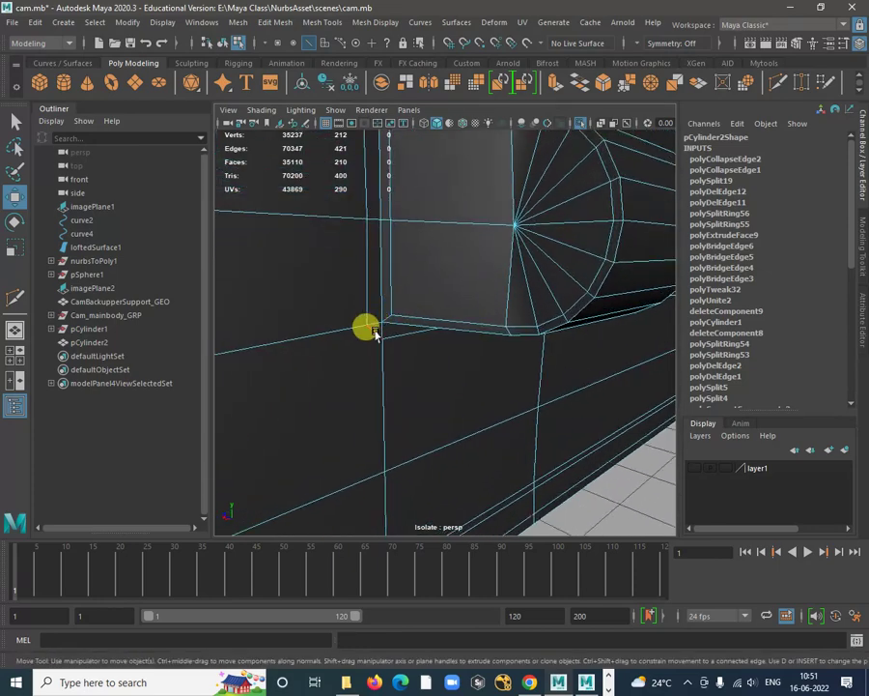
right_click_drag(450, 382, 410, 253, "alt")
middle_click_drag(410, 253, 411, 398, "alt")
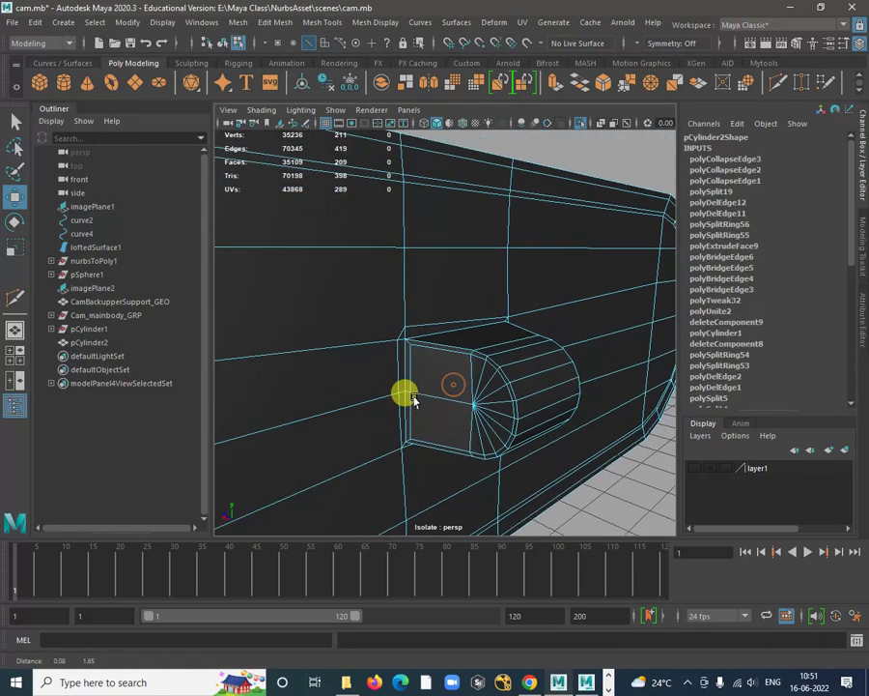
right_click_drag(379, 237, 436, 291, "alt")
Move the outline's middle side vertex along X toward the hinge, and return to object mode to check the smoothed junction
left_click_drag(565, 396, 491, 354, "alt")
right_click_drag(477, 307, 419, 308)
left_click(479, 320)
left_click_drag(483, 328, 522, 381, "alt")
left_click_drag(463, 358, 490, 393)
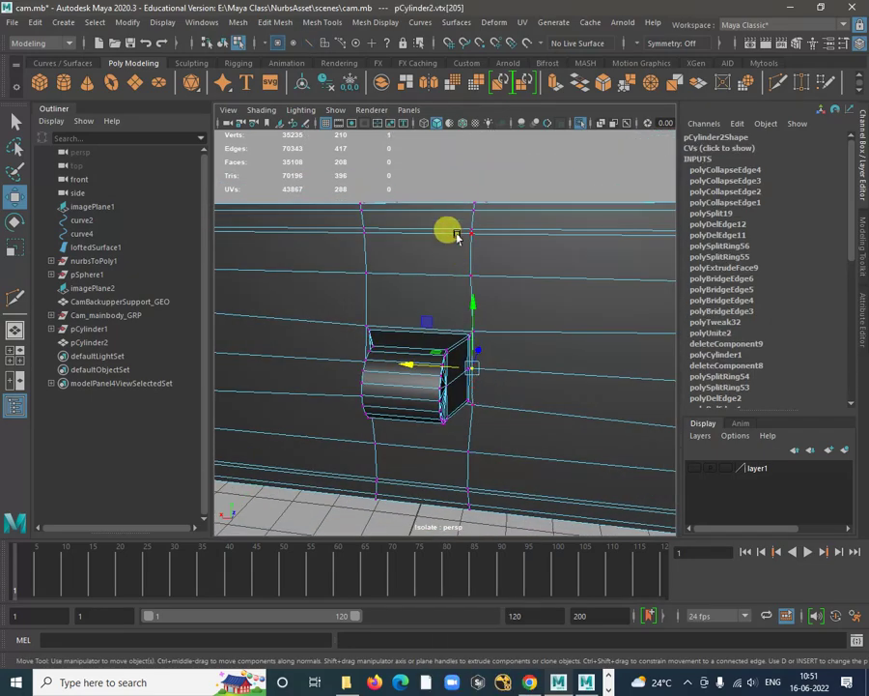
right_click_drag(495, 226, 534, 211)
left_click(508, 205)
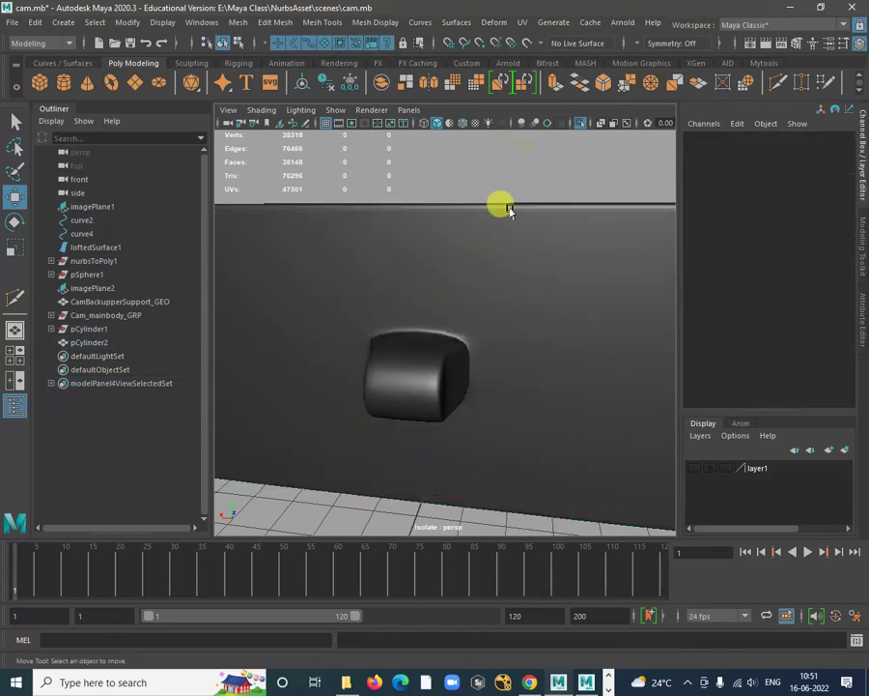
Select the two supporting edges beside the hinge and move them along X away from it, checking in smooth preview
left_click_drag(508, 205, 448, 309, "alt")
scroll(433, 310, "up", 3)
left_click(467, 342)
scroll(468, 343, "up", 3)
key("1")
right_click_drag(442, 292, 442, 256)
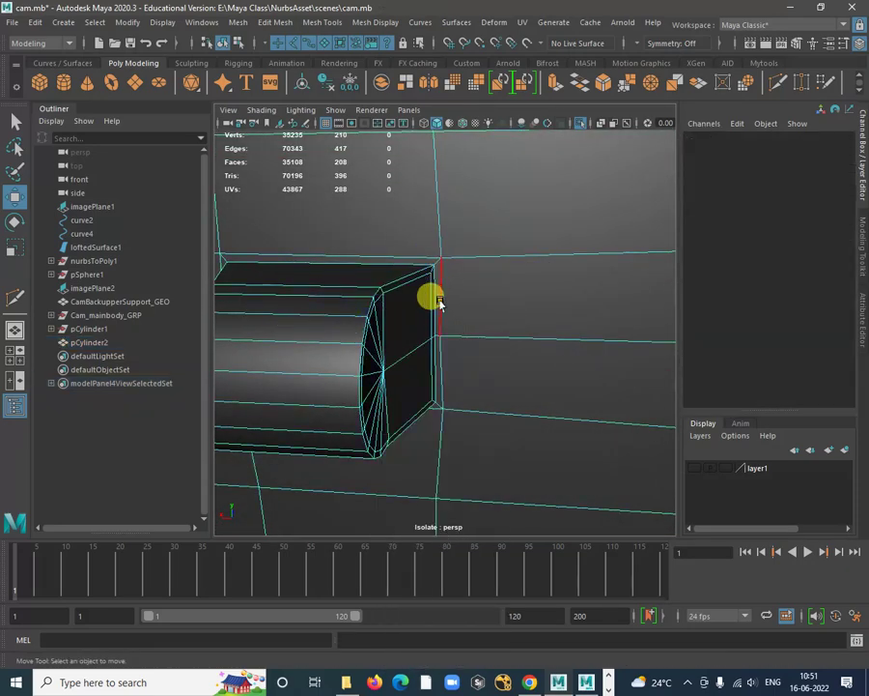
left_click(439, 299)
left_click_drag(447, 365, 413, 354, "alt")
key("3")
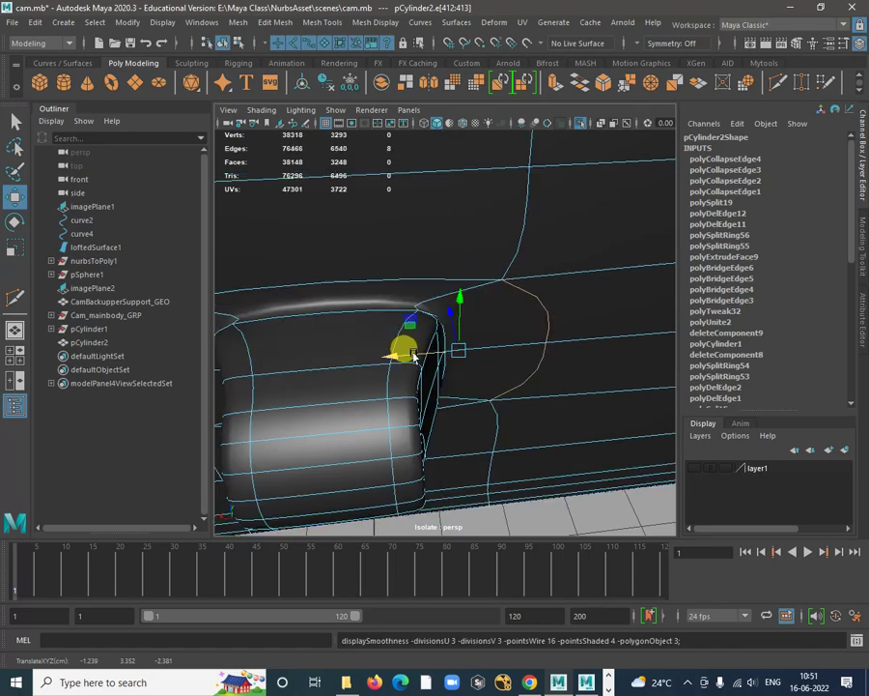
Move the two supporting edges on the hinge's opposite side outward along X, and return to object mode in smooth preview
left_click_drag(490, 402, 462, 305, "alt")
left_click_drag(437, 359, 309, 375, "alt")
key("1")
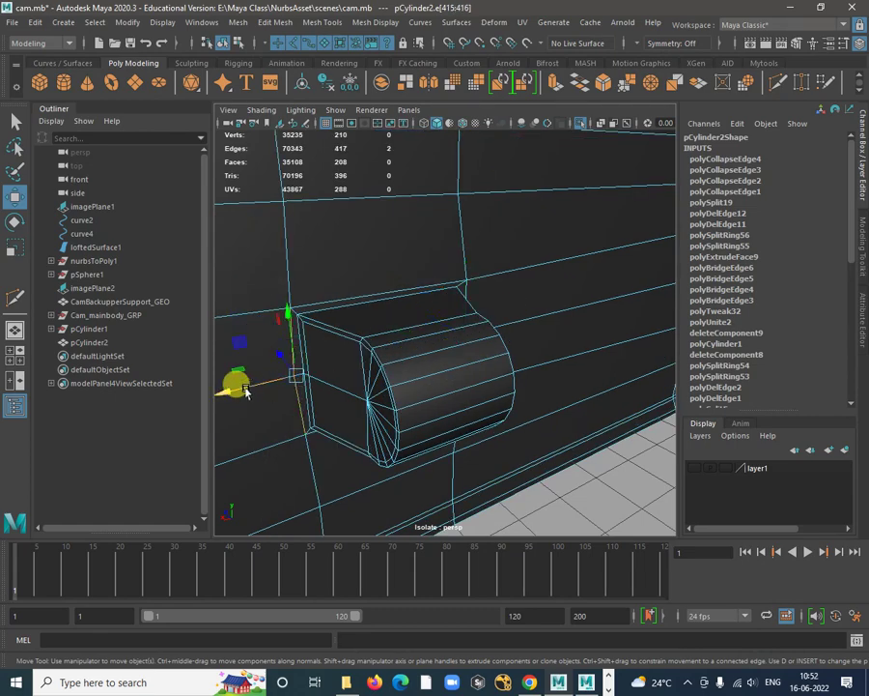
left_click_drag(246, 390, 405, 311)
key("3")
right_click_drag(404, 300, 444, 265)
left_click(387, 471)
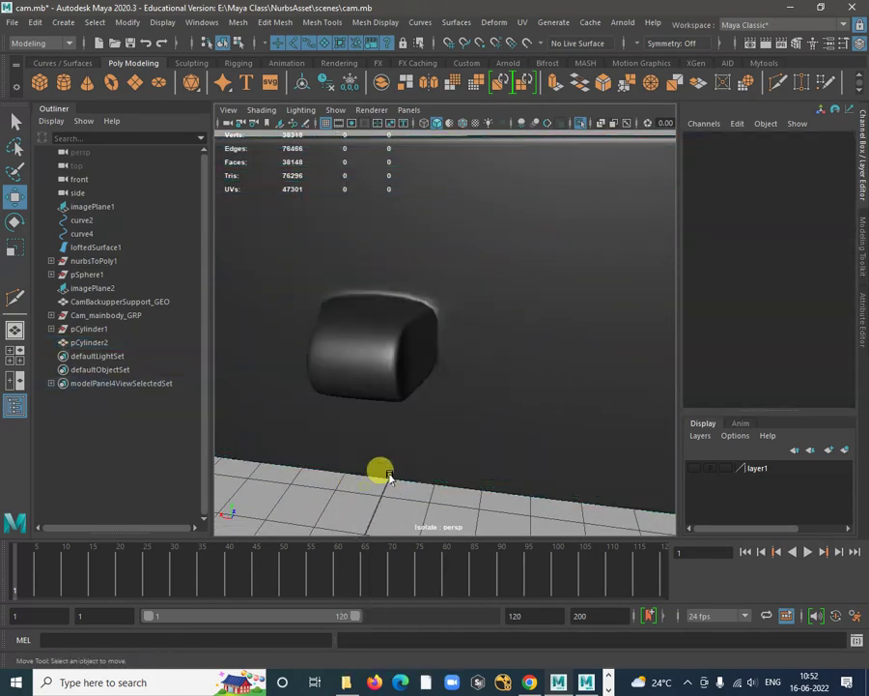
Turn off isolation of the back mesh so the complete webcam is displayed
right_click_drag(431, 460, 359, 415, "alt")
left_click_drag(359, 415, 500, 398, "alt")
right_click_drag(546, 436, 504, 415, "alt")
left_click_drag(504, 415, 309, 402, "alt")
left_click_drag(430, 392, 431, 340, "alt")
left_click(441, 303)
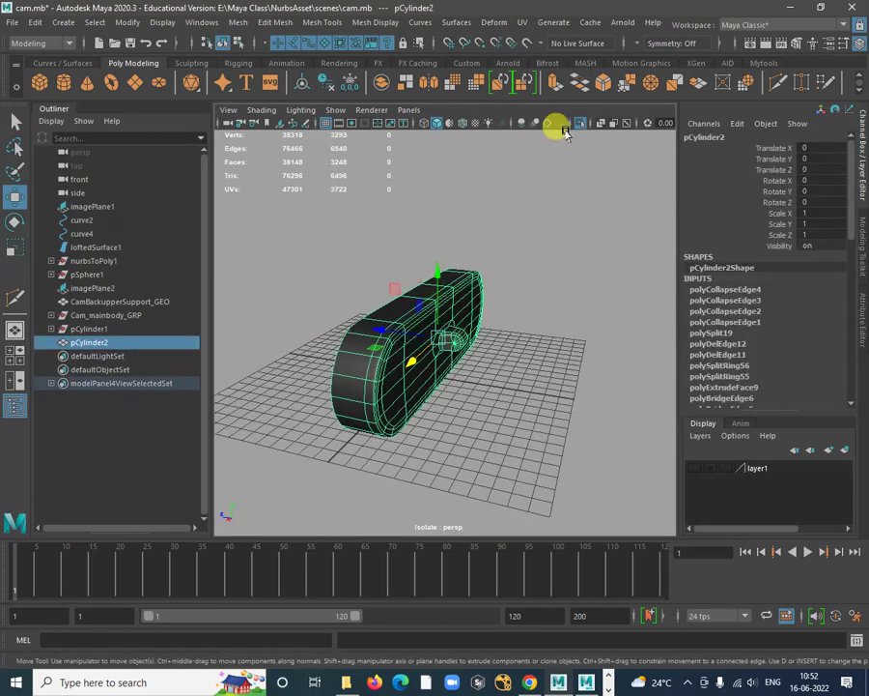
left_click(576, 125)
left_click(576, 351)
Shift the upper support arm slightly downward so its round hinge eyes line up with the webcam's hinge
left_click_drag(576, 352, 464, 452, "alt")
left_click_drag(428, 333, 354, 383, "alt")
left_click(478, 406)
left_click(385, 326)
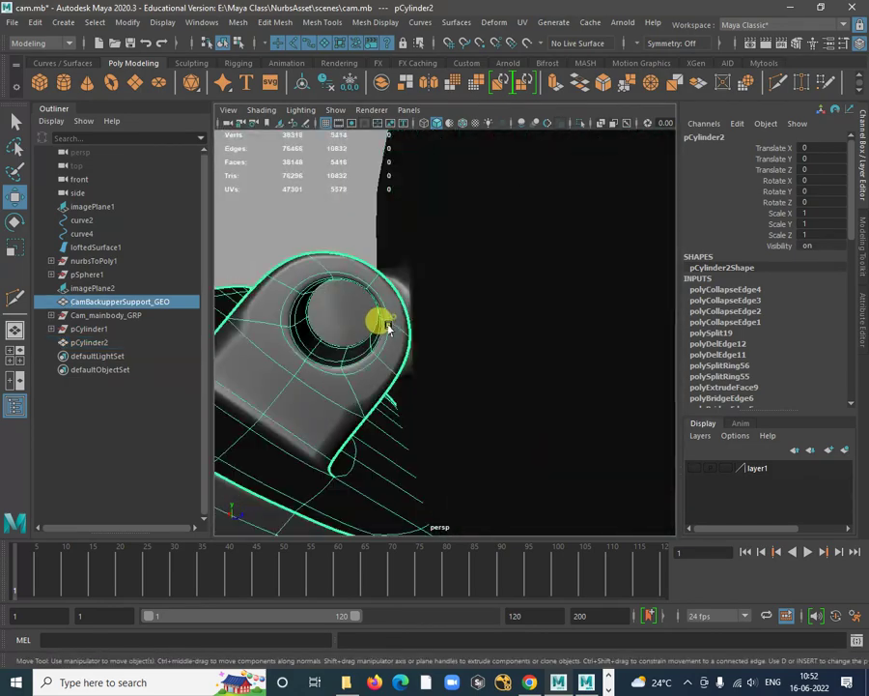
left_click_drag(385, 326, 365, 355, "alt")
right_click_drag(364, 354, 321, 360, "alt")
left_click_drag(320, 358, 340, 322, "alt")
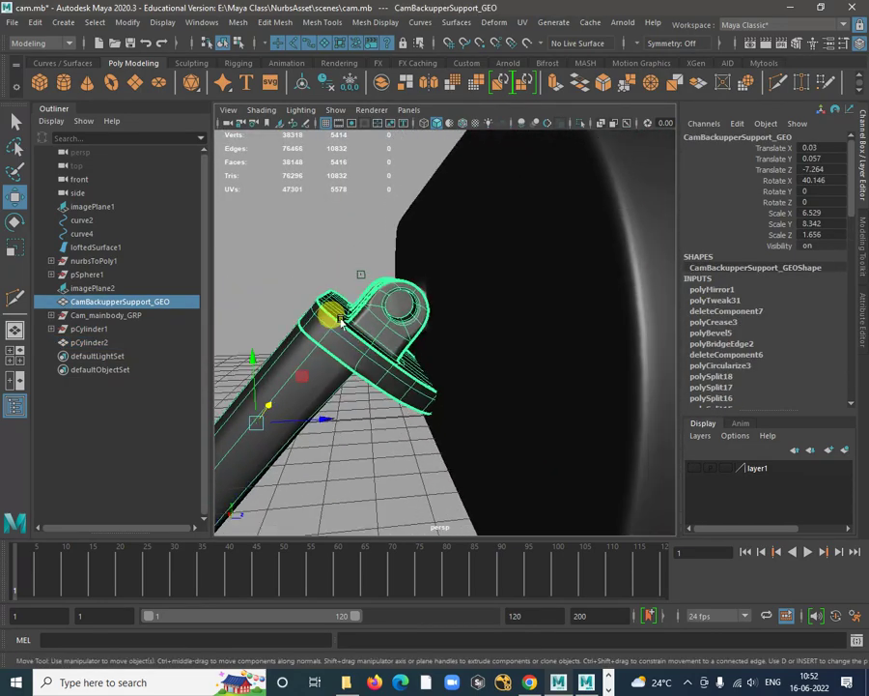
left_click_drag(261, 425, 256, 421)
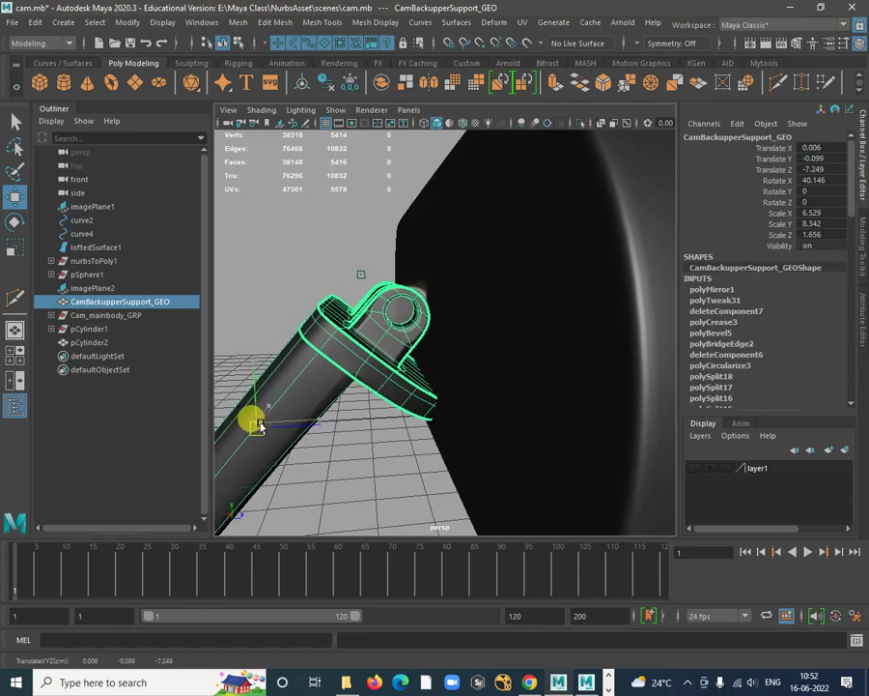
In the top view, scale the vertices of the hinge's protruding part along X to widen it toward the arm's lugs
left_click_drag(346, 307, 441, 359, "alt")
left_click(436, 358)
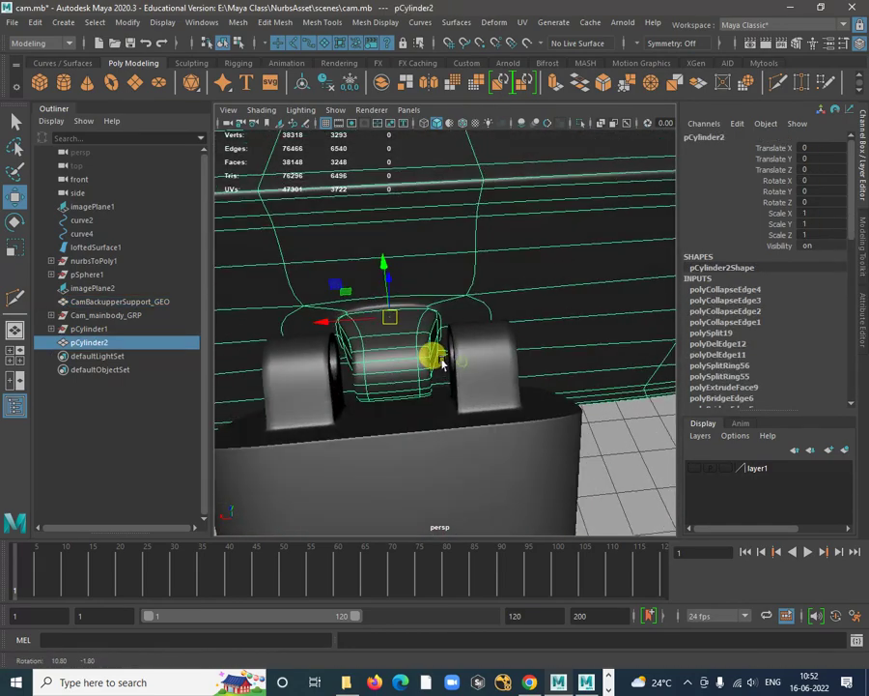
key("space")
key("space")
right_click_drag(328, 262, 482, 461, "alt")
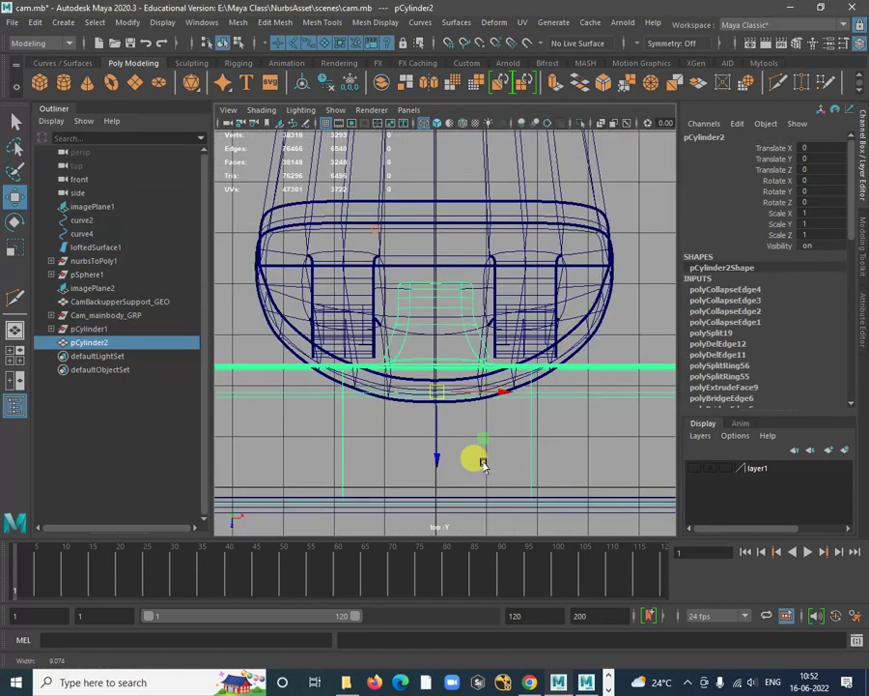
middle_click_drag(481, 401, 452, 399, "alt")
right_click_drag(452, 401, 451, 333, "alt")
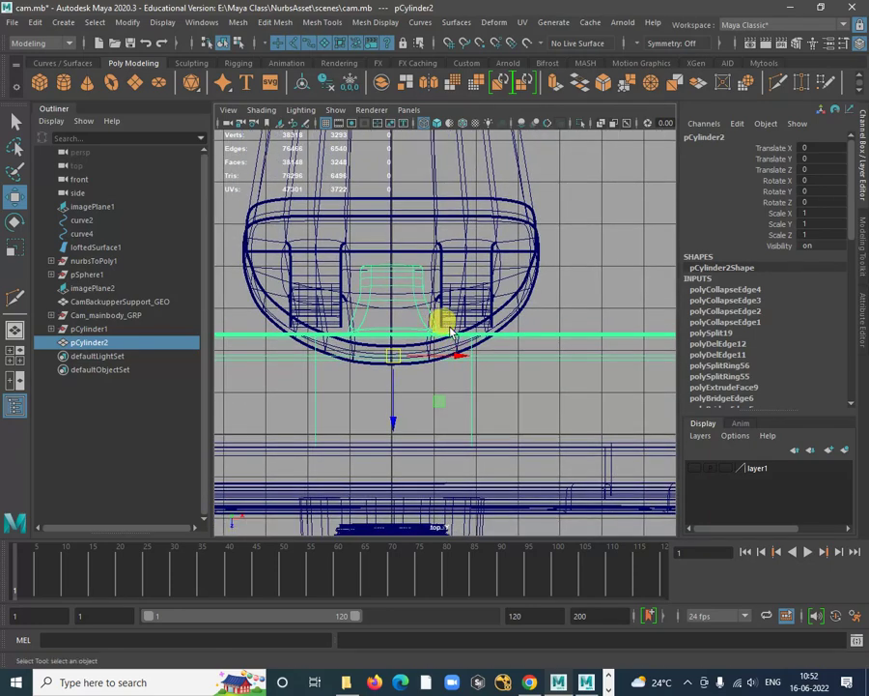
right_click_drag(411, 272, 334, 251)
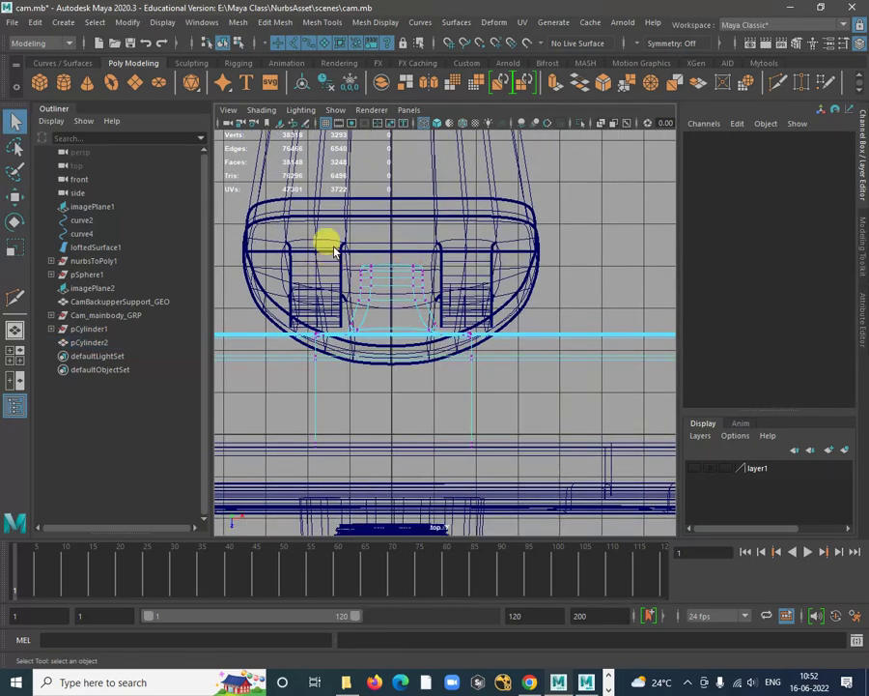
left_click_drag(452, 316, 452, 314)
key("r")
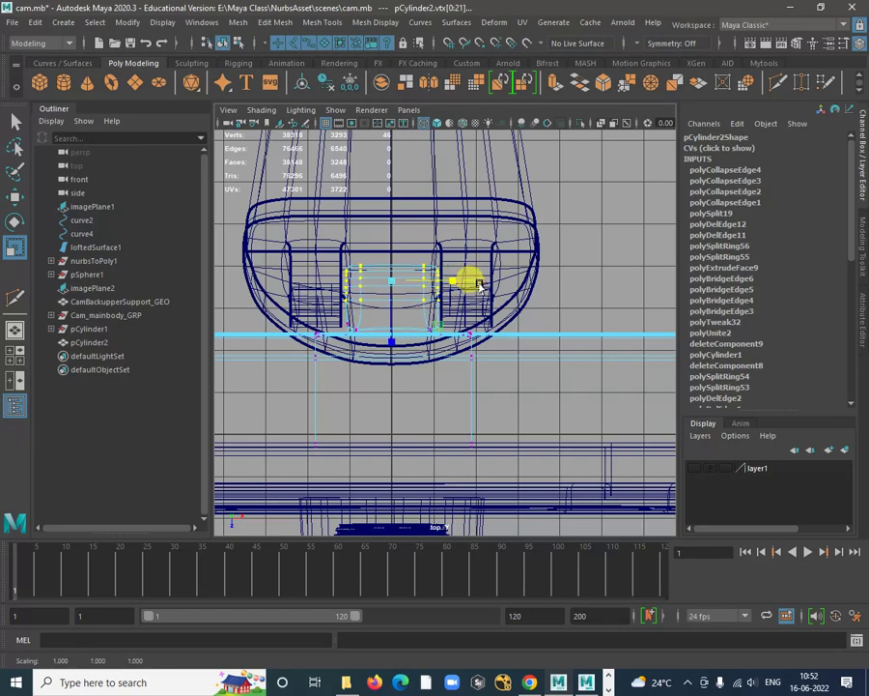
Scale all hinge vertices, including the base, slightly wider along X to fill the gap between the arm's lugs
left_click_drag(317, 232, 450, 400)
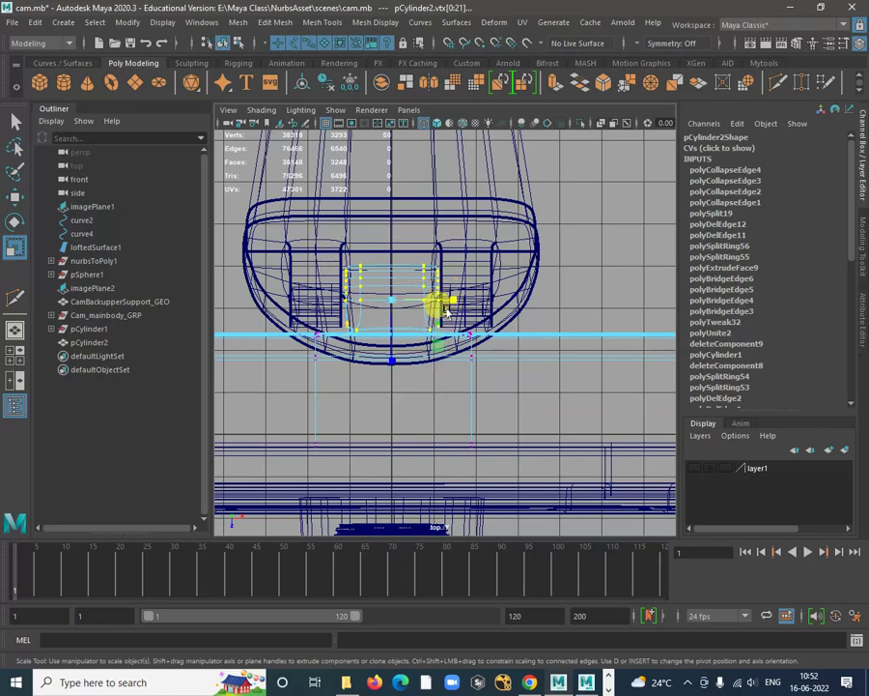
left_click_drag(447, 311, 455, 305)
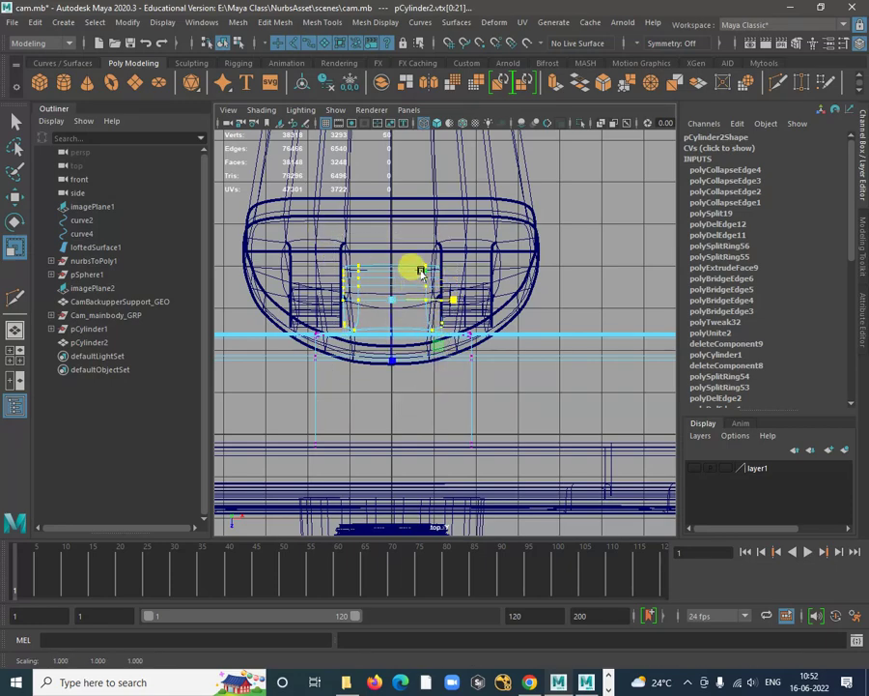
right_click_drag(422, 271, 483, 243)
key("space")
key("space")
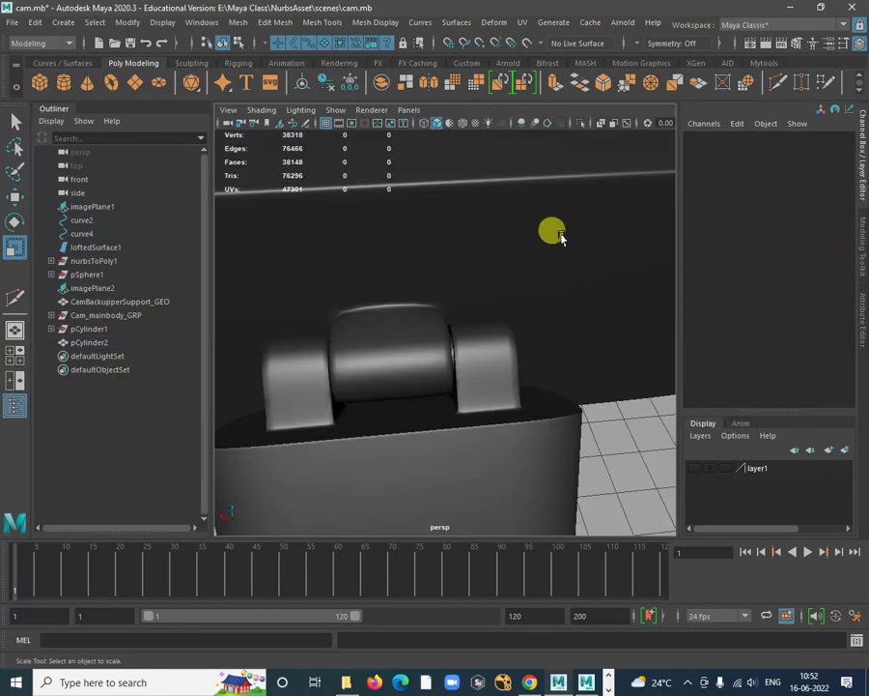
Examine how the widened hinge fits between the support arm's lugs from behind and from the side
left_click_drag(560, 237, 512, 367, "alt")
right_click_drag(452, 344, 517, 284, "alt")
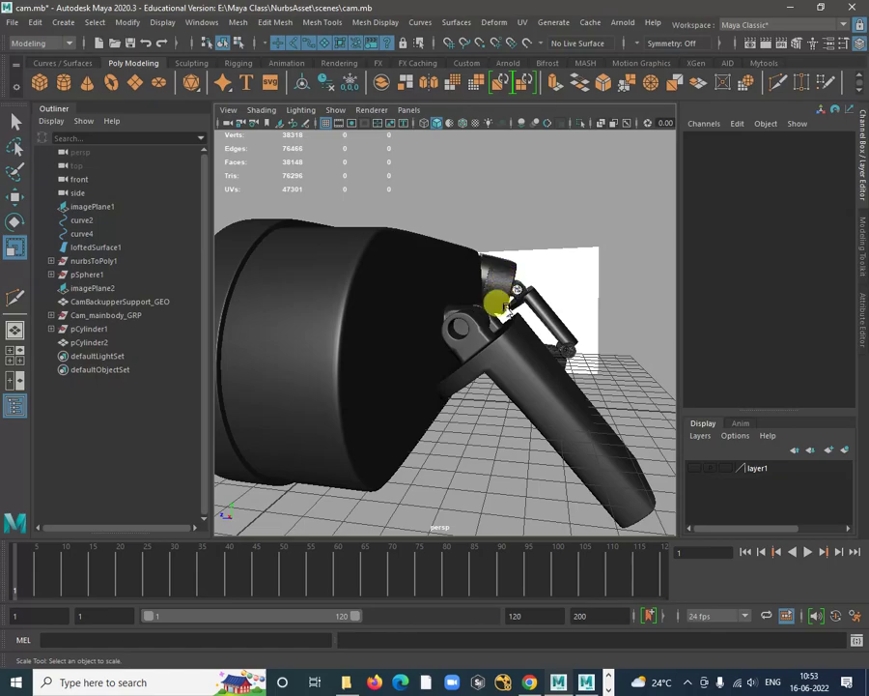
left_click_drag(506, 307, 405, 392, "alt")
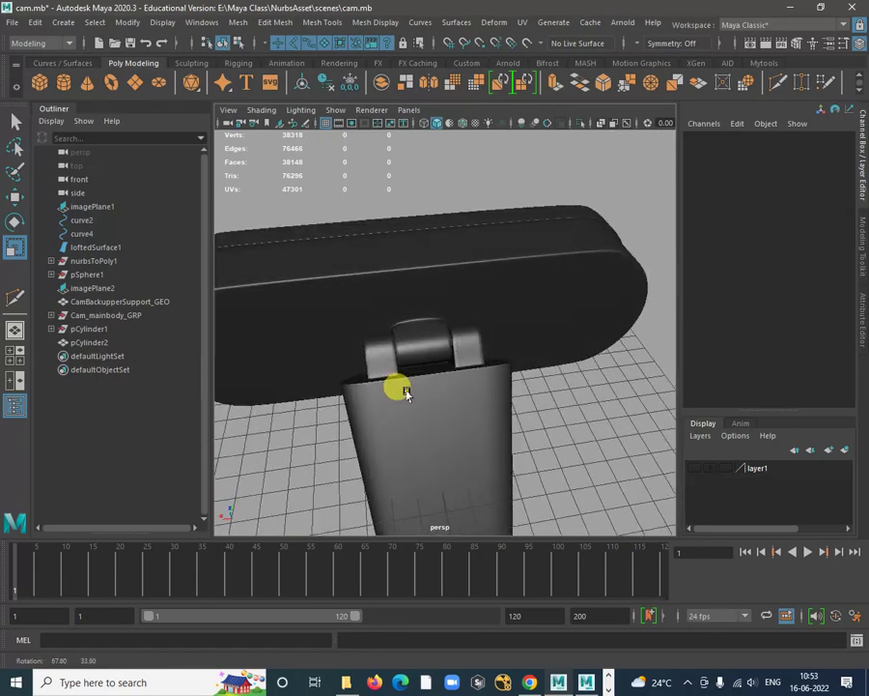
left_click(398, 337)
left_click_drag(398, 334, 531, 326, "alt")
left_click(551, 243)
right_click_drag(485, 317, 517, 304, "alt")
left_click_drag(516, 303, 476, 319, "alt")
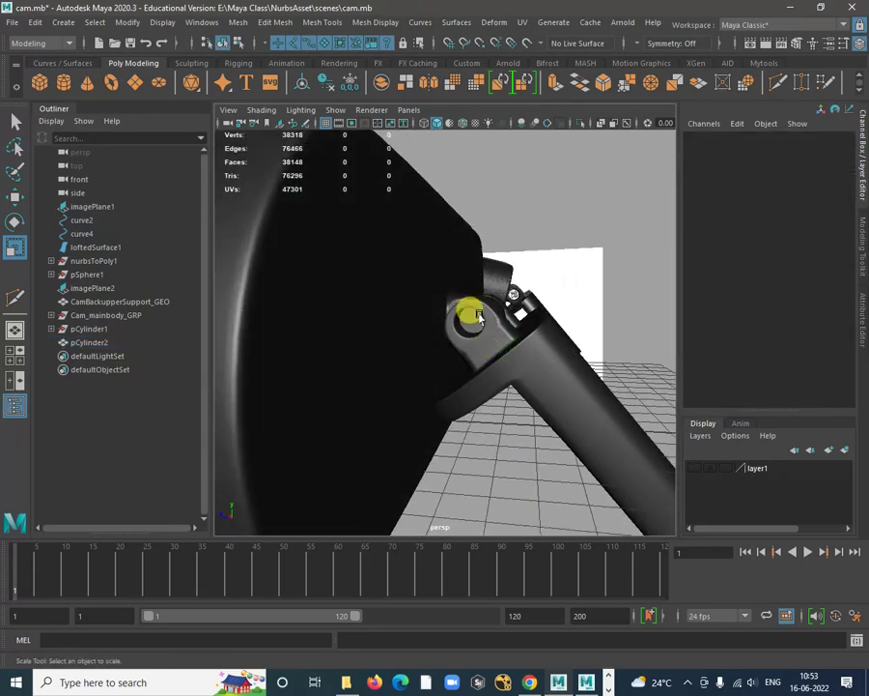
key("space")
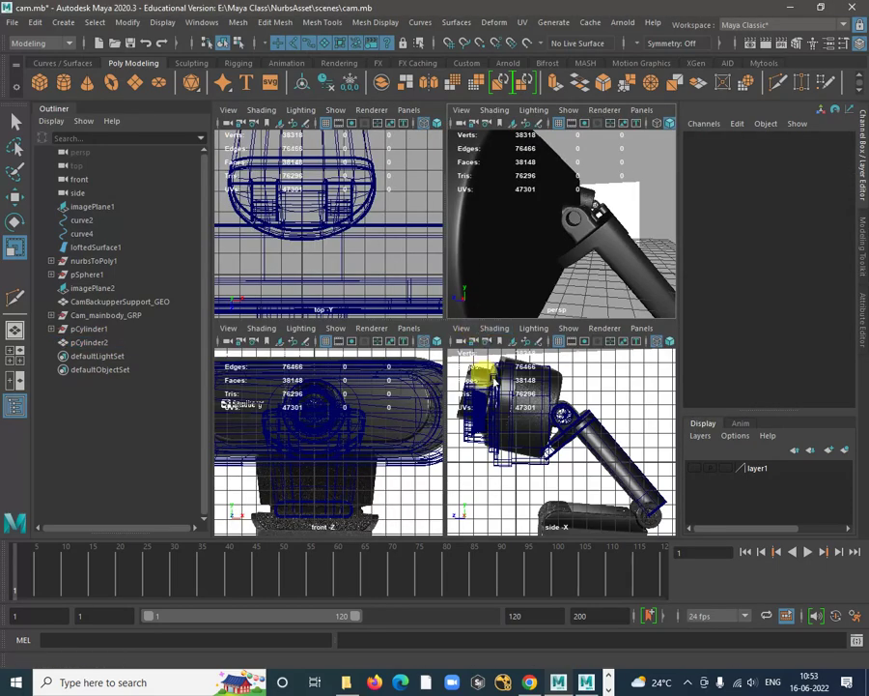
key("space")
left_click_drag(566, 229, 573, 266, "alt")
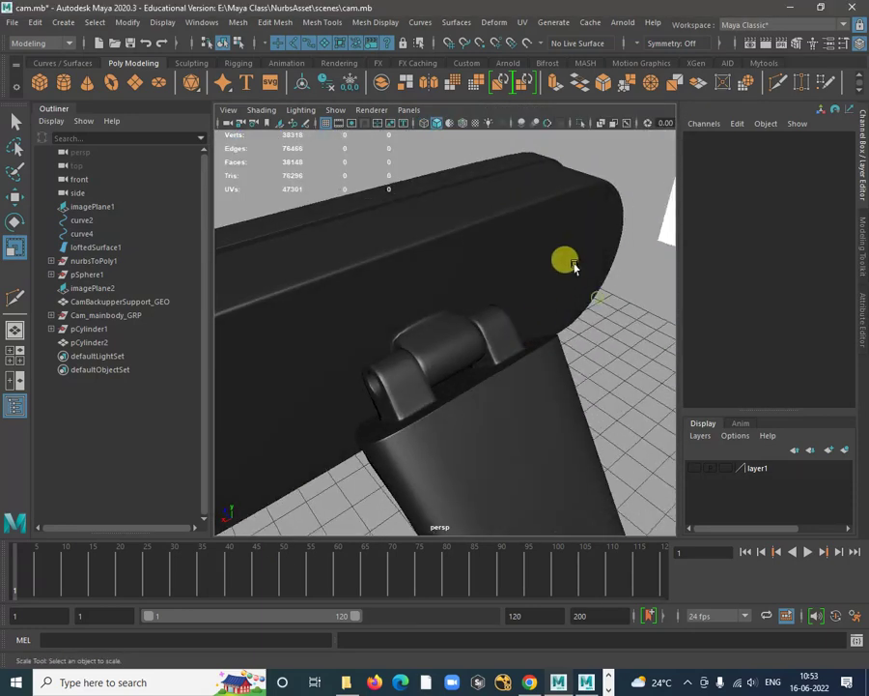
Study the side reference image, focusing on the hinge screw, the arm and the lower clip, and compare the overall model
middle_click_drag(577, 262, 245, 400, "alt")
right_click_drag(522, 348, 374, 293, "alt")
left_click_drag(372, 291, 363, 359, "alt")
middle_click_drag(842, 95, 860, 87, "alt")
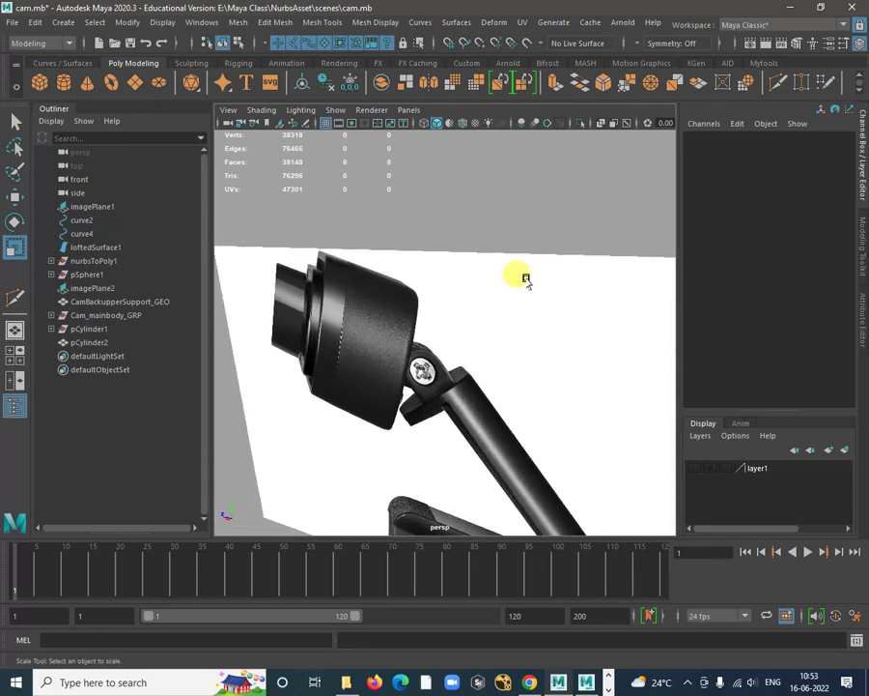
right_click_drag(436, 336, 584, 541, "alt")
middle_click_drag(410, 481, 435, 343, "alt")
scroll(423, 274, "up", 4)
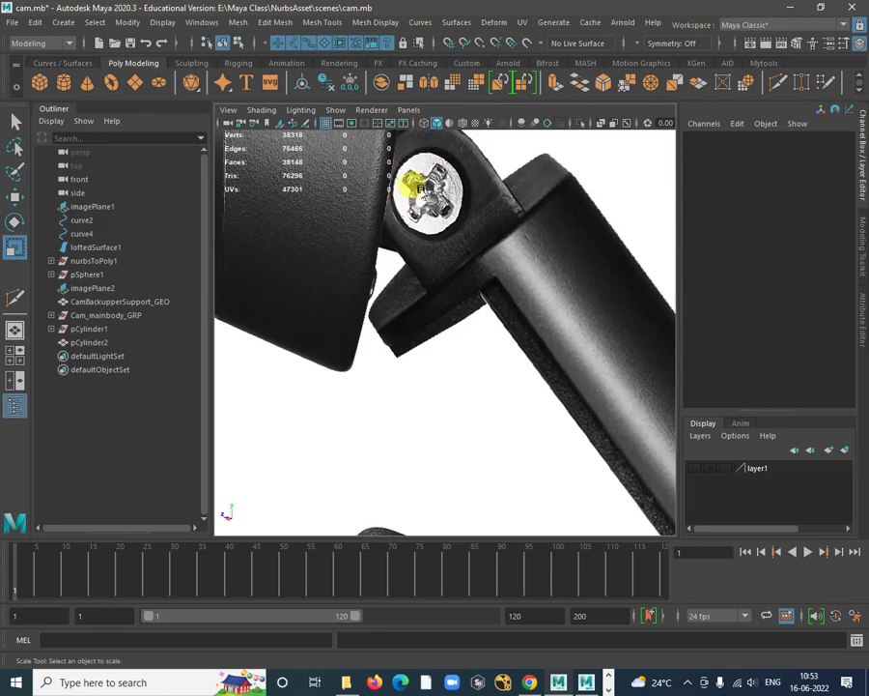
mouse_move(466, 311)
left_mouse_down("alt")
mouse_move(454, 305)
mouse_move(457, 325)
mouse_move(477, 338)
mouse_move(435, 319)
left_mouse_up("alt")
left_click_drag(539, 390, 546, 296, "alt")
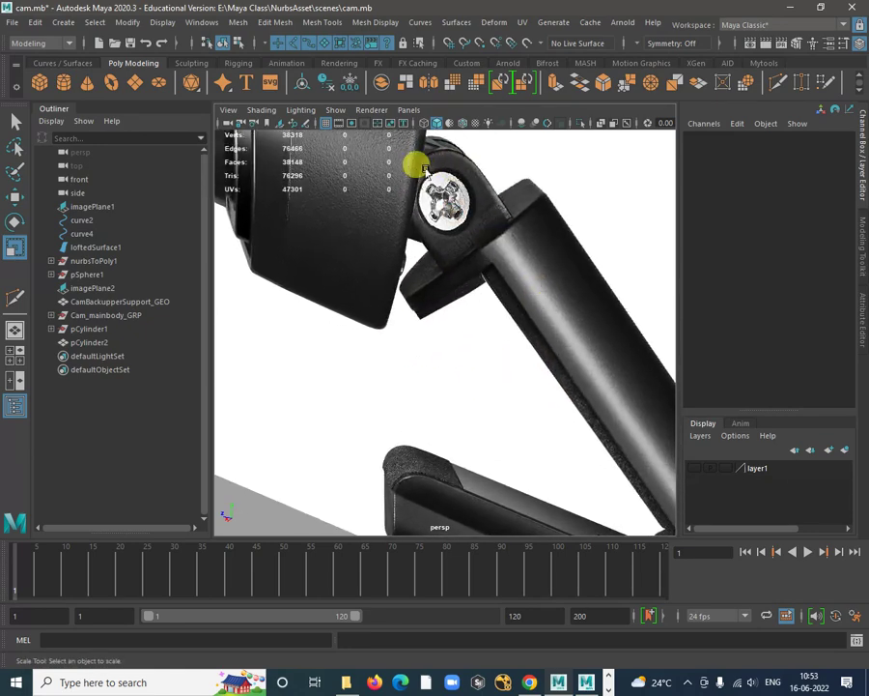
right_click_drag(493, 405, 354, 358, "alt")
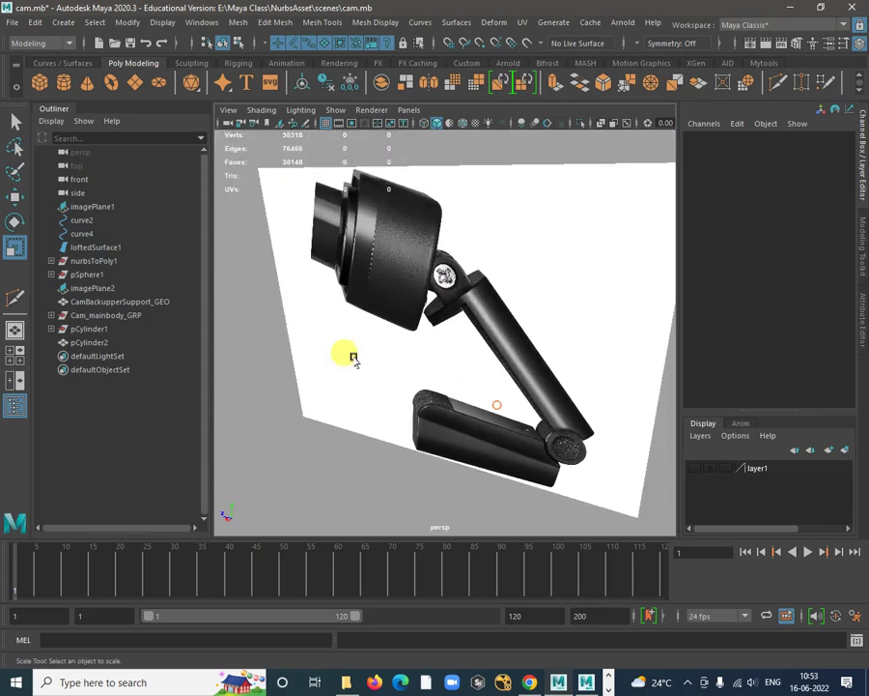
left_click_drag(353, 358, 450, 454, "alt")
right_click_drag(449, 454, 307, 334, "alt")
middle_click_drag(419, 387, 409, 294, "alt")
left_click_drag(408, 293, 413, 368, "alt")
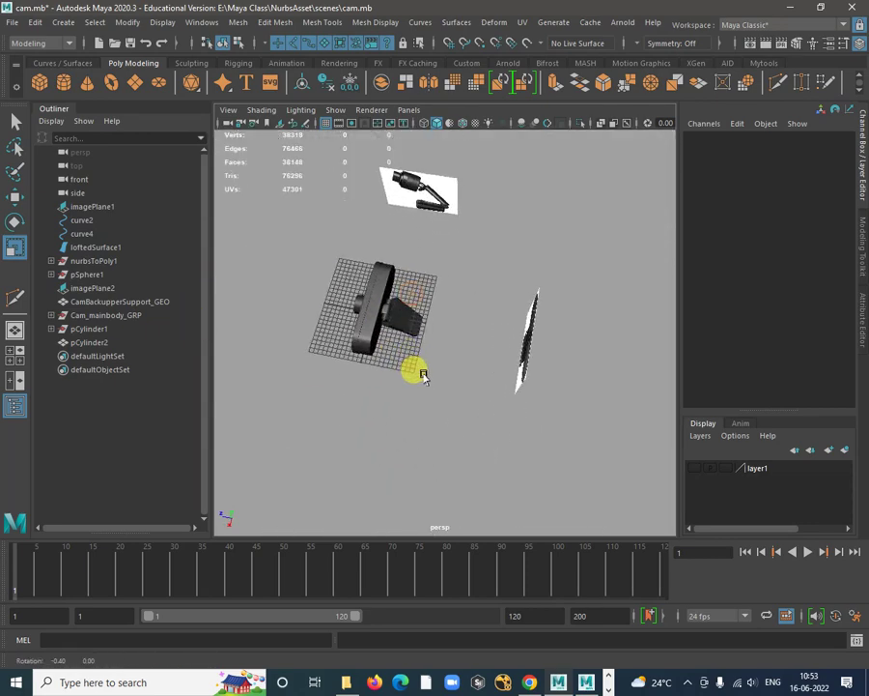
Create a polygon plane, move it along Z to about 9.5, and scale it uniformly to about 16
left_click(136, 84)
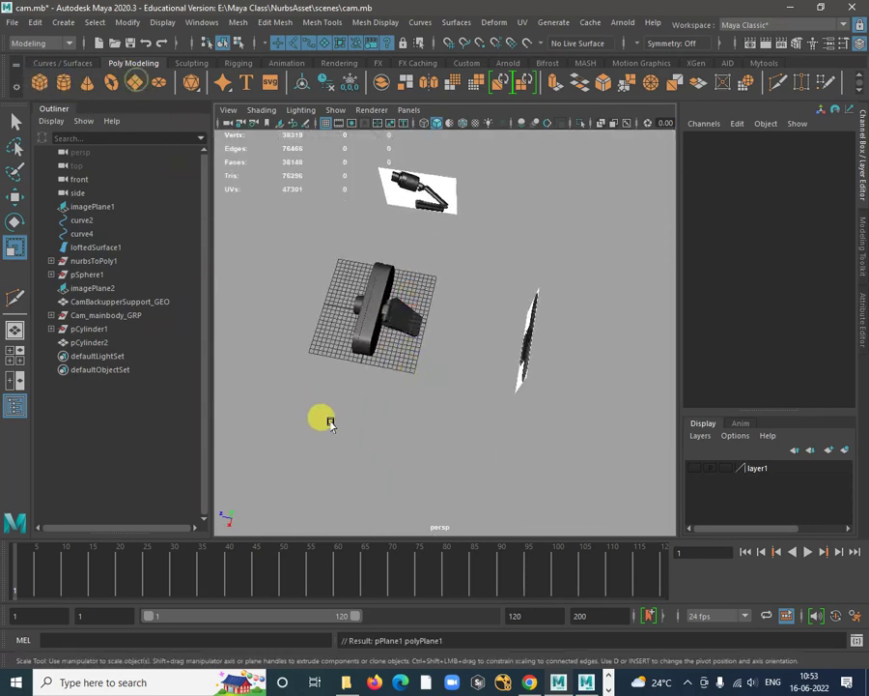
right_click_drag(371, 314, 396, 374, "alt")
middle_click_drag(261, 349, 339, 331, "alt")
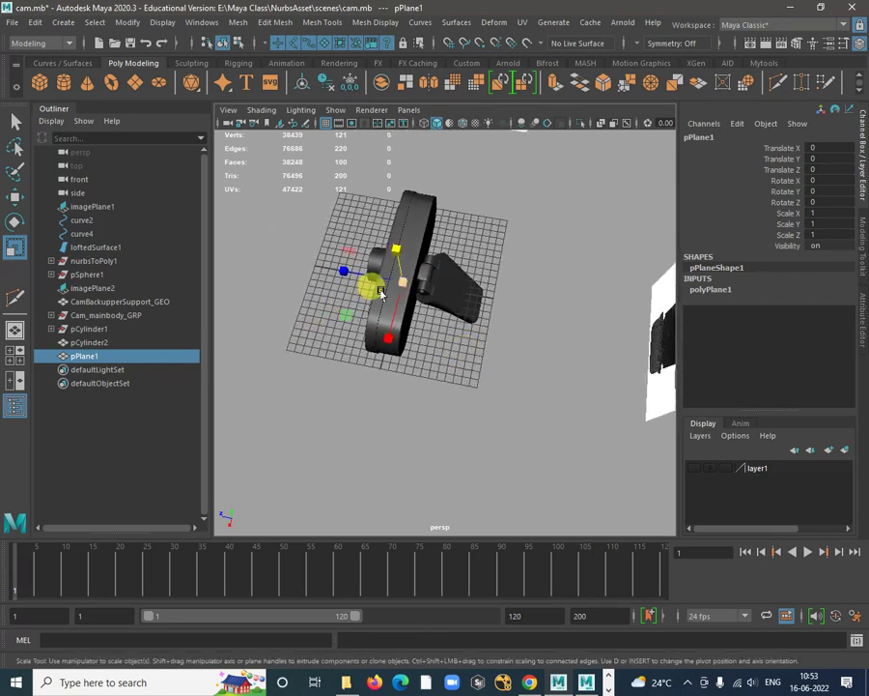
key("w")
left_click_drag(350, 317, 281, 282)
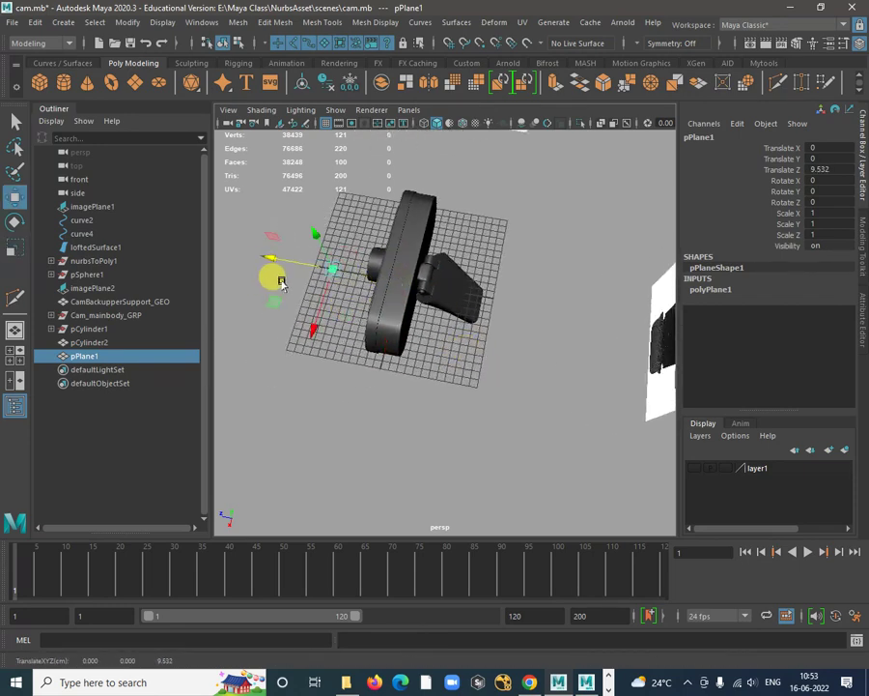
key("r")
left_click_drag(331, 269, 416, 319)
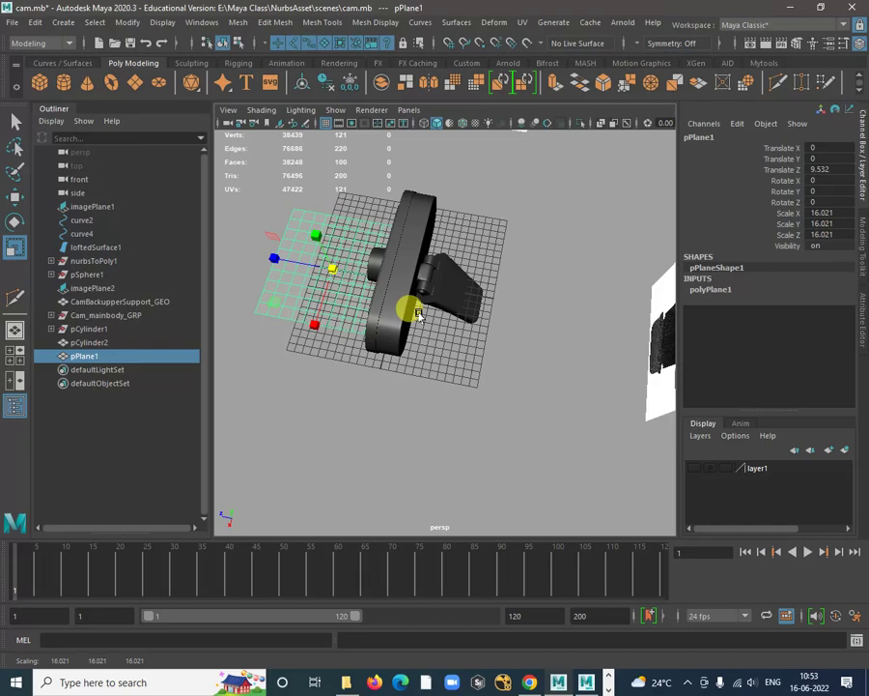
left_click_drag(349, 303, 464, 338, "alt")
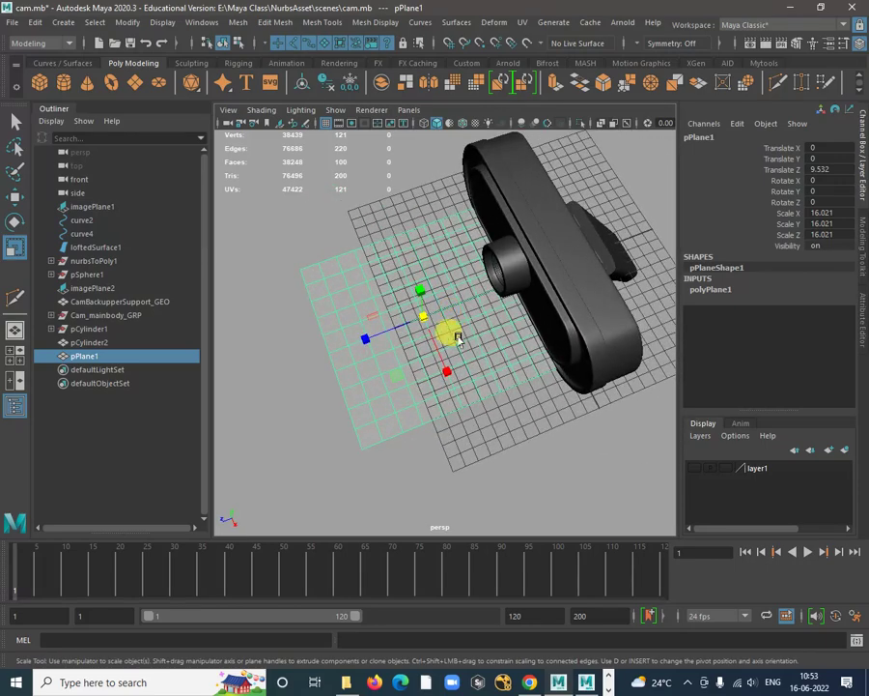
Set the plane's width and height subdivisions to 2
key("1")
left_click(719, 290)
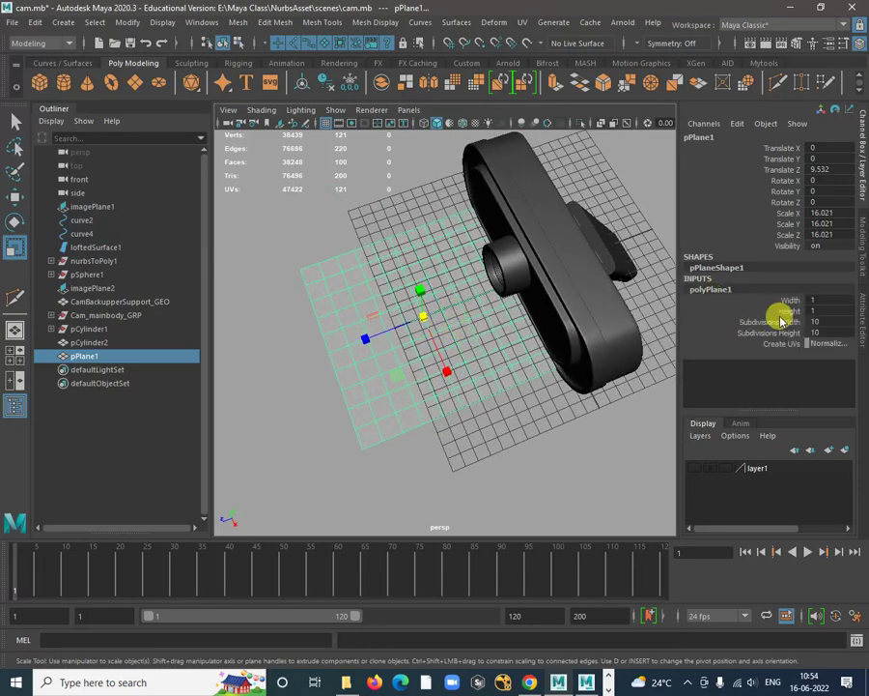
left_click_drag(781, 321, 782, 334)
middle_click_drag(437, 351, 388, 369)
left_click_drag(388, 369, 427, 373, "alt")
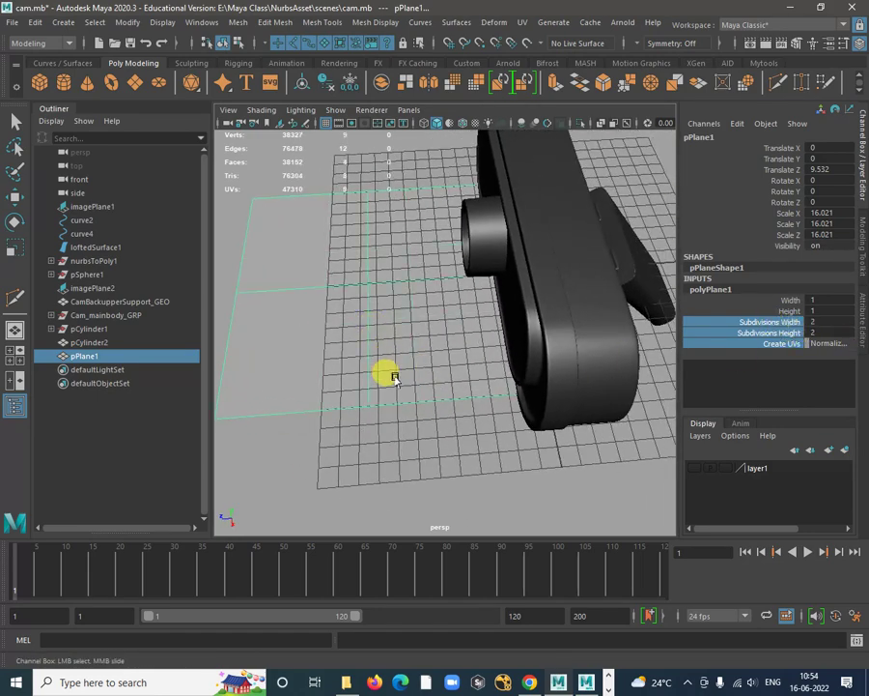
left_click_drag(394, 378, 369, 326, "alt")
Bevel the plane's inner middle edges with a fraction of 0.1 to form a narrow cross
key("w")
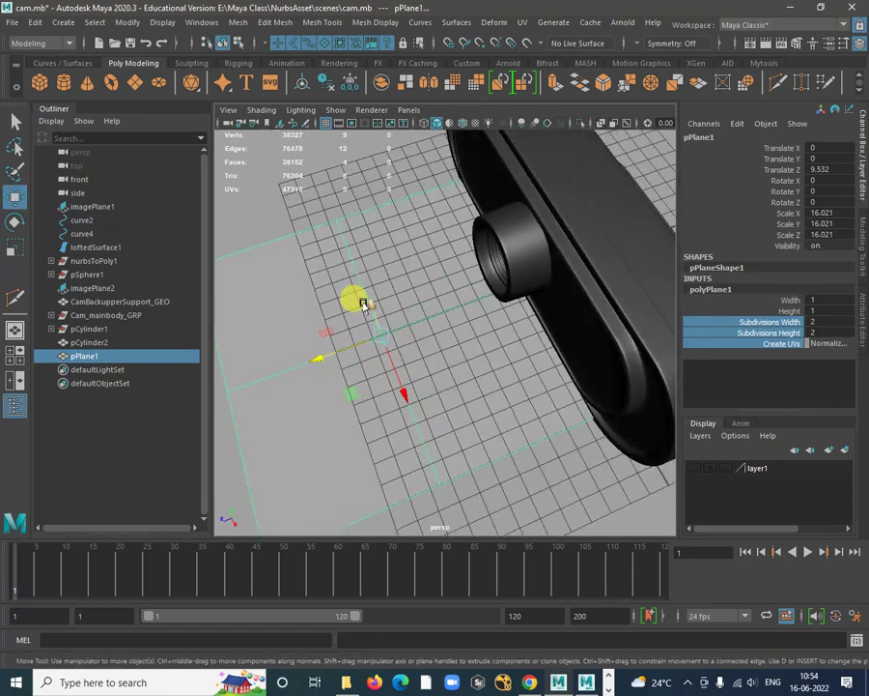
right_click_drag(363, 303, 365, 265)
left_click(376, 343)
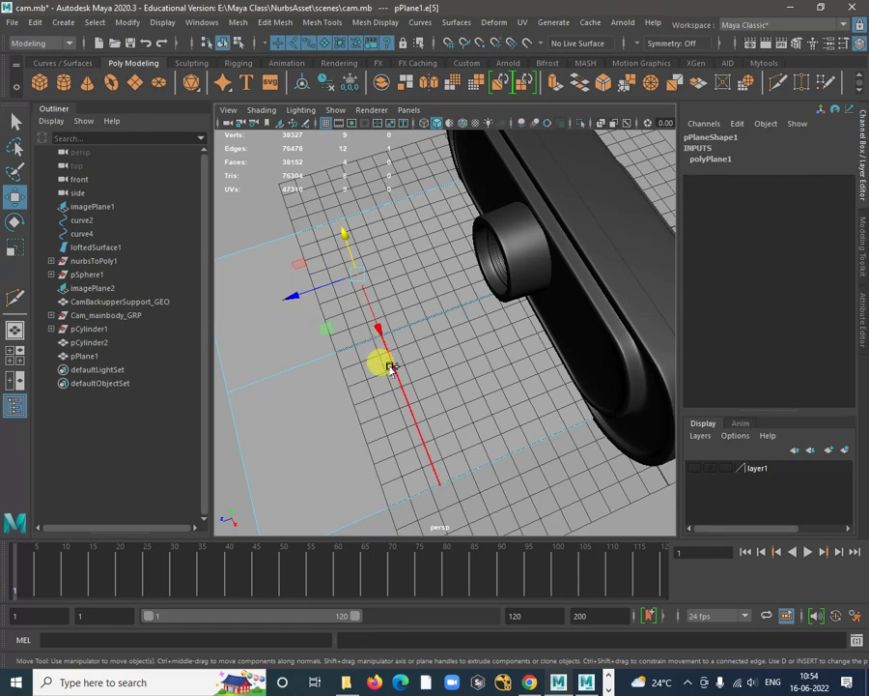
left_click_drag(353, 344, 399, 337, "alt")
right_click_drag(400, 337, 459, 342, "shift")
left_click_drag(442, 396, 633, 293, "alt")
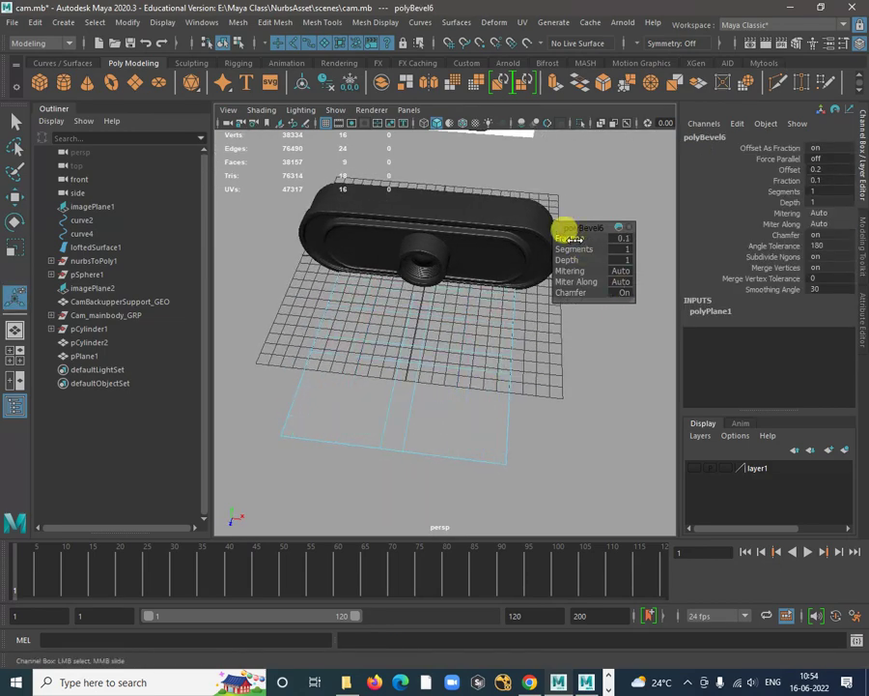
Move the plane along Z to about 19.5, clear of the webcam, and scale it uniformly down to about 2.6
left_click_drag(504, 459, 443, 326, "alt")
key("w")
right_click_drag(443, 326, 488, 281)
left_click_drag(389, 364, 311, 414)
left_click_drag(382, 415, 291, 417, "alt")
key("r")
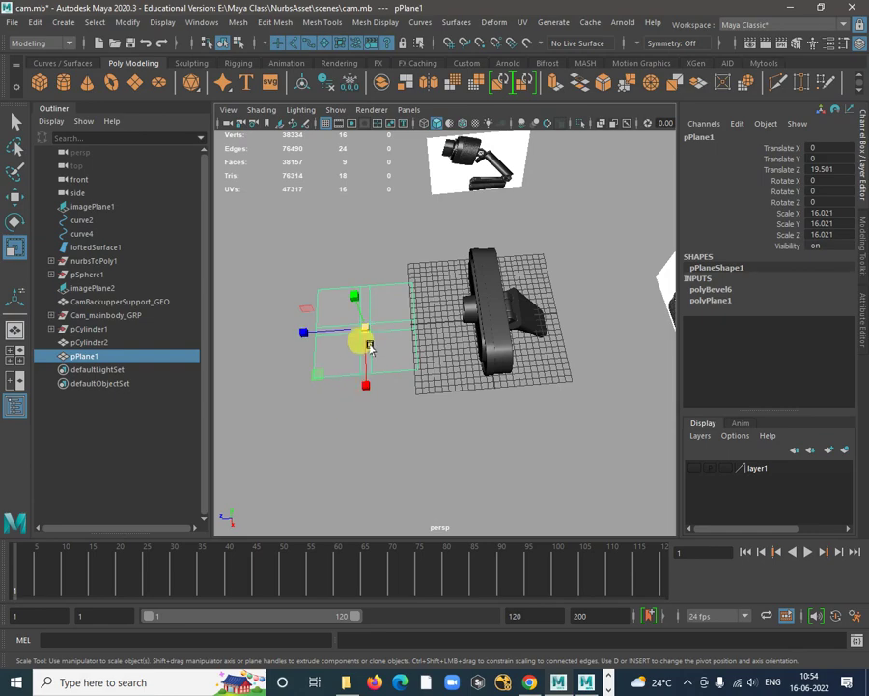
left_click_drag(366, 345, 304, 394)
right_click_drag(363, 306, 400, 456, "alt")
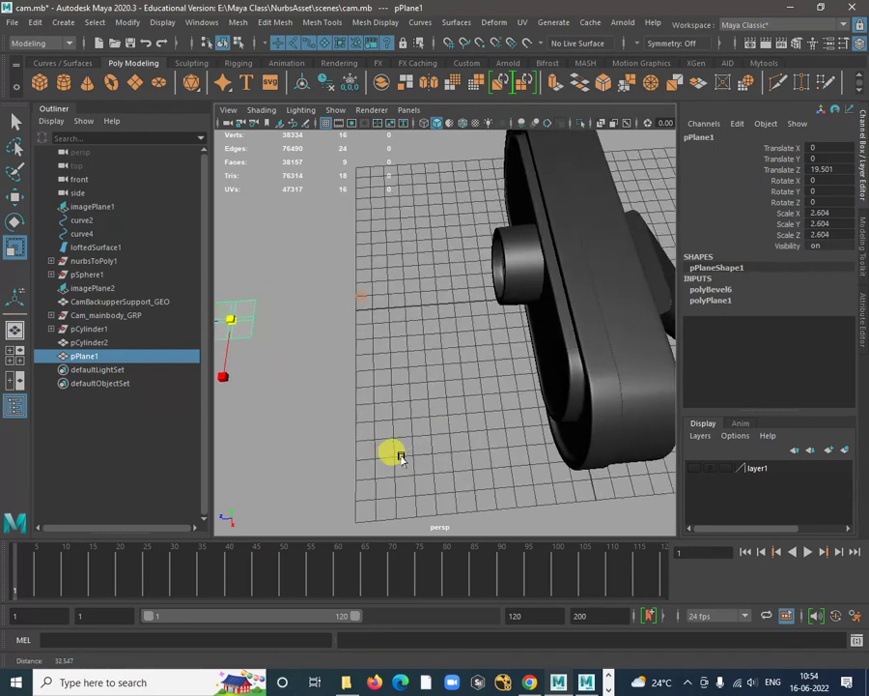
Select the plane's outer border vertices and try to circularize them directly
middle_click_drag(326, 427, 551, 435, "alt")
left_click_drag(552, 436, 478, 379, "alt")
scroll(446, 274, "up", 2)
key("w")
right_click_drag(450, 254, 338, 237)
left_click_drag(319, 220, 555, 254)
left_click_drag(560, 374, 562, 375, "shift")
left_click_drag(510, 411, 560, 462, "shift")
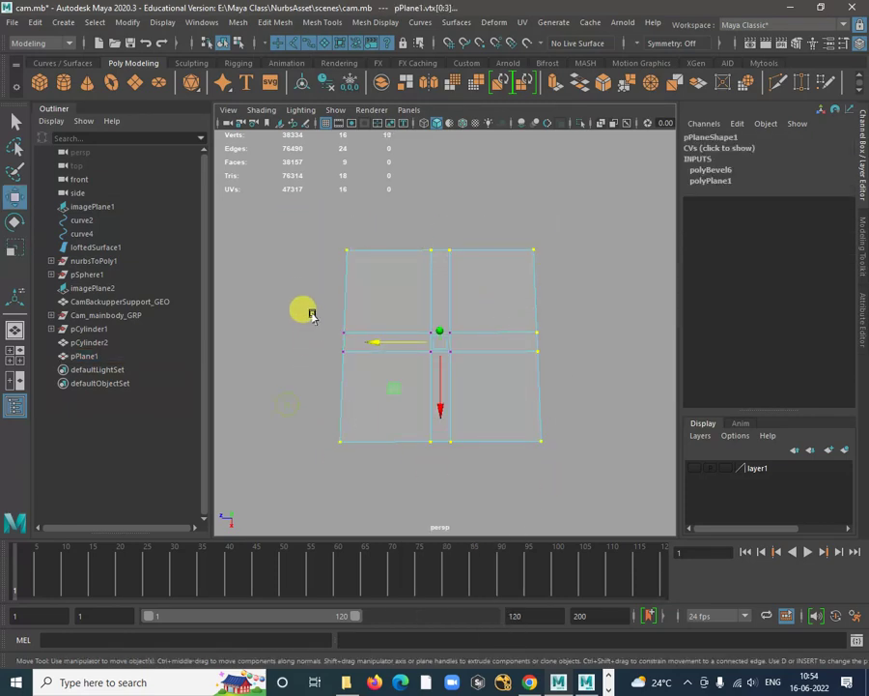
right_click(334, 332, "shift")
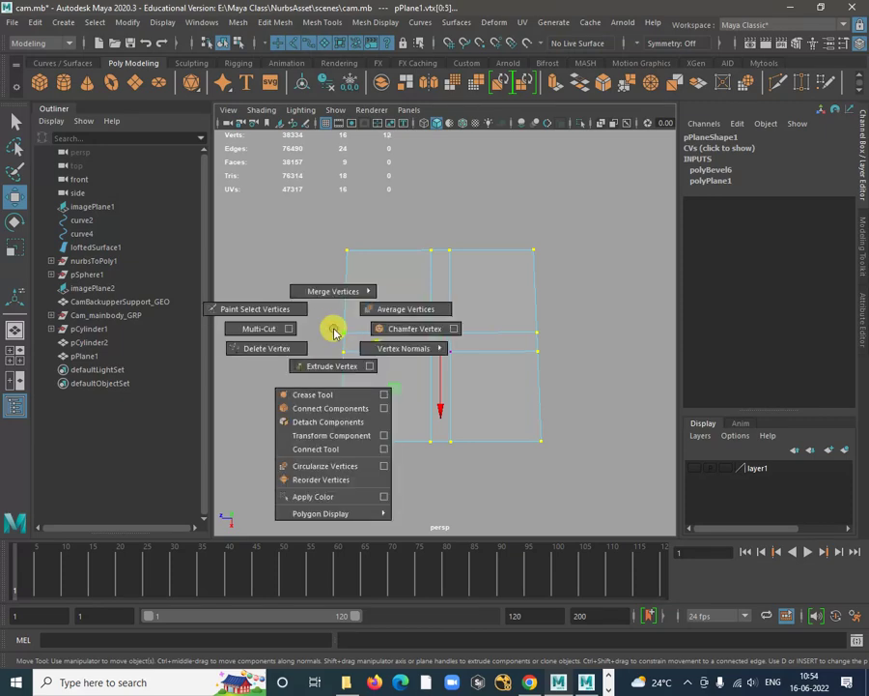
left_click(323, 467)
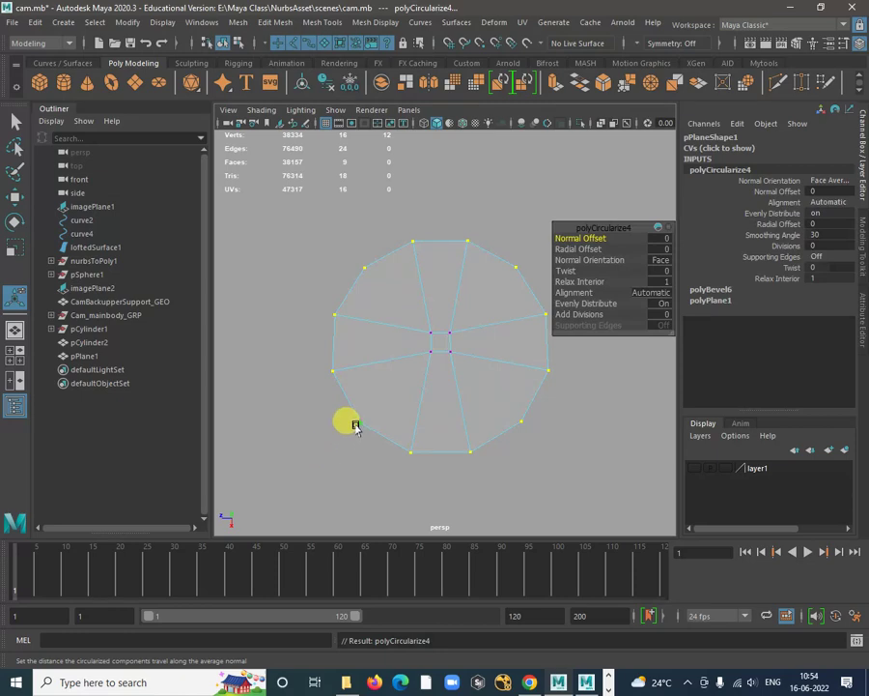
Check the circularized plane from several angles and undo the Circularize operation
scroll(475, 392, "up", 4)
left_click_drag(477, 394, 505, 357, "alt")
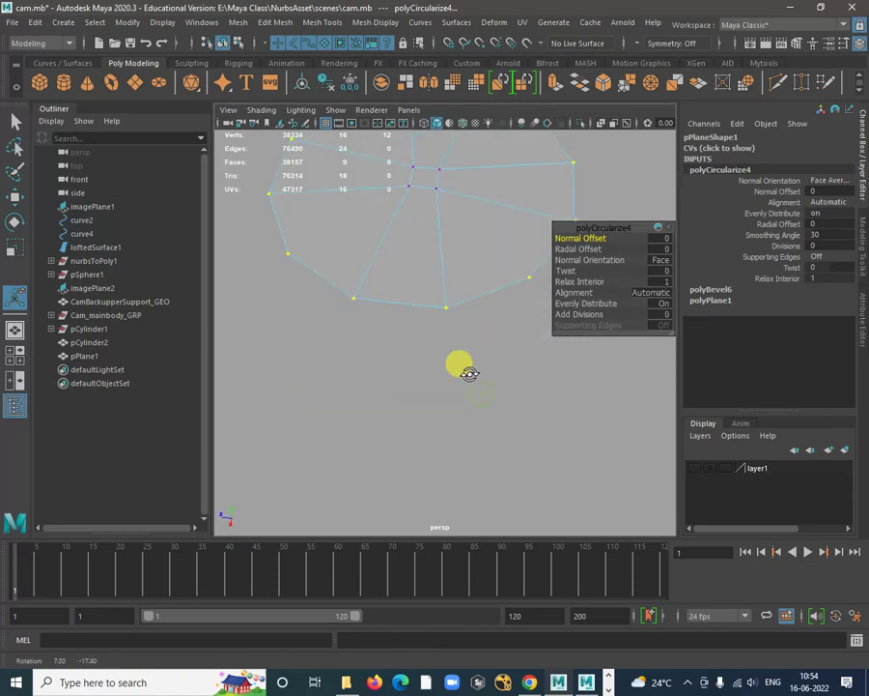
scroll(450, 390, "down", 5)
middle_click_drag(470, 373, 450, 399, "alt")
right_click_drag(449, 399, 443, 351, "alt")
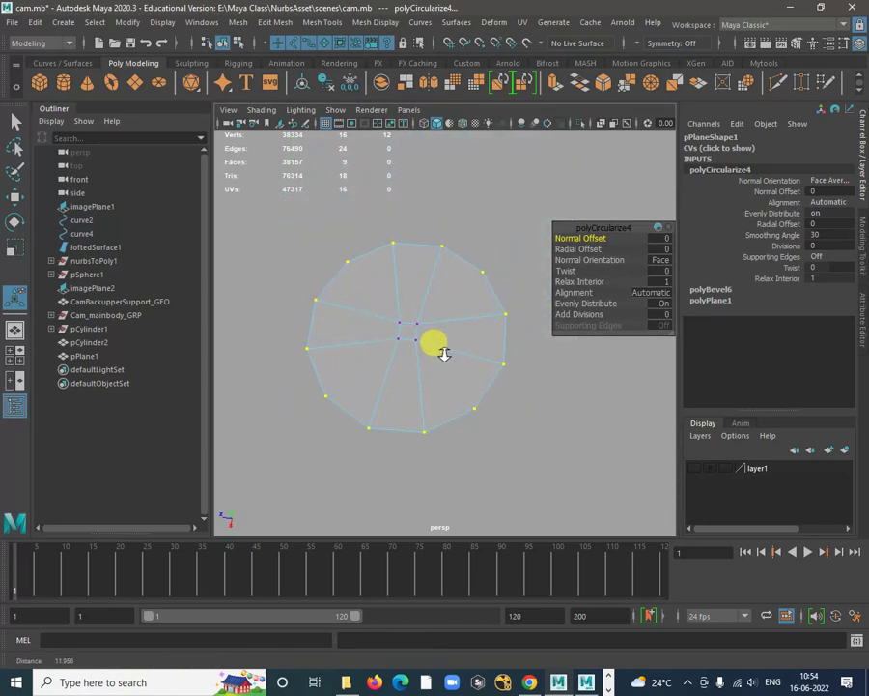
left_click_drag(444, 353, 414, 357, "alt")
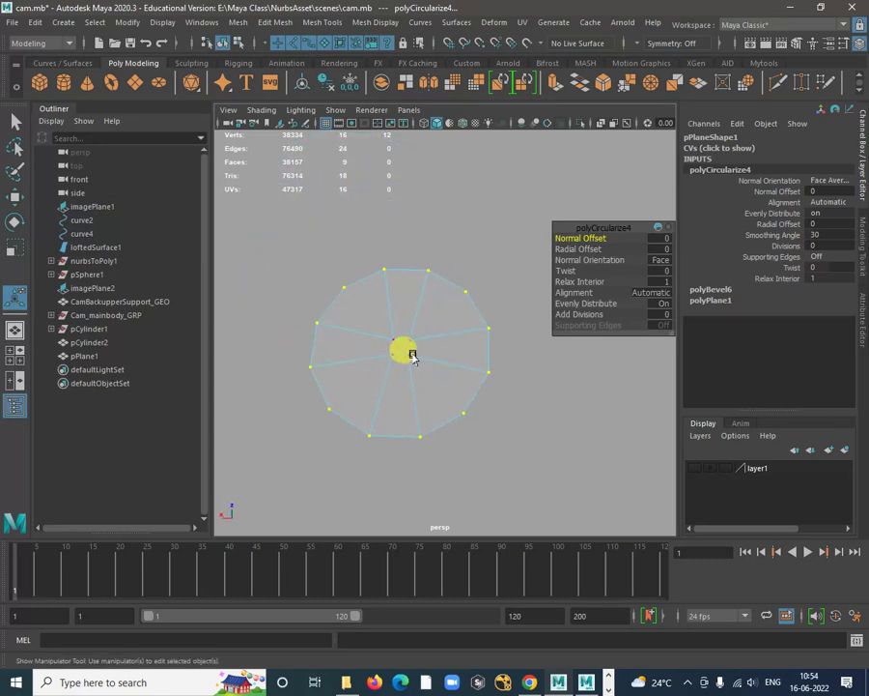
key("ctrl+z")
Extrude the plane's border edges and scale them outward by about 1.21 to add a surrounding ring of faces
mouse_move(422, 302)
left_mouse_down("alt")
mouse_move(446, 346)
mouse_move(413, 332)
mouse_move(409, 307)
left_mouse_up("alt")
right_click_drag(410, 307, 413, 249)
left_click(462, 345)
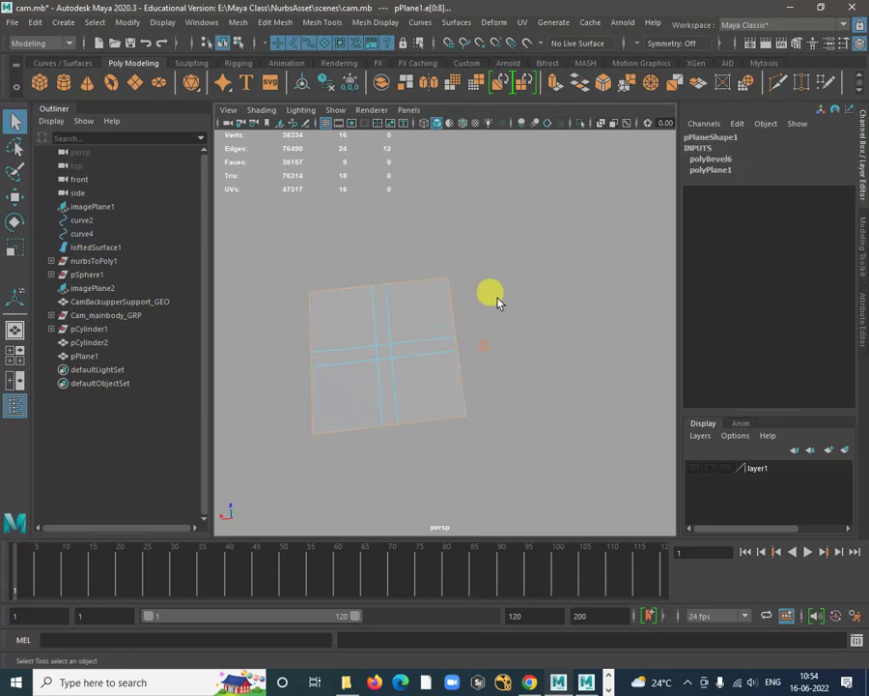
right_click_drag(512, 262, 498, 301, "shift")
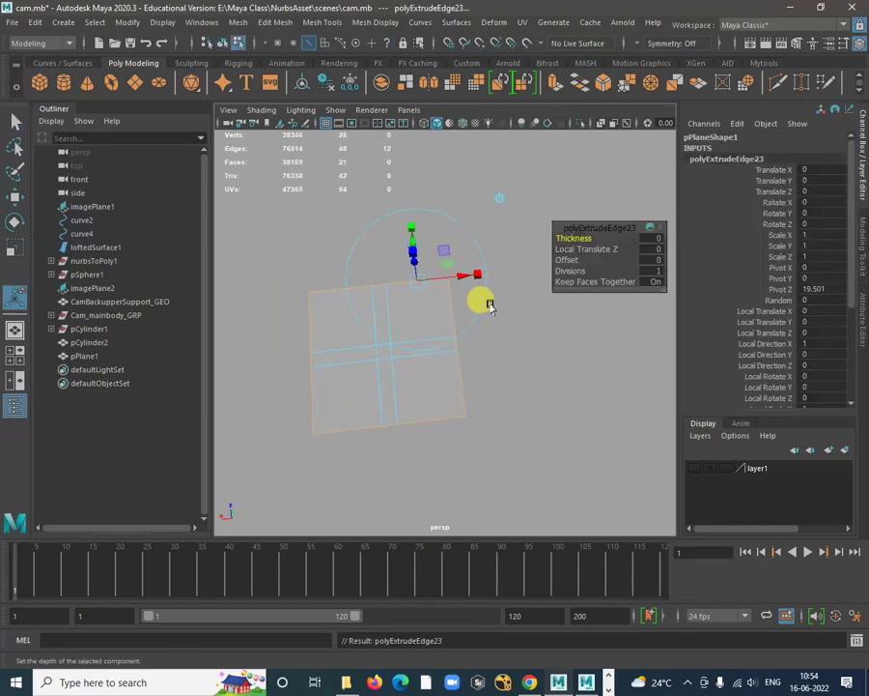
left_click_drag(390, 350, 401, 351)
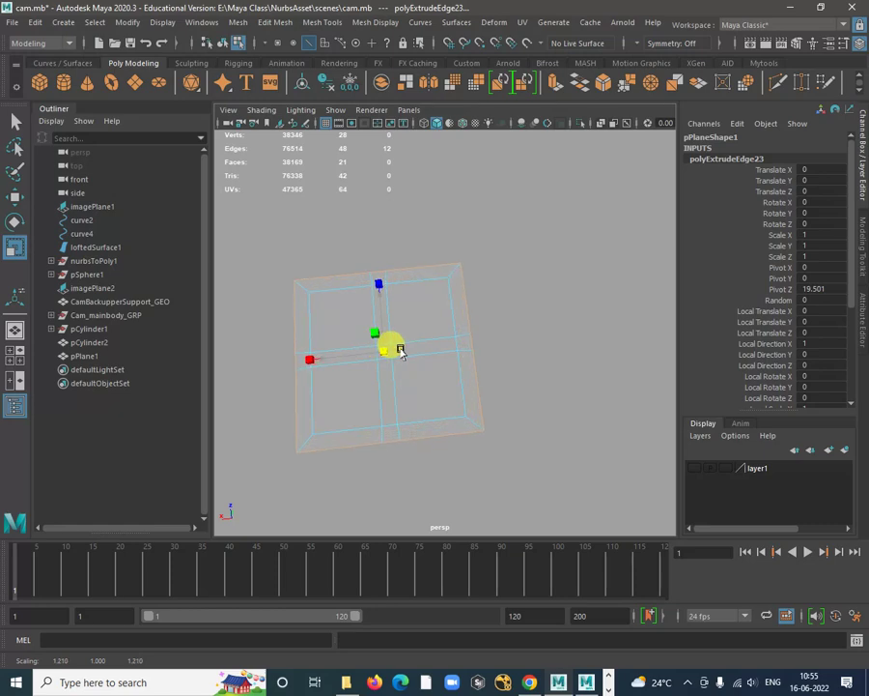
Circularize the extruded outer border edges to turn the plane into a round disc
right_click_drag(464, 298, 453, 418, "shift")
mouse_move(434, 428)
left_mouse_down("alt")
mouse_move(449, 428)
mouse_move(440, 425)
left_mouse_up("alt")
left_click_drag(517, 355, 464, 320, "alt")
Select the inner square edge loop around the cross and scale it uniformly inward to about 0.81
key("w")
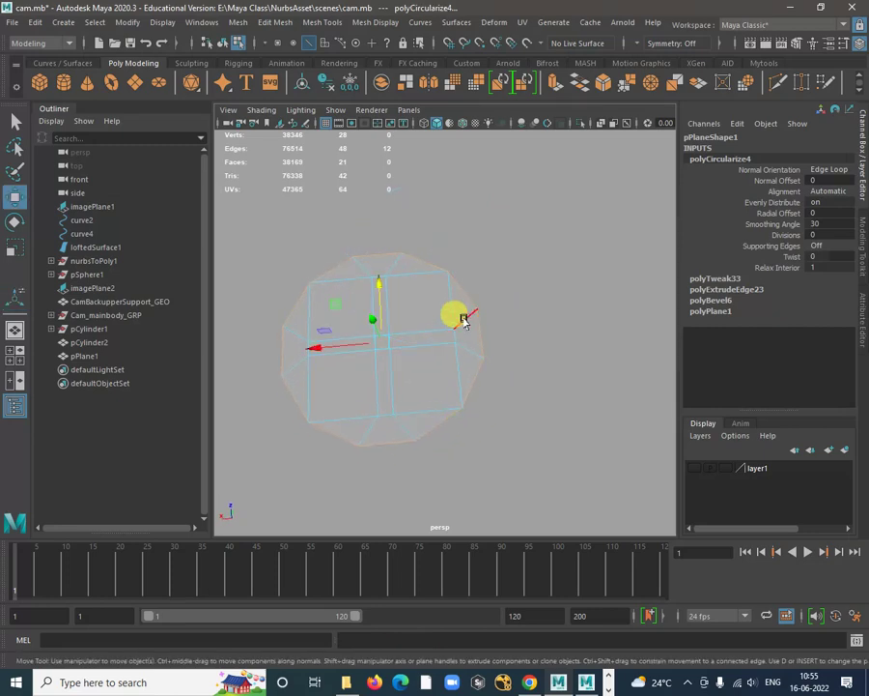
left_click(446, 317)
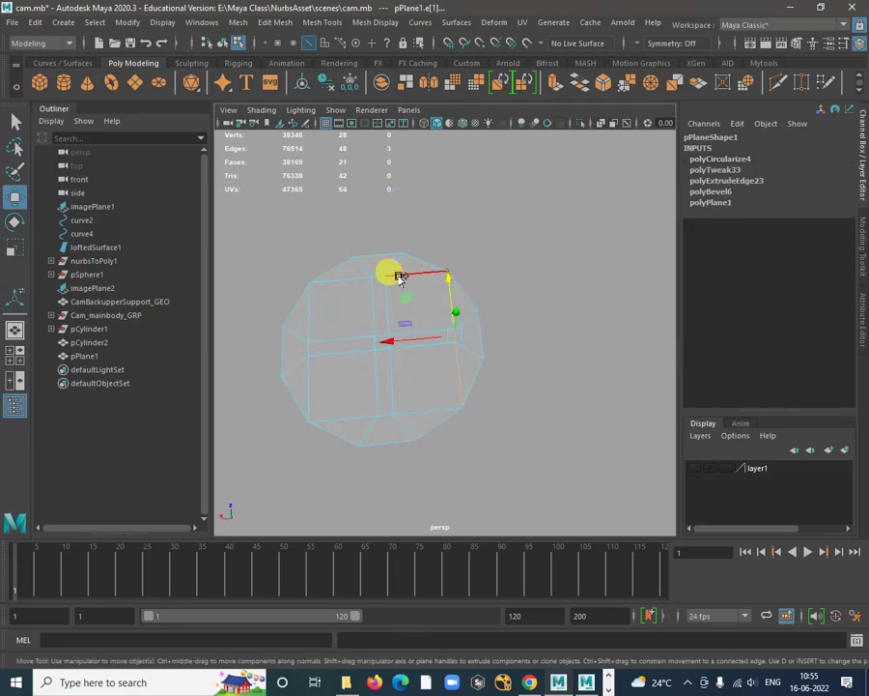
left_click(353, 279, "shift")
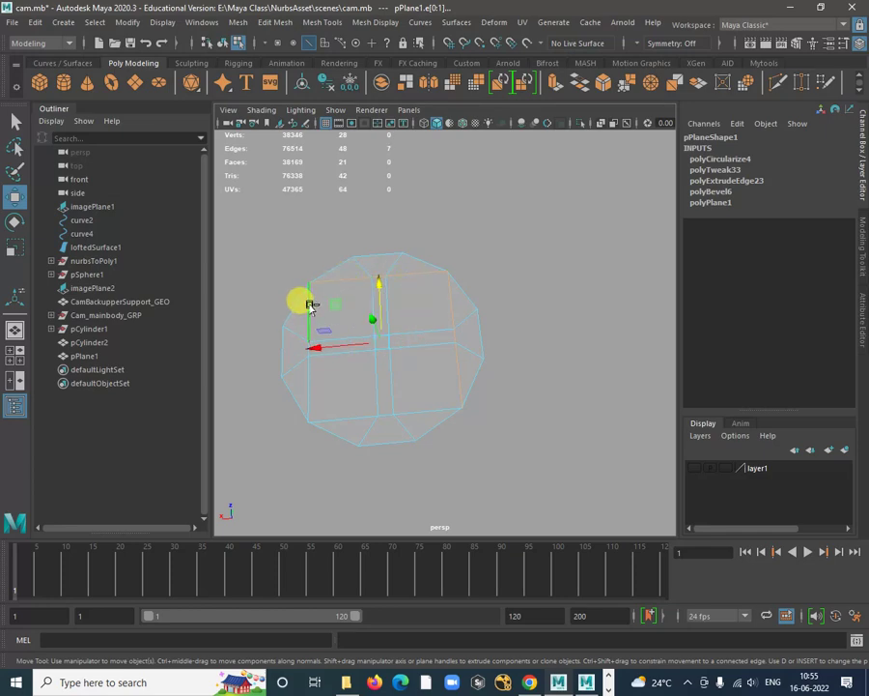
left_click(329, 414, "shift")
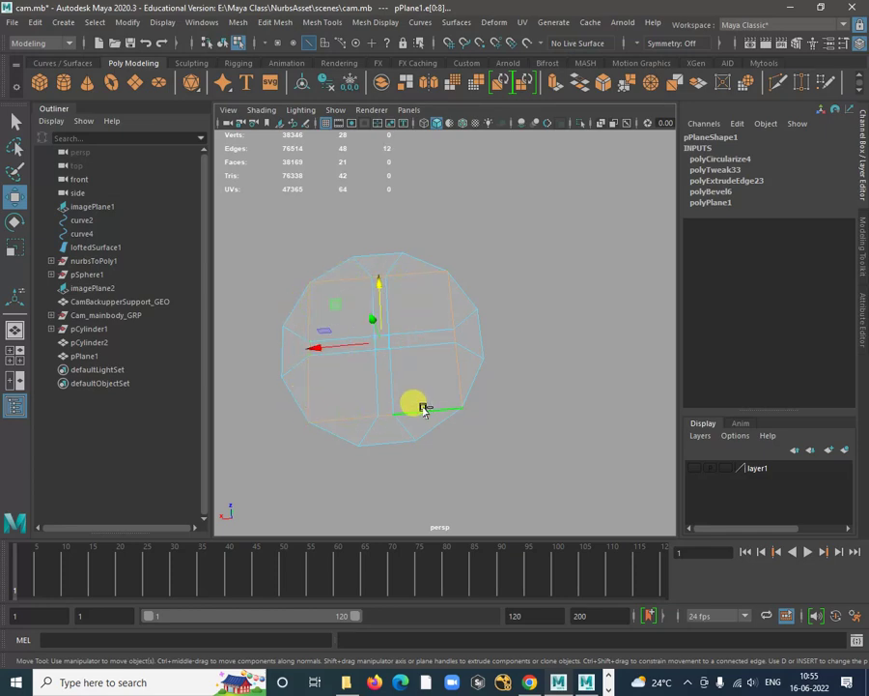
key("r")
left_click_drag(382, 343, 378, 344)
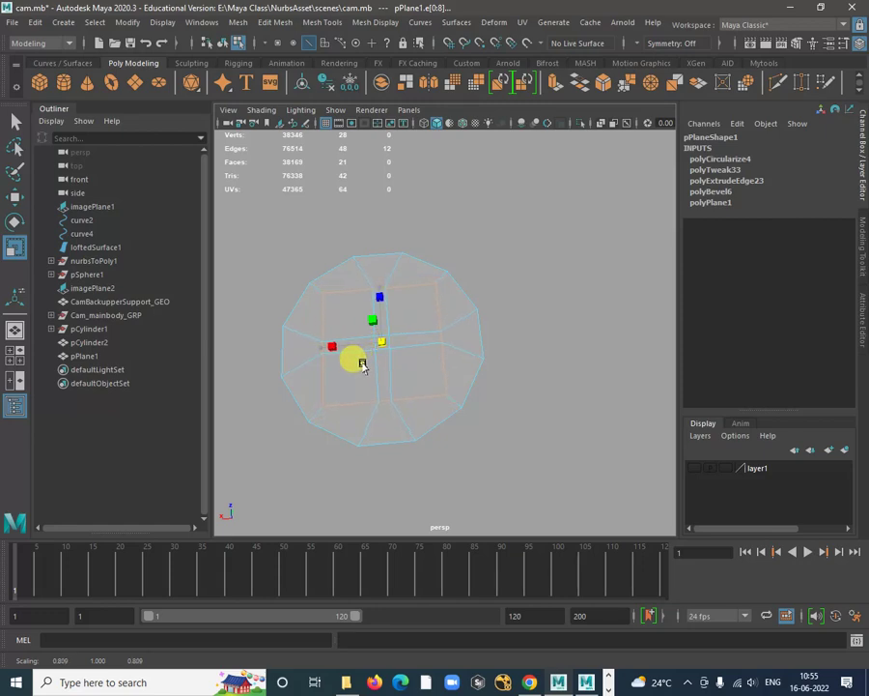
left_click_drag(363, 364, 363, 365)
Select the five narrow faces forming the cross in the disc and extrude them downward as a recessed screw slot
scroll(398, 396, "up", 2)
left_click_drag(398, 398, 452, 398, "alt")
scroll(452, 398, "up", 5)
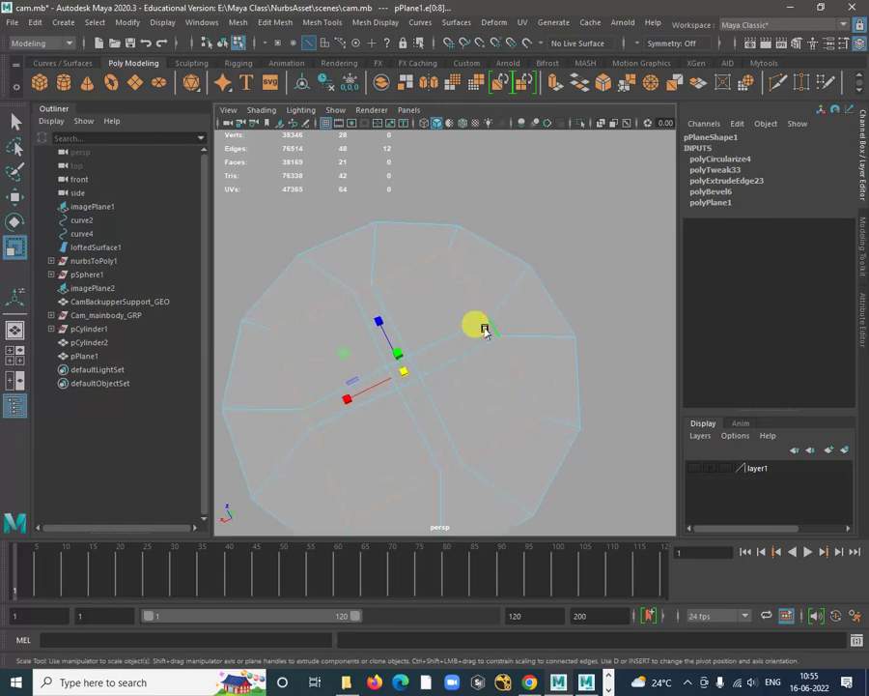
key("w")
left_click_drag(431, 359, 376, 253, "alt")
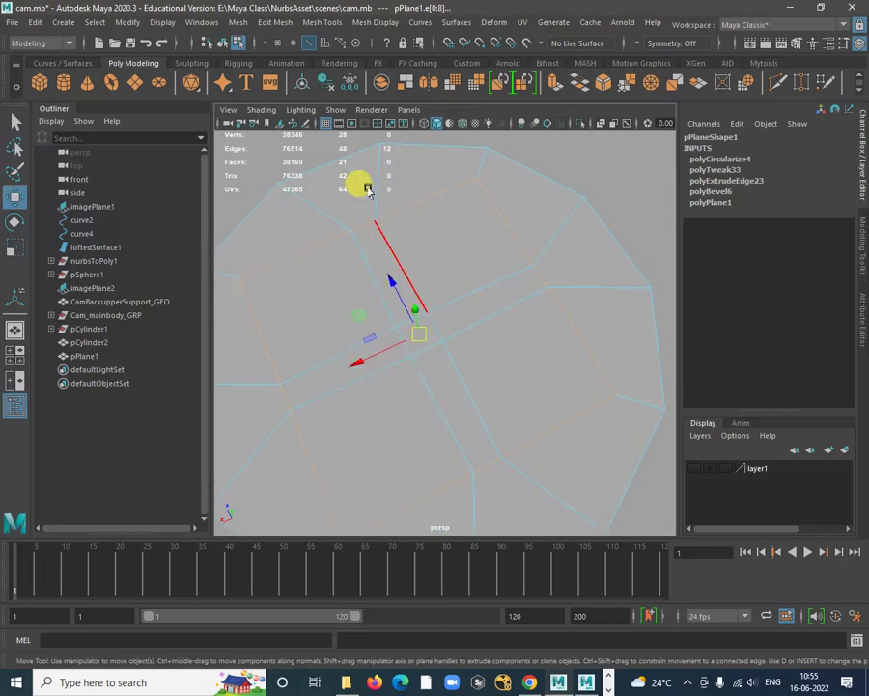
left_click(373, 248)
right_click_drag(384, 248, 394, 293)
left_click(418, 321)
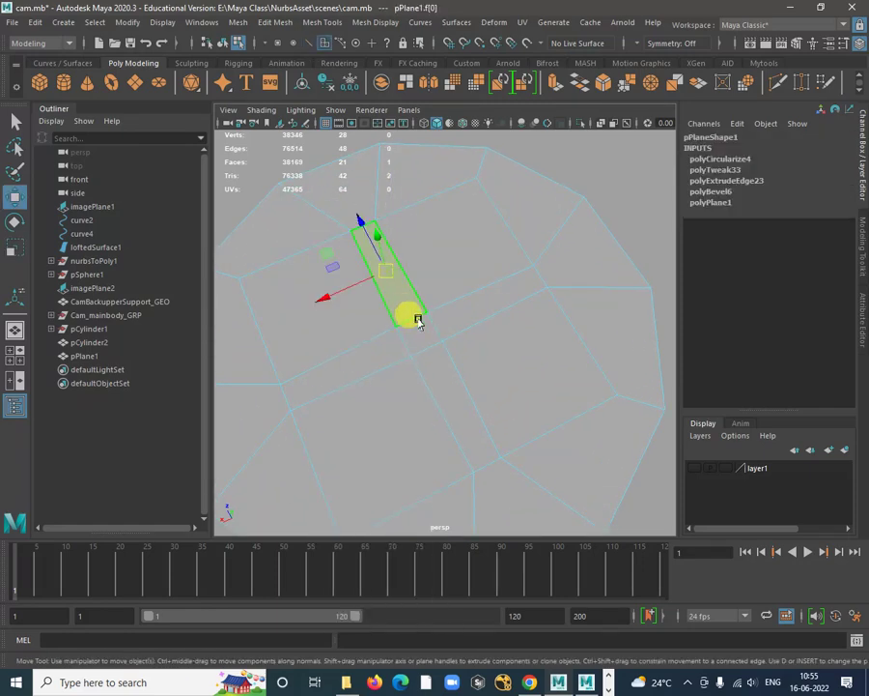
left_click(432, 328, "shift")
left_click(460, 324, "shift")
left_click(450, 377, "shift")
left_click(369, 358, "shift")
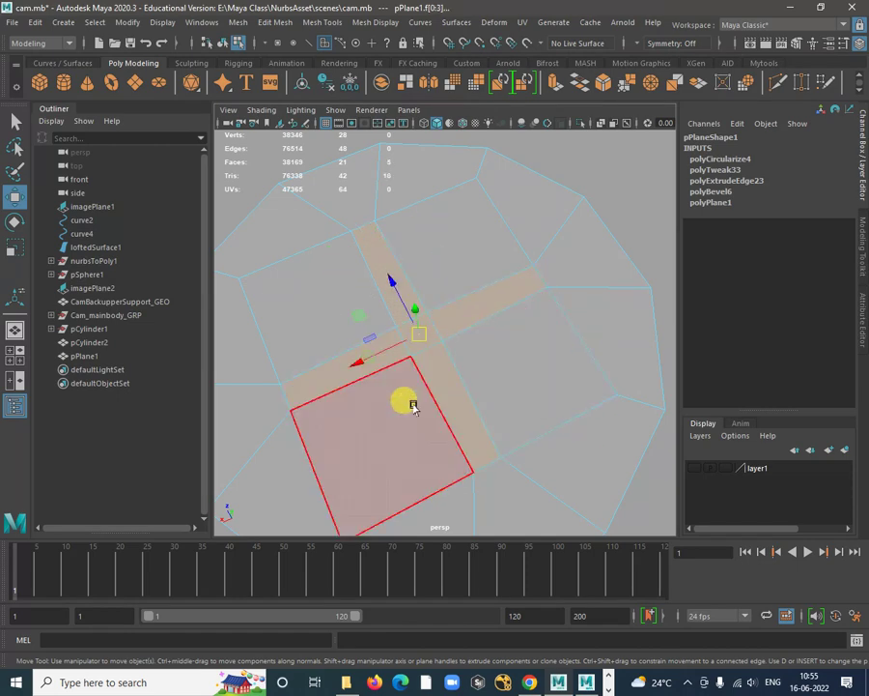
right_click_drag(429, 416, 362, 399, "alt")
left_click_drag(362, 399, 475, 344, "alt")
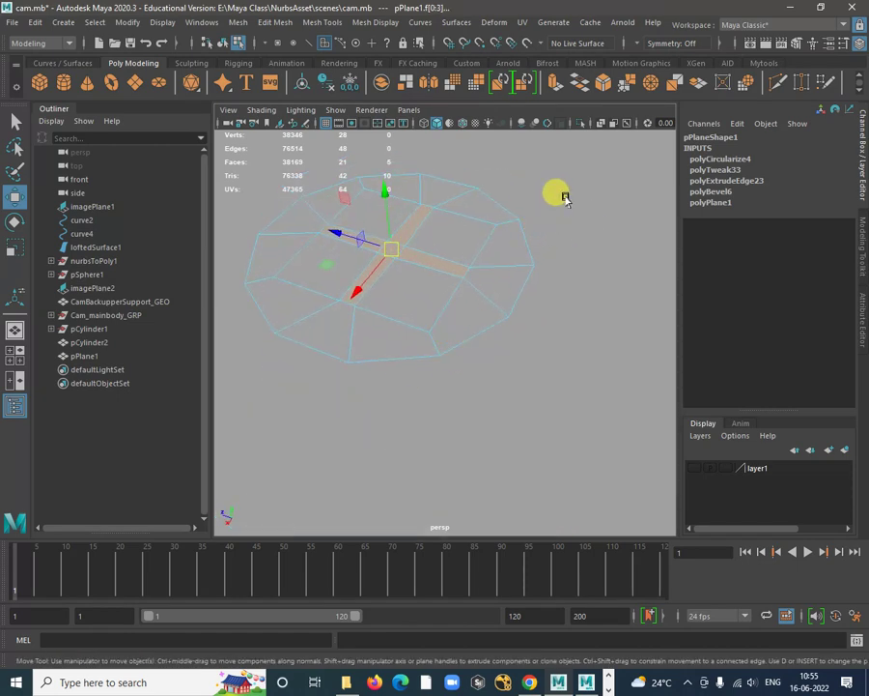
right_click_drag(565, 198, 559, 236, "shift")
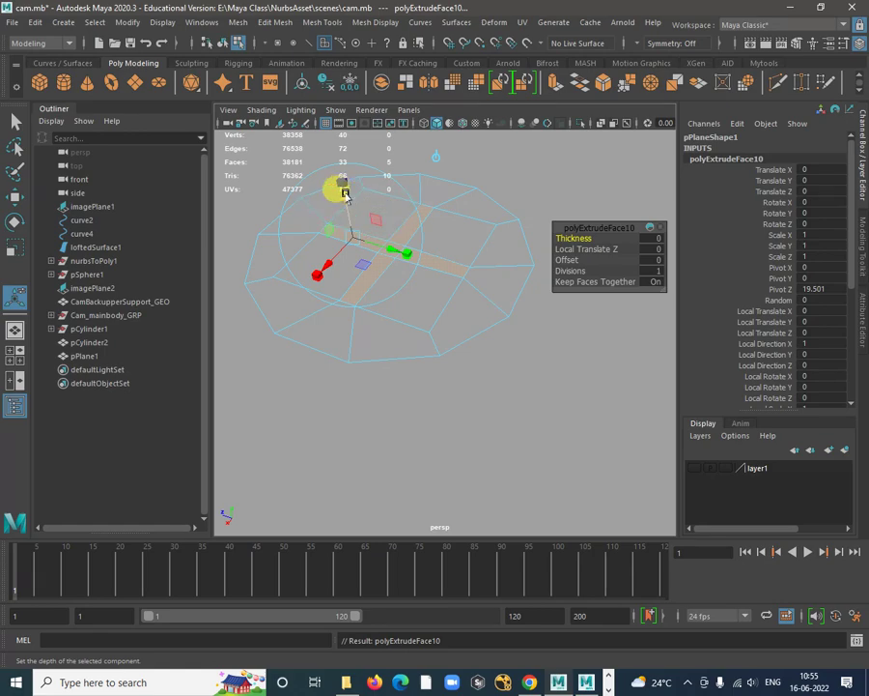
left_click_drag(346, 195, 348, 205)
Select the disc's outer border edge loop and extrude it downward by about 0.31 to form the screw head's side
left_click_drag(401, 257, 446, 246, "alt")
key("w")
right_click_drag(449, 236, 452, 197)
double_click(449, 224)
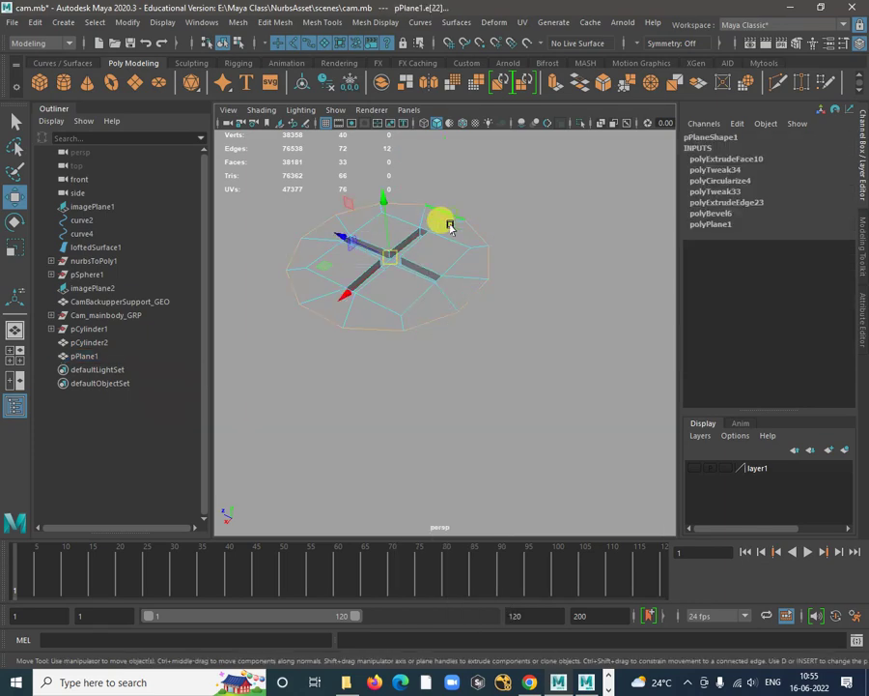
right_click_drag(524, 220, 487, 326, "shift")
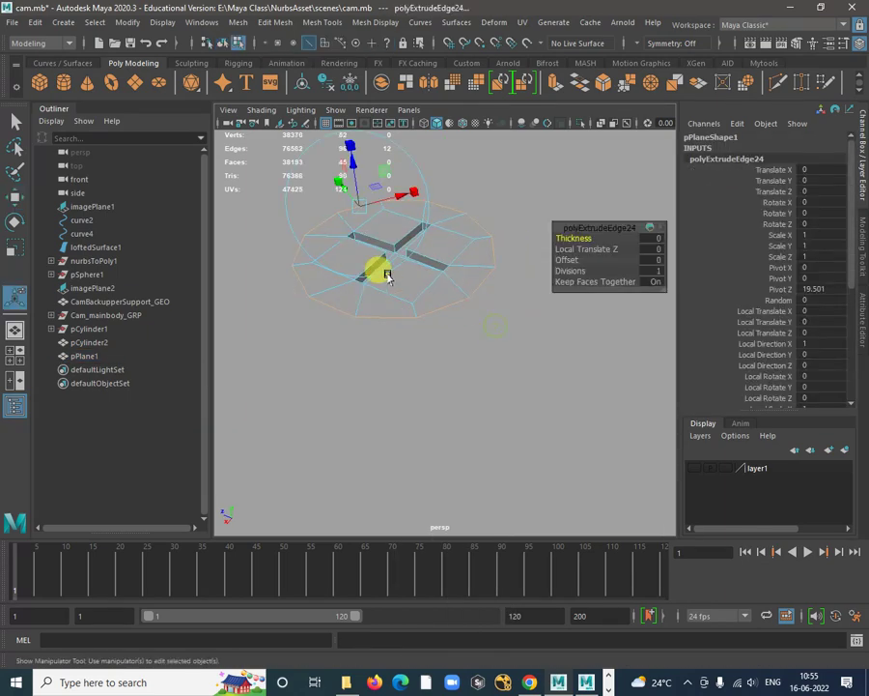
left_click_drag(351, 170, 354, 186)
left_click_drag(442, 324, 455, 272, "alt")
middle_click_drag(455, 272, 442, 350, "alt")
Extrude the screw head's lower border edges inward to narrow the opening, and extrude them again downward to form the shaft
key("ctrl+e")
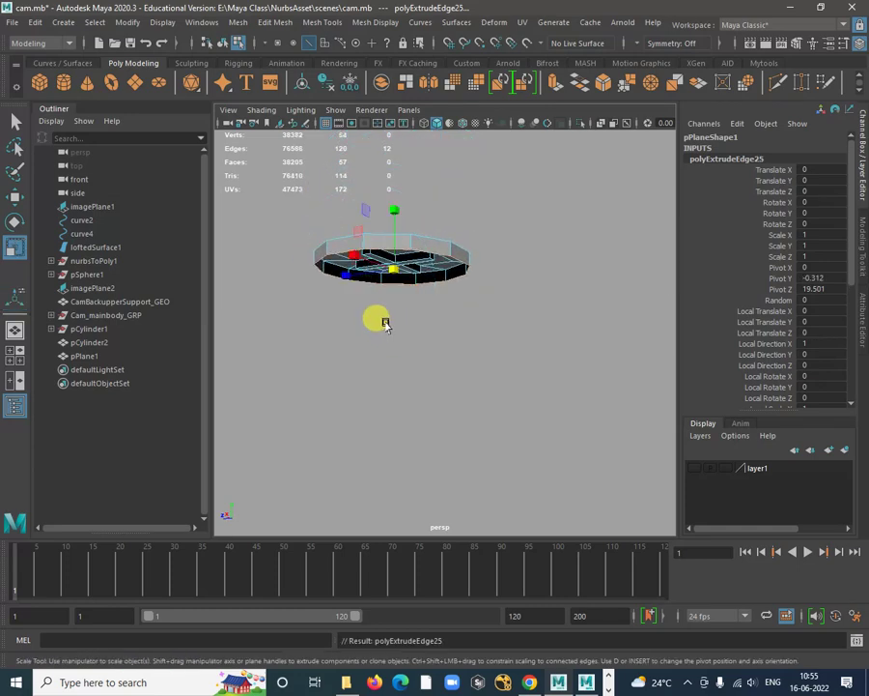
left_click_drag(383, 263, 409, 332)
key("ctrl+e")
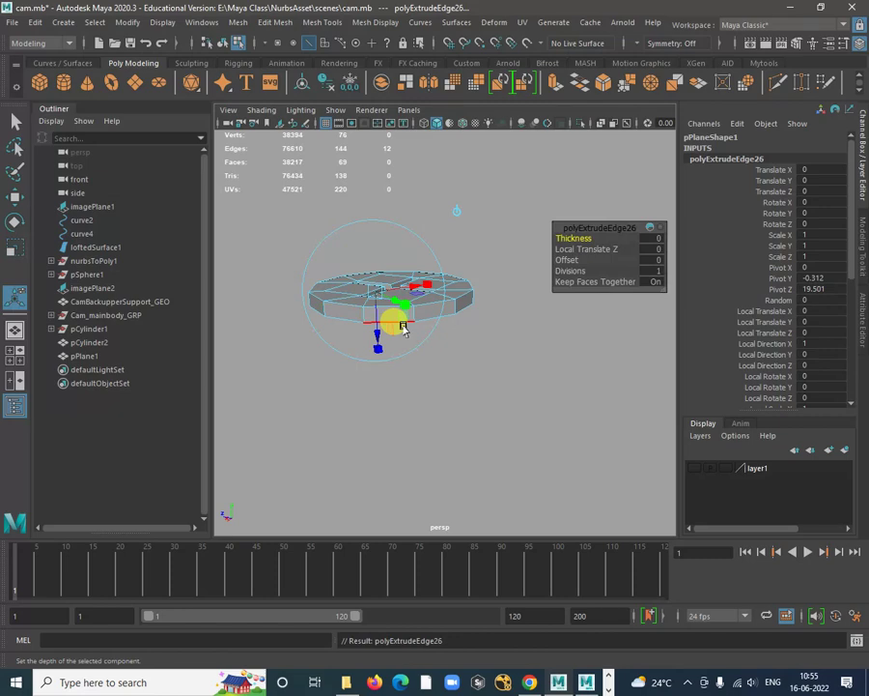
key("w")
left_click_drag(385, 237, 485, 294)
right_click_drag(483, 291, 546, 275)
left_click_drag(489, 410, 485, 324, "alt")
Select the open border loop at the shaft's lower end and fill the hole with a cap face
right_click_drag(467, 287, 464, 245)
double_click(445, 300)
right_click_drag(595, 286, 590, 472, "shift")
left_click_drag(518, 364, 477, 282, "alt")
right_click_drag(482, 273, 458, 442, "shift")
key("r")
left_click_drag(473, 430, 464, 391, "alt")
key("w")
right_click_drag(459, 284, 502, 261)
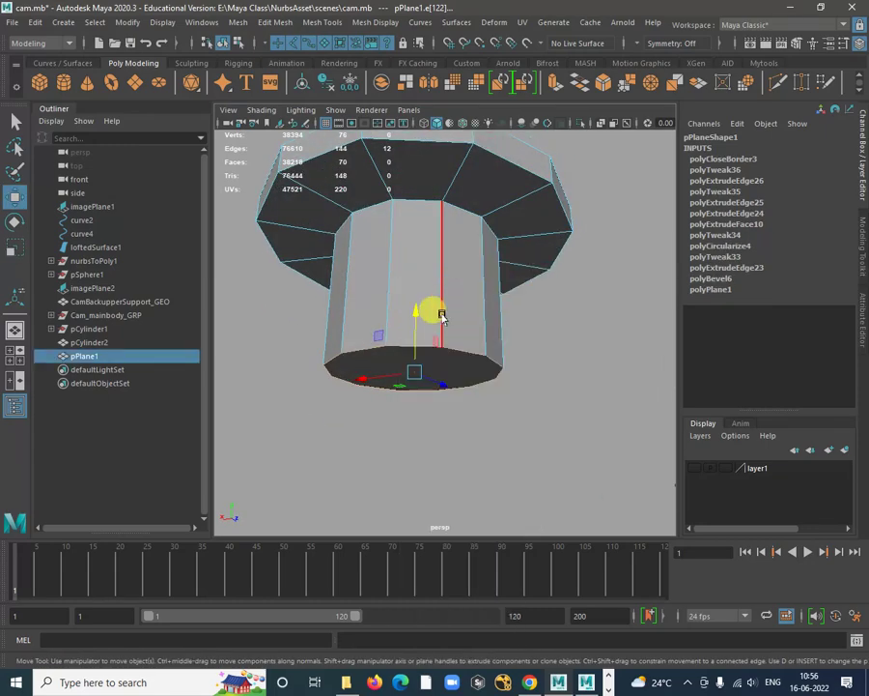
Set the Insert Edge Loop Tool to multiple edge loops with a count of 8 and insert them along the shaft
right_click(465, 292, "shift")
right_click_drag(450, 302, 428, 309, "shift")
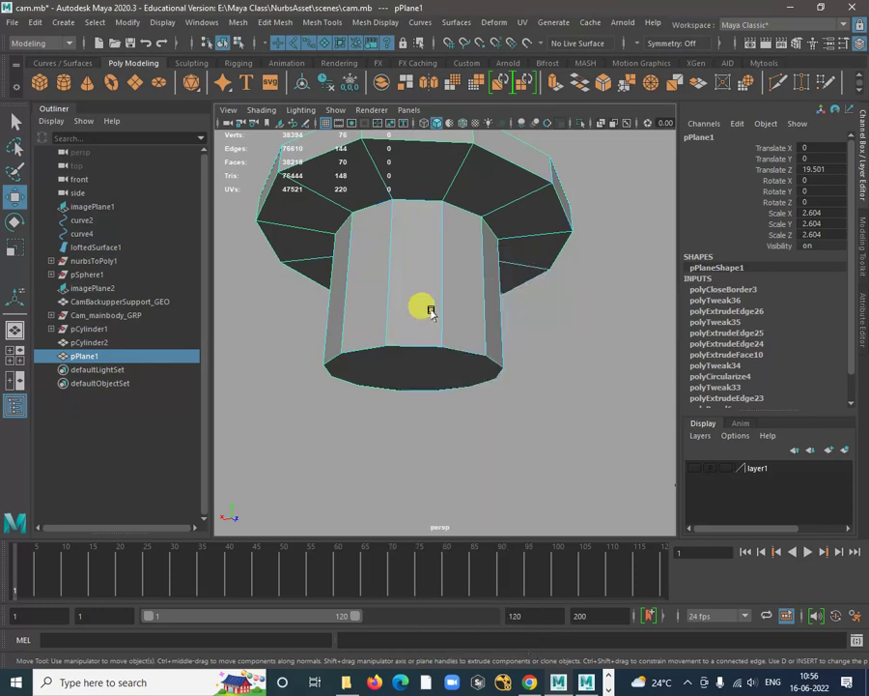
left_click(300, 243)
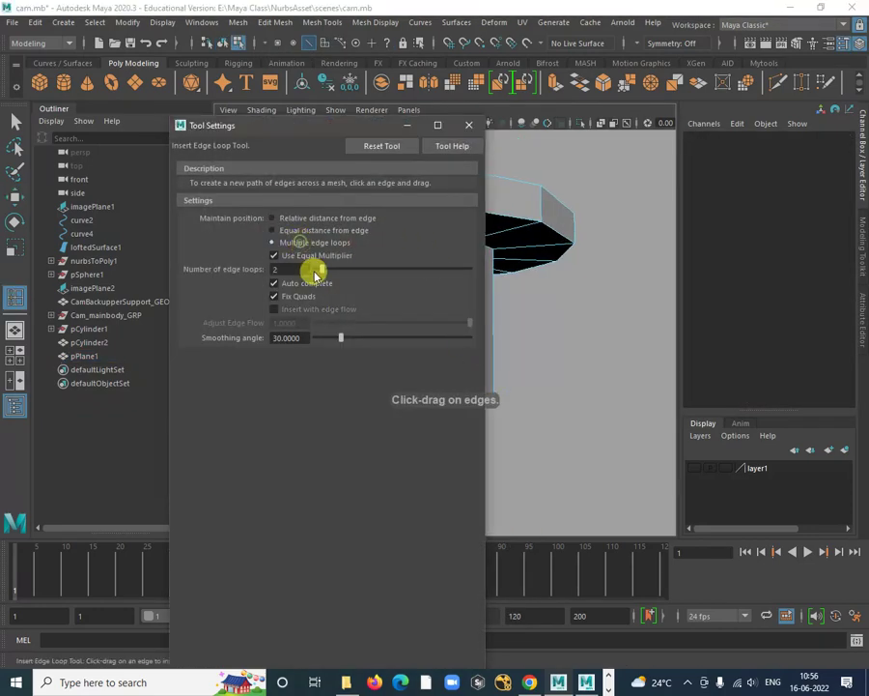
left_click(480, 124)
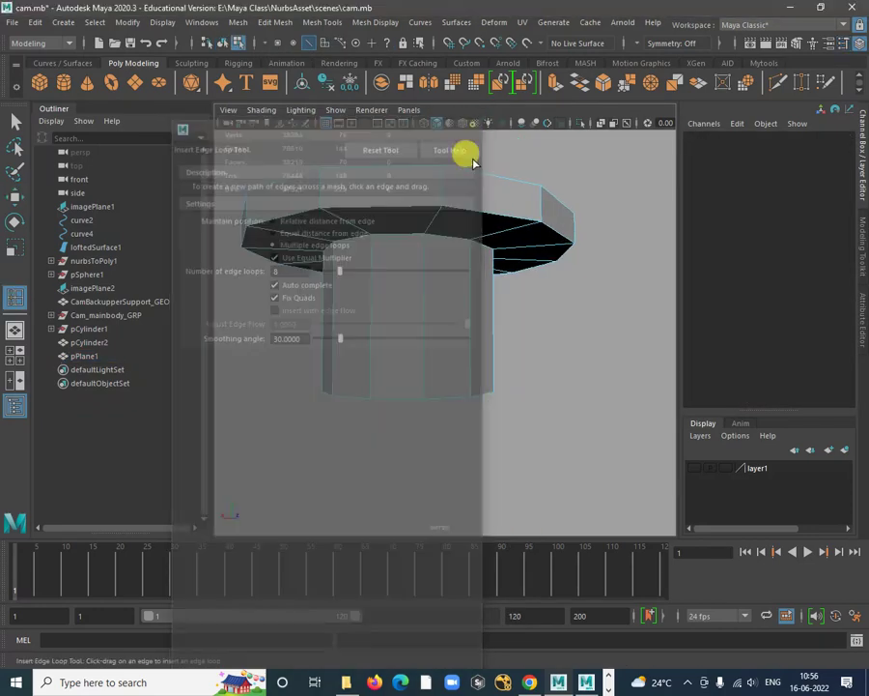
left_click_drag(466, 296, 548, 238)
key("w")
right_click_drag(548, 237, 608, 217)
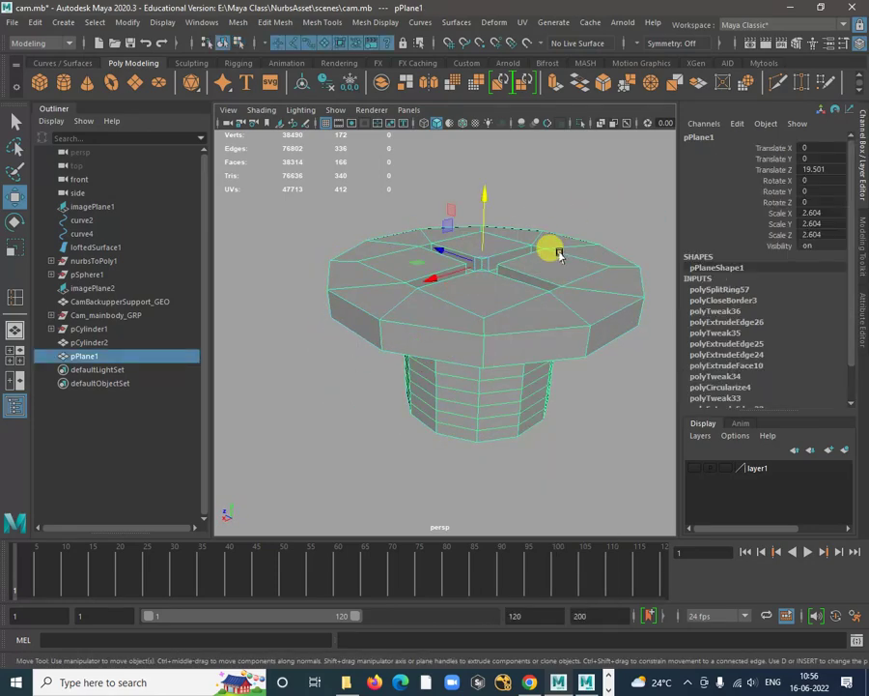
Examine the screw in smooth mesh preview and return it to the unsmoothed display
left_click_drag(553, 246, 491, 295, "alt")
key("3")
left_click(548, 410)
scroll(547, 409, "down", 5)
left_click(474, 297)
key("1")
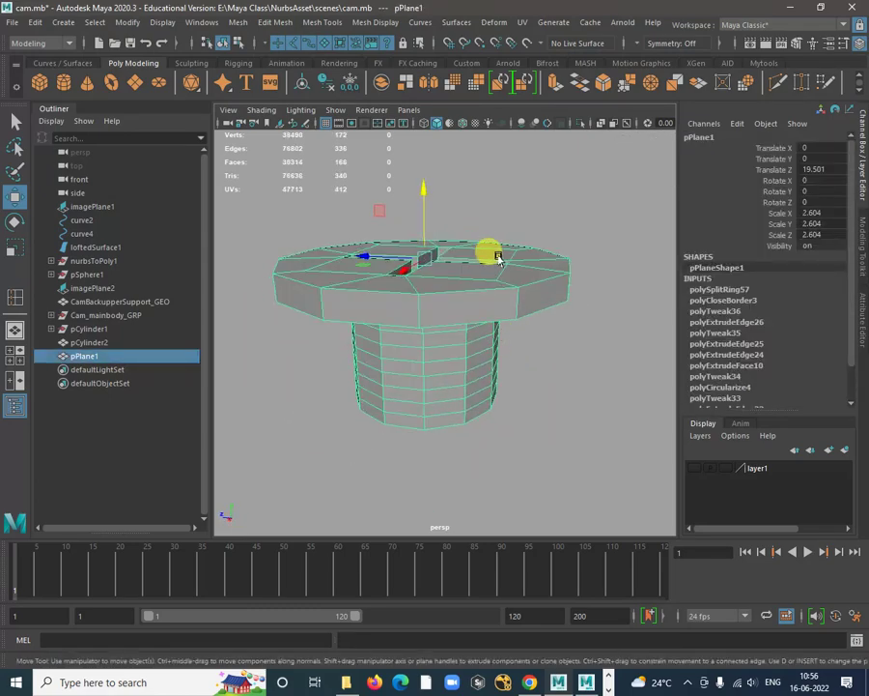
right_click(498, 257, "shift")
left_click(422, 276)
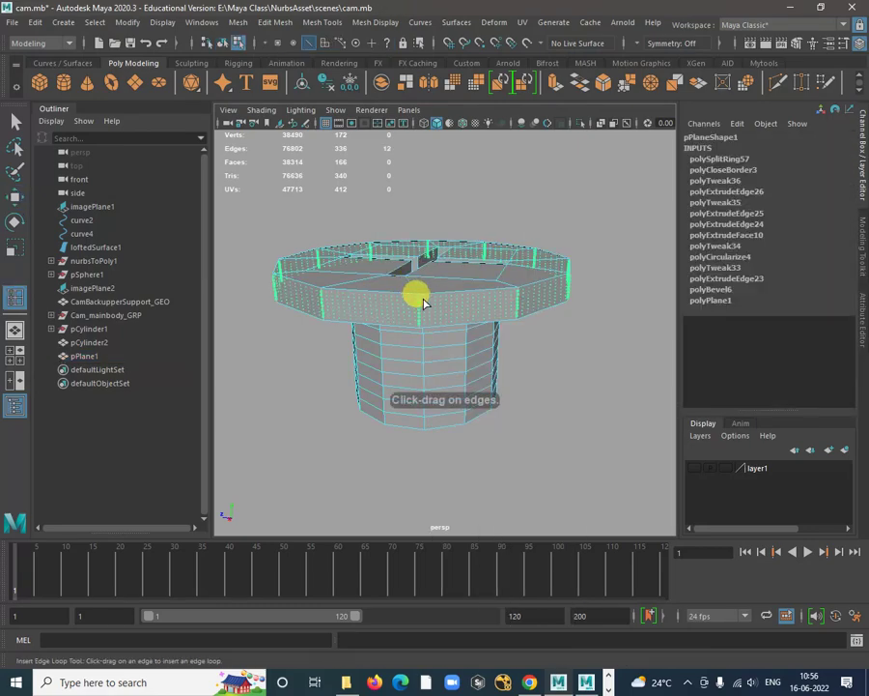
left_click(423, 301)
key("ctrl+z")
key("w")
right_click_drag(456, 277, 519, 256)
Reset the Insert Edge Loop Tool to its default settings
right_click(538, 255, "shift")
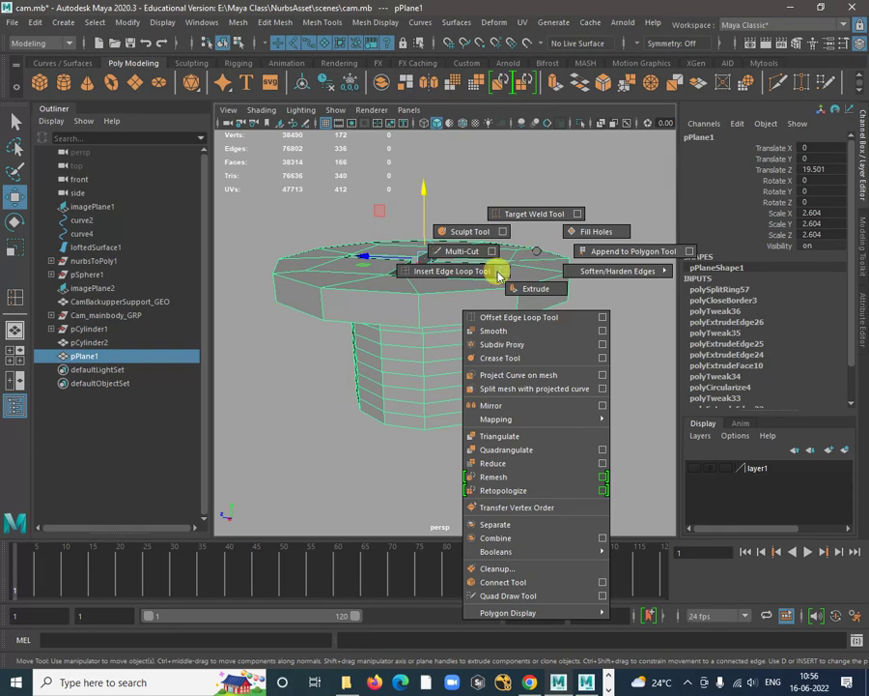
left_click(498, 273)
left_click(383, 143)
left_click(470, 124)
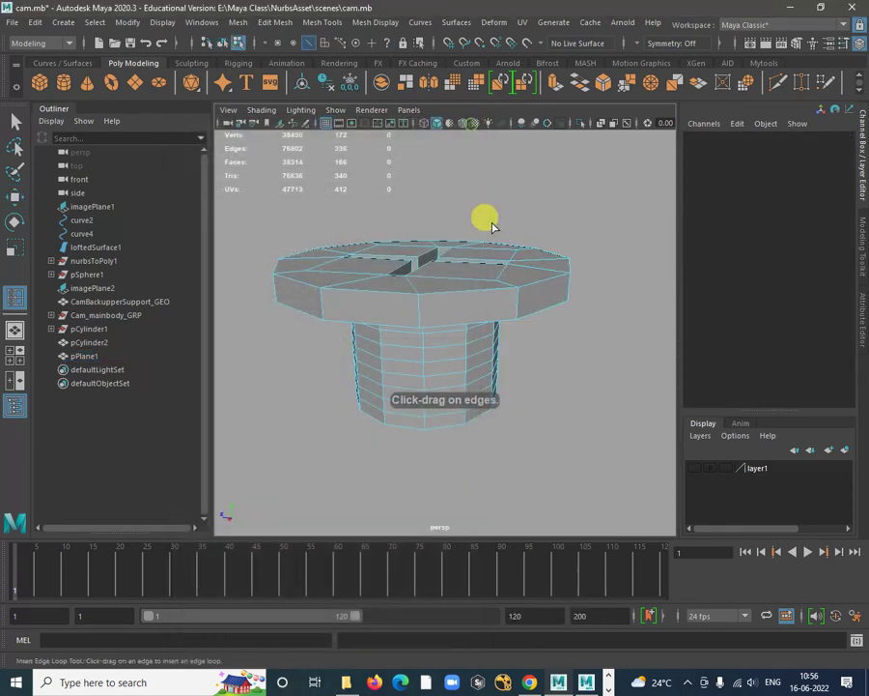
right_click(526, 246, "shift")
right_click_drag(512, 255, 582, 230, "shift")
key("w")
Insert single supporting edge loops near the upper and lower rims of the screw head's side and around its underside
left_click(518, 254)
right_click(529, 245, "shift")
right_click_drag(518, 255, 454, 271, "shift")
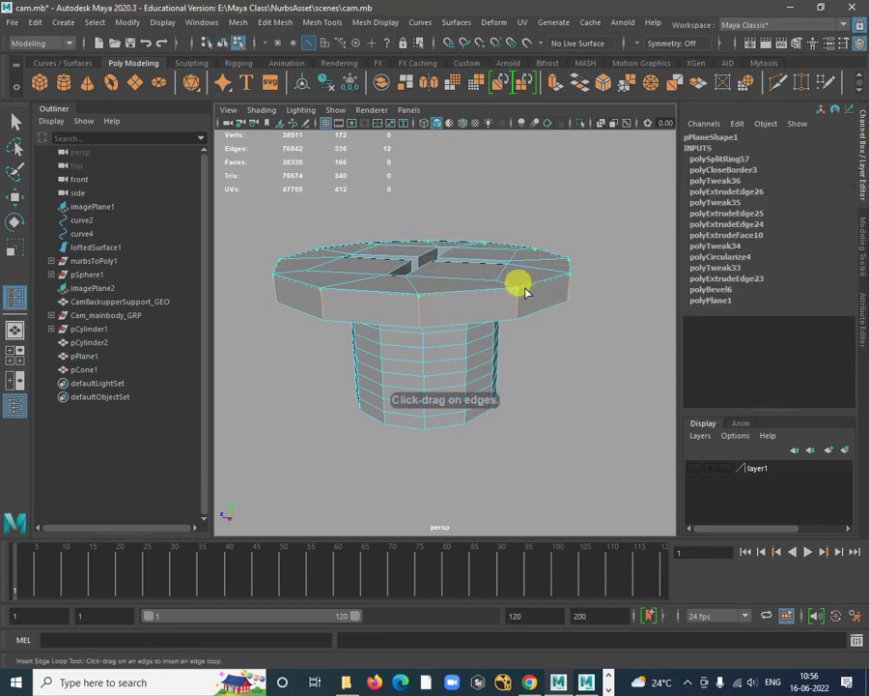
left_click_drag(524, 292, 491, 251)
left_click(519, 309)
left_click(470, 229)
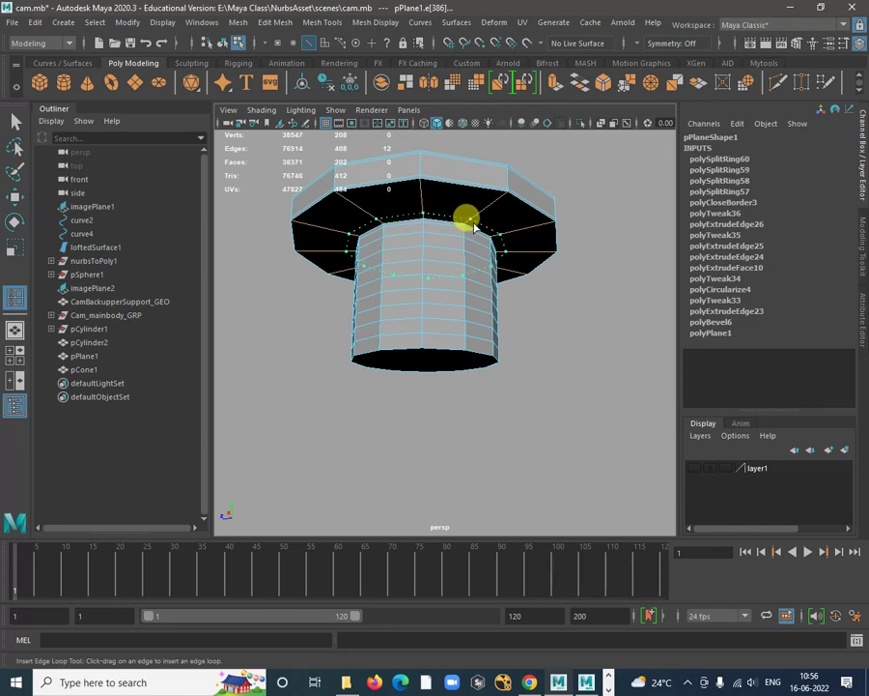
left_click(494, 210)
left_click(504, 200)
left_click_drag(504, 200, 426, 261, "alt")
key("w")
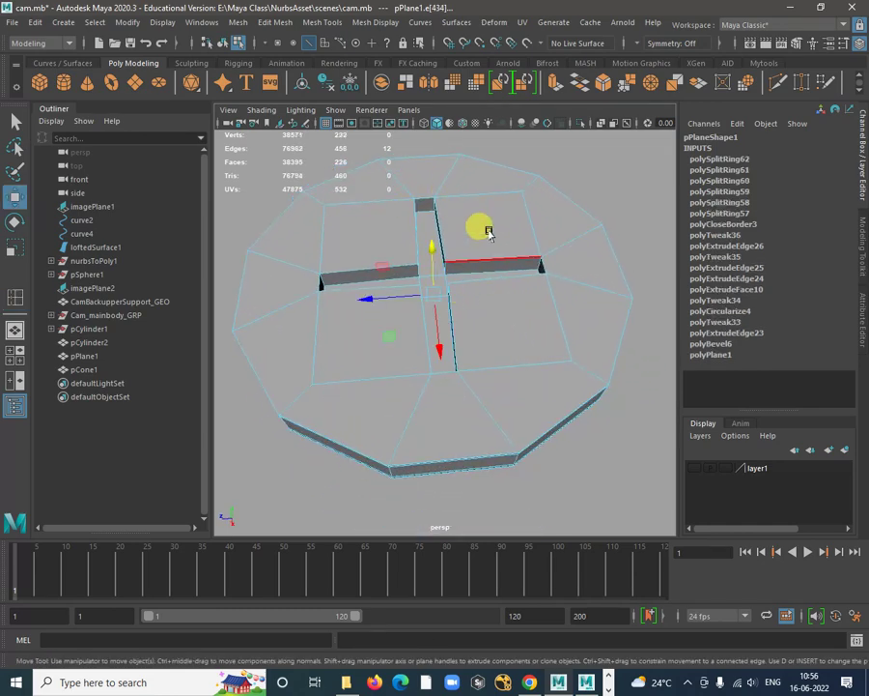
Insert a supporting edge loop on the head's upper face, just outside the square around the cross slot
right_click_drag(490, 229, 533, 212)
mouse_move(508, 232)
left_mouse_down("alt")
mouse_move(509, 297)
mouse_move(522, 230)
left_mouse_up("alt")
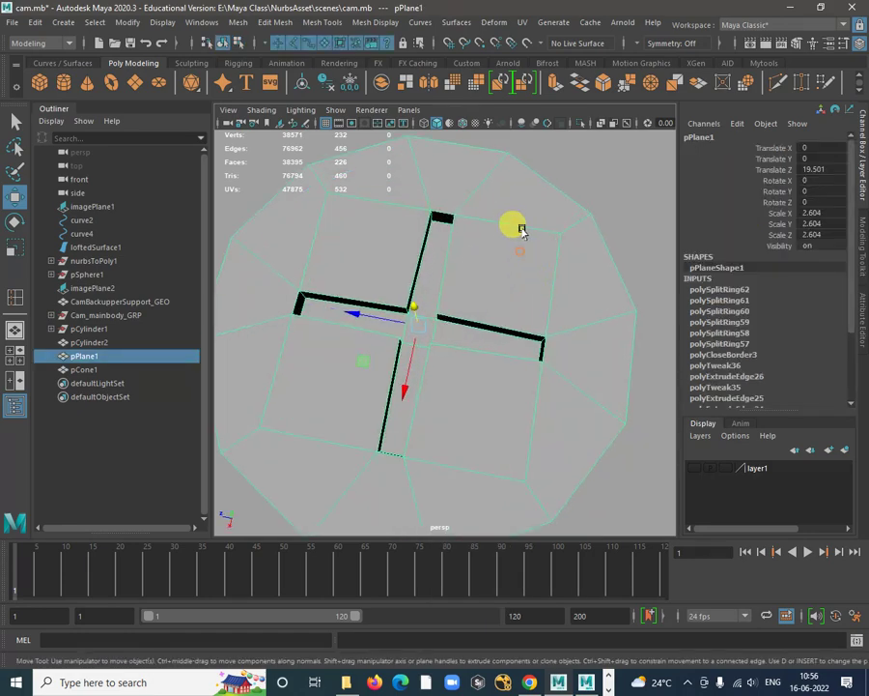
right_click_drag(519, 211, 458, 224, "shift")
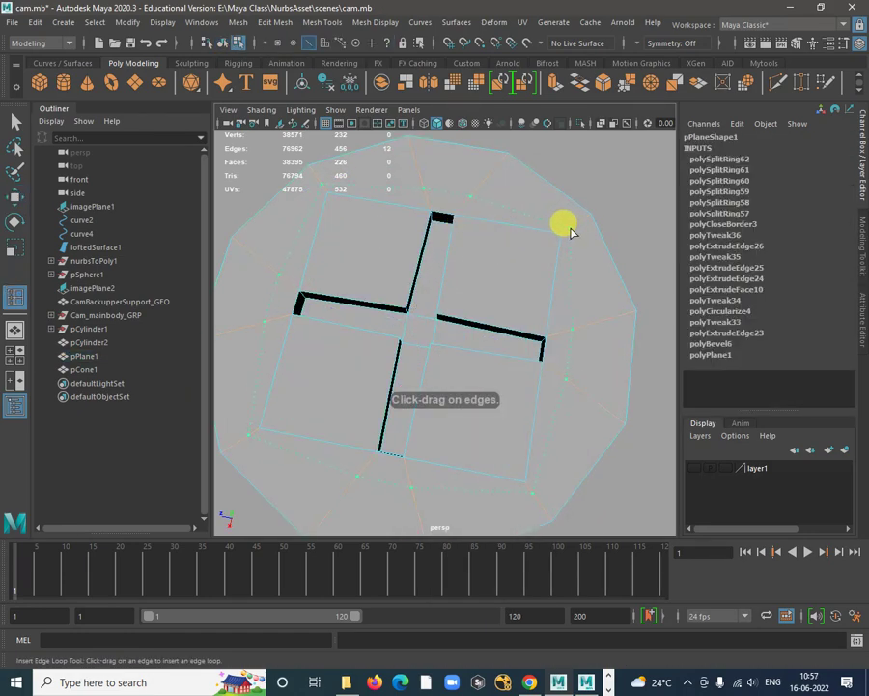
left_click_drag(570, 234, 569, 233)
scroll(487, 342, "down", 3)
left_click_drag(486, 342, 480, 310, "alt")
key("w")
right_click_drag(457, 253, 504, 231)
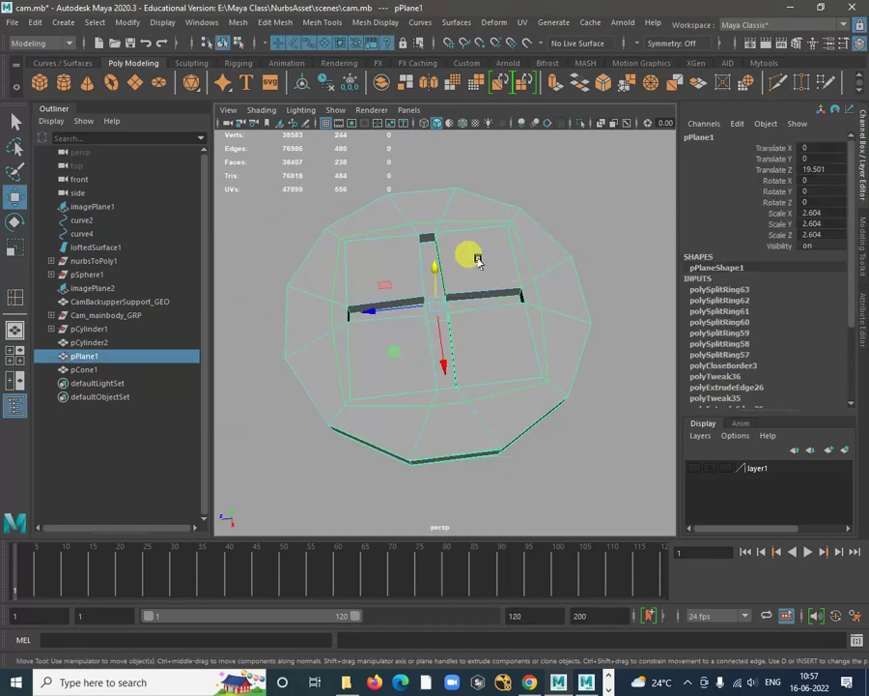
Turn on smooth mesh preview for the screw and examine the cross slot up close
key("3")
left_click(550, 183)
scroll(458, 288, "down", 3)
left_click_drag(460, 335, 452, 310, "alt")
scroll(535, 327, "up", 4)
left_click(471, 286)
scroll(472, 286, "up", 2)
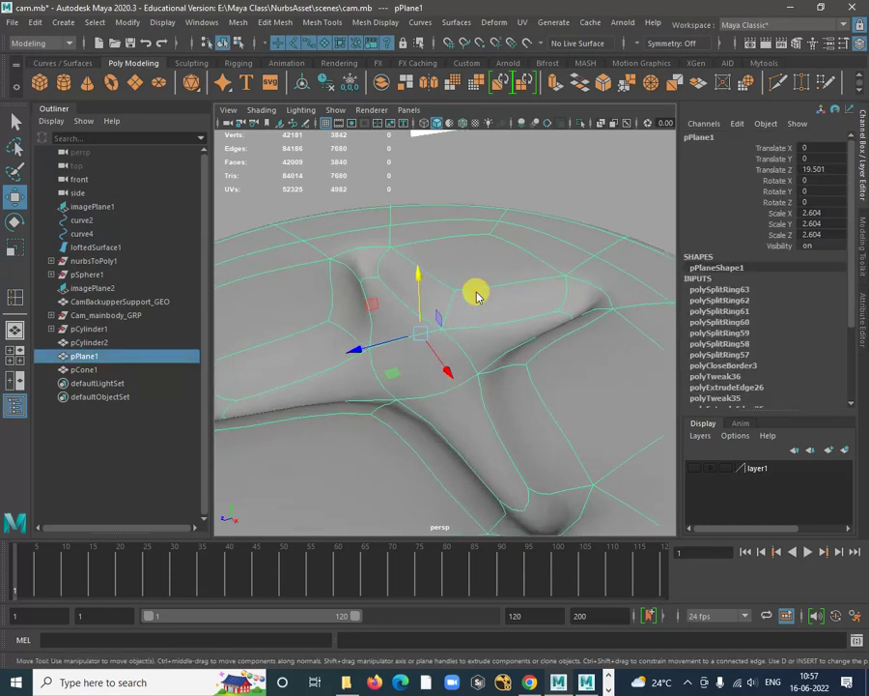
Select the rim, corner and floor edges along the first arms of the recessed cross slot
right_click_drag(477, 294, 473, 277)
left_click(478, 286)
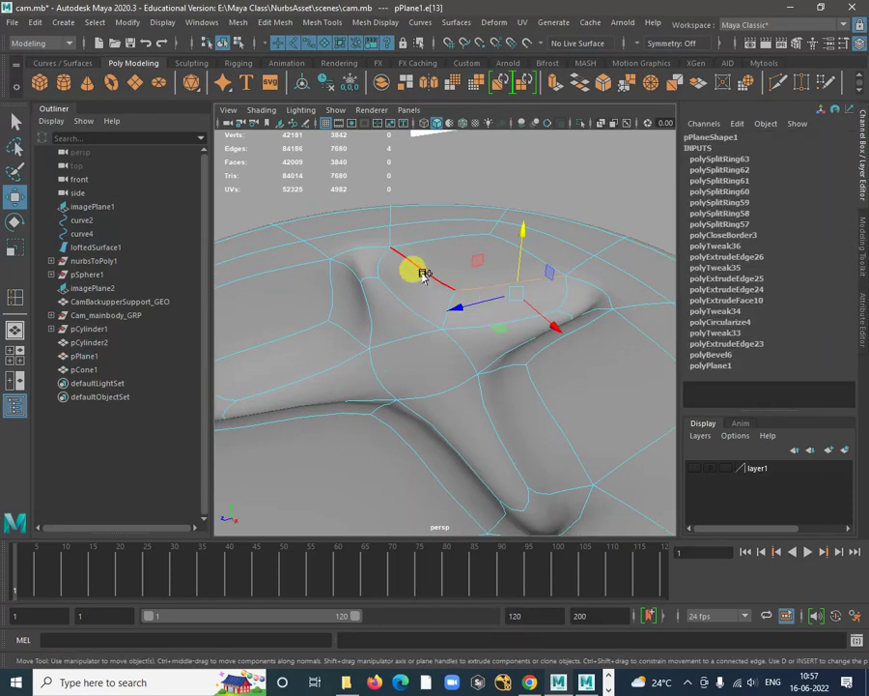
left_click(357, 253, "shift")
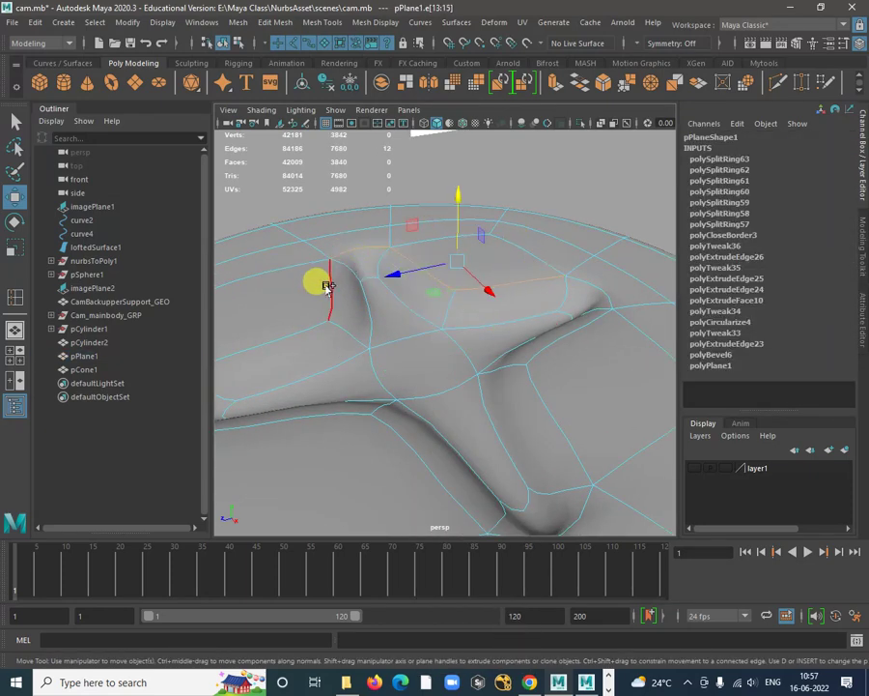
left_click(298, 332, "shift")
left_click_drag(340, 442, 270, 394, "alt")
middle_click_drag(270, 394, 384, 385, "alt")
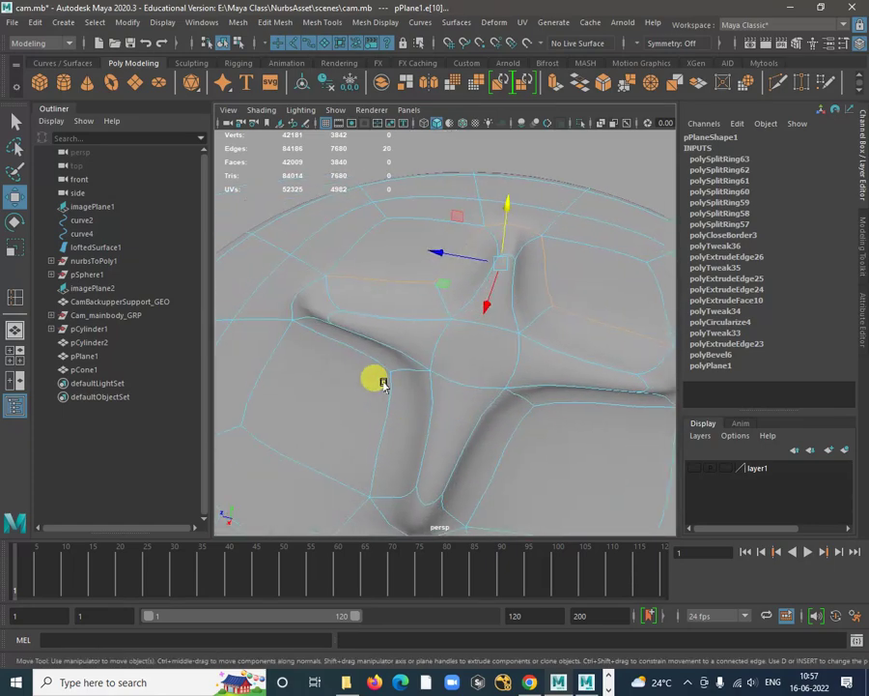
left_click(322, 318, "shift")
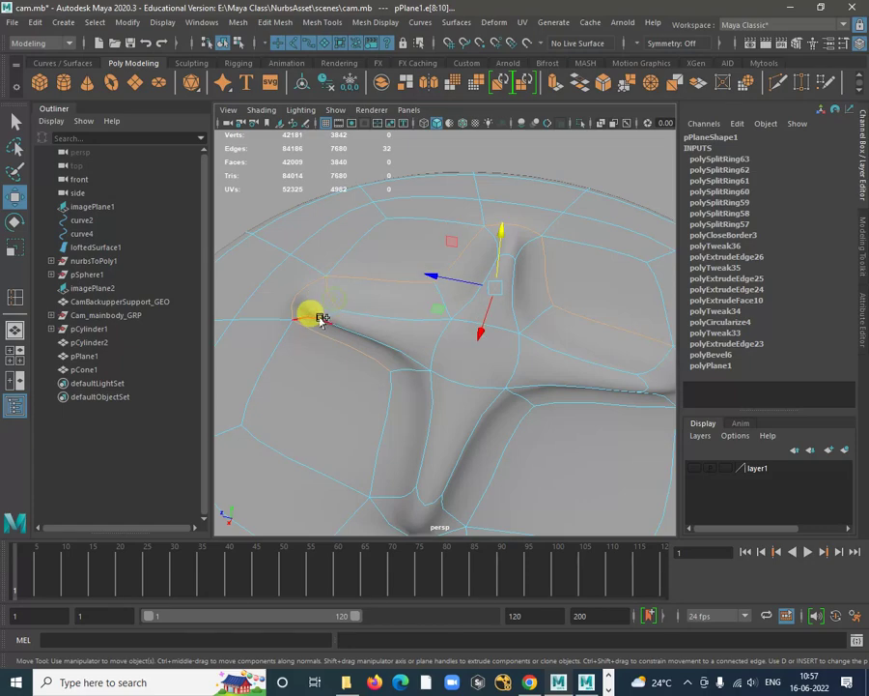
mouse_move(322, 317)
left_mouse_down("alt")
mouse_move(369, 423)
mouse_move(326, 336)
left_mouse_up("alt")
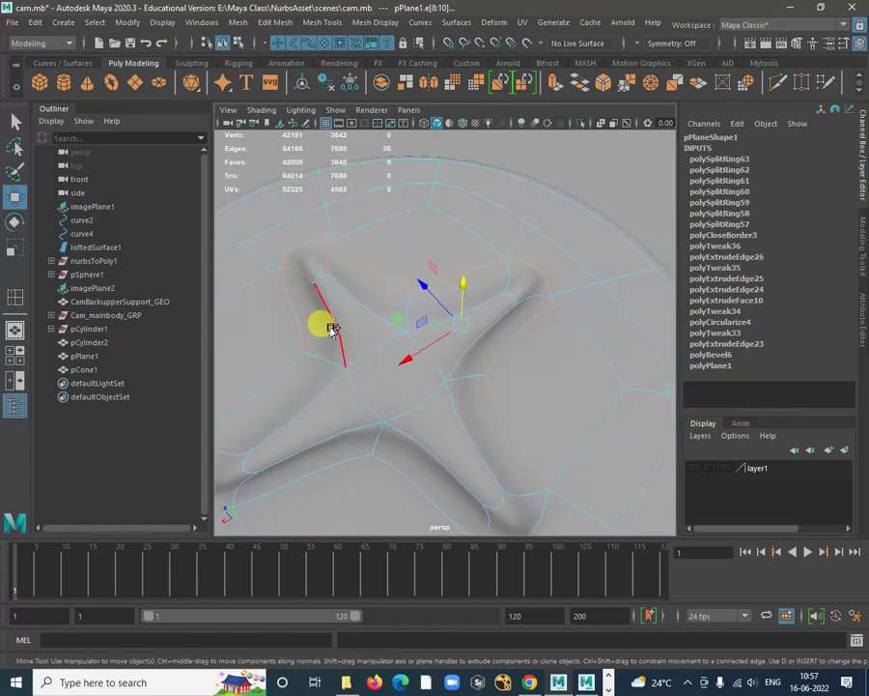
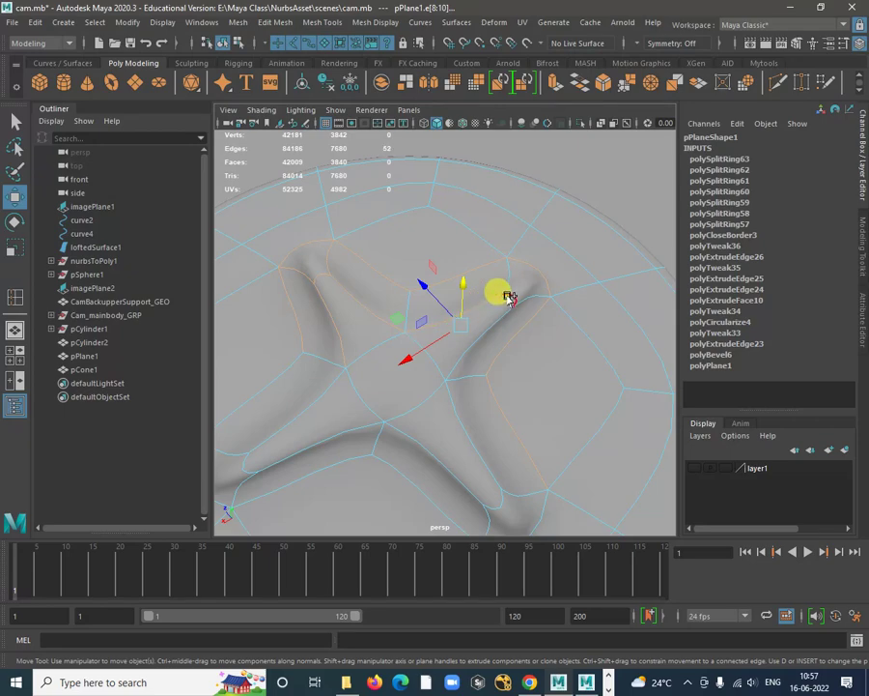
left_click(496, 322, "shift")
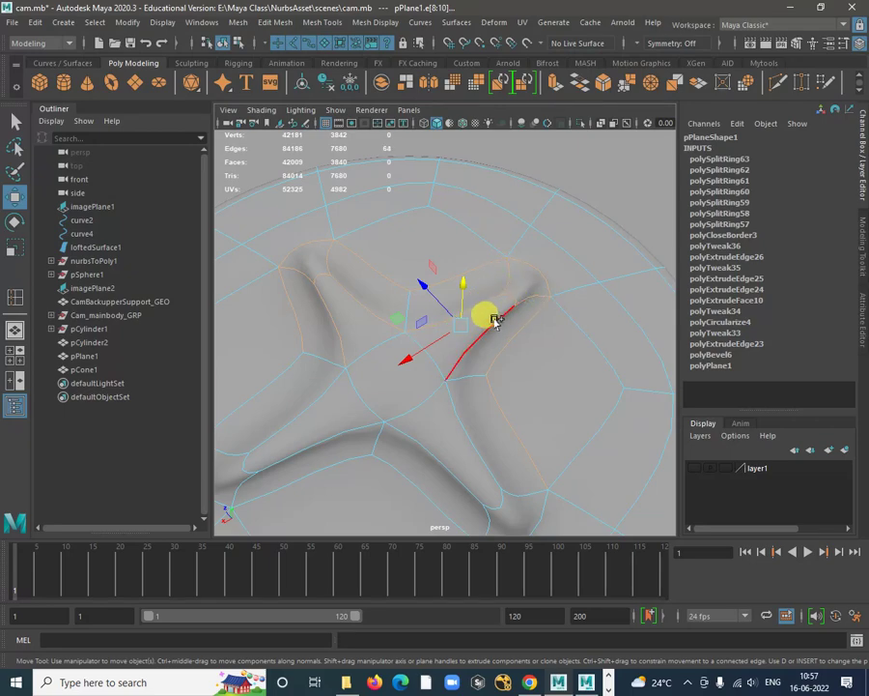
left_click_drag(453, 405, 539, 302, "alt")
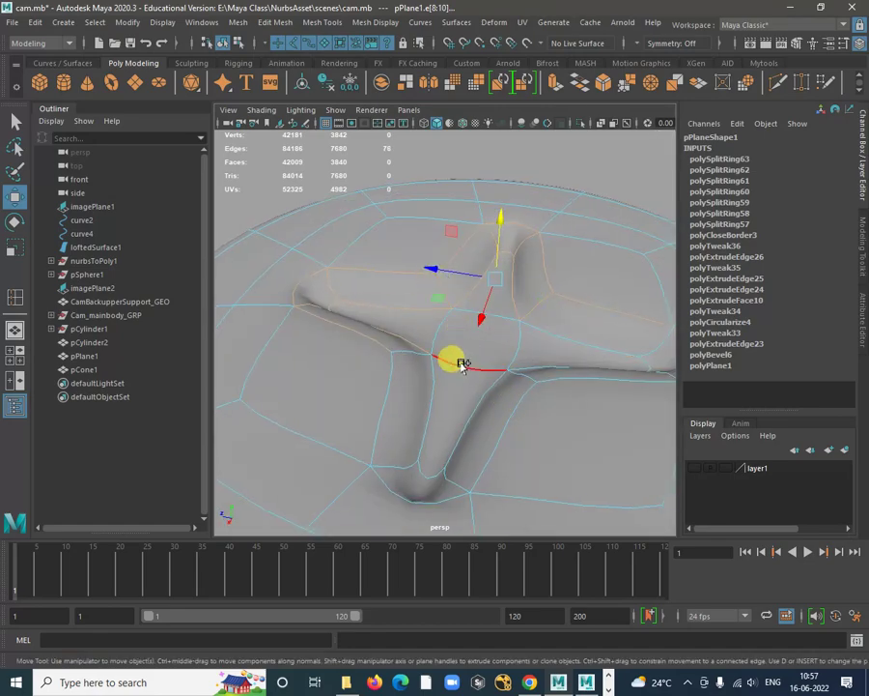
Add the rim, corner and floor edges of the cross slot's remaining arms to the selection
left_click(412, 354, "shift")
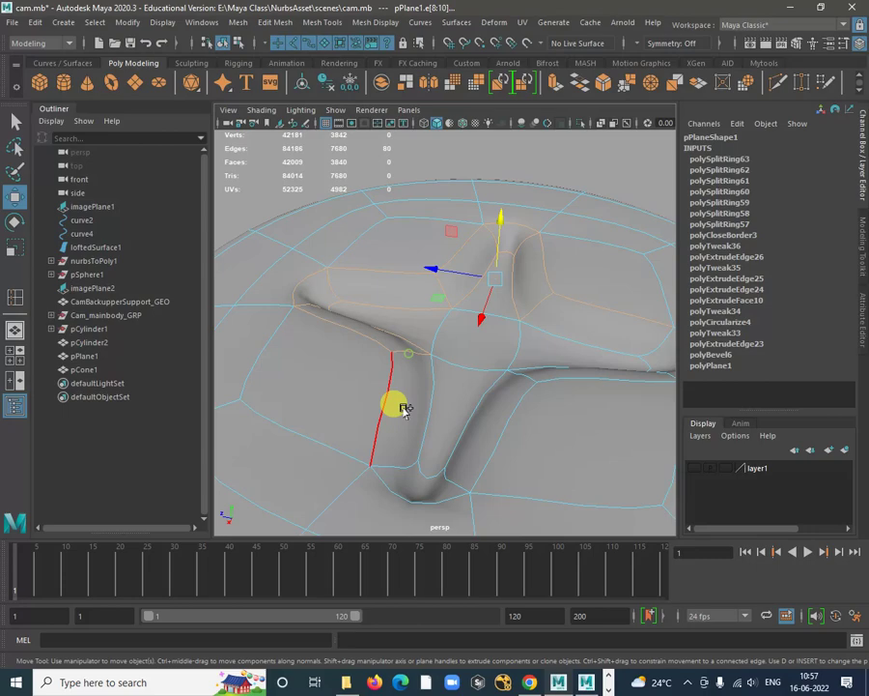
left_click(404, 471, "shift")
left_click(461, 432, "shift")
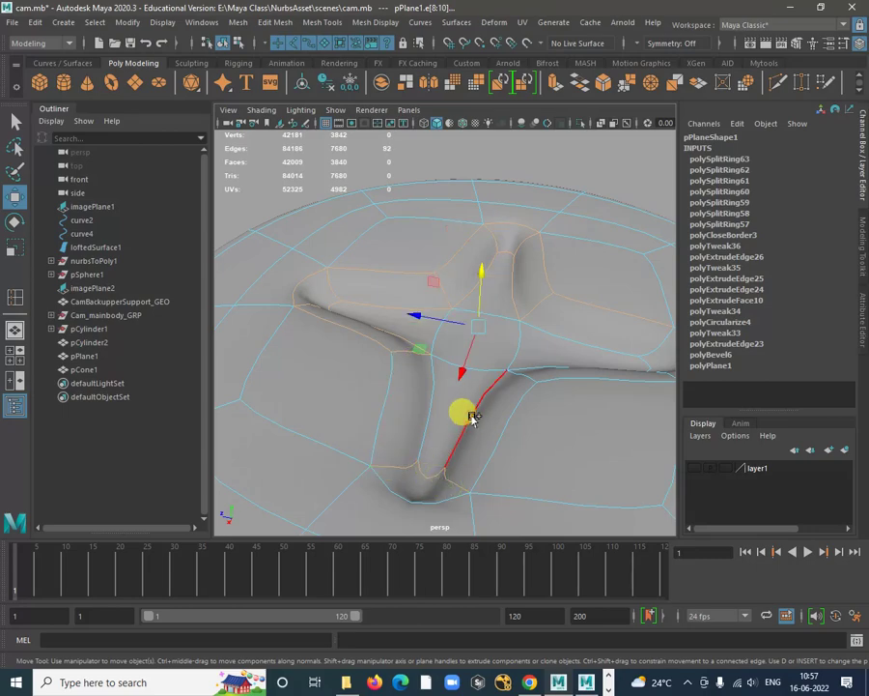
left_click(525, 368, "shift")
key("alt+shift")
left_click_drag(500, 434, 535, 354, "alt")
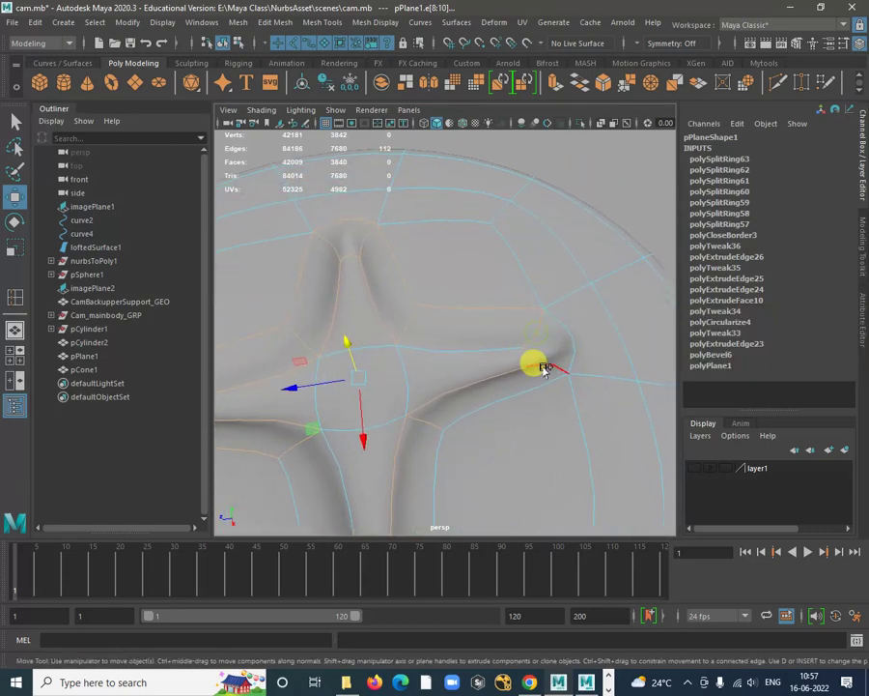
left_click(486, 354, "shift")
scroll(486, 360, "down", 5)
left_click_drag(481, 373, 414, 377, "alt")
Crease the selected cross-slot edges with the Crease Tool to a value of about 1.03
right_click_drag(623, 196, 611, 268, "shift")
middle_click_drag(398, 290, 494, 276)
left_click_drag(445, 362, 673, 354, "alt")
middle_click_drag(593, 356, 677, 354)
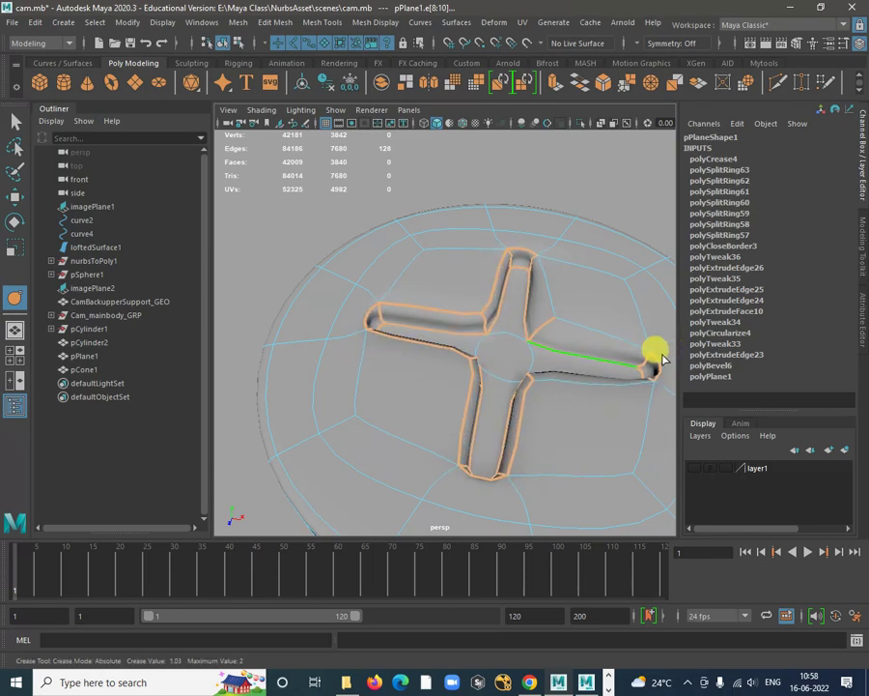
Add the central square's edges and a missed arm edge to the selection and crease them to about 1.44
left_click_drag(663, 359, 406, 384, "alt")
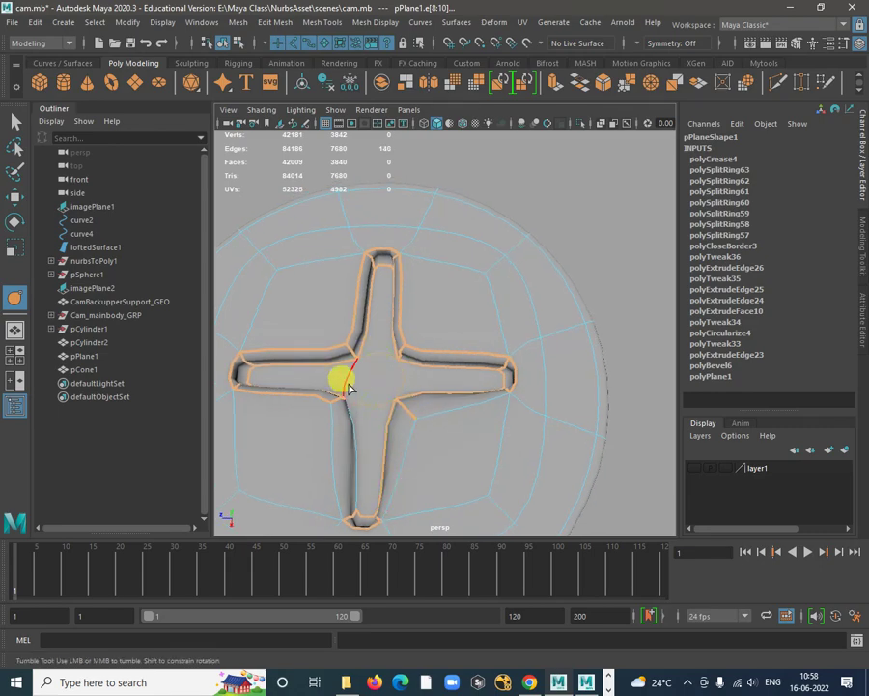
left_click_drag(389, 480, 423, 465, "alt")
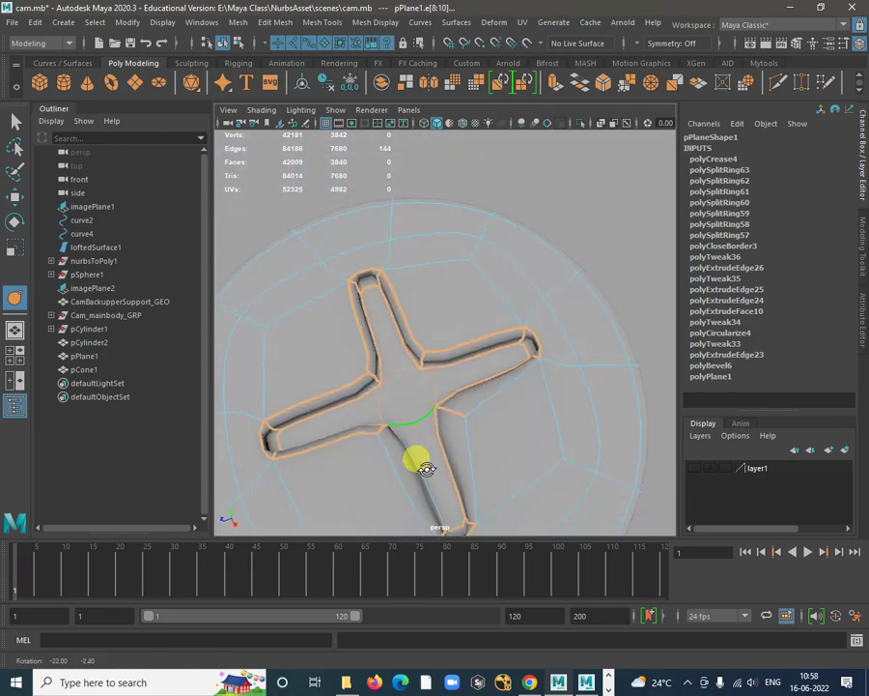
right_click_drag(423, 466, 402, 367, "alt")
left_click_drag(402, 367, 369, 405, "alt")
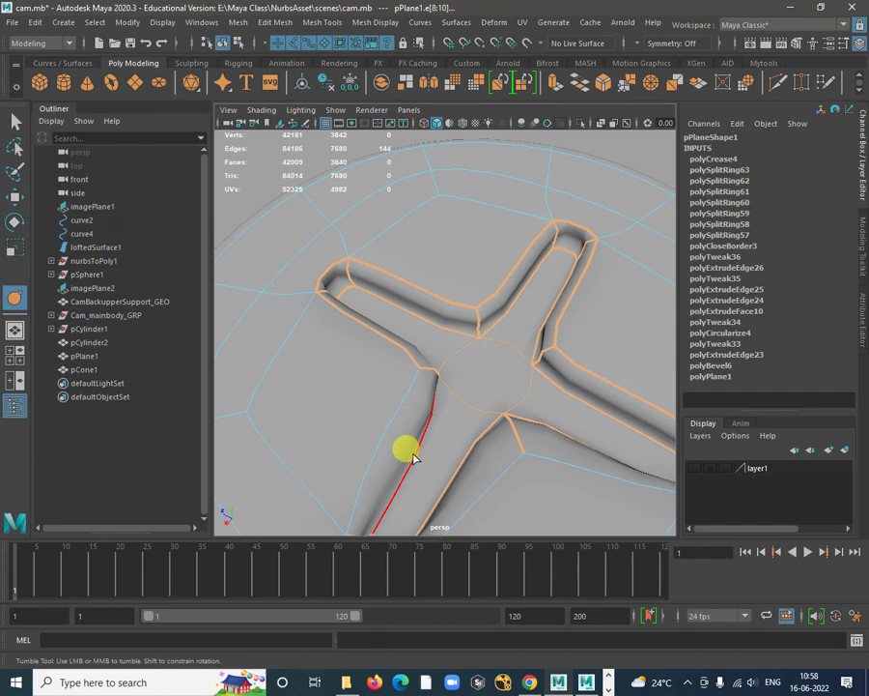
middle_click_drag(435, 425, 538, 417)
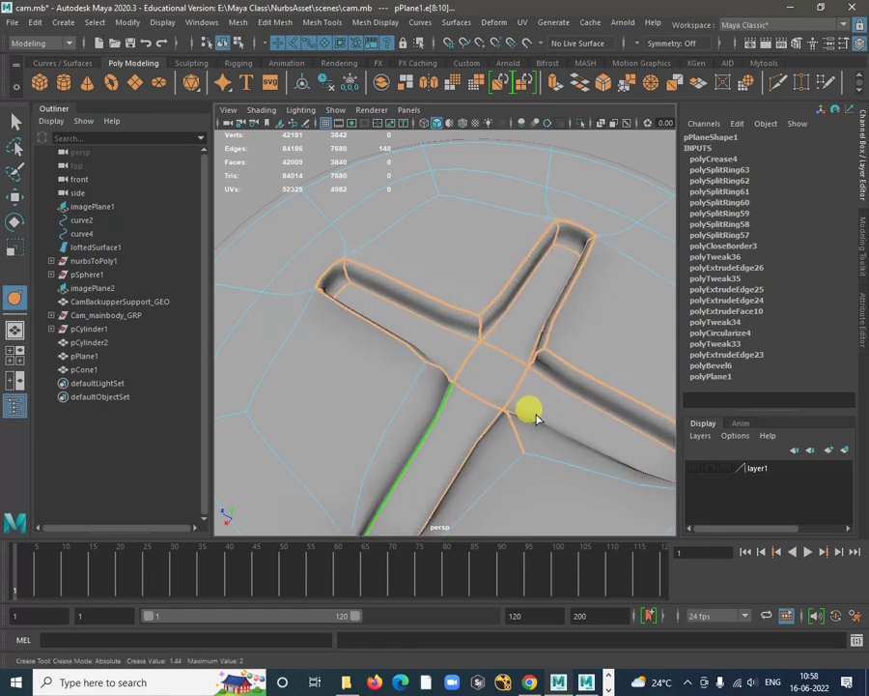
right_click_drag(535, 414, 471, 410, "alt")
left_click_drag(470, 410, 513, 415, "alt")
right_click_drag(513, 415, 536, 378, "alt")
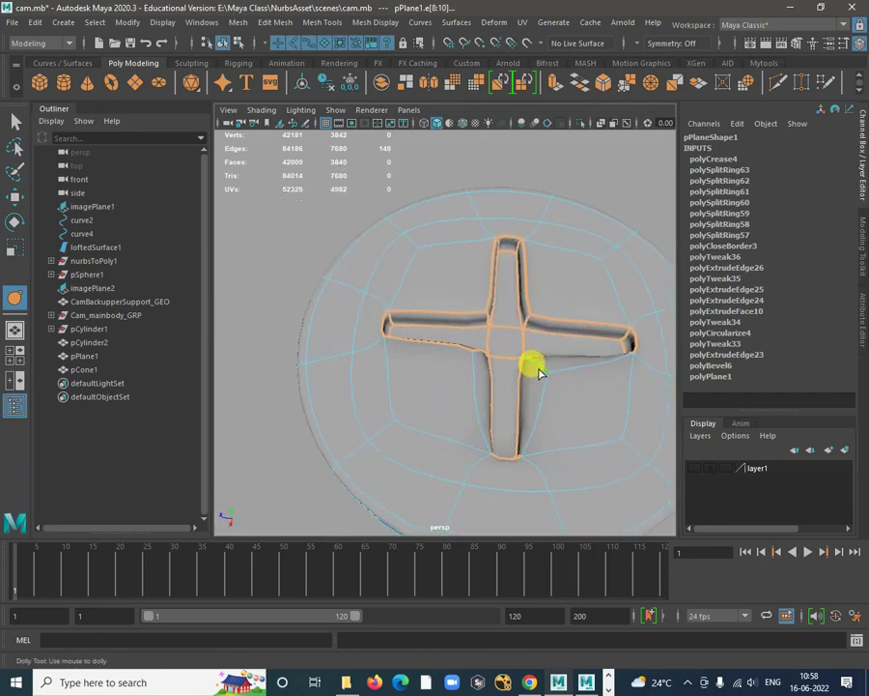
Adjust the crease of the selected cross-slot edges, then return to object mode and deselect the screw
middle_click_drag(539, 371, 574, 366)
key("w")
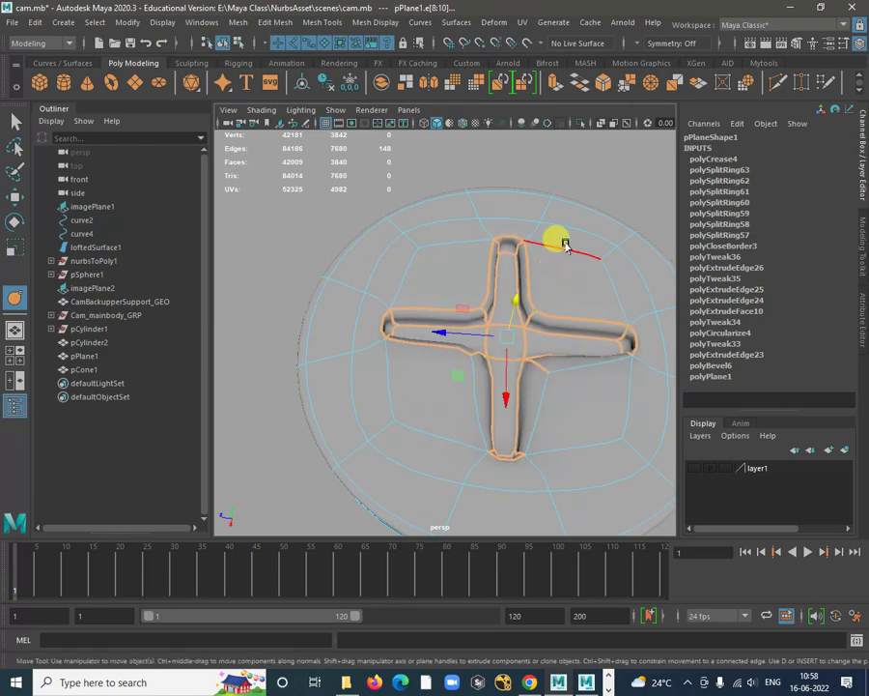
mouse_move(605, 237)
right_mouse_down()
mouse_move(576, 239)
mouse_move(613, 222)
right_mouse_up()
left_click(599, 196)
scroll(585, 378, "down", 7)
left_click_drag(584, 377, 464, 346, "alt")
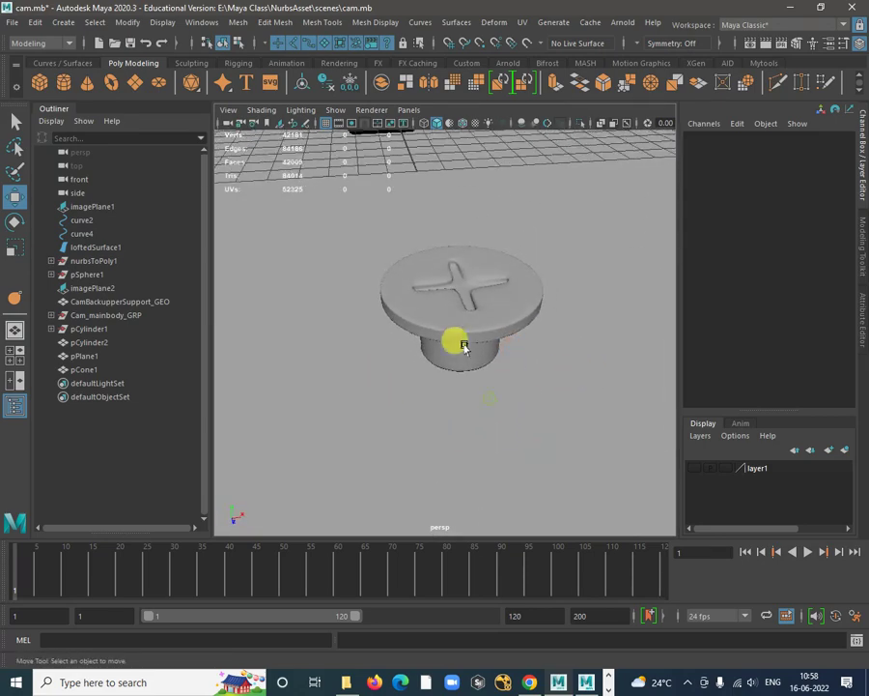
Switch the screw to unsmoothed display, select an uncreased long rim edge of the cross slot, and crease it in smooth preview
left_click(464, 346)
left_click_drag(516, 369, 488, 355, "alt")
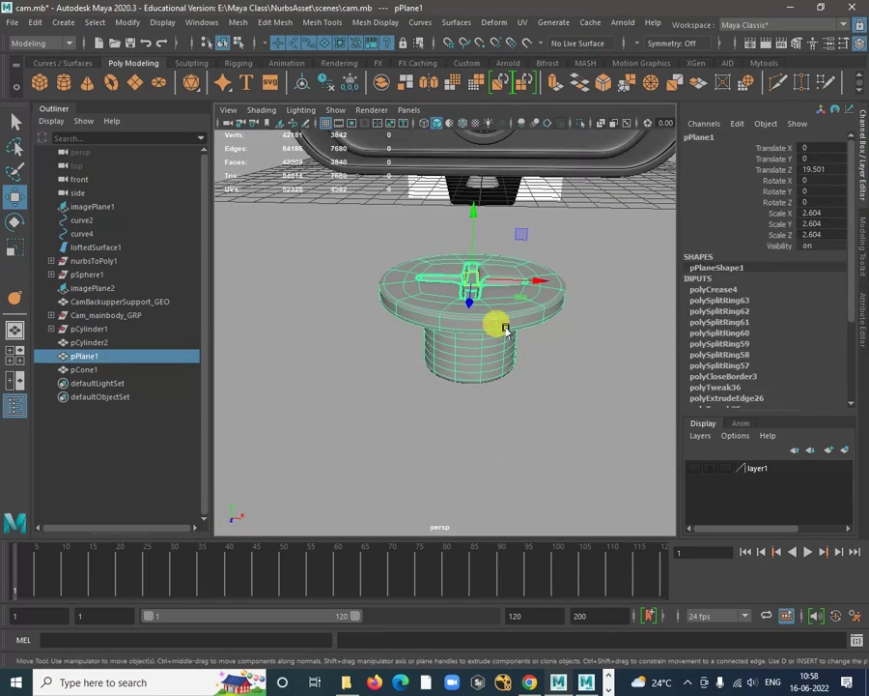
key("1")
left_click_drag(567, 369, 608, 479, "alt")
scroll(491, 269, "up", 2)
left_click_drag(512, 355, 515, 278, "alt")
middle_click_drag(486, 156, 461, 226, "alt")
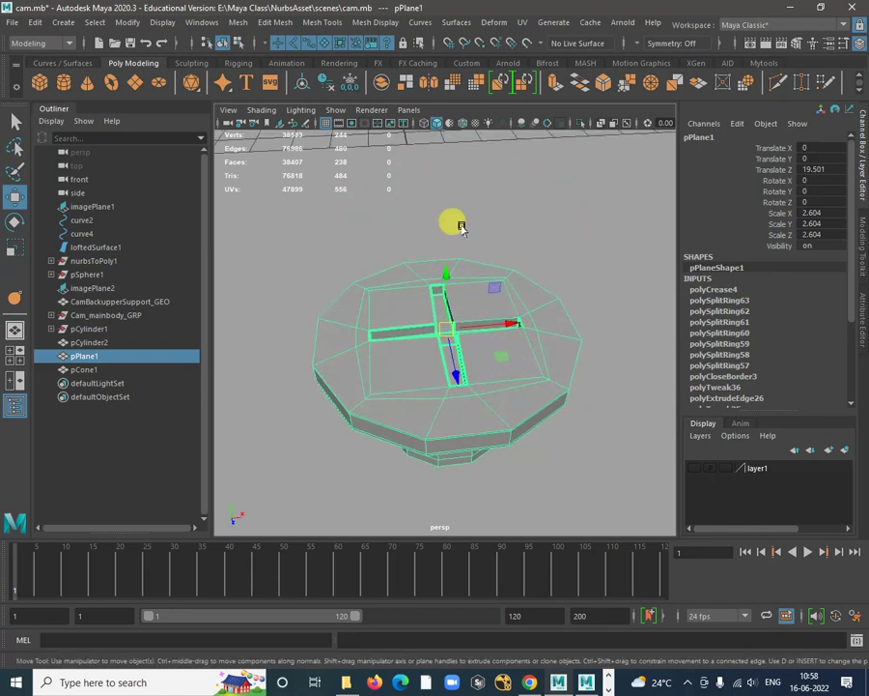
right_click_drag(461, 227, 526, 253, "alt")
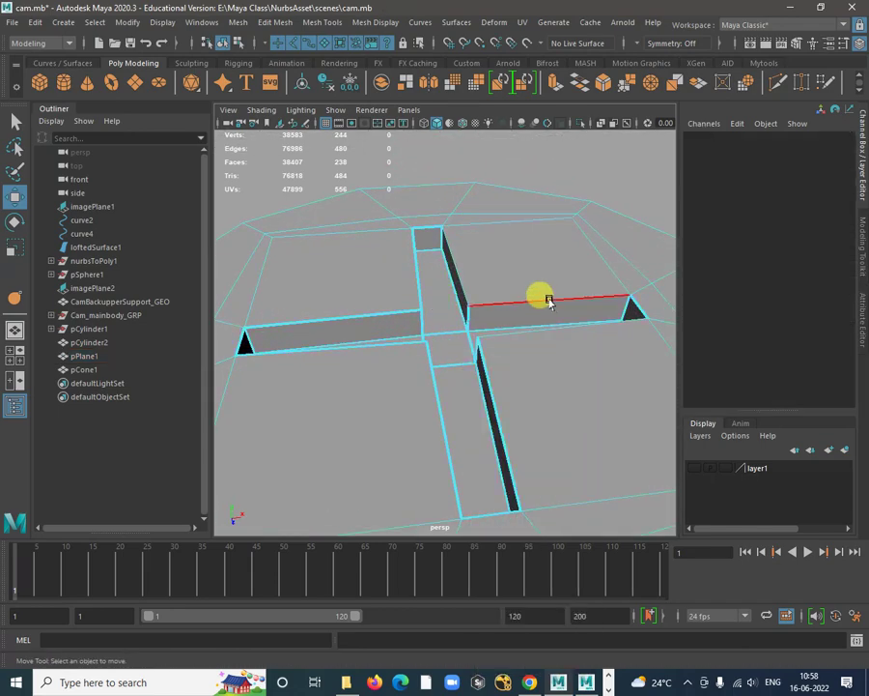
left_click(548, 301)
right_click_drag(551, 302, 530, 363, "shift")
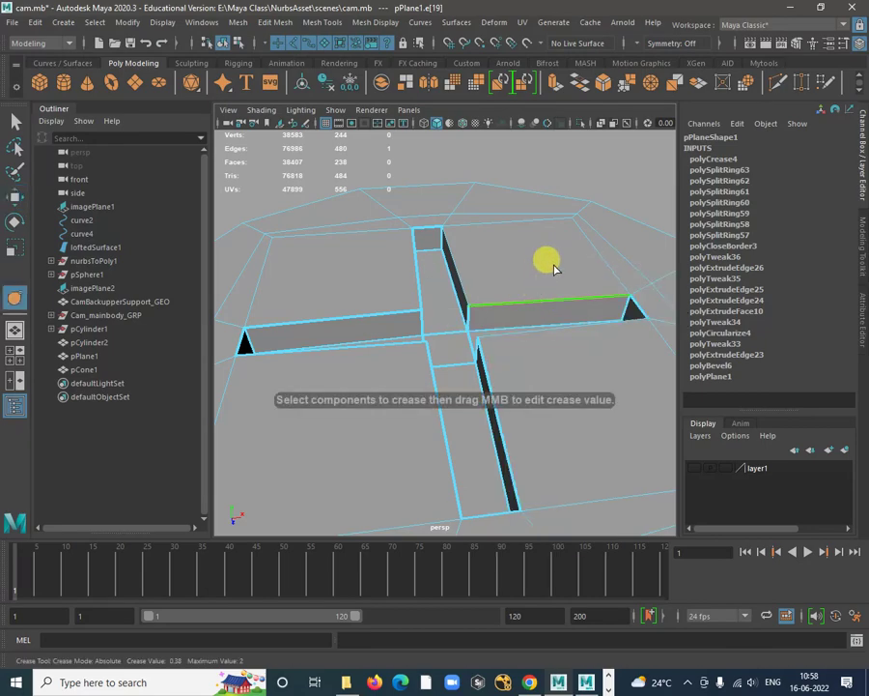
key("3")
middle_click_drag(536, 306, 658, 198)
Crease the remaining uncreased long rim edges of the cross-slot arms and return to object mode
left_click_drag(588, 390, 476, 302, "alt")
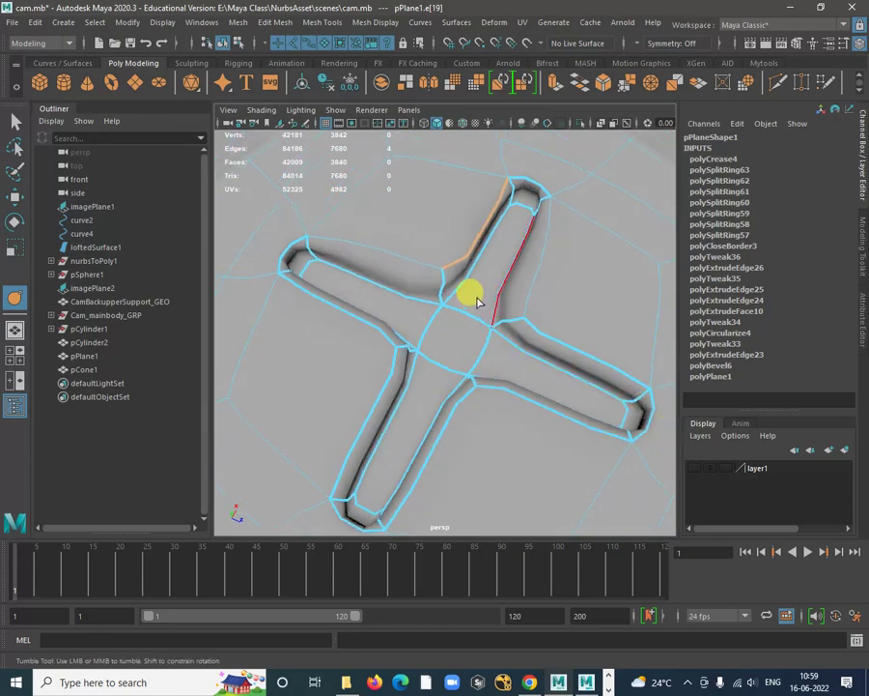
left_click(421, 269)
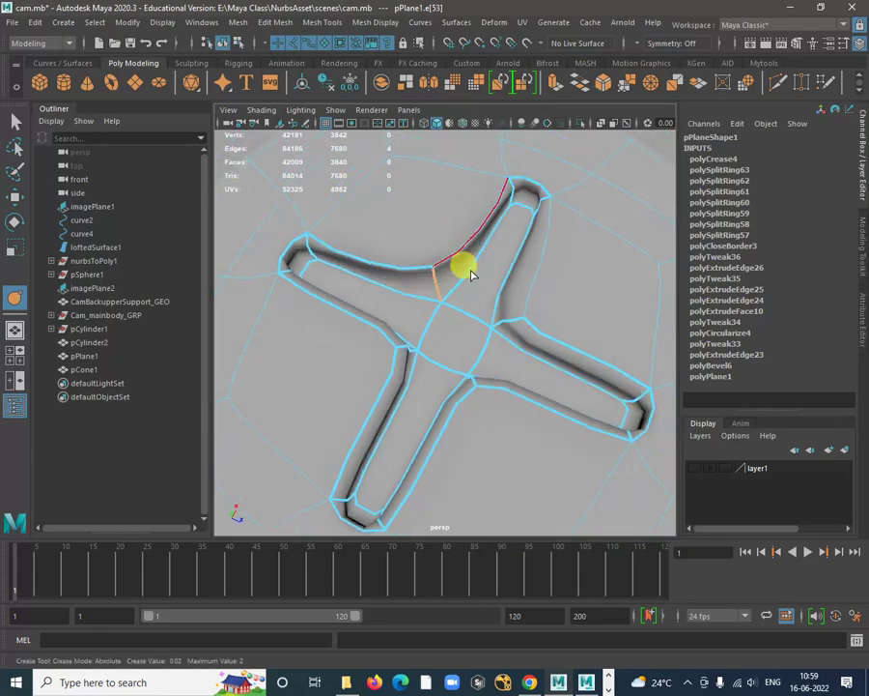
left_click(470, 271)
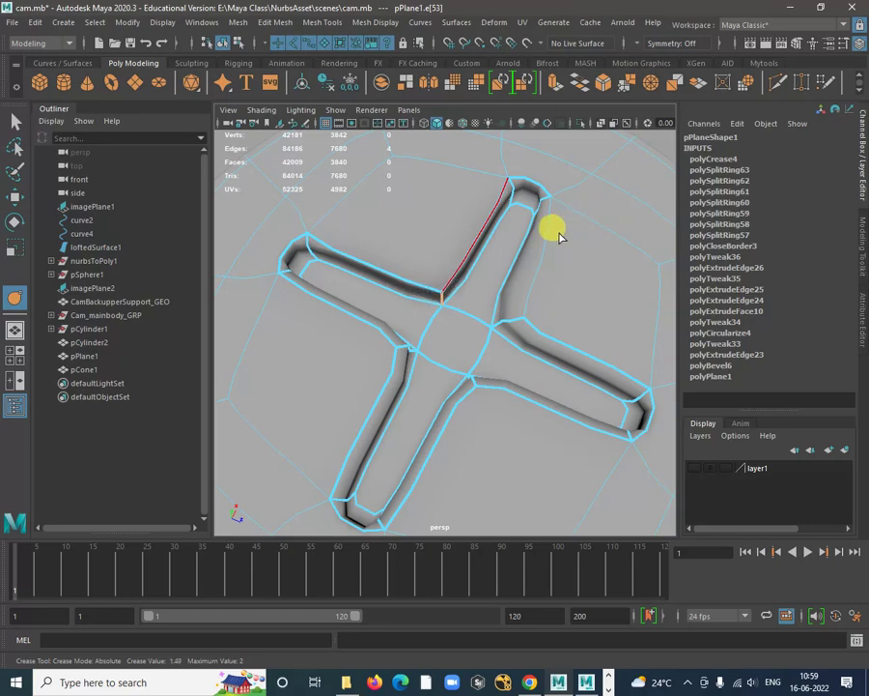
left_click(511, 325)
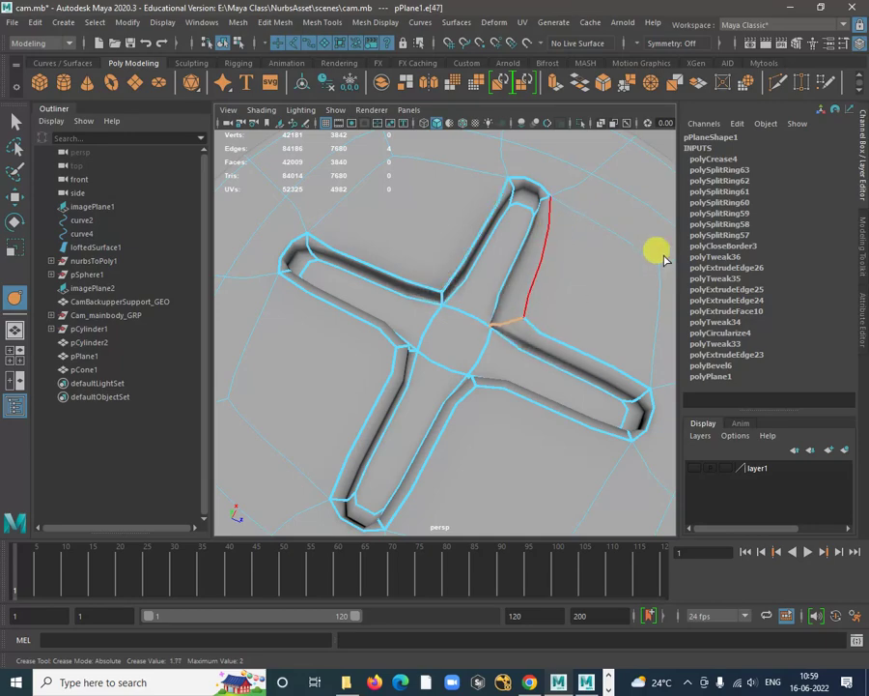
left_click_drag(629, 265, 459, 292, "alt")
left_click(461, 283)
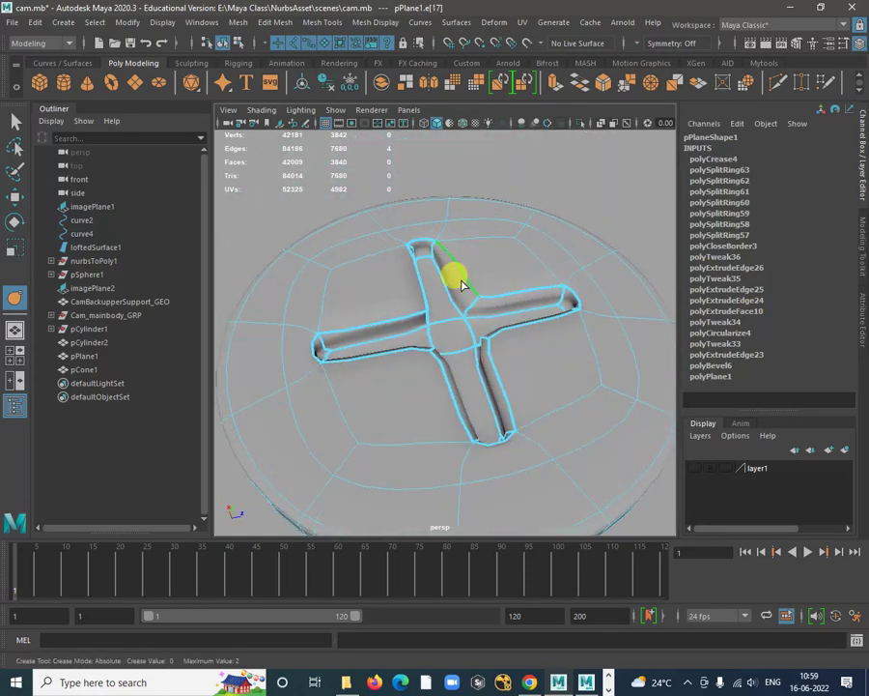
left_click_drag(542, 256, 442, 271, "alt")
key("w")
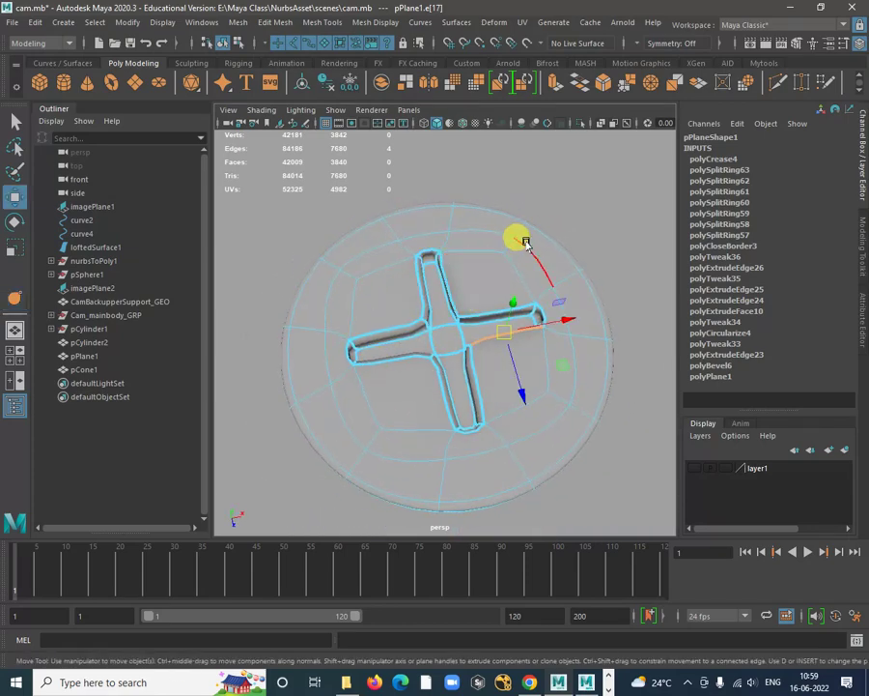
right_click_drag(527, 243, 584, 224)
left_click(593, 223)
right_click_drag(615, 321, 384, 351, "alt")
left_click_drag(385, 352, 520, 398, "alt")
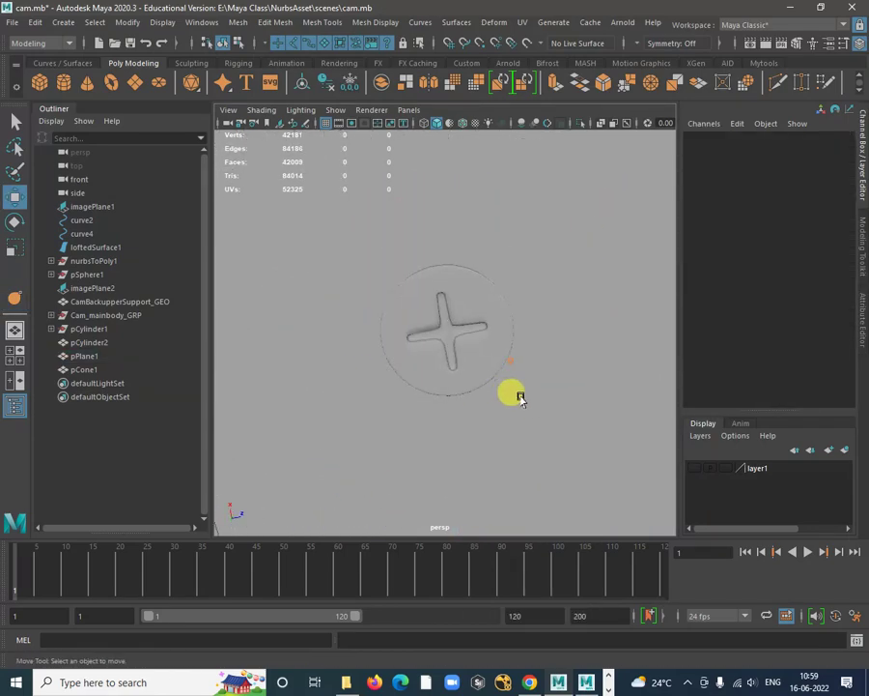
Rotate the screw -90 degrees about Z in the front view so its head faces sideways
left_click(460, 347)
key("space")
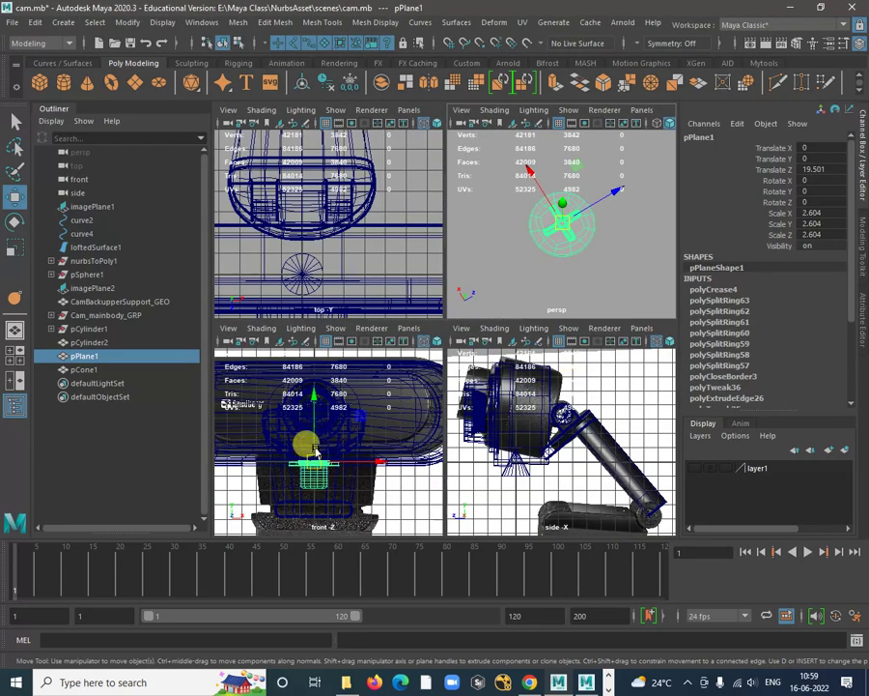
key("space")
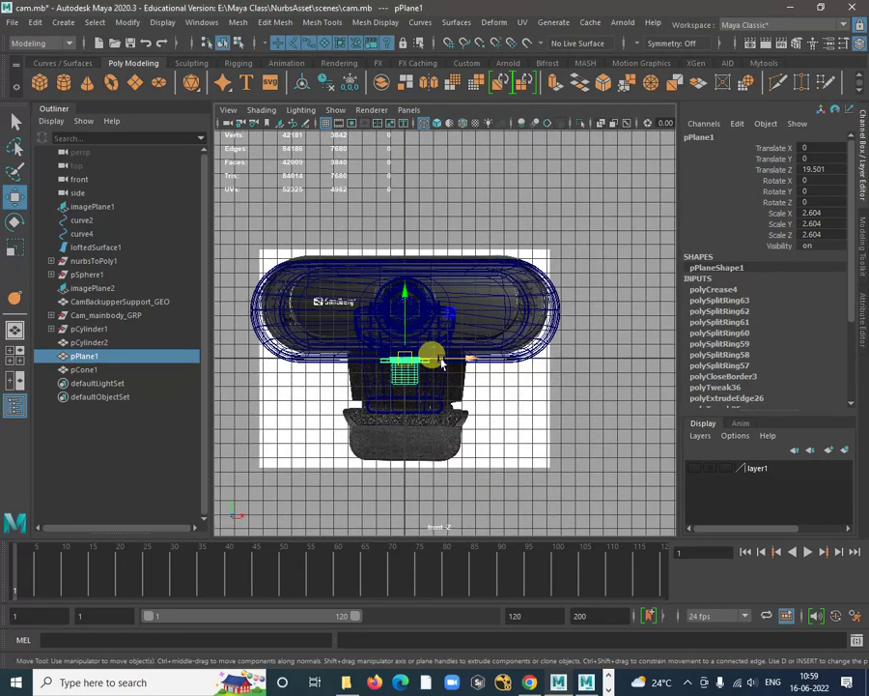
key("e")
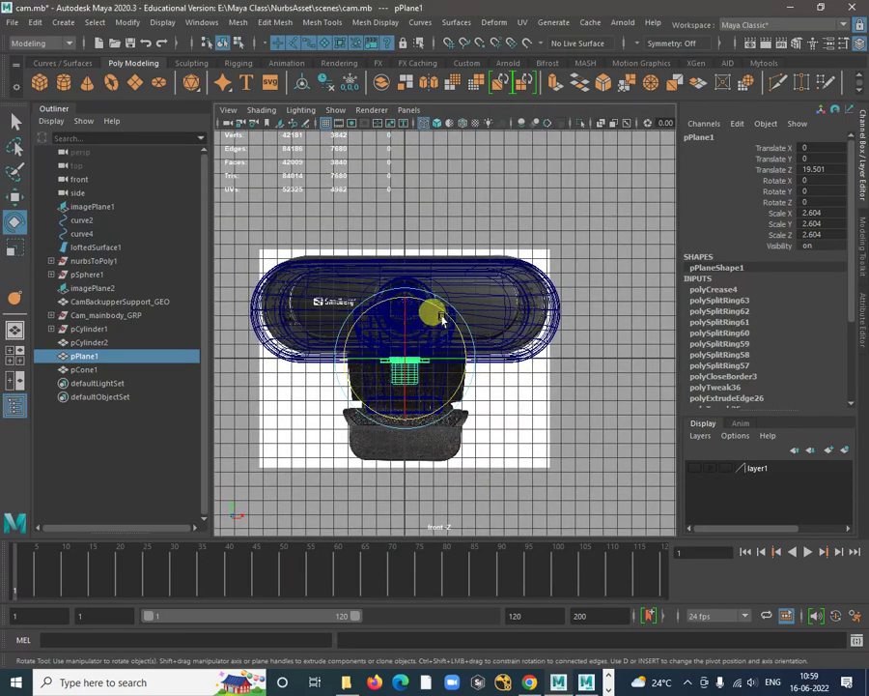
left_click_drag(442, 317, 478, 372)
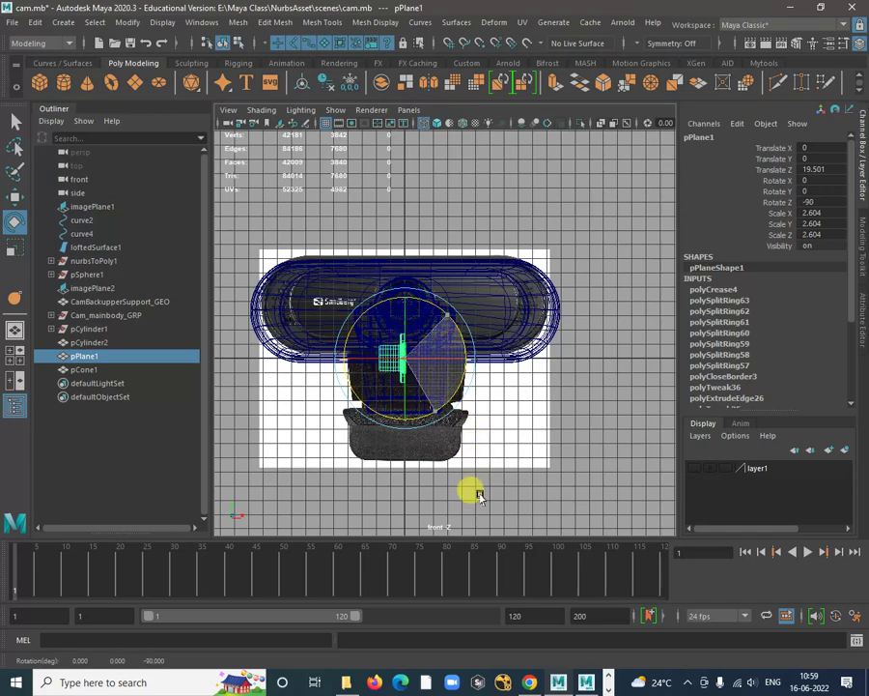
Move the screw back and up to the hinge, at about Translate Z -5.164 and Translate Y 3.617
key("space")
key("space")
left_click_drag(549, 237, 393, 381, "alt")
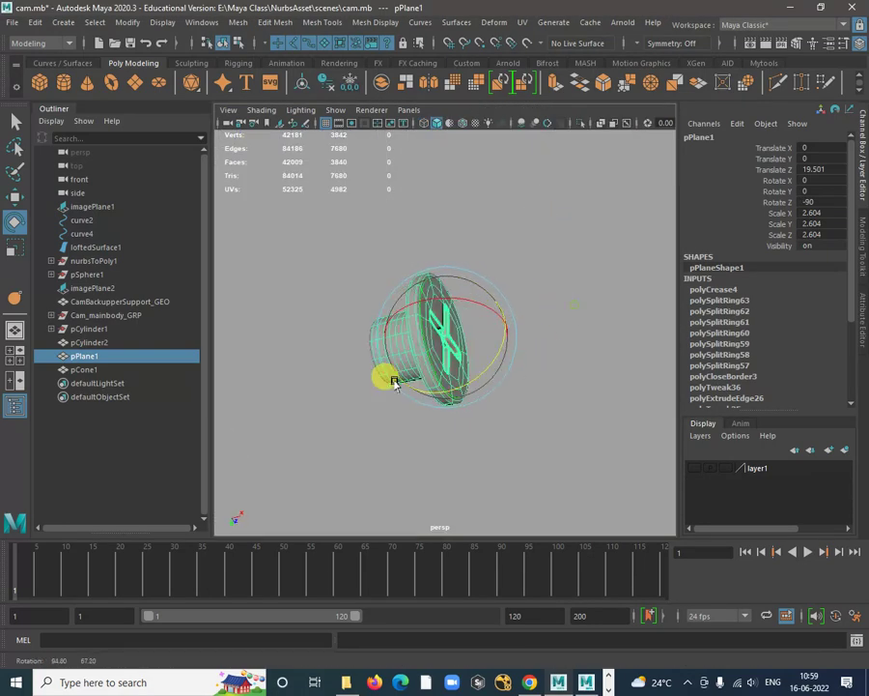
right_click_drag(390, 372, 261, 297, "alt")
left_click_drag(261, 298, 629, 410, "alt")
right_click_drag(630, 411, 354, 387, "alt")
left_click_drag(355, 387, 354, 353, "alt")
key("w")
left_click_drag(215, 333, 346, 342)
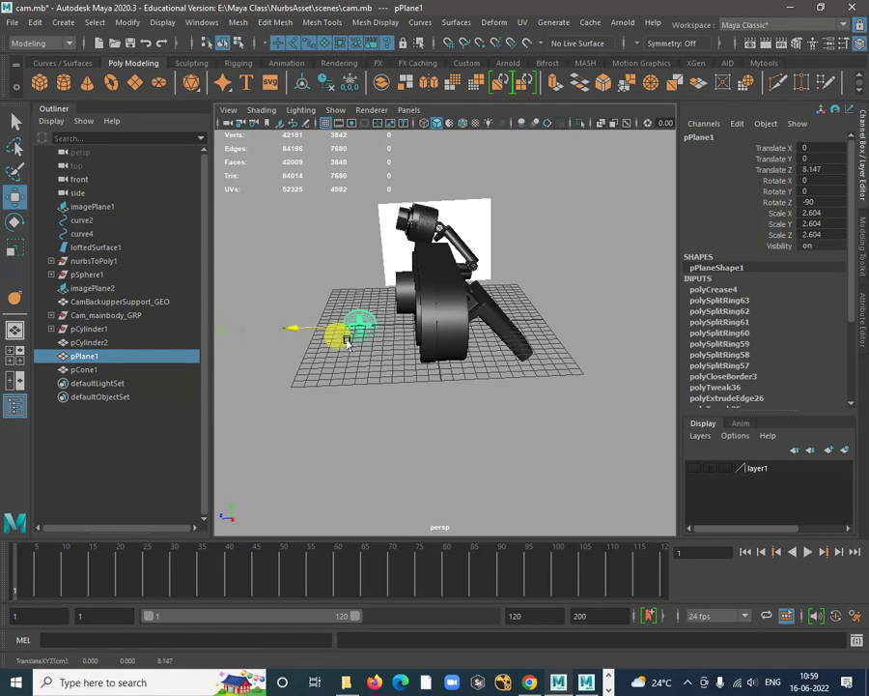
left_click_drag(464, 352, 458, 352)
left_click_drag(459, 352, 392, 354, "alt")
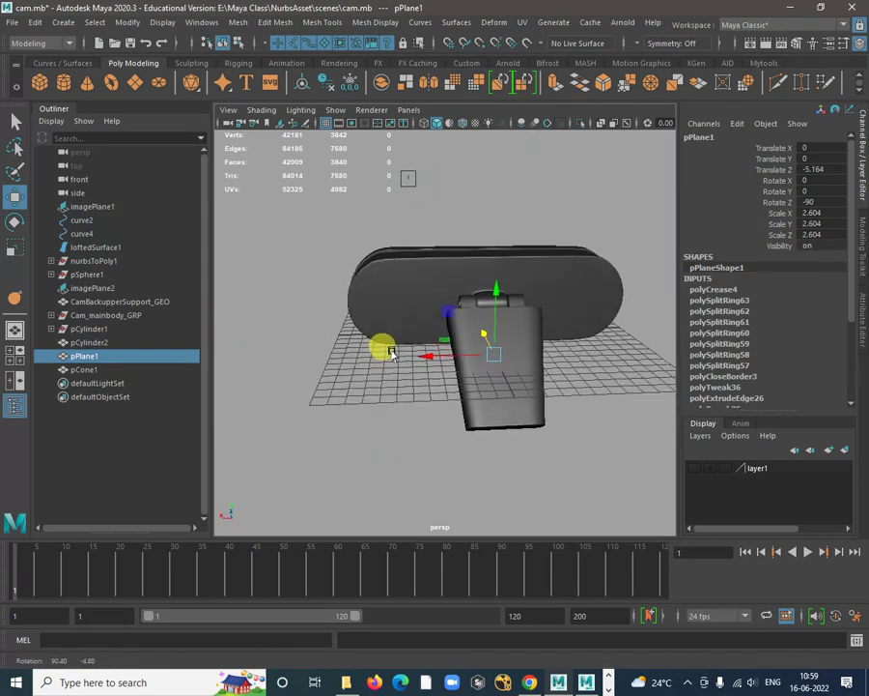
left_click_drag(499, 305, 494, 248)
left_click_drag(493, 248, 543, 324, "alt")
Scale the screw uniformly to about 0.952 and move it against the hinge's side, at about X 2.487 and Z -3.59
key("r")
middle_click_drag(522, 309, 499, 315)
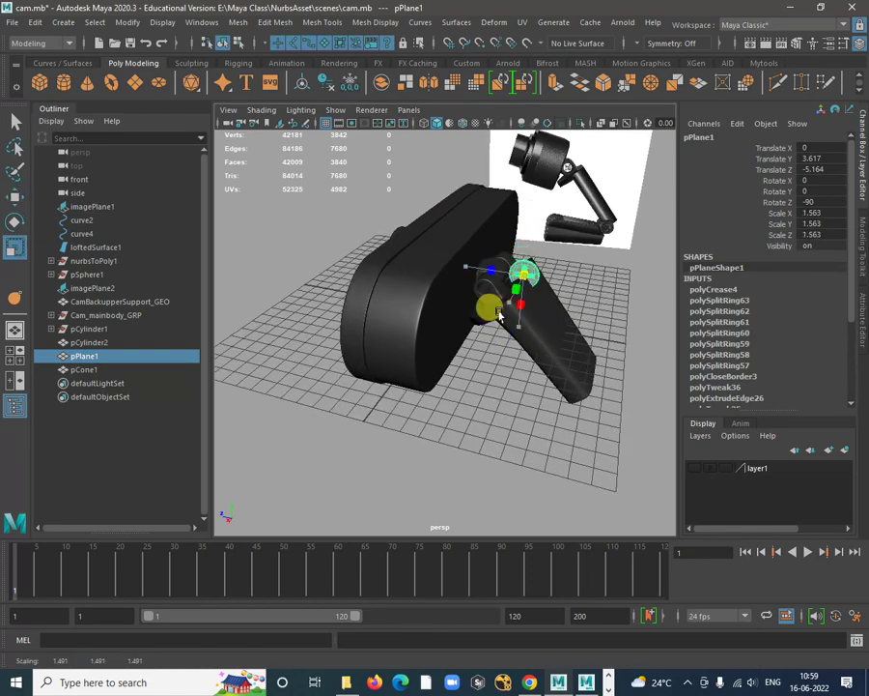
left_click_drag(566, 318, 508, 330, "alt")
key("w")
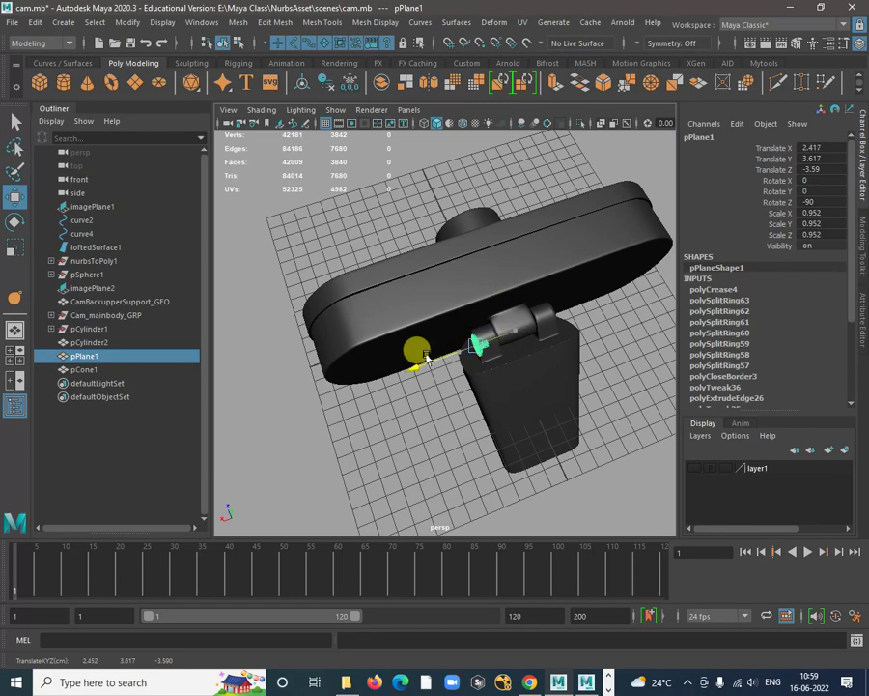
left_click_drag(426, 356, 424, 357)
left_click_drag(424, 357, 498, 358, "alt")
scroll(500, 367, "up", 5)
left_click_drag(517, 435, 548, 393, "alt")
middle_click_drag(548, 392, 465, 254, "alt")
scroll(469, 290, "up", 5)
left_click_drag(480, 378, 418, 379, "alt")
Scale the screw to about 0.592 and seat it in the hinge end at about X 2.243, Y 3.414, Z -3.224
key("r")
left_click_drag(358, 368, 340, 392)
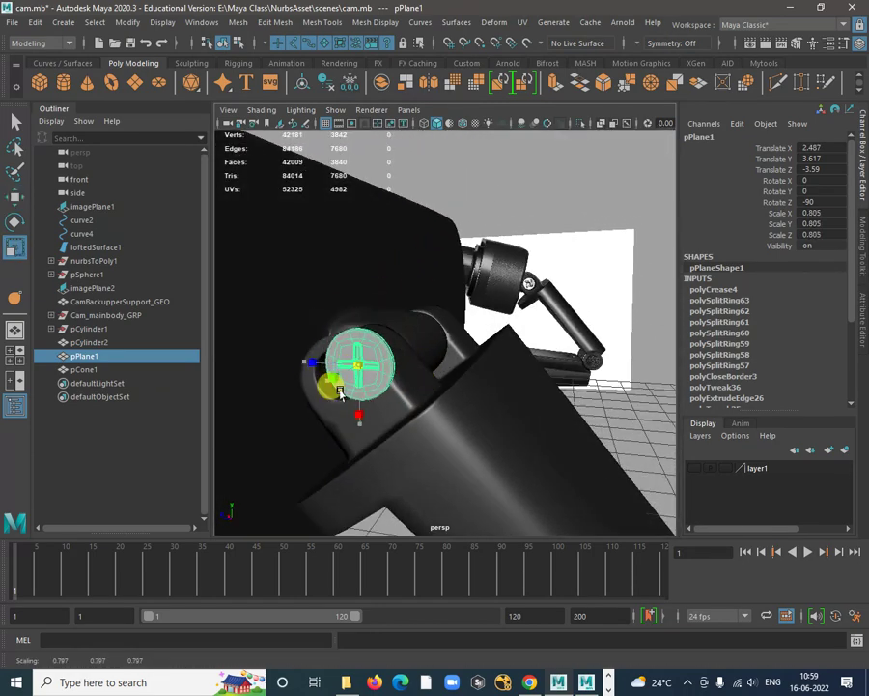
middle_click_drag(340, 391, 328, 402)
left_click_drag(328, 402, 310, 436, "alt")
key("w")
left_click_drag(266, 373, 460, 365)
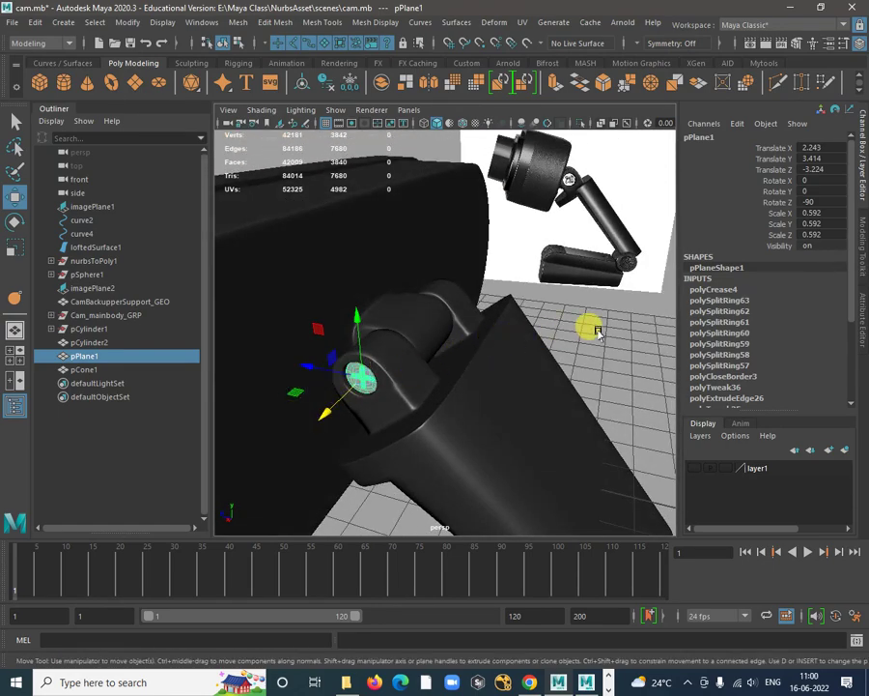
left_click(597, 332)
left_click_drag(597, 332, 340, 404, "alt")
Duplicate the screw, move the copy to the hinge's opposite side at about X -2.678, and set its Scale X to -0.592
left_click(356, 368)
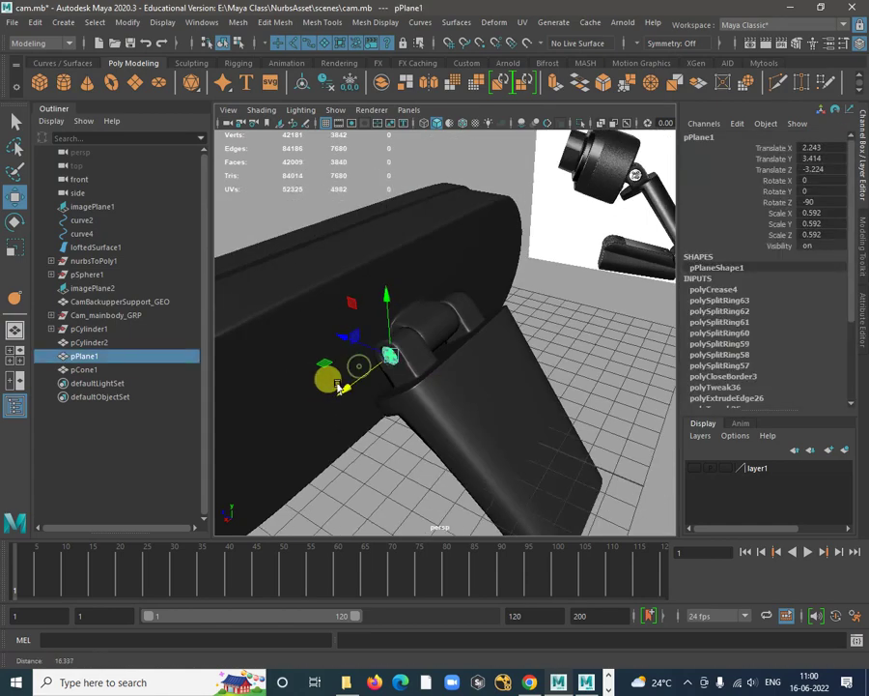
left_click_drag(355, 369, 387, 366, "alt")
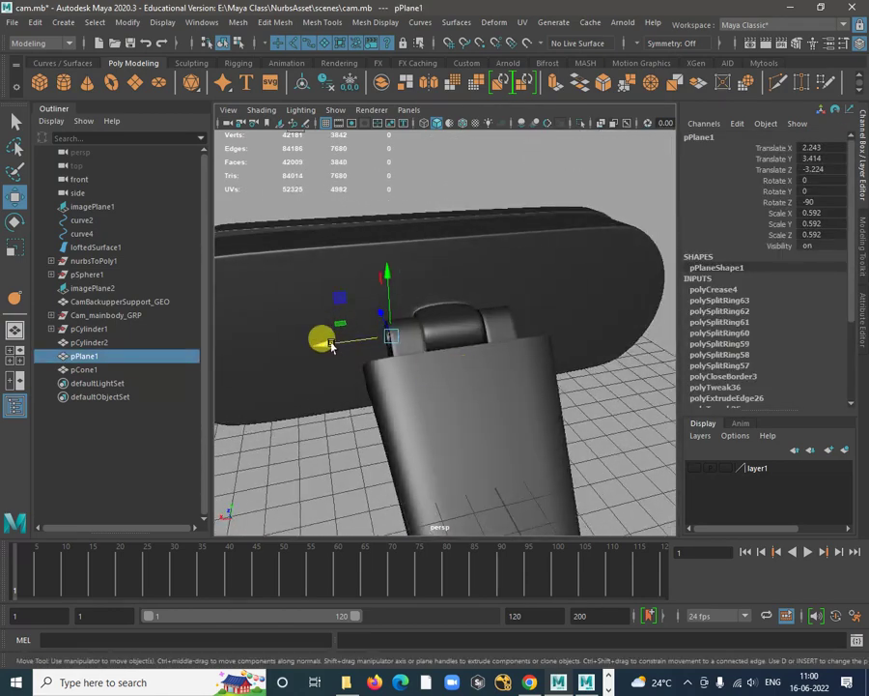
key("ctrl+d")
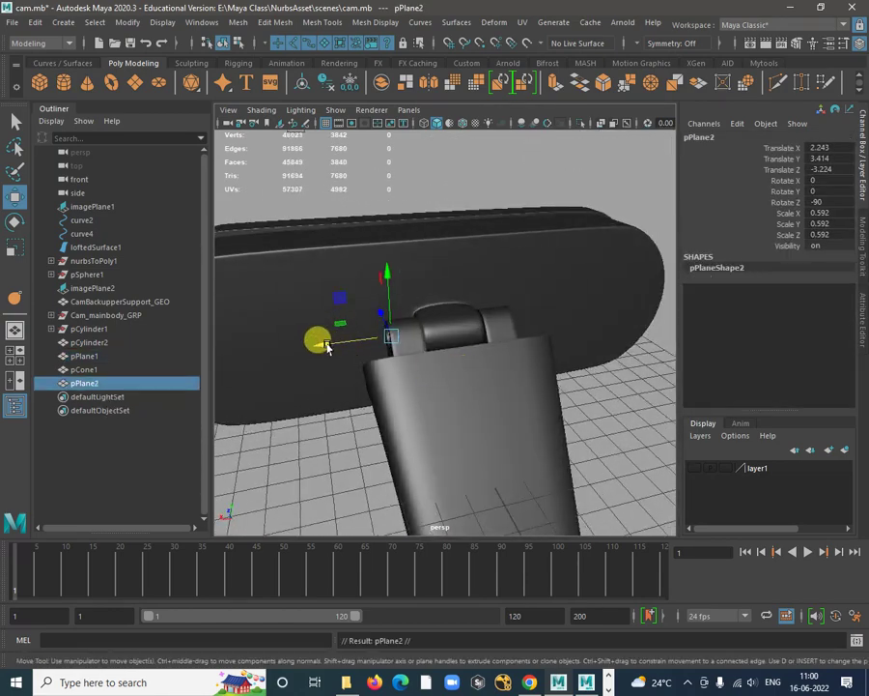
left_click_drag(329, 345, 460, 351)
left_click_drag(657, 290, 858, 173, "alt")
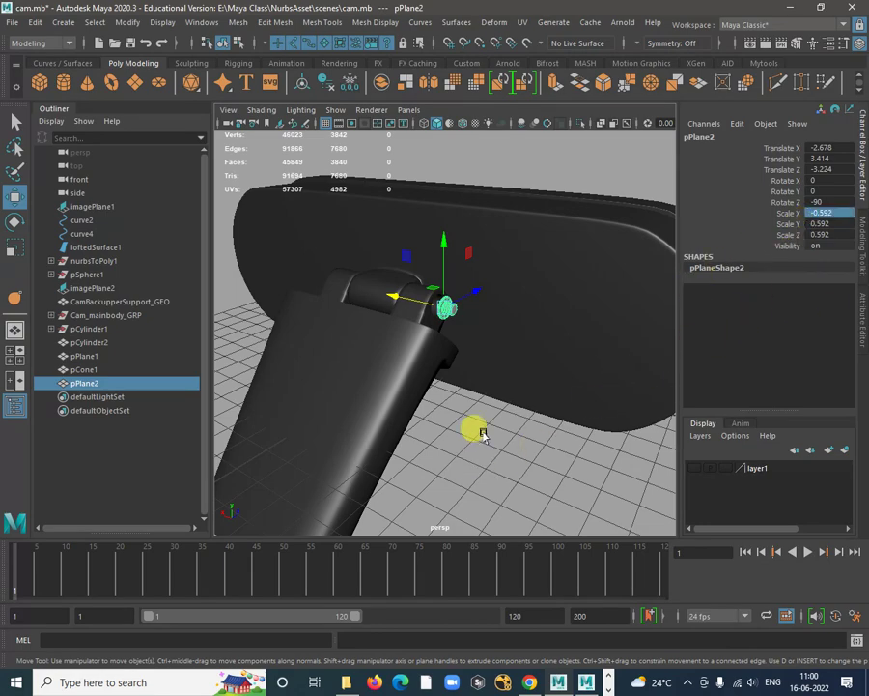
left_click_drag(482, 434, 531, 374, "alt")
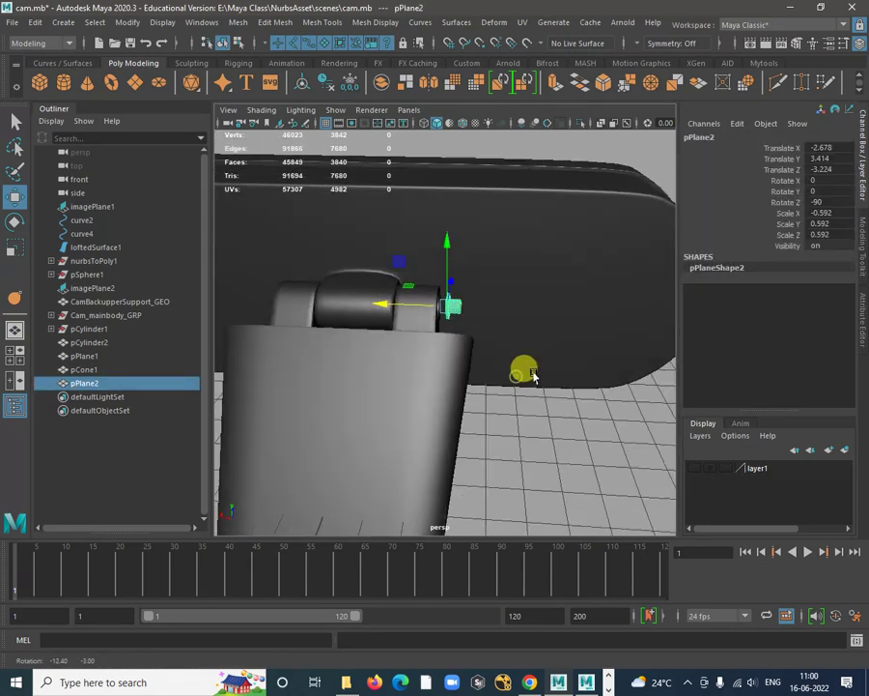
Freeze the duplicated screw's transformations and set its Scale X to -1 to mirror it
left_click(129, 24)
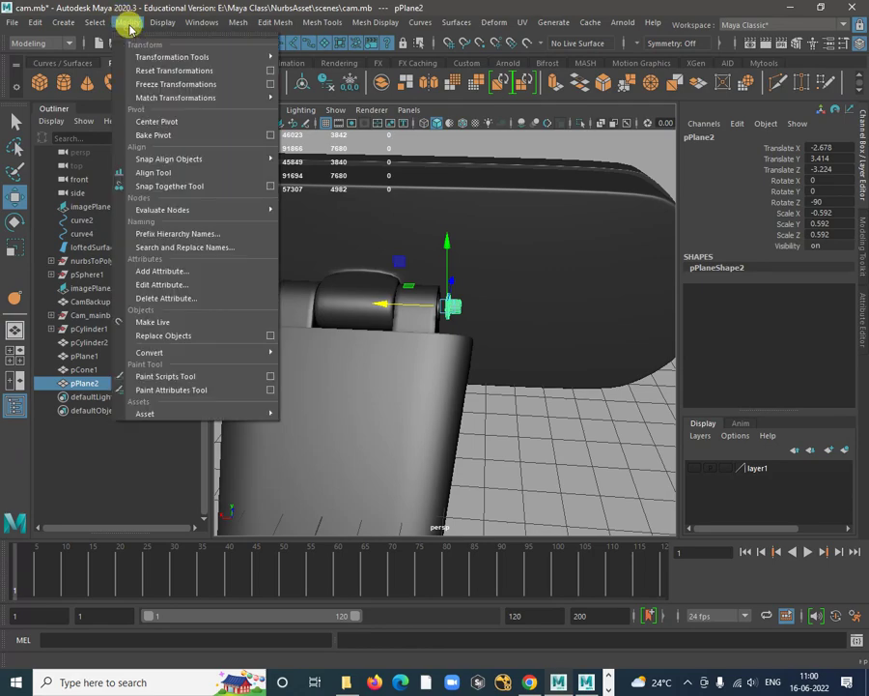
left_click(169, 83)
left_click_drag(496, 396, 537, 302, "alt")
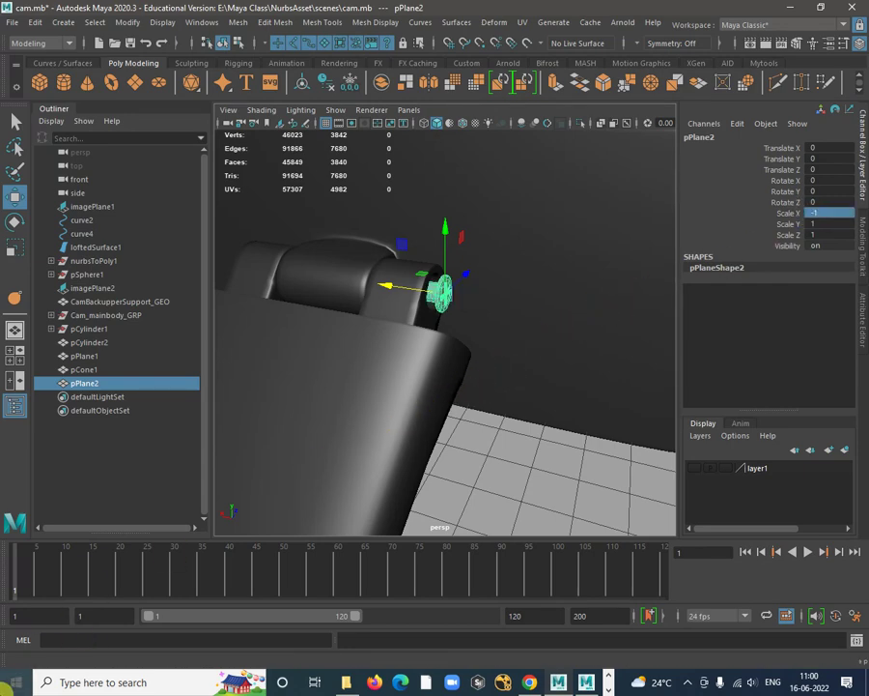
Move the mirrored screw about 0.324 in X into the hinge end, freeze its transformations, and deselect it
left_click_drag(267, 386, 295, 404, "alt")
left_click_drag(376, 281, 381, 277)
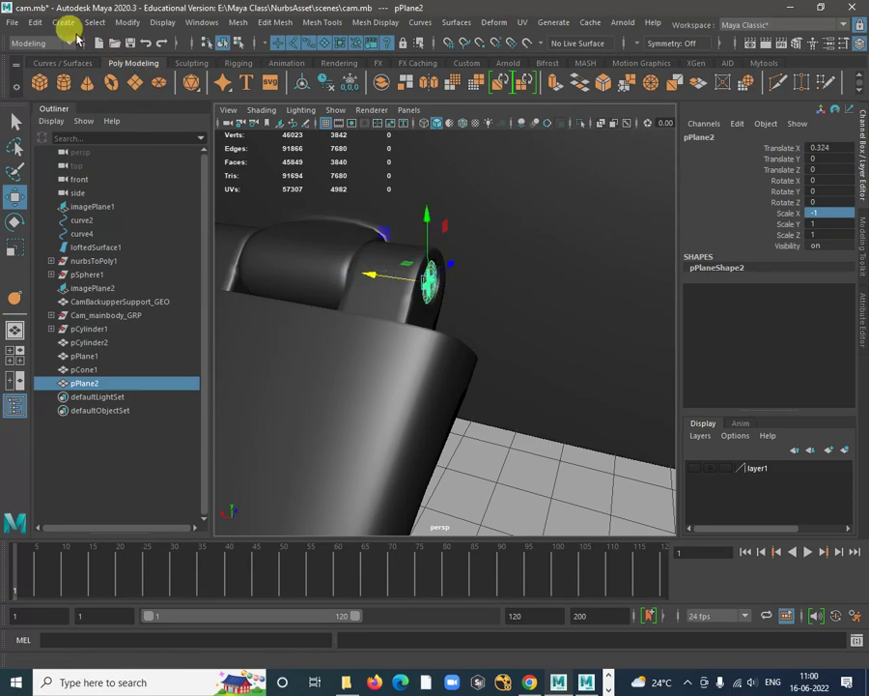
left_click(140, 22)
left_click(170, 83)
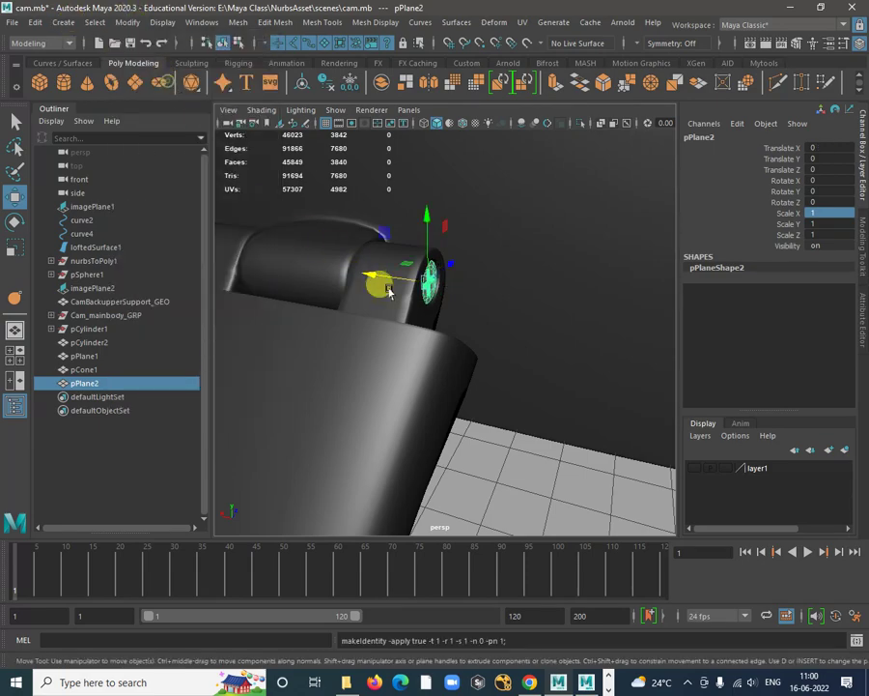
left_click_drag(377, 284, 459, 458, "alt")
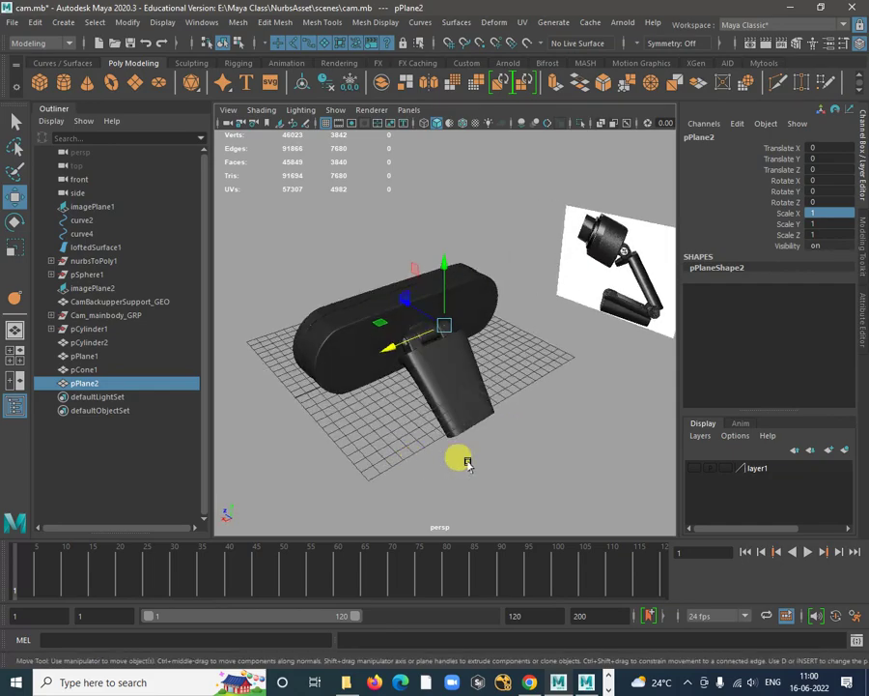
left_click(469, 461)
right_click_drag(454, 350, 405, 483, "alt")
left_click_drag(406, 483, 287, 482, "alt")
right_click_drag(456, 481, 327, 441, "alt")
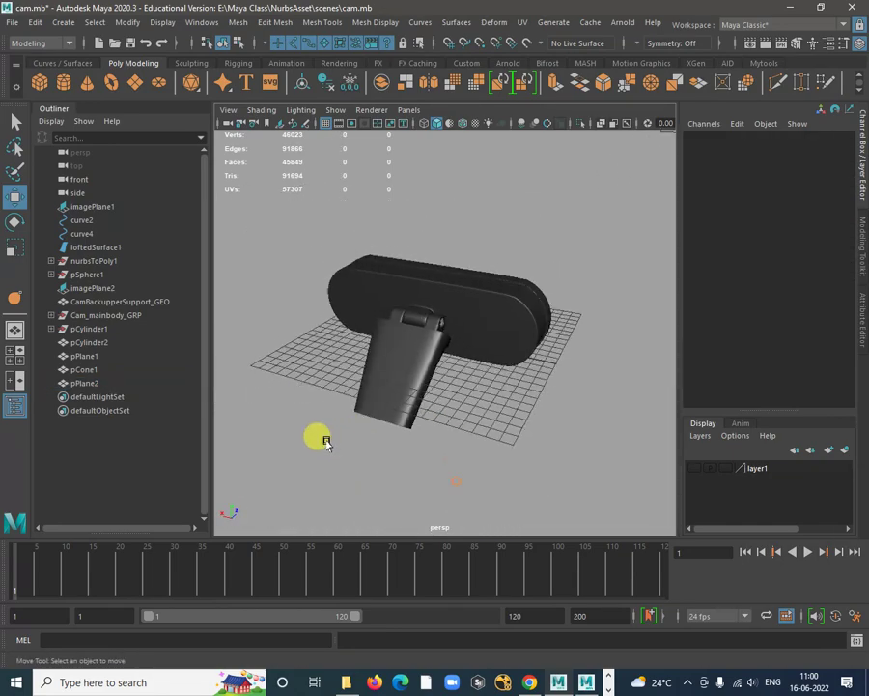
Freeze the transformations of all webcam body, support, and screw meshes, cancel the running retopology, and clear the selection
left_click_drag(330, 442, 352, 450, "alt")
left_click_drag(256, 245, 168, 144)
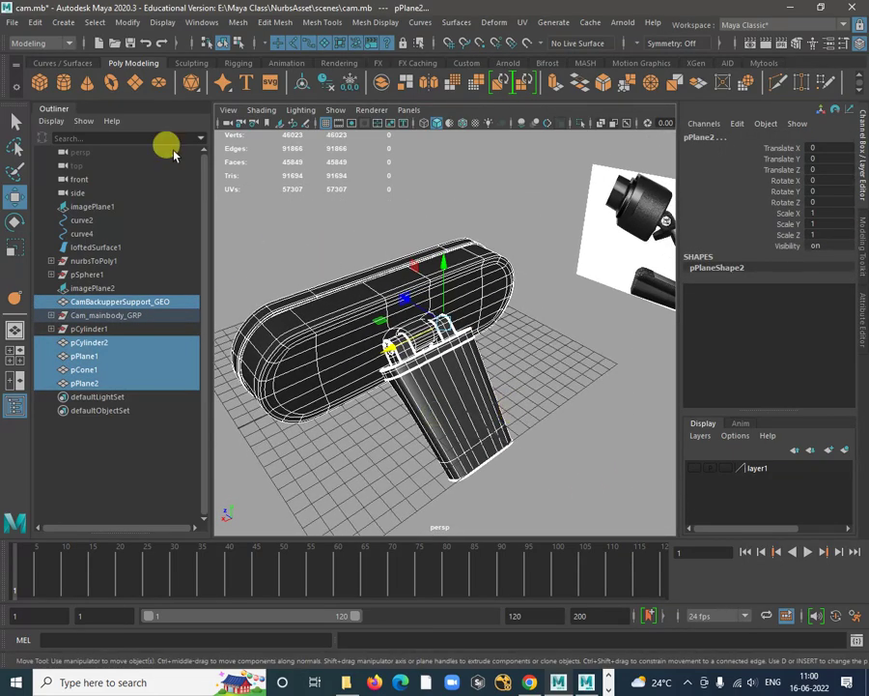
left_click(124, 22)
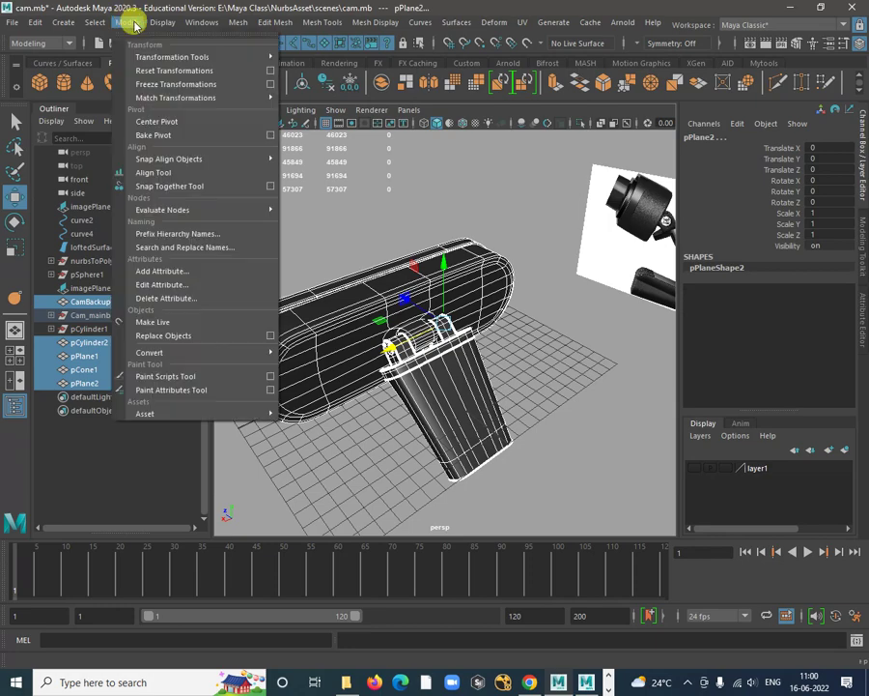
left_click(178, 85)
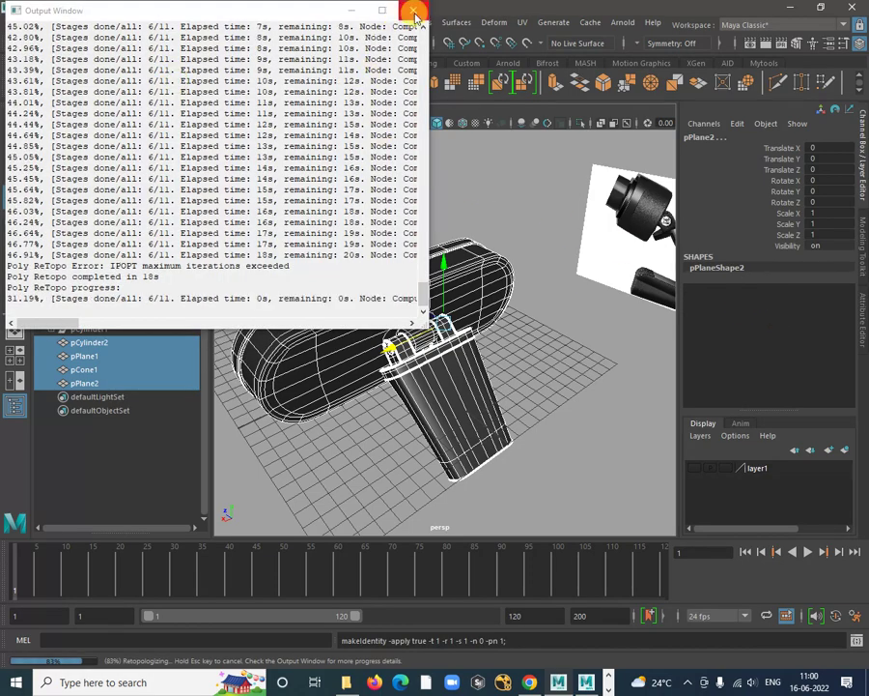
left_click(414, 11)
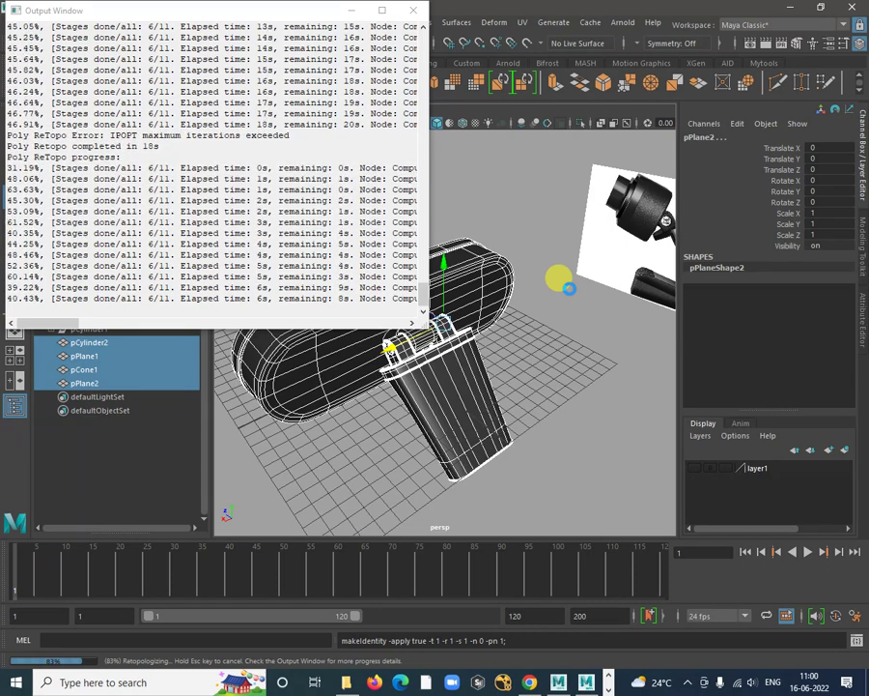
key("Escape")
left_click(540, 322)
Select the complete webcam model, delete construction history on all objects in the scene, and clear the selection
right_click_drag(535, 344, 429, 319, "alt")
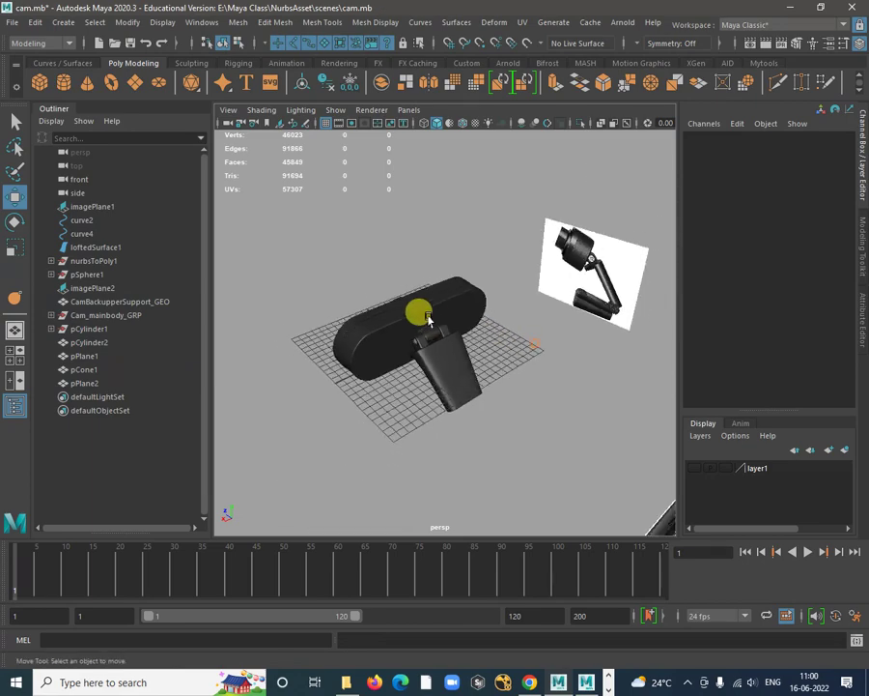
left_click(428, 319)
left_click_drag(462, 327, 542, 409, "alt")
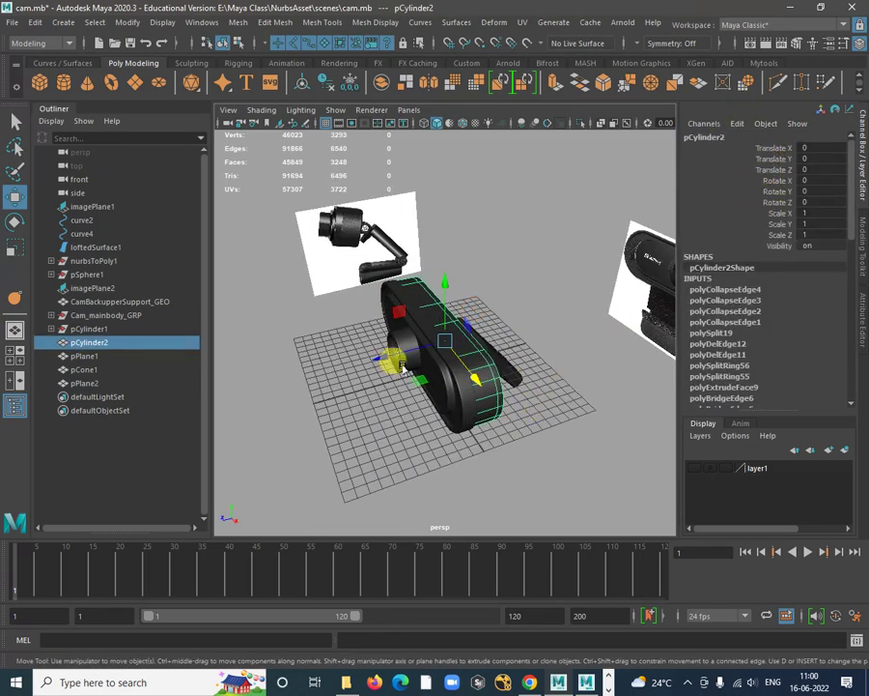
left_click_drag(403, 370, 459, 427, "alt")
left_click(483, 433)
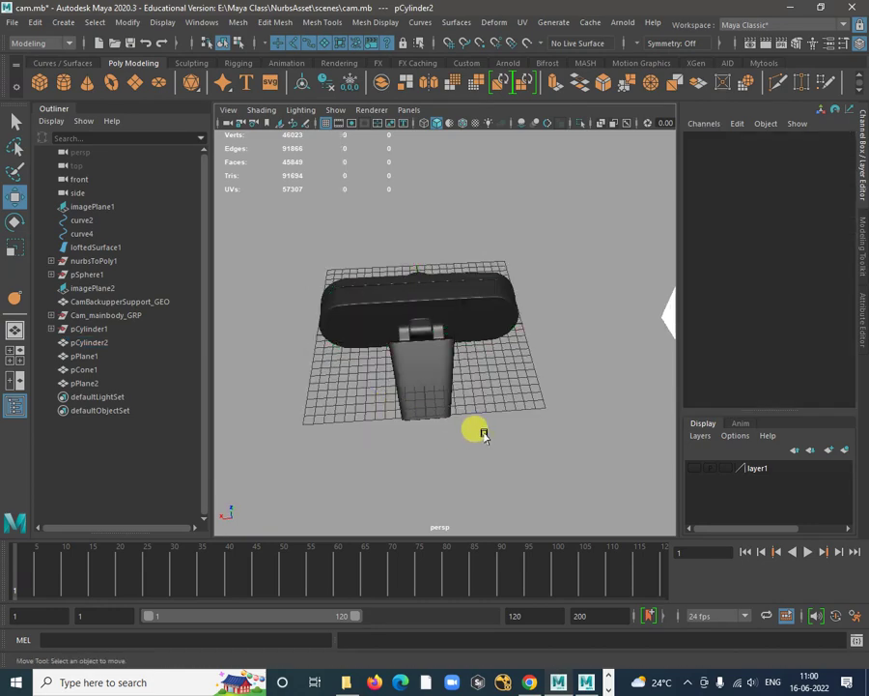
left_click_drag(327, 246, 568, 501)
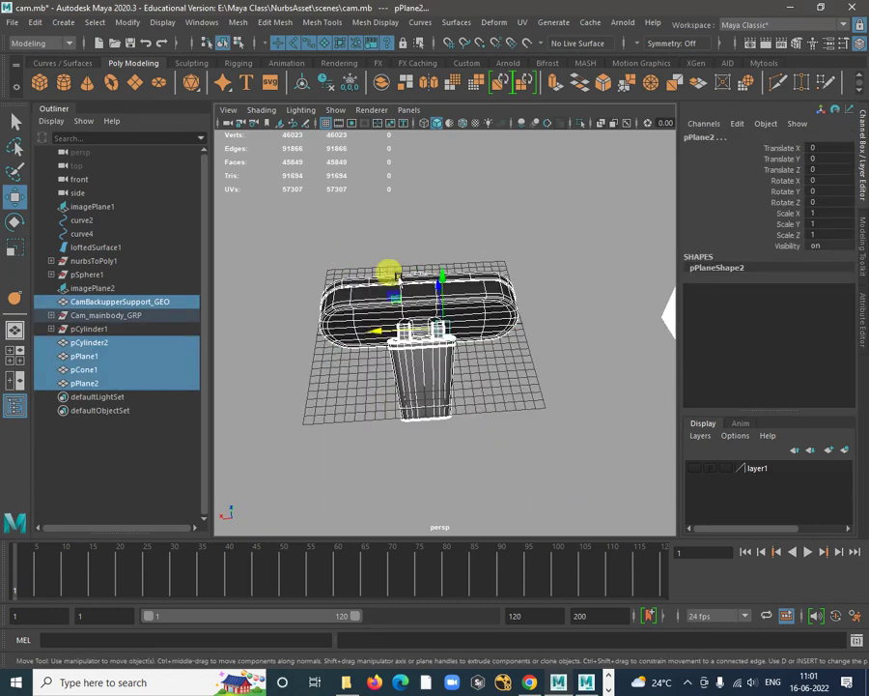
left_click(34, 21)
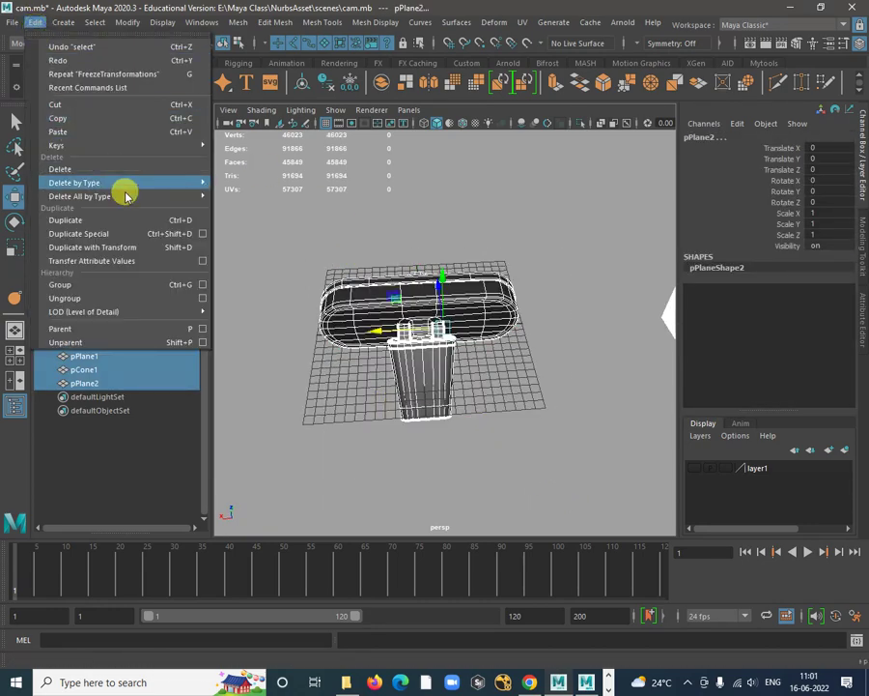
mouse_move(131, 196)
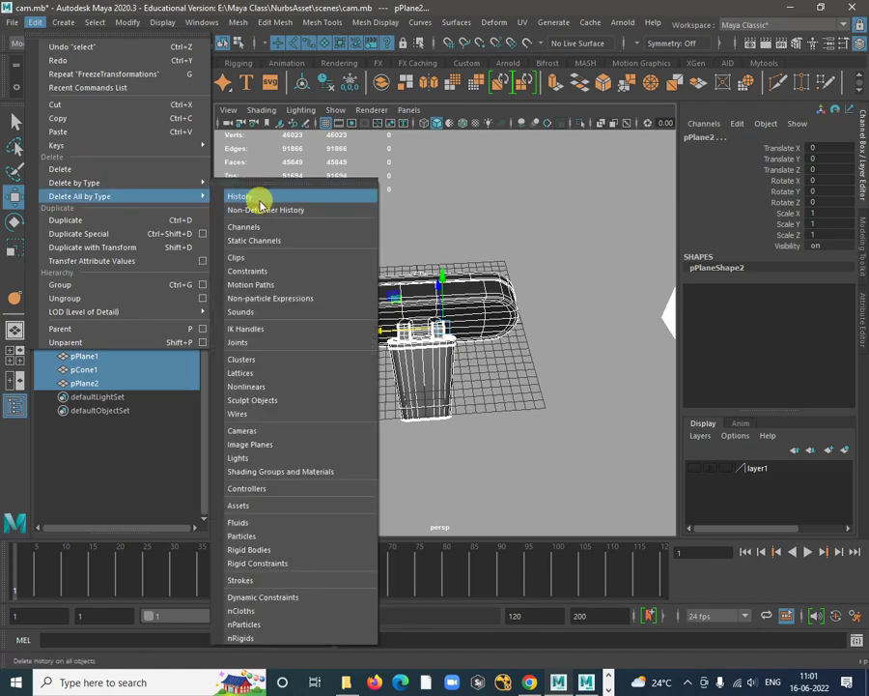
left_click(257, 198)
left_click(558, 452)
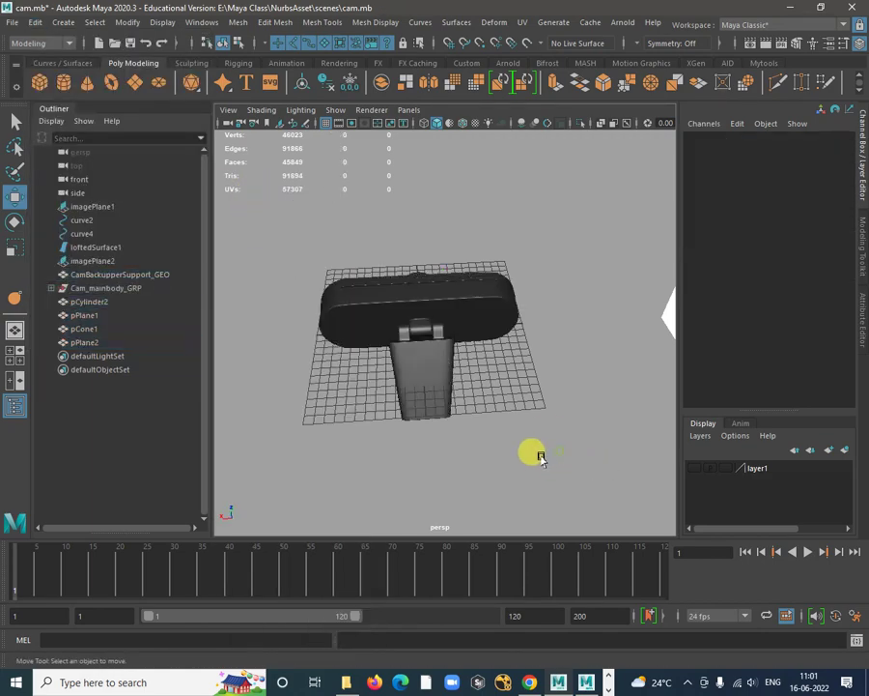
Delete the leftover cone pCone1 from beneath the webcam body
left_click_drag(541, 456, 346, 349, "alt")
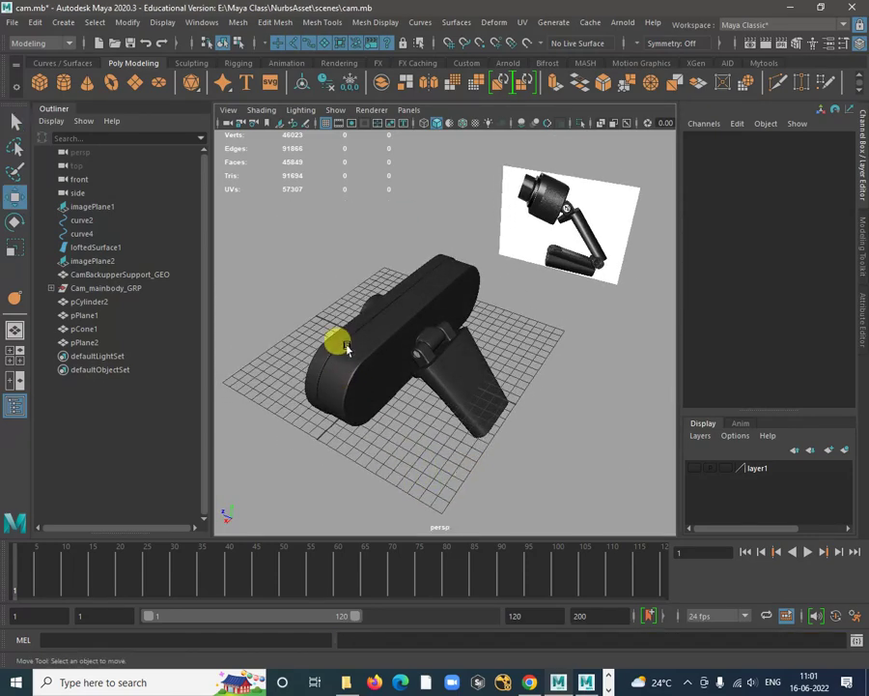
left_click_drag(373, 388, 470, 329, "alt")
scroll(468, 324, "up", 5)
left_click(462, 368)
key("Delete")
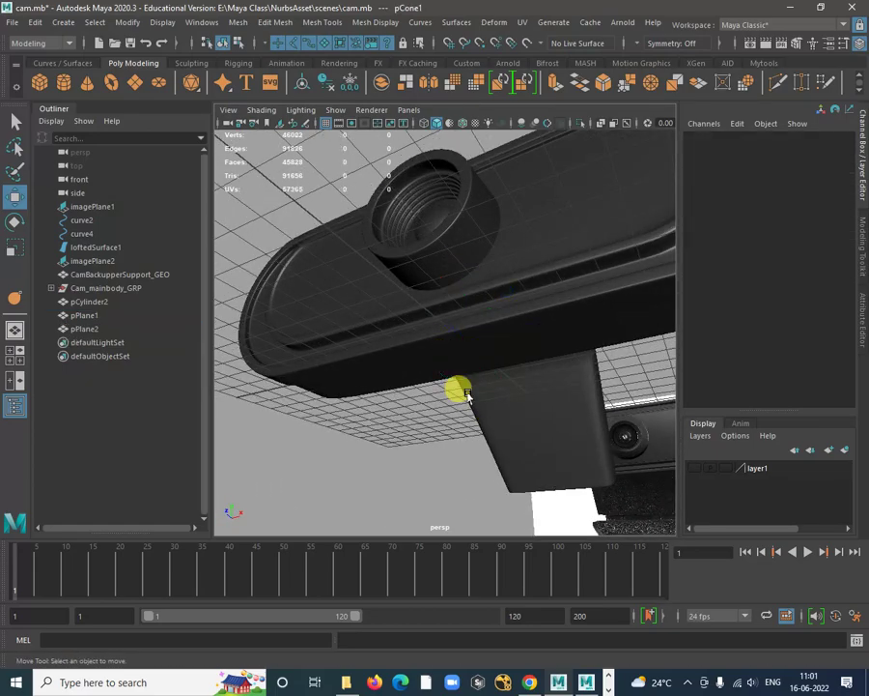
Select both hinge screws, pPlane1 and pPlane2, and assign them a new Blinn material
left_click_drag(478, 396, 473, 326, "alt")
scroll(474, 326, "up", 5)
middle_click_drag(473, 326, 473, 396, "alt")
scroll(450, 302, "up", 3)
middle_click_drag(451, 301, 533, 387, "alt")
left_click(355, 348)
left_click_drag(540, 333, 495, 295, "alt")
left_click(461, 302, "shift")
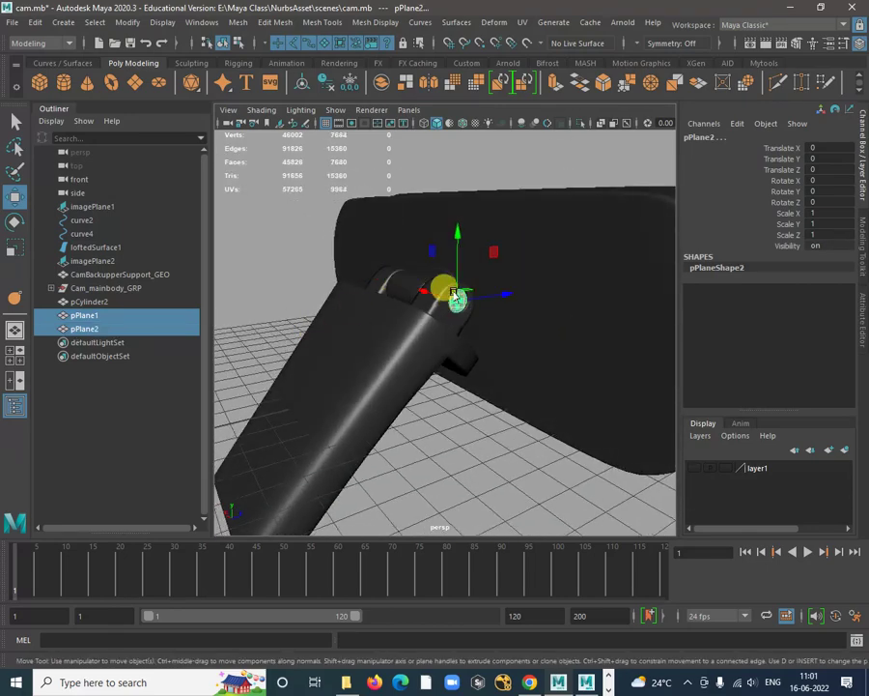
right_click_drag(456, 294, 507, 641)
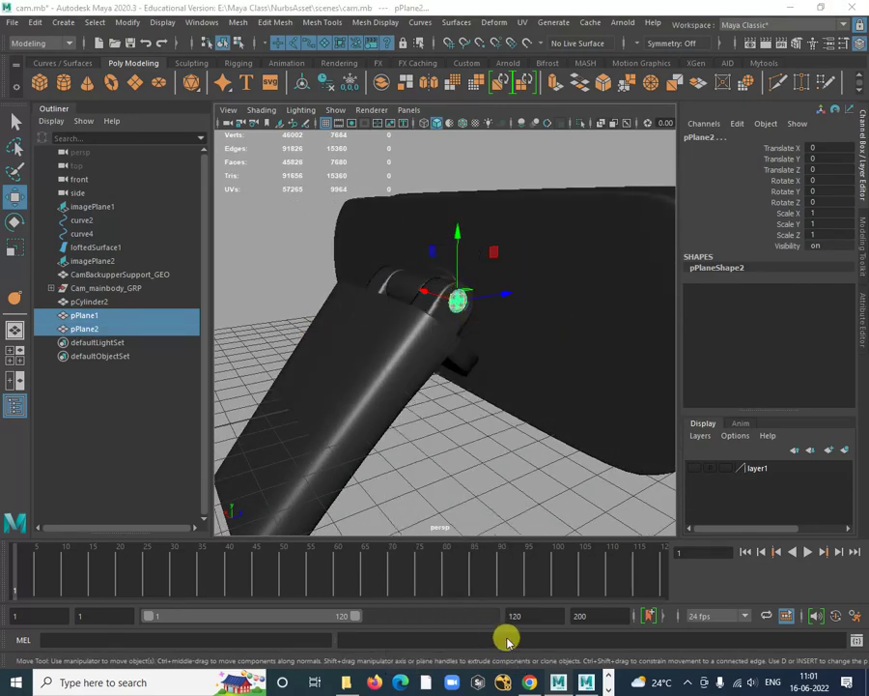
left_click_drag(685, 74, 256, 58)
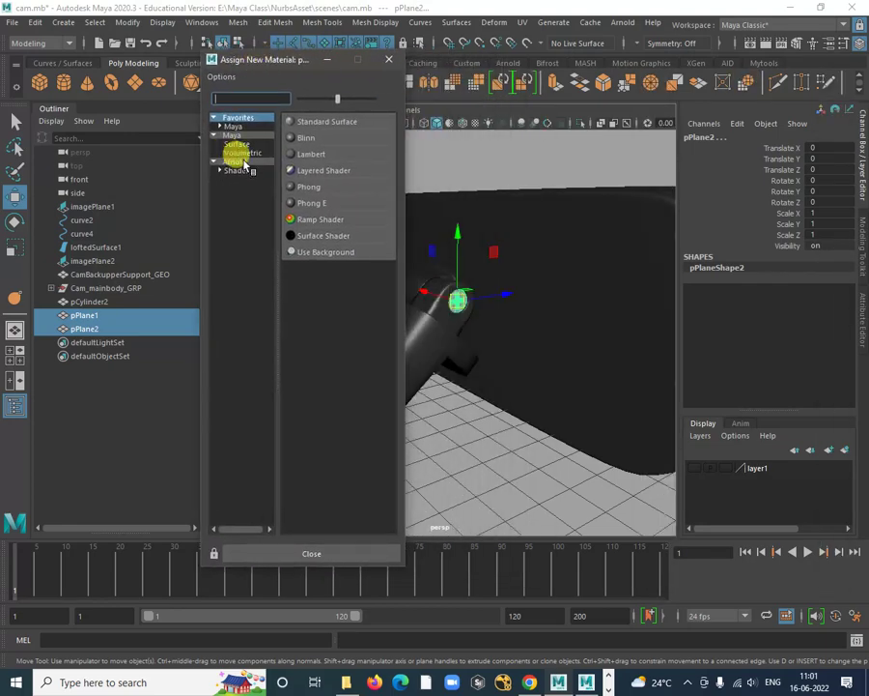
left_click(309, 140)
Set the Eccentricity of the screws' Blinn material to 0.110
left_click_drag(383, 257, 425, 444, "alt")
left_click(677, 132)
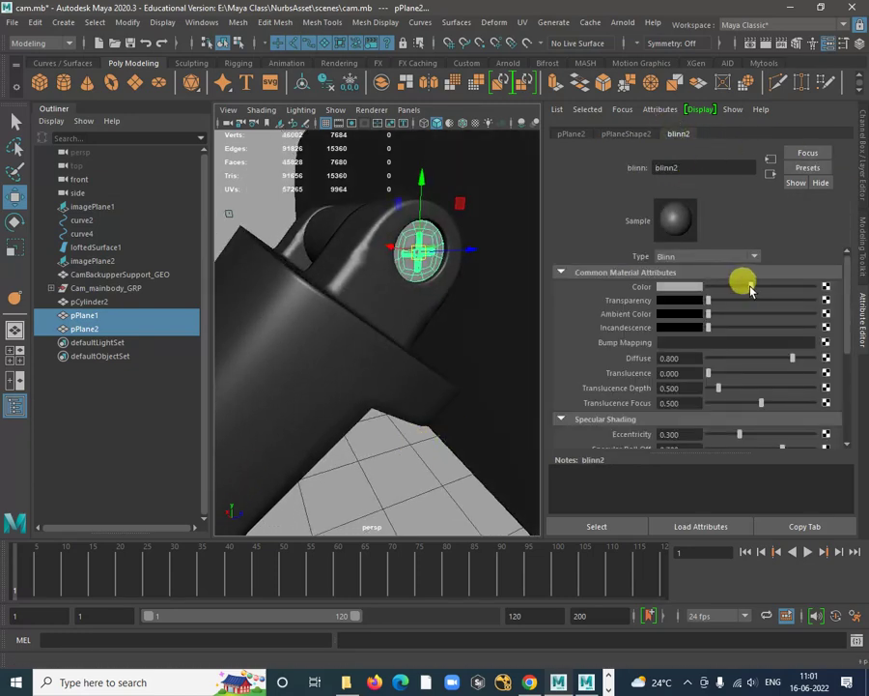
left_click_drag(748, 435, 716, 433)
right_click(420, 248)
left_click(410, 350)
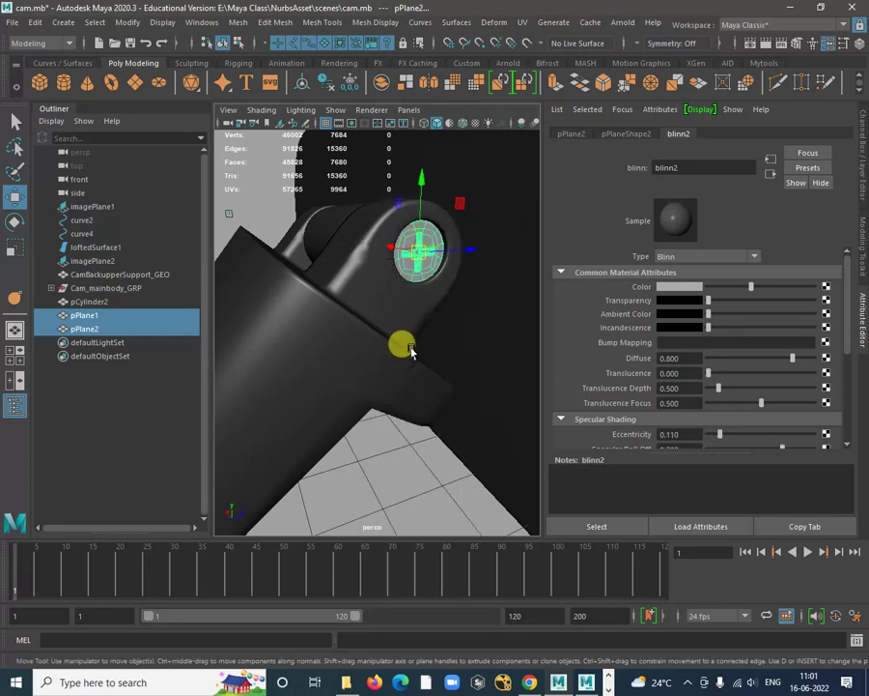
Darken the base color of the screws' Blinn material and clear the selection
left_click_drag(391, 442, 298, 344, "alt")
left_click(310, 349)
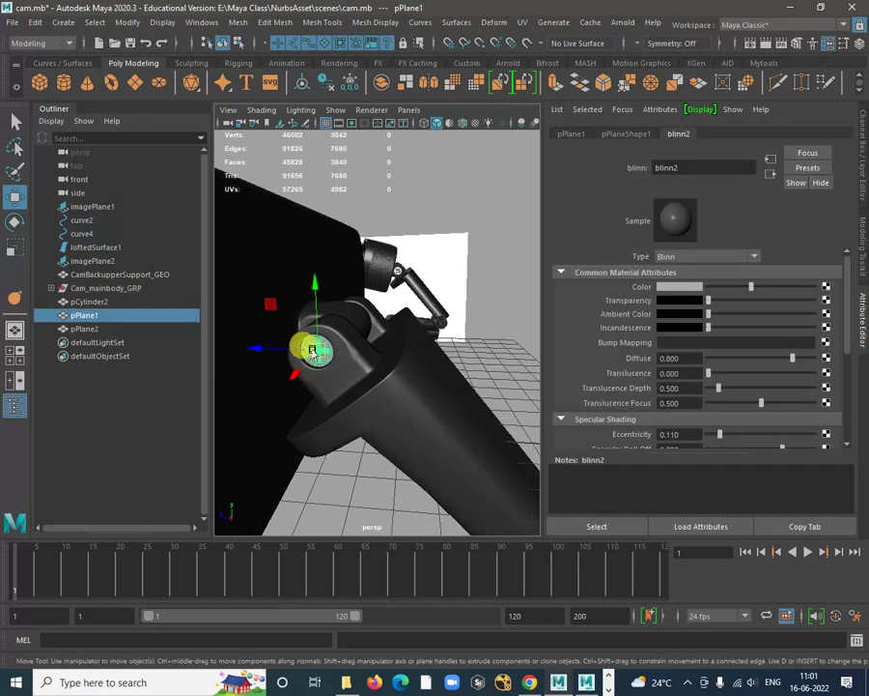
right_click_drag(315, 307, 320, 638)
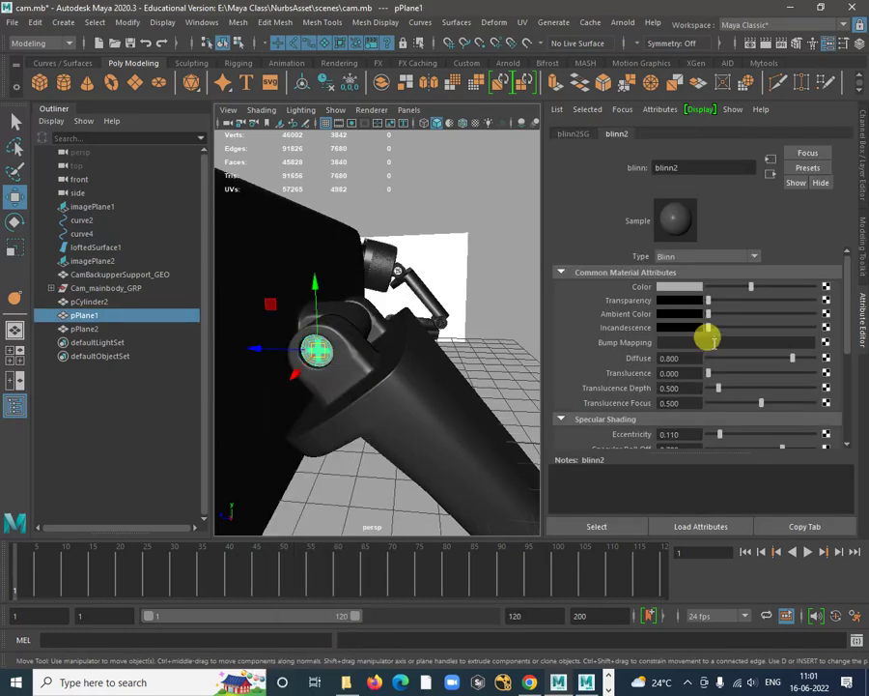
left_click_drag(743, 287, 729, 290)
left_click(479, 358)
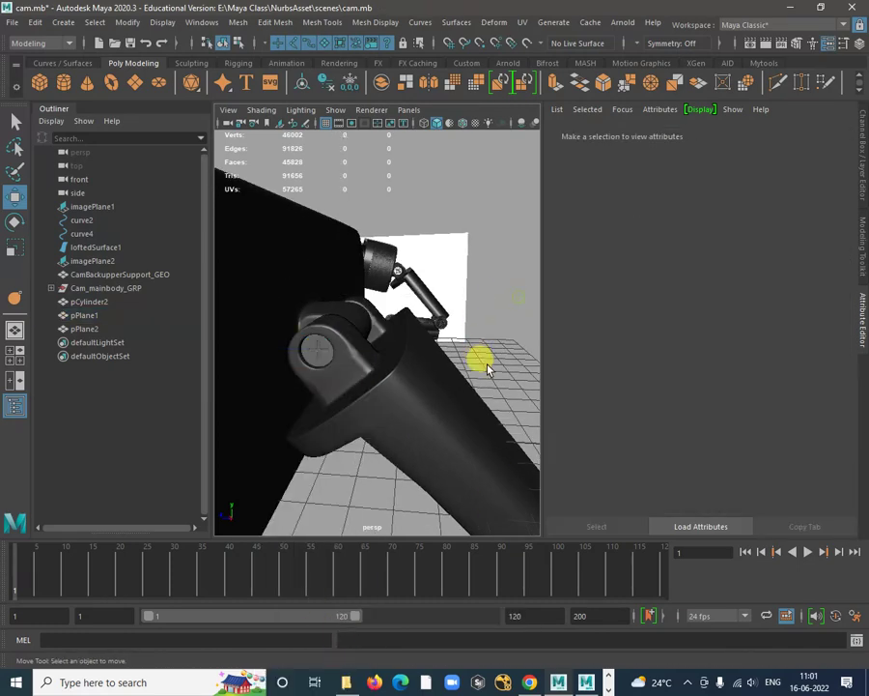
Compare the webcam model with the side and front reference images from several angles
left_click_drag(479, 359, 444, 386, "alt")
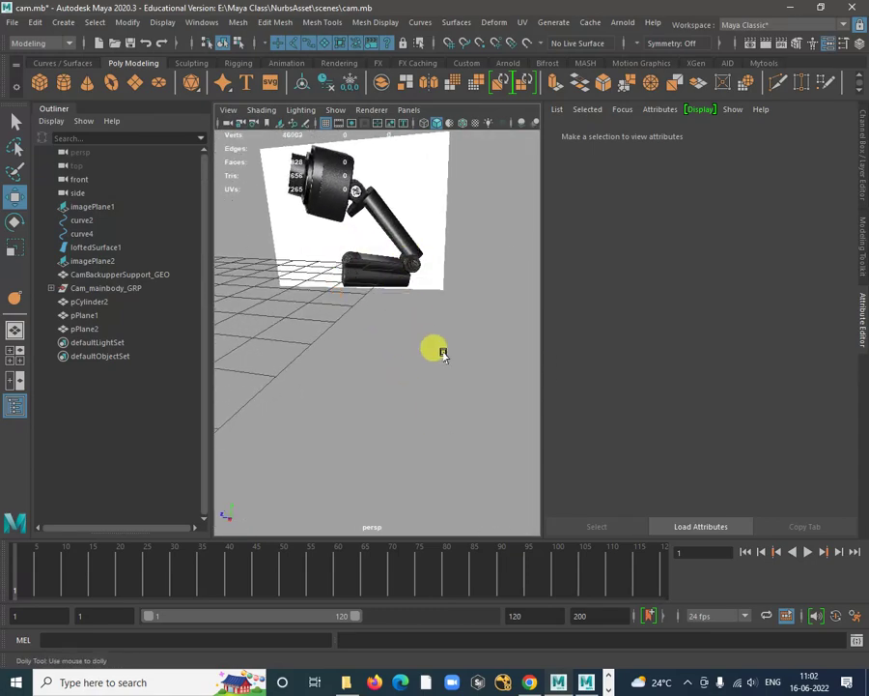
right_click_drag(443, 354, 270, 305, "alt")
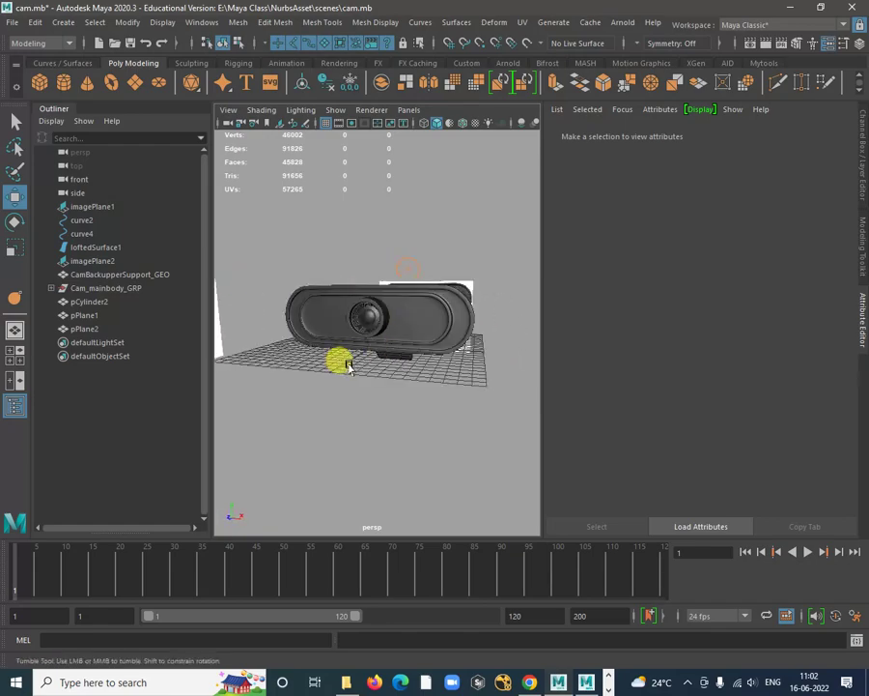
left_click_drag(349, 367, 430, 376, "alt")
right_click_drag(350, 367, 304, 291, "alt")
left_click_drag(304, 291, 420, 314, "alt")
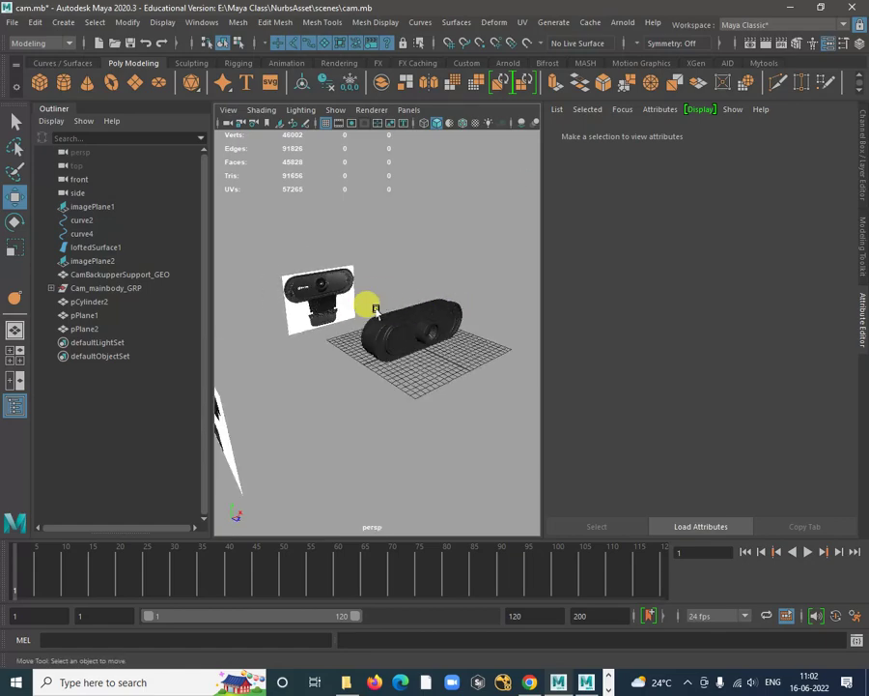
left_click_drag(368, 286, 322, 309, "alt")
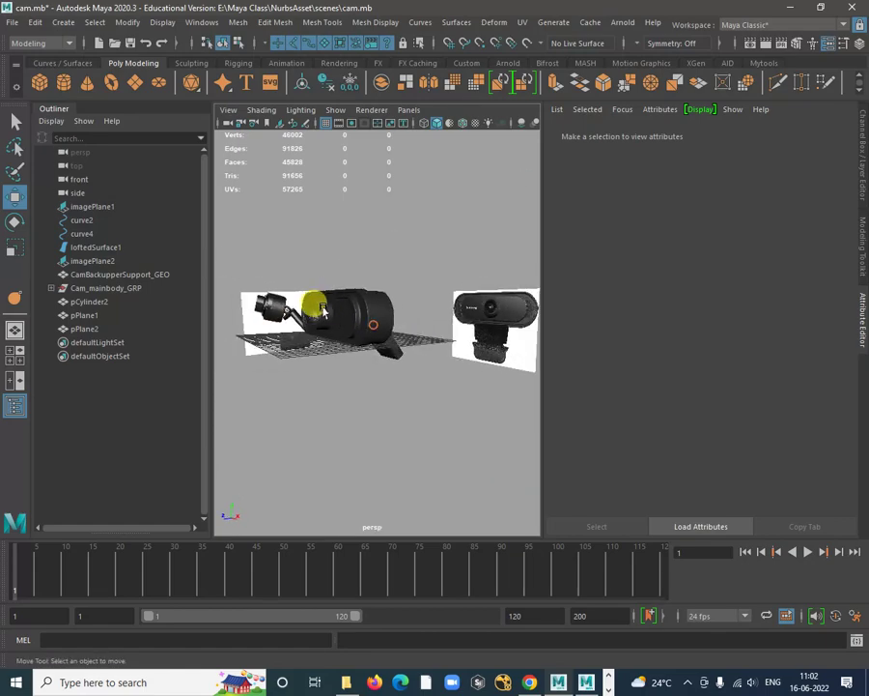
mouse_move(310, 249)
left_mouse_down("alt")
mouse_move(419, 316)
mouse_move(369, 300)
mouse_move(227, 310)
mouse_move(352, 275)
mouse_move(388, 295)
mouse_move(361, 316)
mouse_move(504, 346)
mouse_move(368, 333)
mouse_move(424, 281)
mouse_move(454, 278)
mouse_move(300, 253)
left_mouse_up("alt")
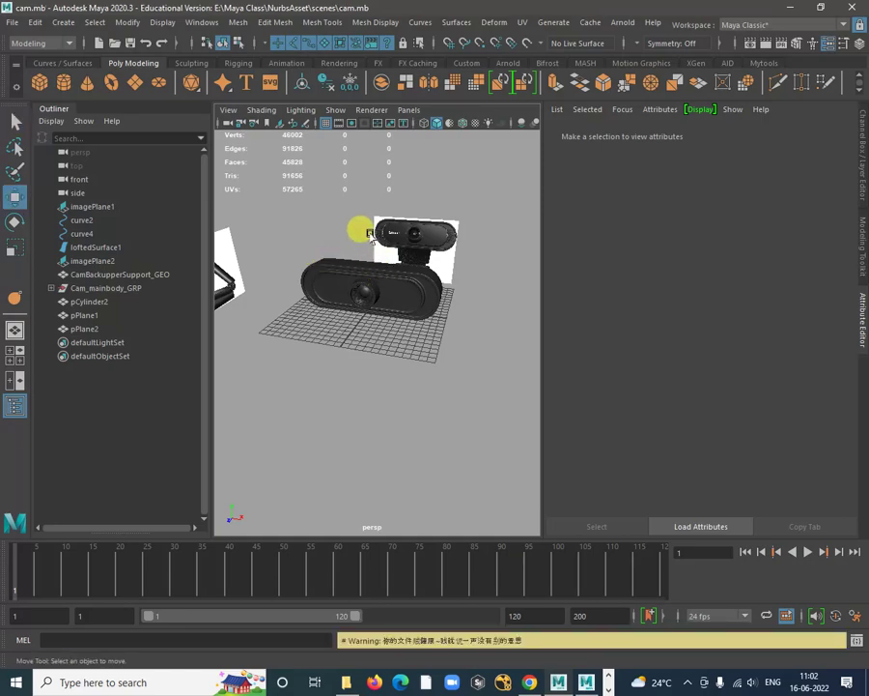
Examine the front reference image's logo and the perforated areas at both ends of the webcam body
right_click_drag(388, 236, 442, 213, "alt")
middle_click_drag(442, 214, 428, 404, "alt")
right_click_drag(338, 280, 409, 289, "alt")
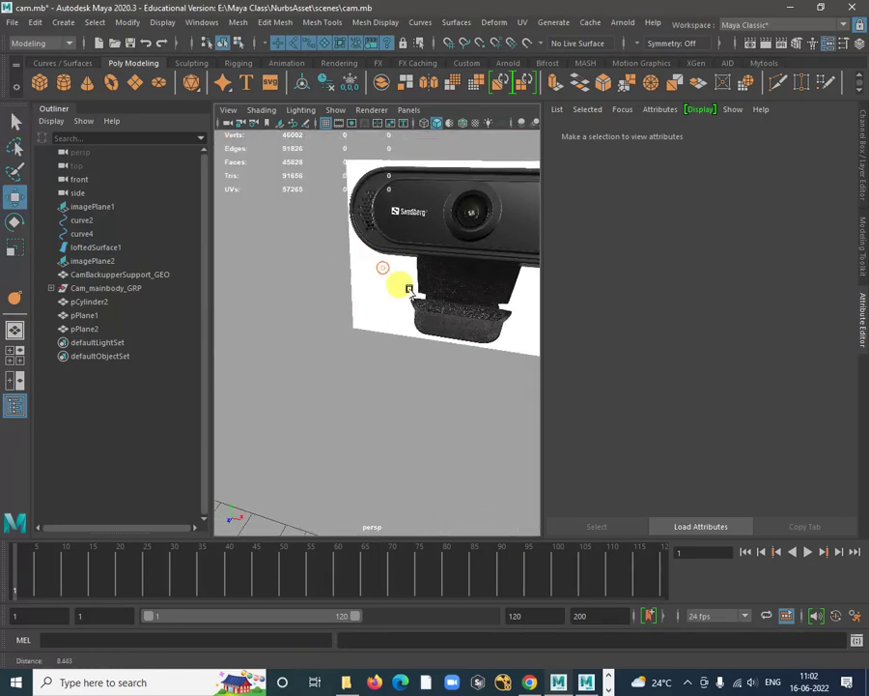
left_click_drag(410, 290, 389, 209, "alt")
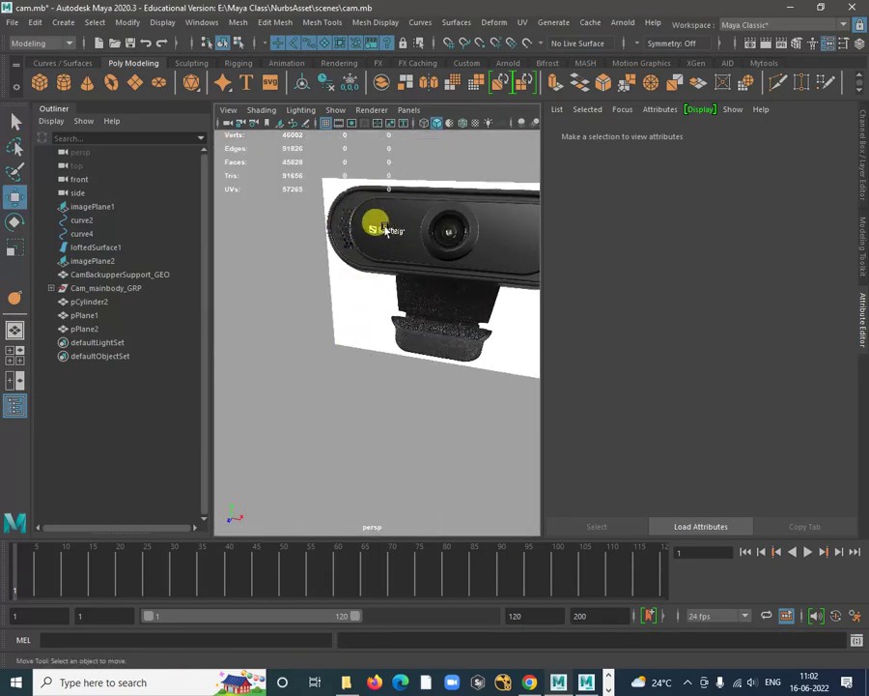
right_click_drag(365, 246, 342, 242, "alt")
middle_click_drag(367, 282, 517, 510, "alt")
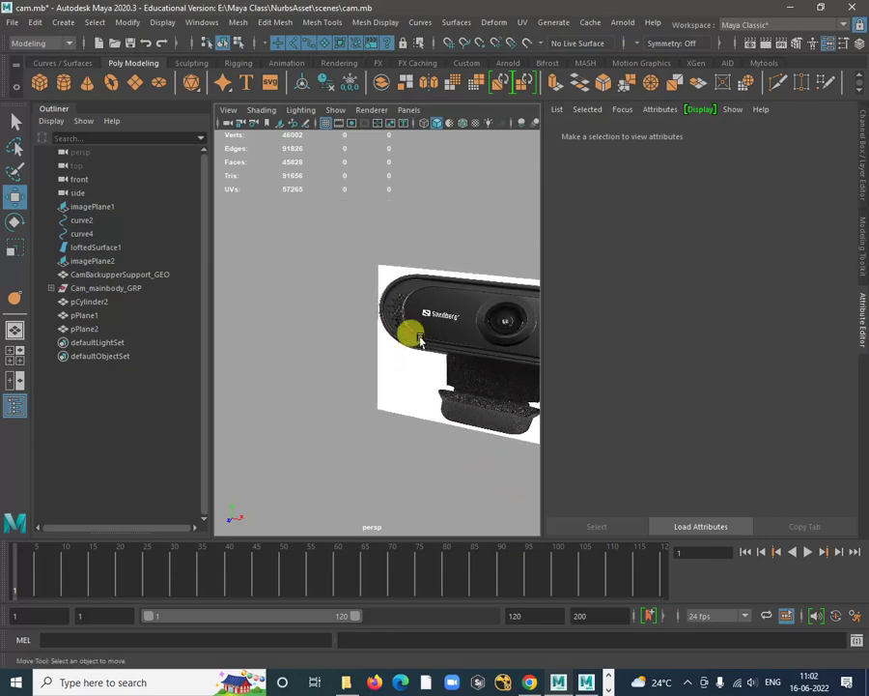
mouse_move(423, 337)
right_mouse_down("alt")
mouse_move(549, 343)
mouse_move(673, 398)
right_mouse_up("alt")
right_click_drag(389, 289, 668, 399, "alt")
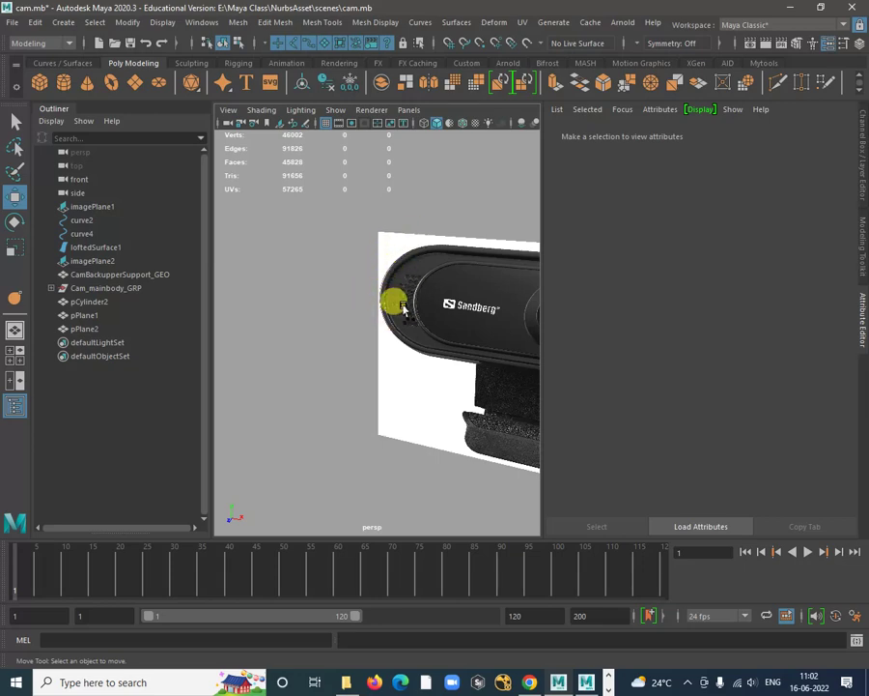
right_click_drag(374, 392, 434, 349, "alt")
middle_click_drag(431, 346, 431, 349, "alt")
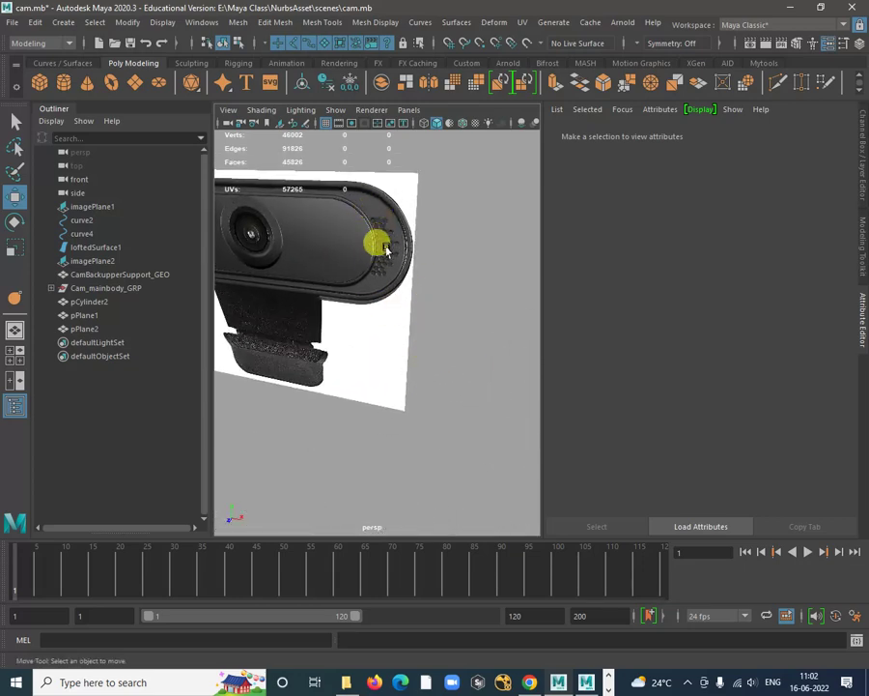
right_click_drag(470, 343, 277, 248, "alt")
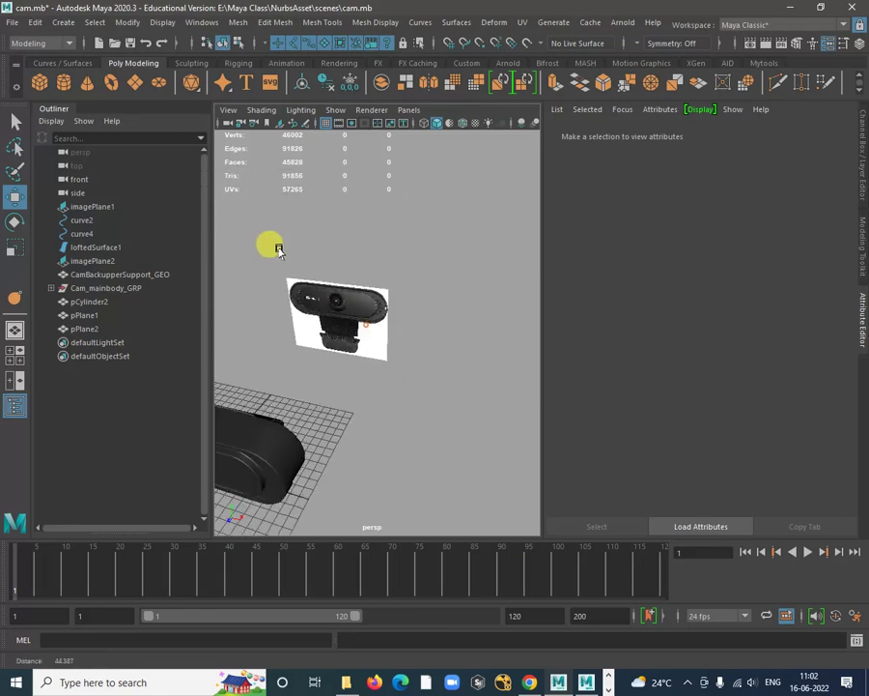
middle_click_drag(298, 307, 386, 248, "alt")
right_click_drag(438, 299, 362, 281, "alt")
left_click_drag(373, 277, 511, 376, "alt")
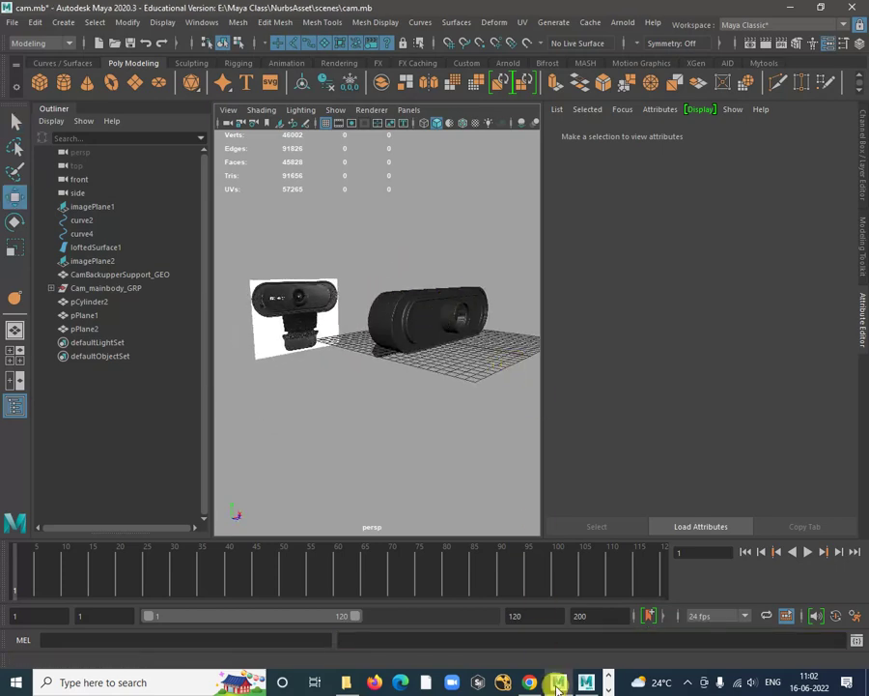